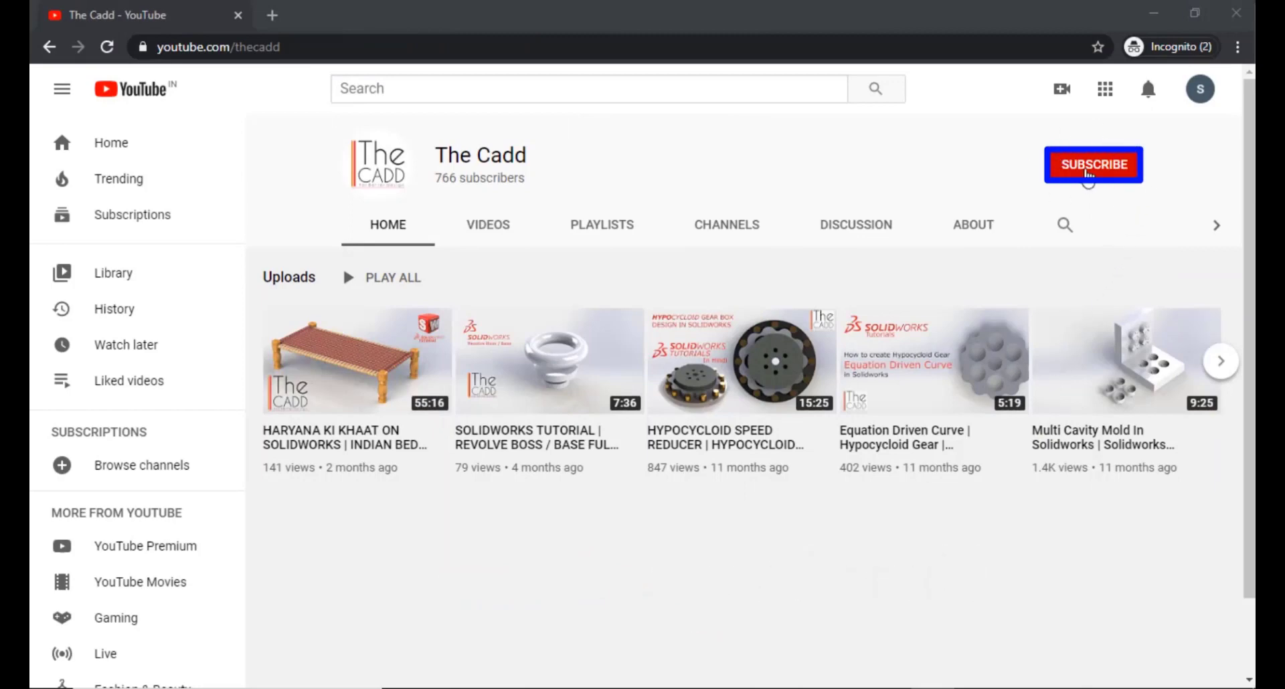
- Subscribe to The Cadd channel and turn on its notification bell
click(1085, 170)
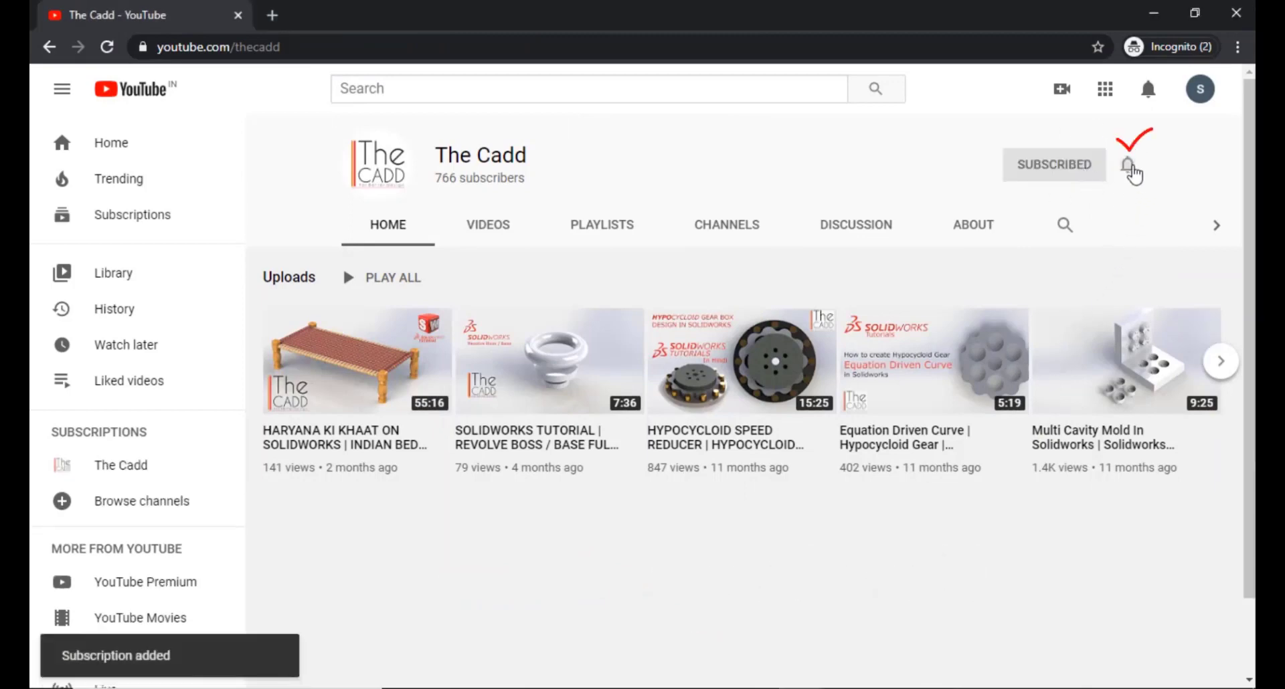
click(1129, 166)
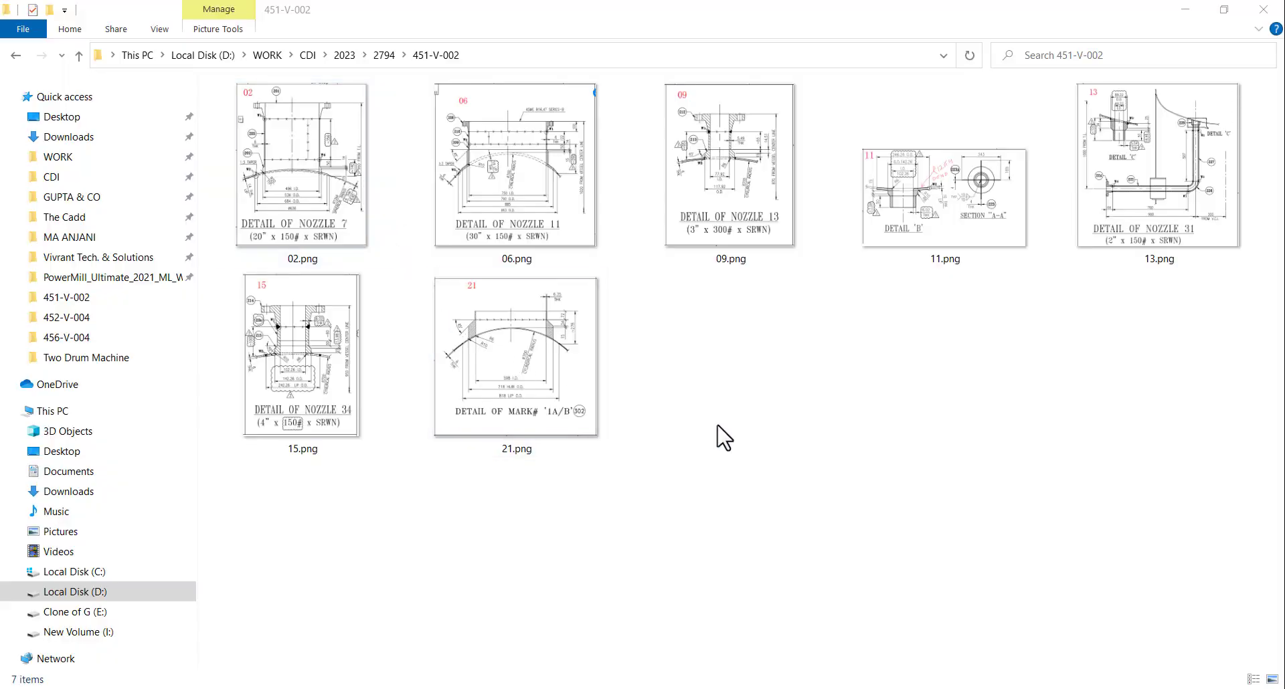
- Open 02.png and page through the nozzle detail drawings in the viewer, then close it
click(294, 194)
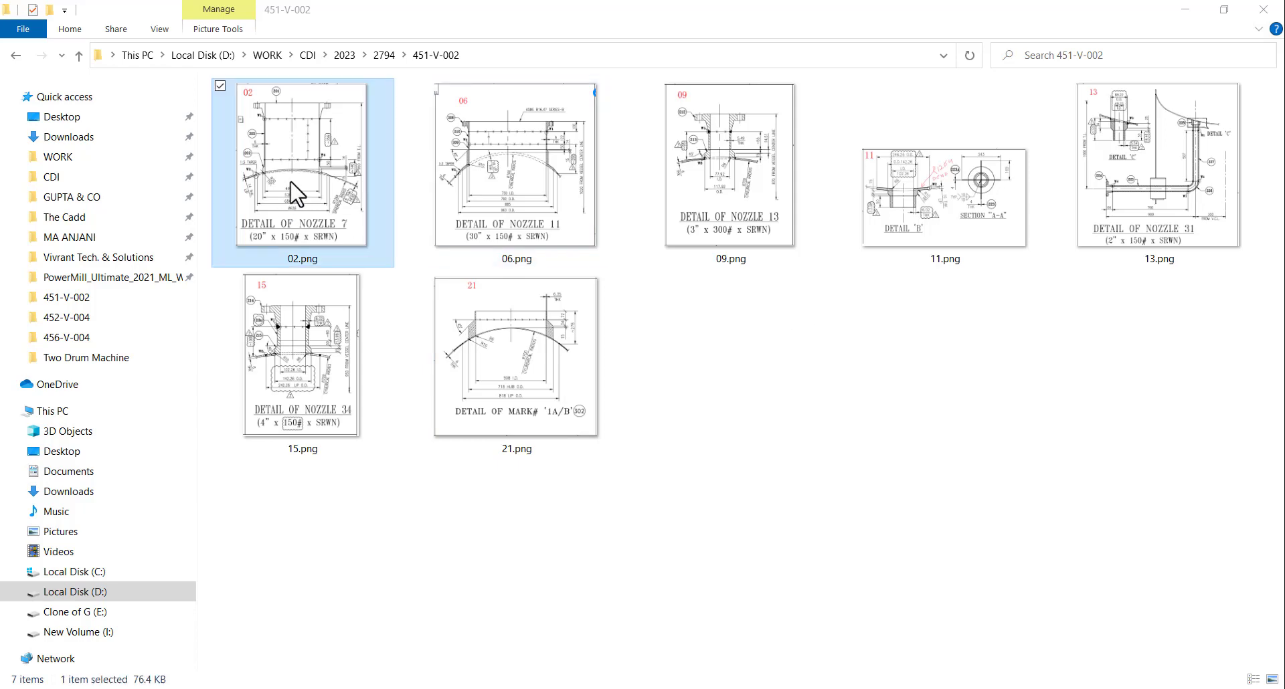
double_click(291, 181)
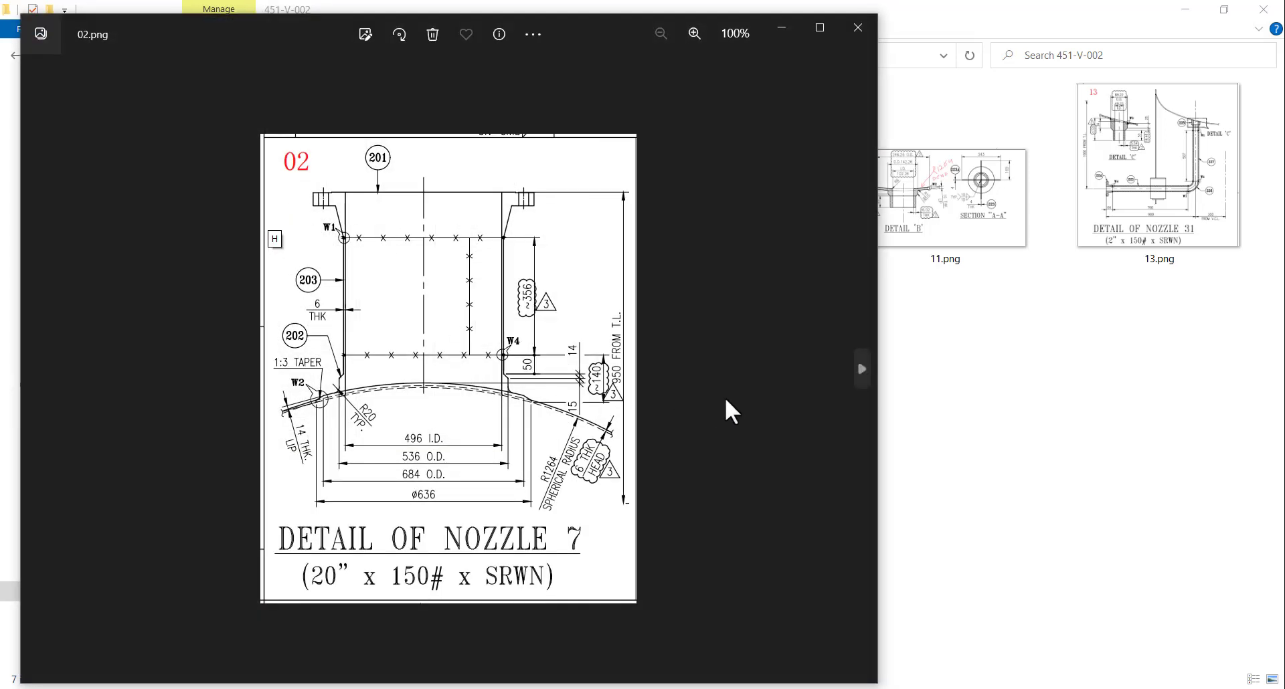
click(864, 378)
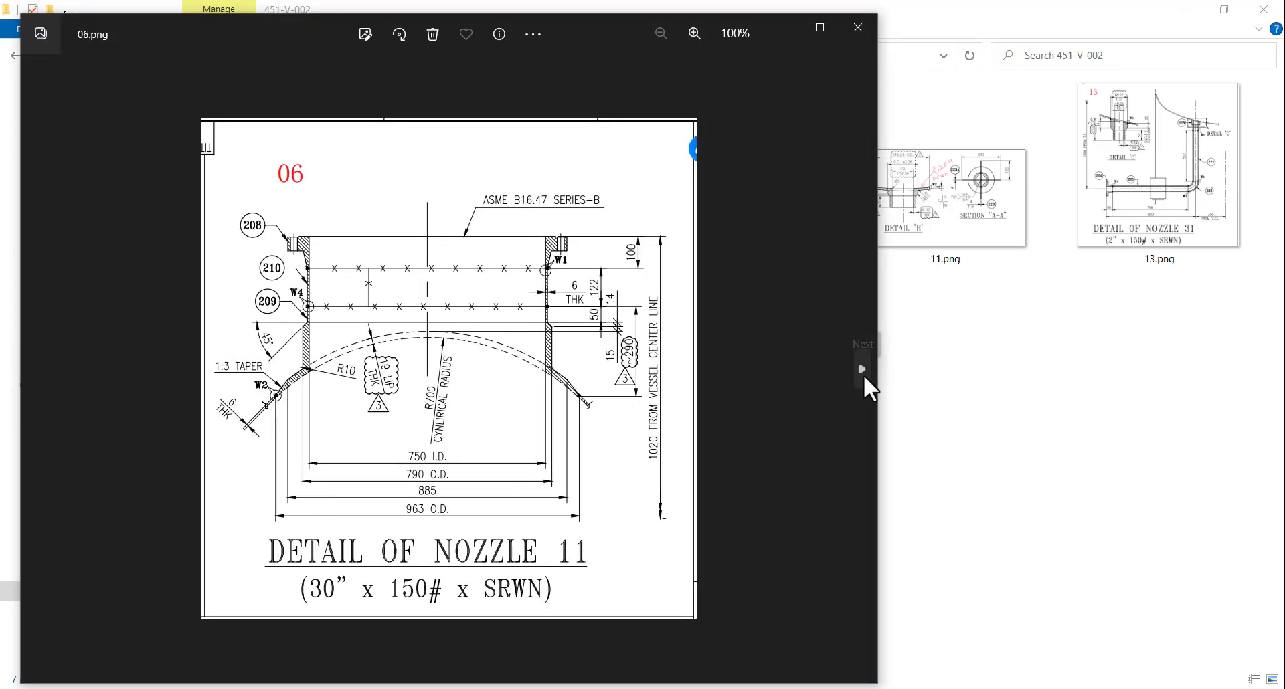
click(864, 378)
click(864, 378)
click(864, 378)
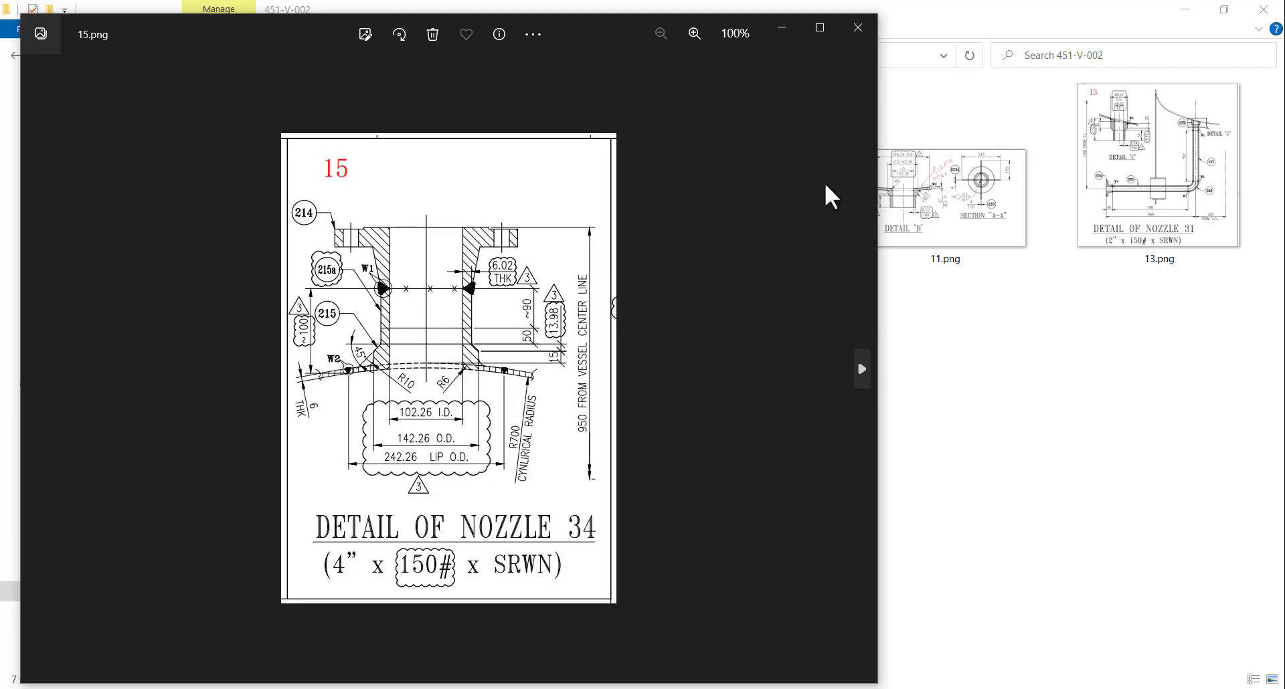
click(860, 30)
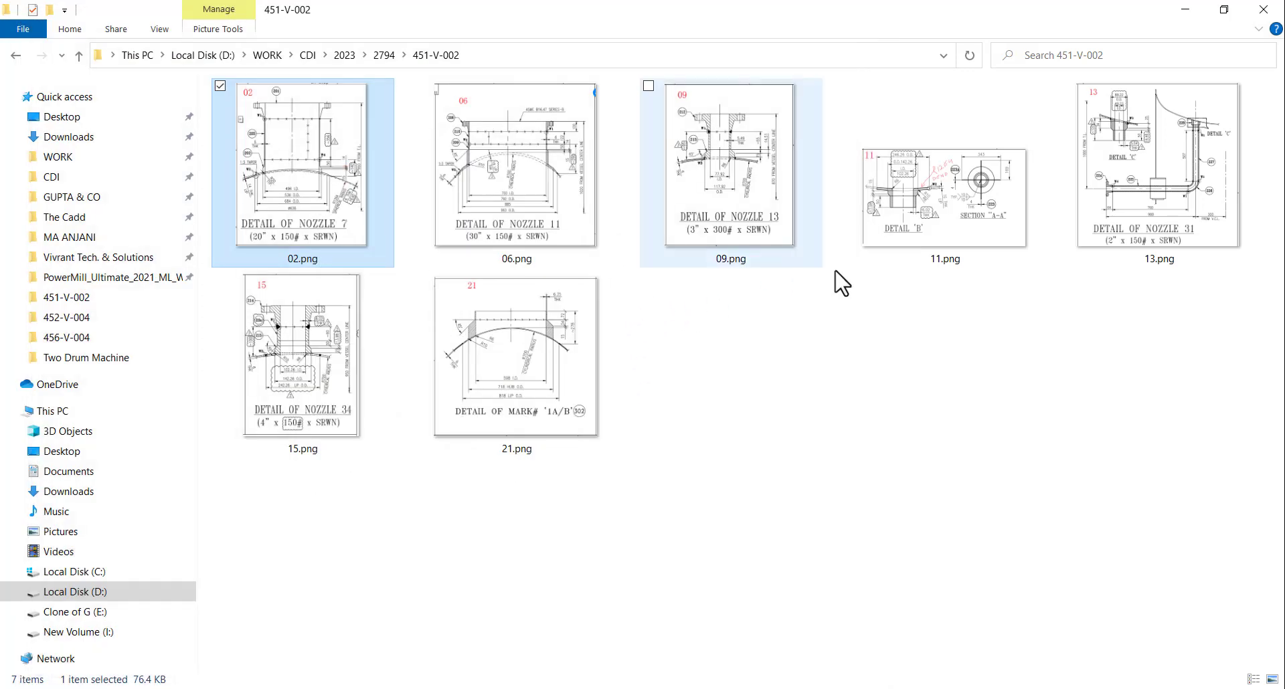
- Select and deselect the seven drawing images, then minimize the 451-V-002 folder
drag(1109, 325, 367, 164)
click(794, 391)
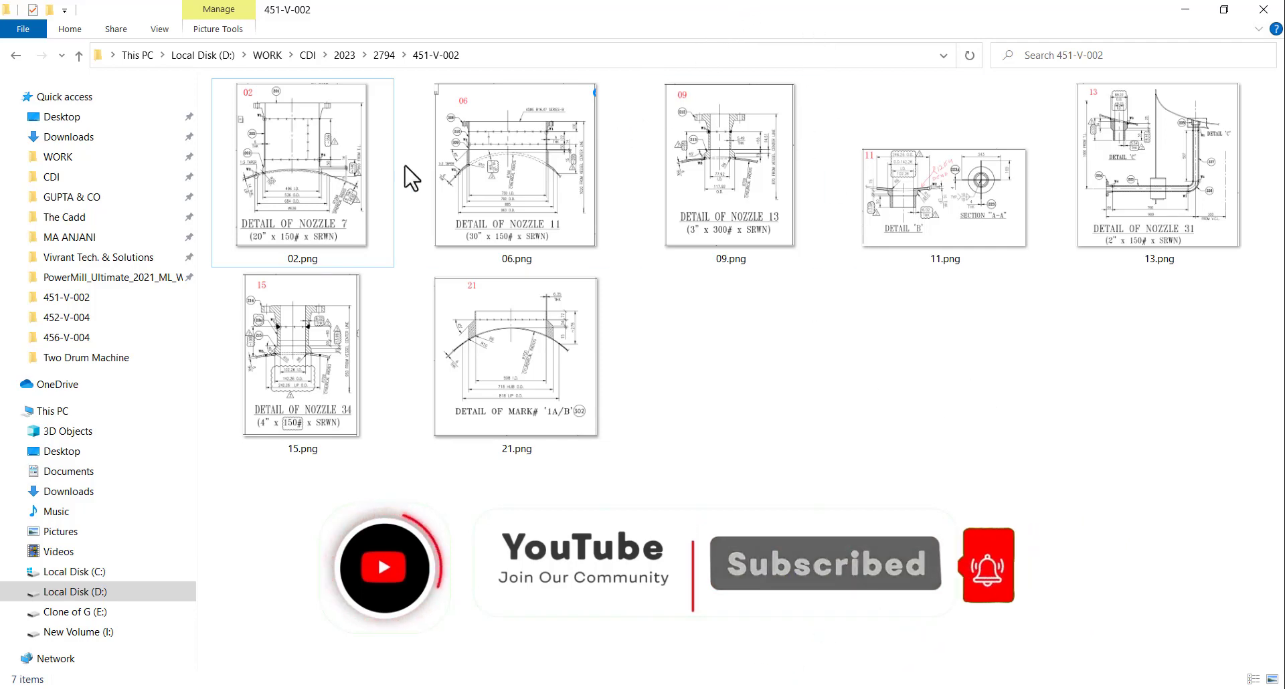
click(1185, 10)
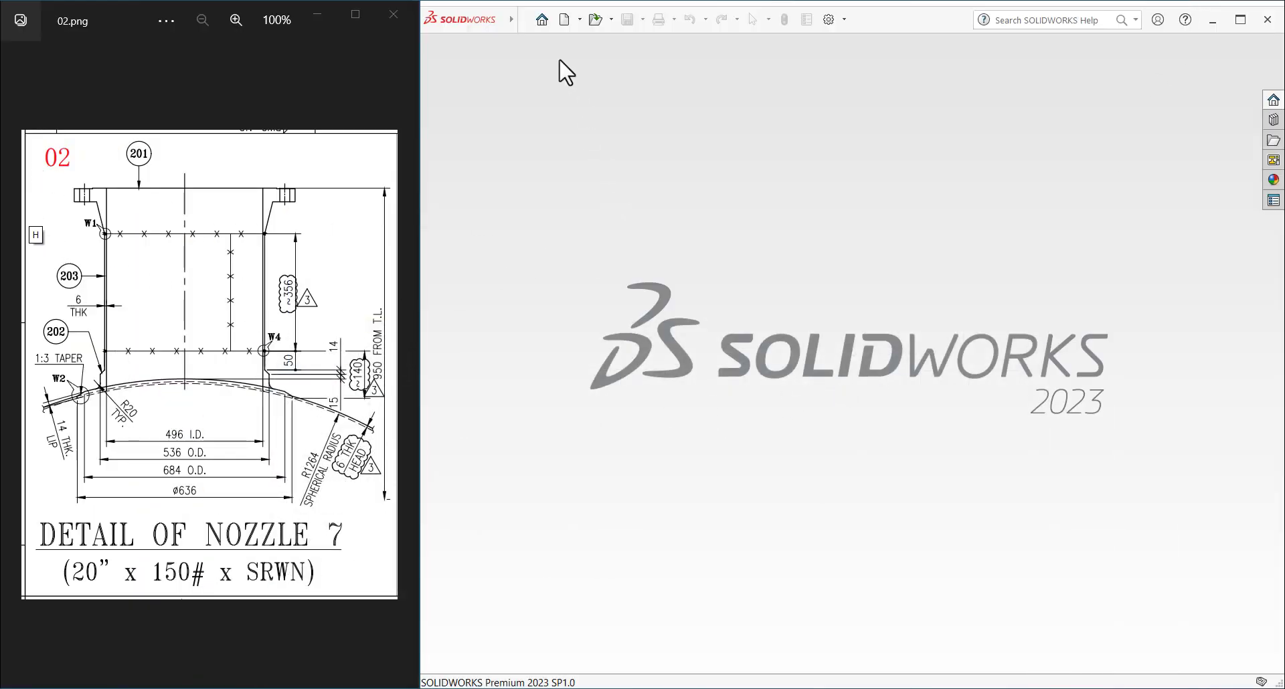
- Create a new part and open a sketch on the Front Plane
click(563, 20)
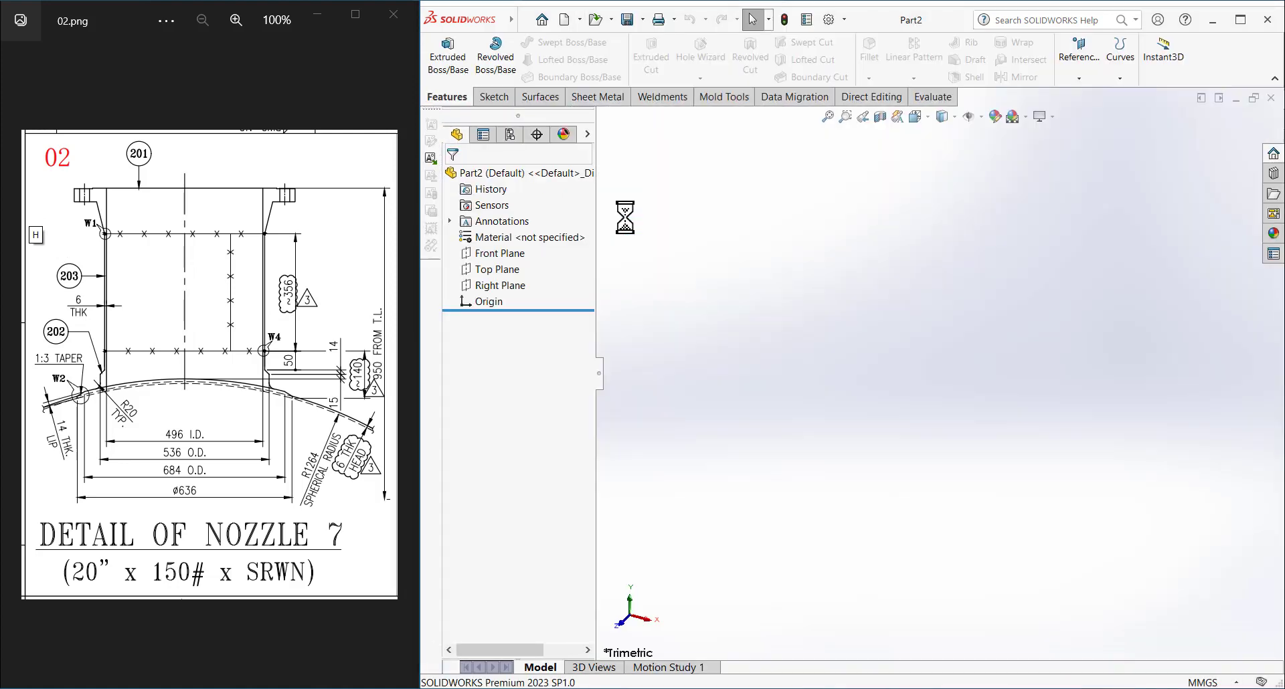
click(509, 253)
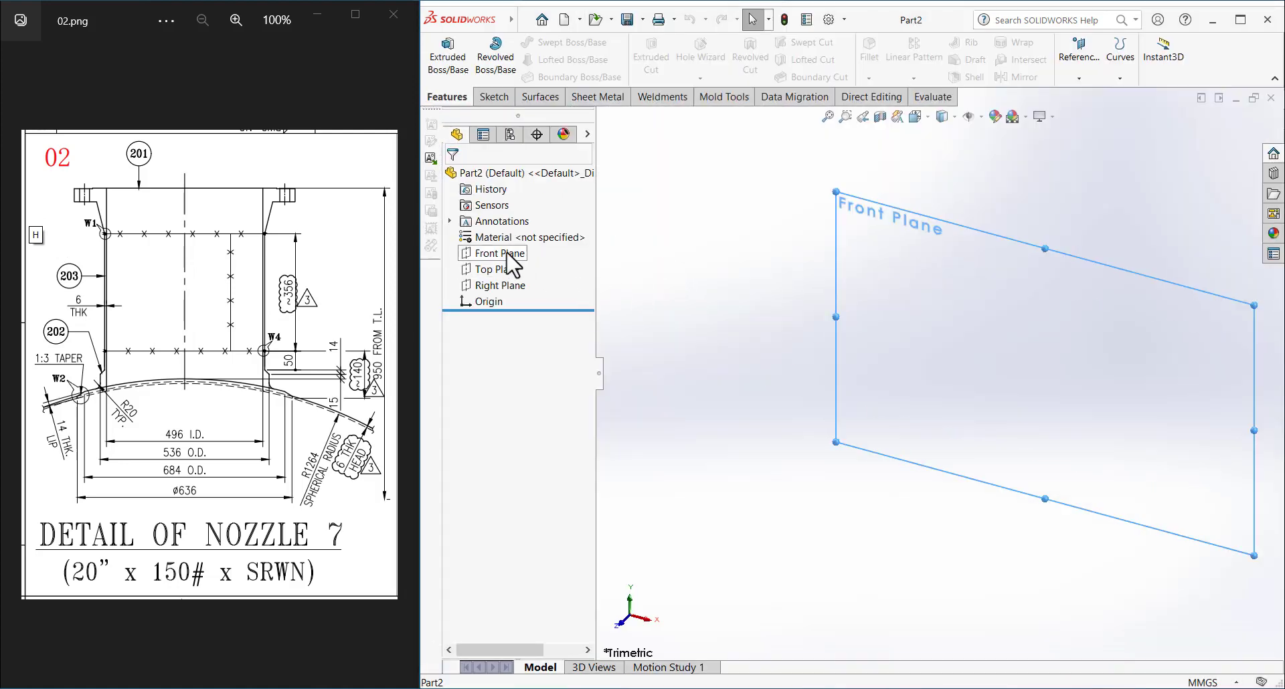
click(521, 236)
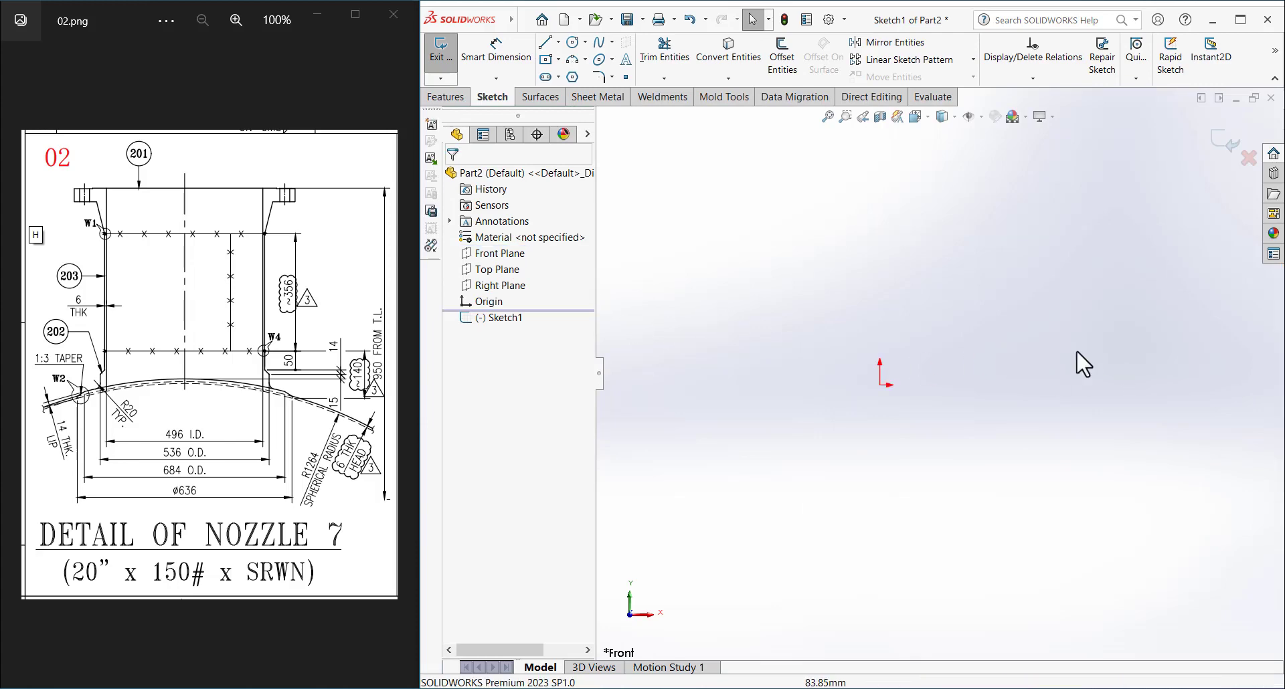
- Draw an infinite-length vertical construction centreline through the origin
key(l)
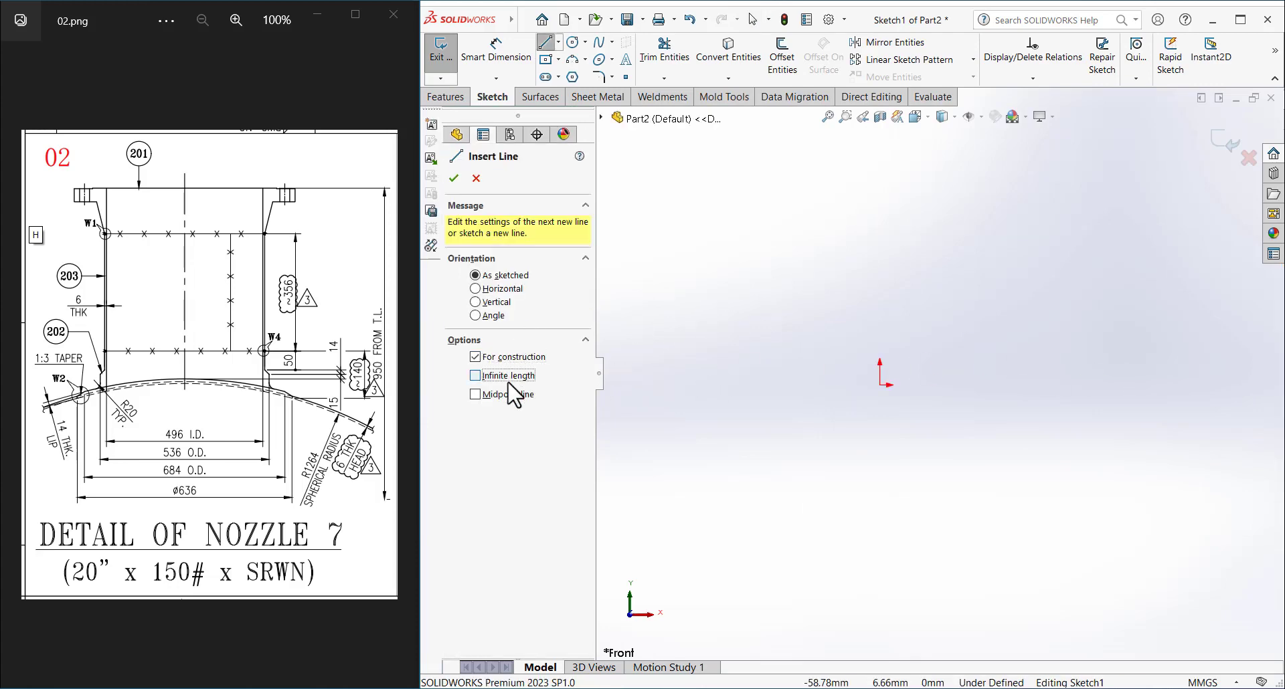
click(880, 386)
click(879, 342)
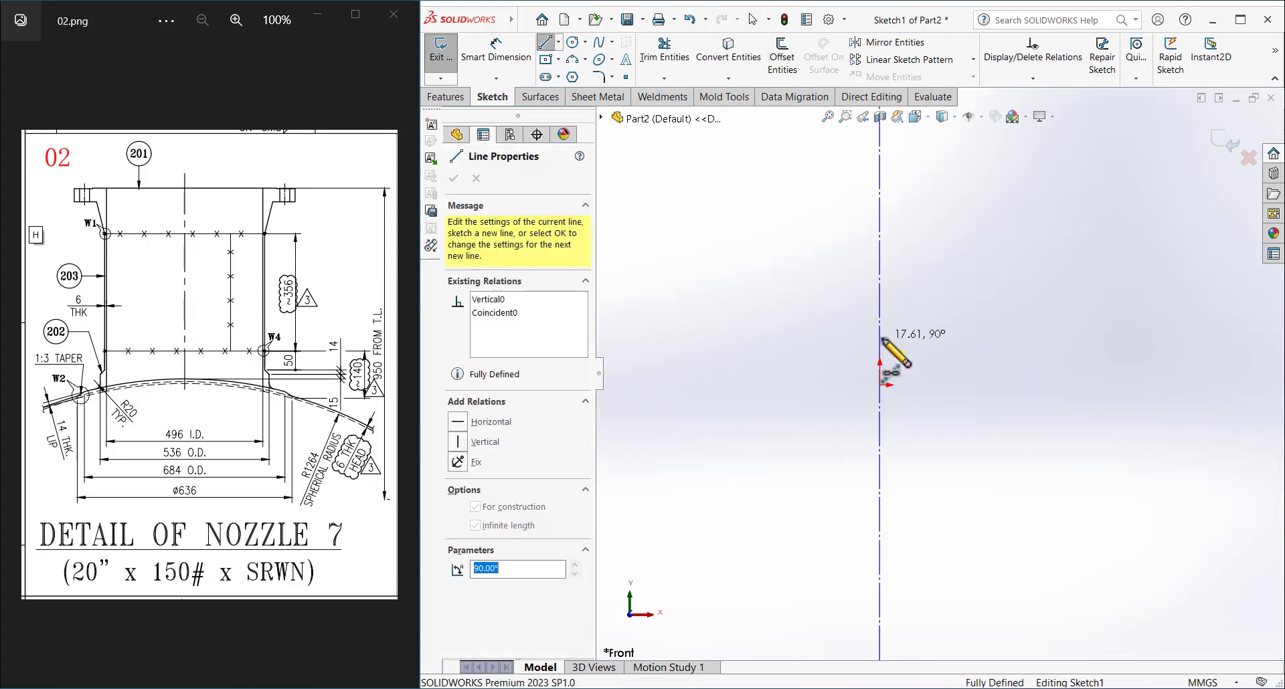
right_click(920, 348)
click(937, 370)
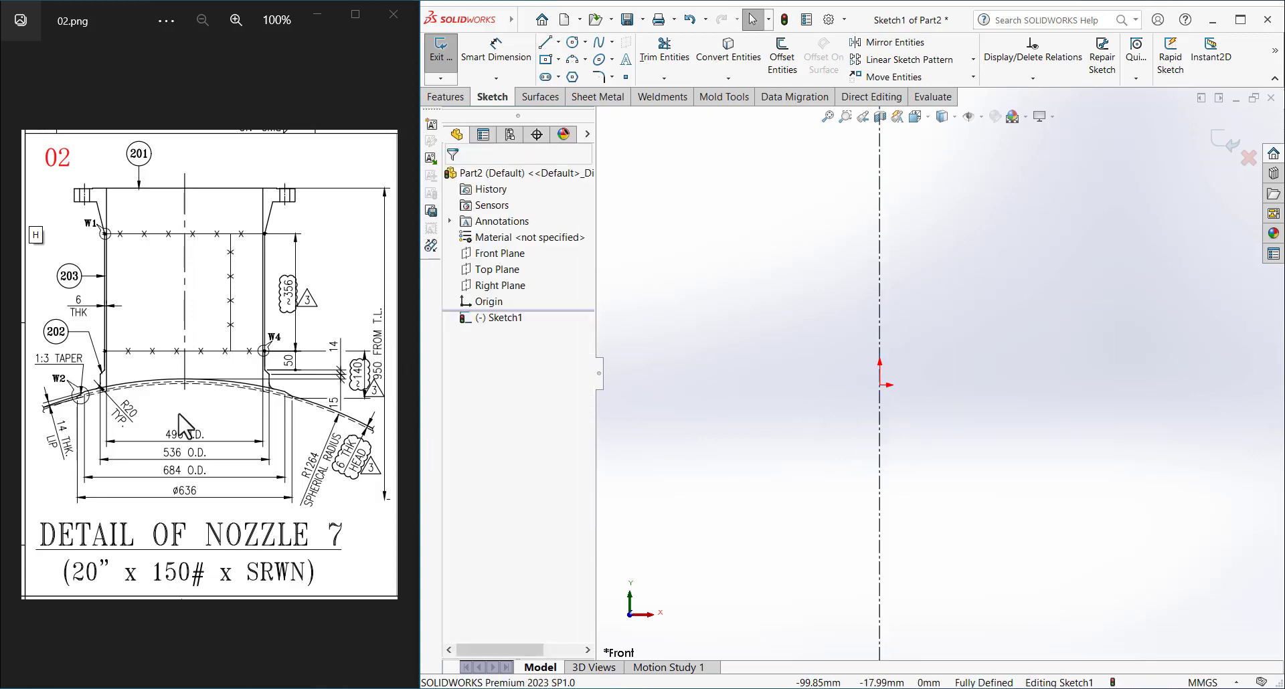
scroll(179, 415, up, 3)
scroll(294, 374, up, 3)
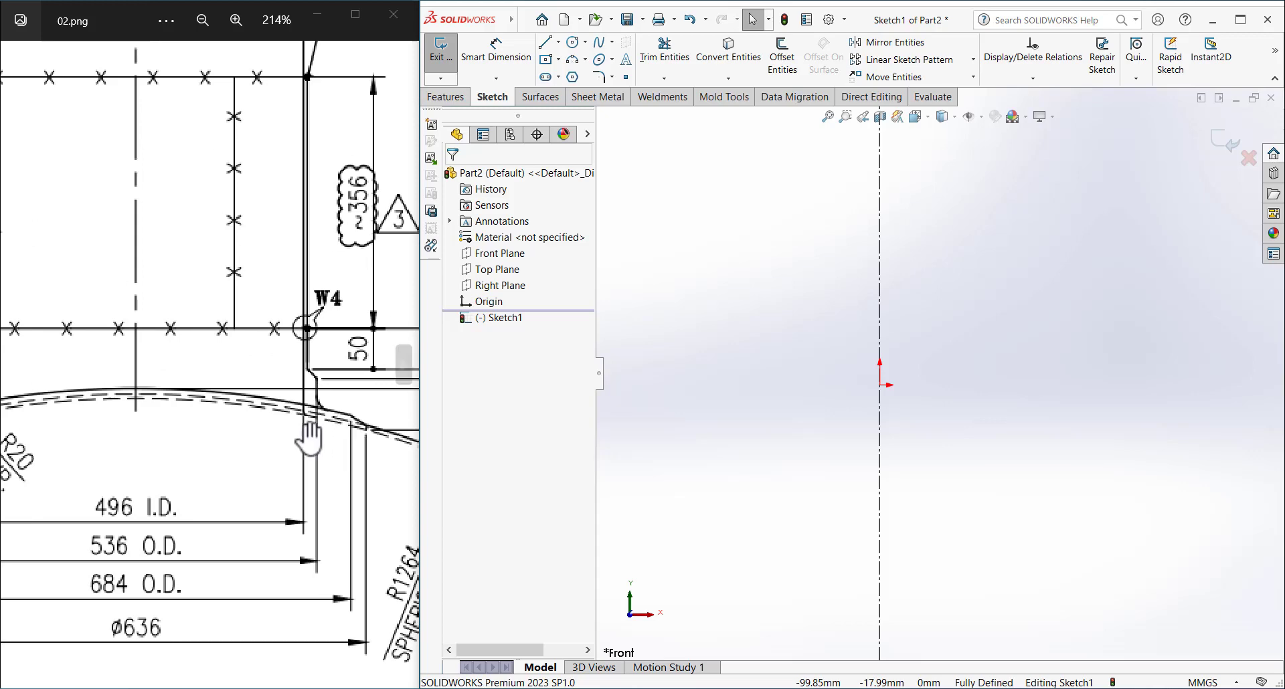
scroll(305, 378, down, 2)
scroll(304, 378, down, 2)
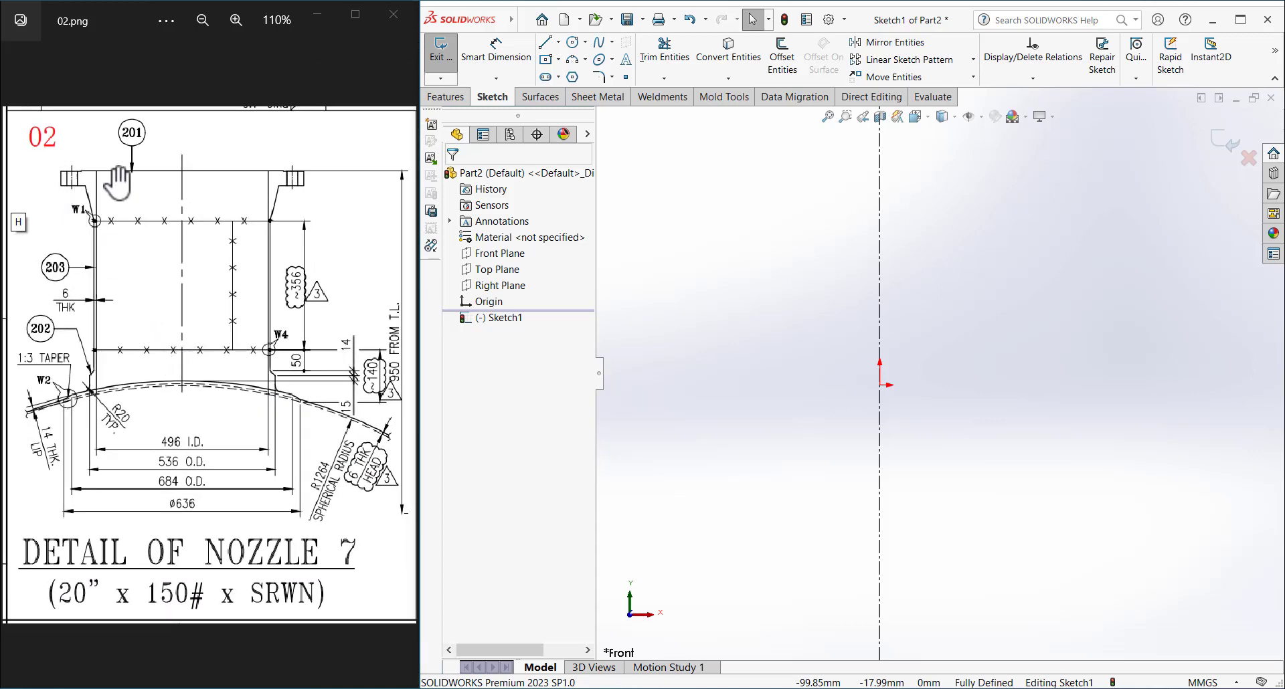
scroll(178, 310, up, 1)
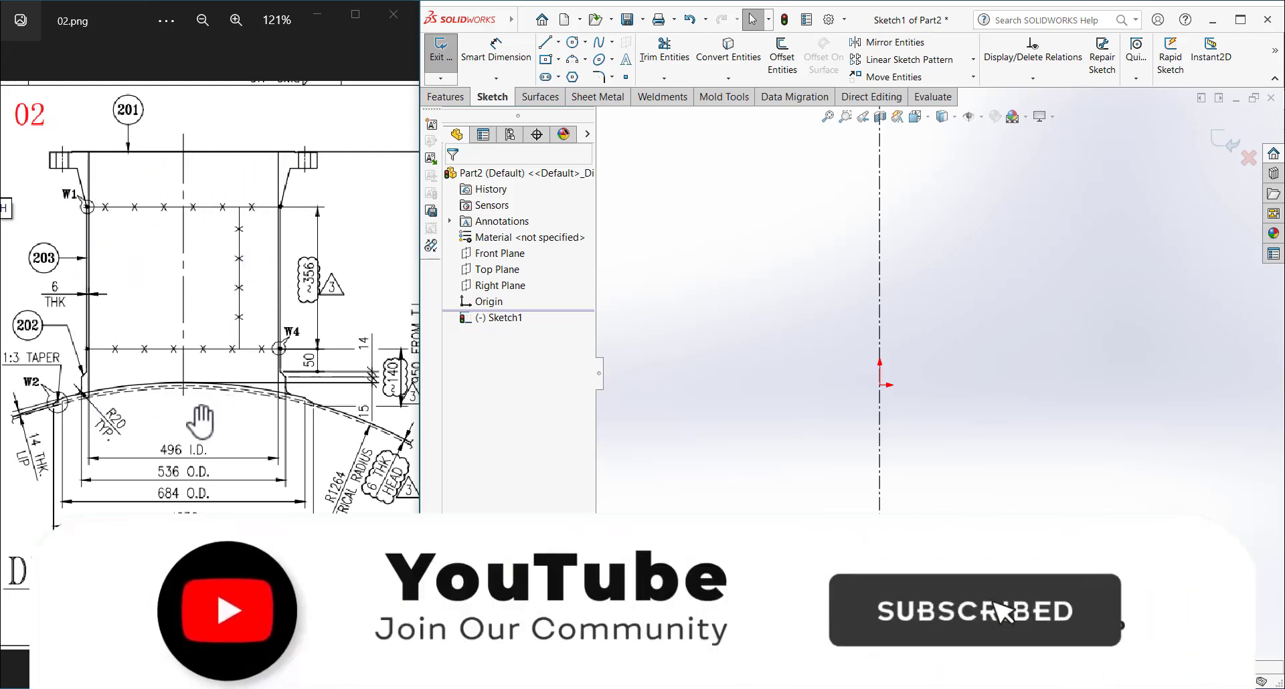
scroll(191, 411, down, 1)
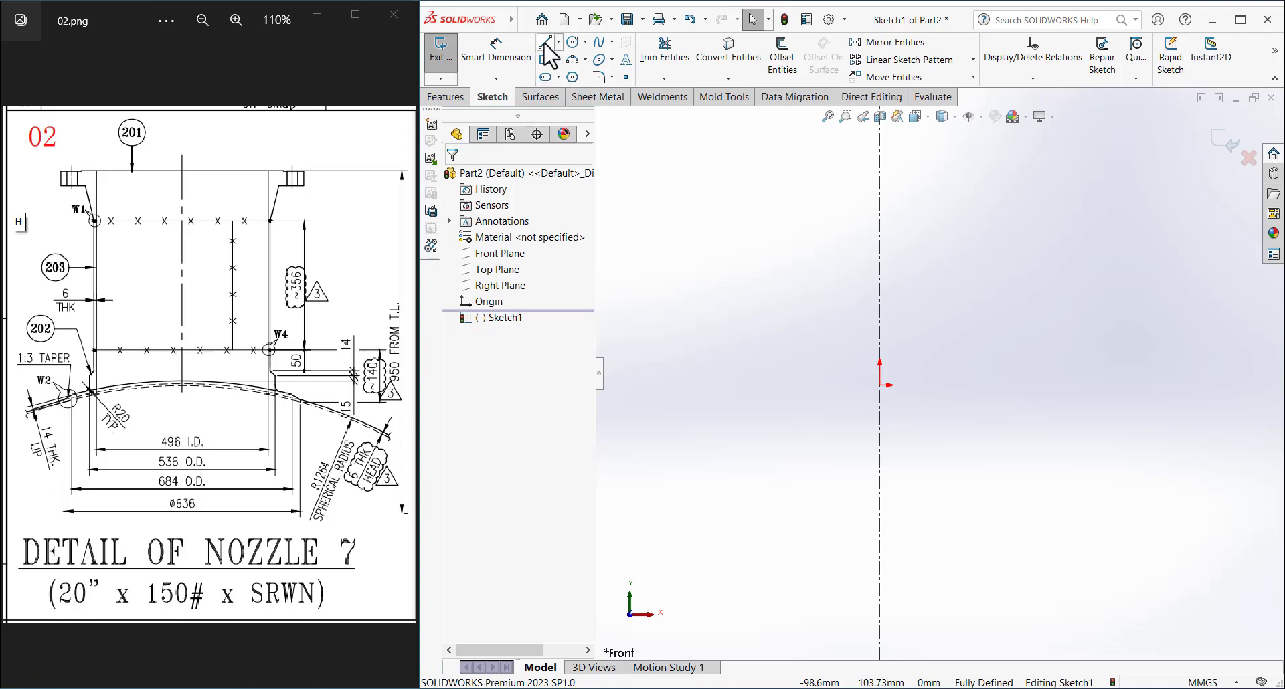
- Draw the closed, stepped nozzle-wall profile of six line segments beside the centreline
click(546, 42)
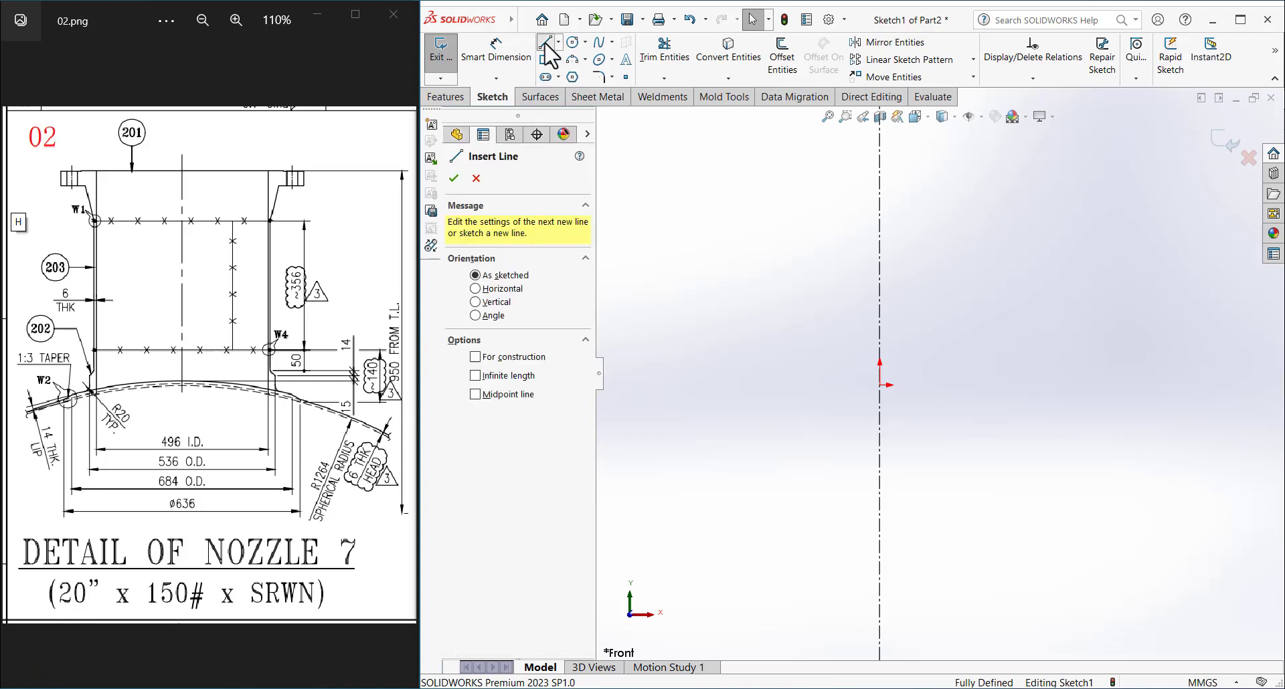
click(949, 386)
click(956, 385)
click(975, 403)
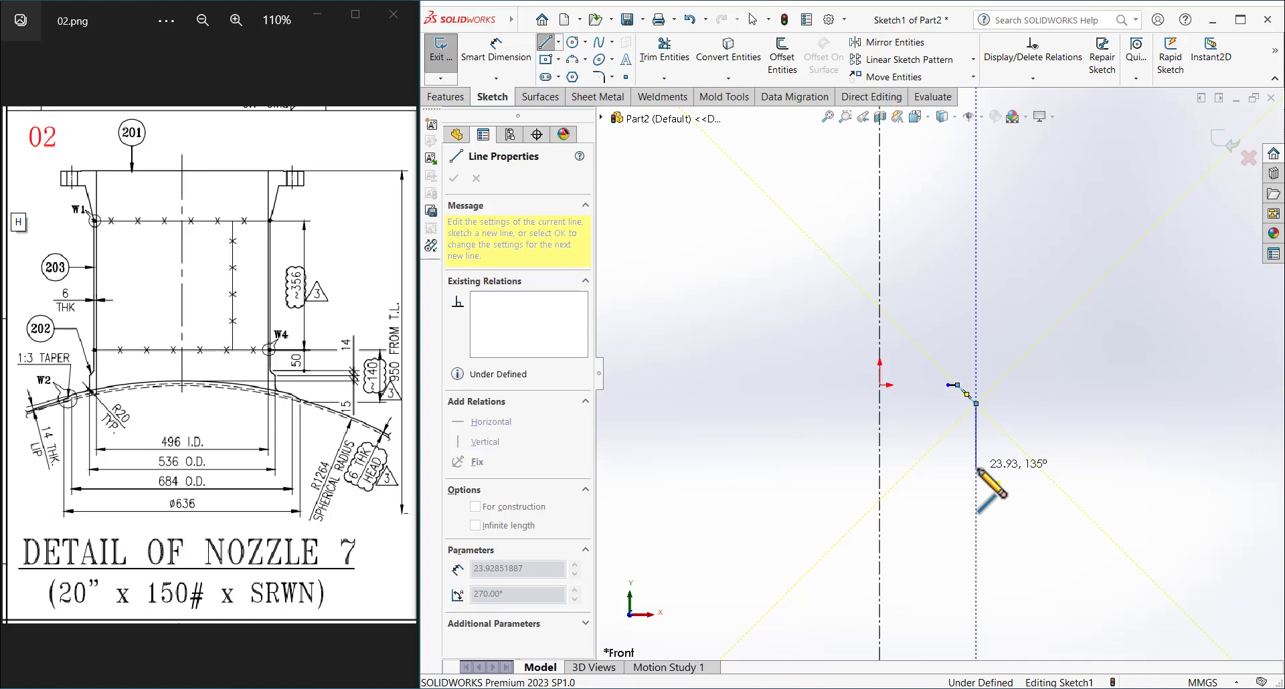
click(975, 468)
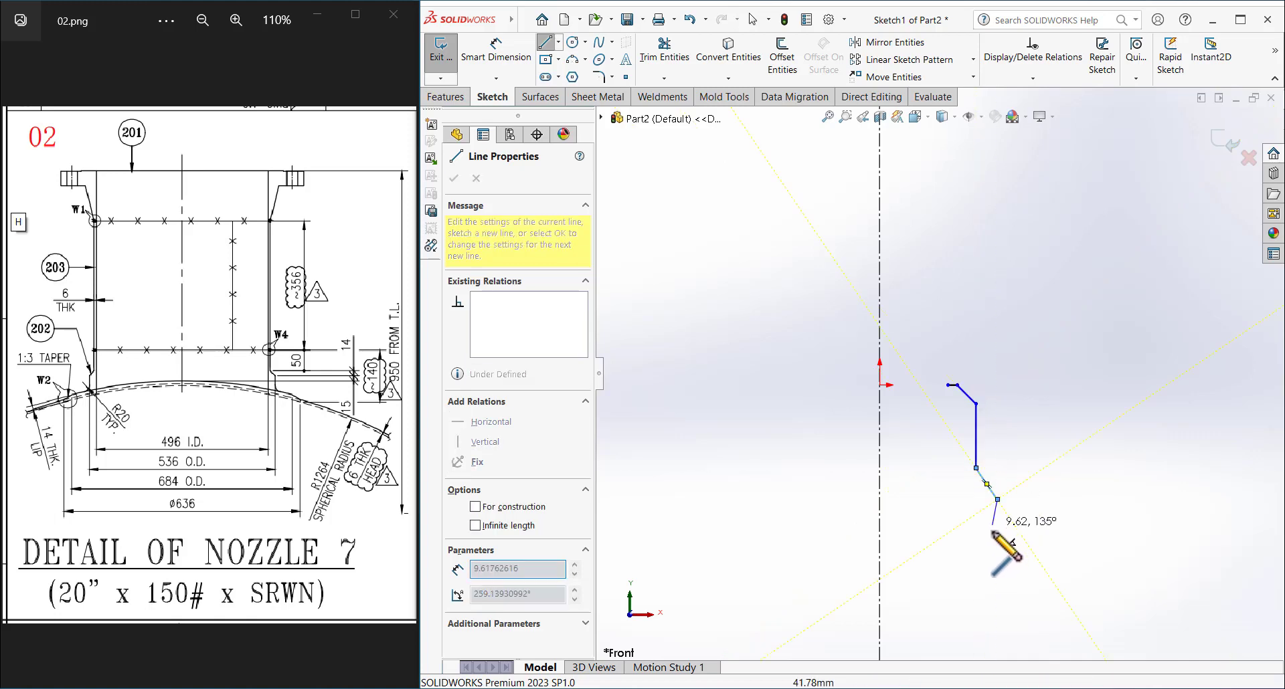
click(997, 499)
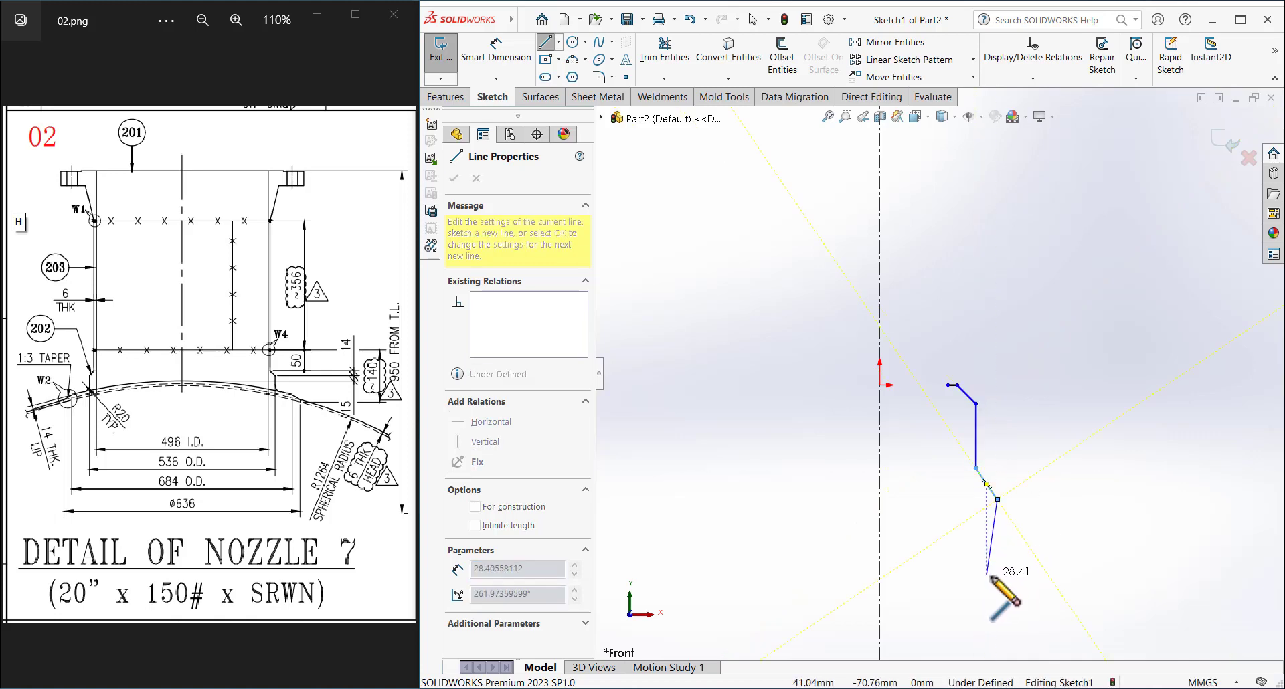
click(947, 582)
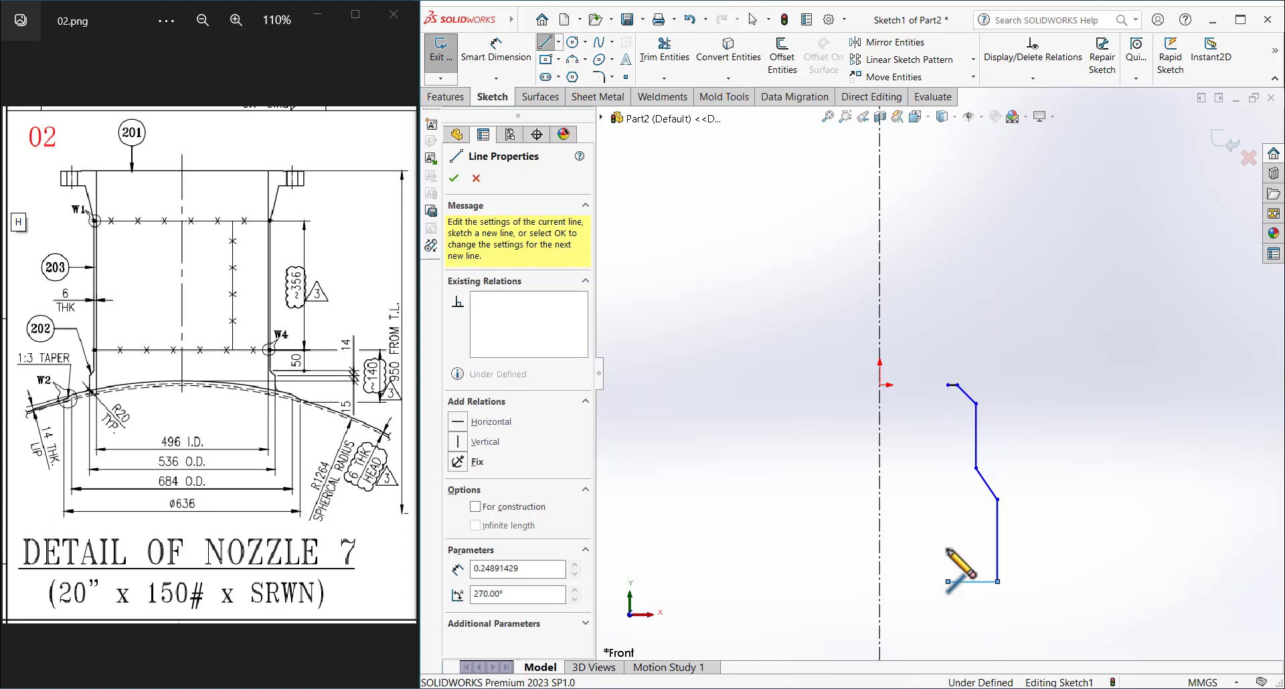
click(947, 384)
right_click(948, 383)
click(974, 373)
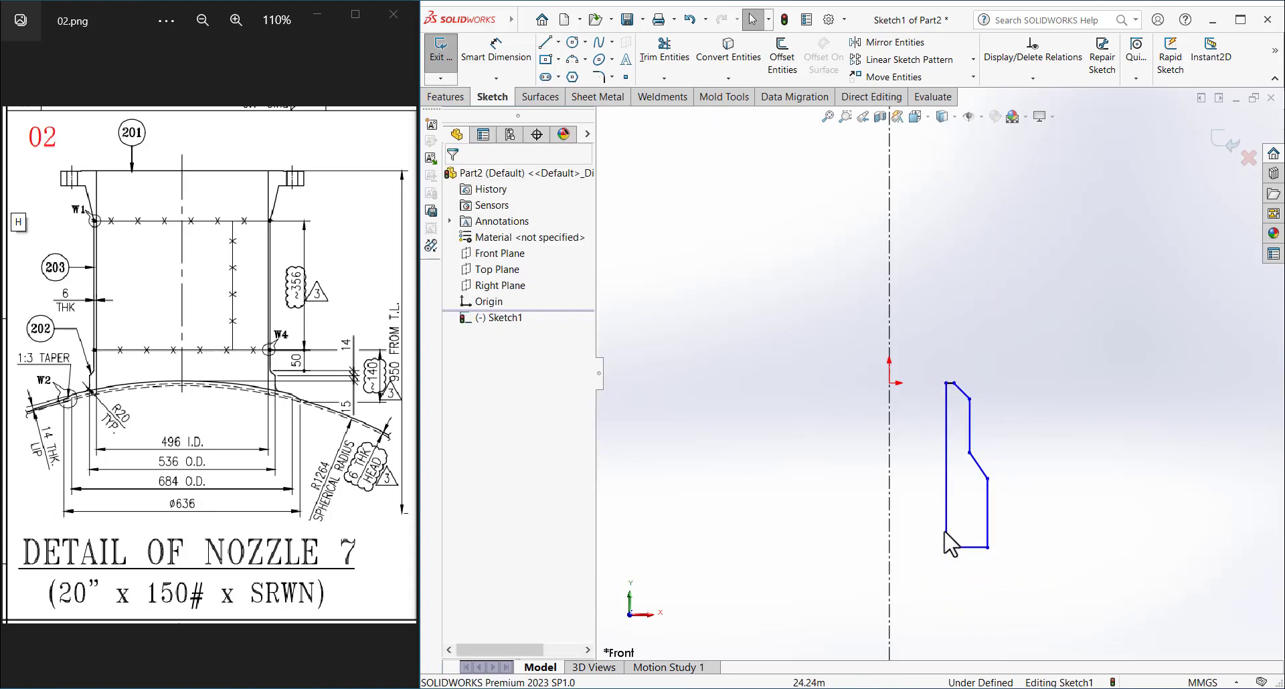
scroll(904, 445, up, 2)
scroll(904, 429, down, 2)
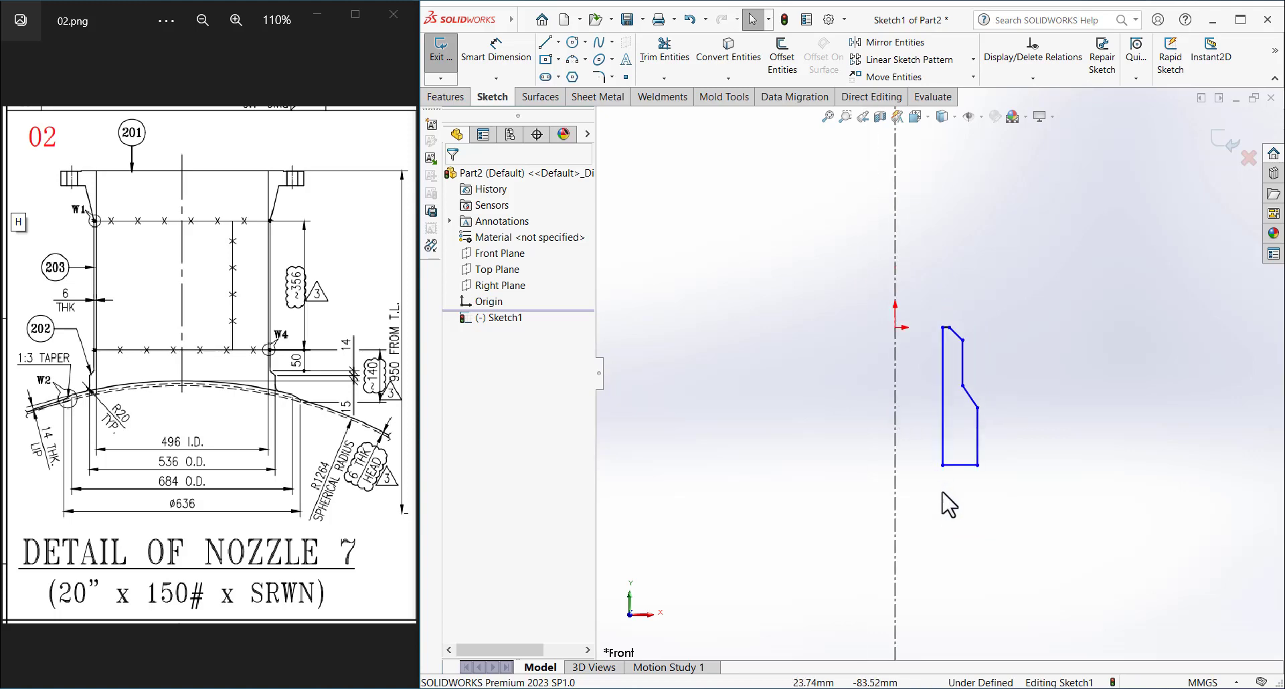
scroll(937, 529, down, 1)
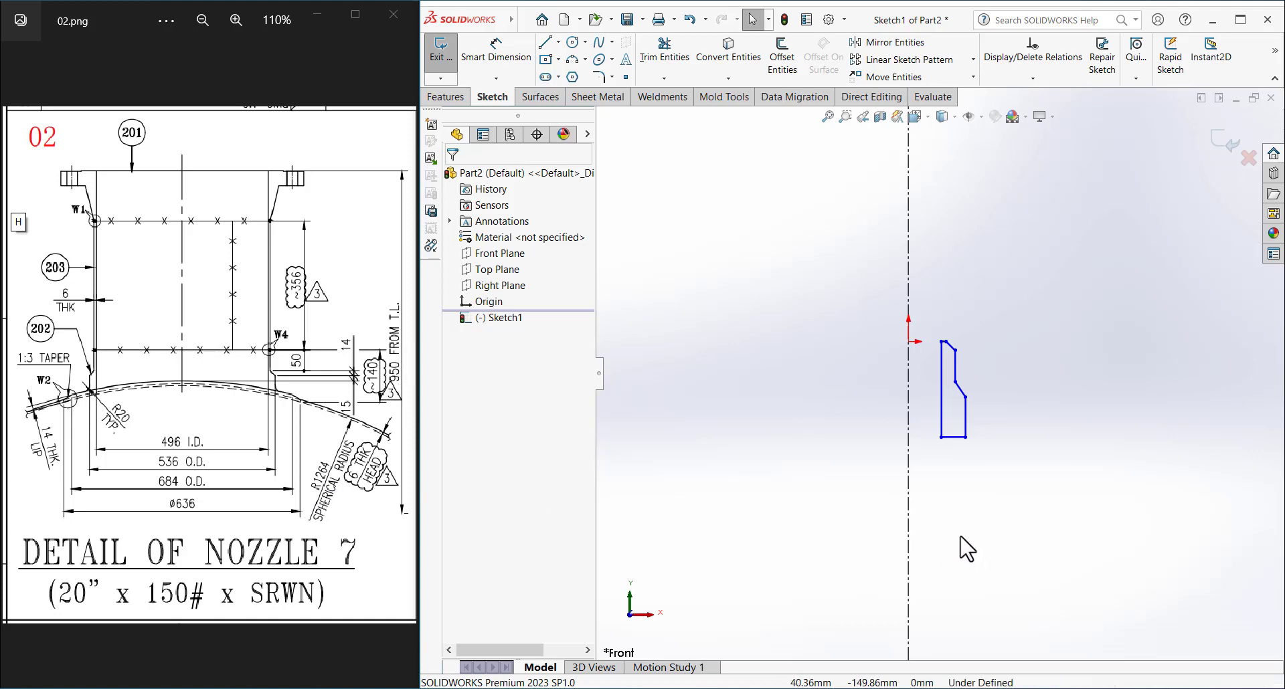
scroll(961, 569, down, 1)
- Place a stray circle centre on the axis and cancel it with Esc
right_drag(947, 542, 940, 589)
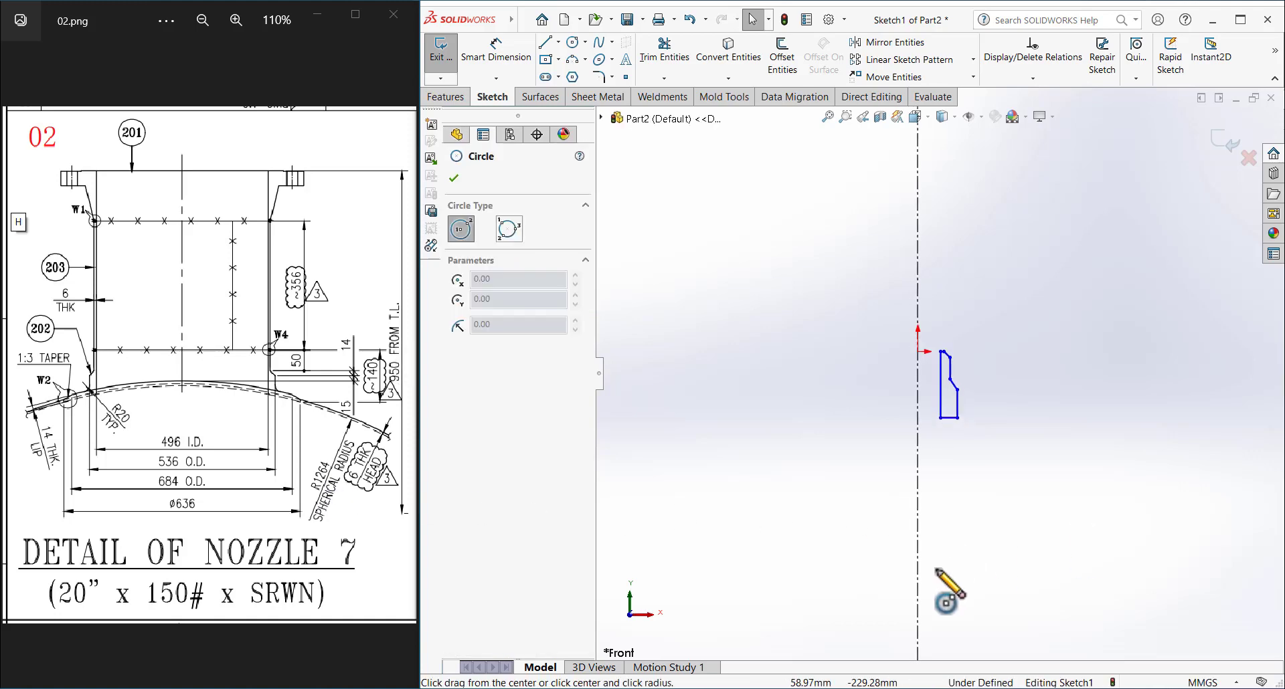
click(919, 599)
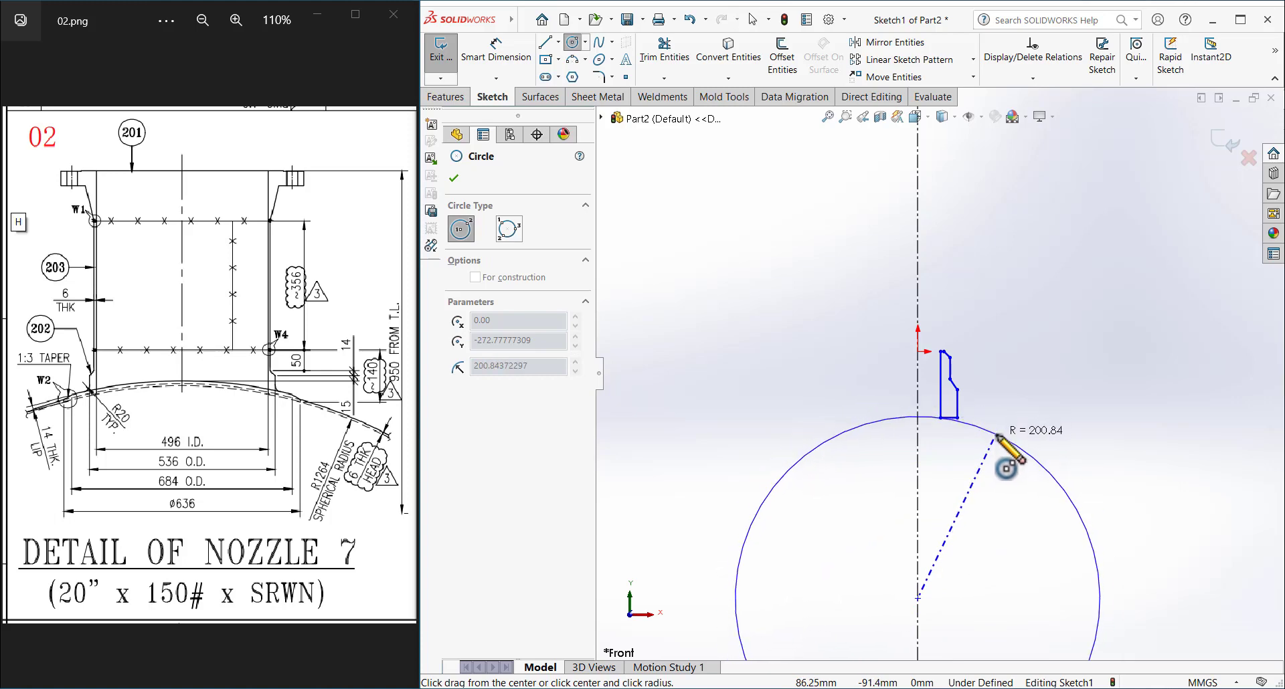
key(Escape)
scroll(947, 372, up, 4)
scroll(946, 372, up, 2)
scroll(947, 372, up, 3)
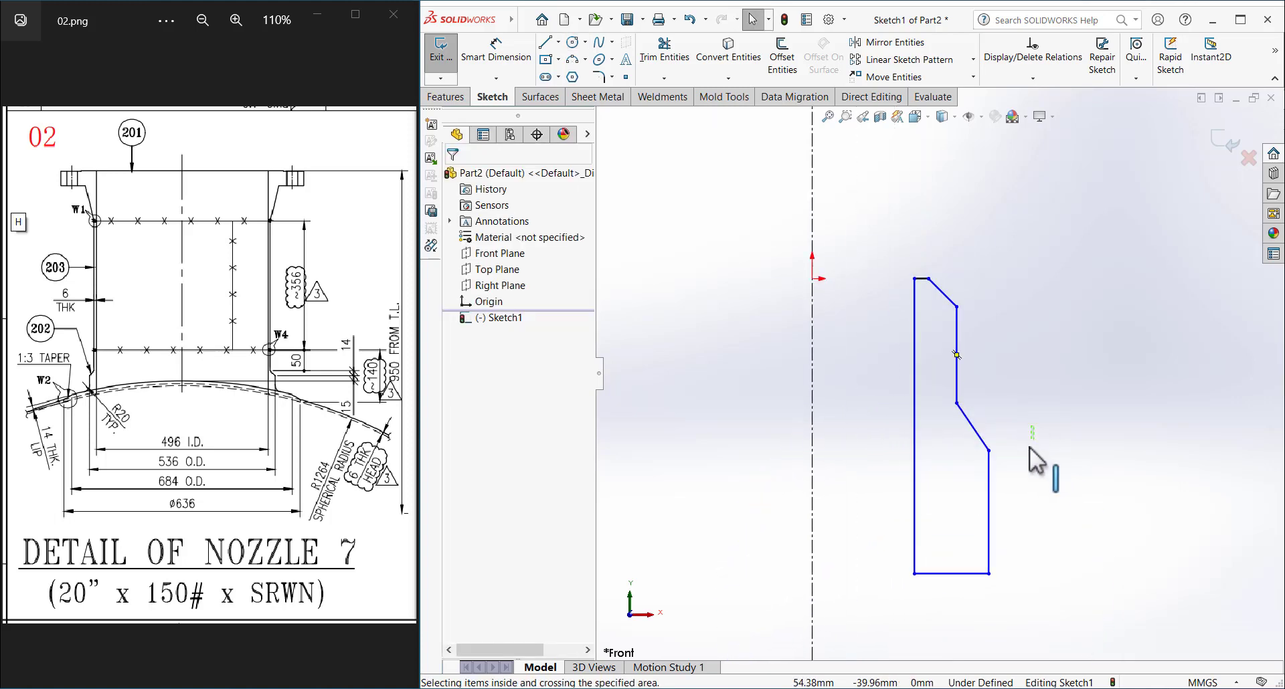
right_drag(1036, 460, 1034, 428)
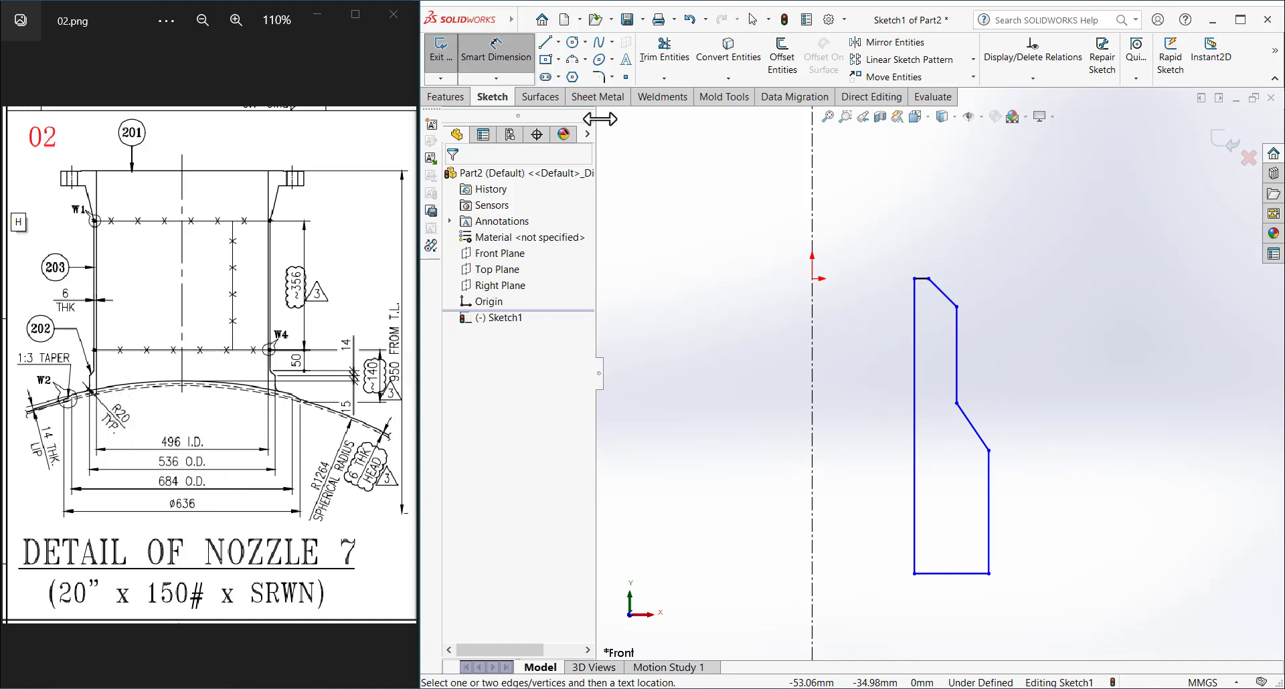
- Dimension the inner profile line to the centreline as a 496 diameter
click(916, 361)
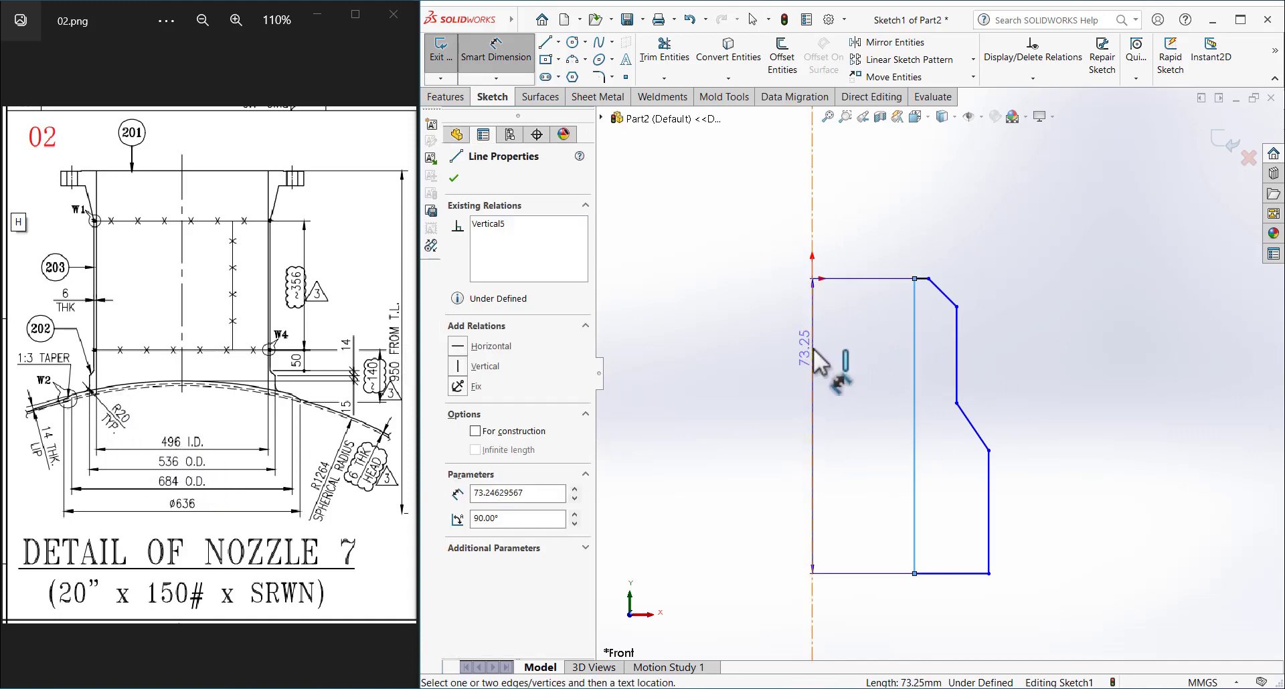
click(814, 365)
click(781, 344)
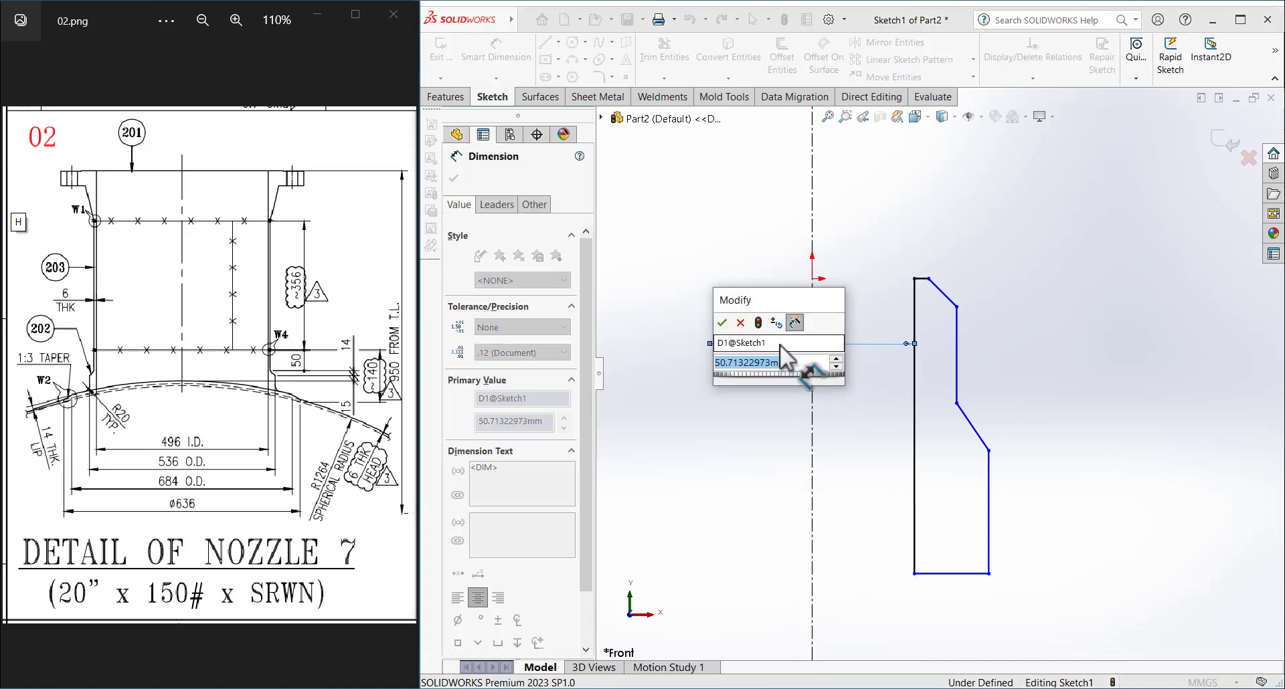
text(496)
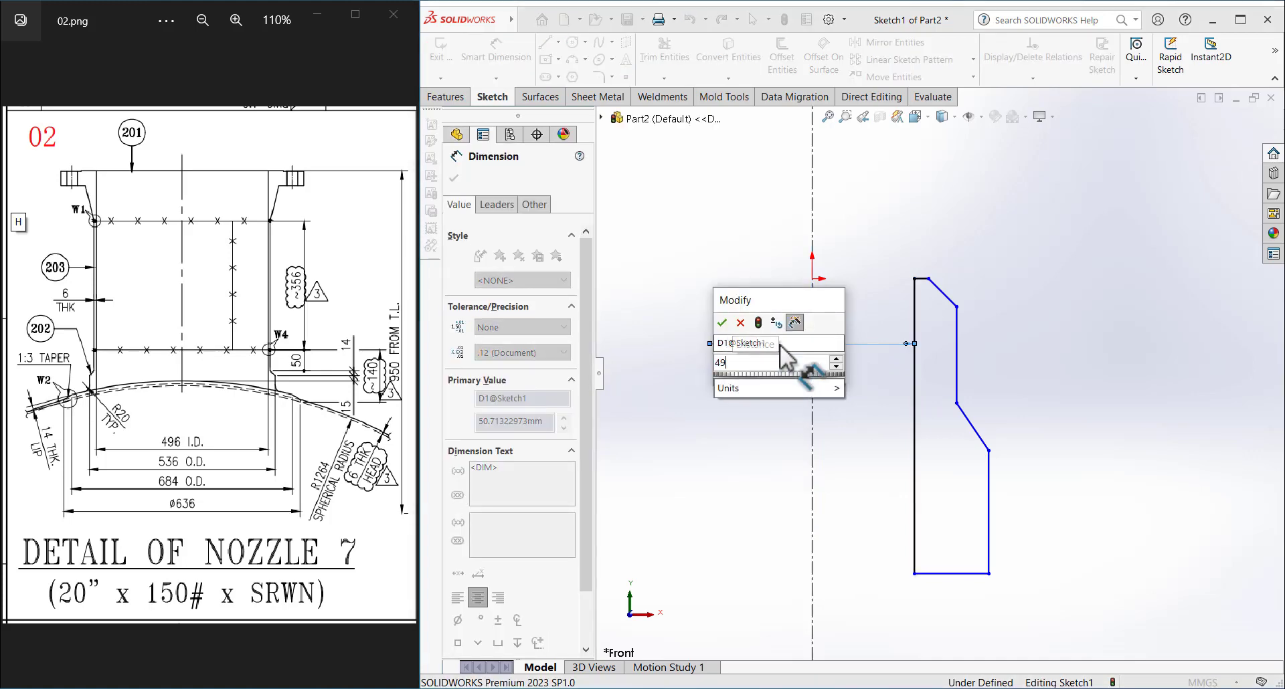
key(Return)
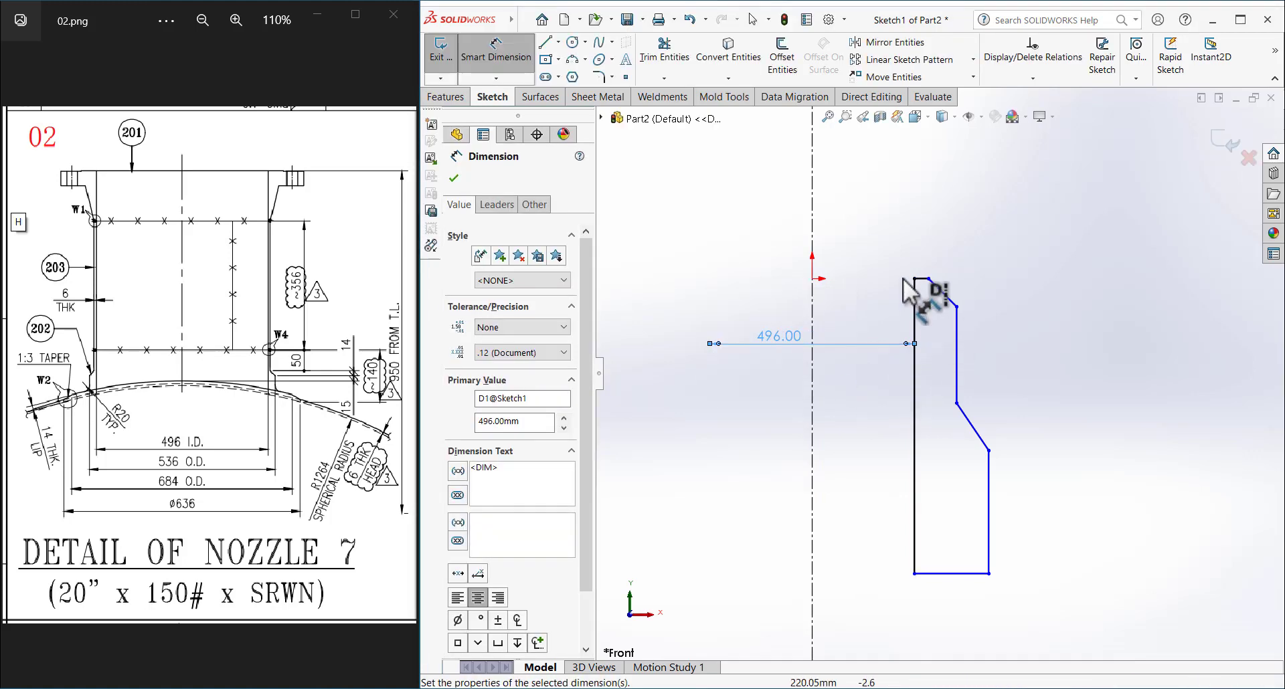
key(Escape)
scroll(910, 271, down, 2)
scroll(937, 321, down, 3)
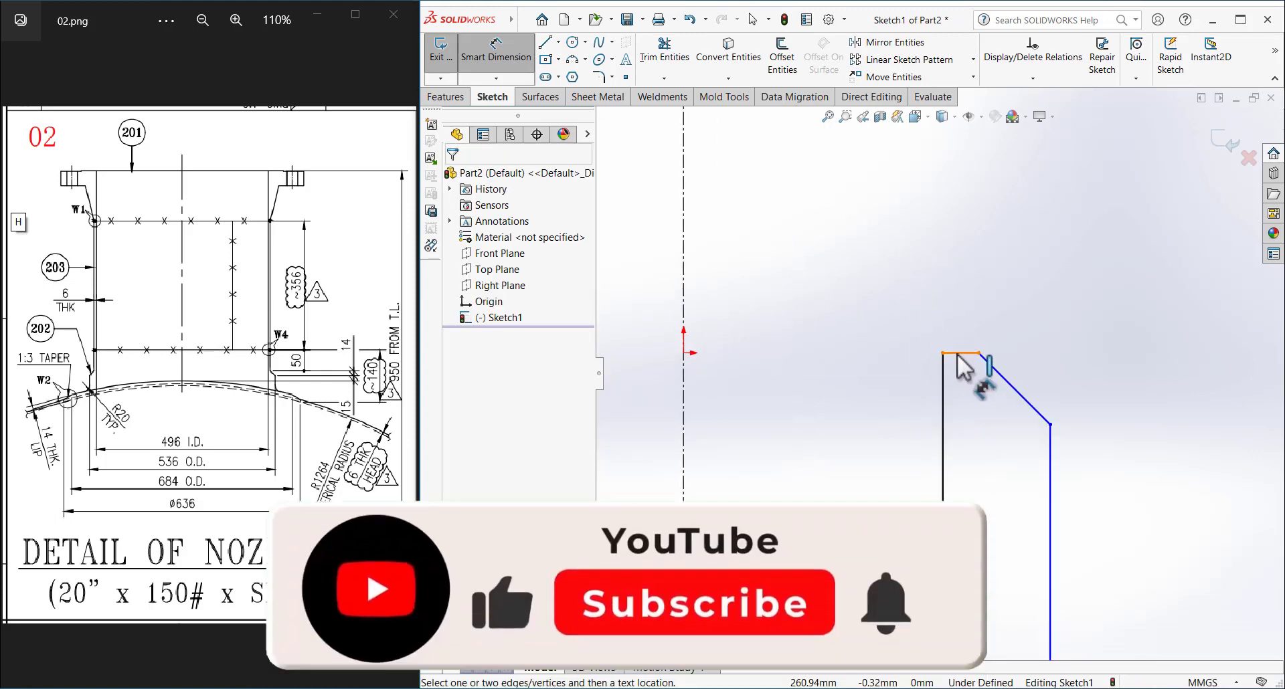
- Set the top edge length to 2 and add the 37.5° taper angle
click(955, 352)
click(922, 331)
text(2@Sketch1)
key(Return)
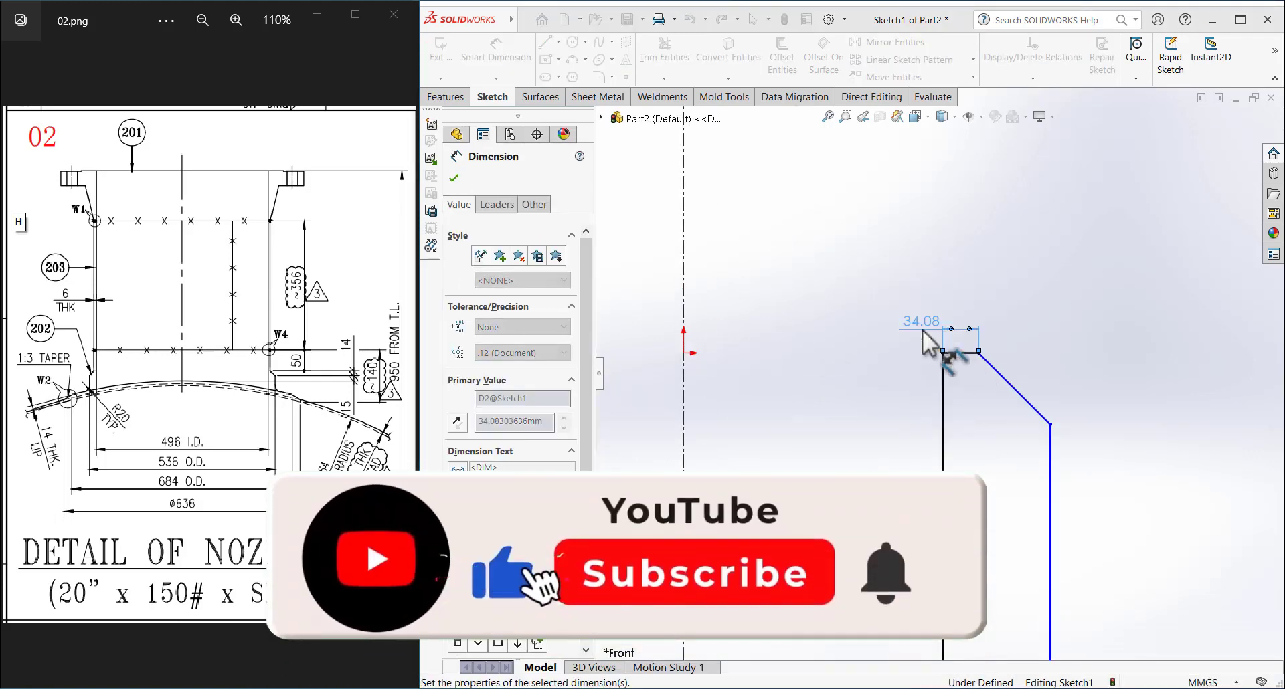
key(Escape)
scroll(870, 354, down, 2)
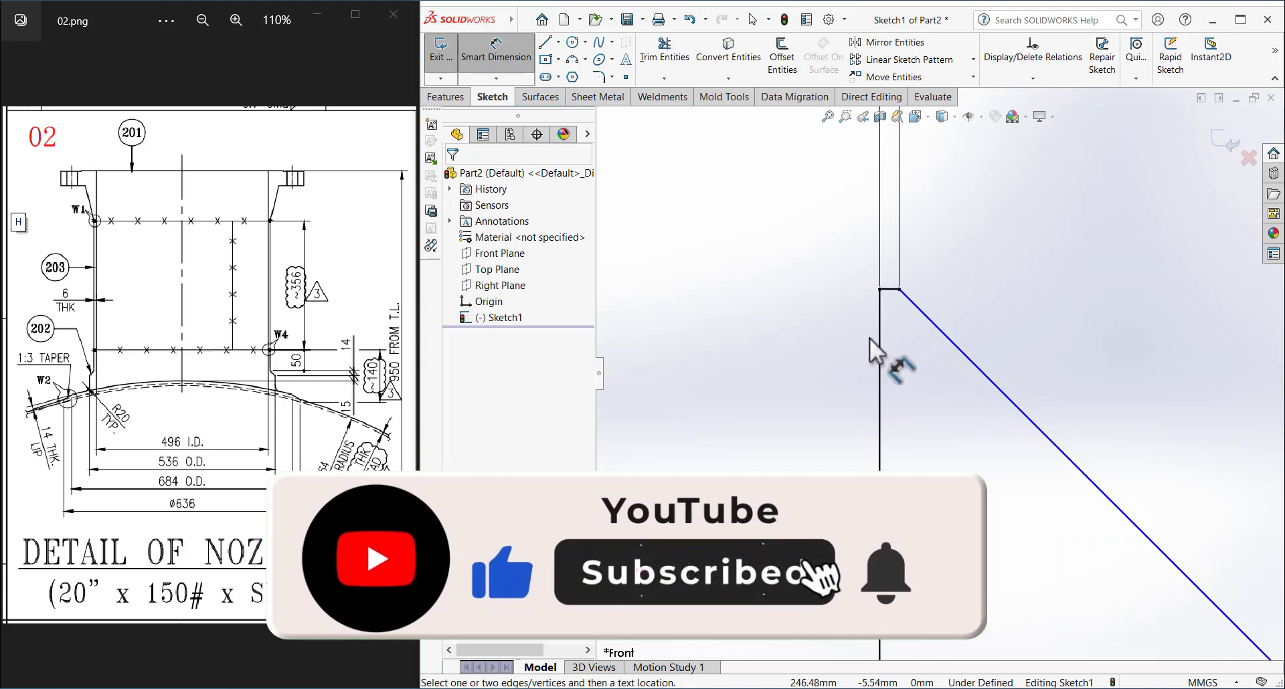
click(938, 323)
click(945, 338)
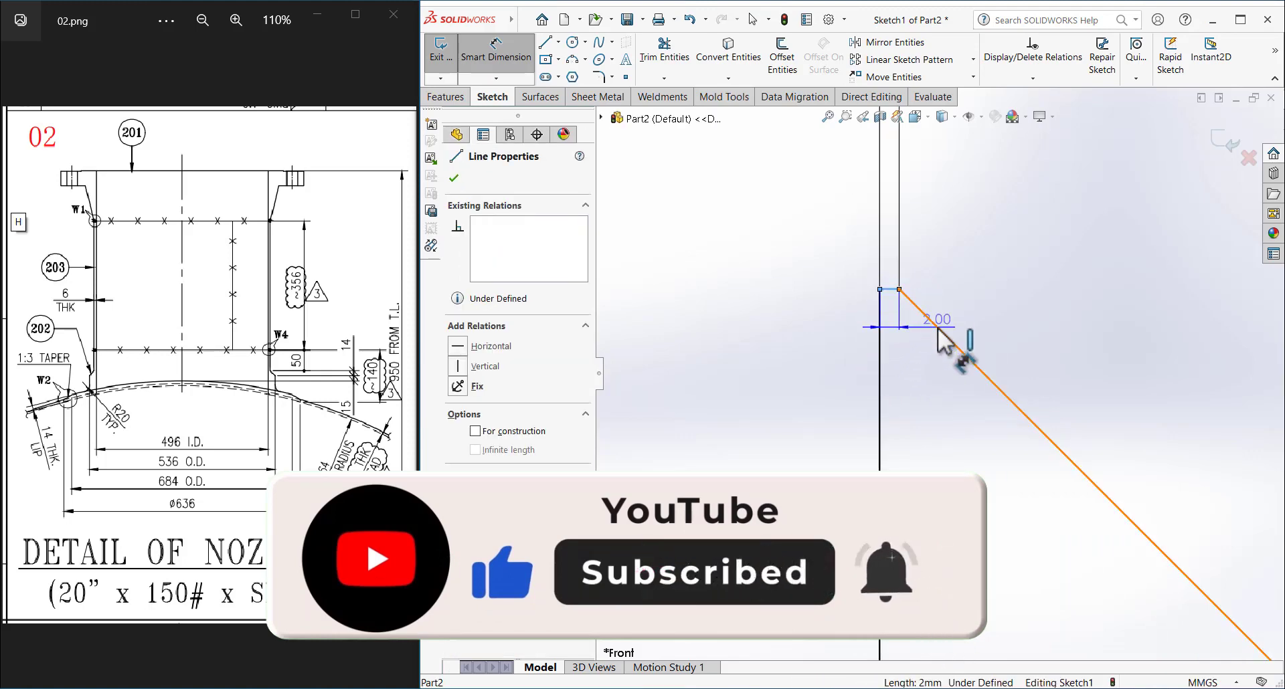
scroll(943, 374, up, 3)
click(1097, 419)
text(37.5)
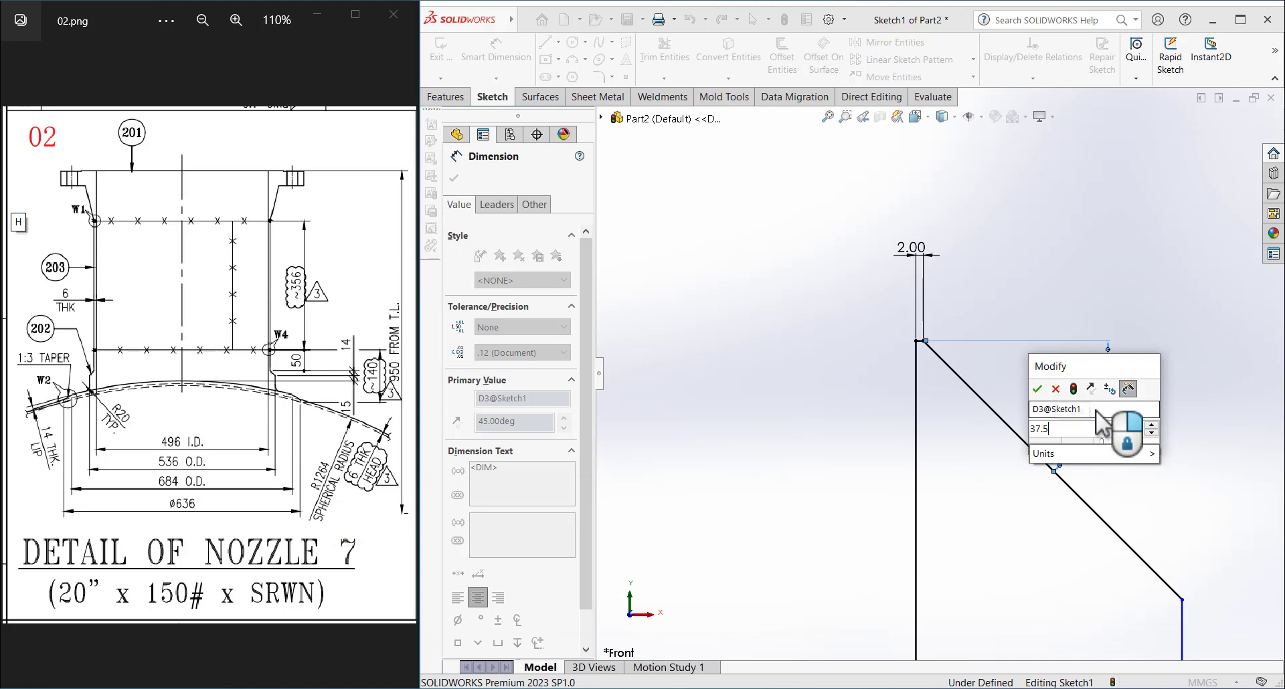
key(Return)
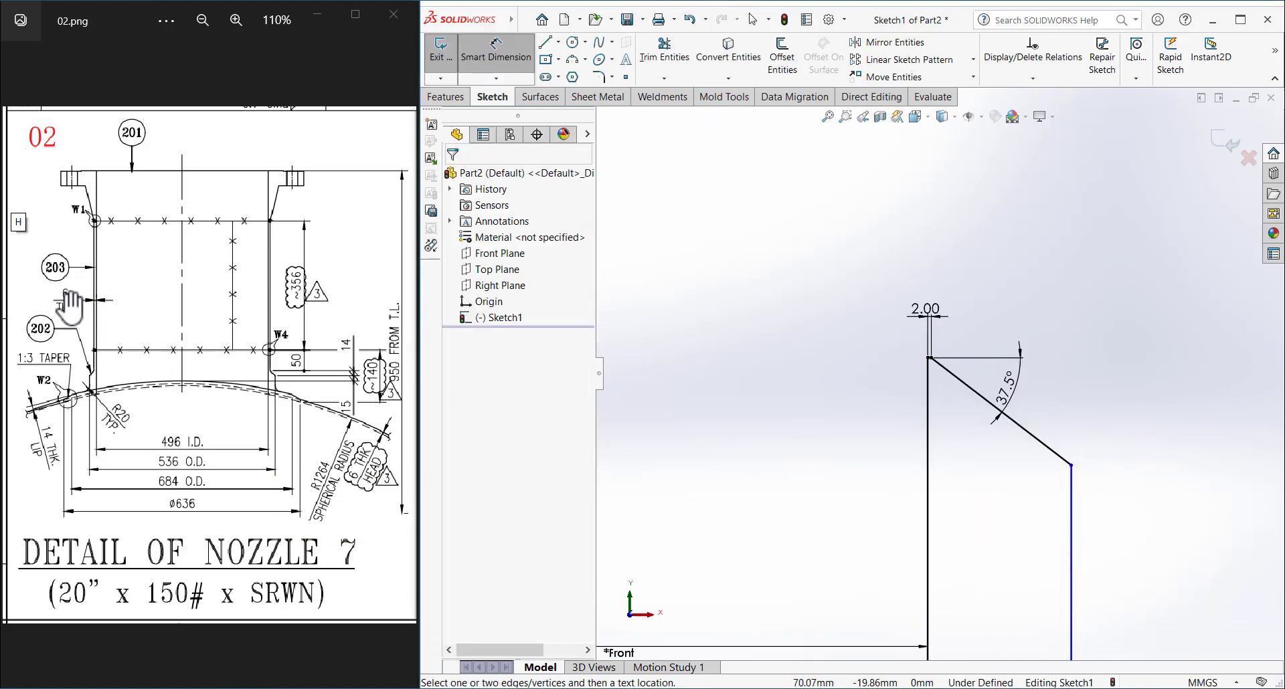
- Dimension the wall width to 6 mm and the outer diameter to 536
click(927, 528)
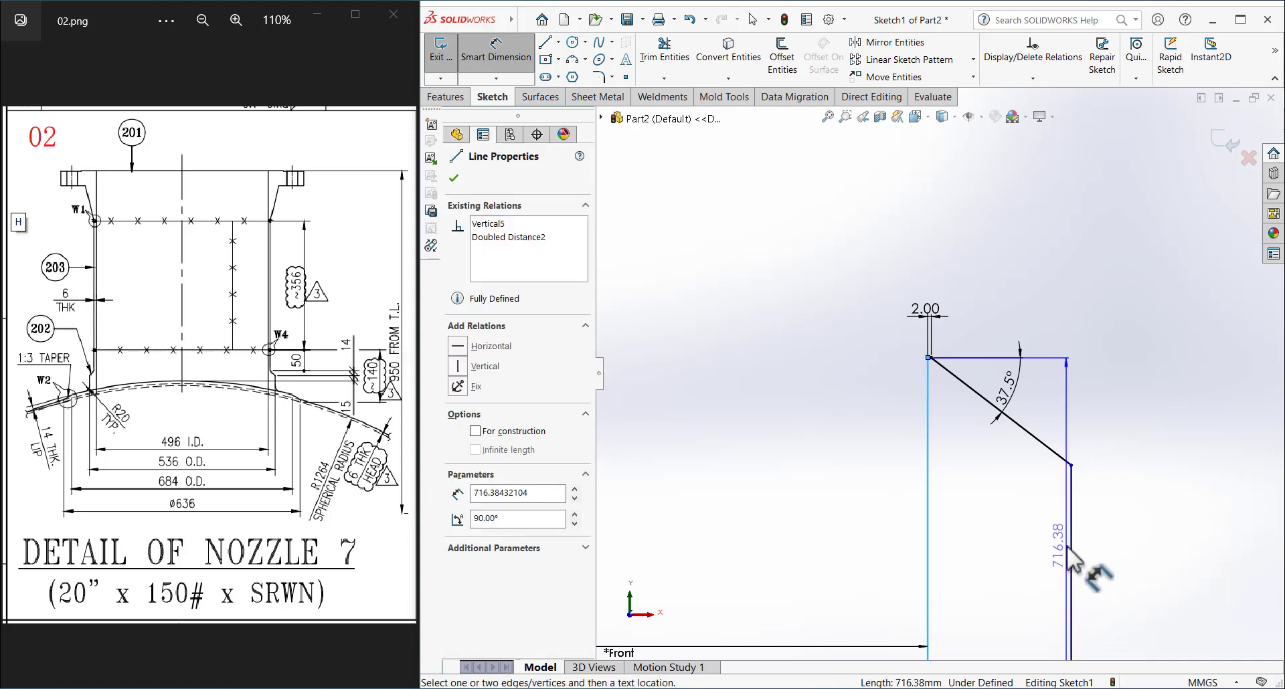
click(1070, 540)
click(992, 253)
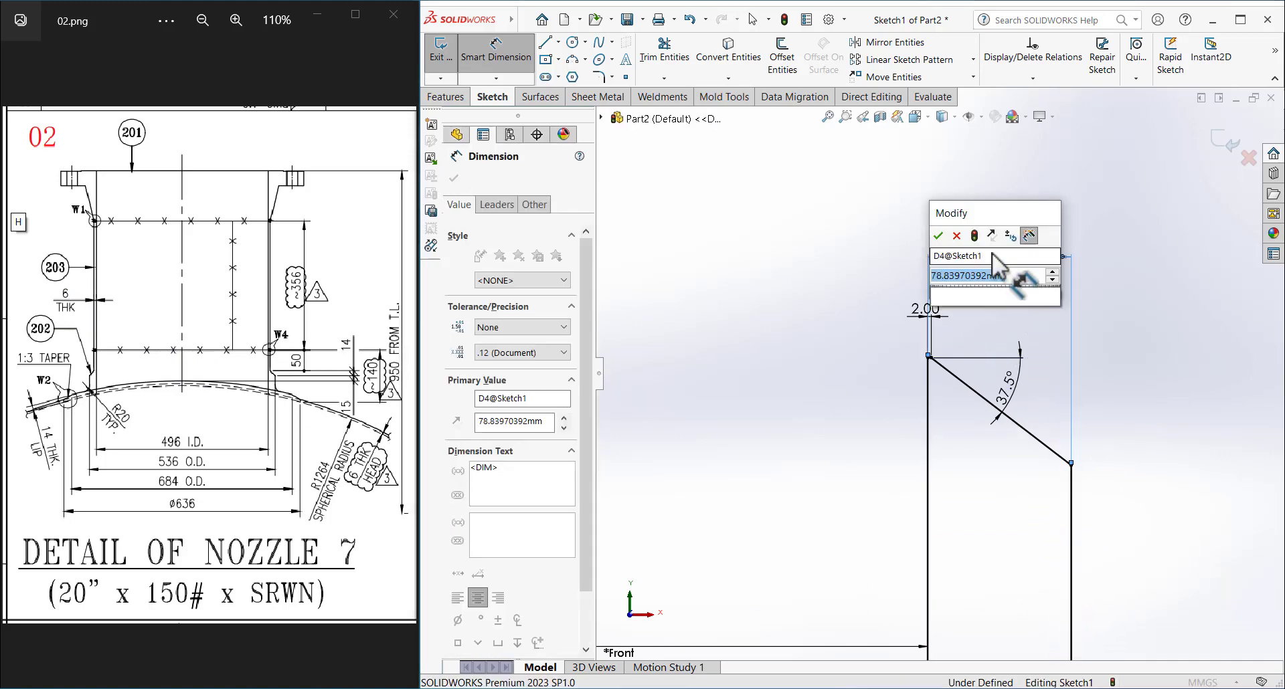
text(6)
key(Return)
click(1083, 384)
scroll(1006, 467, up, 3)
scroll(969, 484, up, 1)
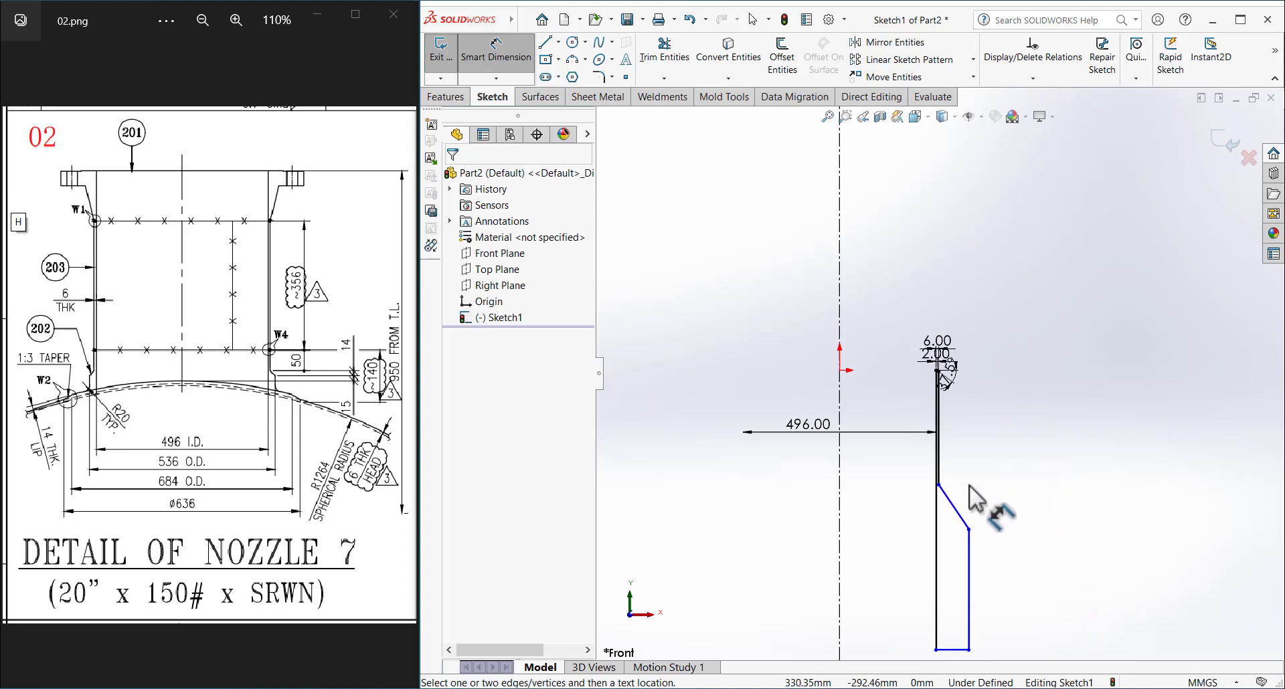
scroll(962, 461, up, 1)
scroll(970, 435, up, 2)
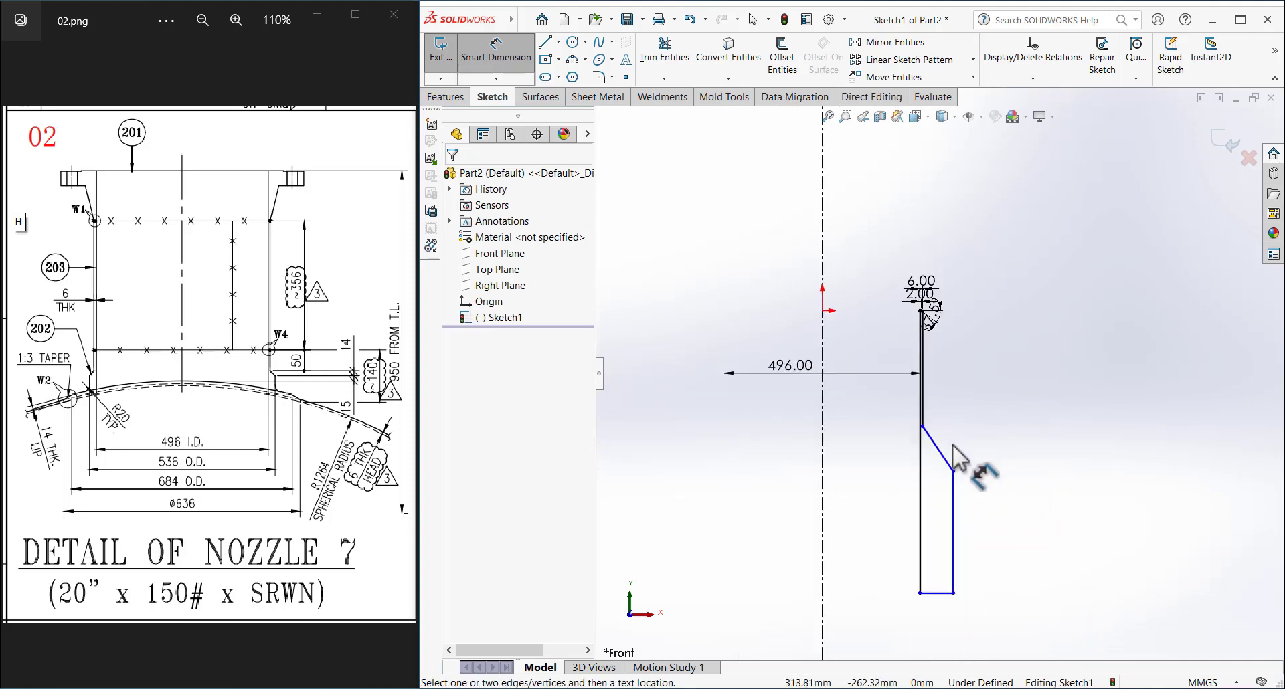
click(954, 529)
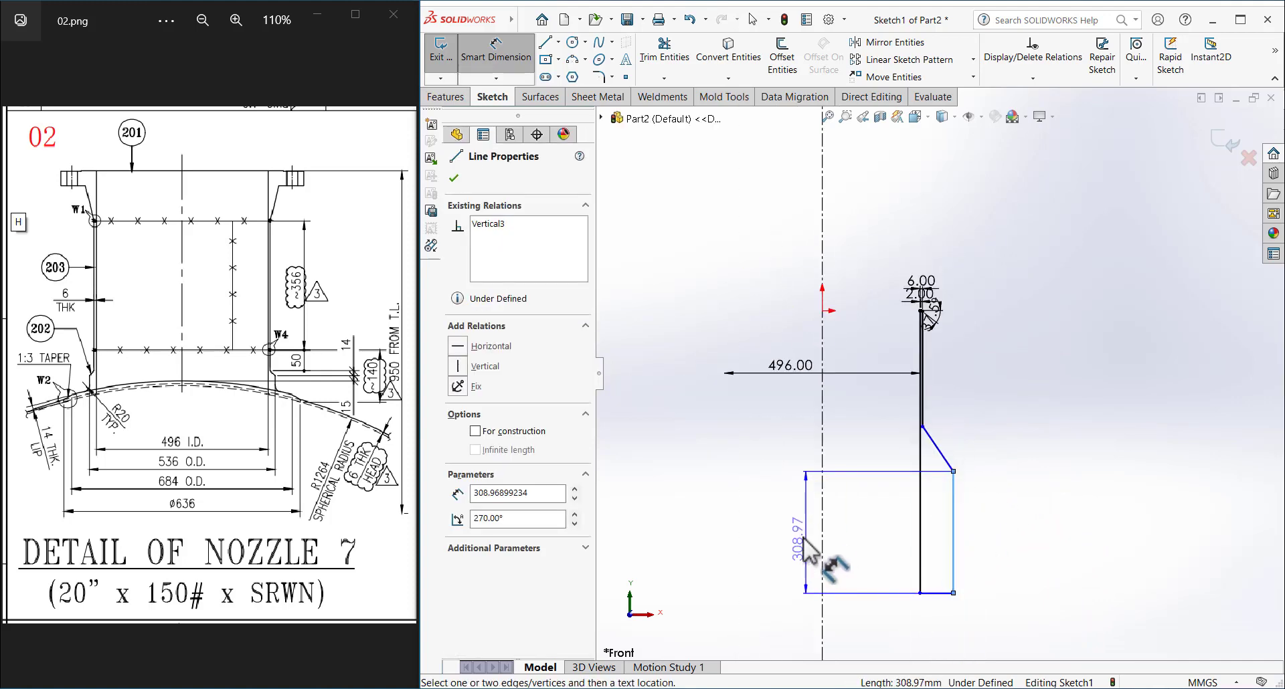
click(823, 554)
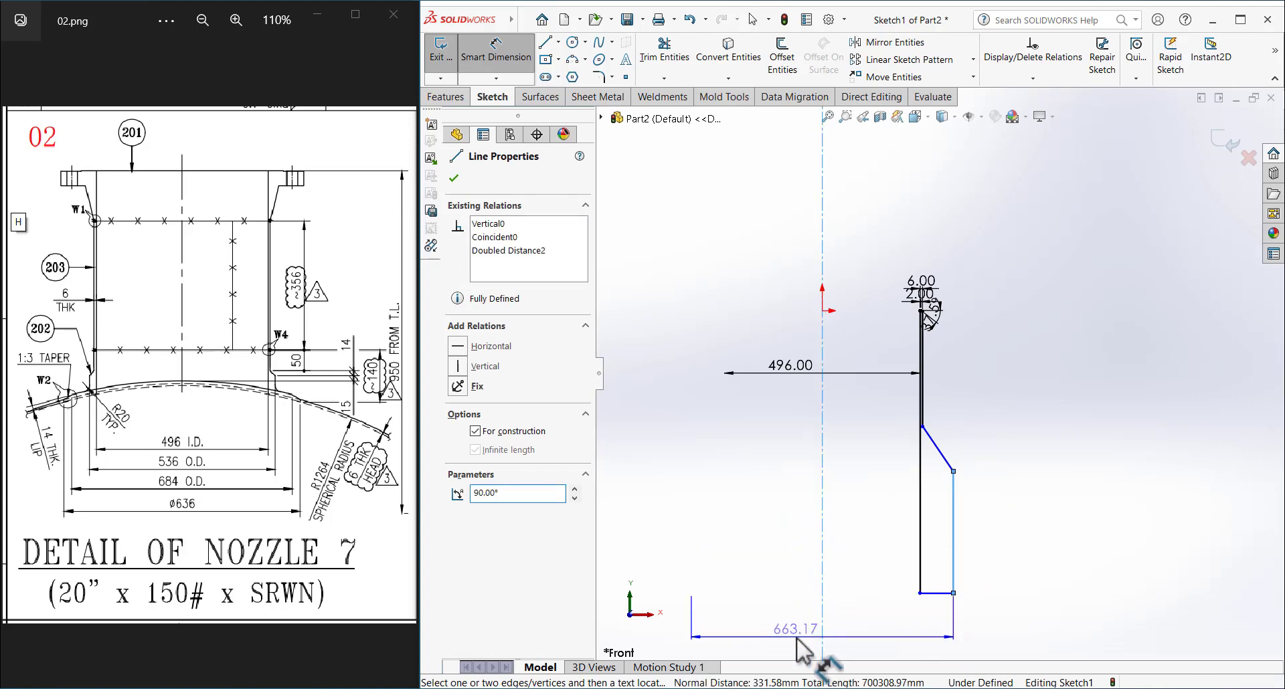
click(813, 649)
text(536)
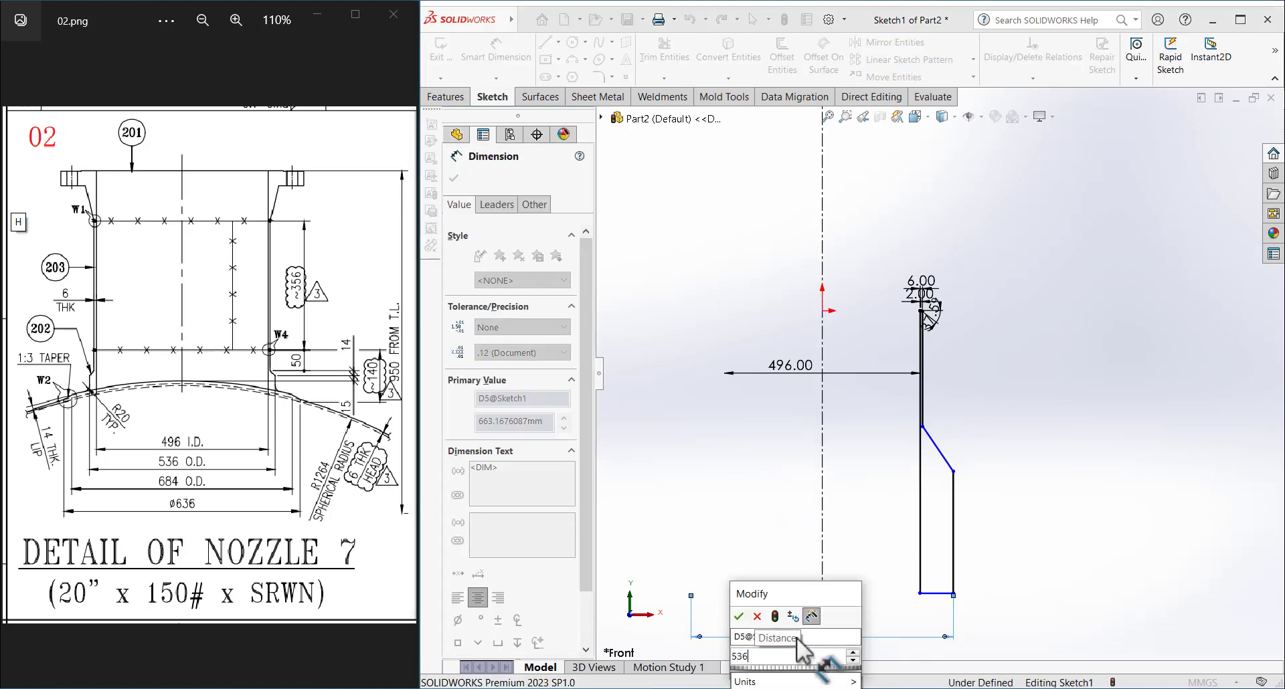
key(Return)
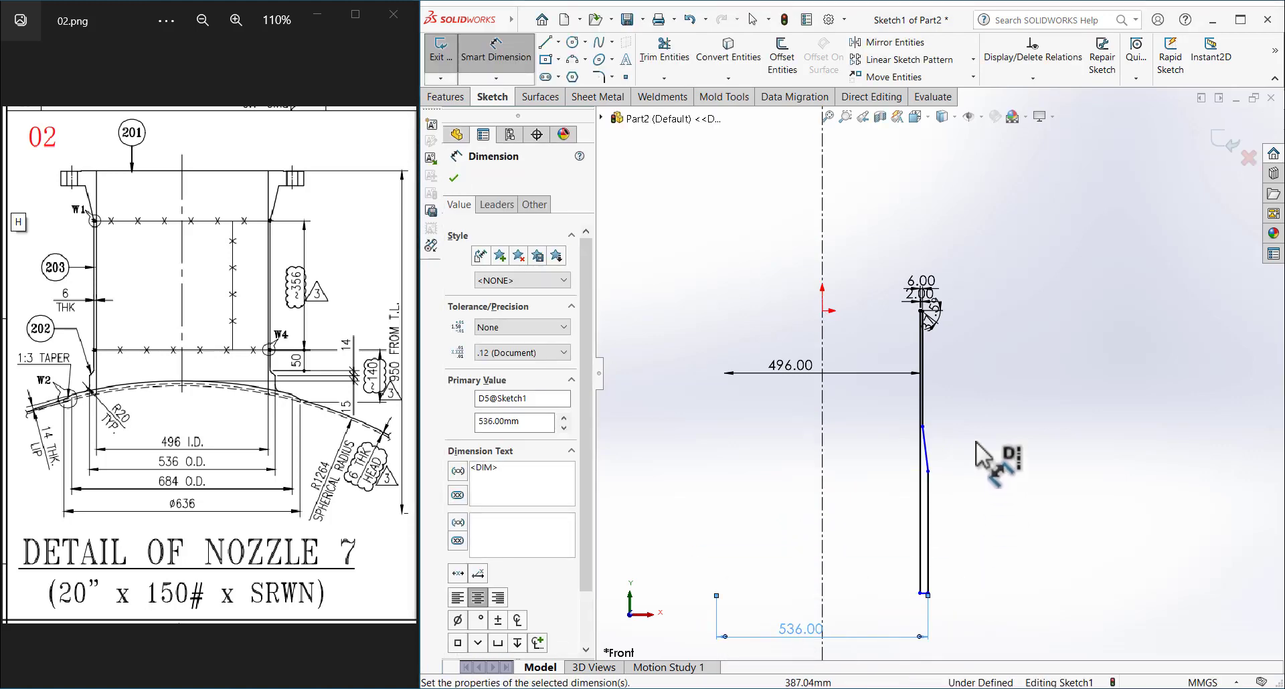
- Set the taper height to 50 mm and the lower outer line length to 14 mm
scroll(934, 419, down, 3)
click(925, 438)
scroll(931, 468, up, 3)
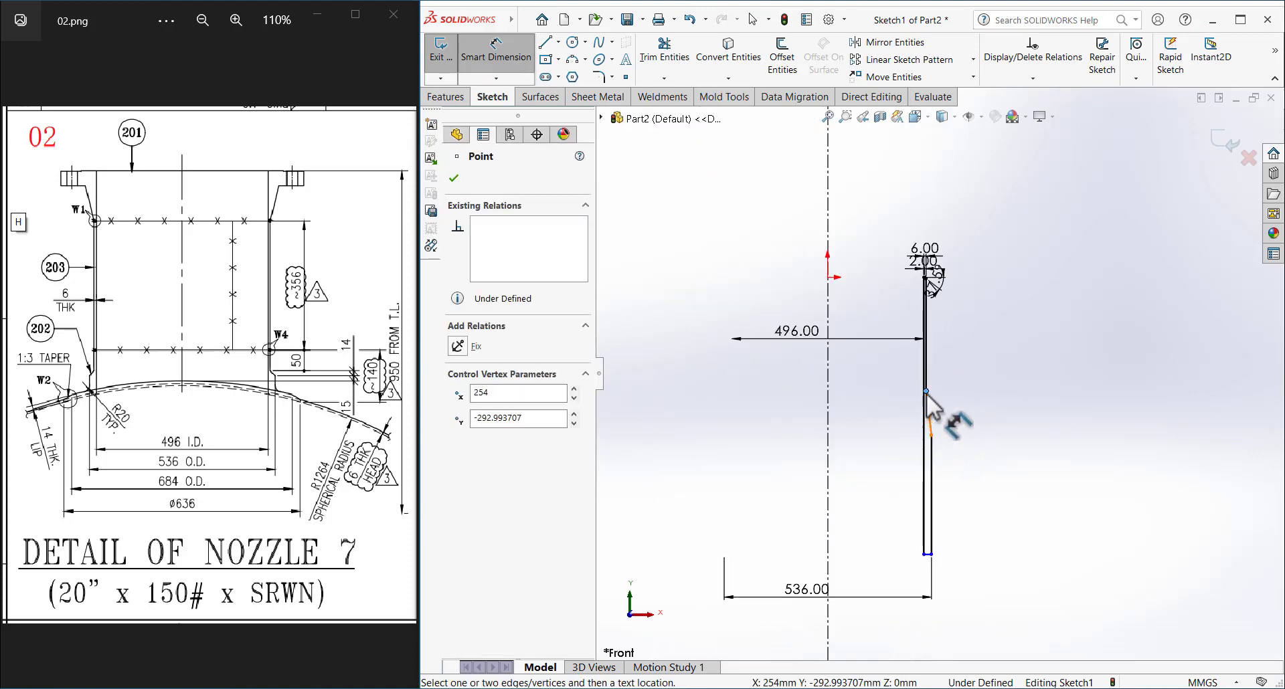
scroll(945, 304, down, 3)
scroll(944, 297, down, 5)
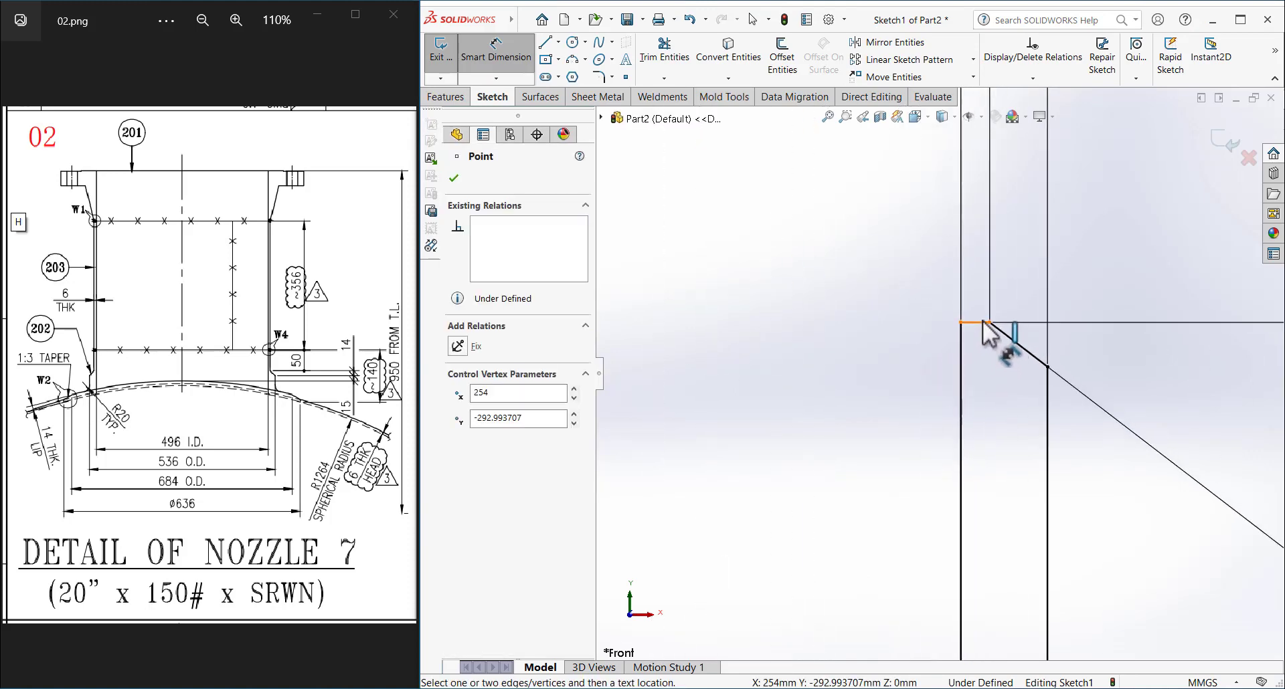
click(983, 322)
scroll(984, 374, up, 4)
scroll(993, 436, up, 2)
click(1069, 460)
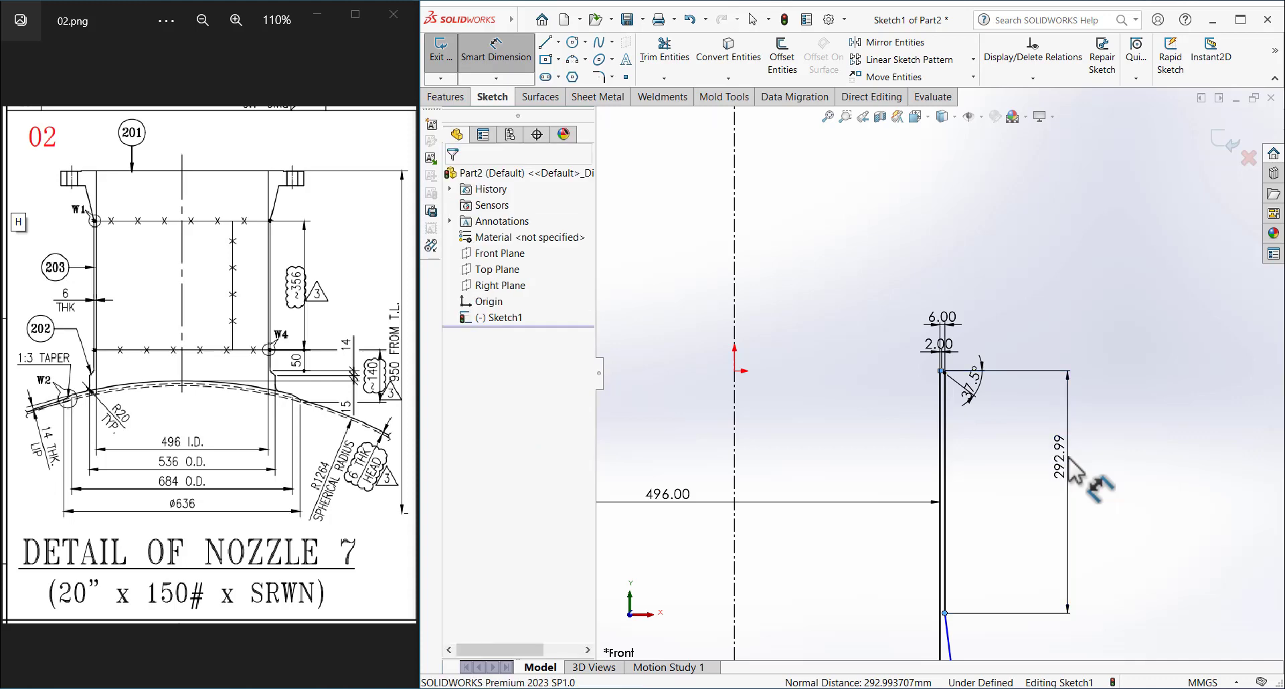
click(1068, 468)
text(50)
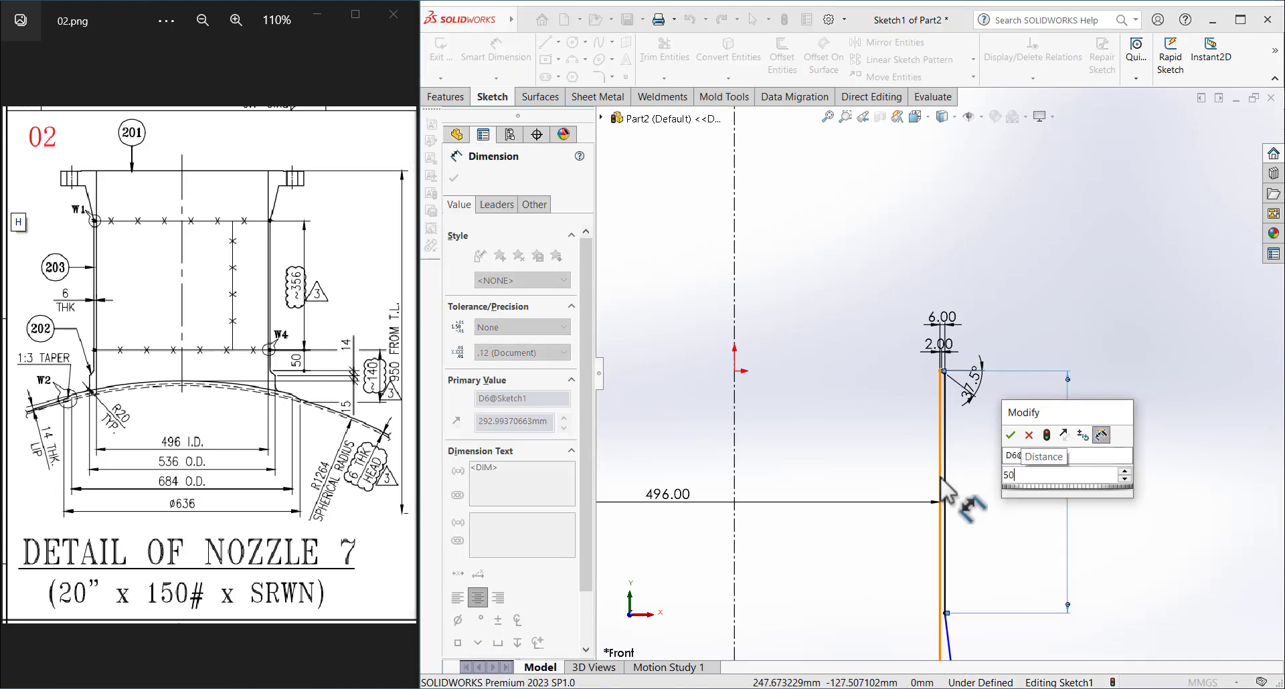
key(Return)
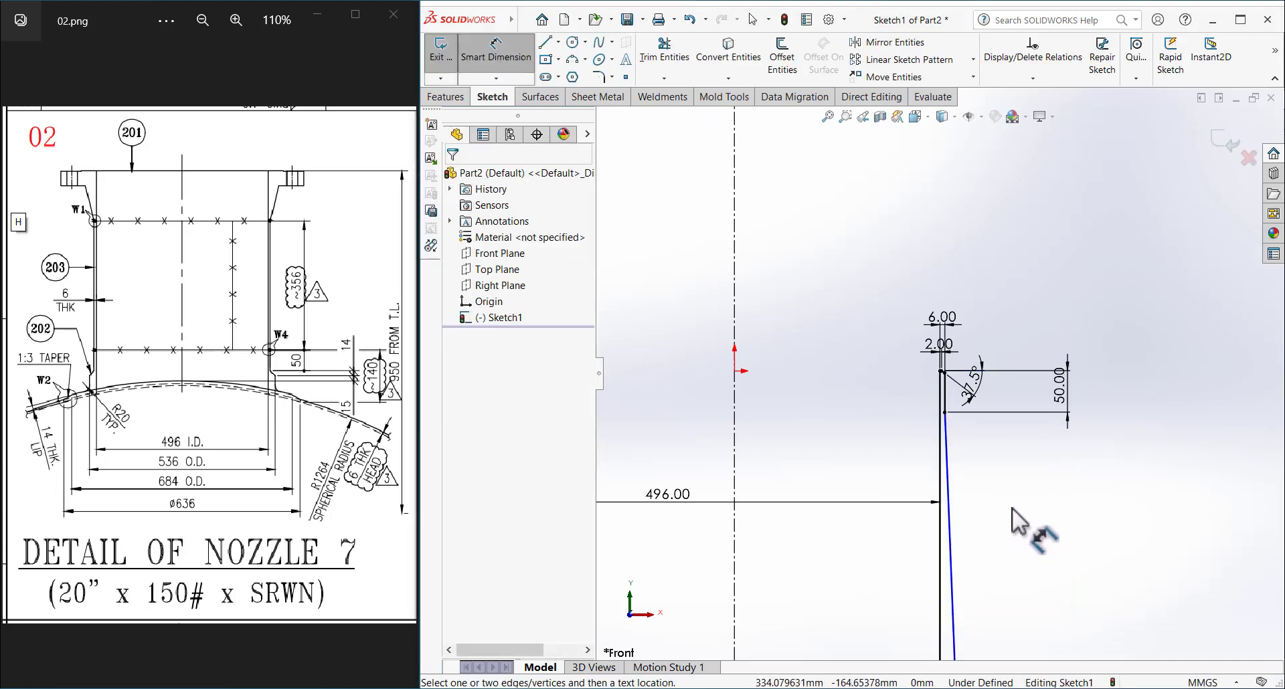
click(952, 536)
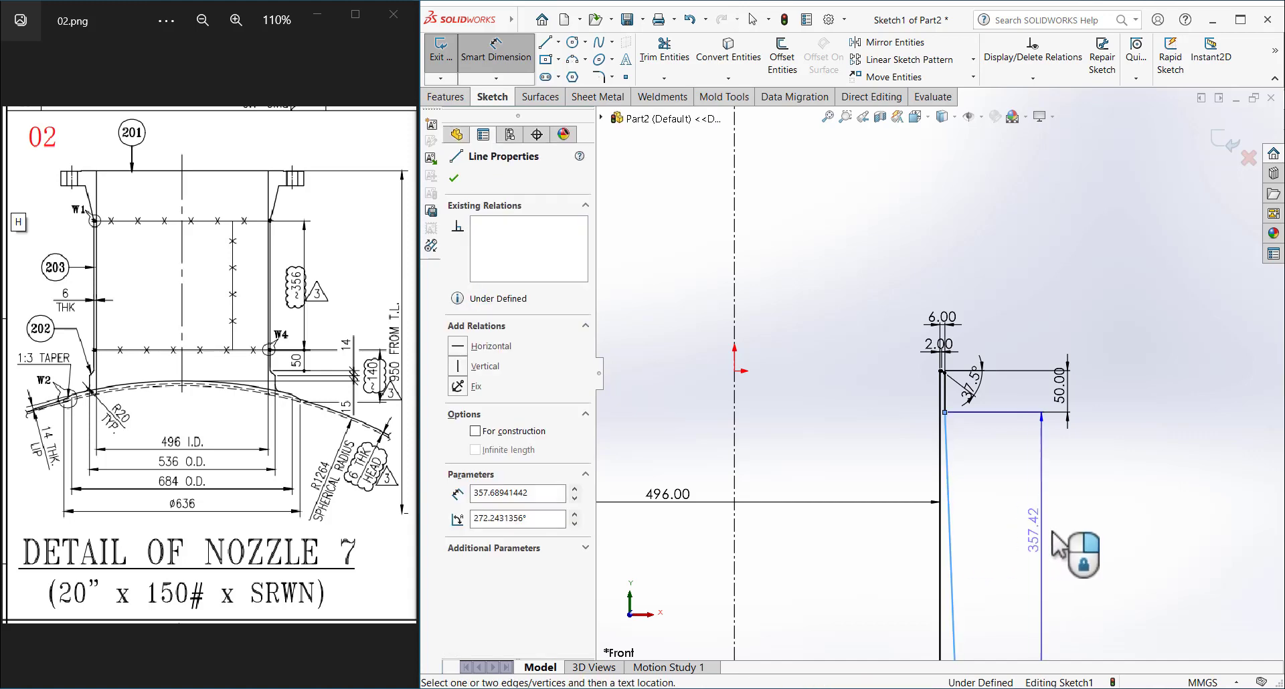
click(1070, 542)
text(14)
key(Return)
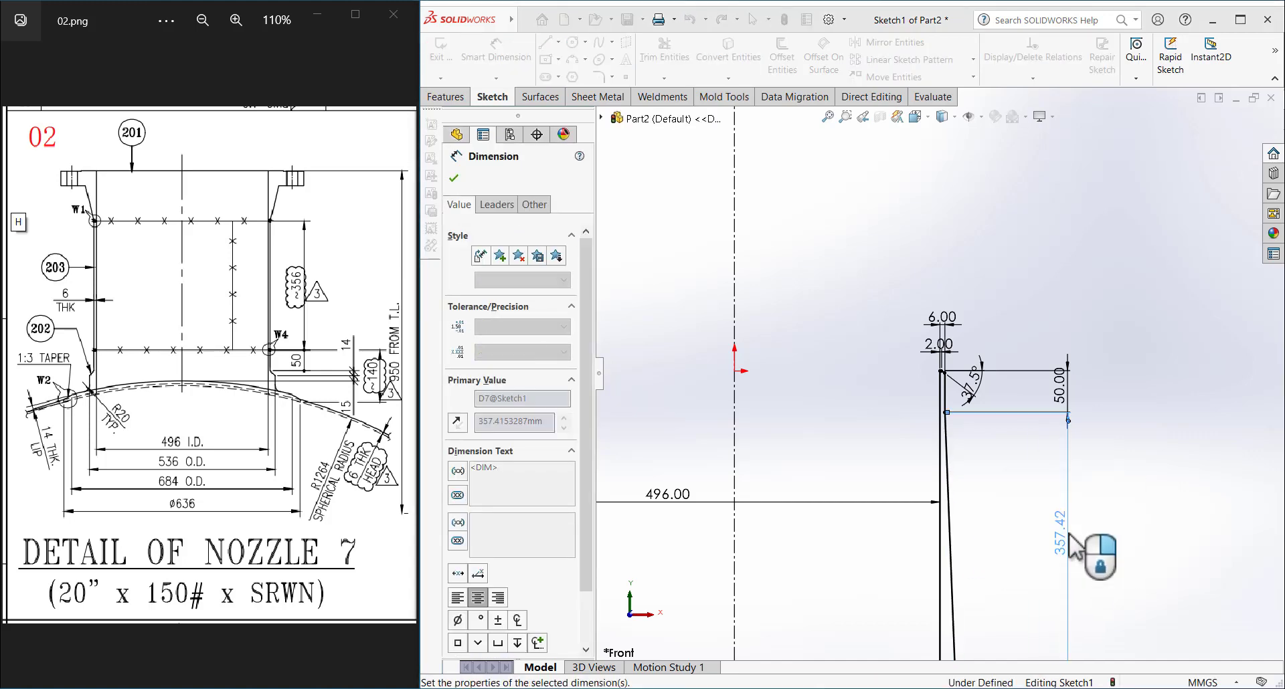
scroll(954, 375, down, 3)
- Make the 45° angle dimension driving and turn the 14.00 dimension into a driven reference
scroll(1017, 517, down, 2)
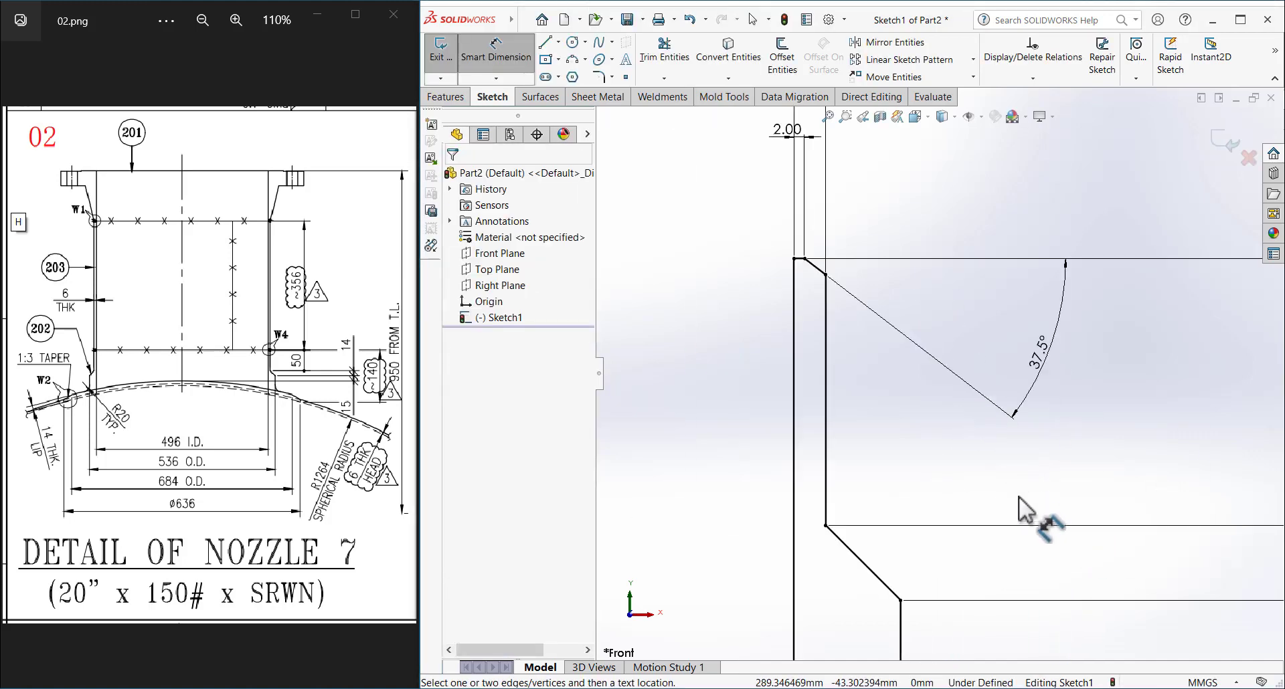
scroll(1018, 535, up, 3)
scroll(976, 436, down, 2)
key(Escape)
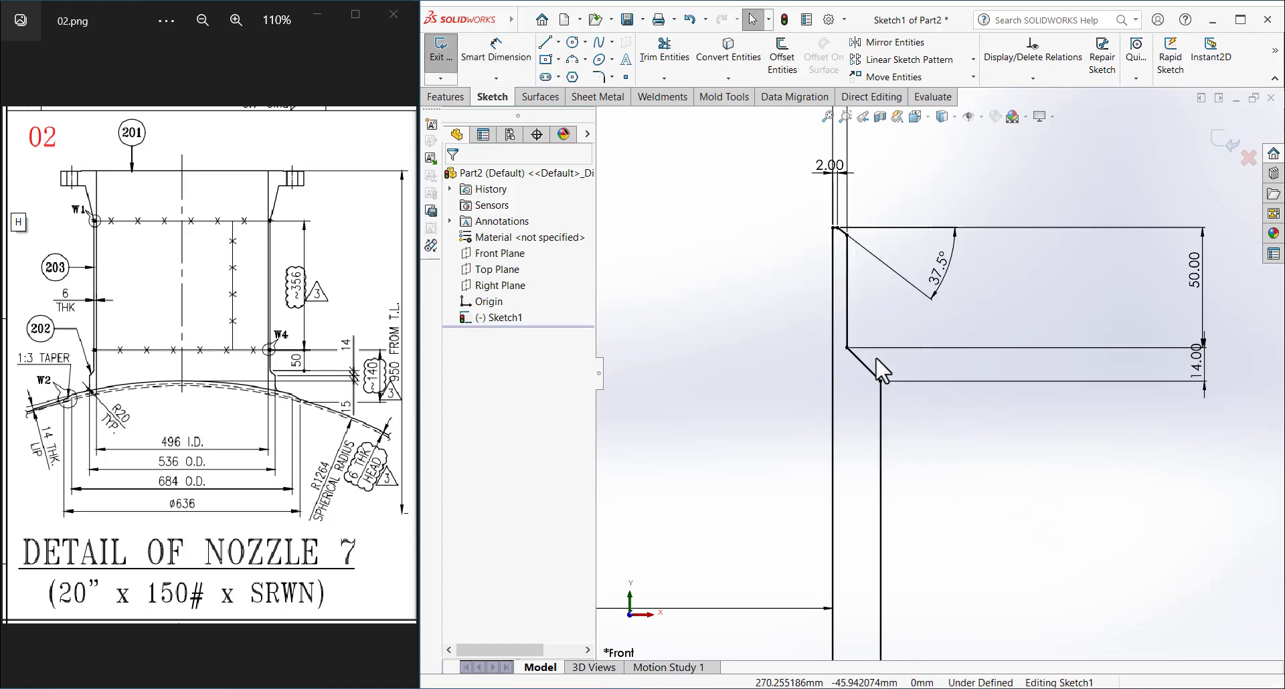
click(494, 55)
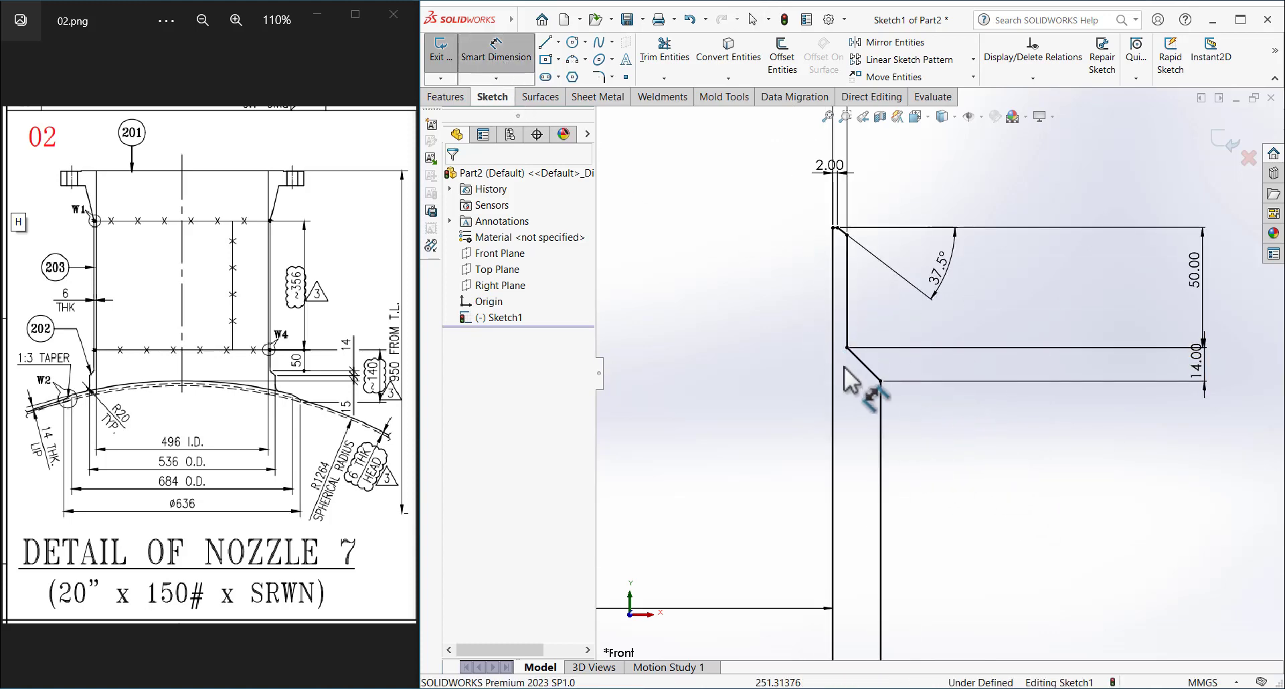
click(865, 366)
click(880, 381)
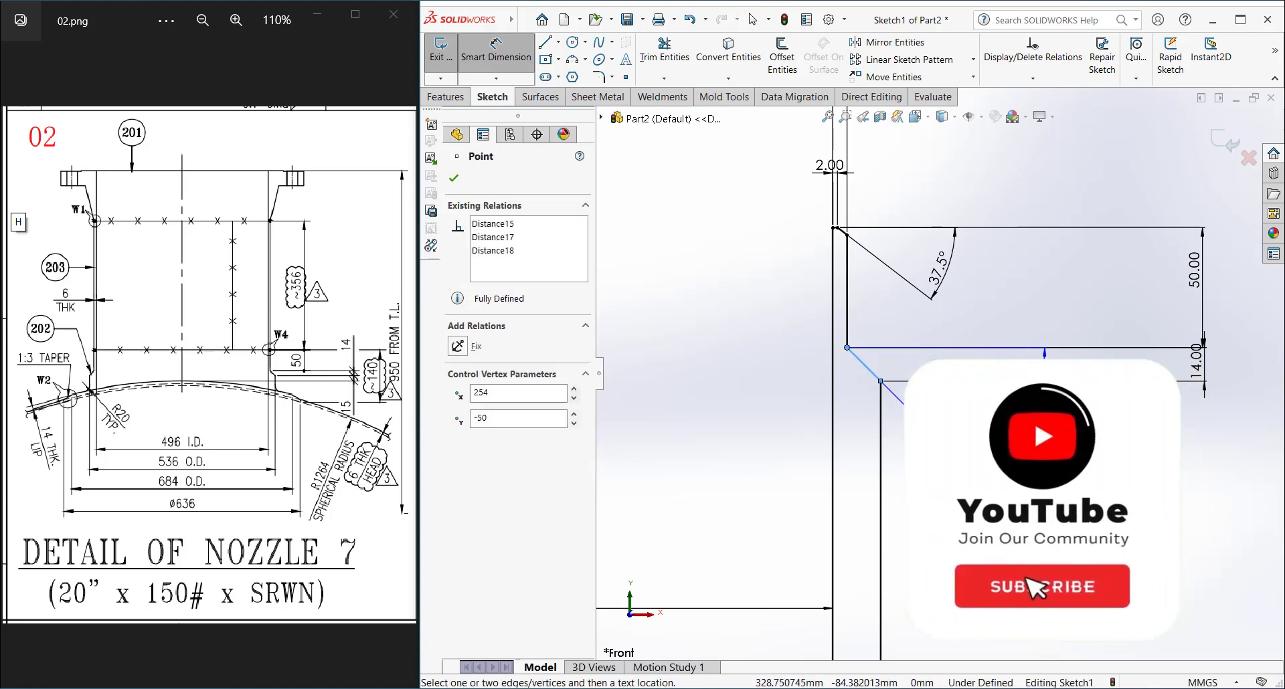
key(Escape)
key(Escape)
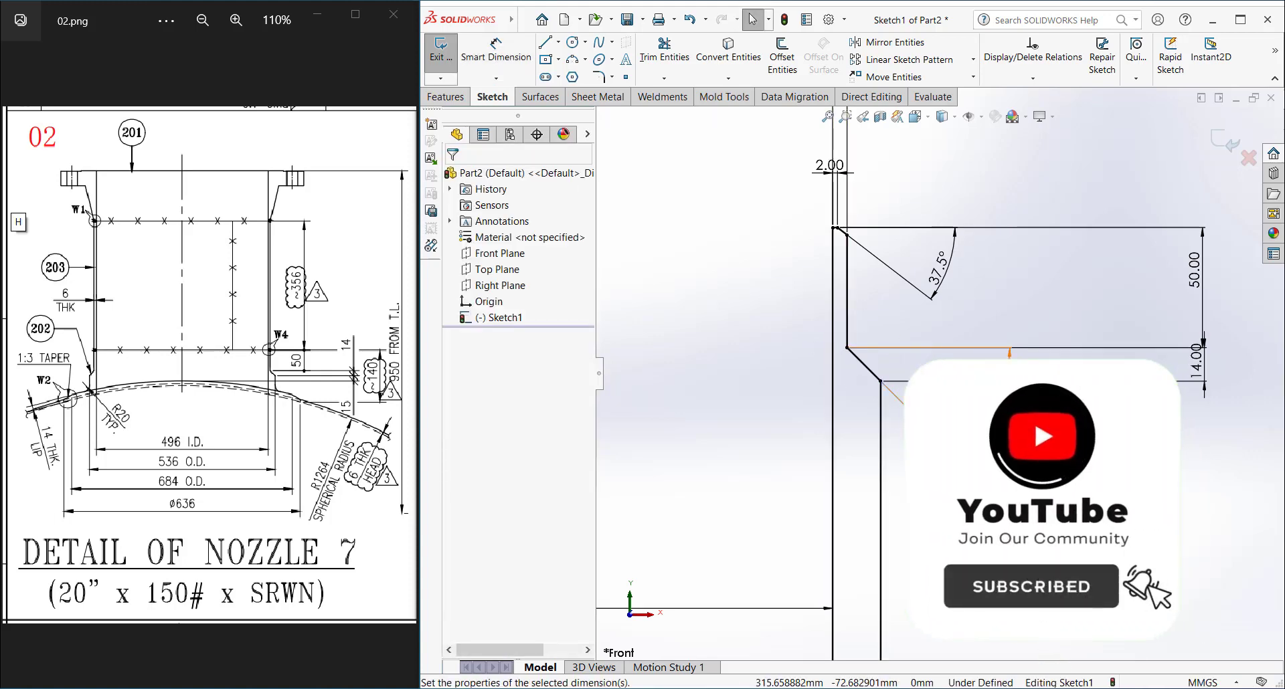
right_click(1000, 349)
click(1191, 364)
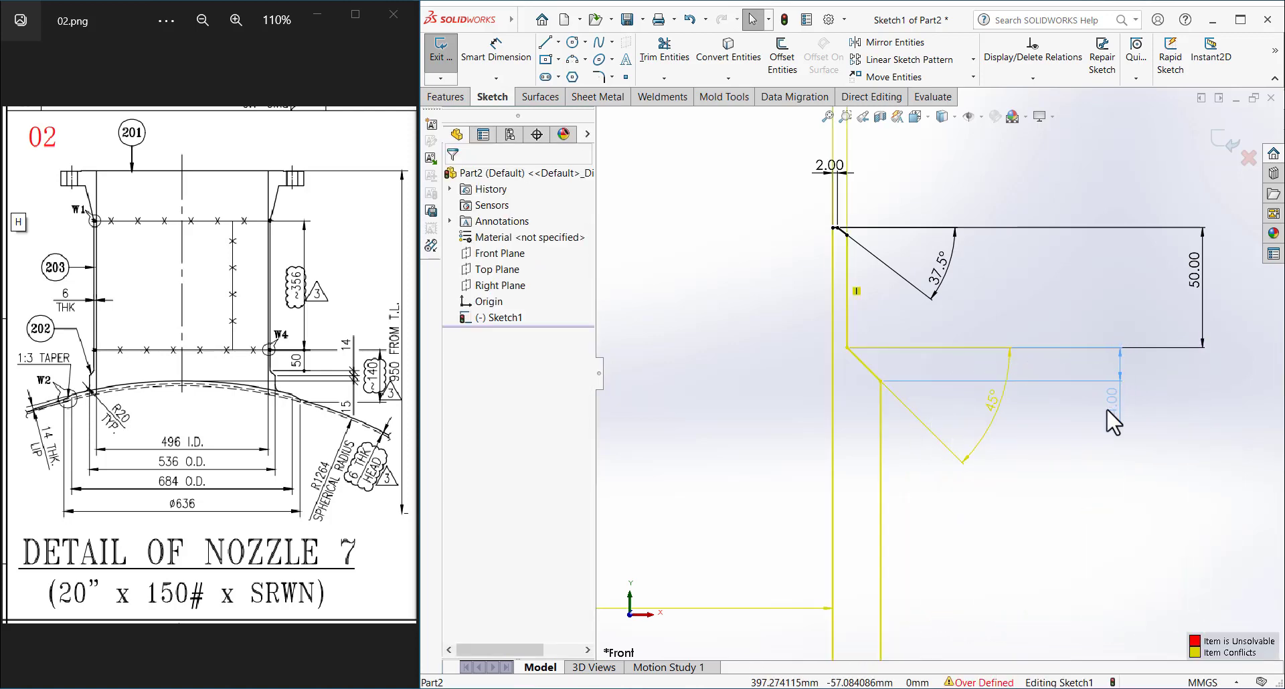
click(1093, 416)
right_click(1094, 416)
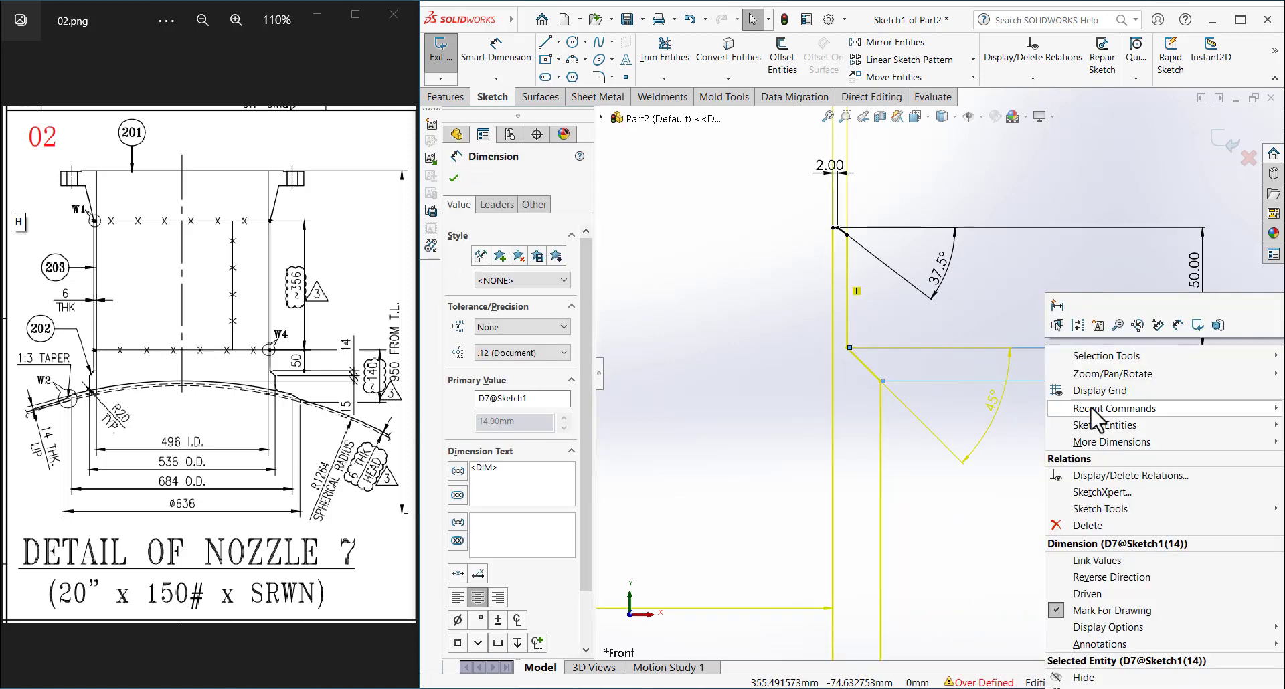
click(1085, 594)
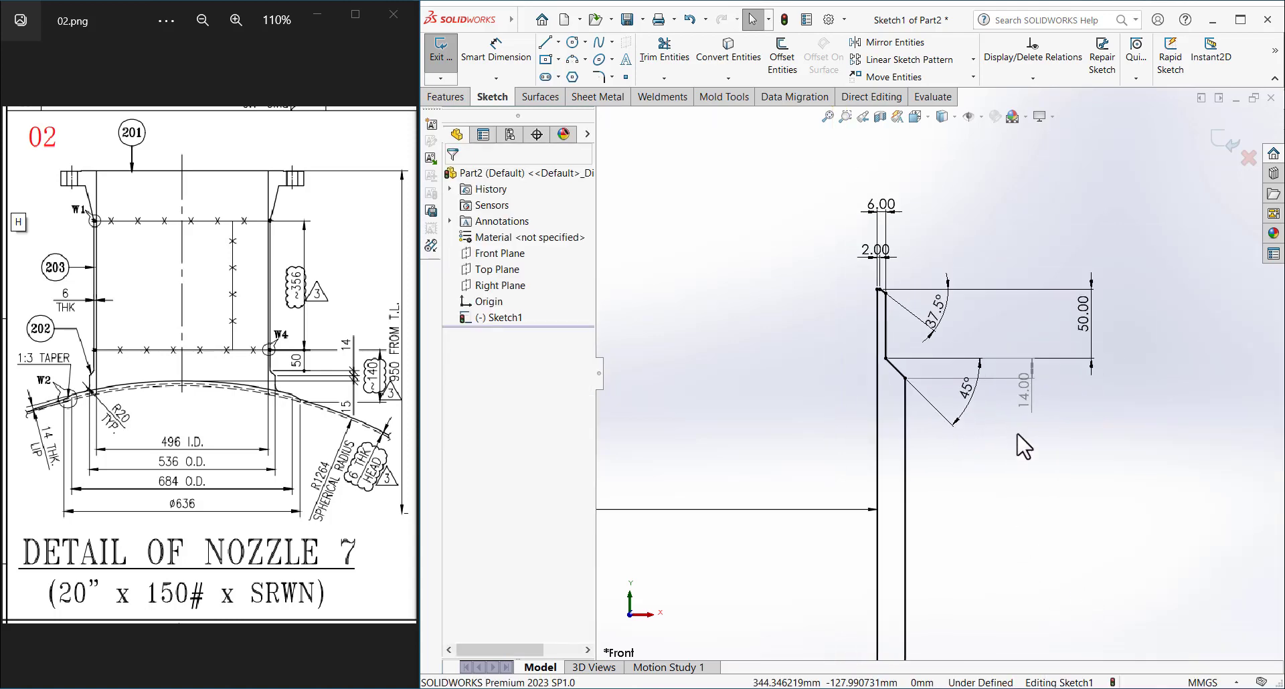
- Drag the nozzle wall's lower endpoint upward to shorten the wall
scroll(1023, 495, up, 3)
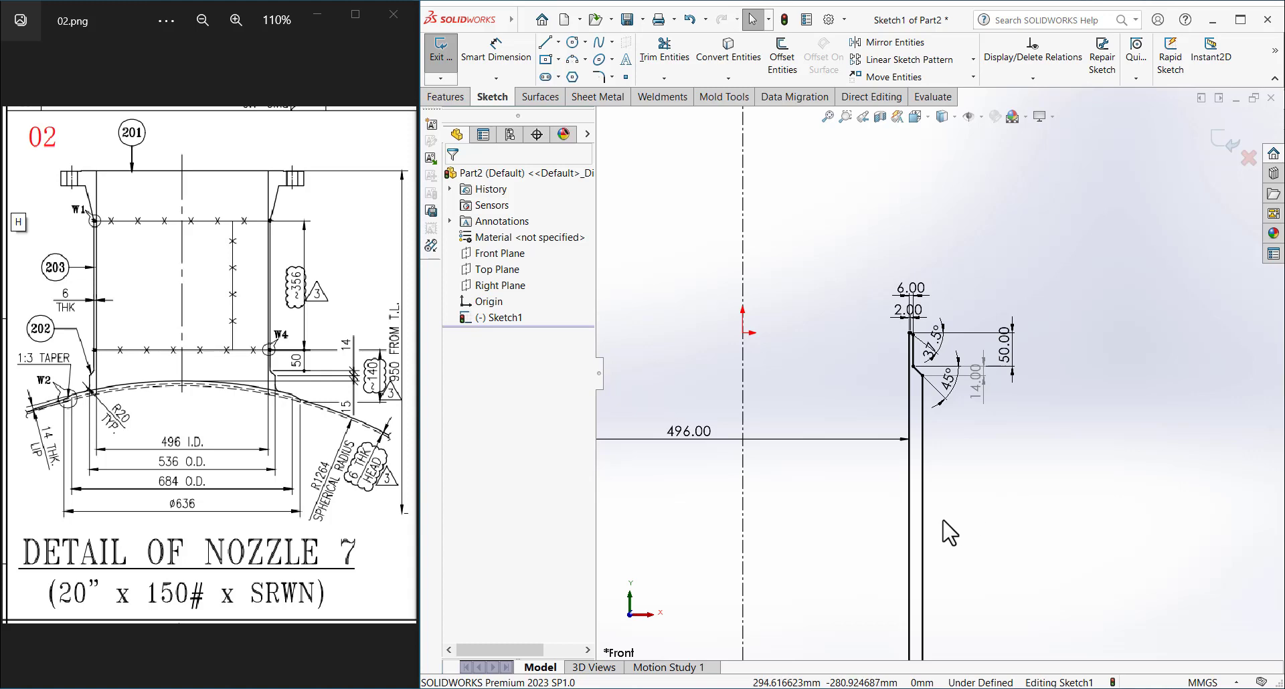
scroll(970, 526, up, 2)
scroll(996, 516, up, 5)
scroll(944, 489, down, 5)
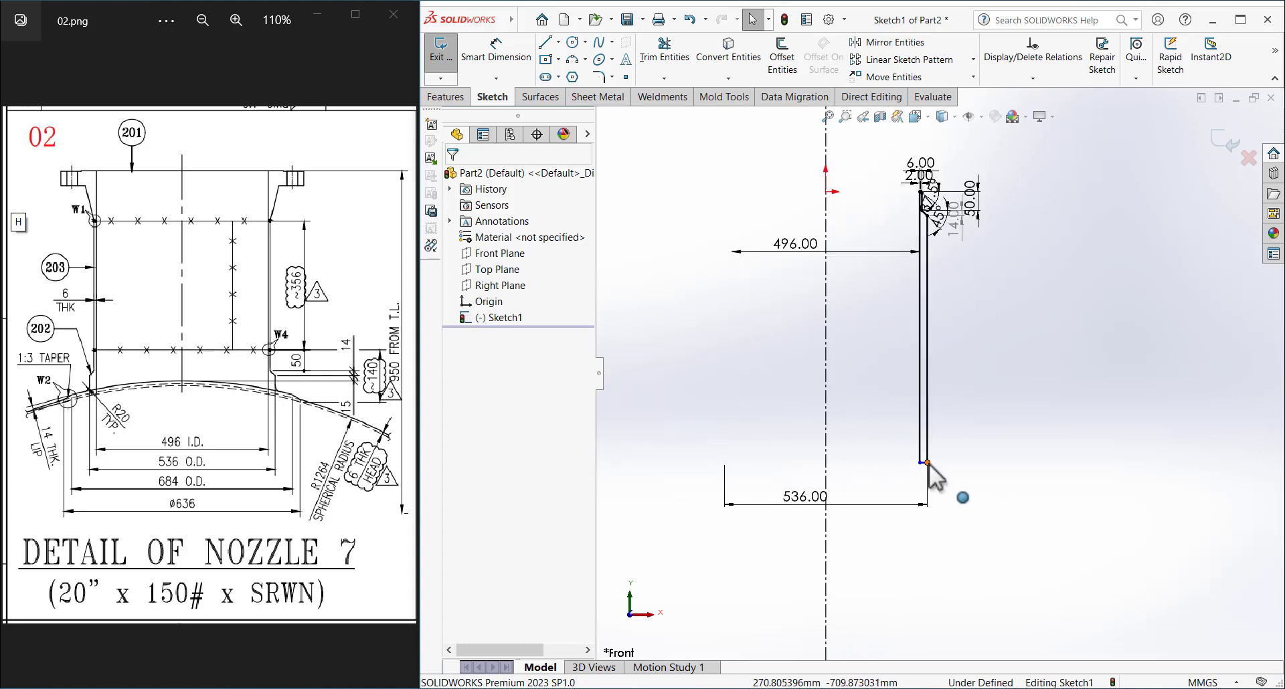
drag(927, 463, 959, 348)
drag(950, 276, 950, 275)
- Draw a circle centred on the centreline below the nozzle profile
scroll(962, 348, down, 2)
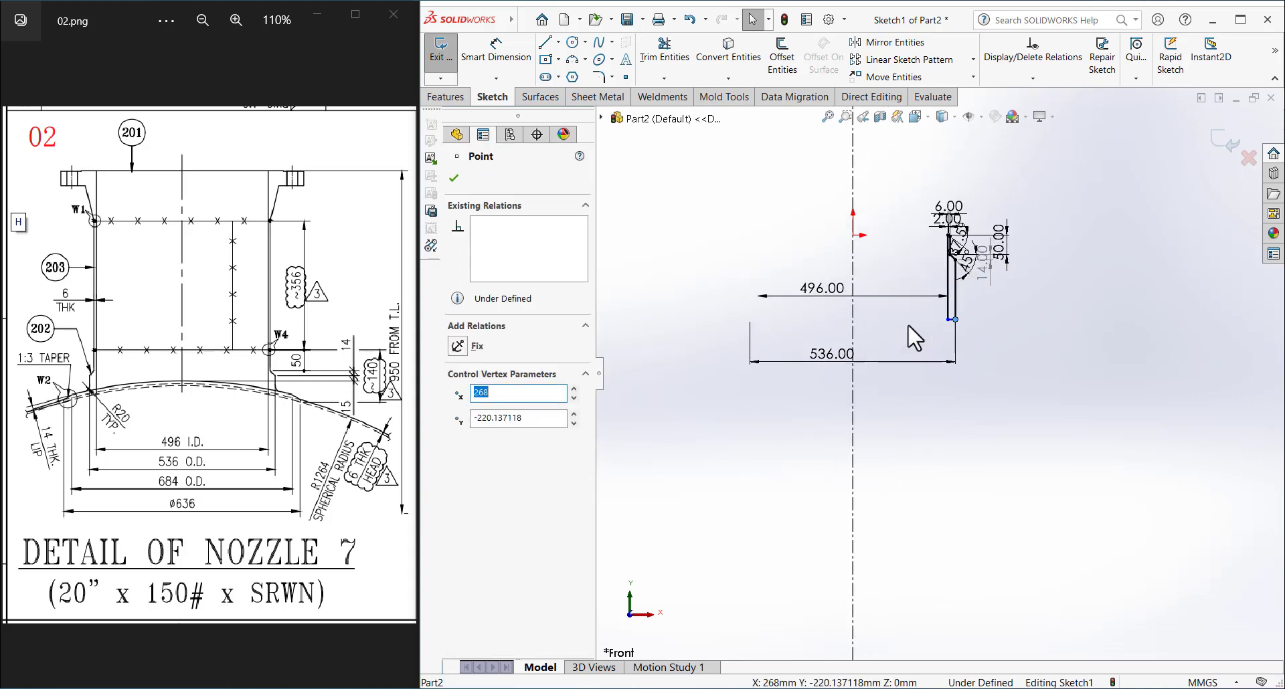
scroll(937, 304, down, 1)
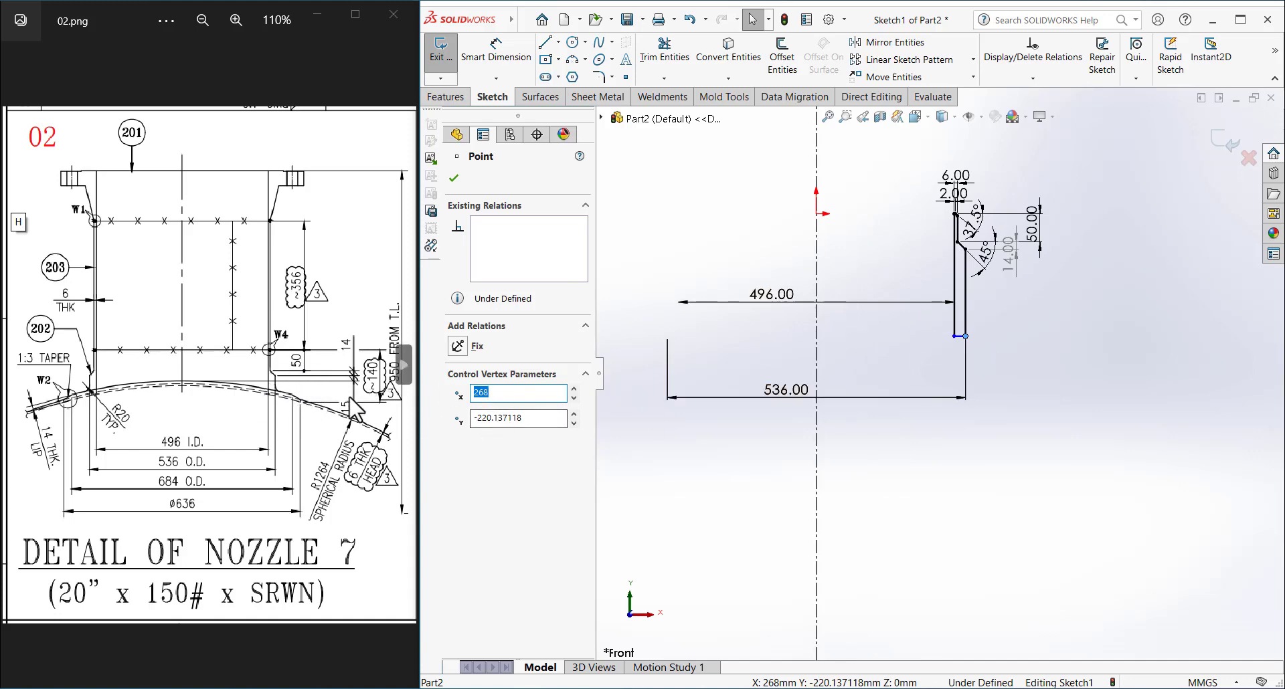
click(950, 492)
scroll(950, 492, down, 1)
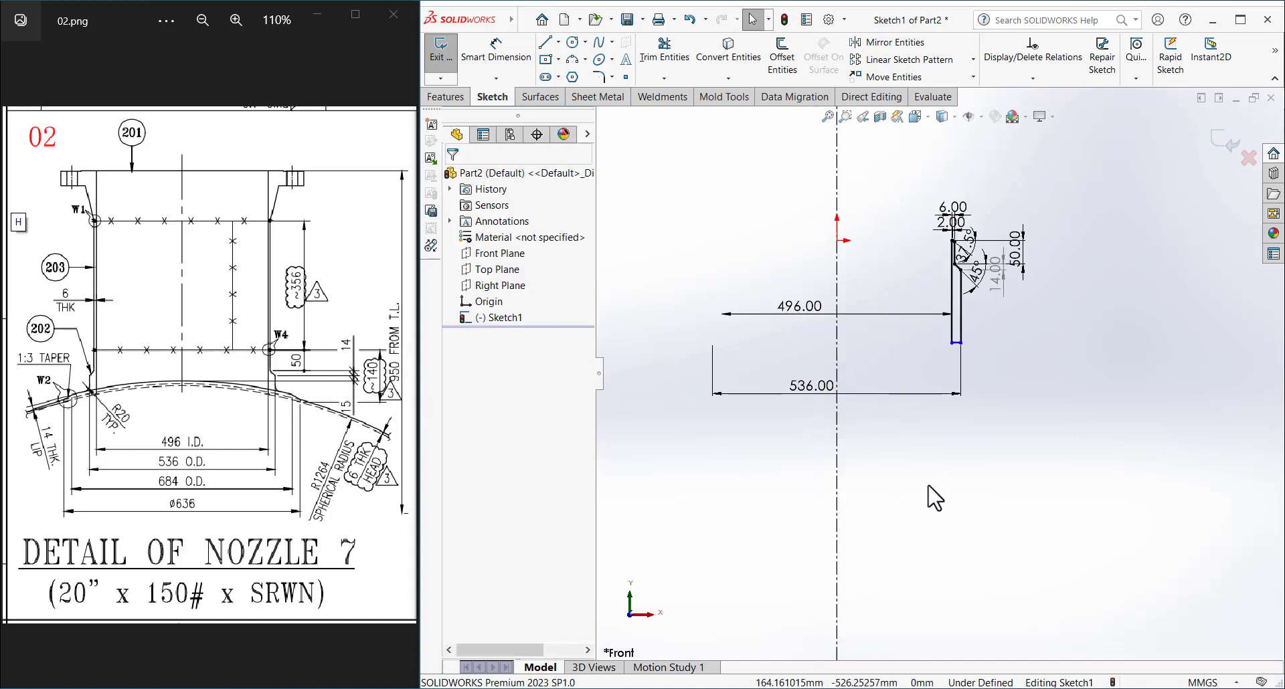
right_drag(930, 498, 890, 539)
mouse_move(836, 599)
mouse_down()
mouse_move(859, 588)
mouse_move(1034, 365)
mouse_up()
key(Escape)
- Enlarge the circle and dimension its diameter to 2528 mm
click(1002, 457)
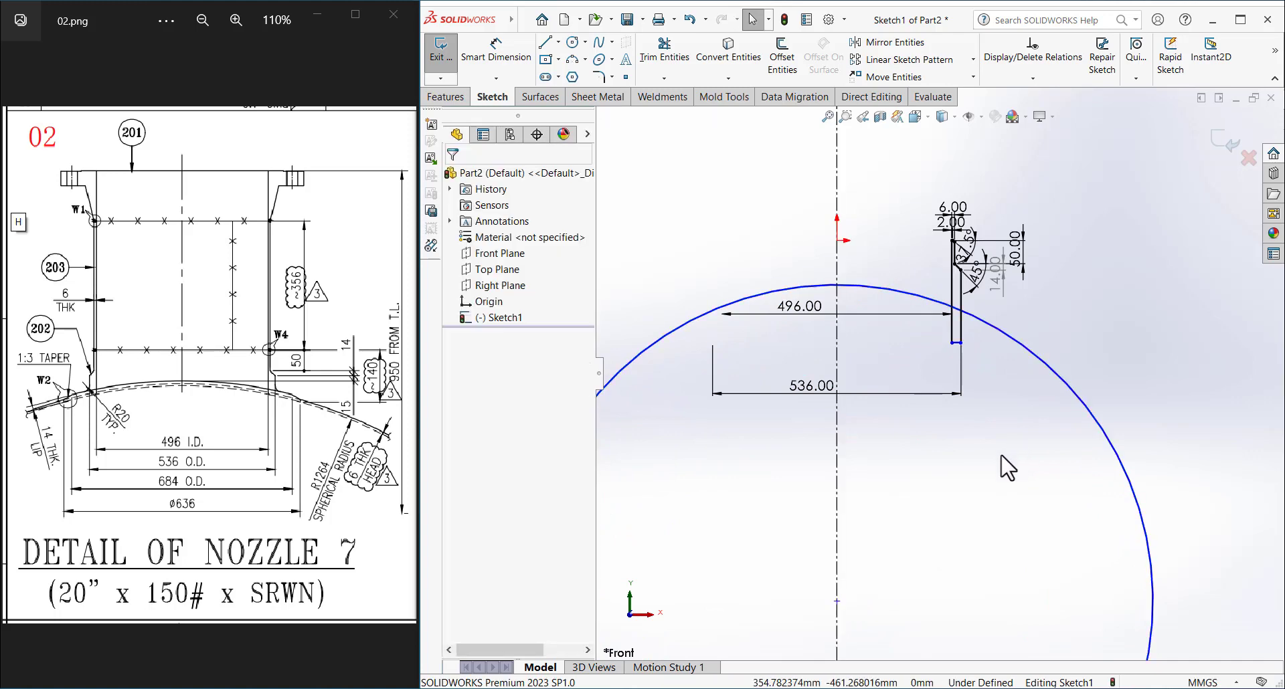
click(496, 50)
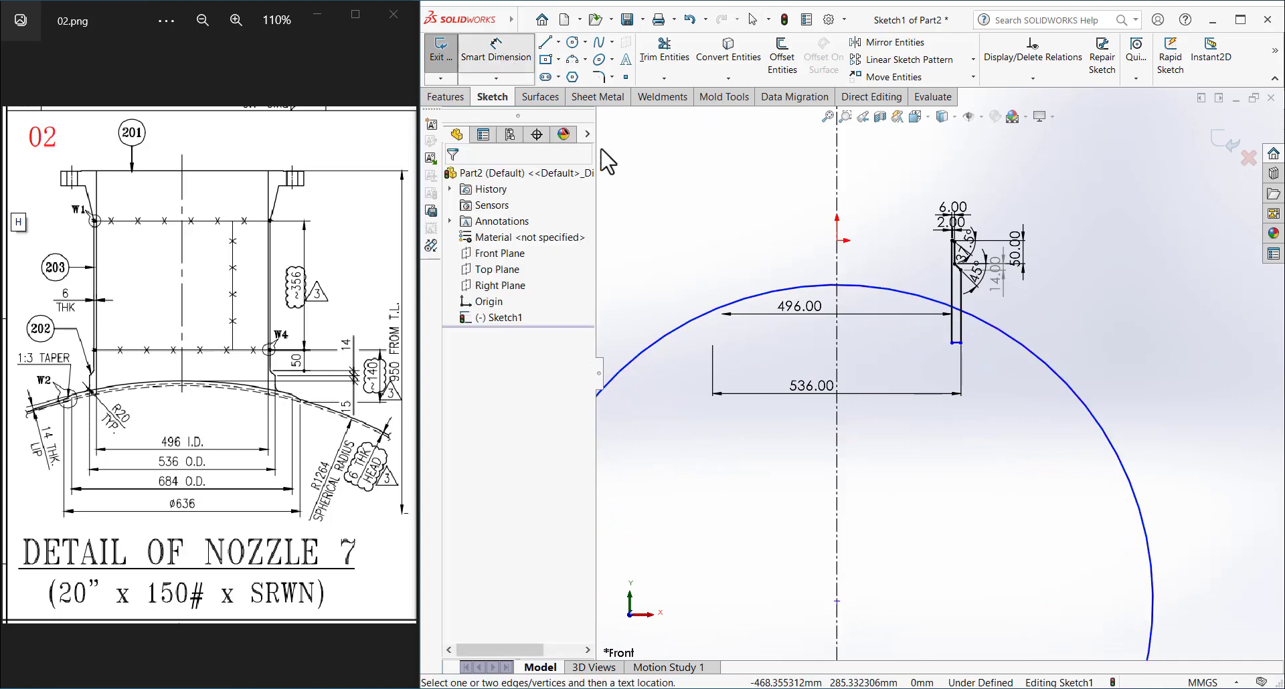
click(1073, 392)
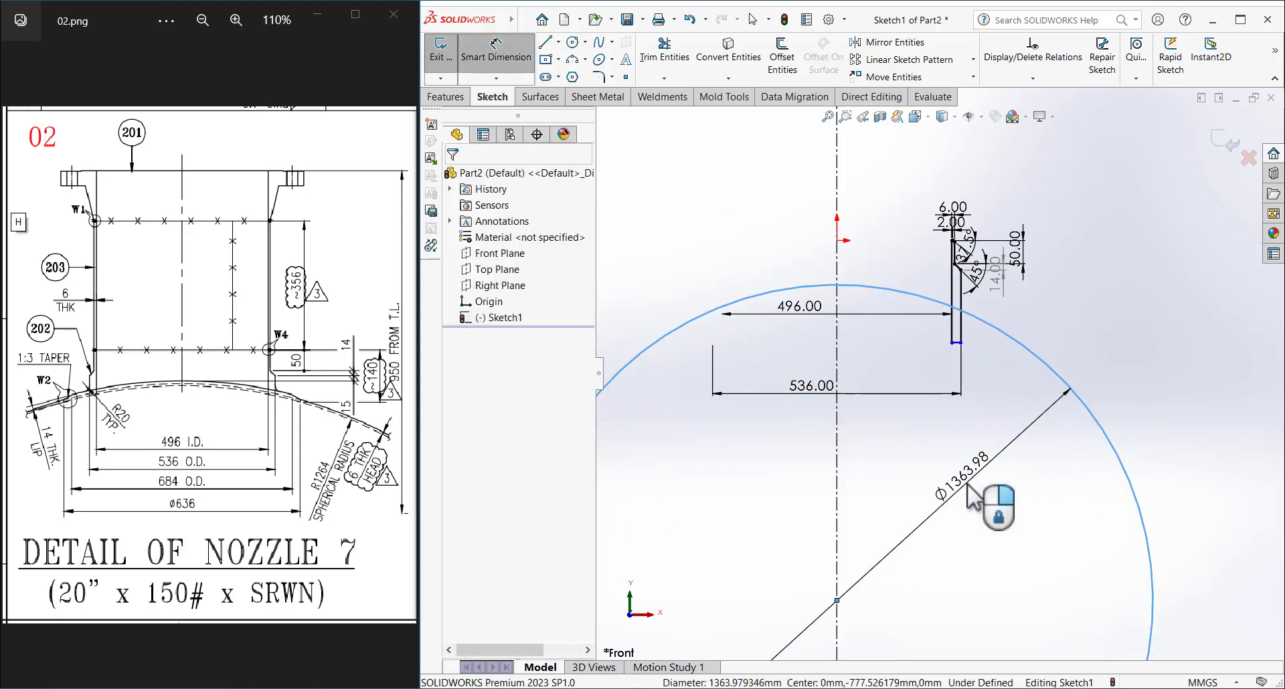
click(967, 485)
text(1264*2)
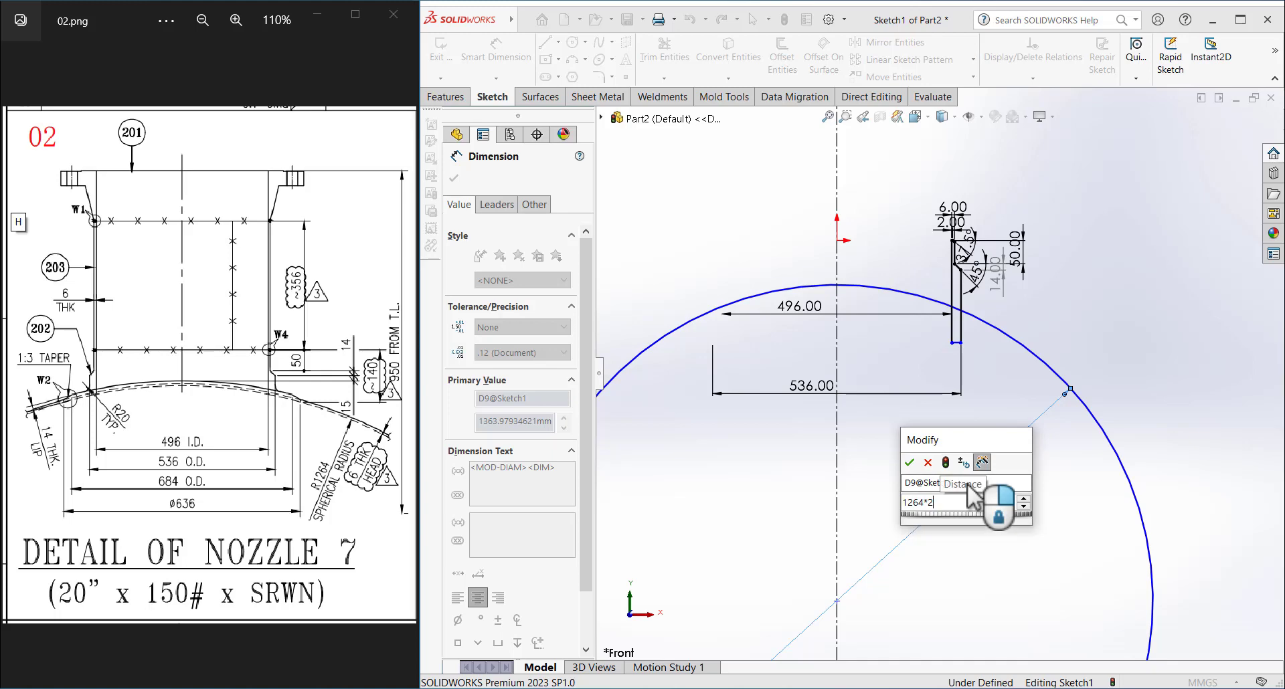
key(Escape)
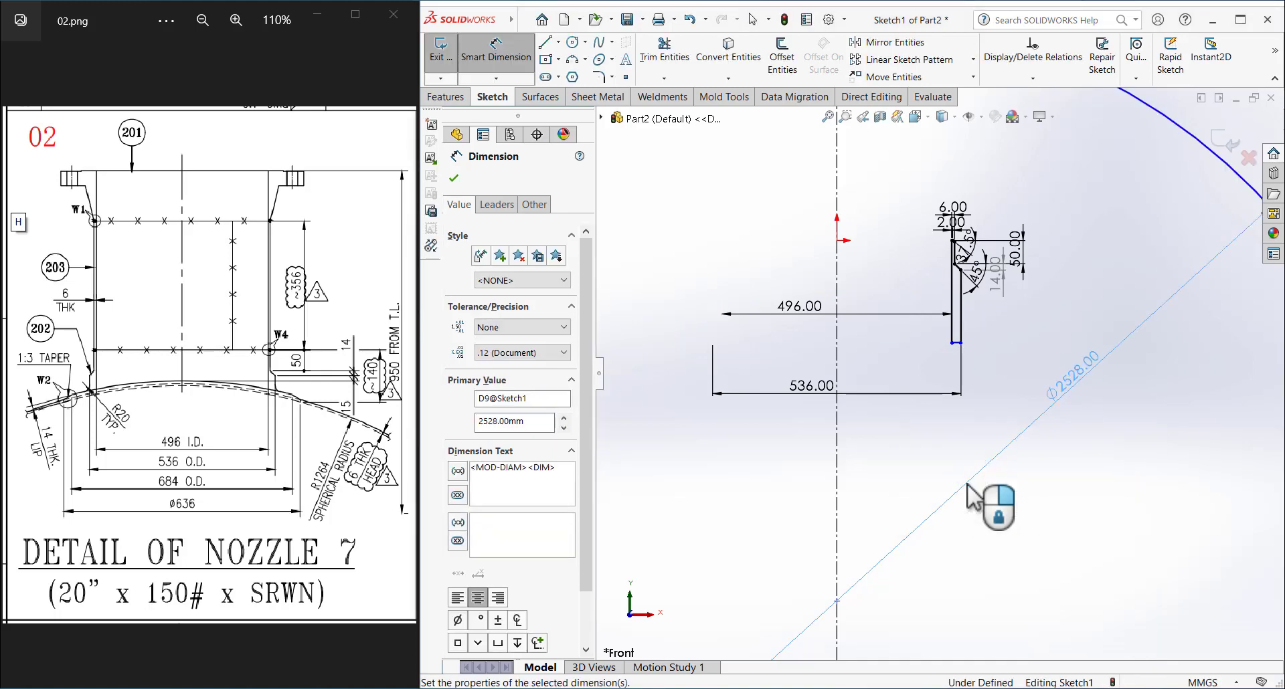
scroll(1004, 522, up, 5)
click(948, 482)
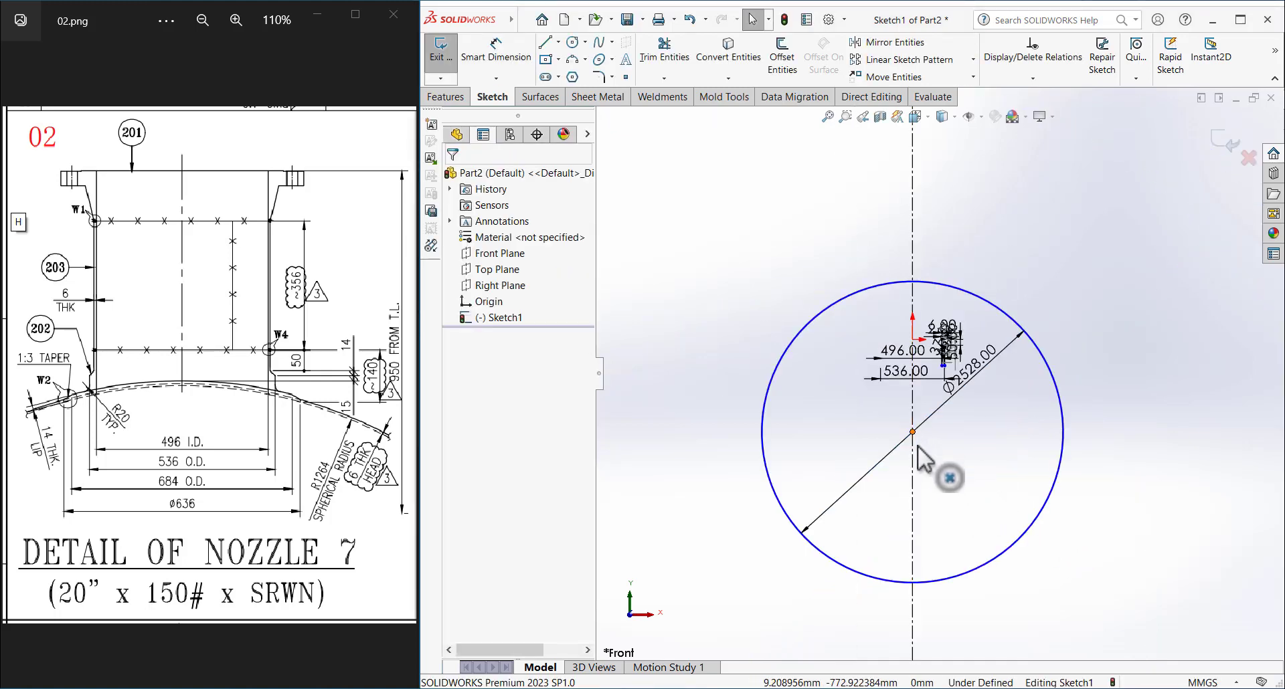
- Drag the circle's centre down the centreline until its arc crosses the nozzle wall
drag(913, 433, 913, 510)
scroll(974, 324, up, 5)
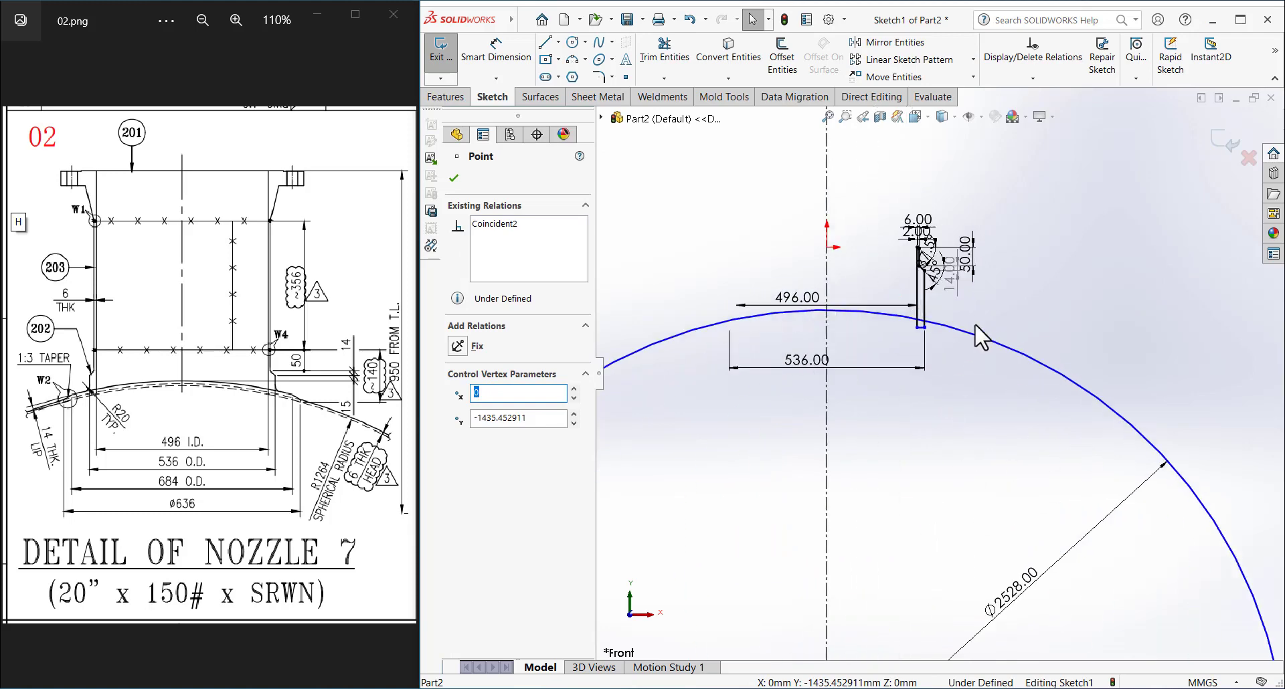
scroll(952, 371, up, 5)
click(957, 474)
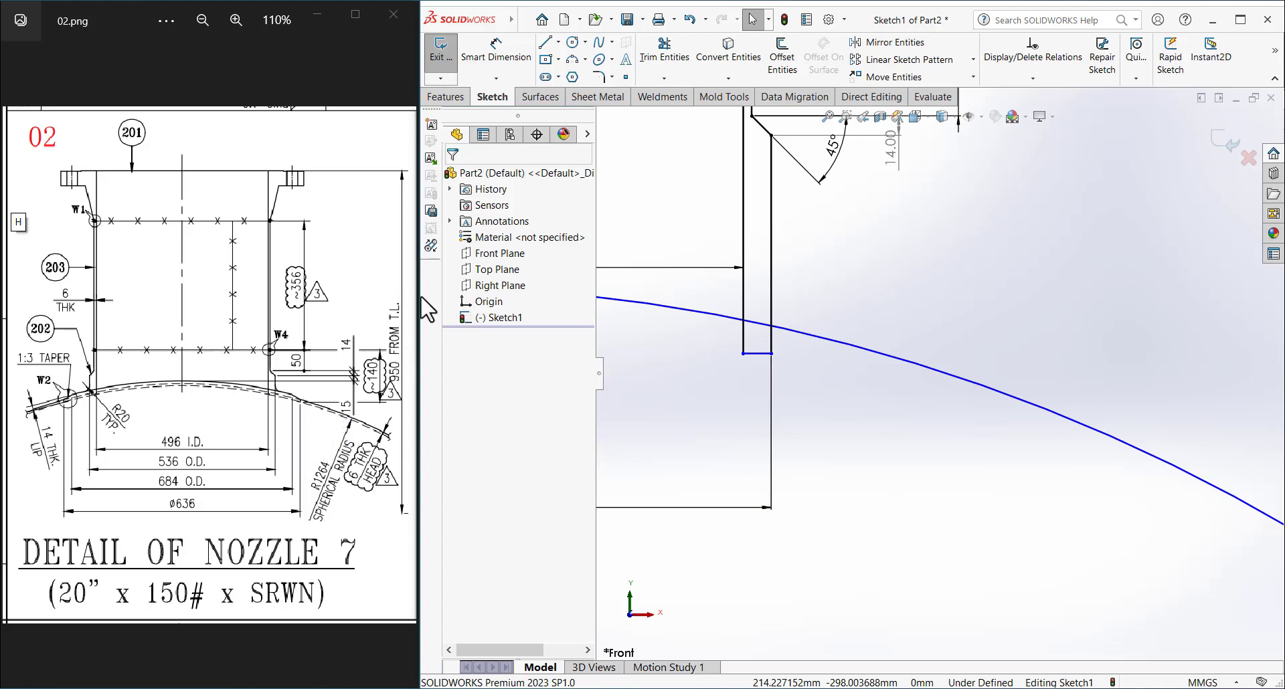
- Offset the large head arc by 14 mm to create the shell-thickness arc
click(494, 56)
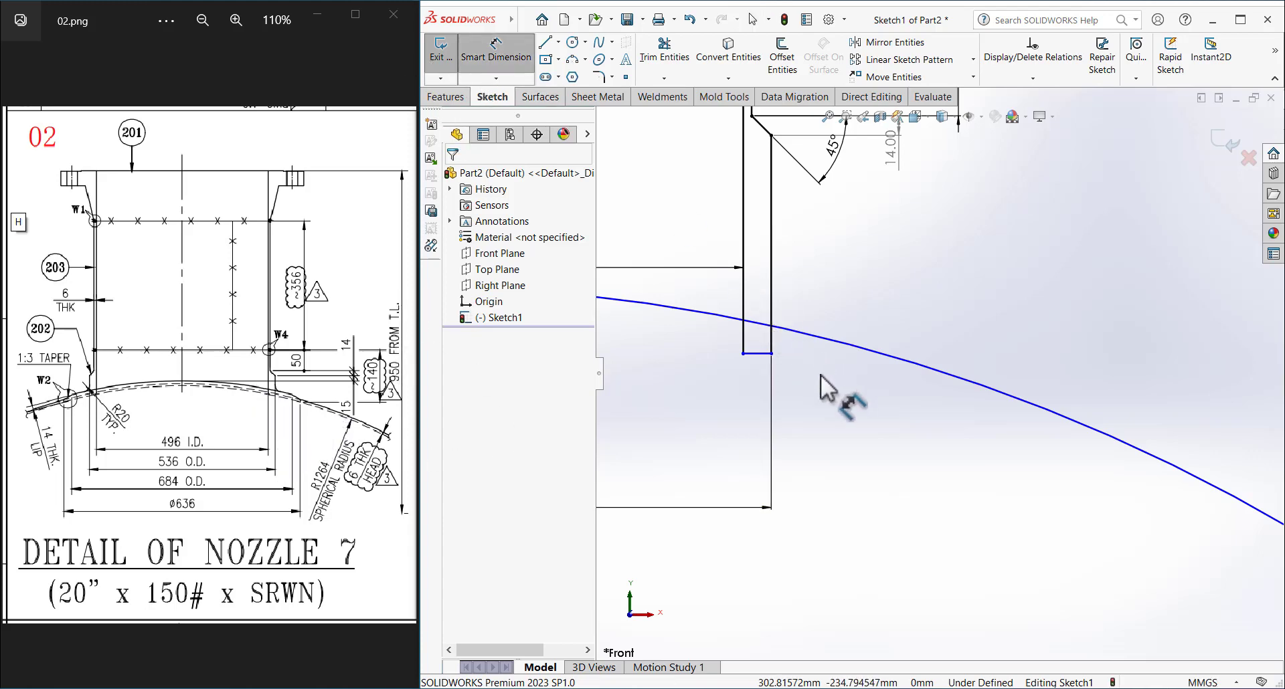
click(789, 74)
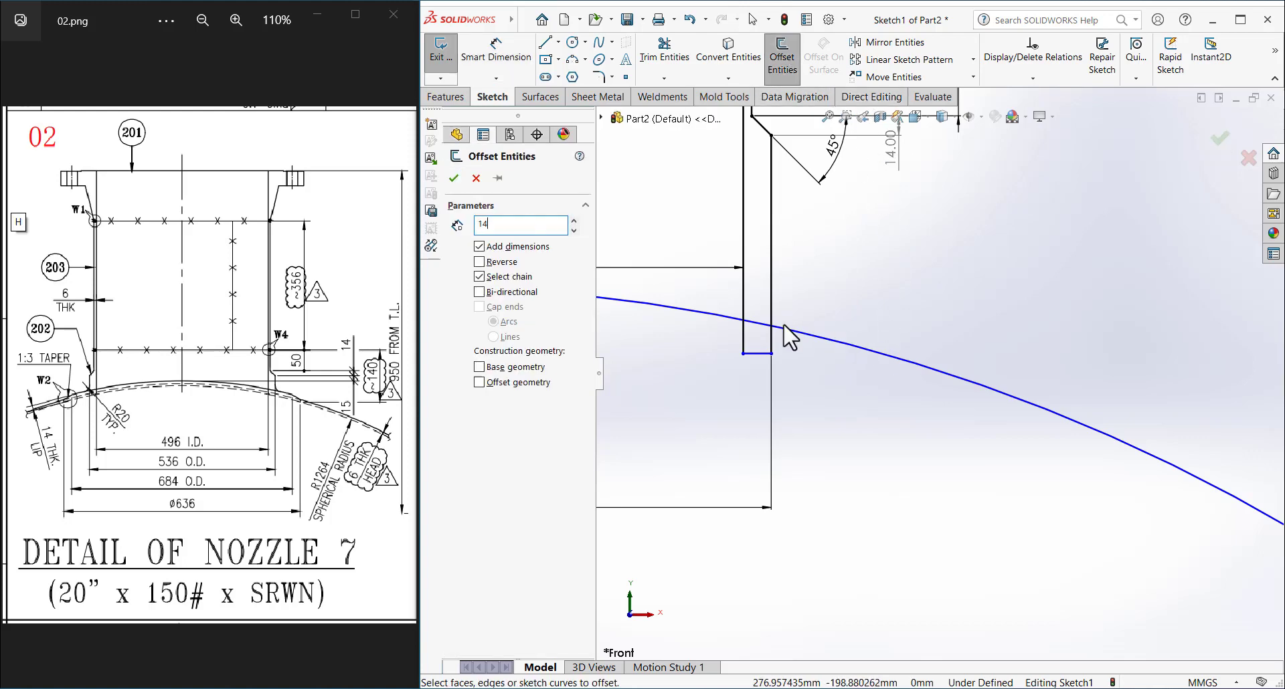
click(833, 342)
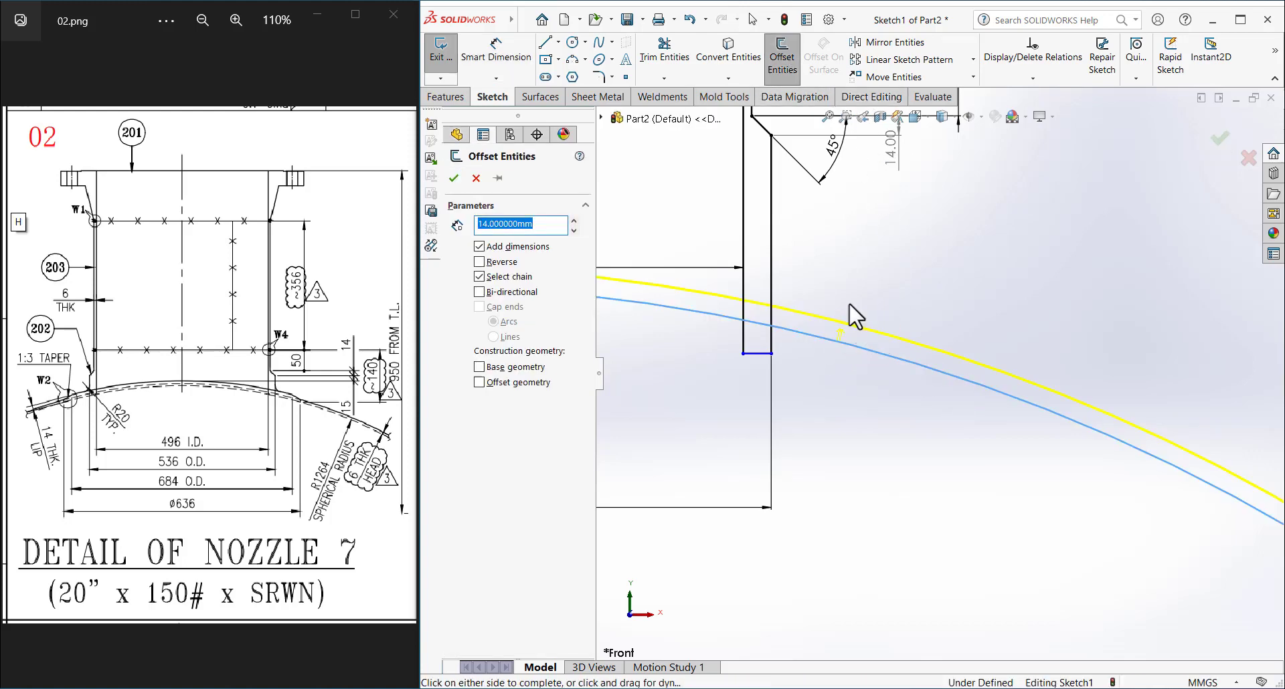
click(852, 310)
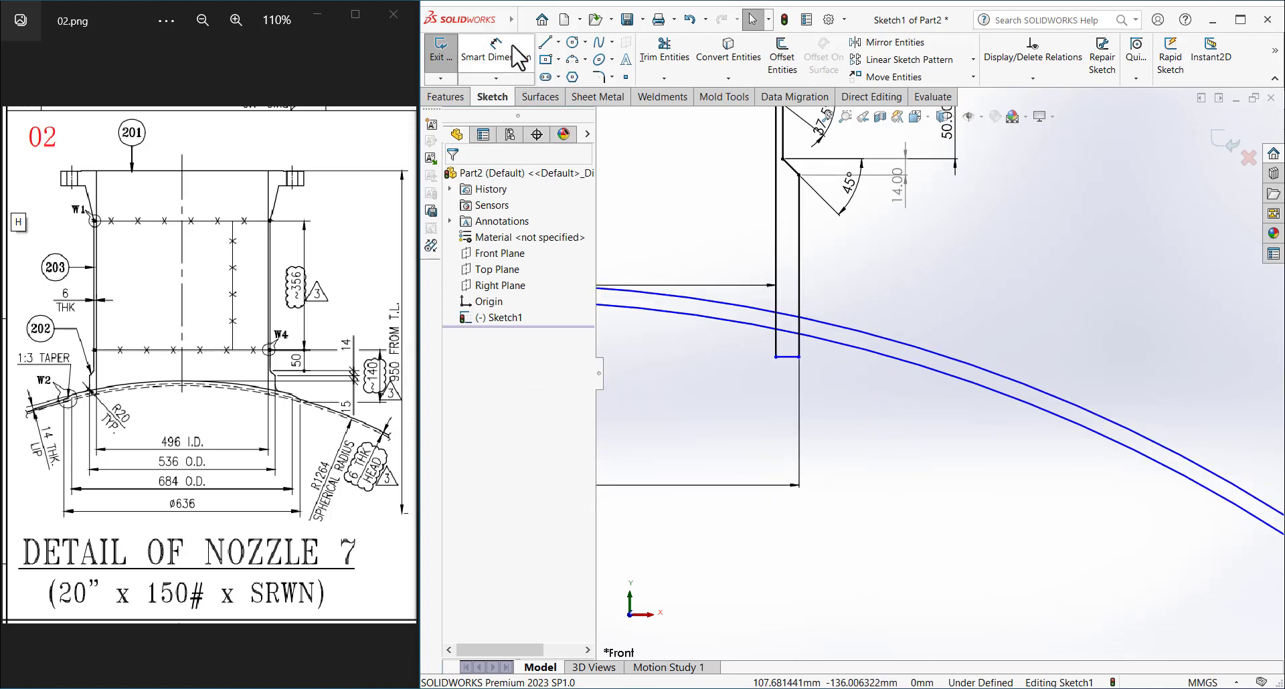
- Draw a short vertical line crossing both head arcs
click(545, 42)
click(920, 324)
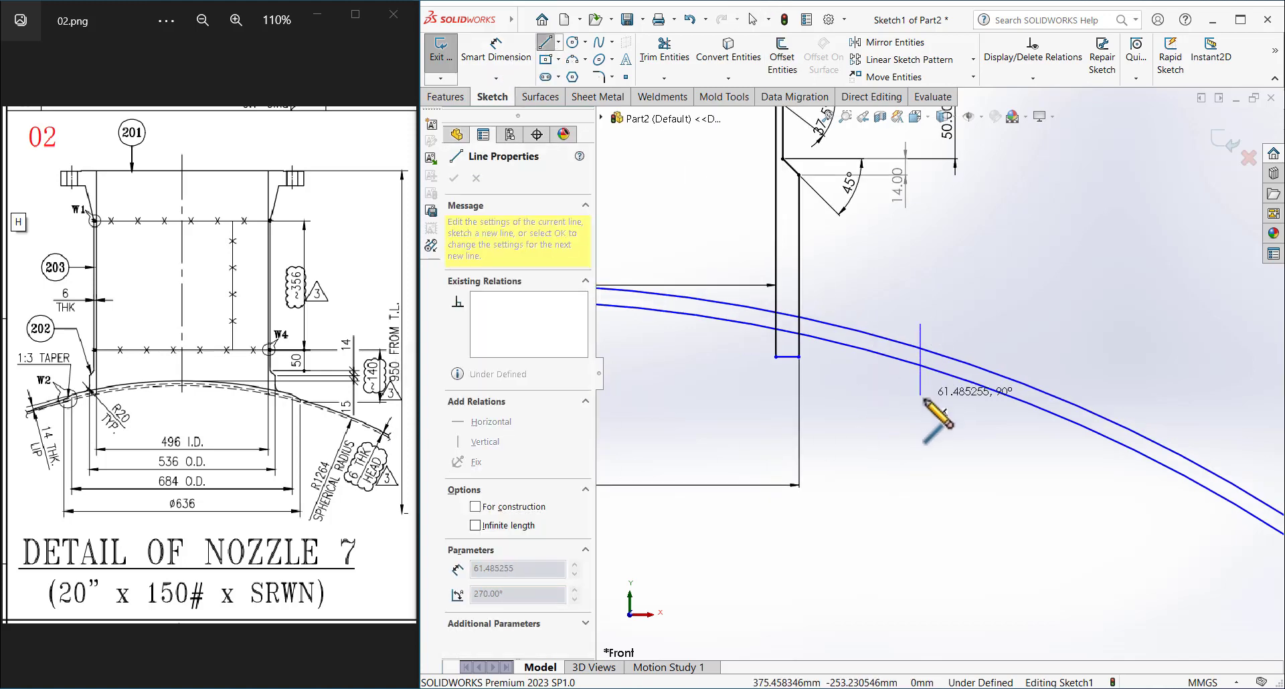
click(923, 415)
key(Escape)
scroll(932, 431, up, 3)
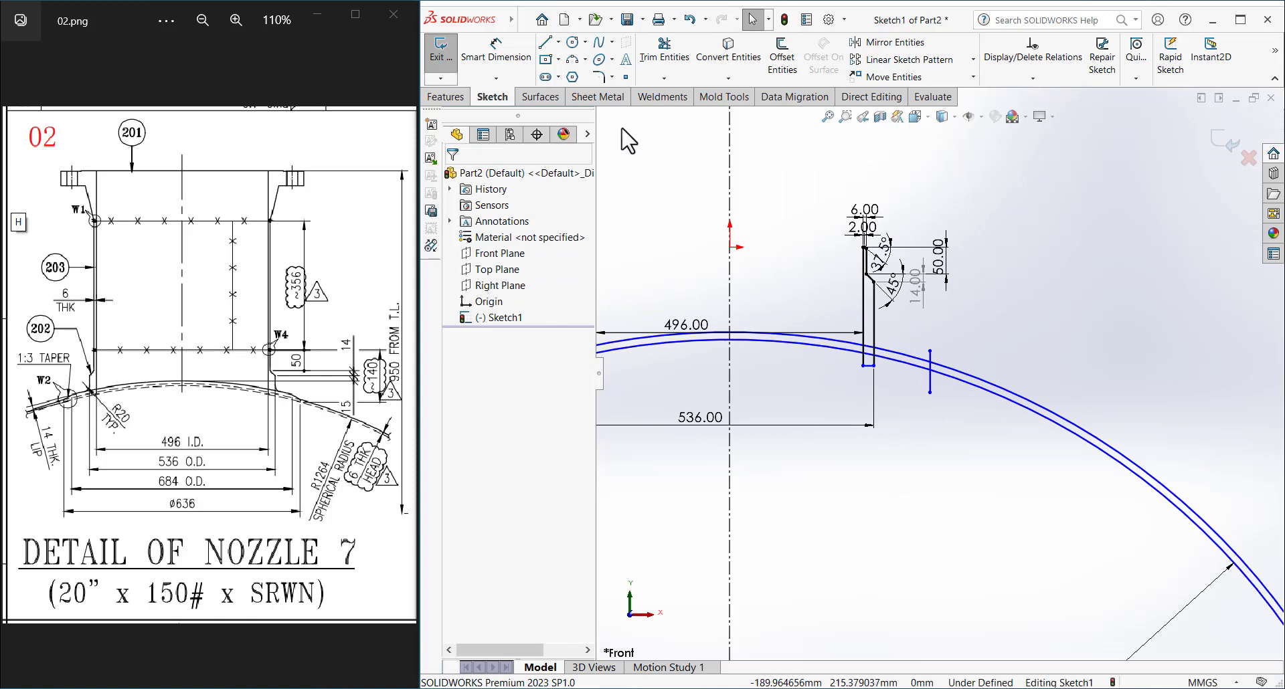
- Dimension the short vertical line 636 mm across the vertical centreline
click(496, 48)
click(730, 469)
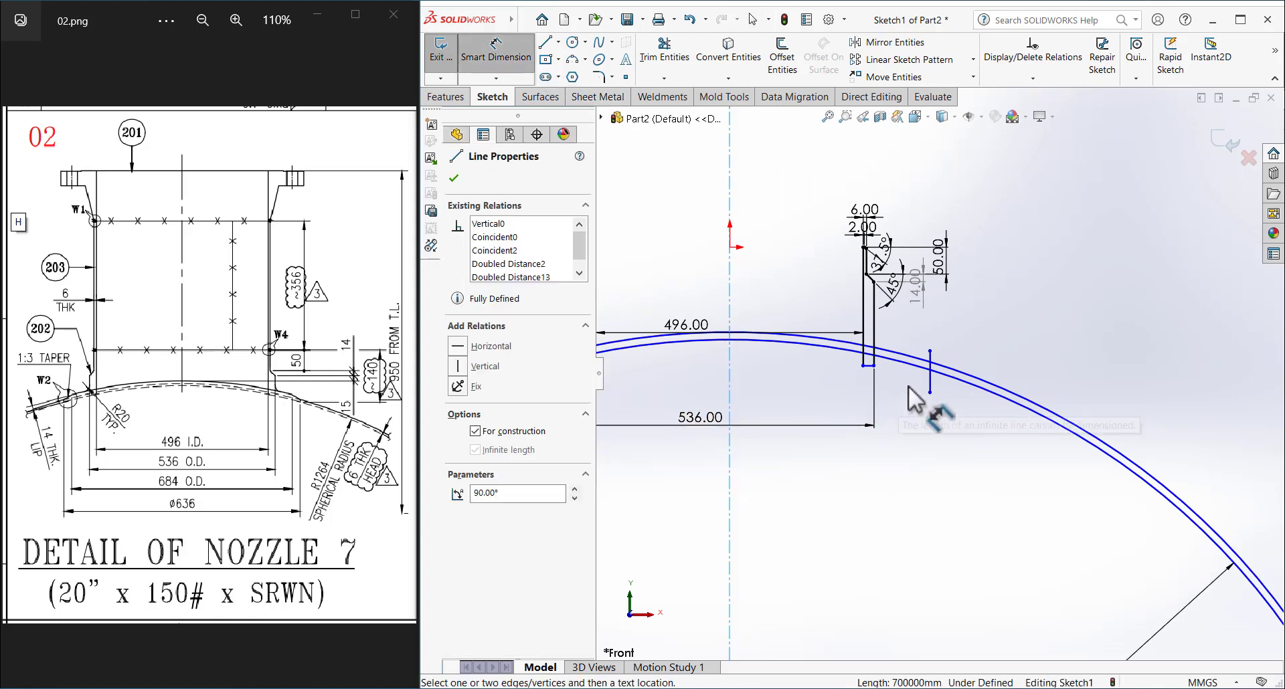
click(930, 388)
click(694, 510)
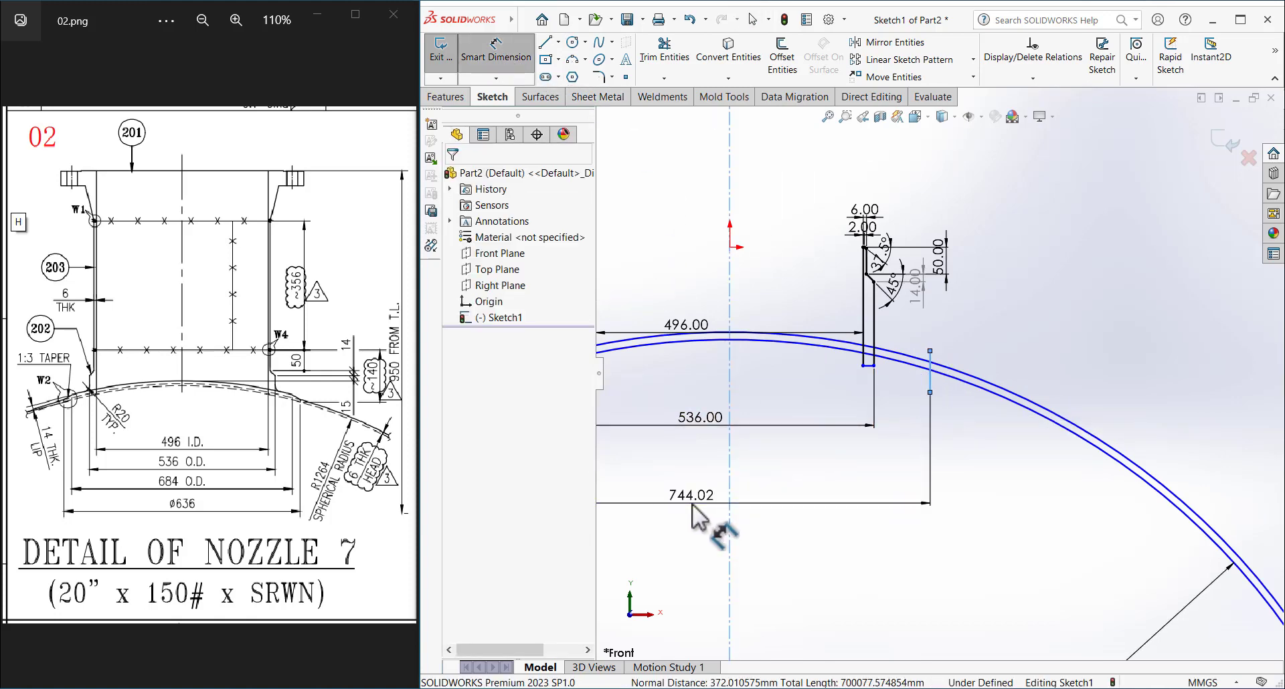
text(636)
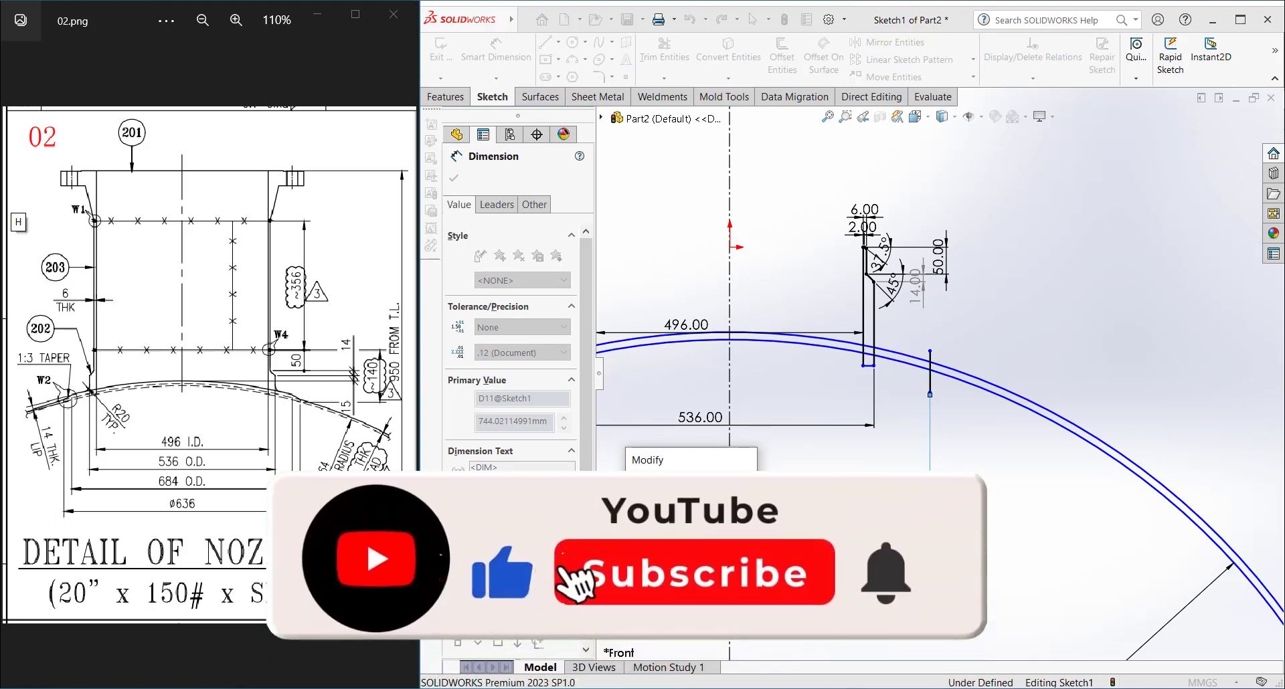
key(Return)
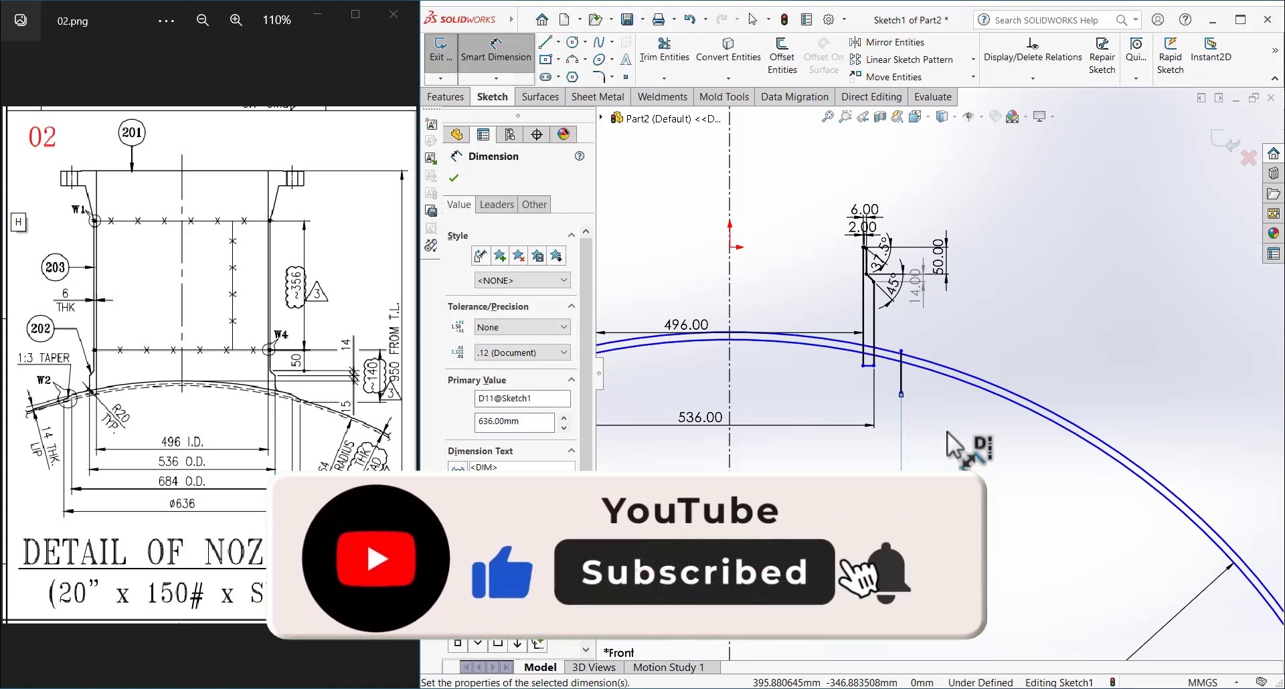
click(937, 409)
- Drag the vertical line's endpoints to sit between the two head curves
scroll(900, 375, down, 5)
right_click(986, 323)
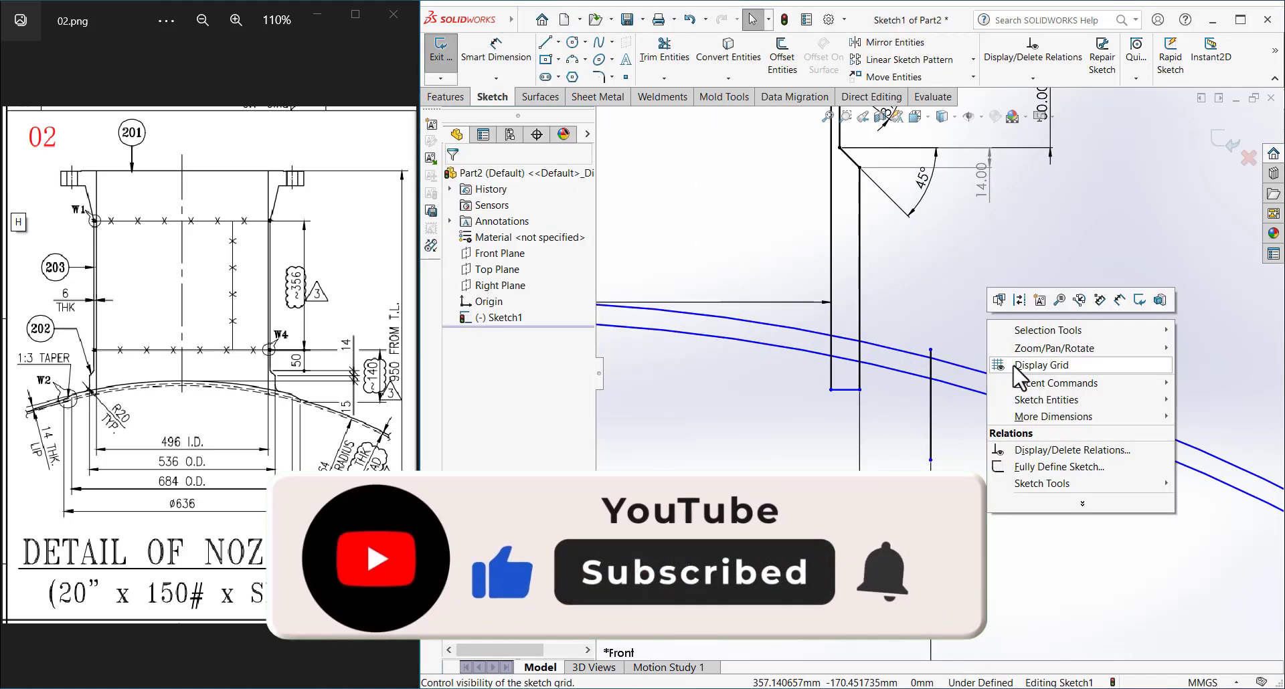
click(995, 299)
scroll(950, 351, down, 2)
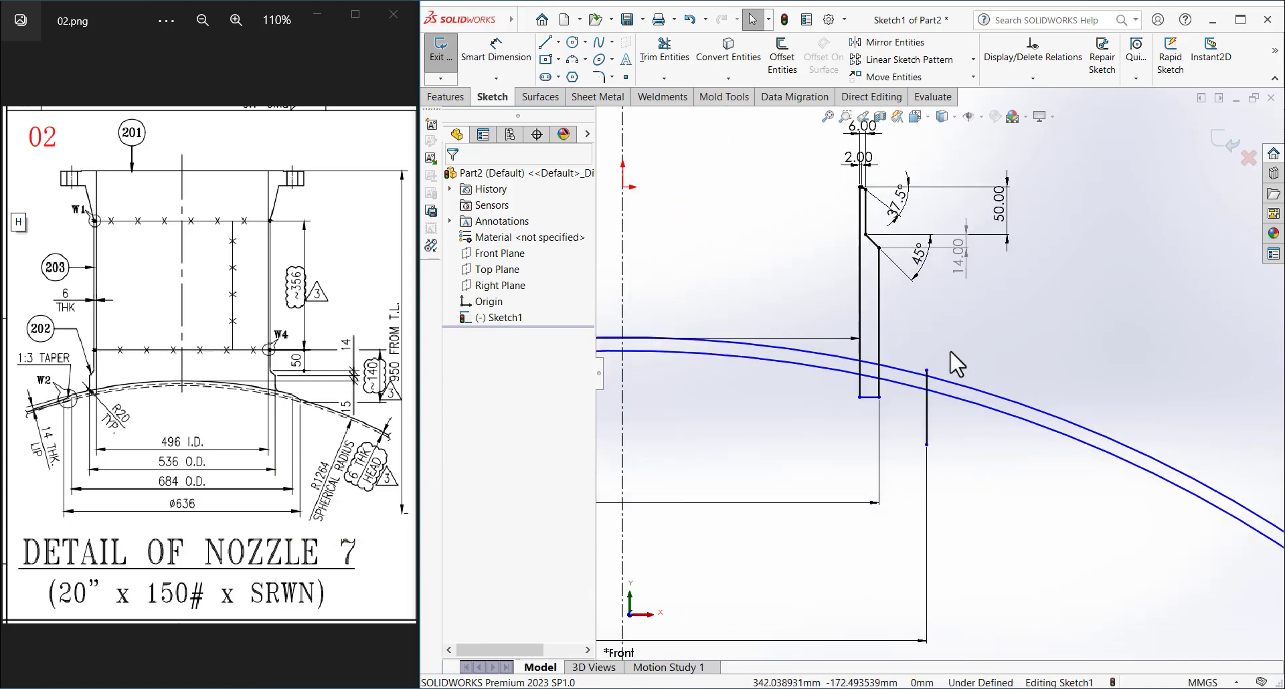
click(926, 337)
click(983, 491)
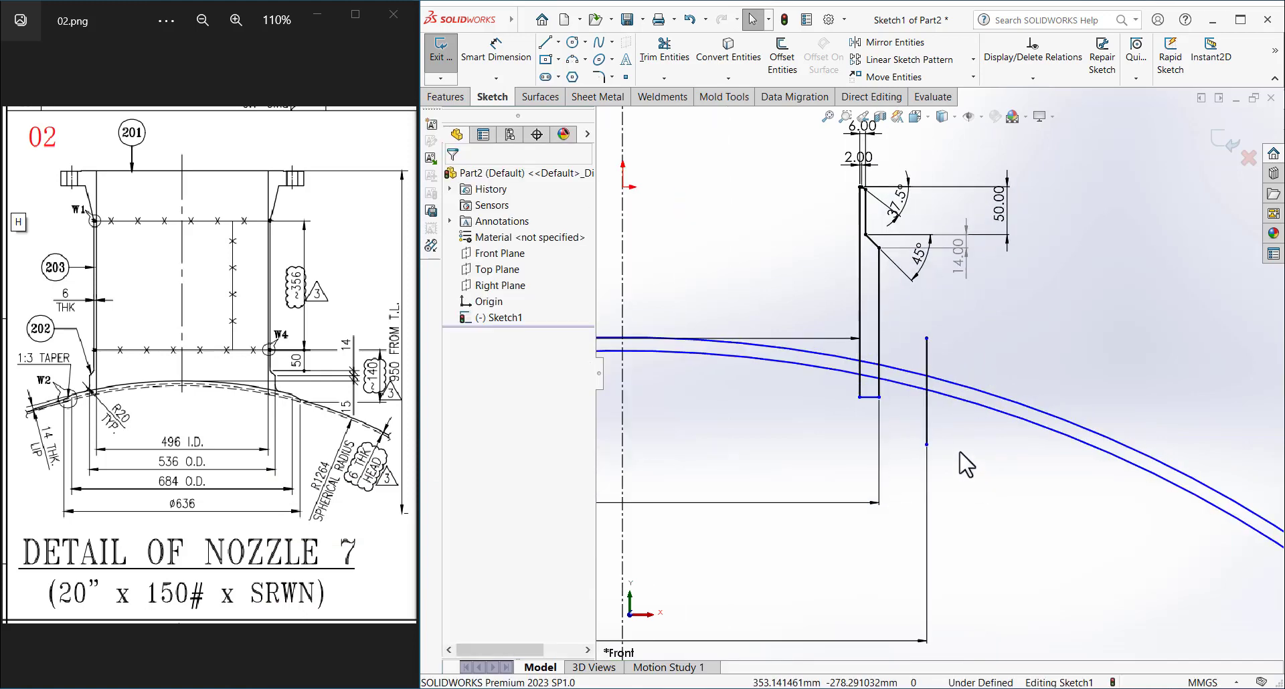
click(906, 389)
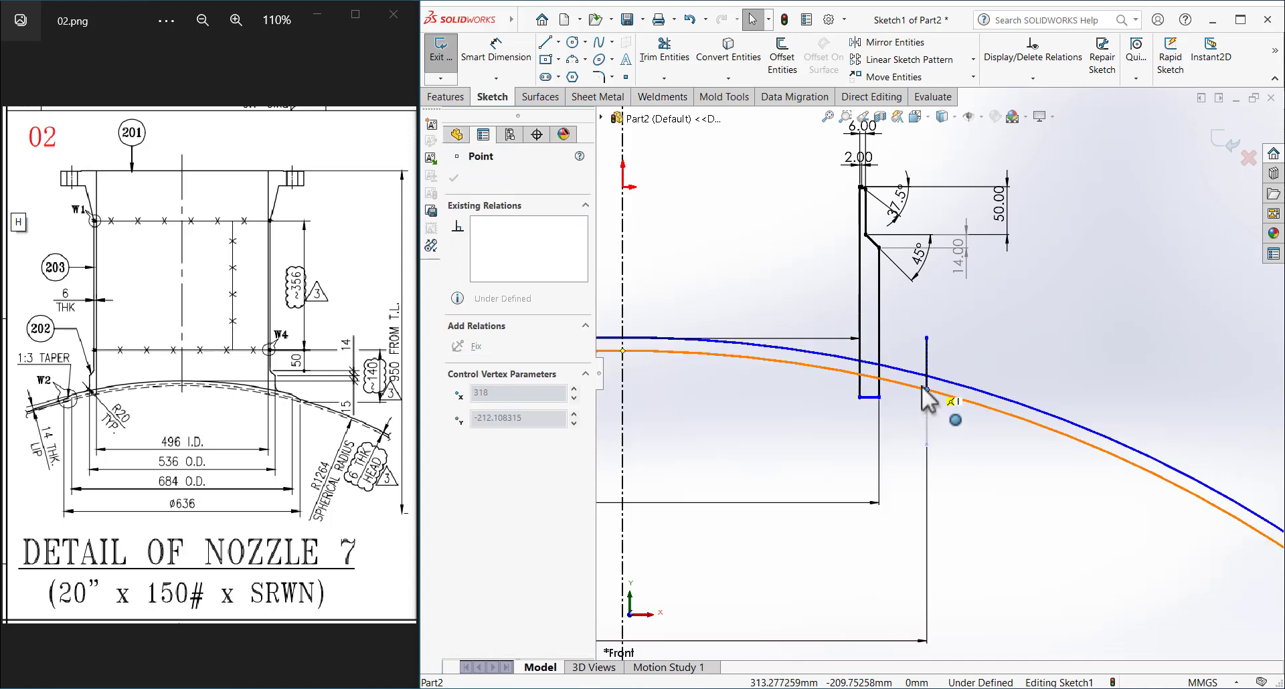
drag(926, 445, 930, 395)
click(830, 442)
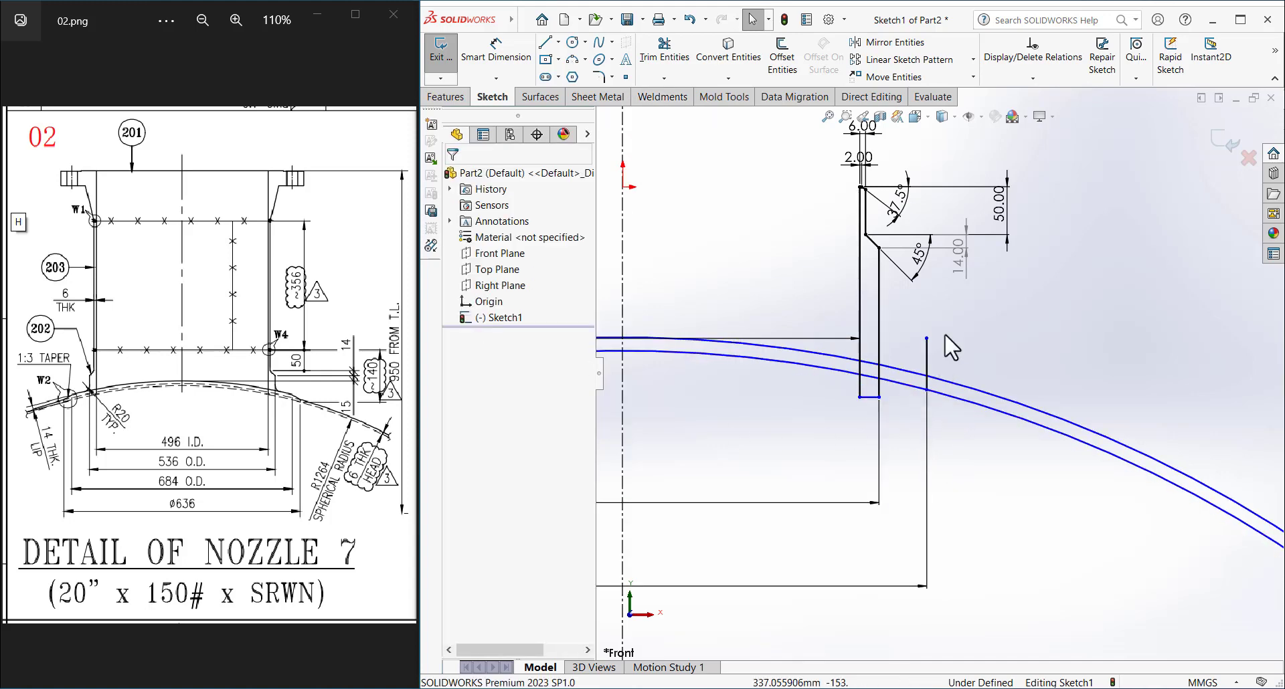
scroll(946, 331, down, 5)
drag(878, 369, 890, 494)
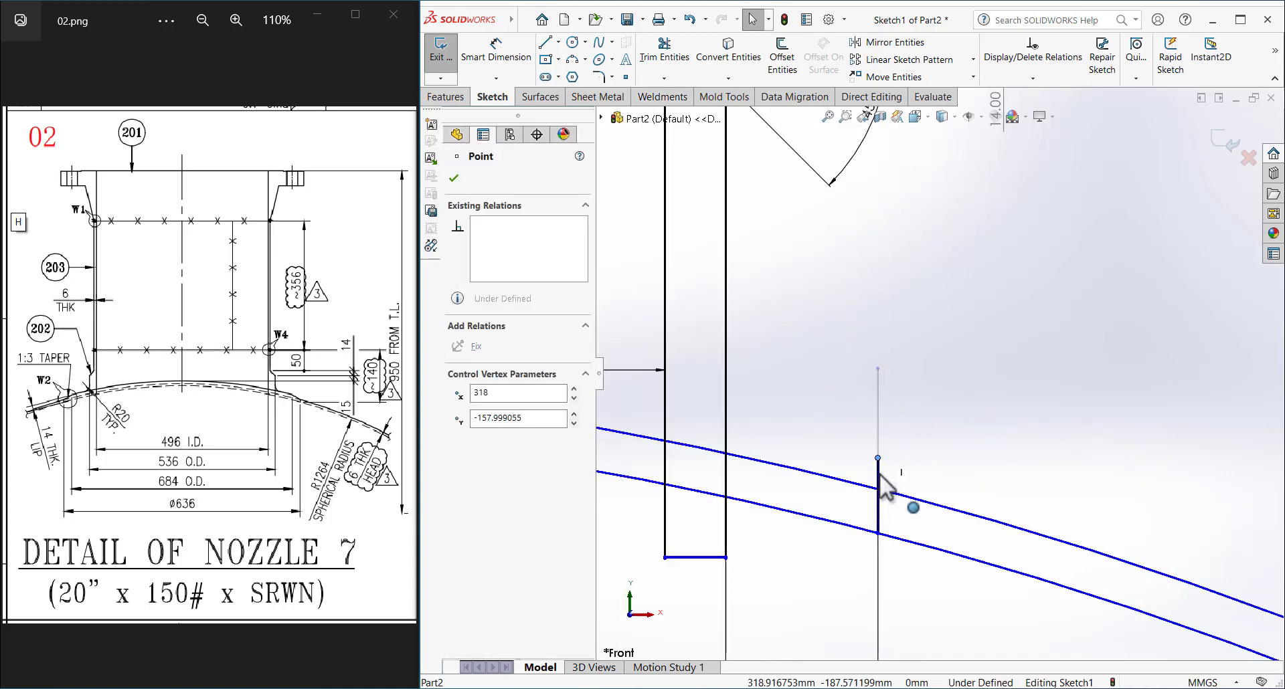
- Delete the short vertical line where it meets the inner shell curve
scroll(921, 553, down, 4)
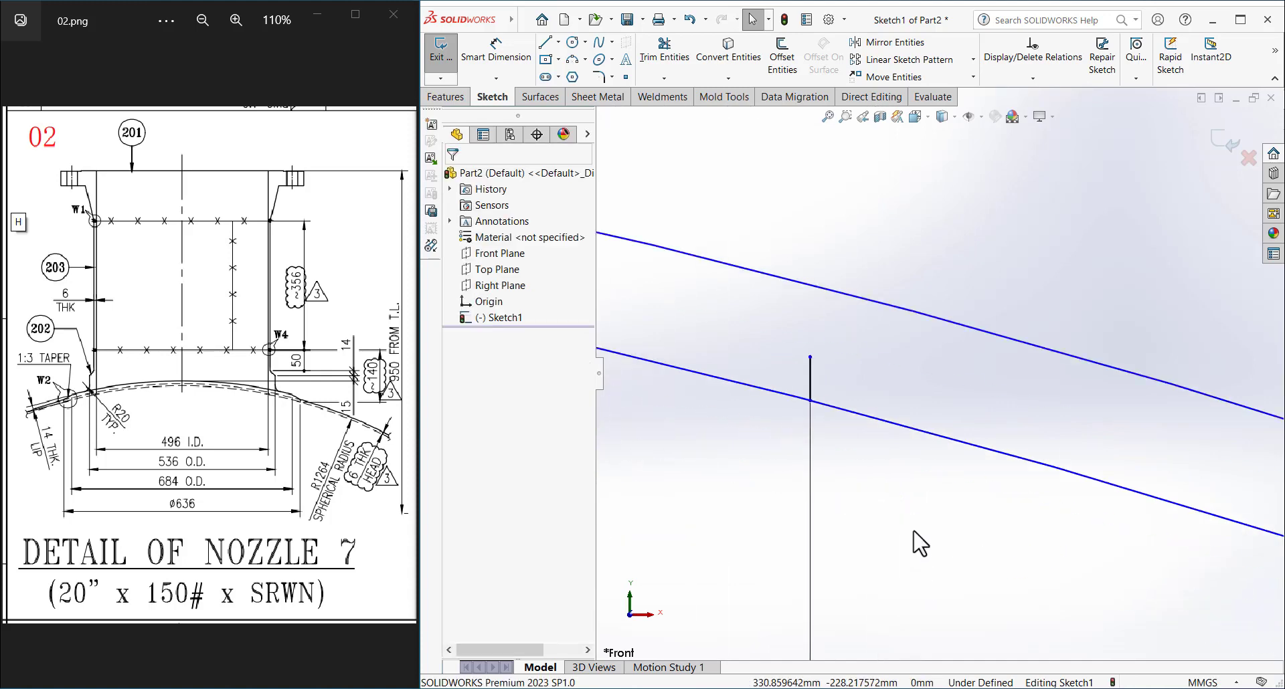
scroll(883, 505, up, 2)
scroll(874, 455, up, 2)
click(890, 375)
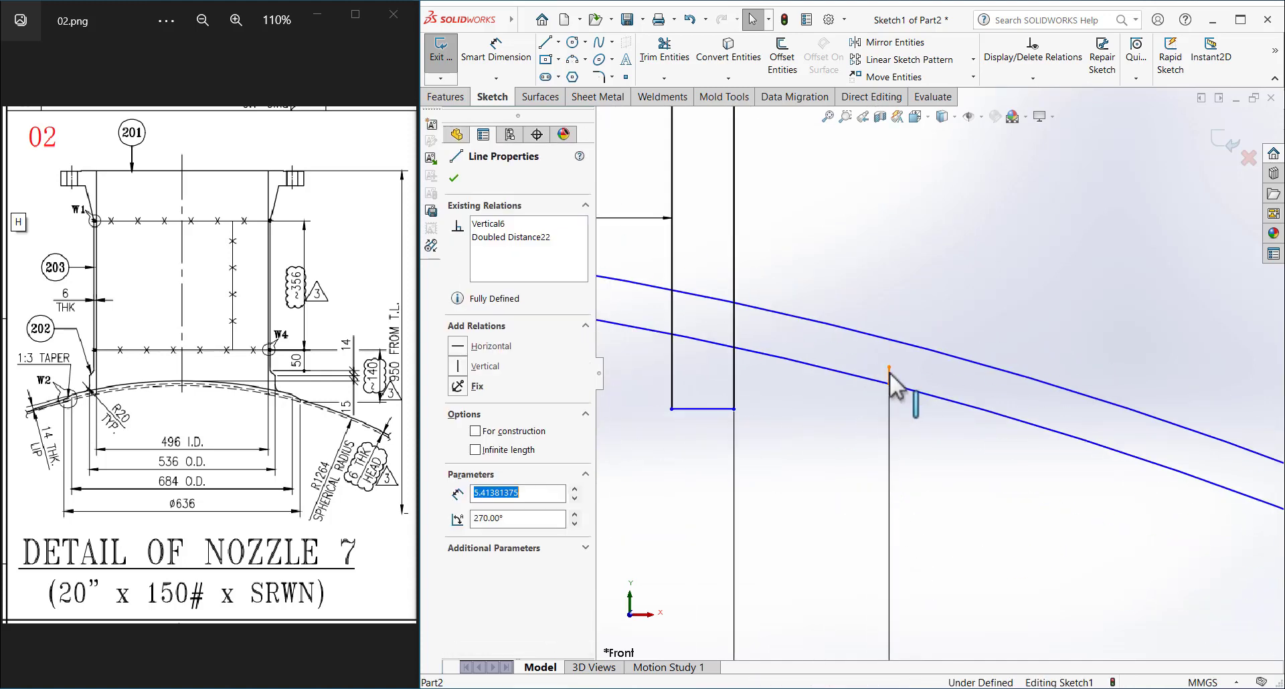
key(Delete)
click(566, 355)
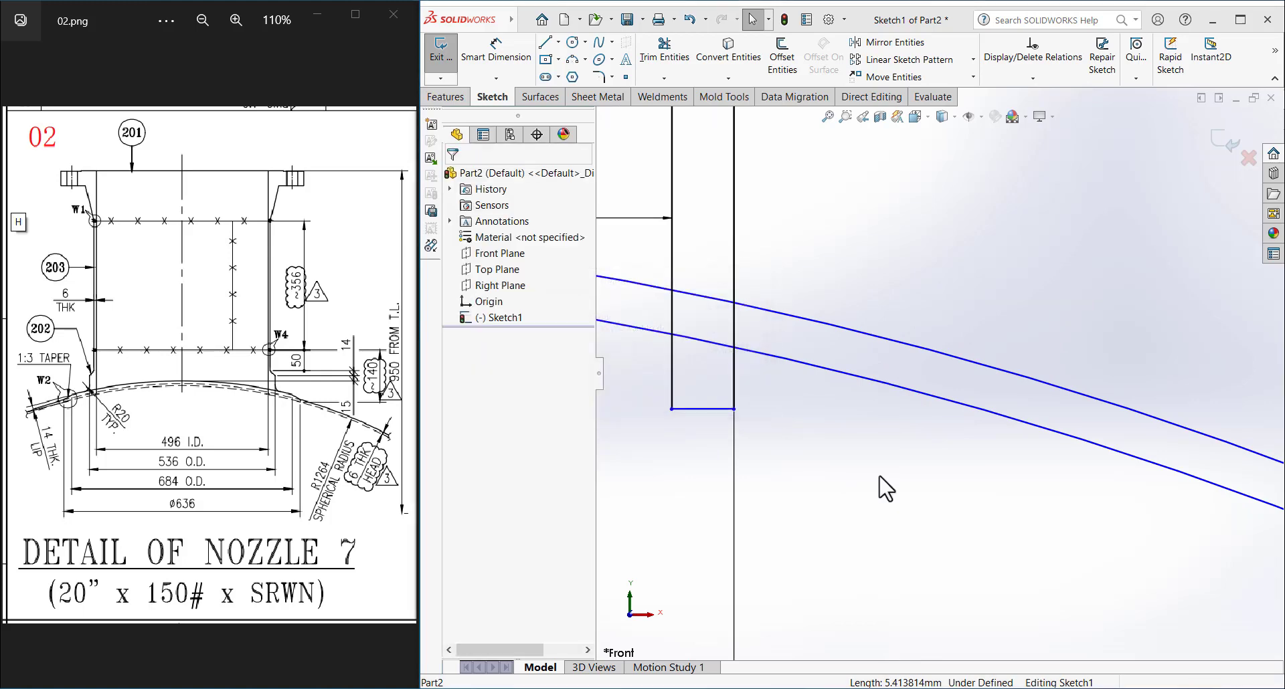
- Sketch a short land line starting on the inner curve
key(l)
click(890, 384)
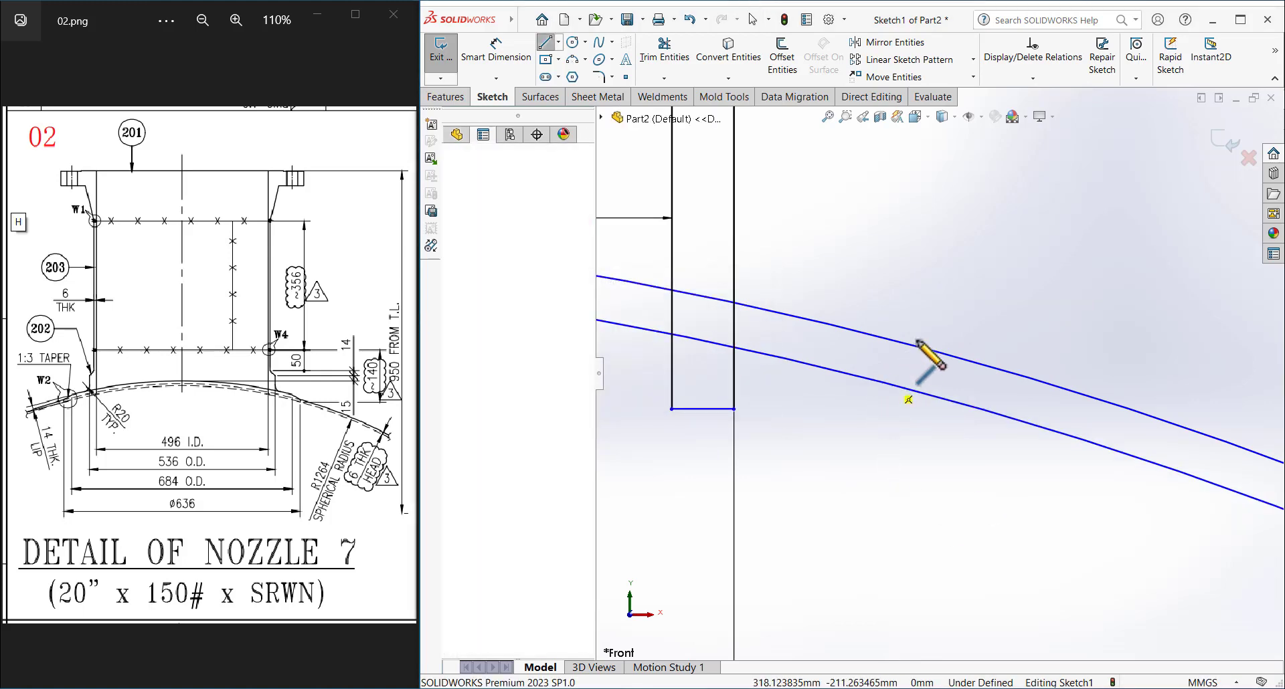
key(Escape)
click(964, 307)
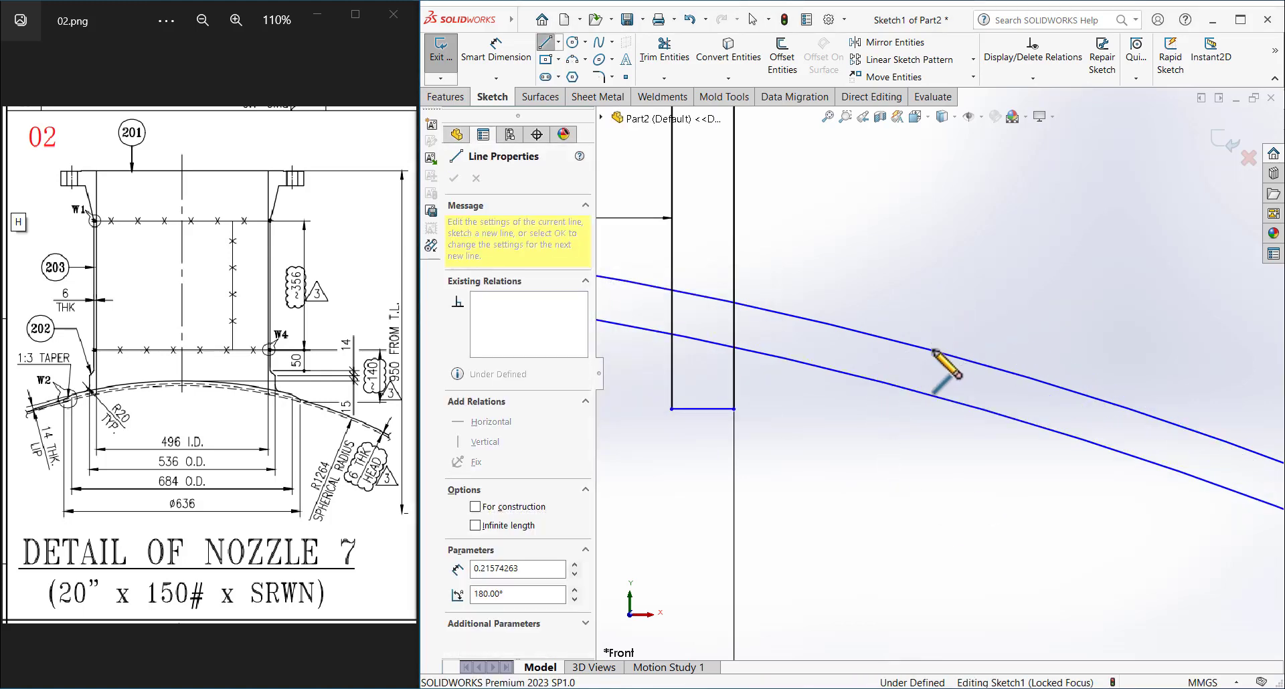
double_click(939, 399)
key(Escape)
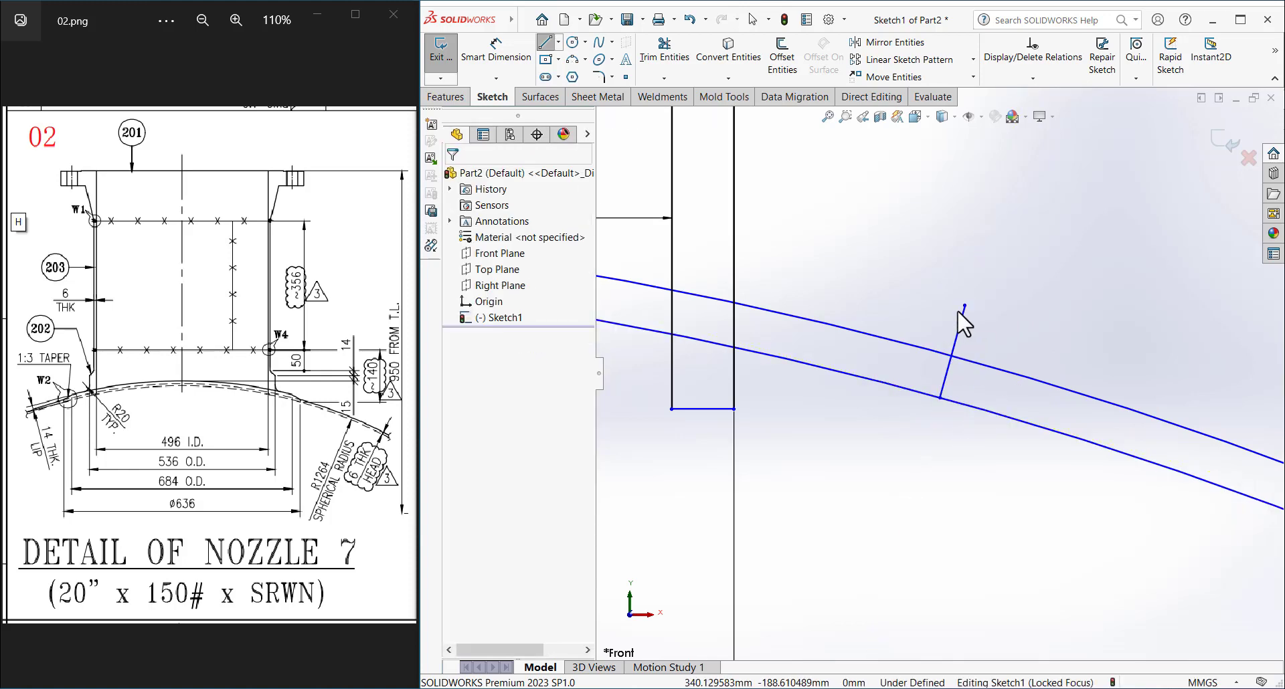
drag(964, 305, 936, 396)
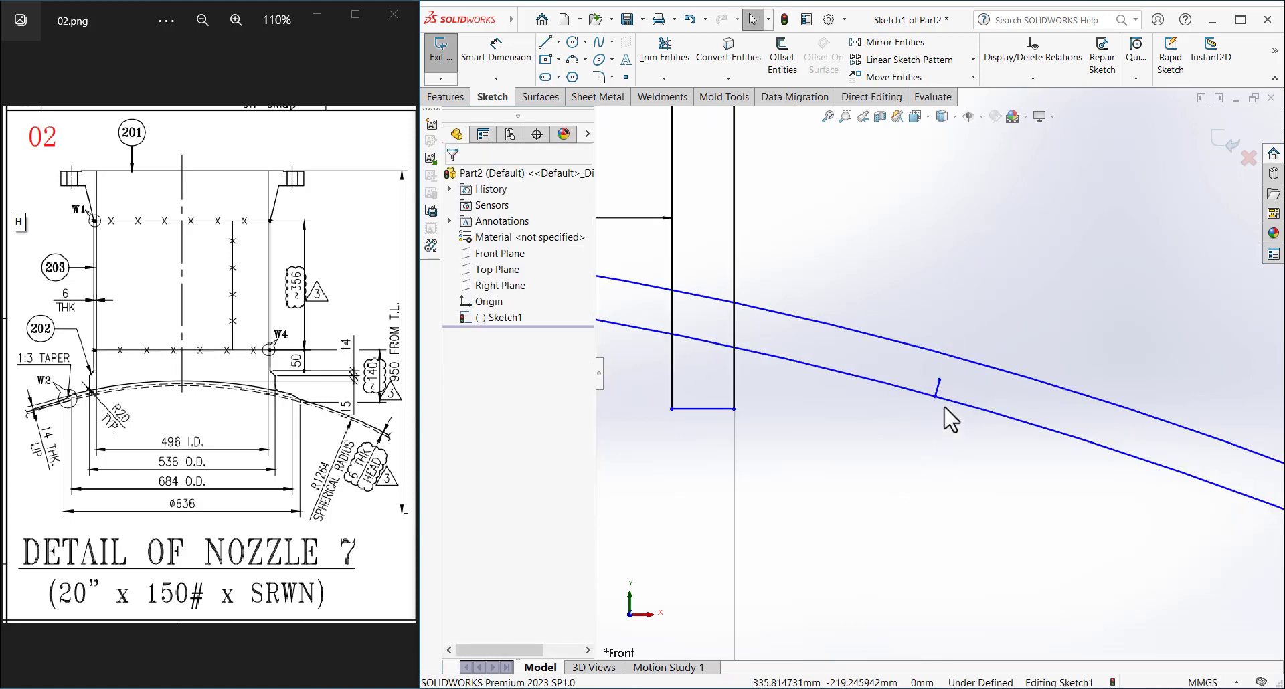
scroll(946, 415, down, 3)
right_drag(978, 488, 903, 353)
- Dimension the land line to 2 mm length
key(Escape)
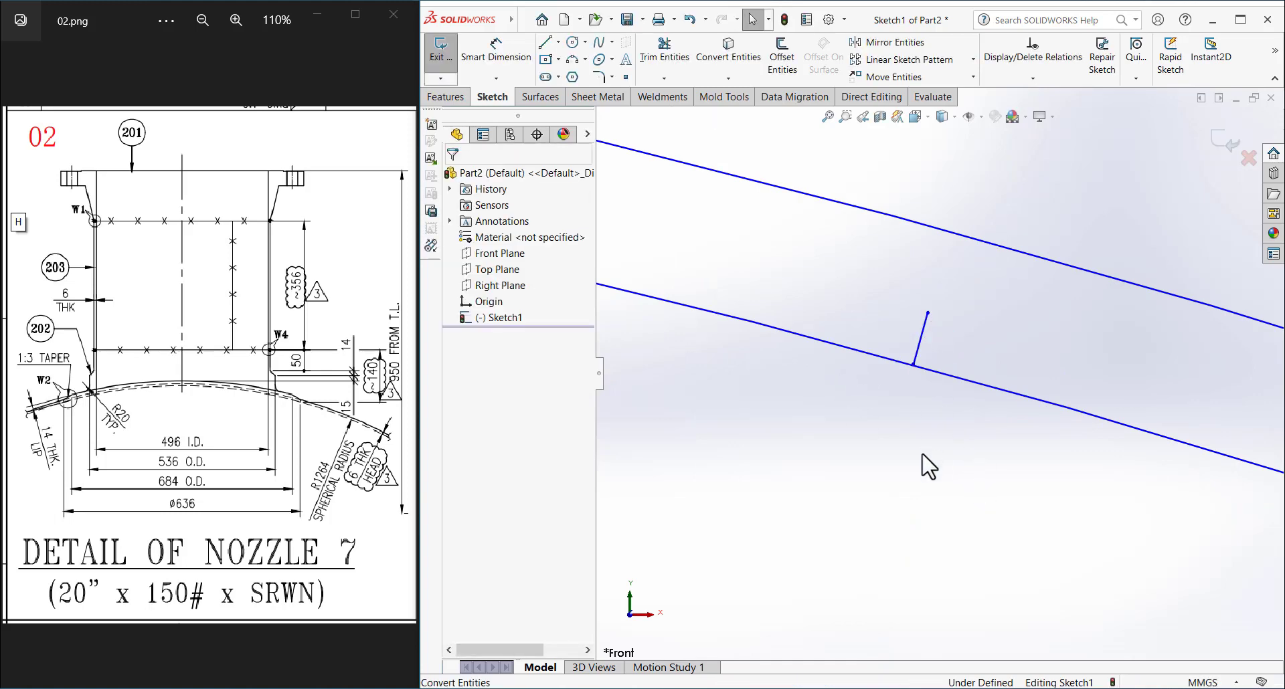
right_drag(923, 464, 955, 356)
click(920, 340)
click(972, 421)
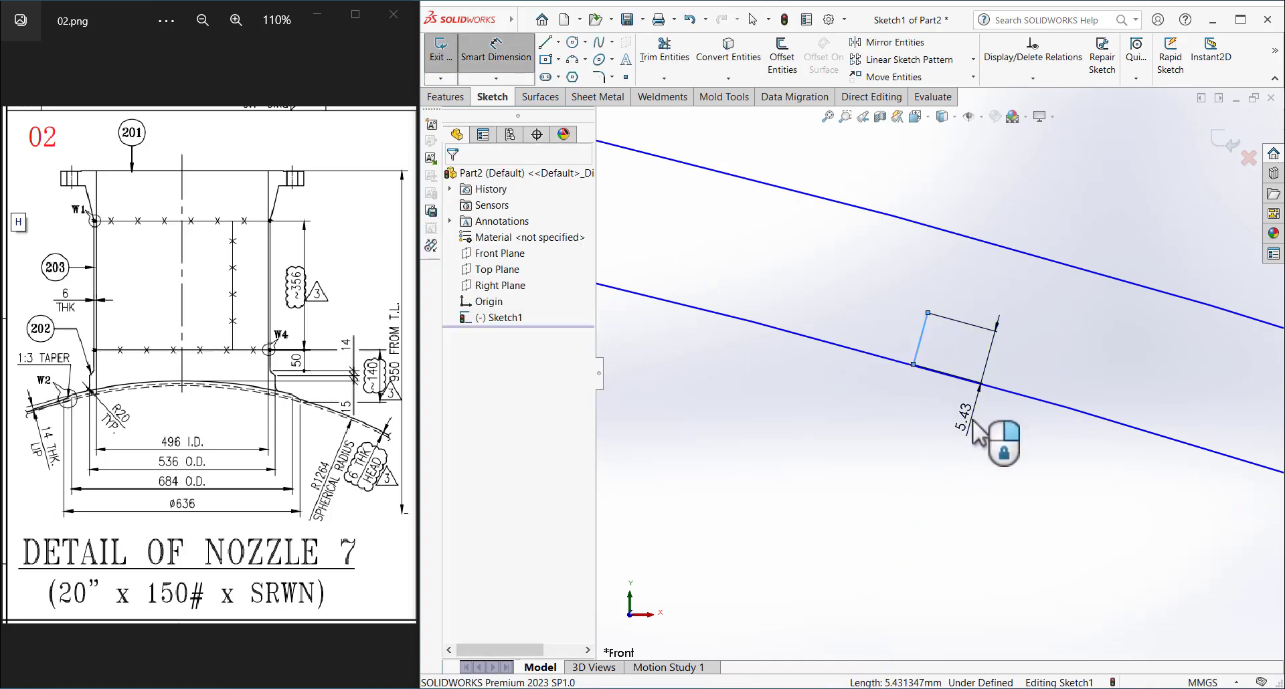
text(2)
key(Return)
click(963, 472)
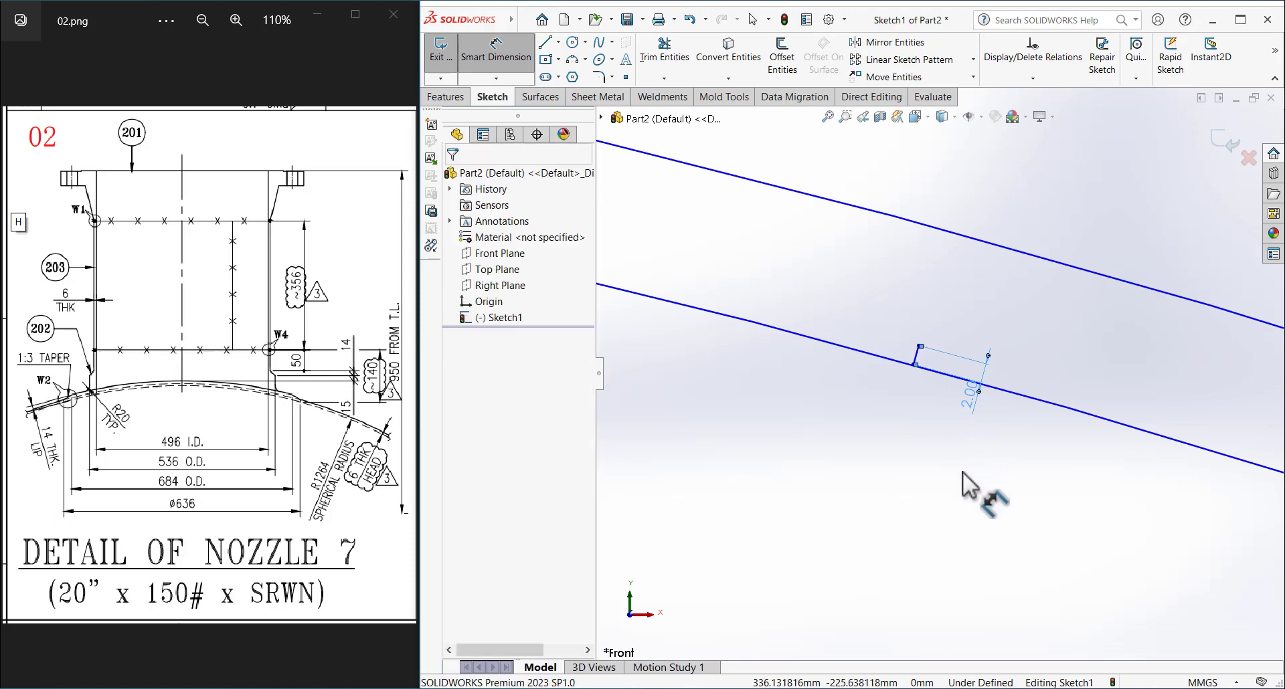
- Draw the slanted bevel line from the land's top end and dimension it at 37.5°
right_drag(963, 472, 920, 365)
click(917, 344)
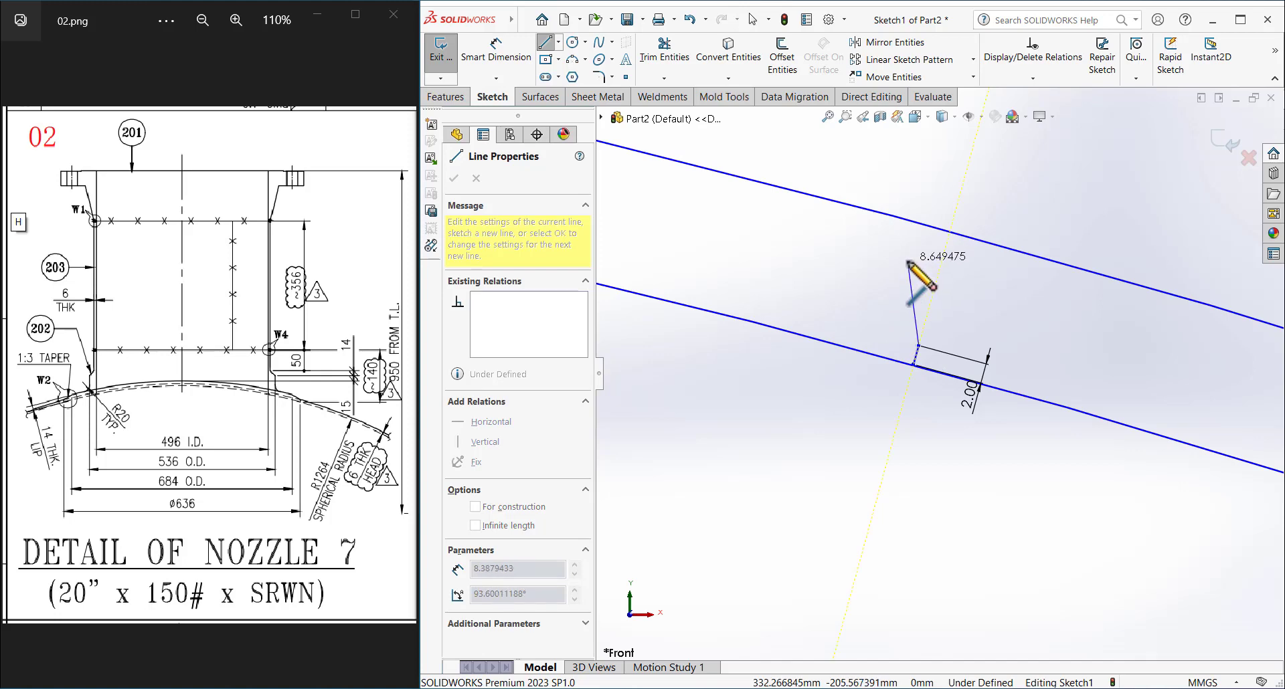
double_click(903, 259)
right_drag(933, 459, 933, 352)
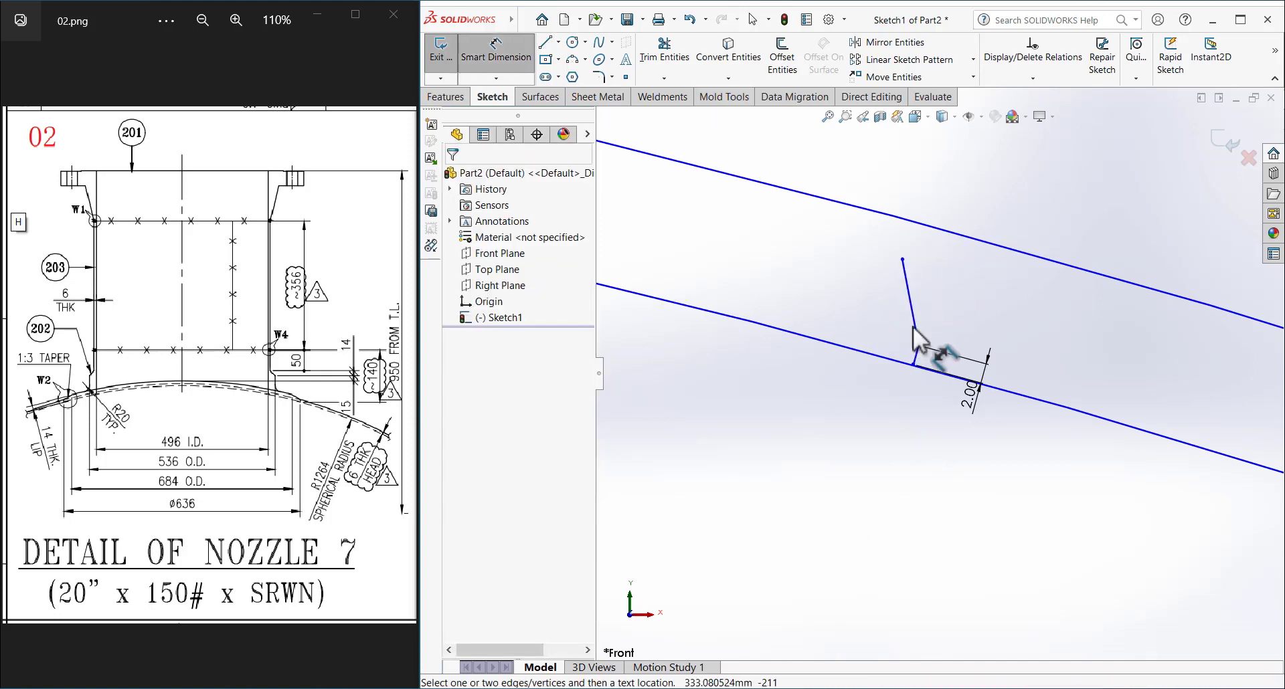
click(915, 359)
click(914, 328)
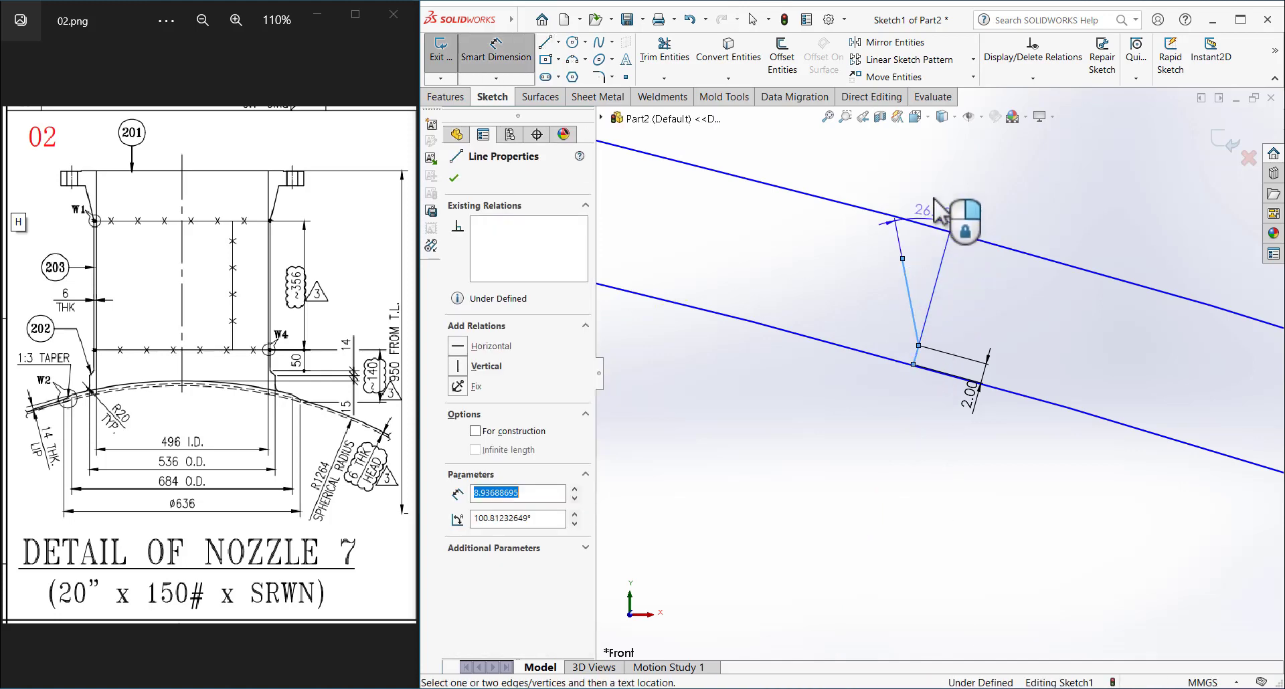
click(934, 200)
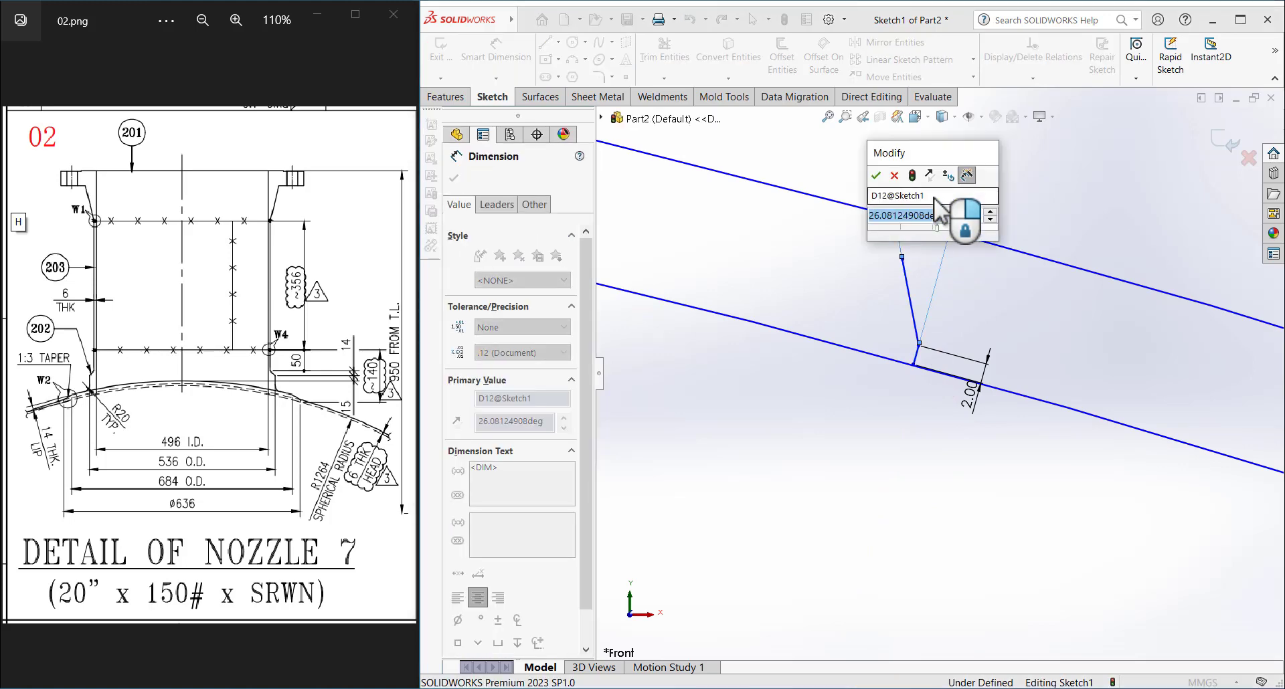
text(37.5)
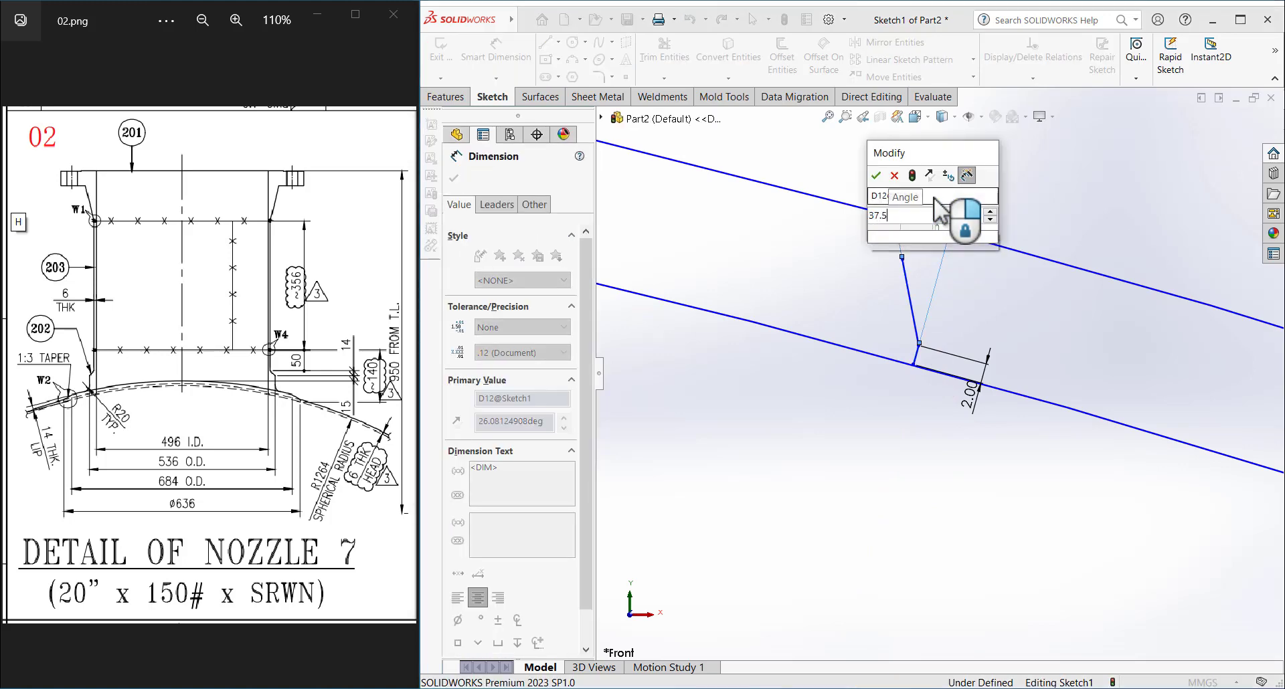
key(Return)
click(905, 504)
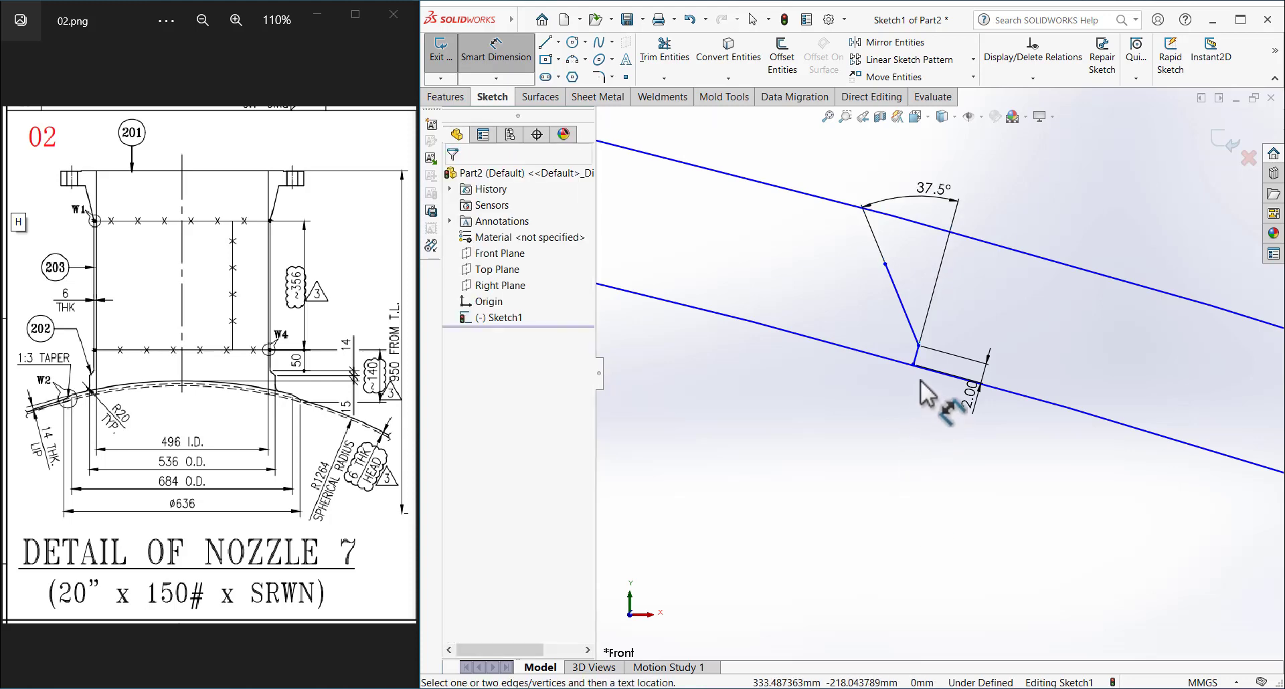
- Dimension the bevel corner point as a 636 mm diameter about the centreline
click(920, 380)
scroll(921, 385, up, 3)
scroll(922, 392, up, 5)
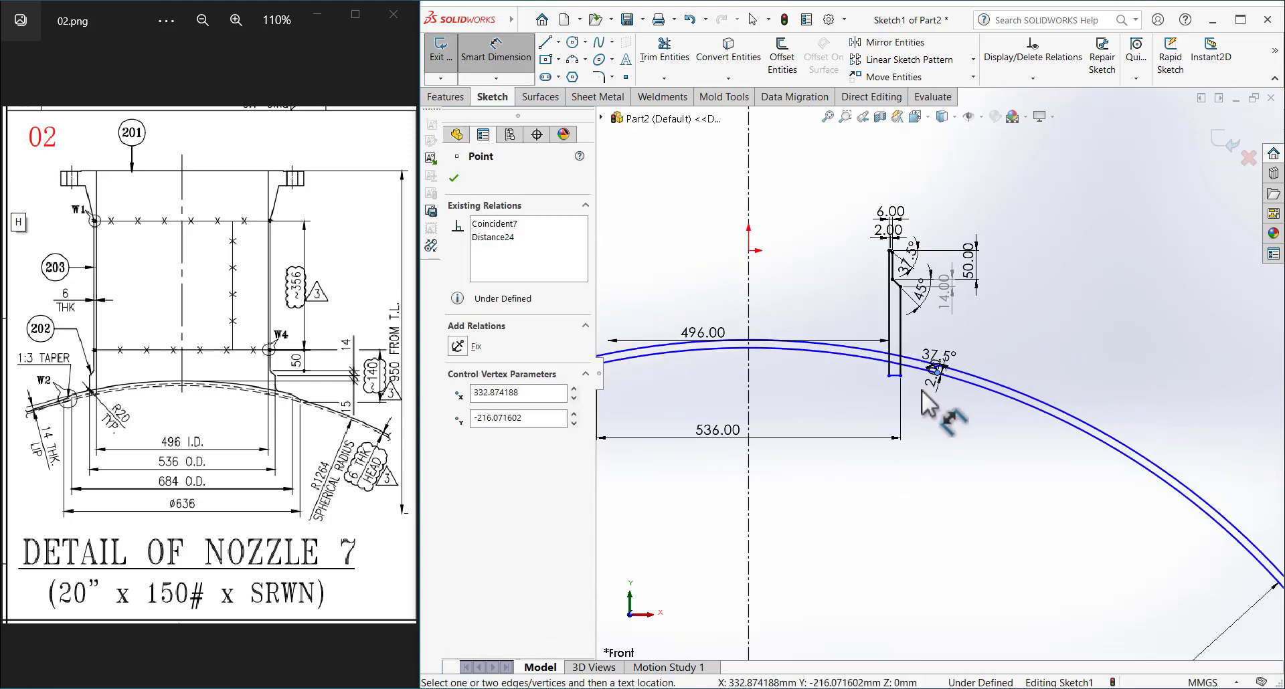
scroll(922, 402, up, 1)
click(780, 408)
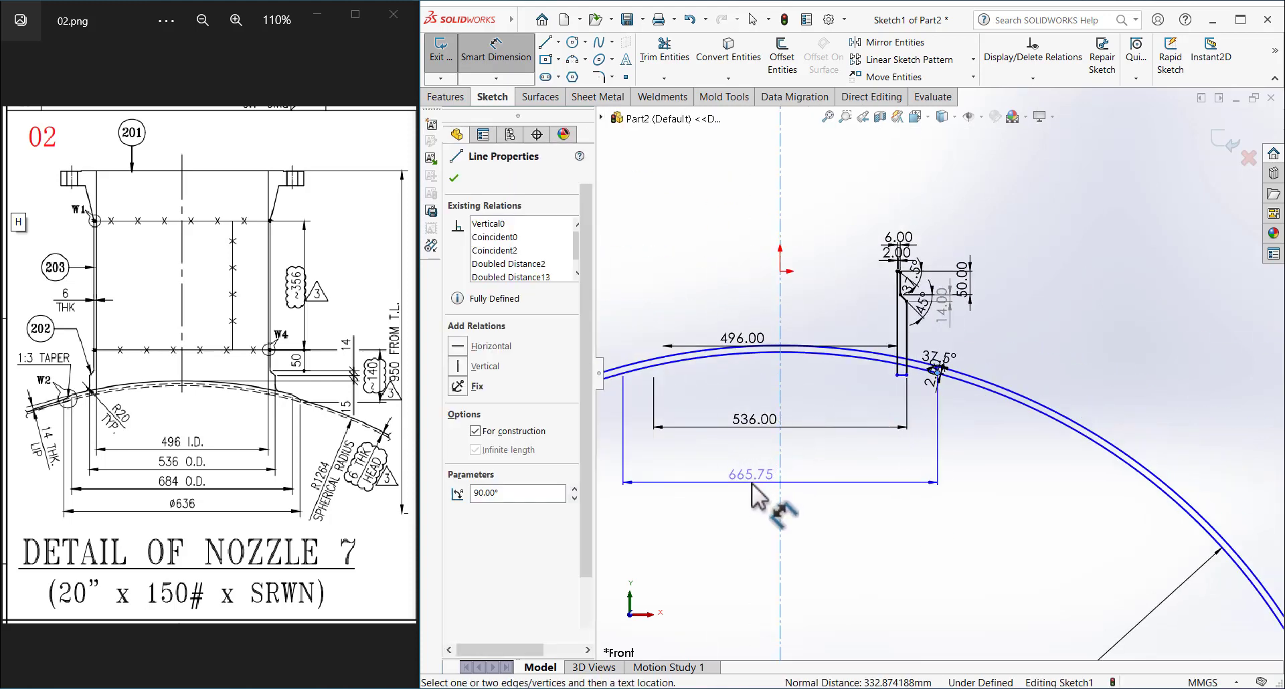
click(752, 483)
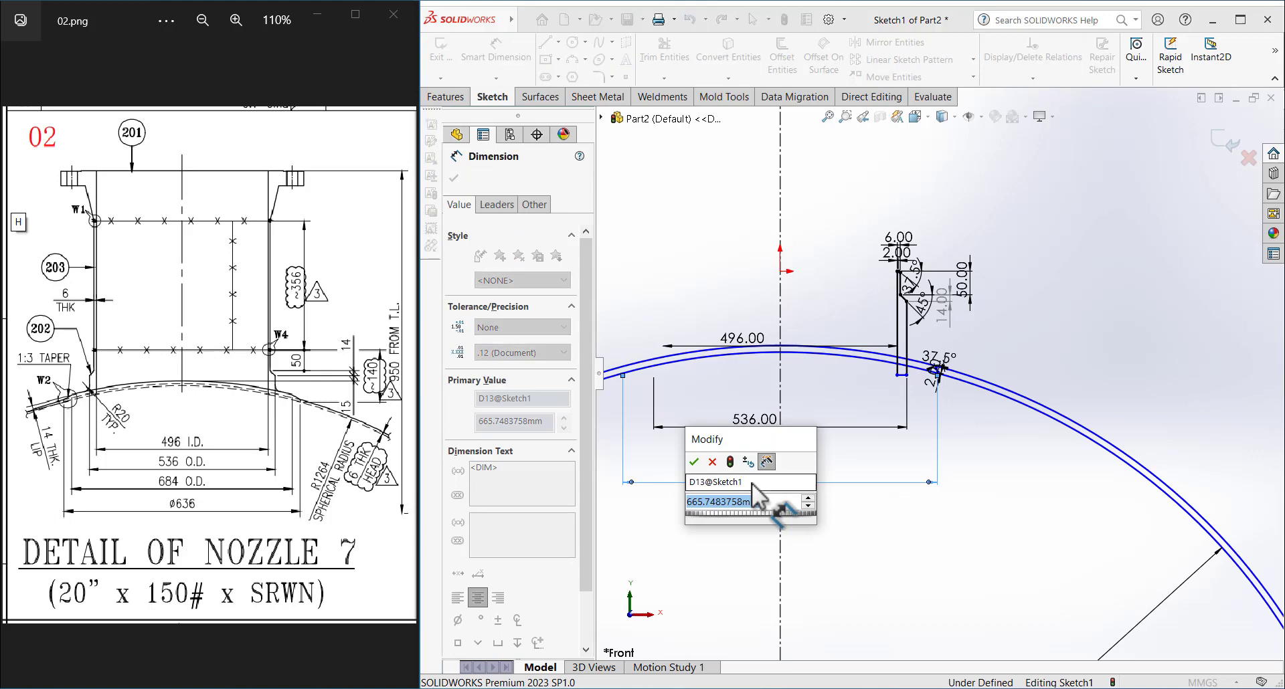
text(636)
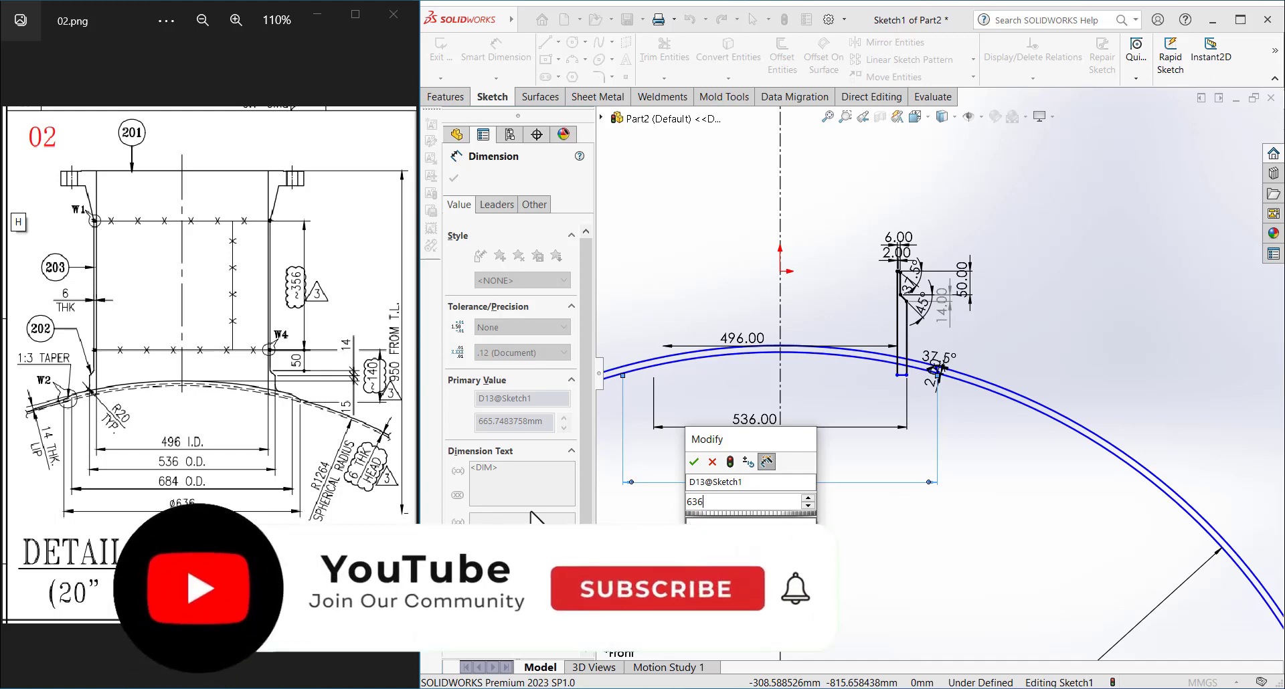
key(Return)
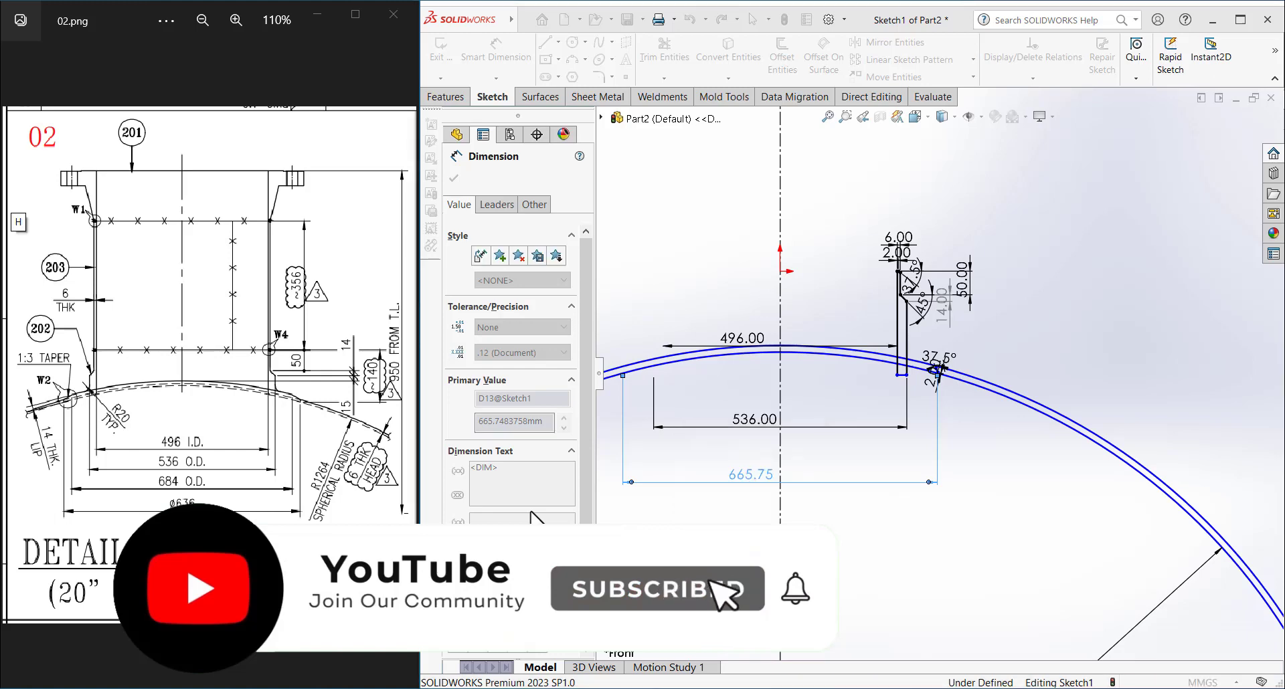
- Draw a line from the 37.5° bevel corner up to the upper shell line
scroll(927, 368, down, 5)
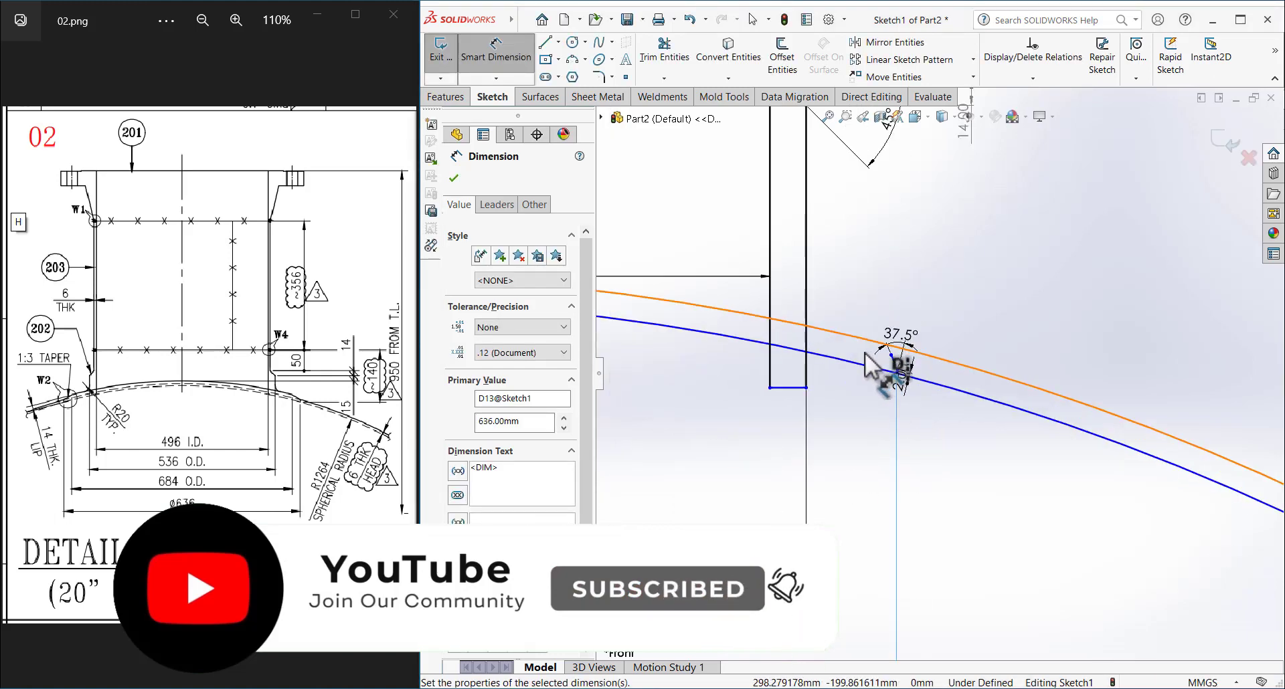
scroll(880, 362, down, 3)
click(914, 502)
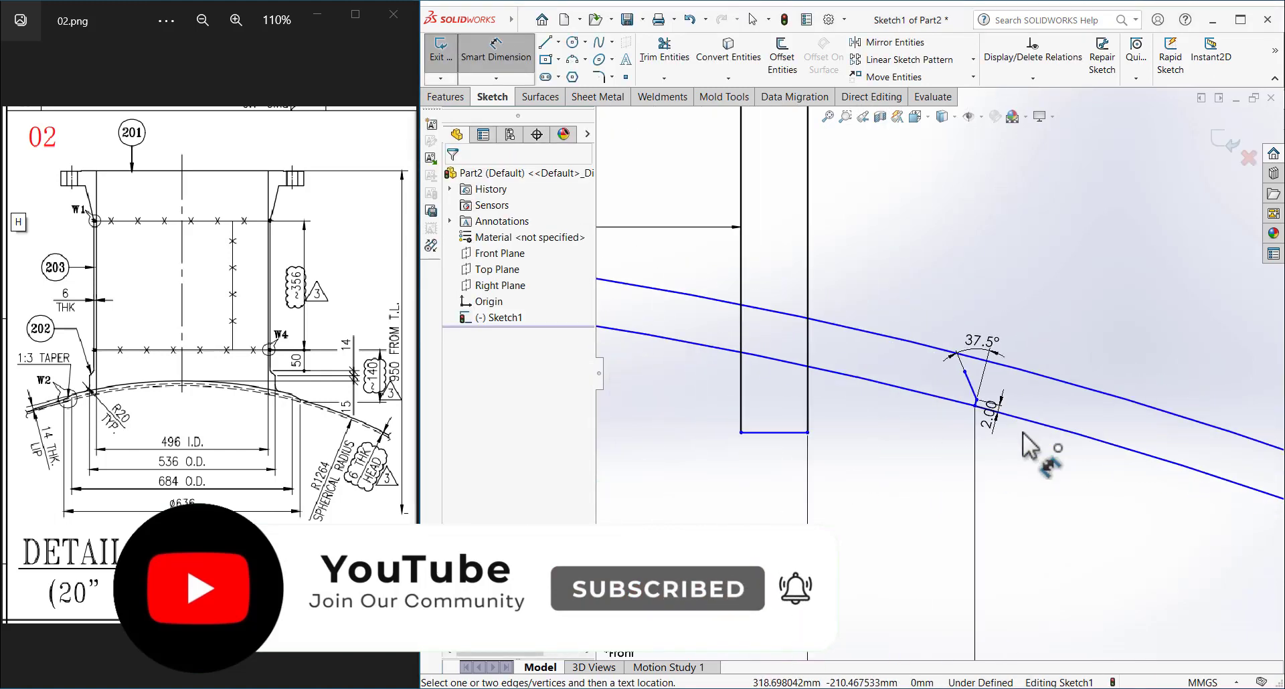
ctrl+middle_drag(989, 422, 886, 395)
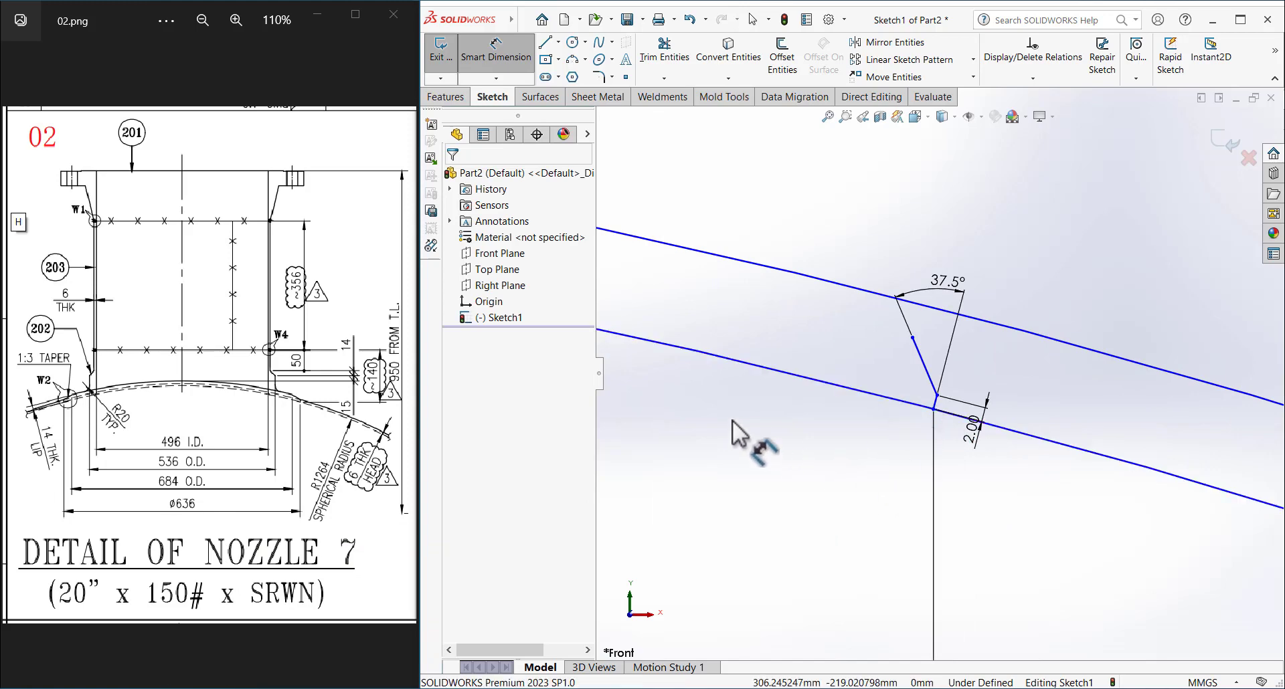
key(l)
click(912, 337)
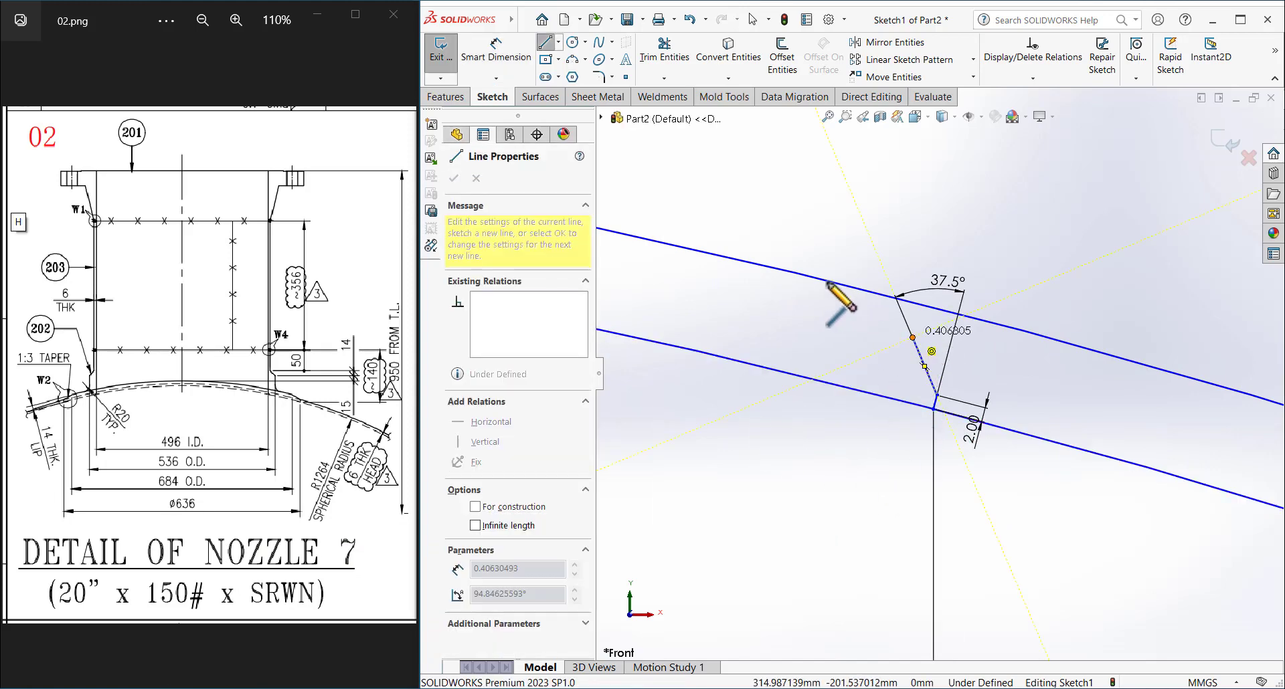
click(776, 267)
key(Escape)
ctrl+middle_drag(917, 270, 860, 307)
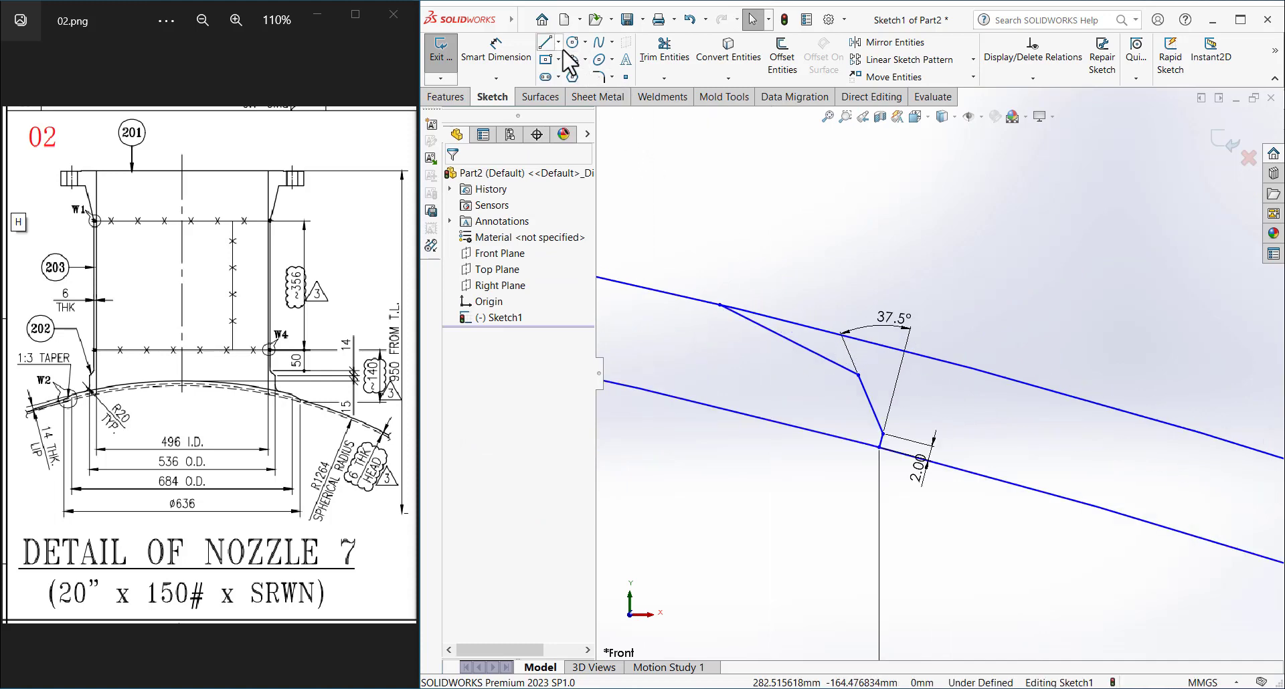
- Place a sketch point and make it coincident with the upper shell line
click(626, 77)
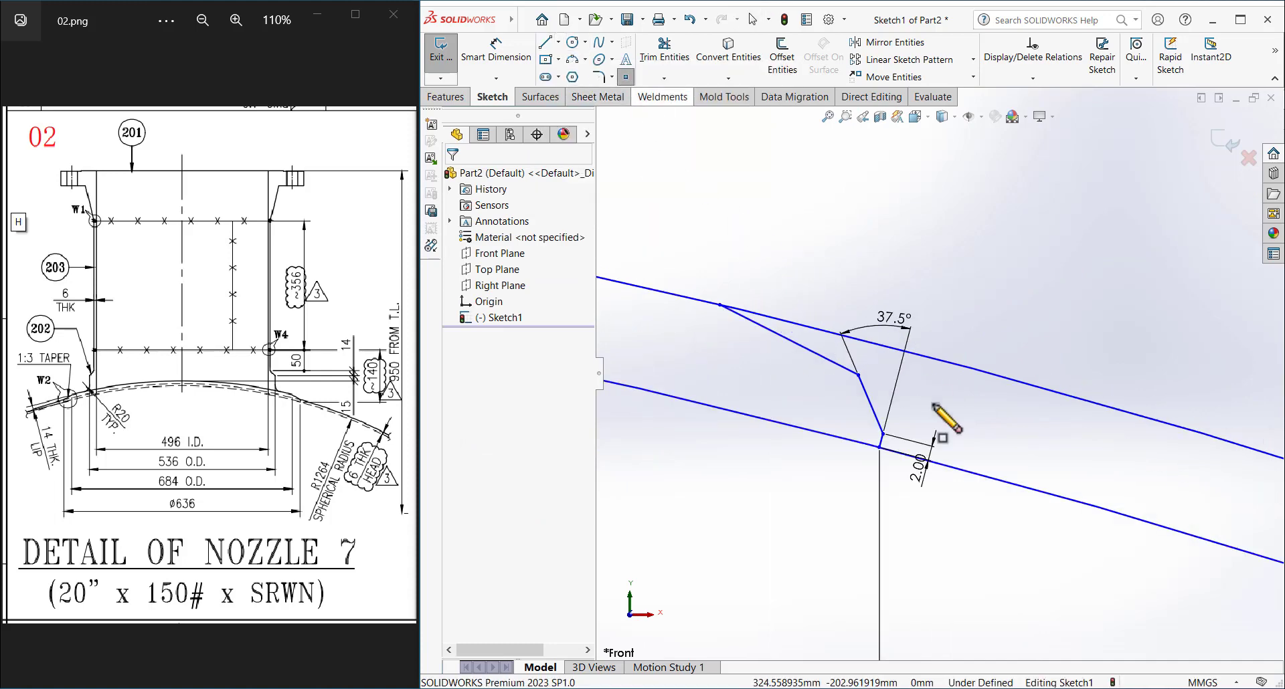
click(909, 351)
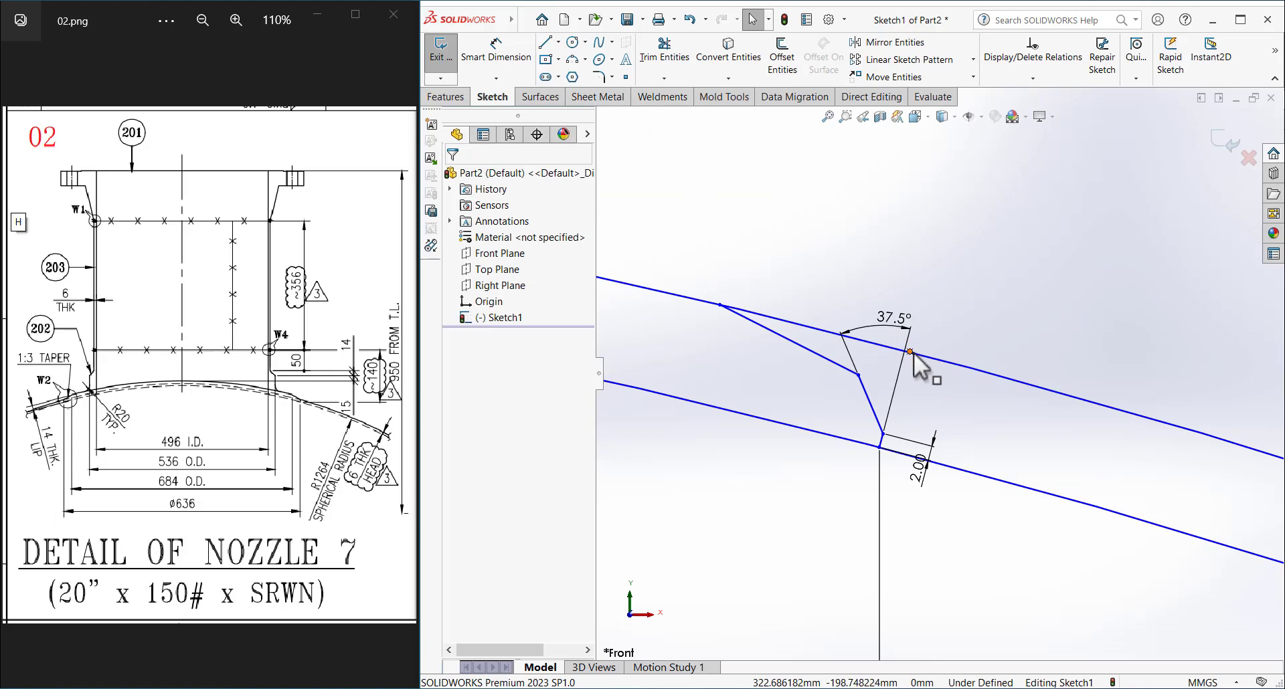
ctrl+click(880, 529)
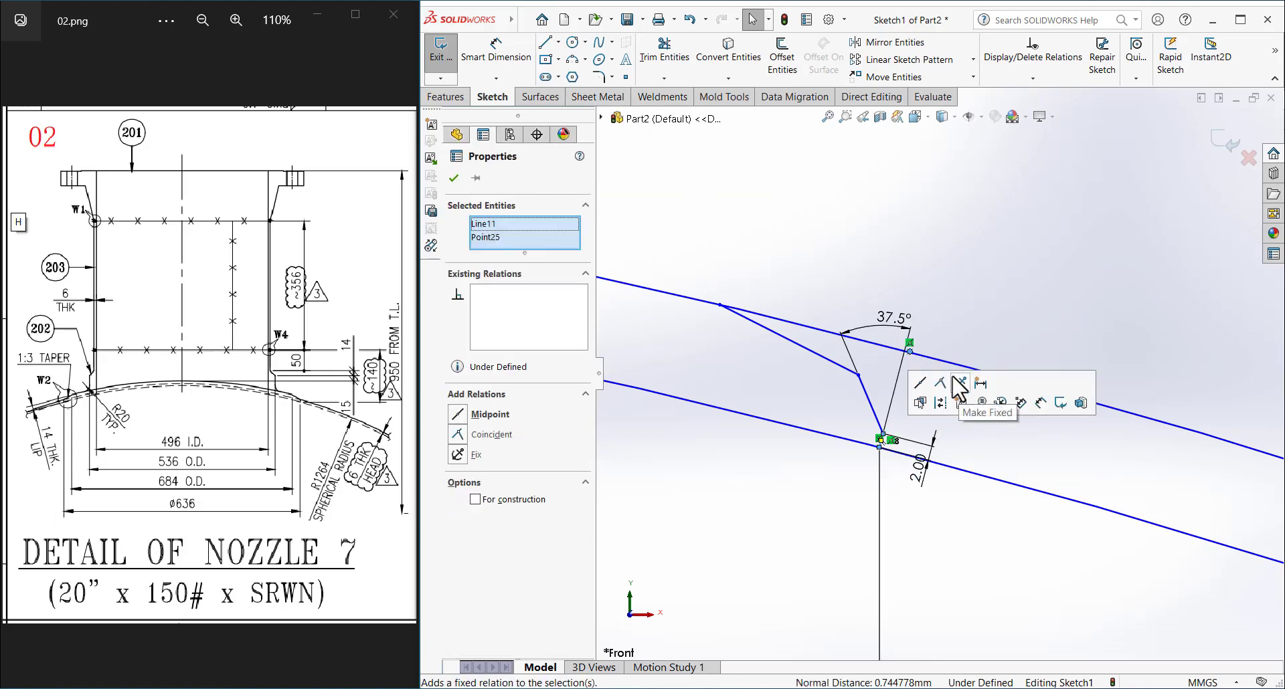
click(944, 386)
click(981, 446)
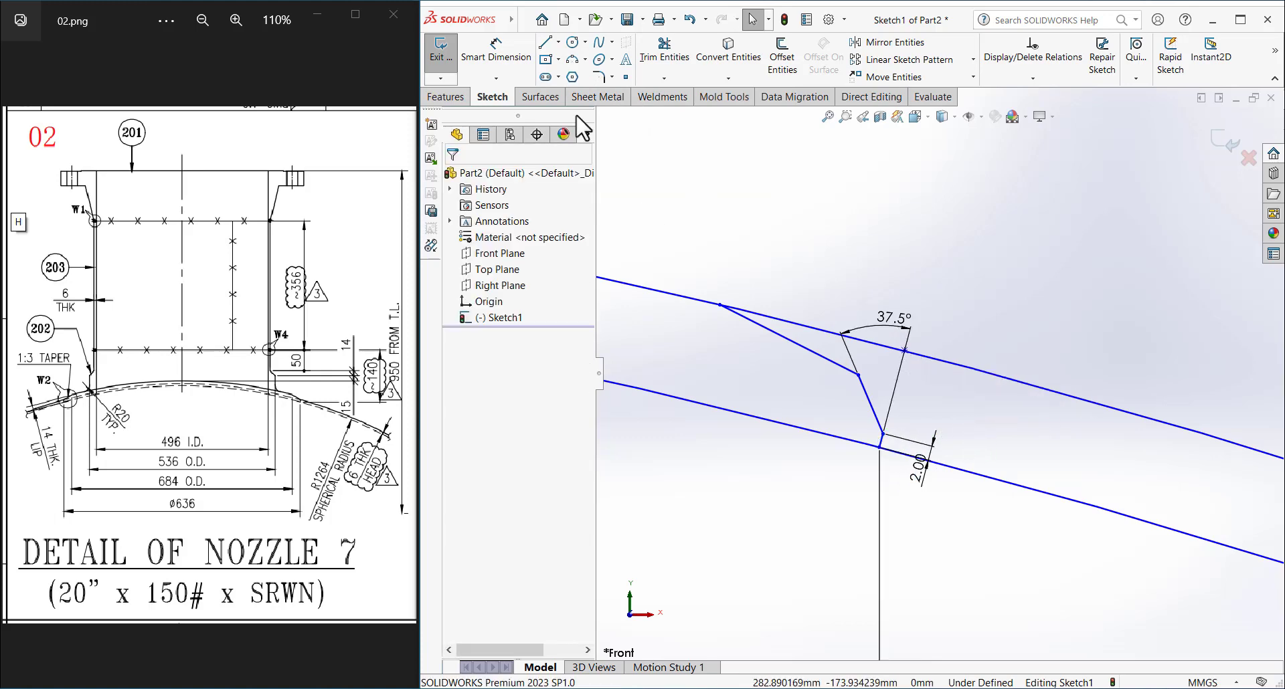
click(496, 50)
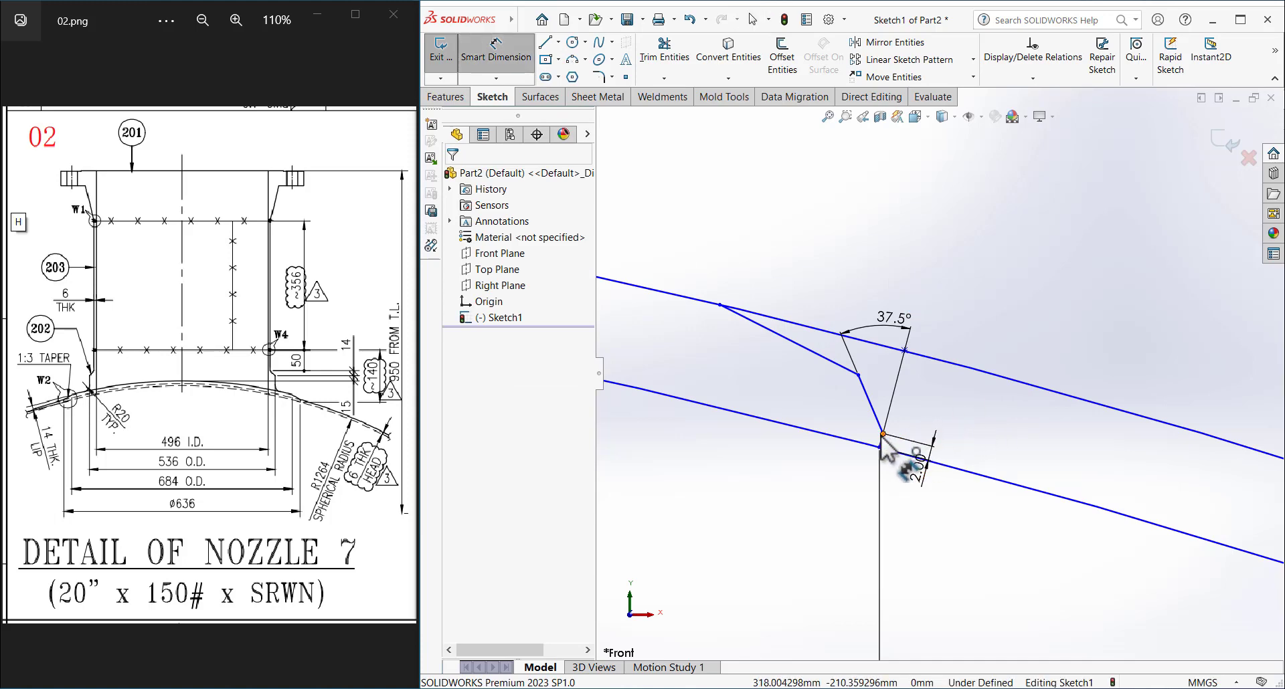
key(Escape)
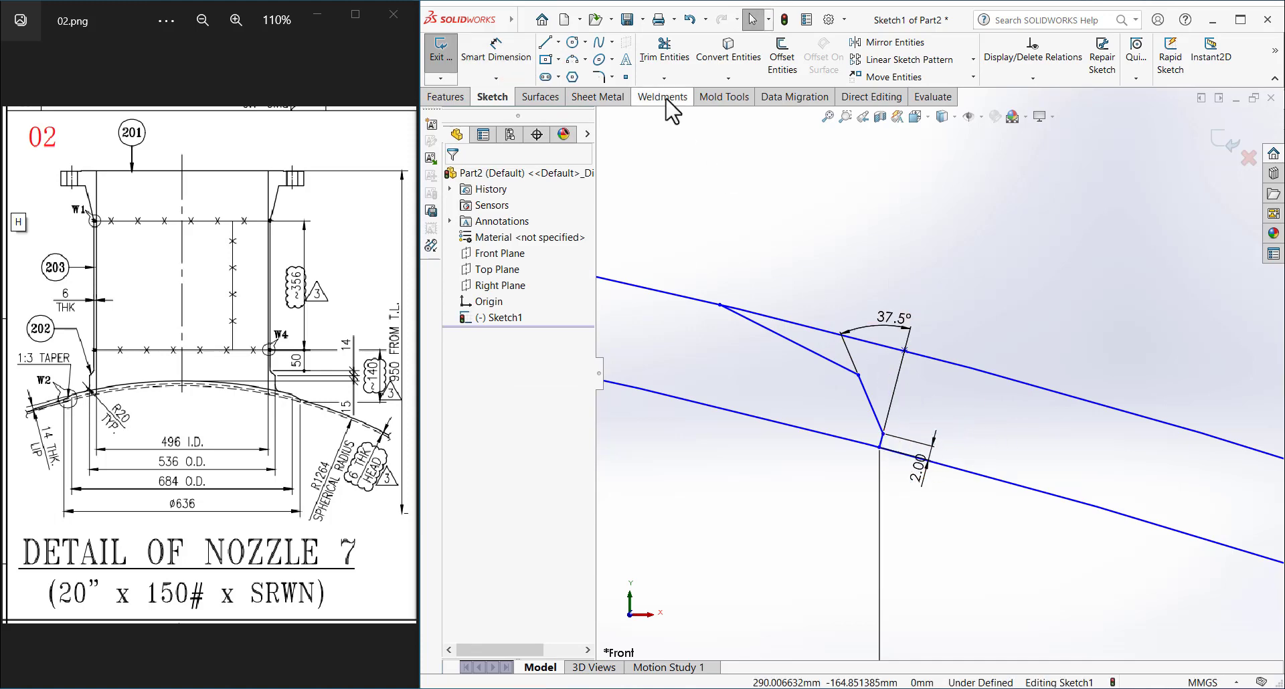
- Place a sketch point on the bevel leg and make it lie on the slanted line
click(625, 77)
click(895, 391)
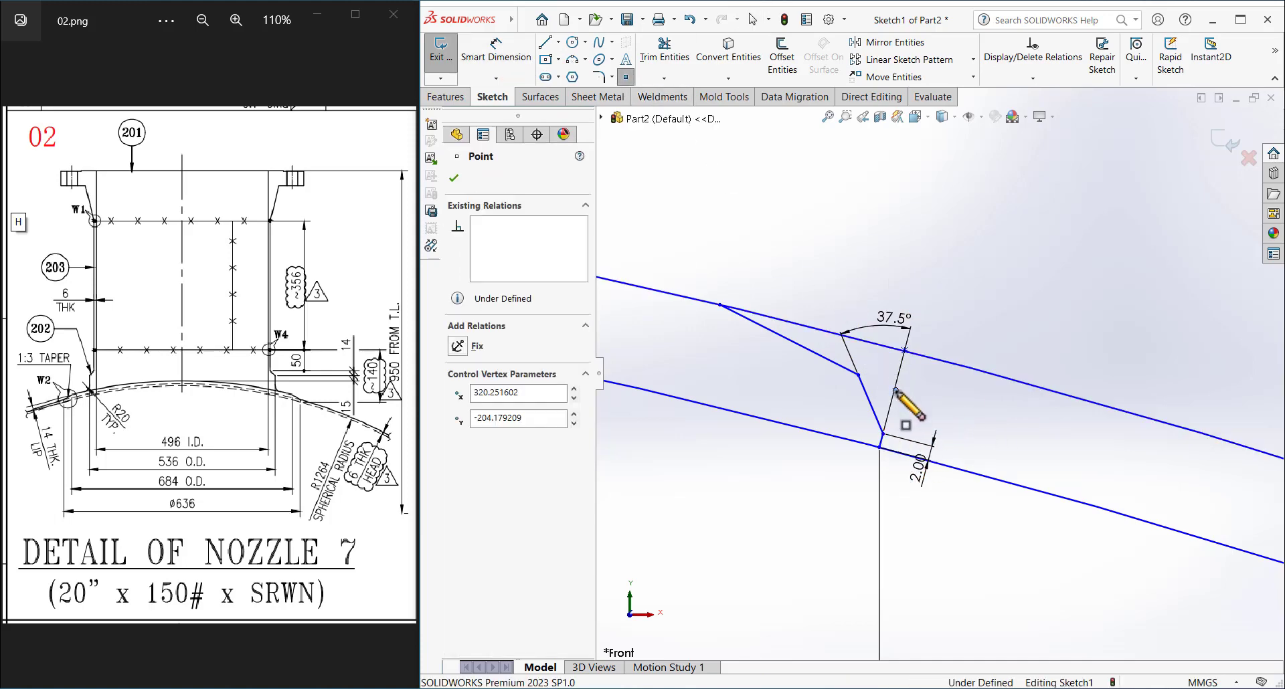
key(Escape)
click(895, 391)
scroll(887, 427, down, 5)
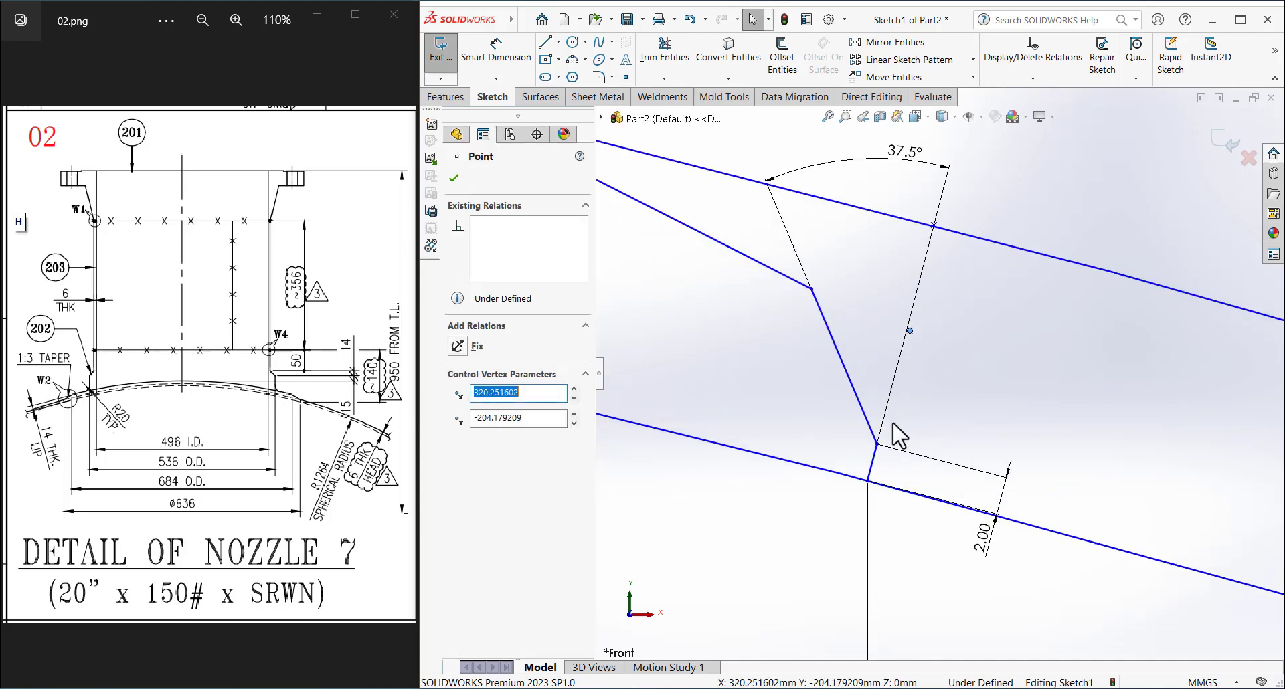
ctrl+click(872, 462)
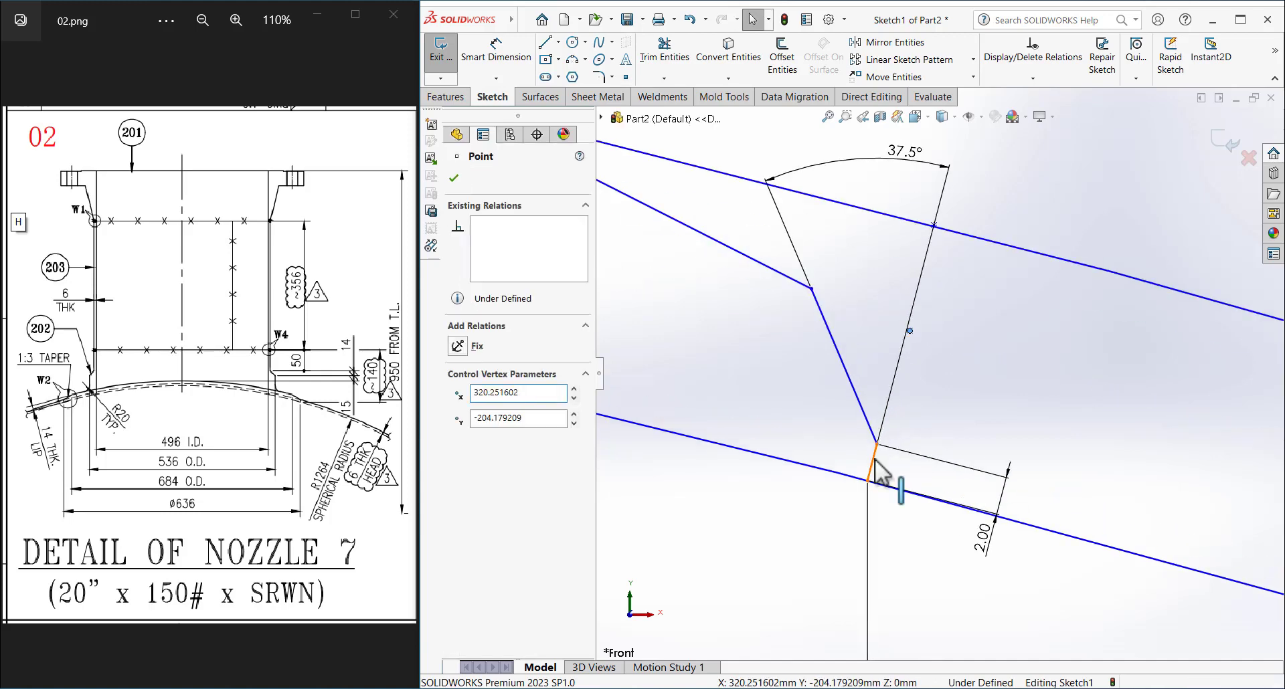
click(950, 343)
scroll(951, 343, up, 3)
click(850, 313)
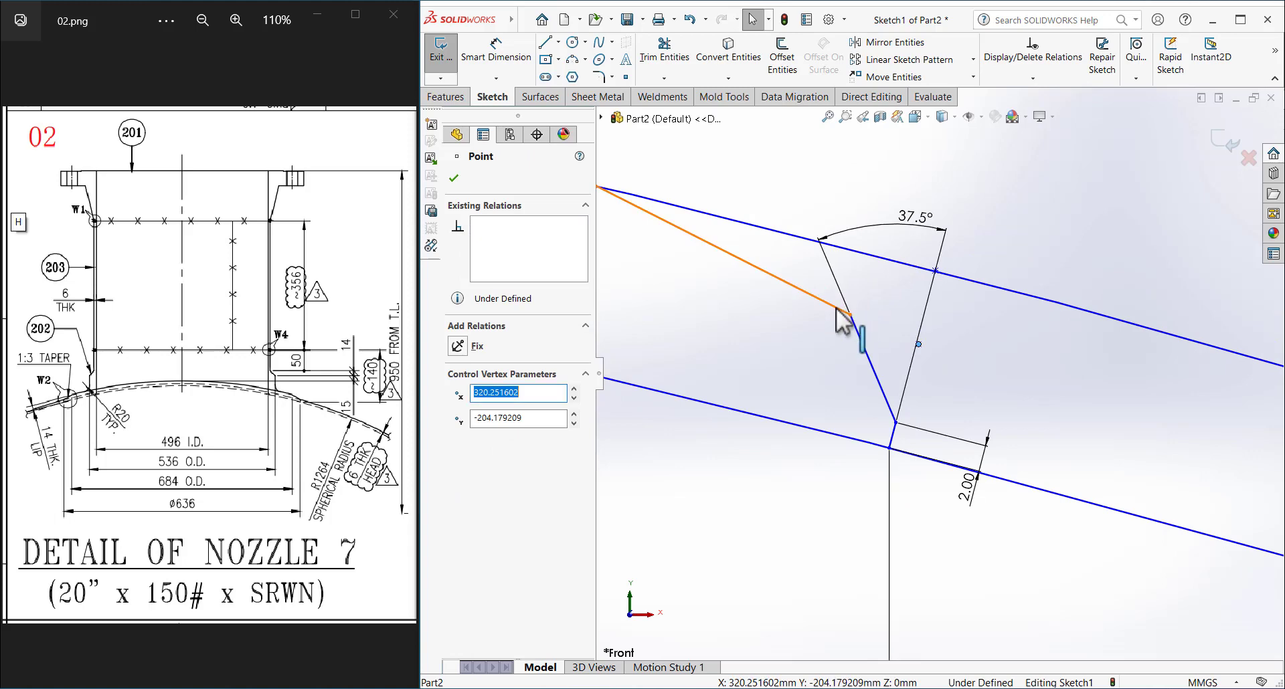
click(836, 308)
ctrl+click(850, 313)
click(973, 371)
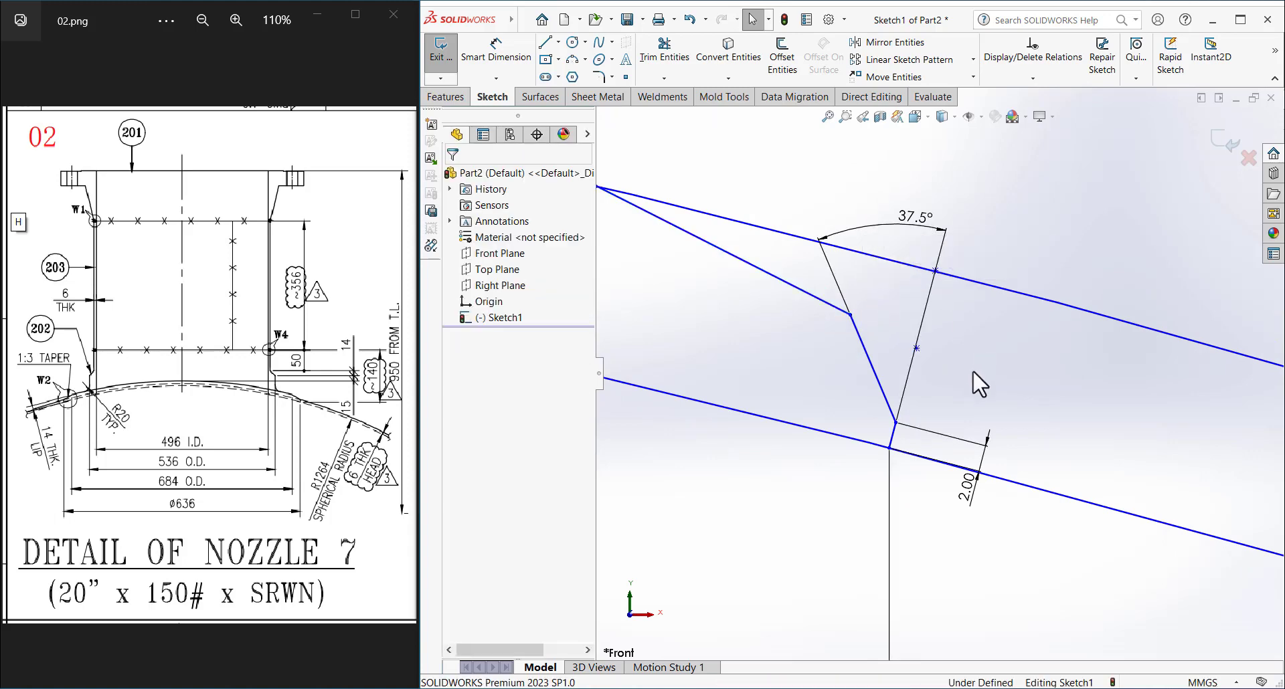
- Add an 8 mm distance from the bevel corner and a 6 mm point-to-point distance
click(495, 50)
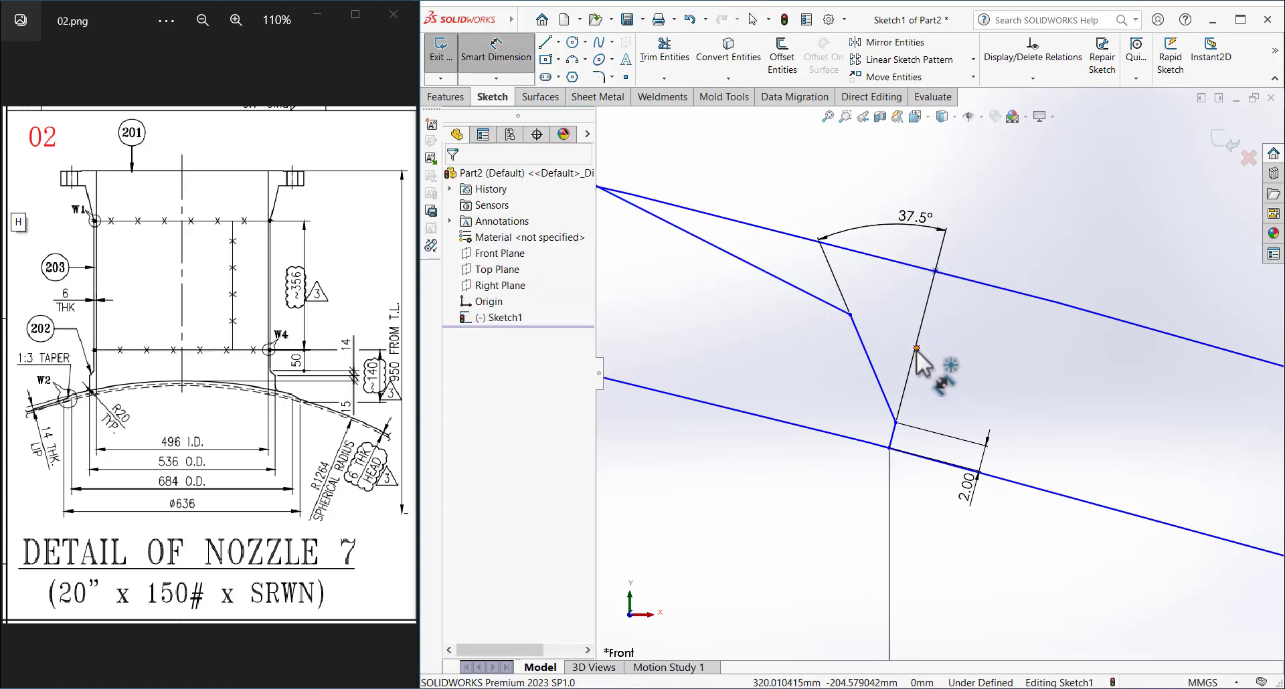
click(916, 348)
click(935, 270)
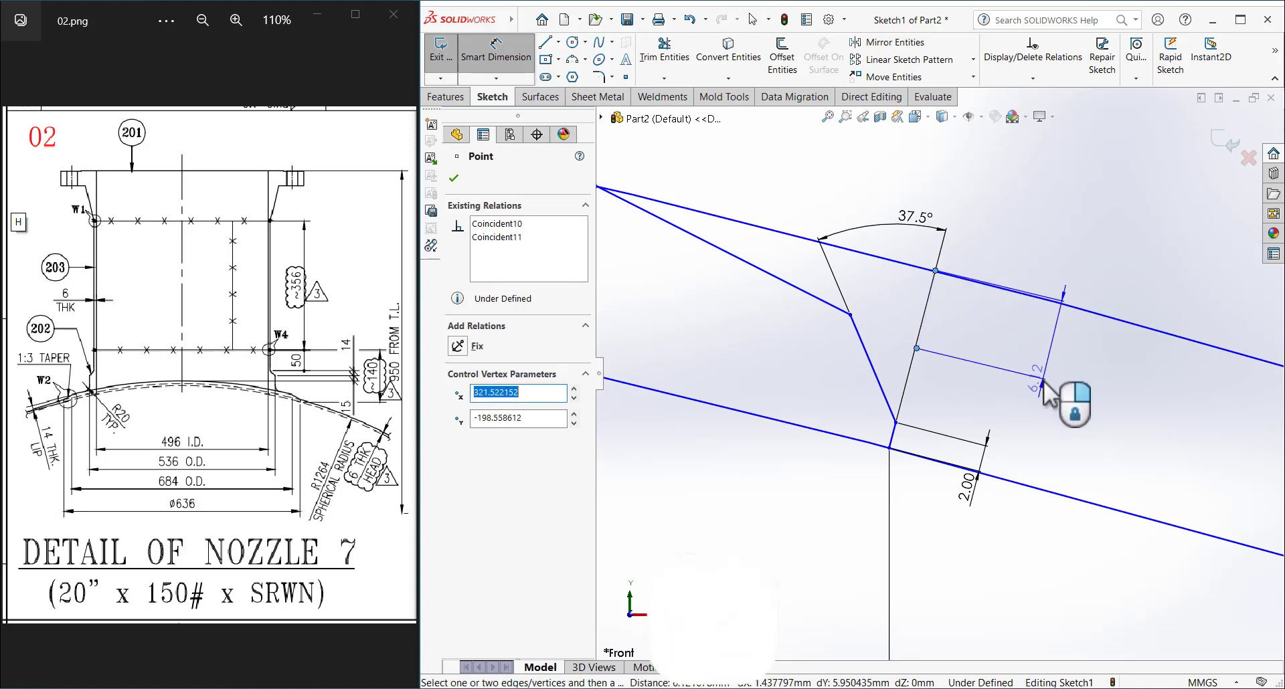
key(Escape)
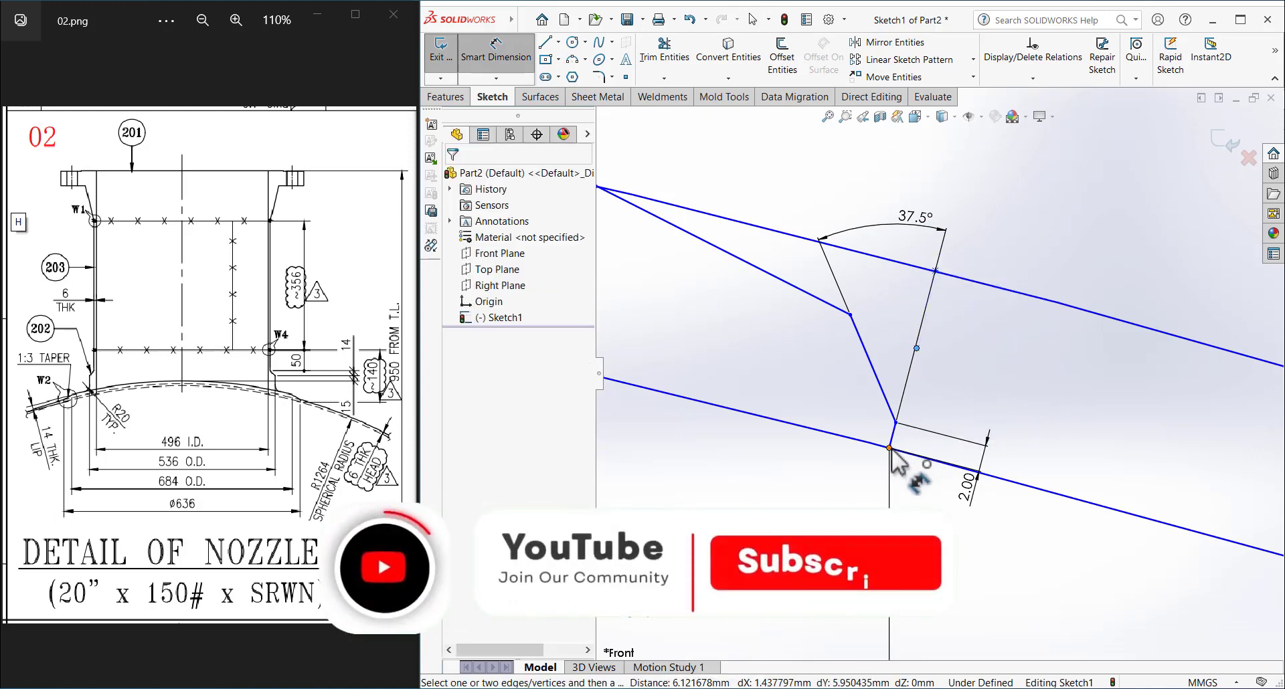
click(890, 448)
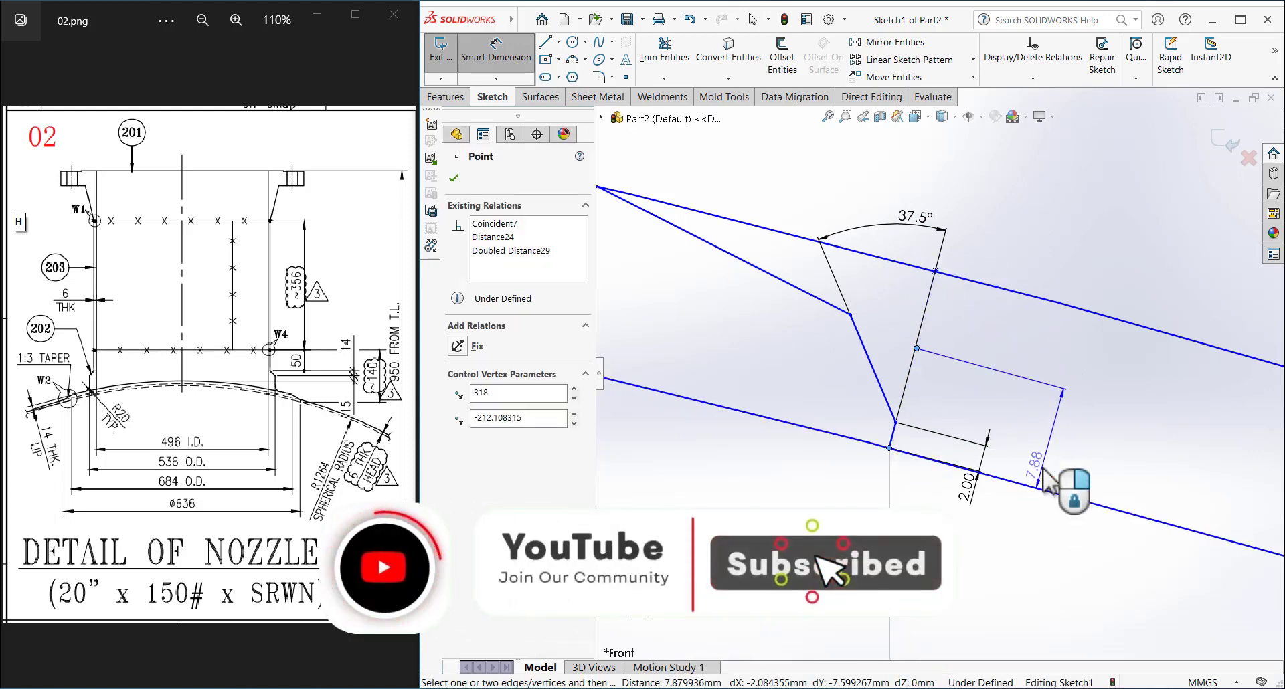
click(1042, 467)
text(8)
key(Return)
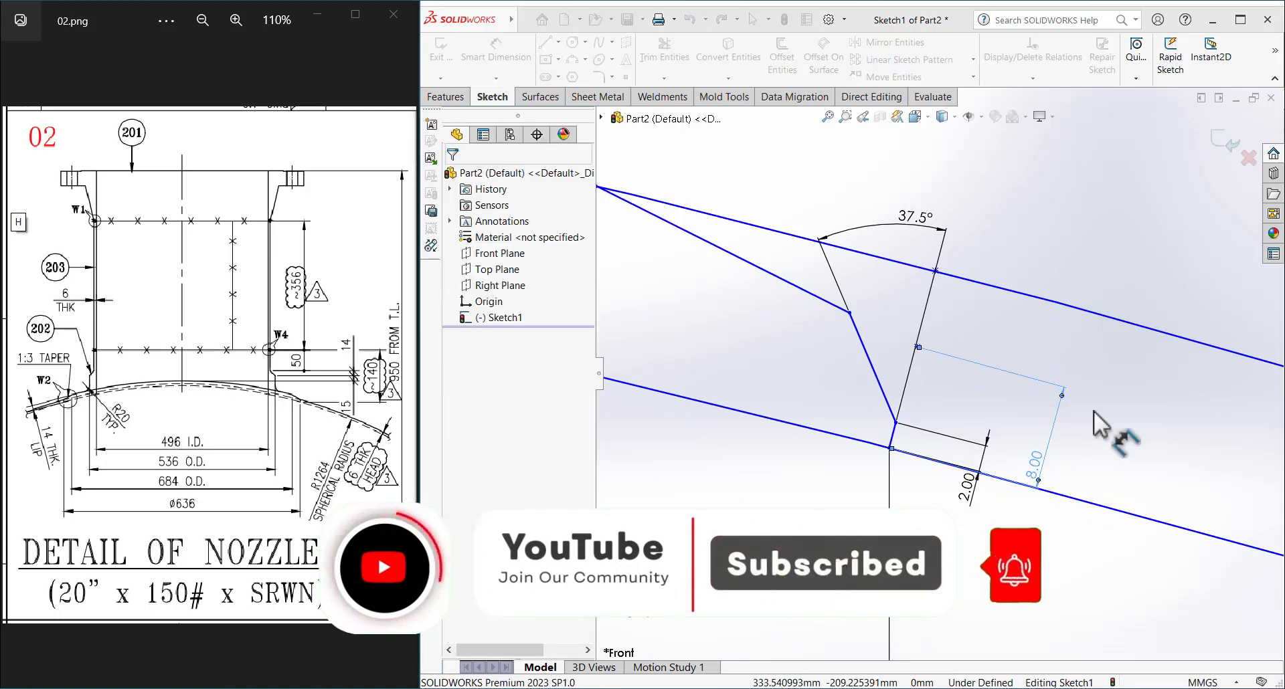
click(917, 347)
click(935, 271)
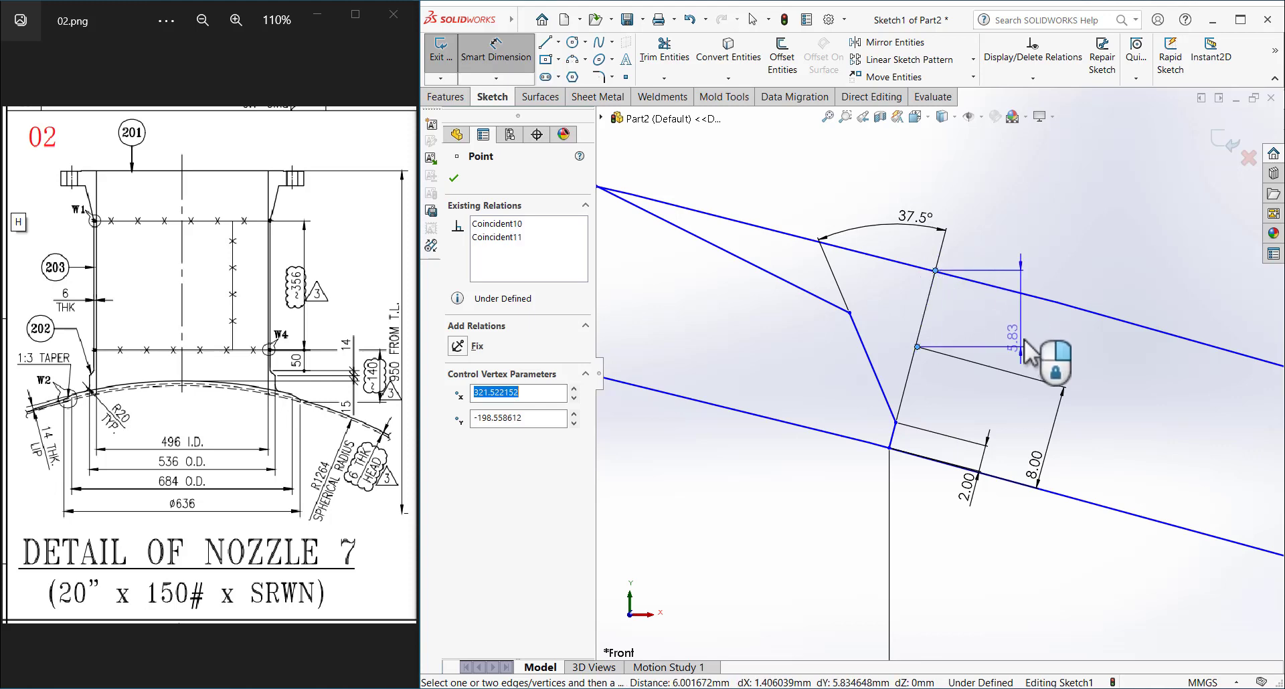
click(1132, 444)
click(1074, 404)
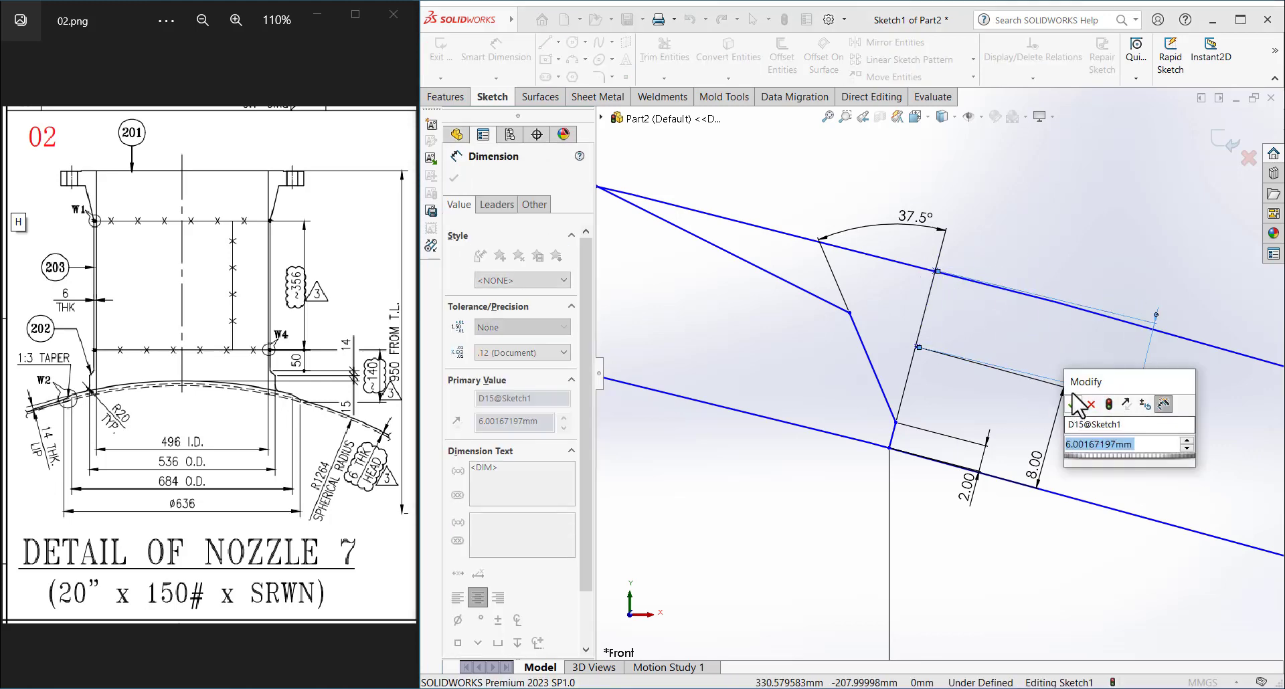
key(Escape)
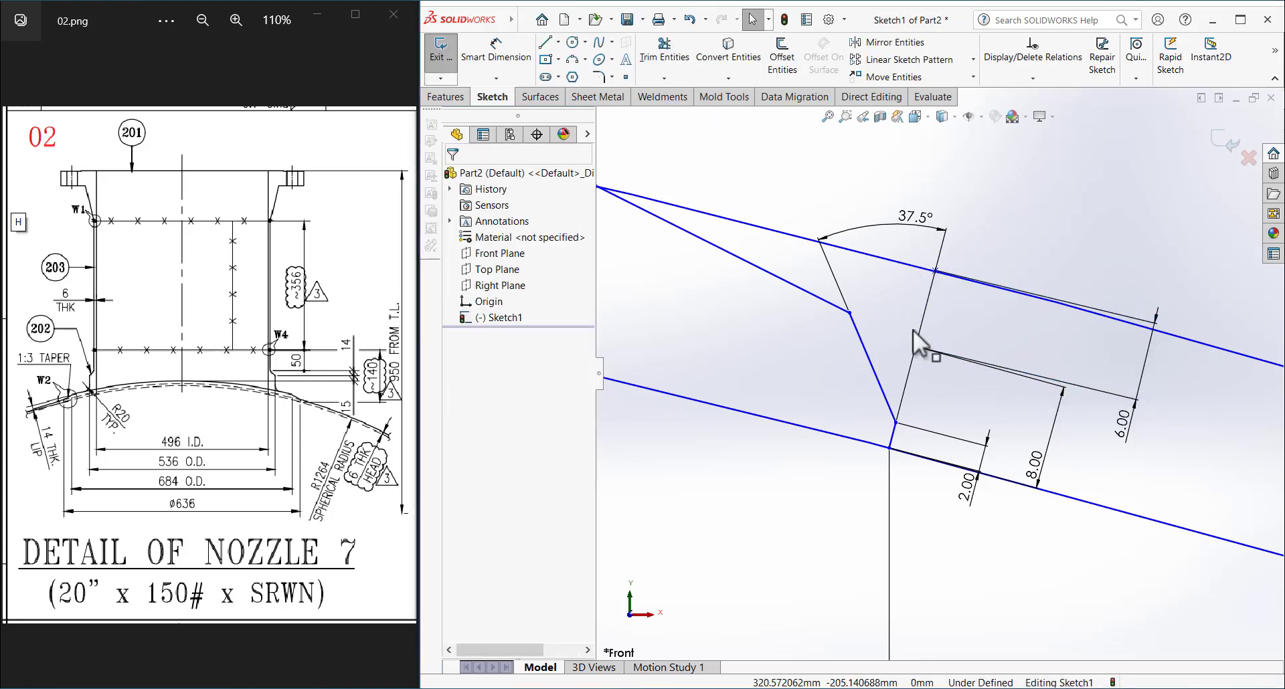
- Relate the sketch point to the short line, undoing the conflicting relation
scroll(924, 348, up, 4)
click(922, 381)
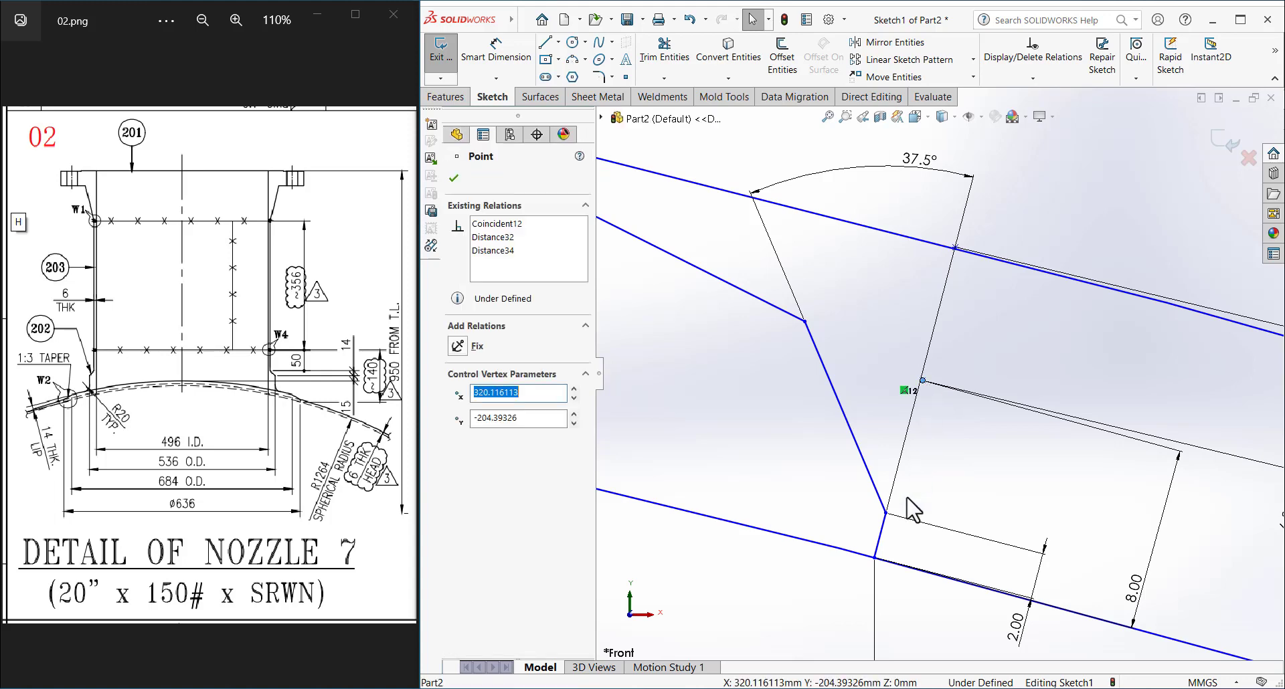
ctrl+click(881, 534)
click(944, 461)
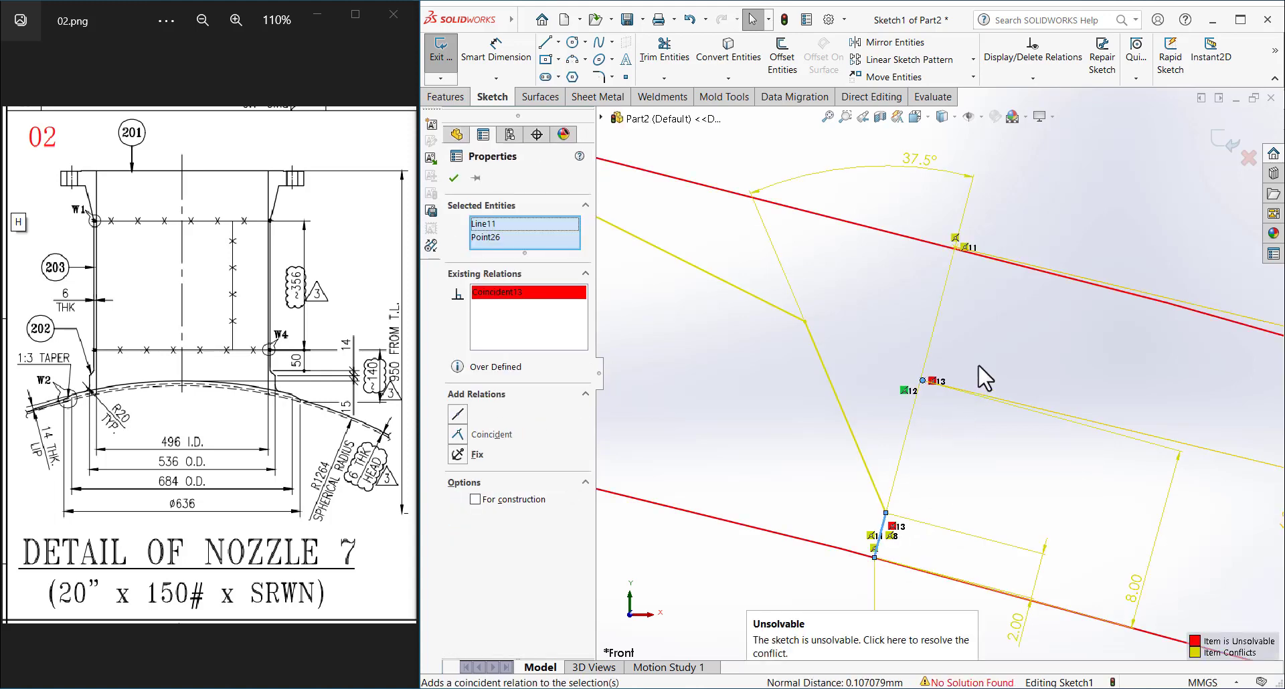
key(ctrl+z)
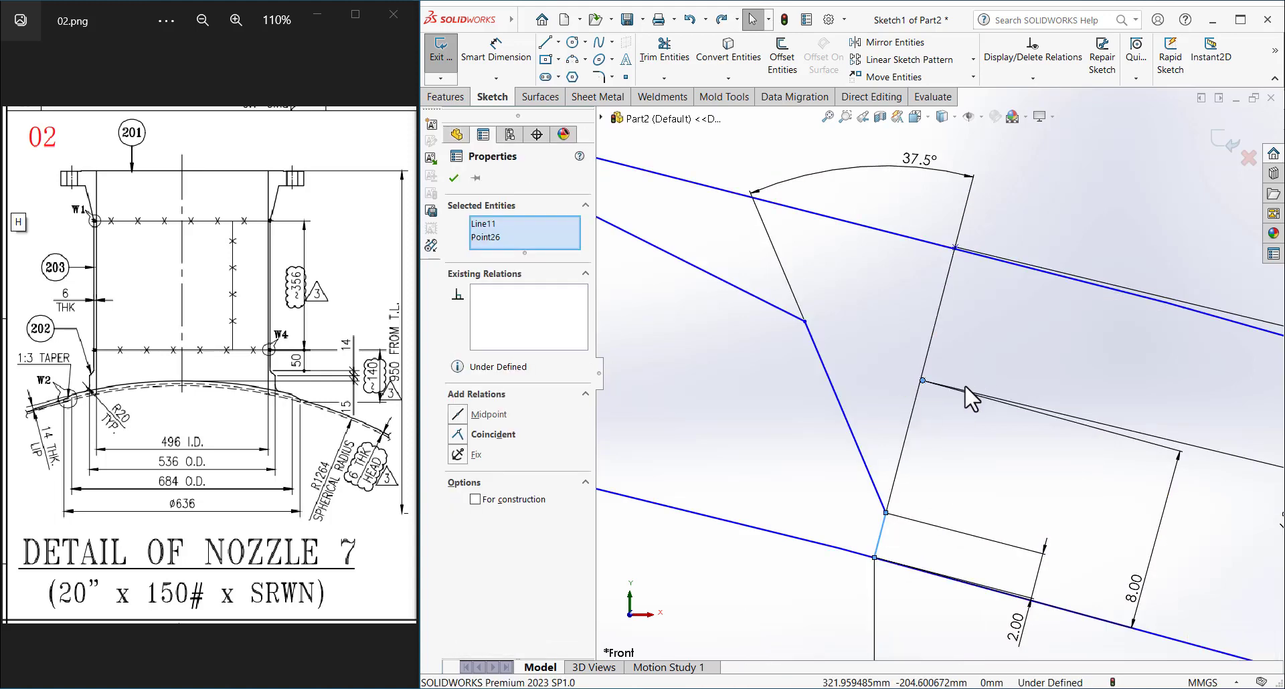
key(Escape)
scroll(931, 390, up, 2)
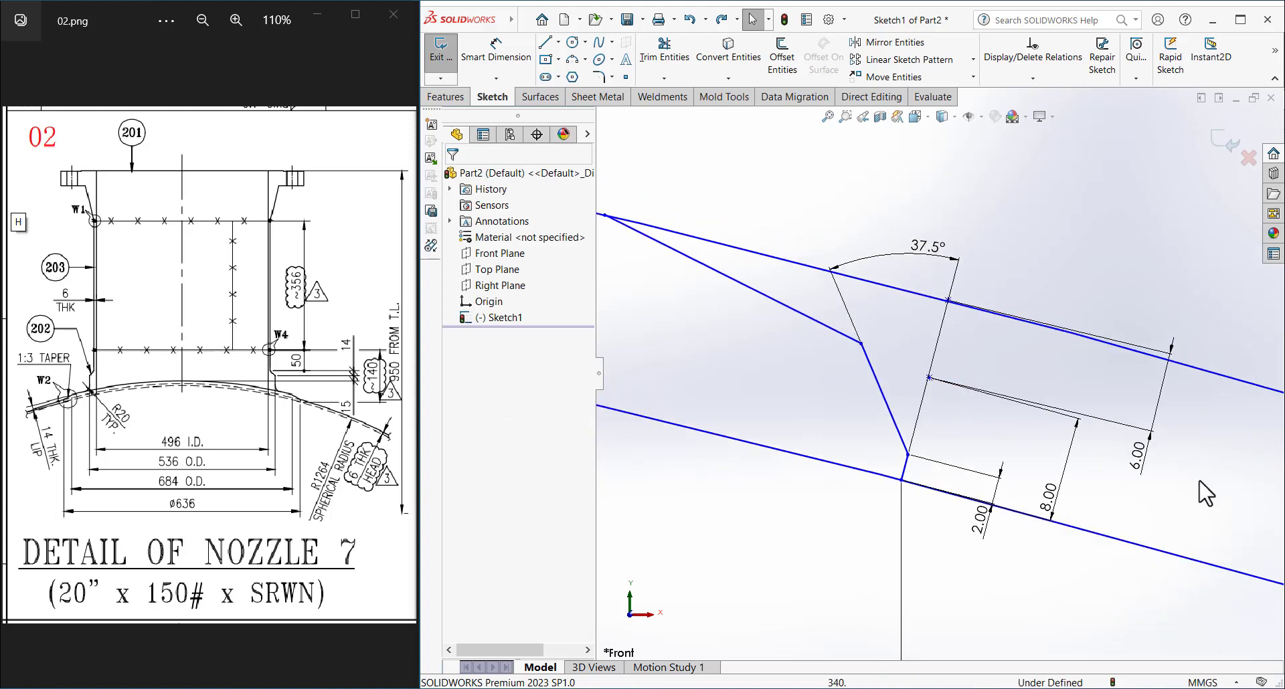
click(1142, 454)
key(Escape)
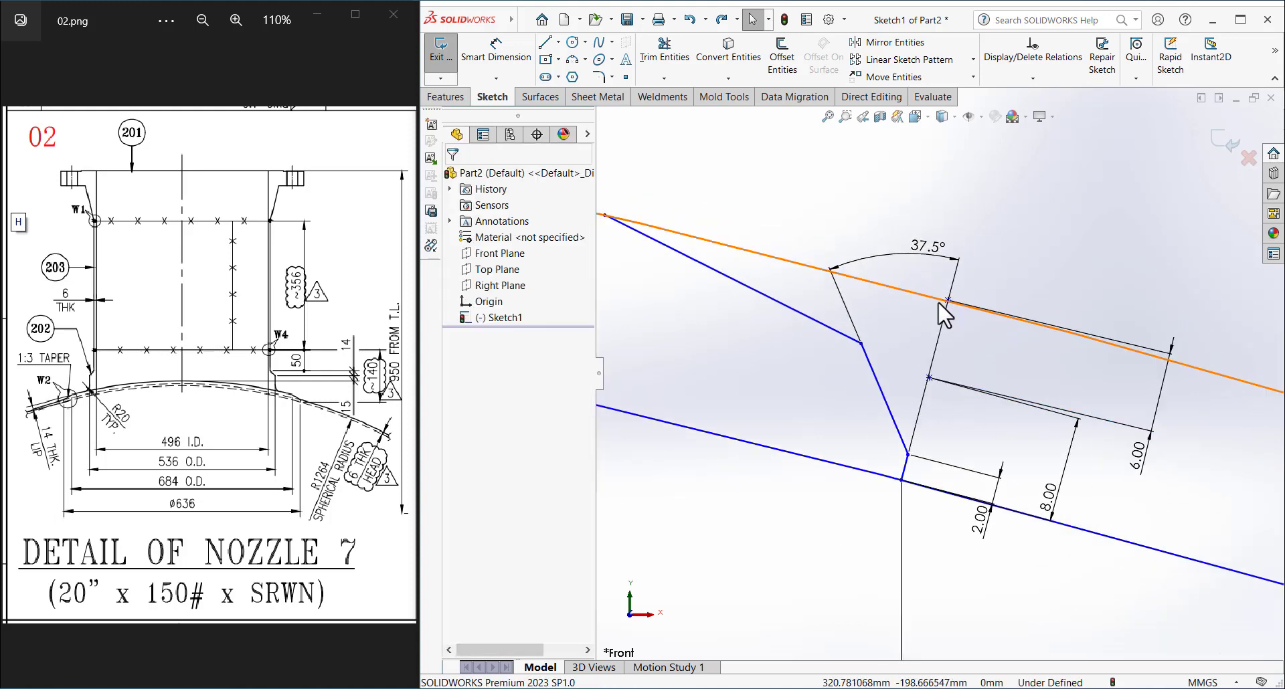
click(949, 300)
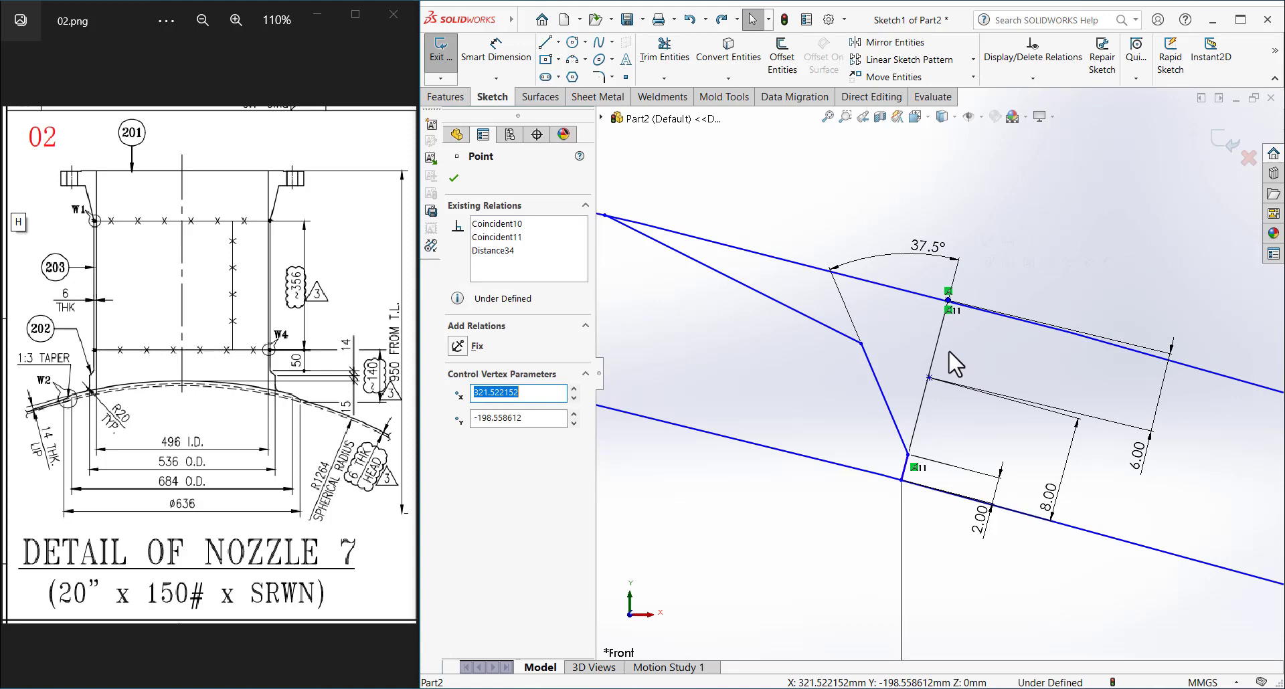
ctrl+click(928, 389)
click(1001, 435)
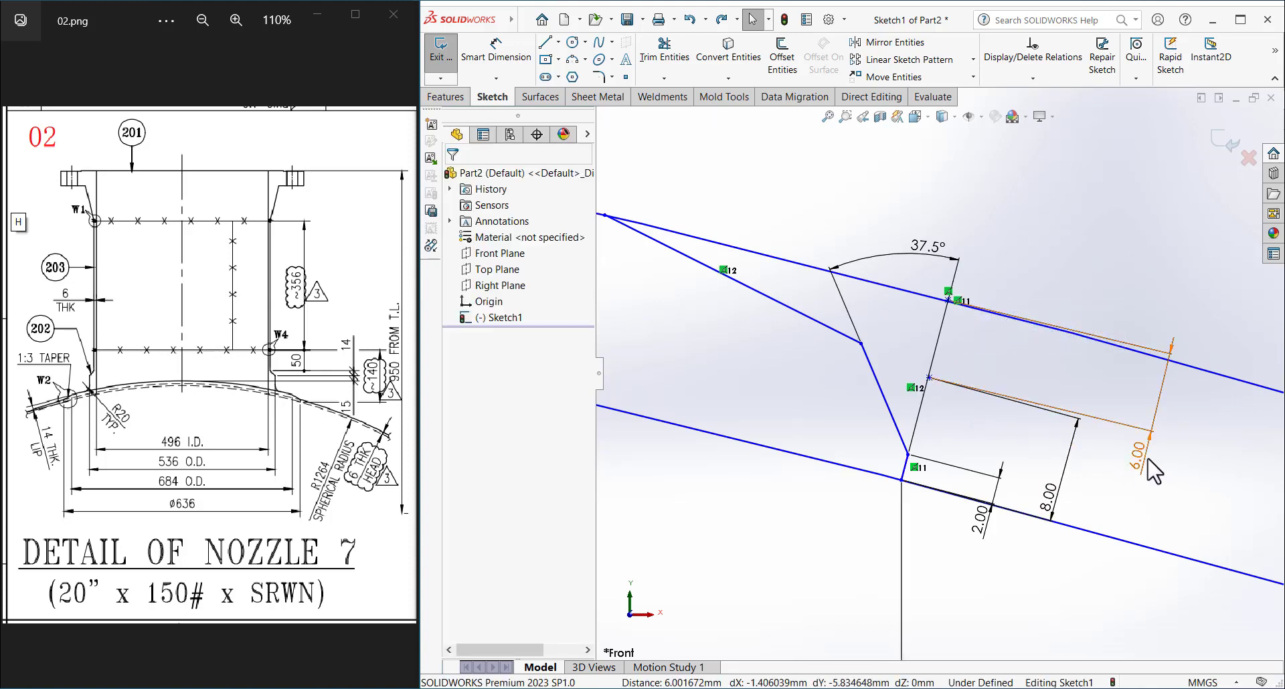
click(1139, 459)
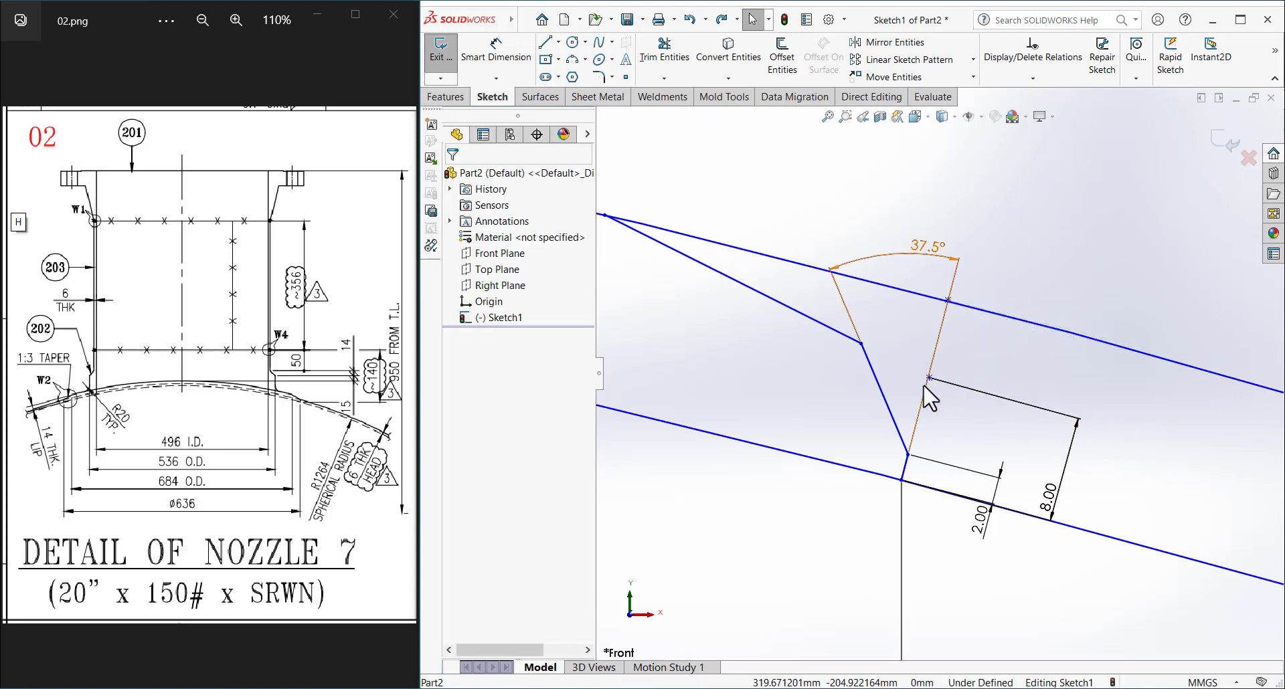
- Make the bevel point coincident with the short line and dimension it 6.00 from the upper line
mouse_move(948, 300)
mouse_down()
mouse_move(1005, 332)
mouse_move(969, 308)
mouse_up()
drag(928, 386, 937, 410)
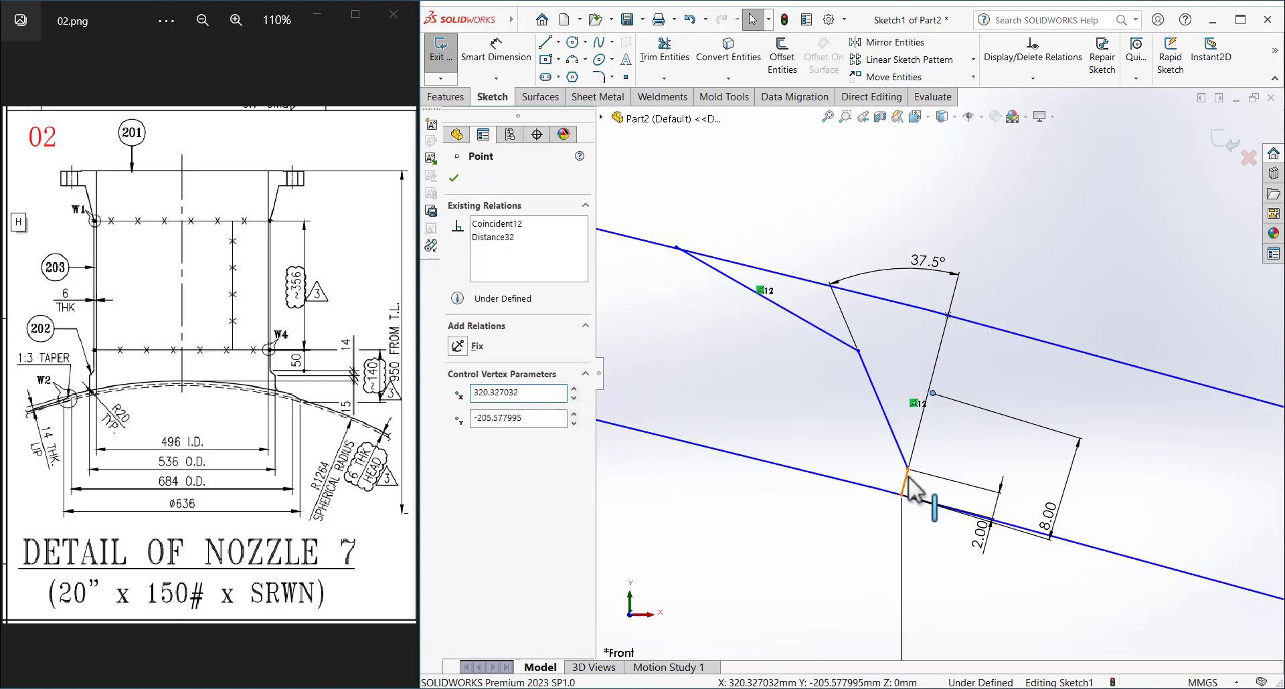
ctrl+click(908, 476)
click(967, 416)
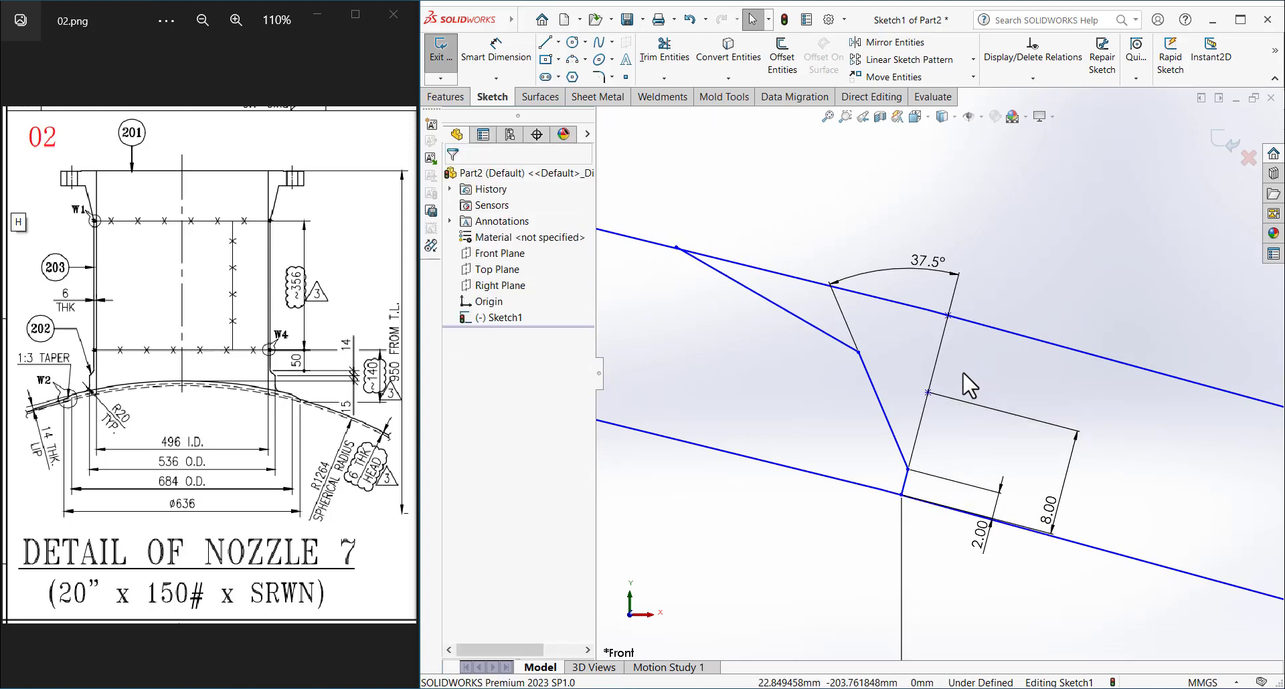
right_drag(1009, 394, 990, 359)
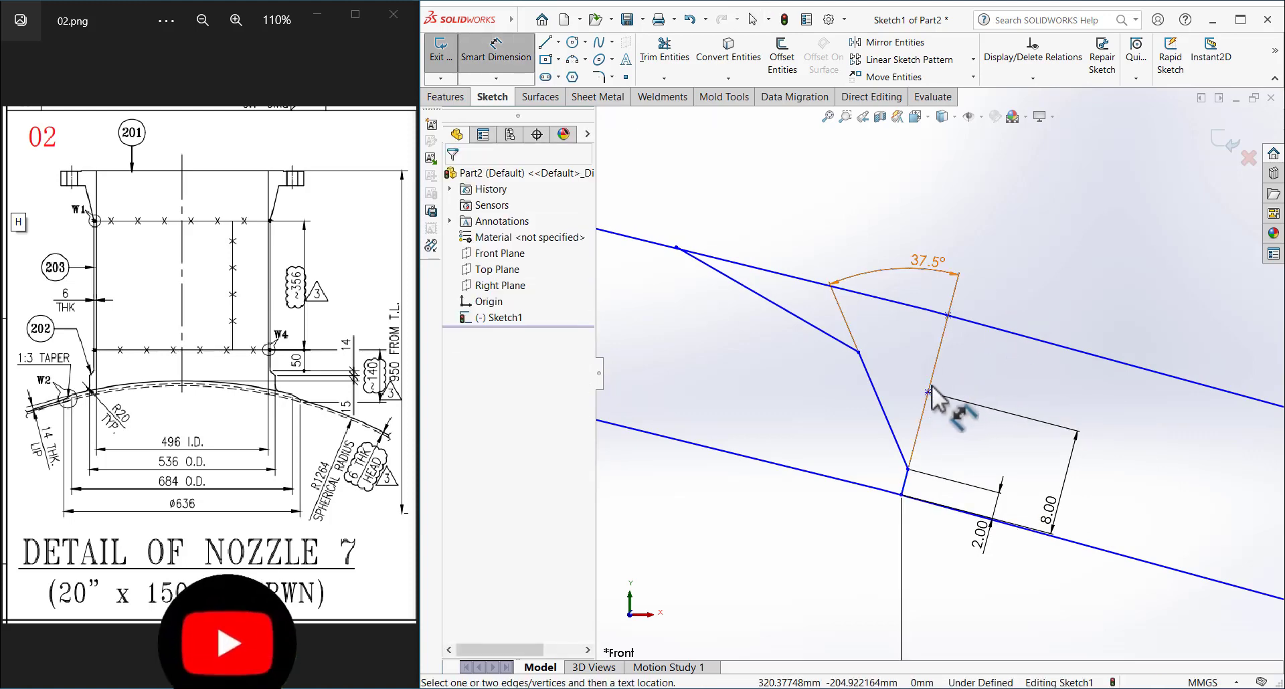
click(927, 392)
click(972, 324)
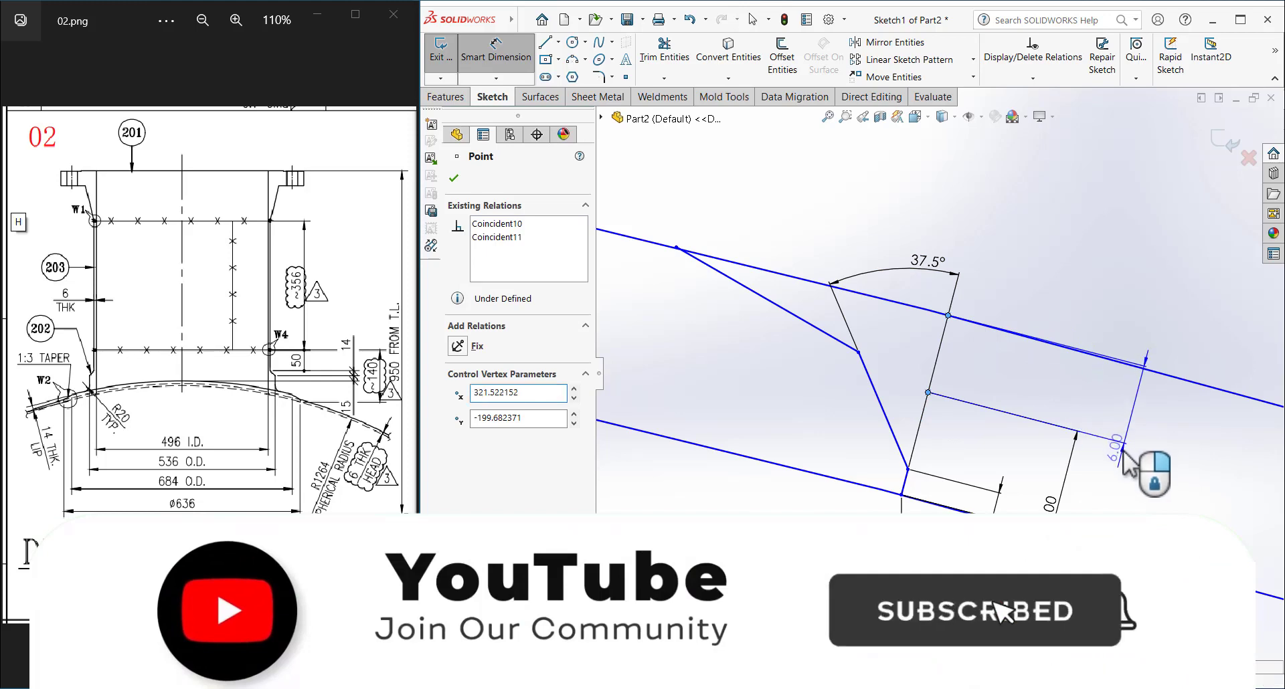
click(1111, 427)
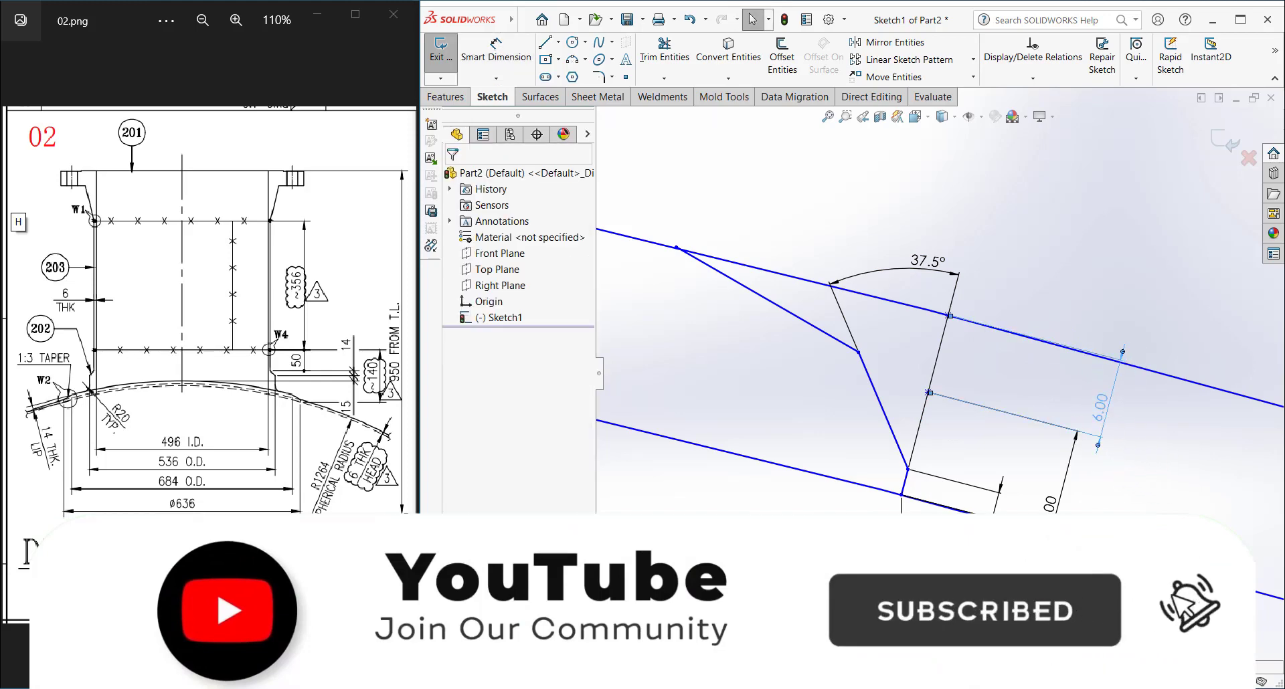
key(Escape)
click(965, 370)
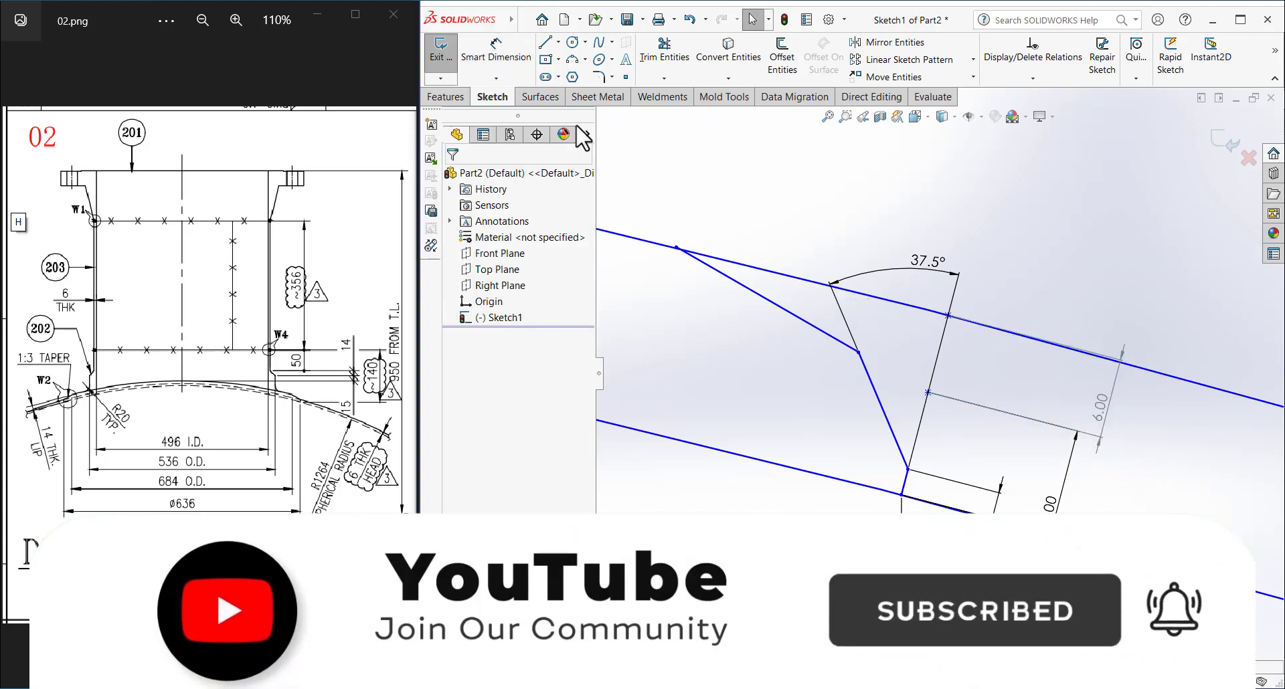
- Dimension the weld bevel from the bevel point to the short lower line and set it to 18
click(516, 58)
click(676, 248)
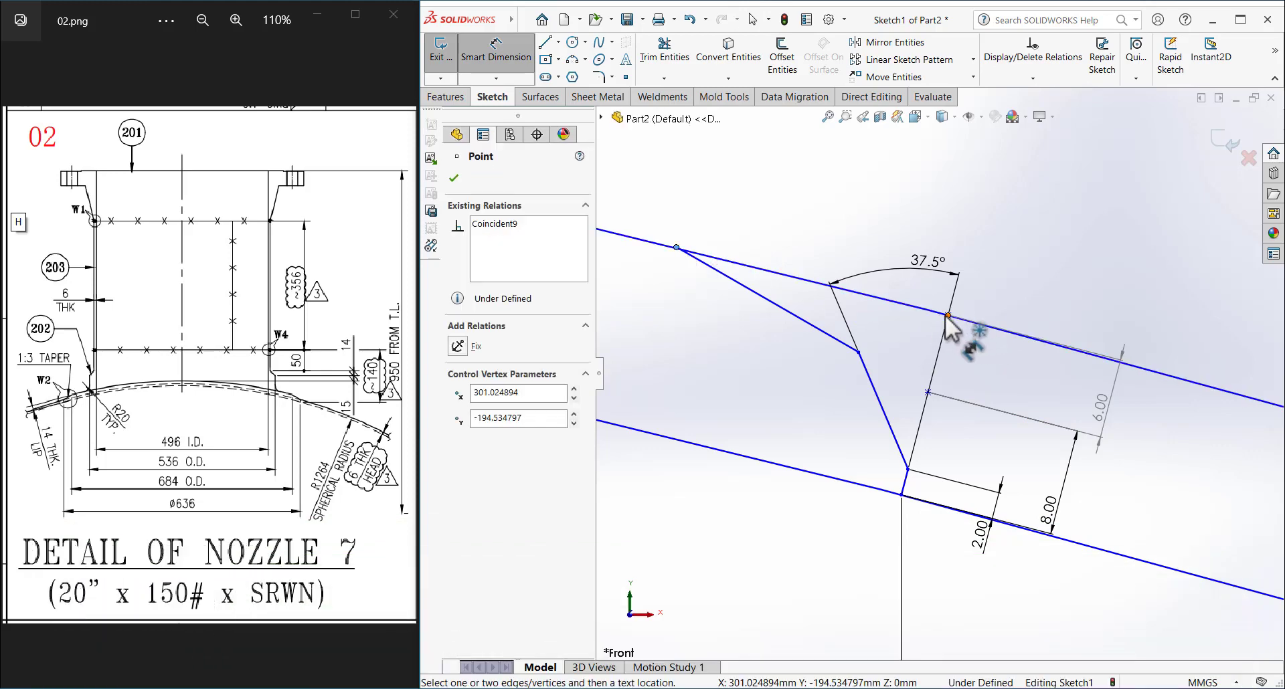
click(975, 326)
key(Escape)
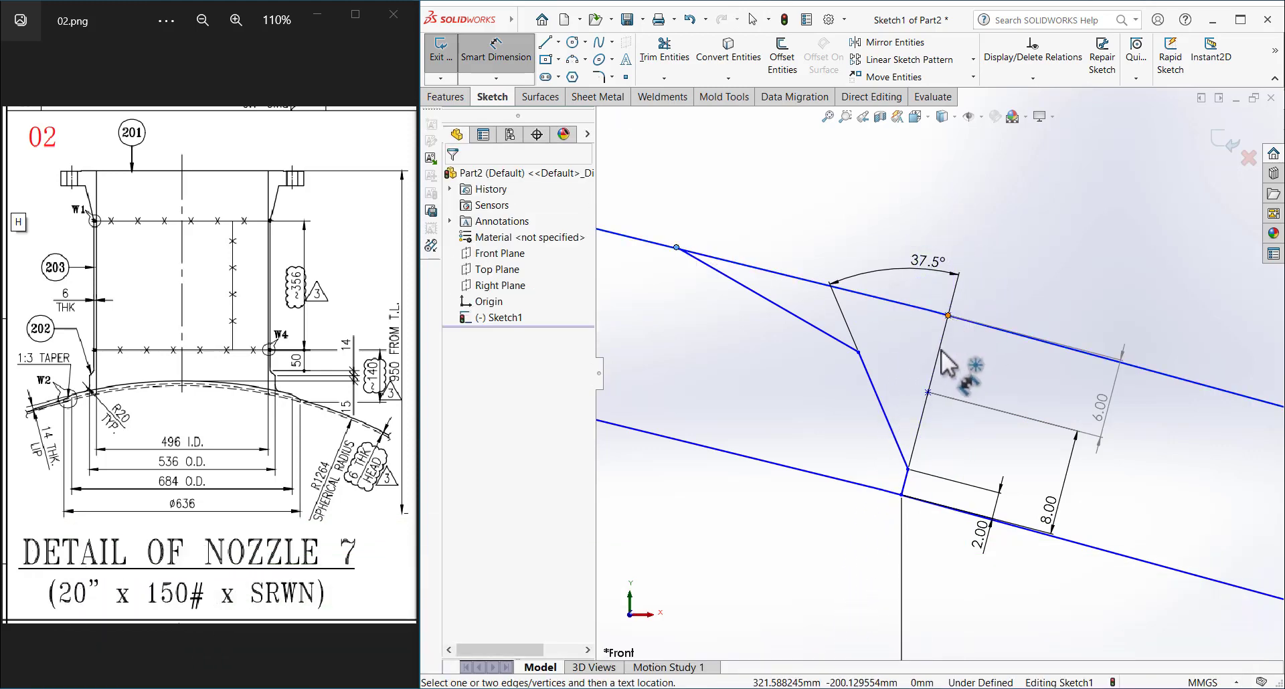
click(905, 482)
click(922, 200)
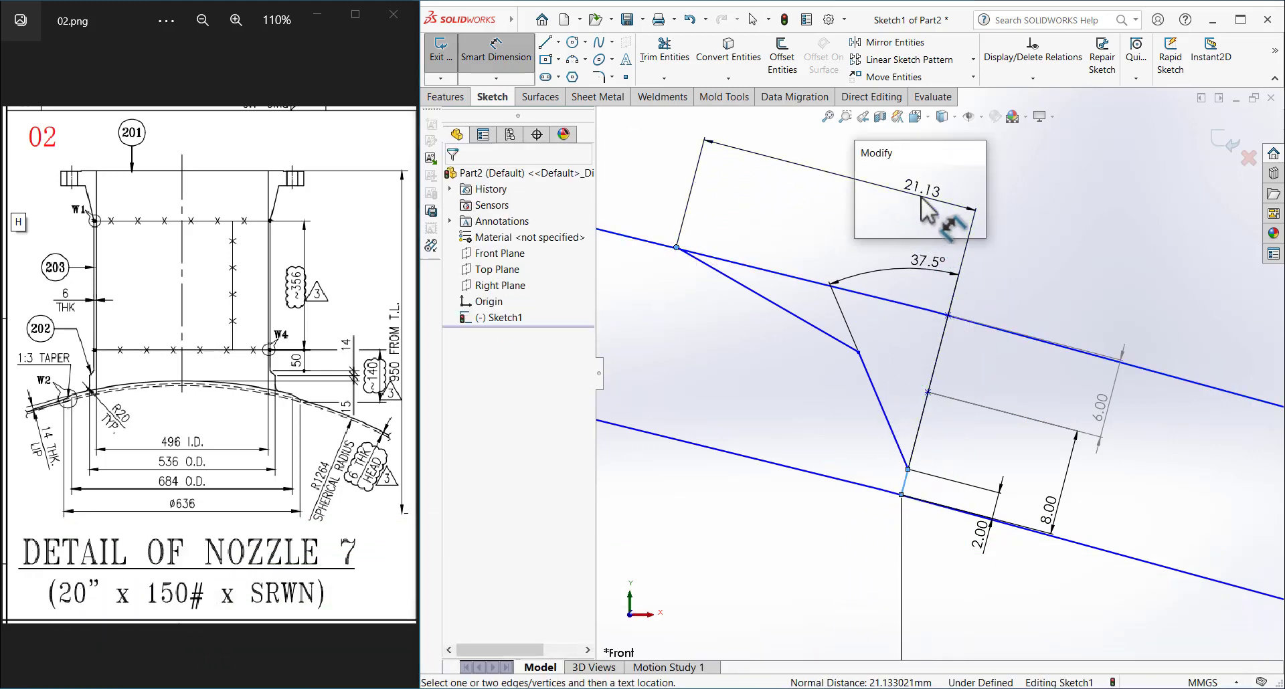
text(18)
key(Return)
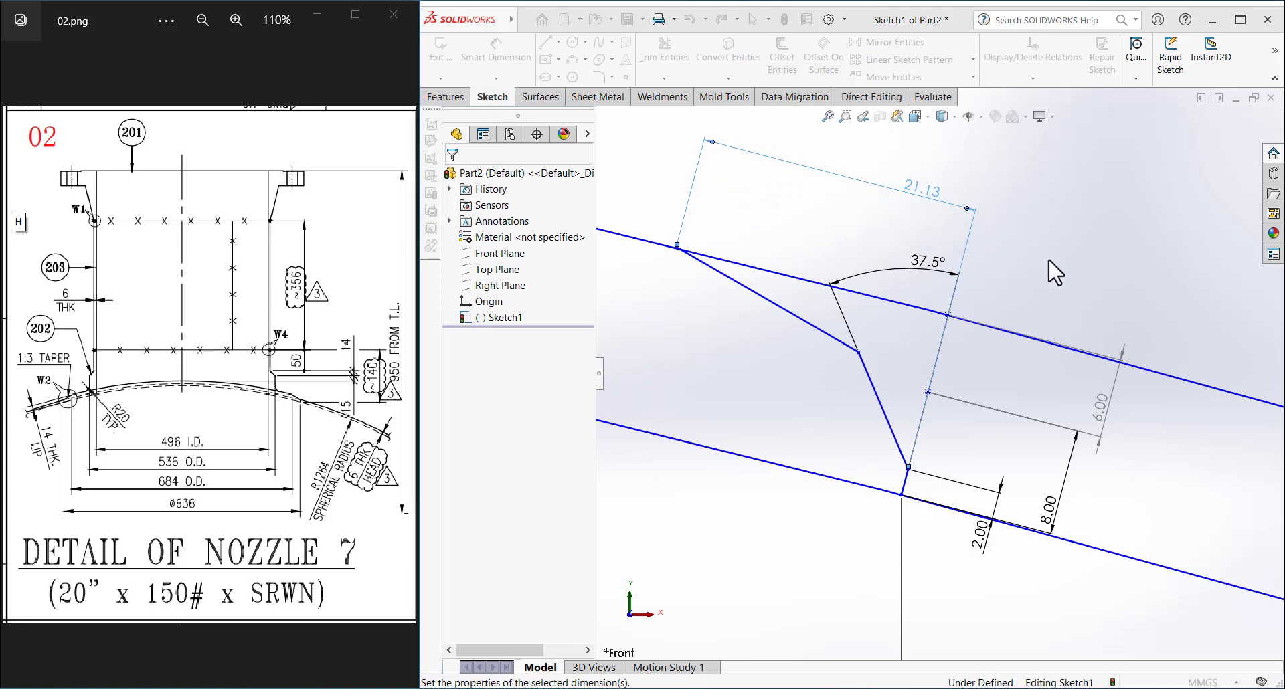
key(Escape)
- Add a vertical dimension from the bevel vertex to the nozzle's top edge and set it to 140
scroll(989, 425, down, 3)
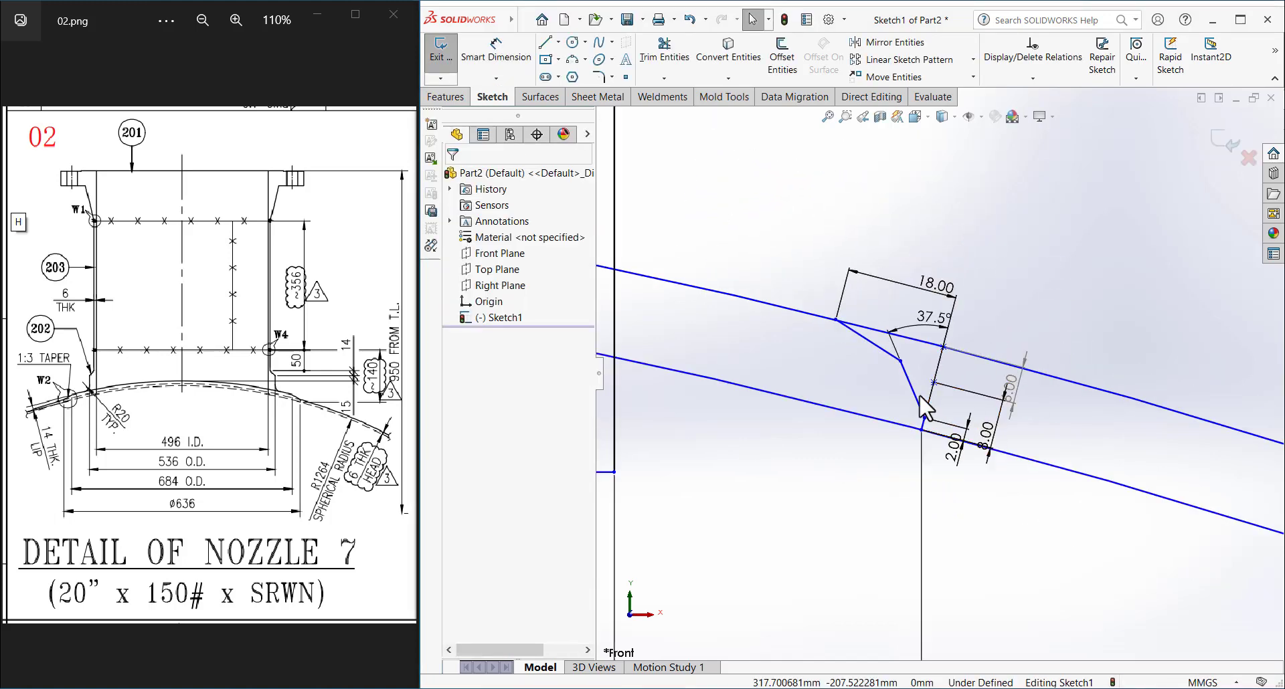
scroll(919, 397, down, 2)
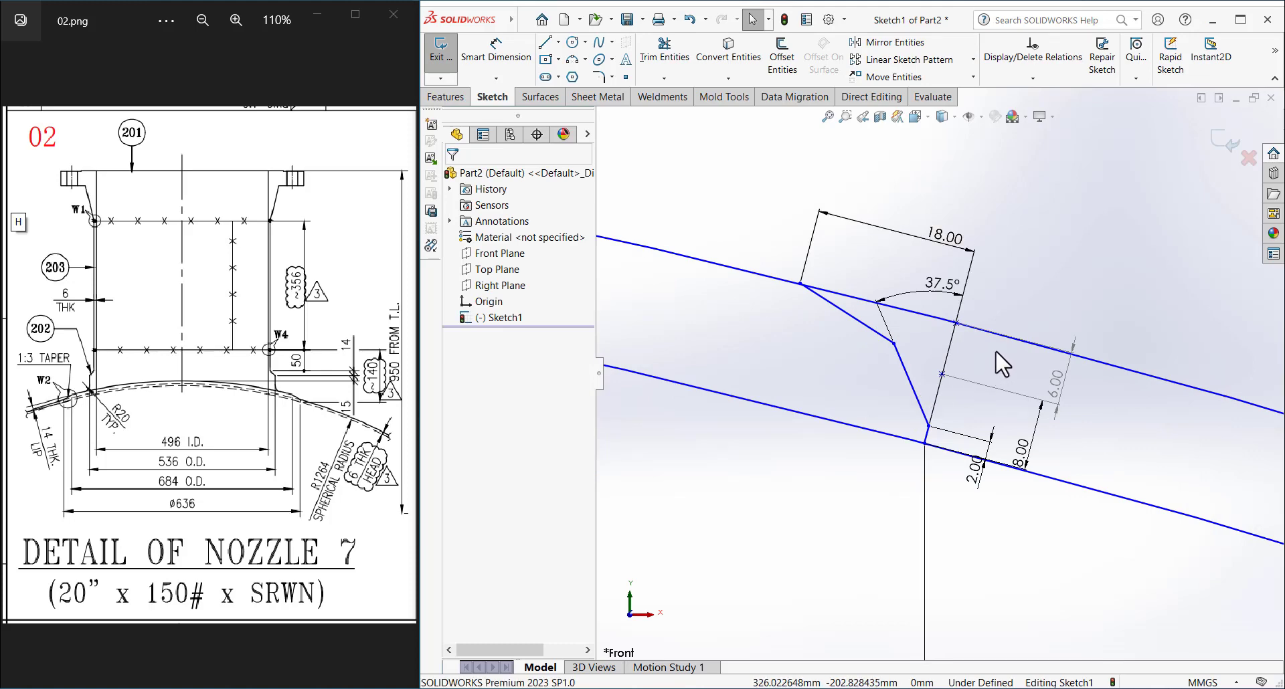
scroll(994, 351, up, 3)
scroll(994, 351, up, 2)
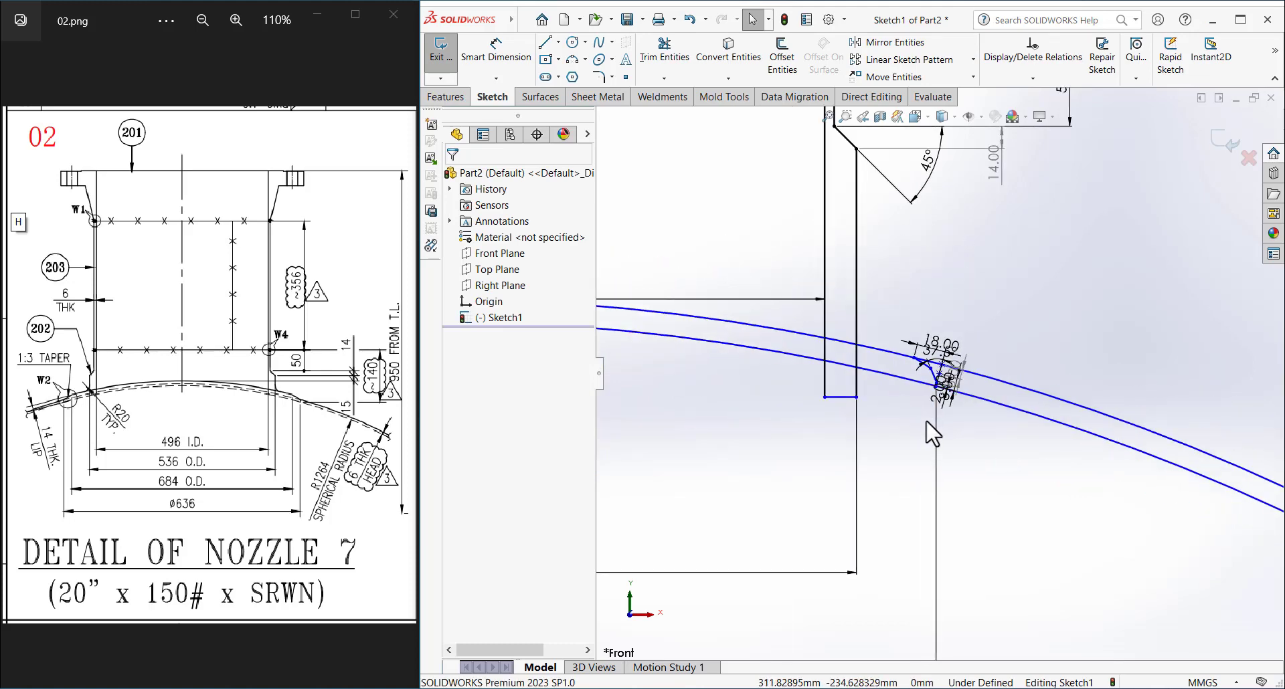
scroll(932, 434, down, 2)
click(495, 59)
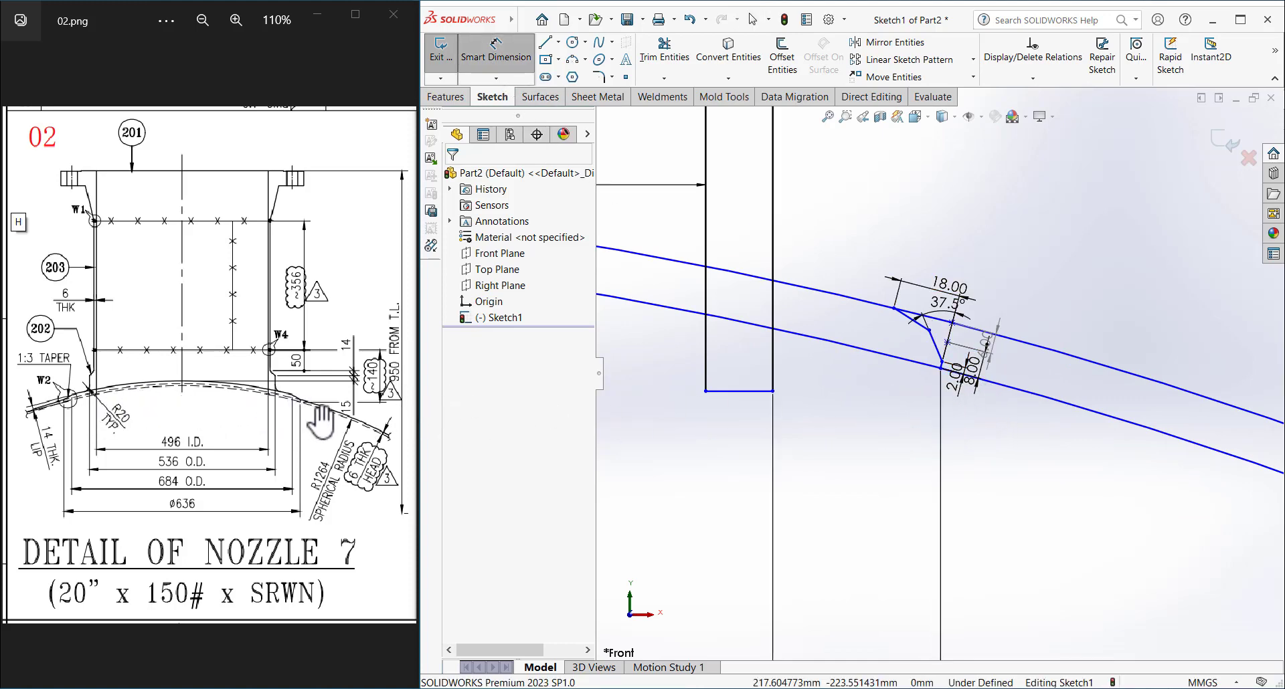
scroll(940, 381, down, 3)
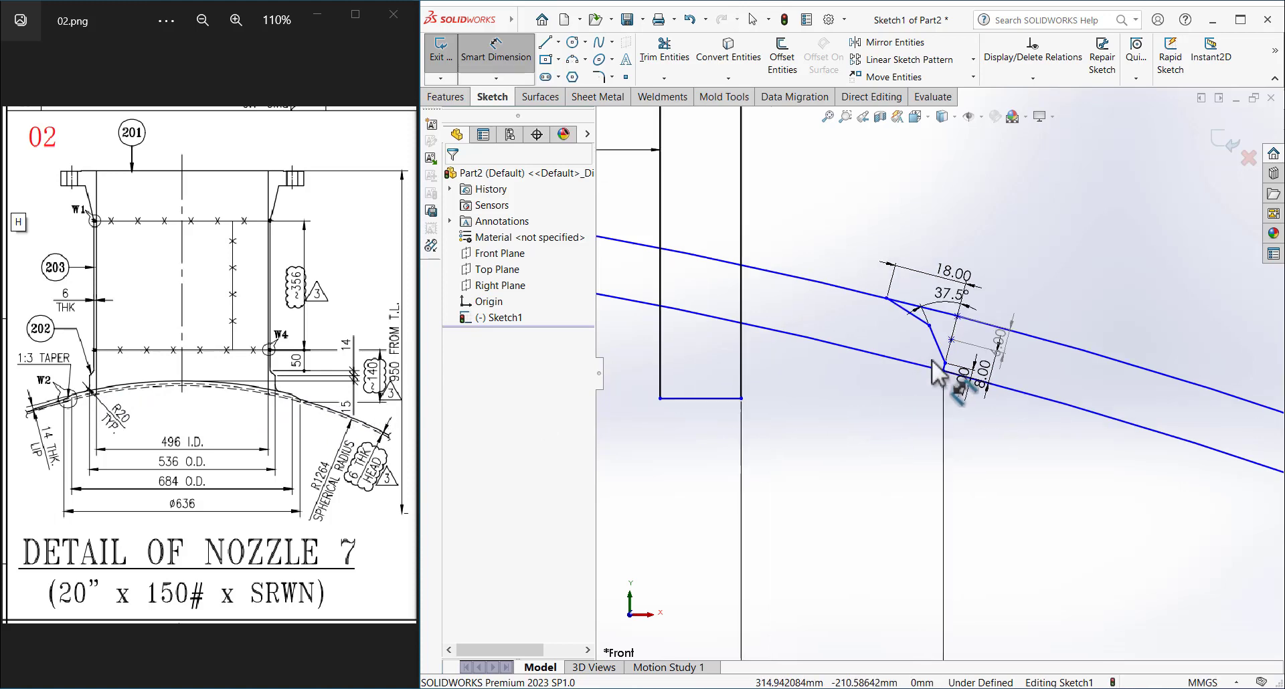
click(954, 383)
scroll(890, 396, up, 2)
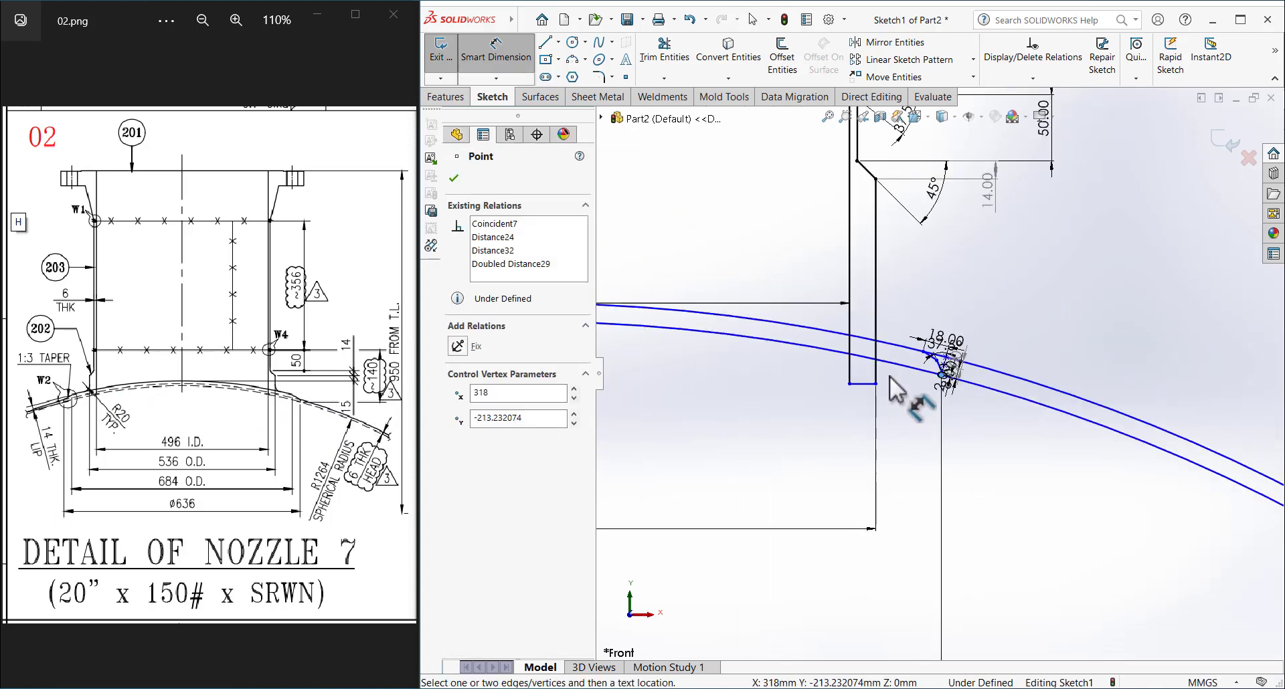
scroll(890, 375, up, 3)
scroll(902, 362, down, 3)
scroll(890, 314, down, 2)
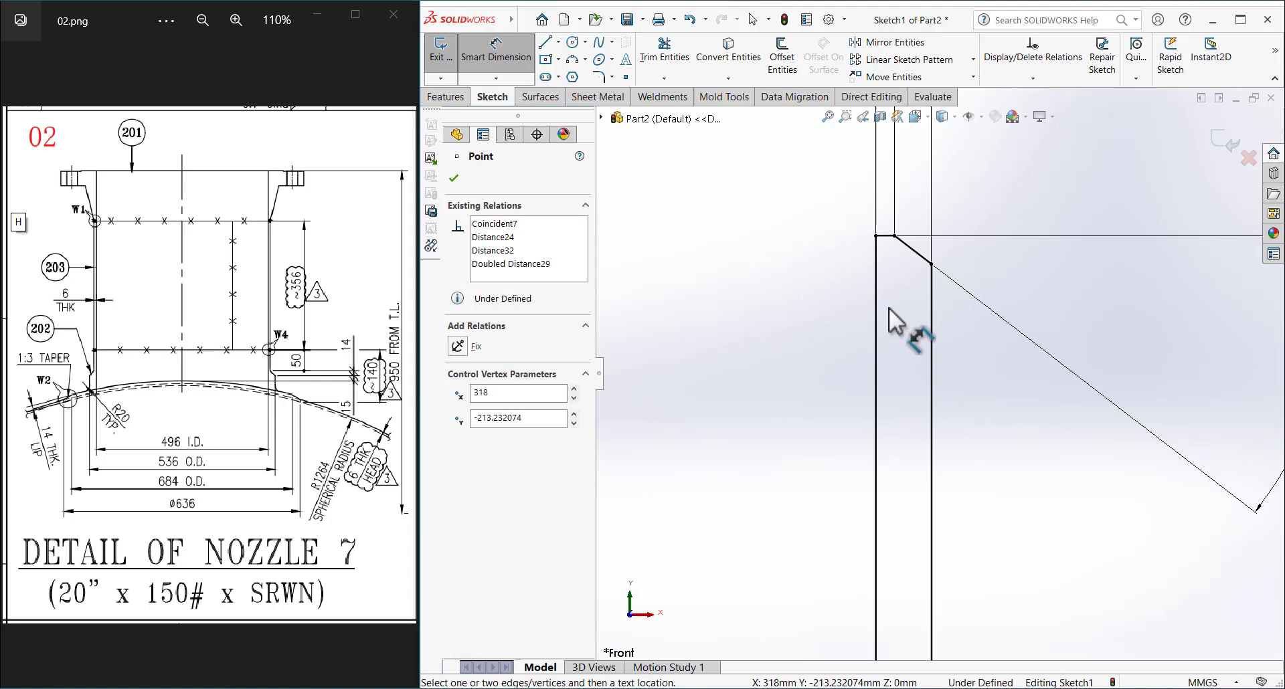
click(885, 237)
scroll(889, 350, up, 2)
scroll(903, 395, up, 3)
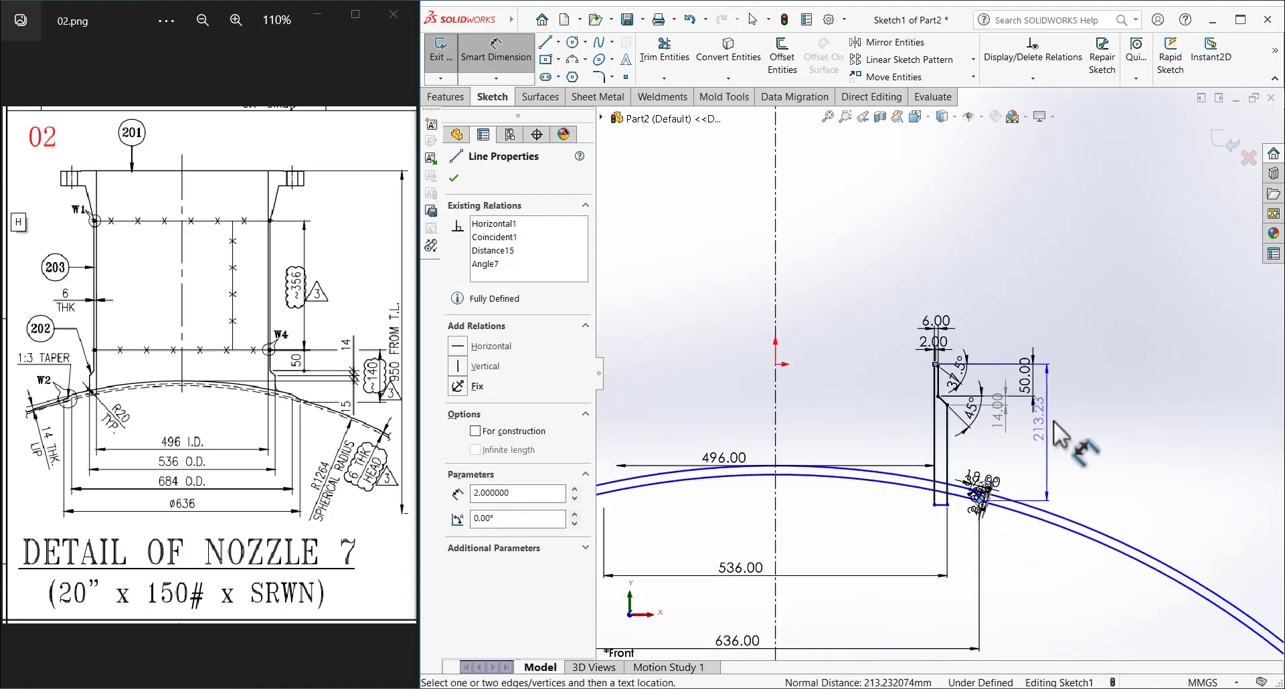
click(1069, 435)
text(140)
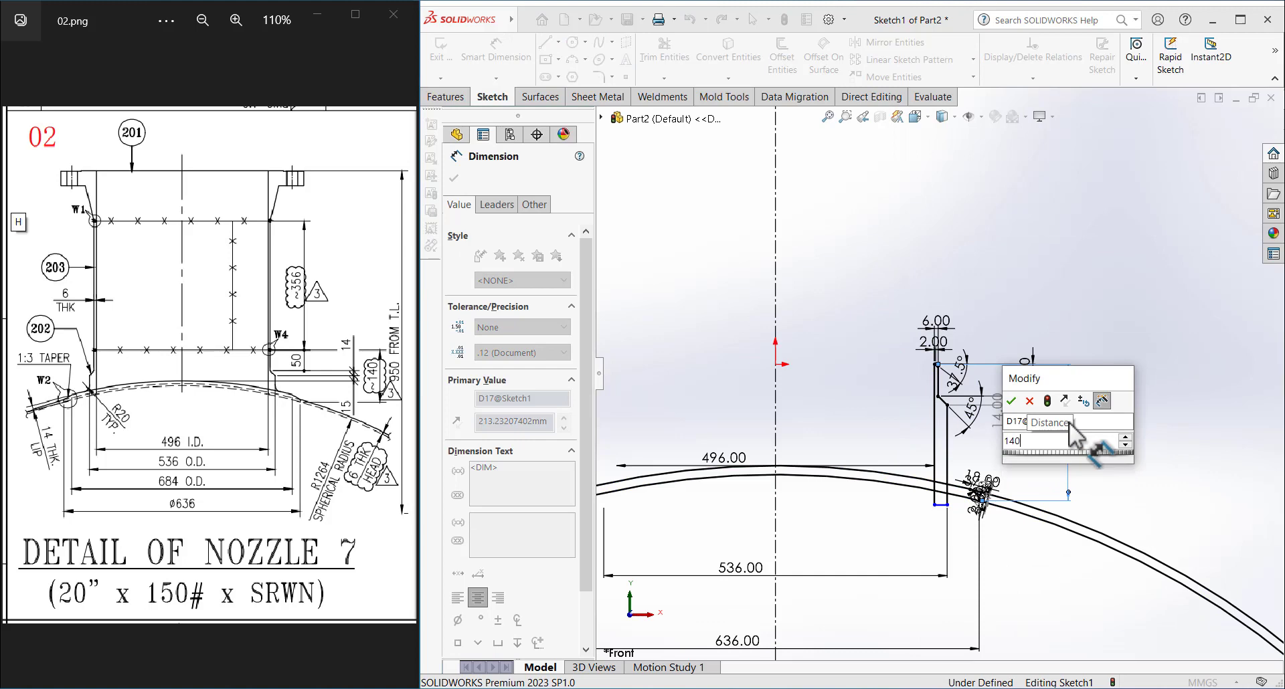
key(Return)
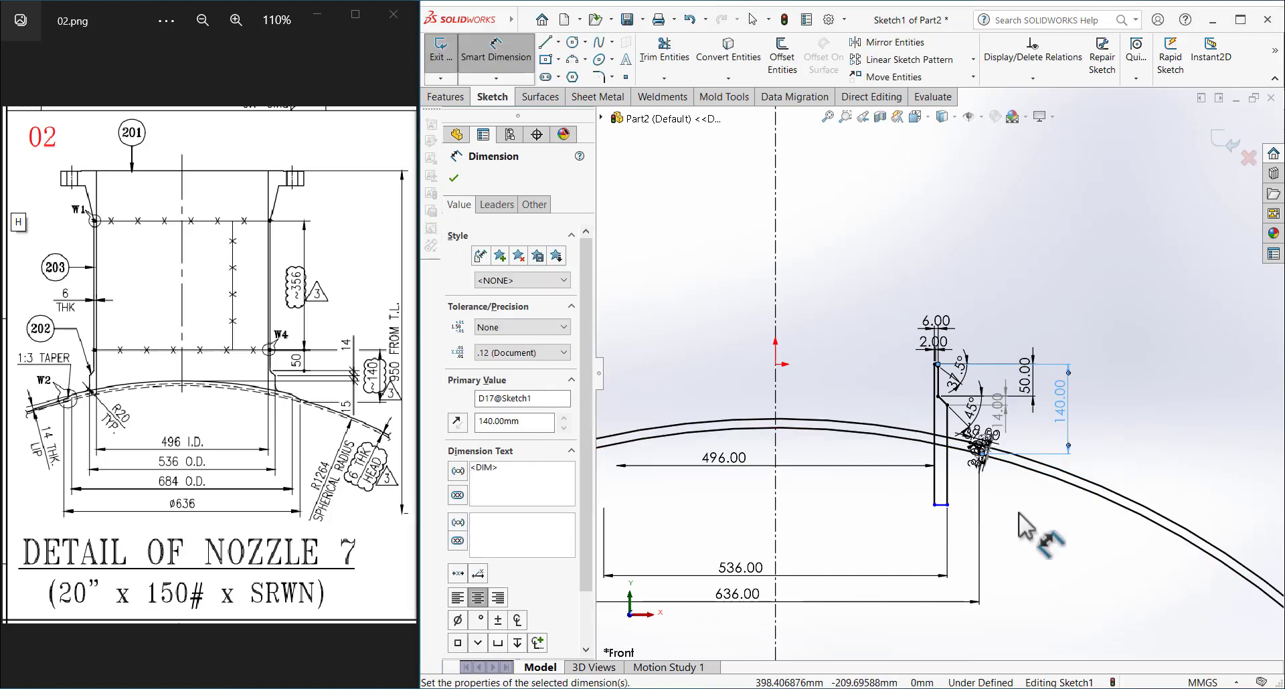
key(Escape)
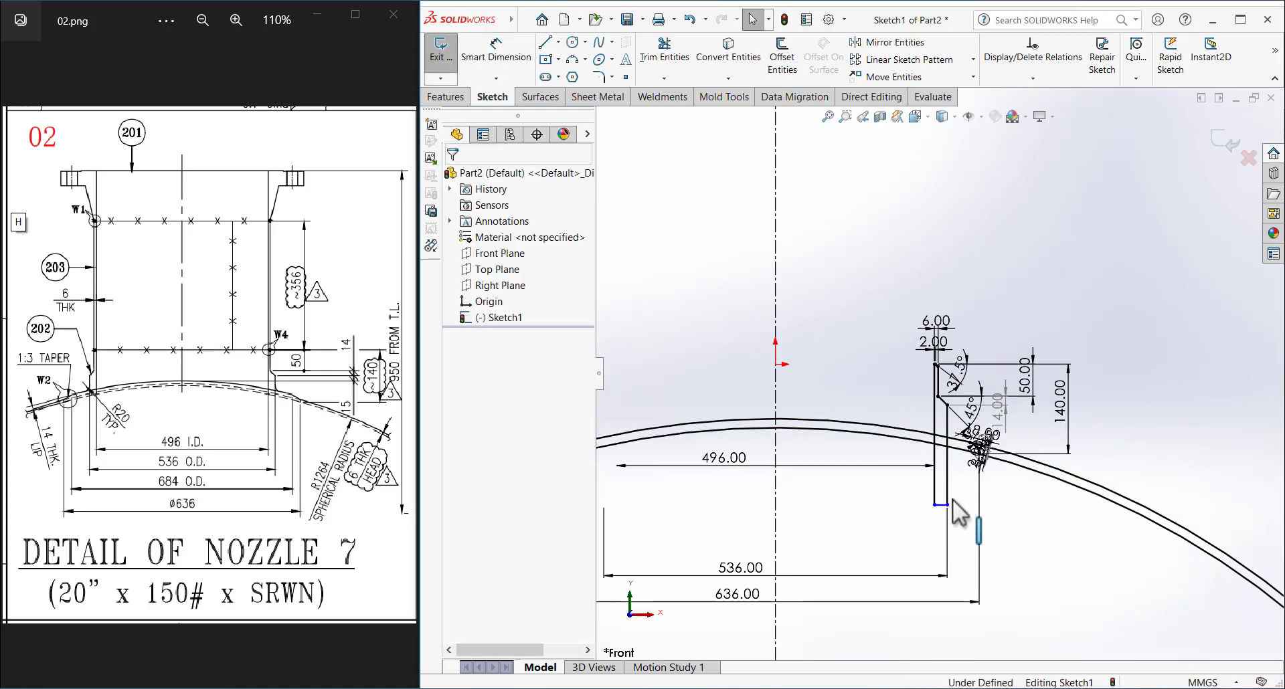
scroll(950, 509, down, 4)
- Snap the bottom line endpoint onto the outer arc
drag(942, 496, 941, 369)
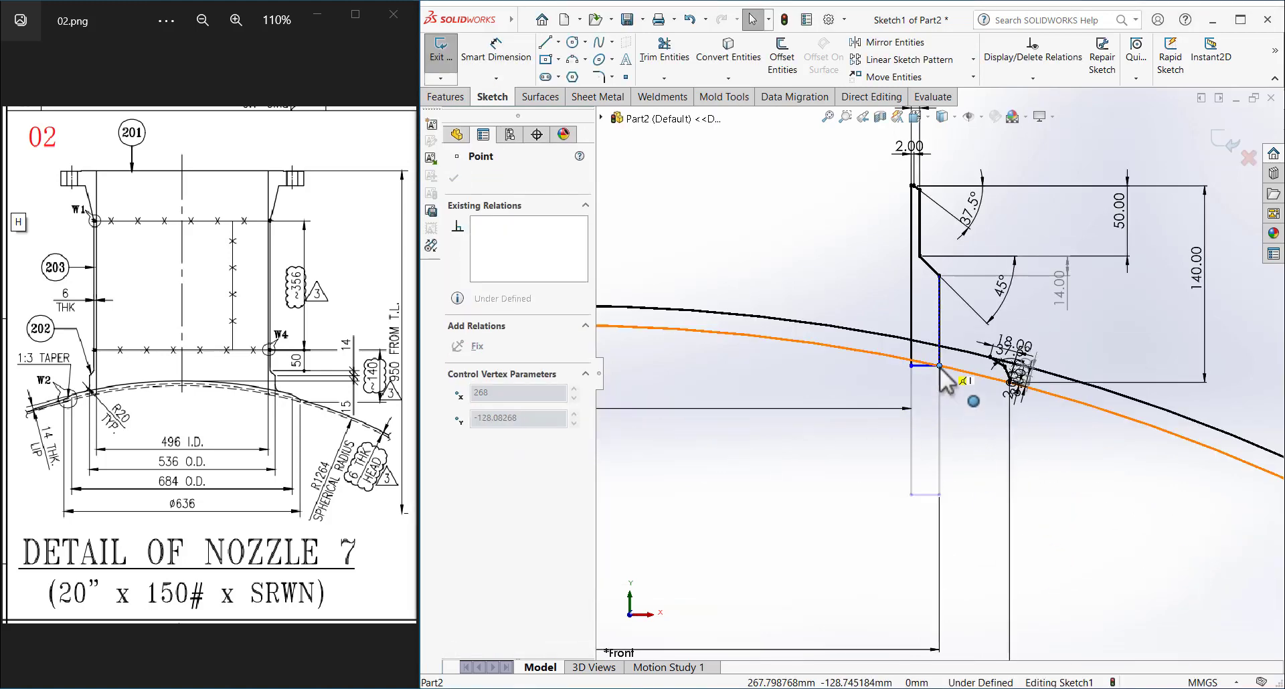
key(Escape)
scroll(958, 440, up, 4)
scroll(957, 439, up, 3)
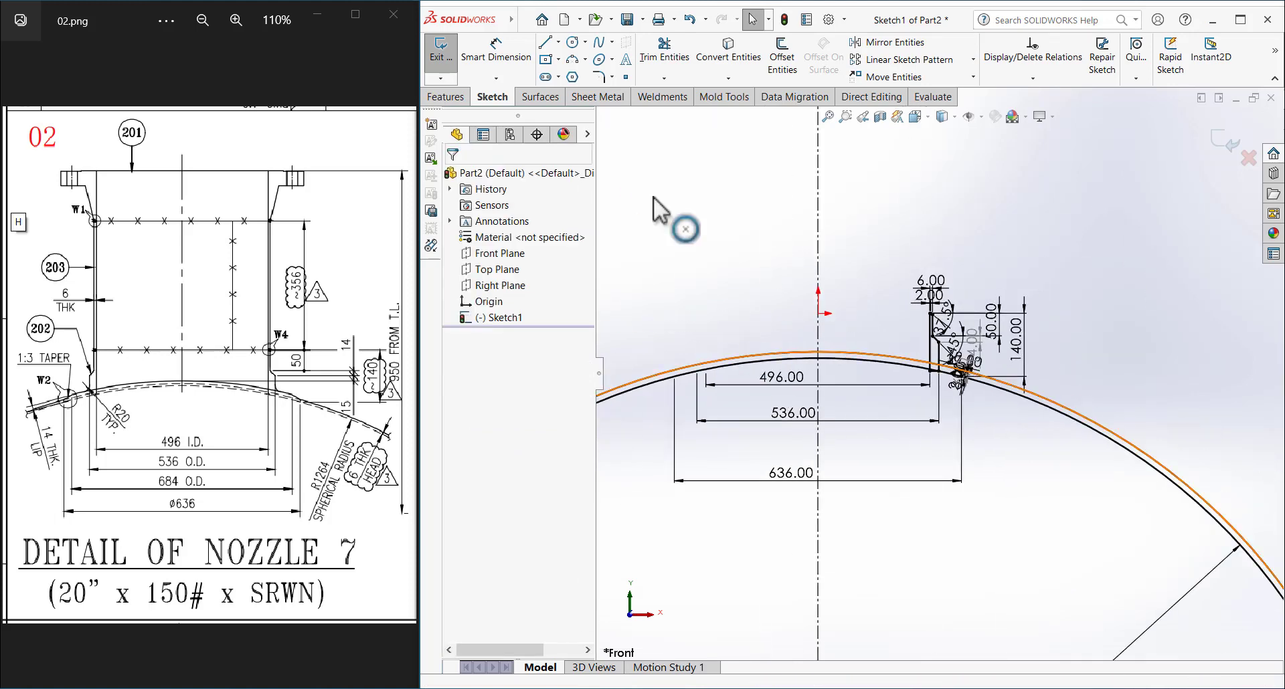
- Trim away both head arcs inside the nozzle so they start at the nozzle wall
click(664, 50)
drag(683, 298, 855, 430)
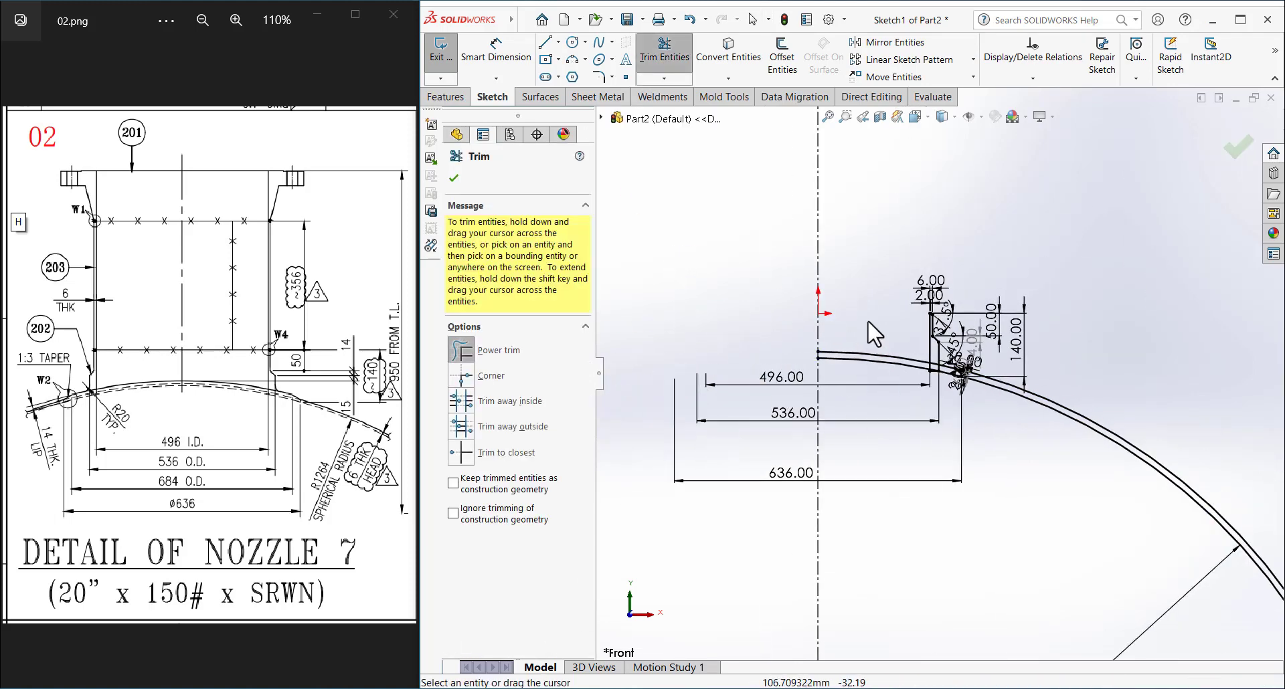
scroll(1004, 401, up, 3)
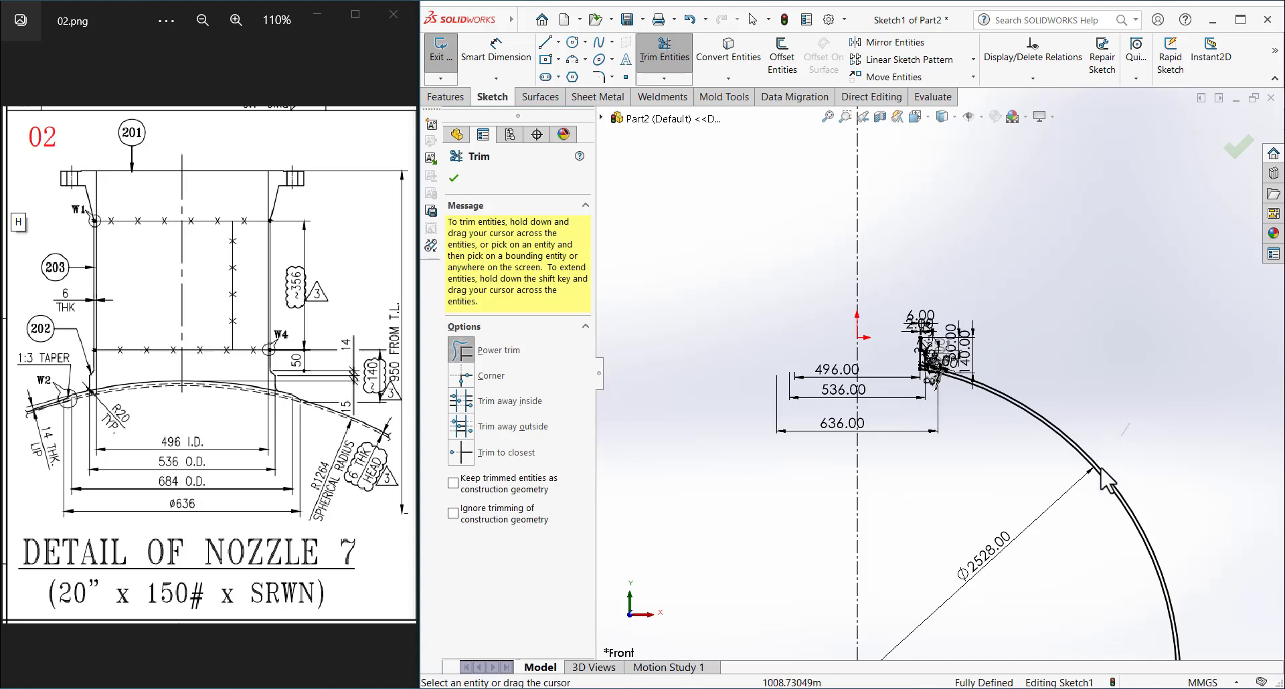
scroll(949, 415, down, 3)
scroll(948, 416, down, 3)
scroll(949, 415, down, 3)
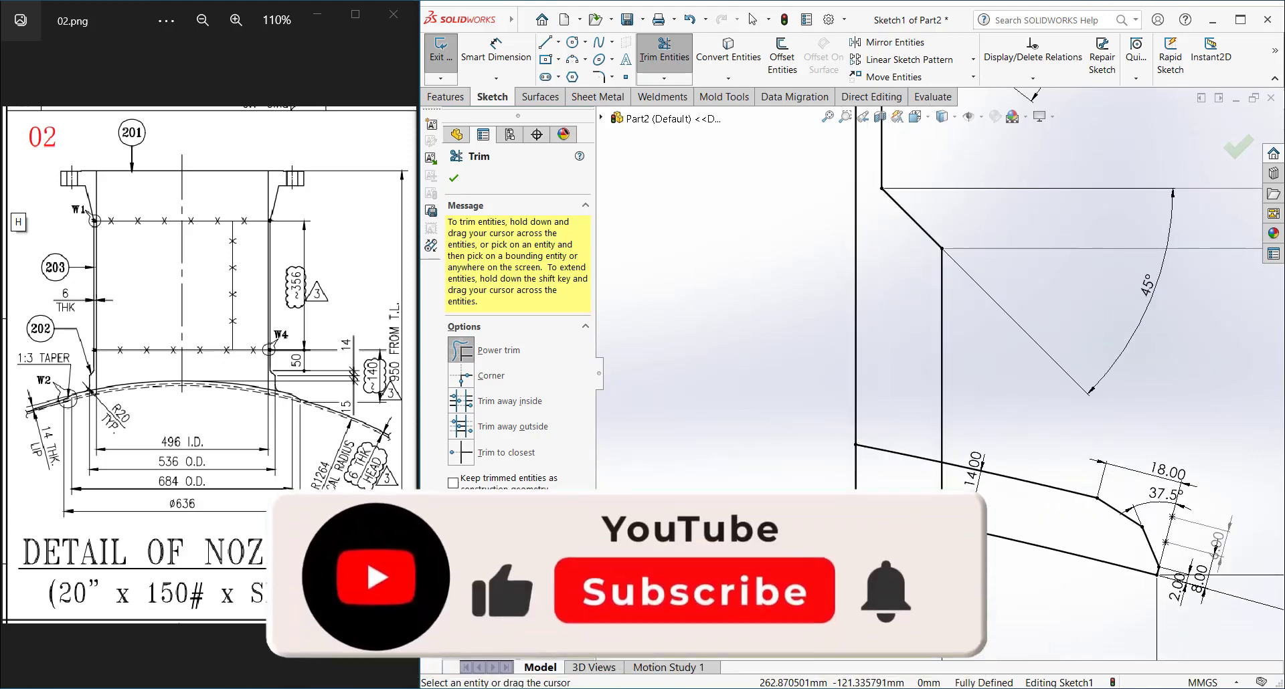
scroll(918, 499, down, 2)
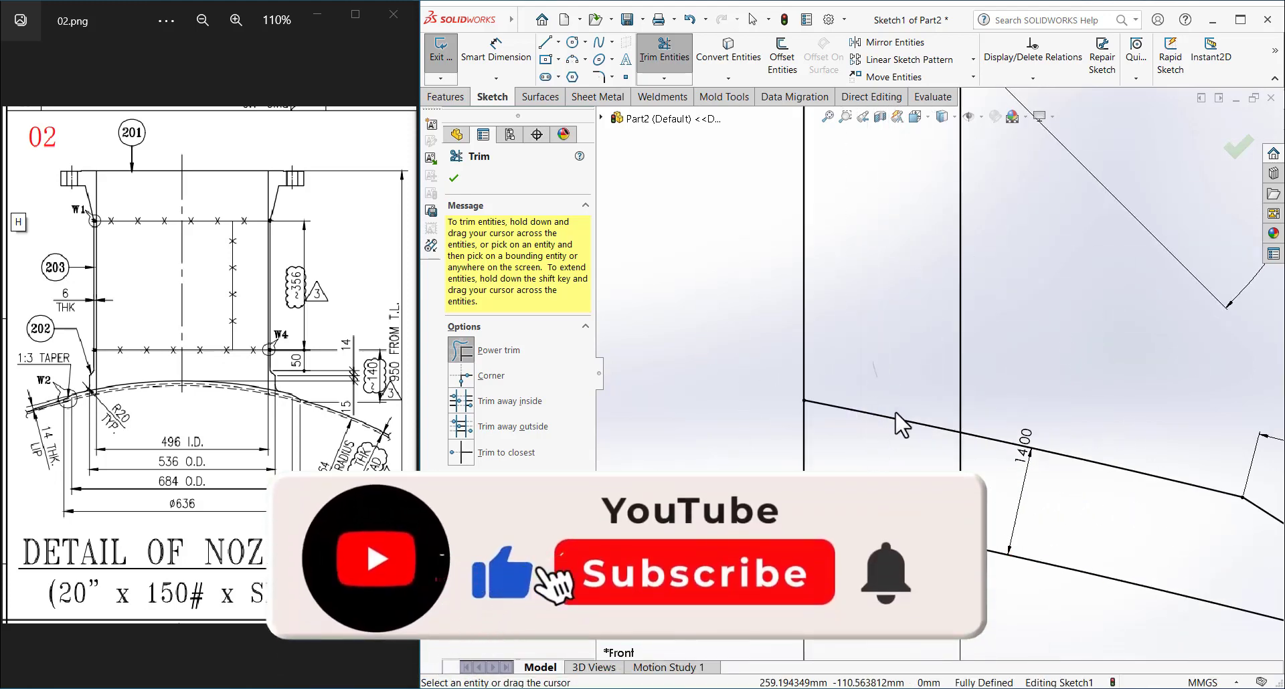
scroll(910, 418, up, 2)
scroll(923, 405, up, 2)
scroll(940, 393, up, 2)
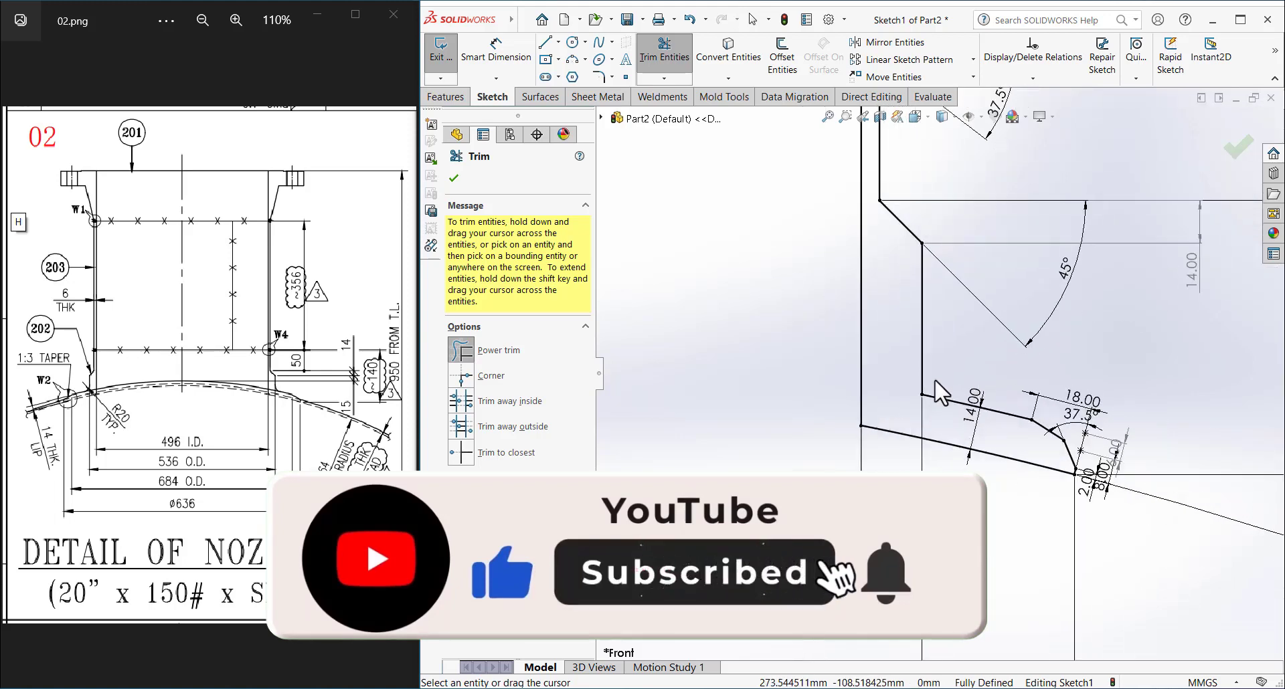
key(Escape)
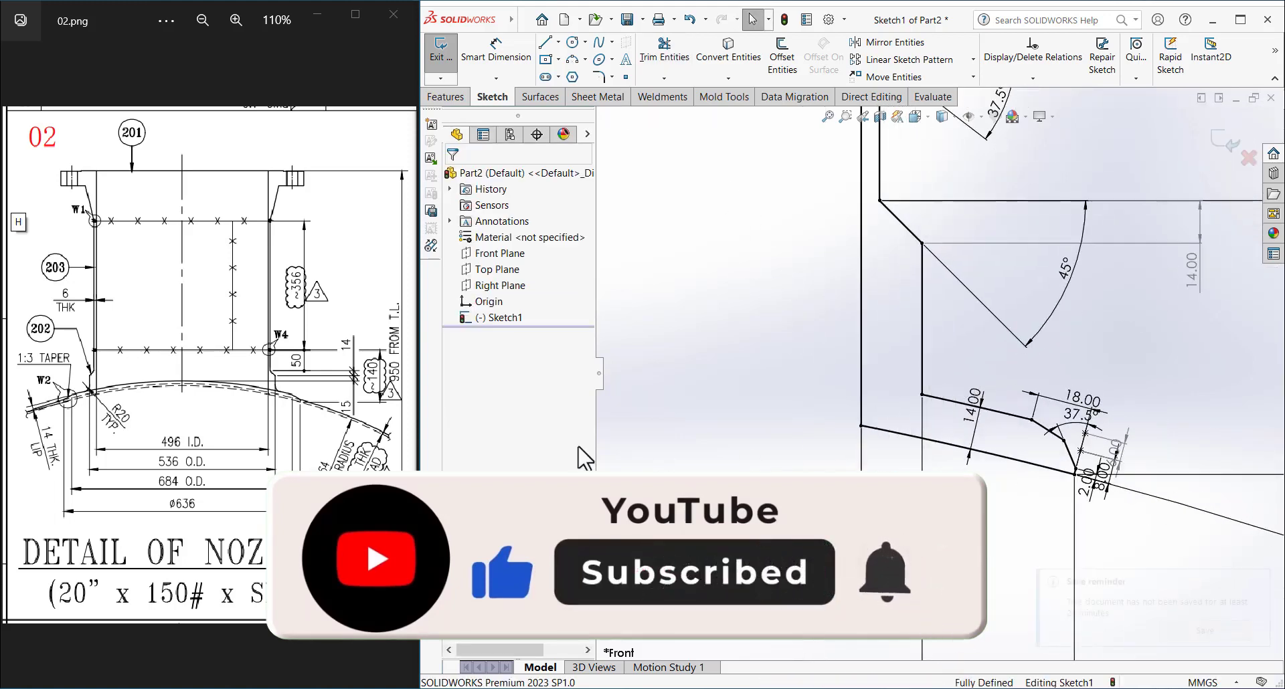
- Round the nozzle's inner corner with a 20 mm sketch fillet
click(598, 77)
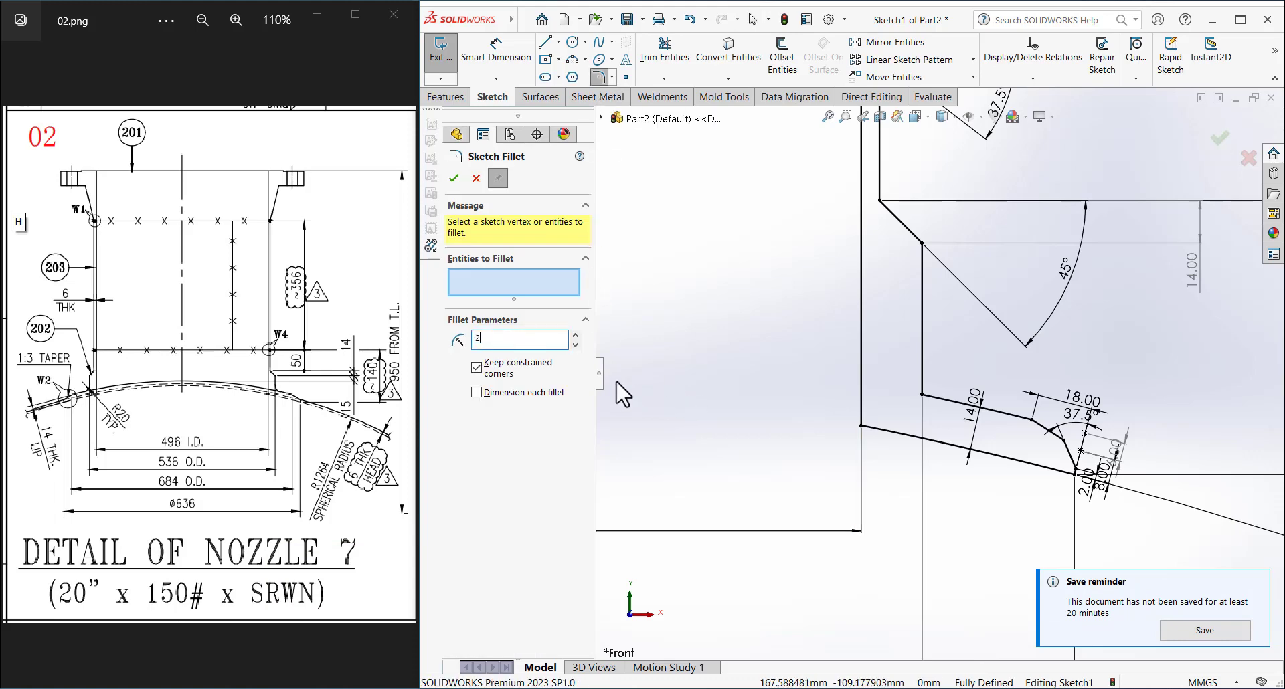
click(922, 395)
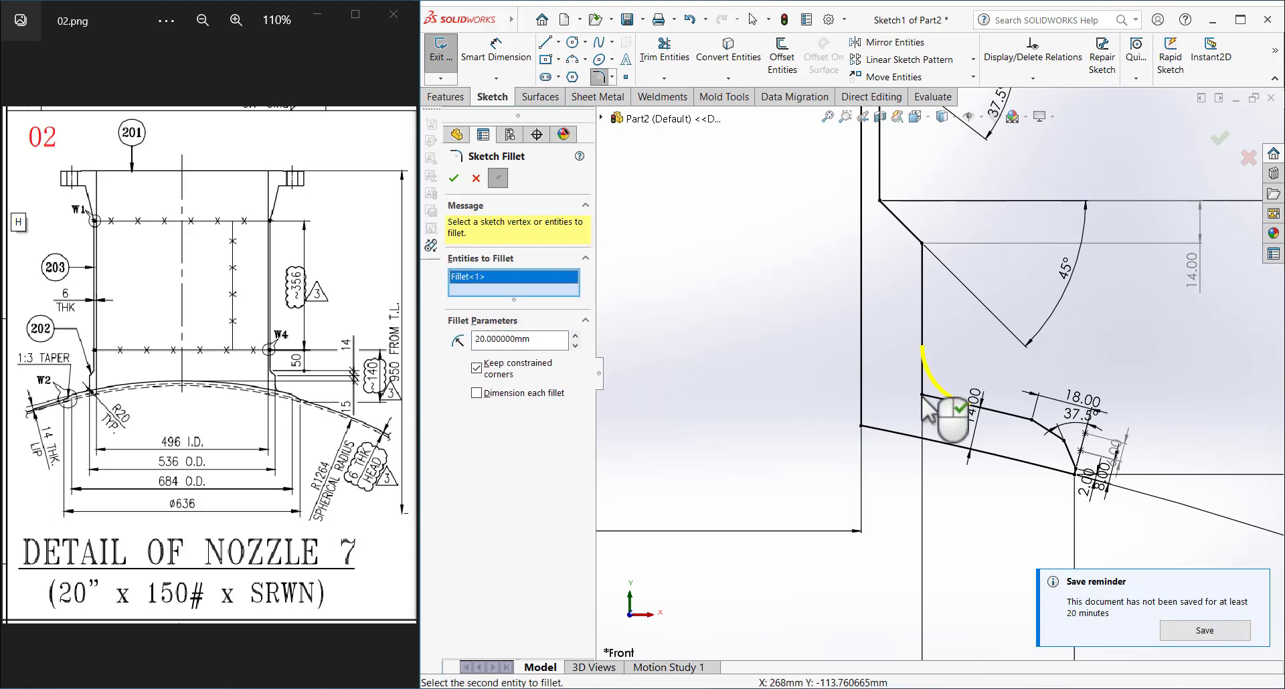
click(455, 179)
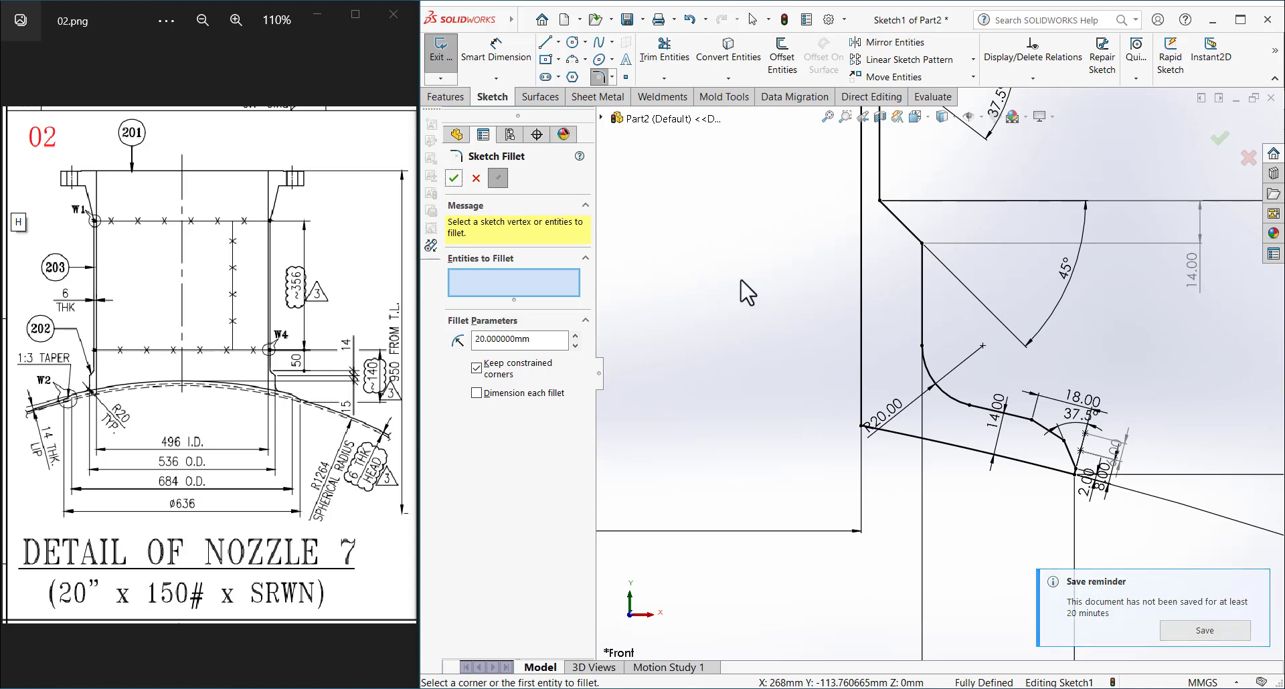
key(Escape)
- Add R6 fillets to the lower-left corner and both ends of the 45° edge
click(599, 76)
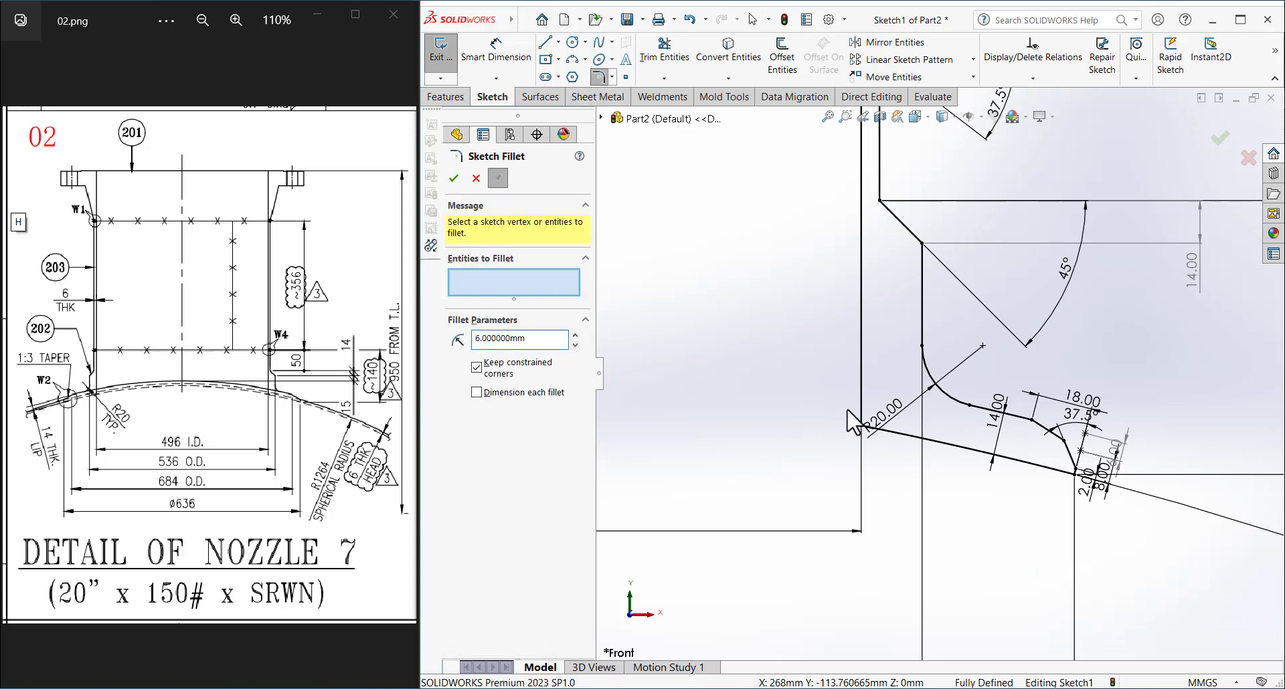
click(861, 425)
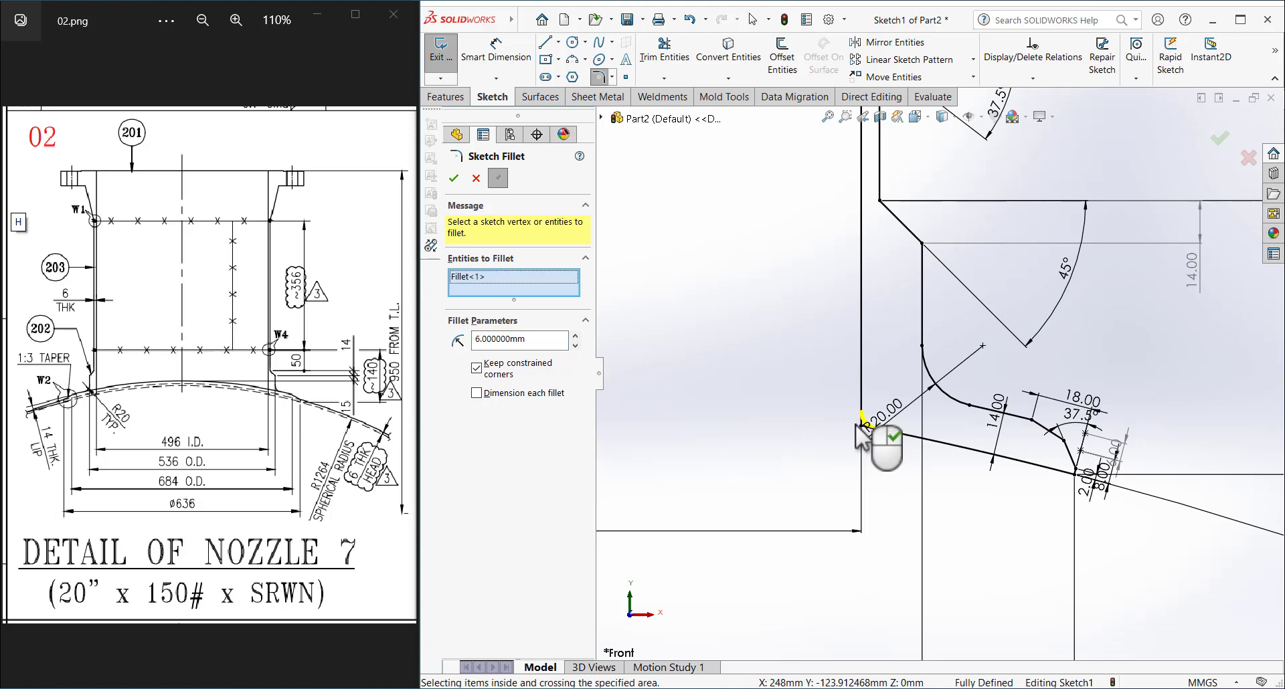
click(458, 173)
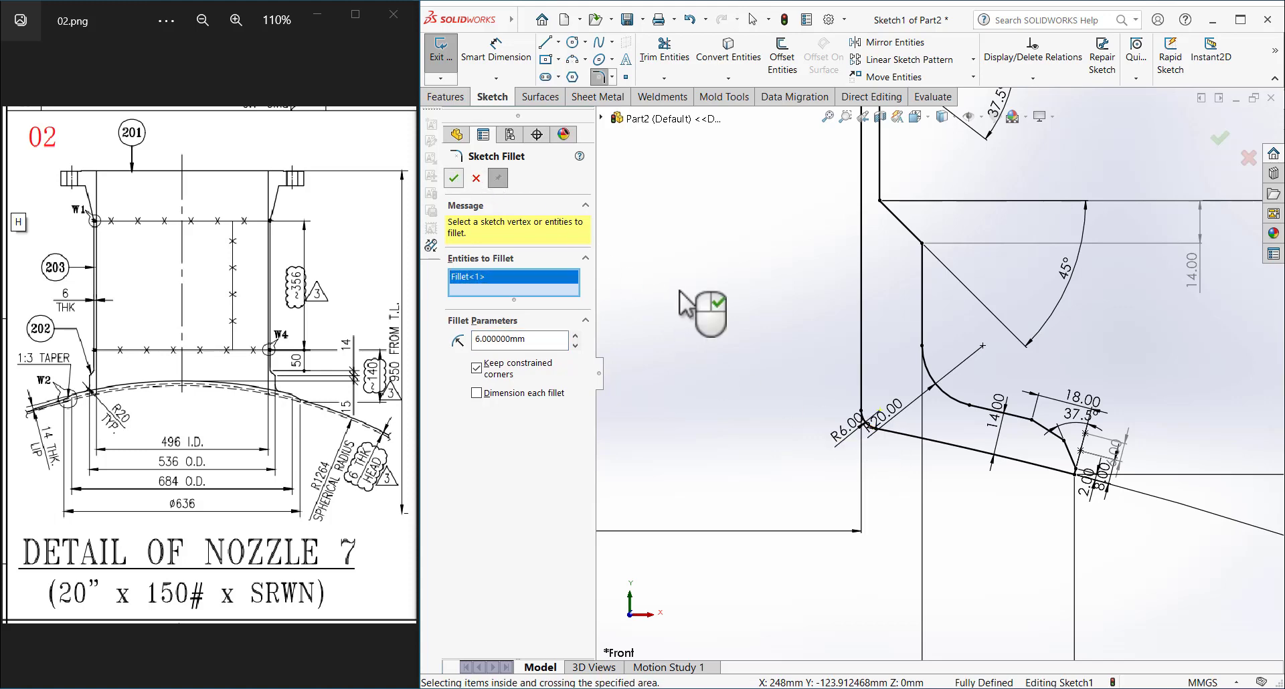
click(599, 76)
click(604, 79)
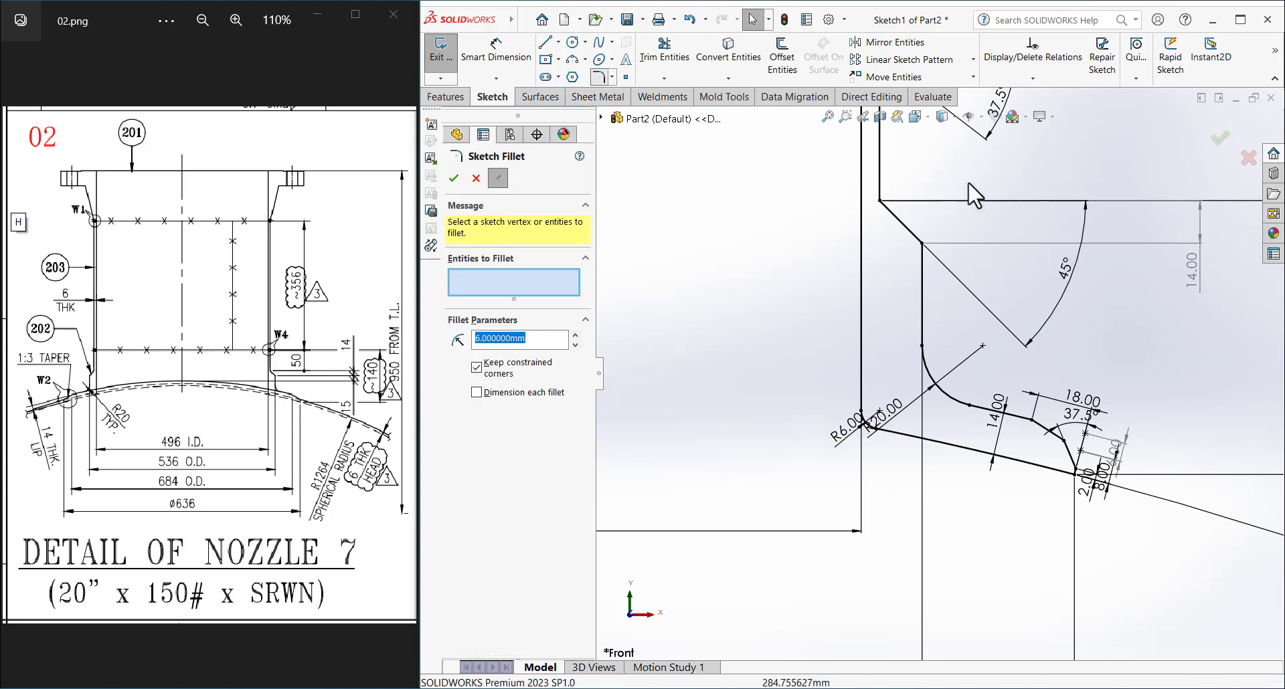
click(879, 199)
click(922, 244)
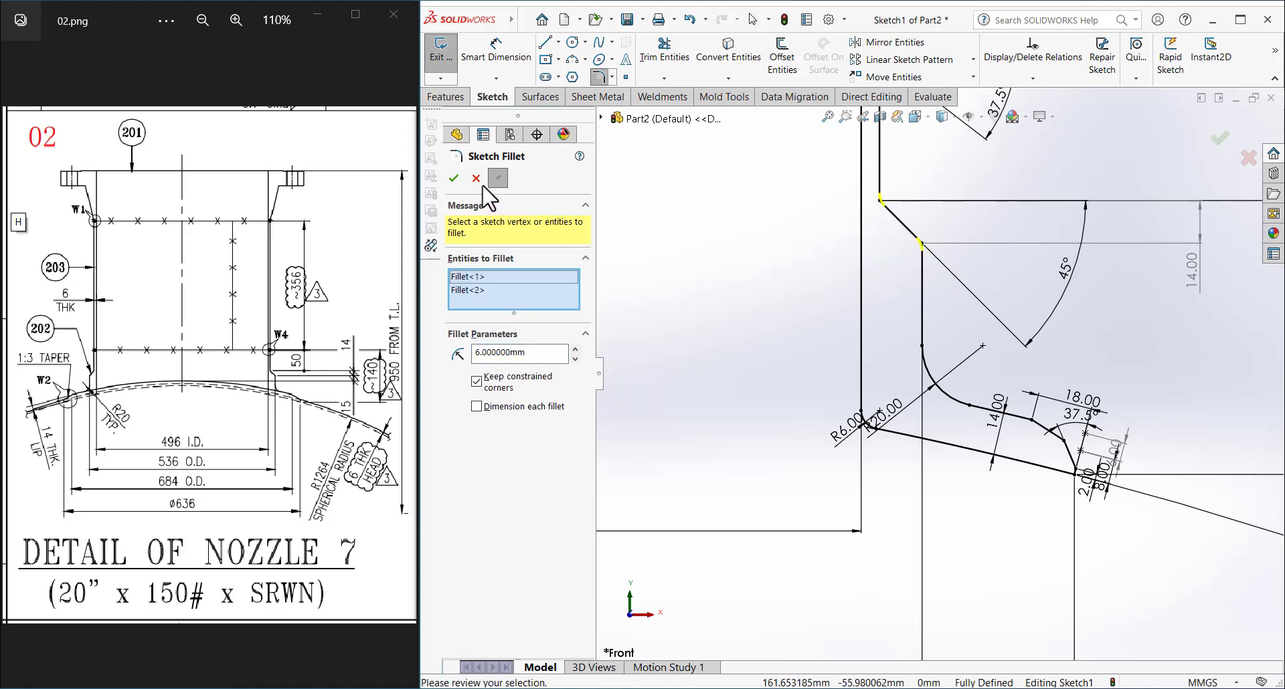
click(455, 178)
- Revolve the sketch 360° about Line1 into Revolve1 and orbit to view the ring
scroll(805, 364, up, 5)
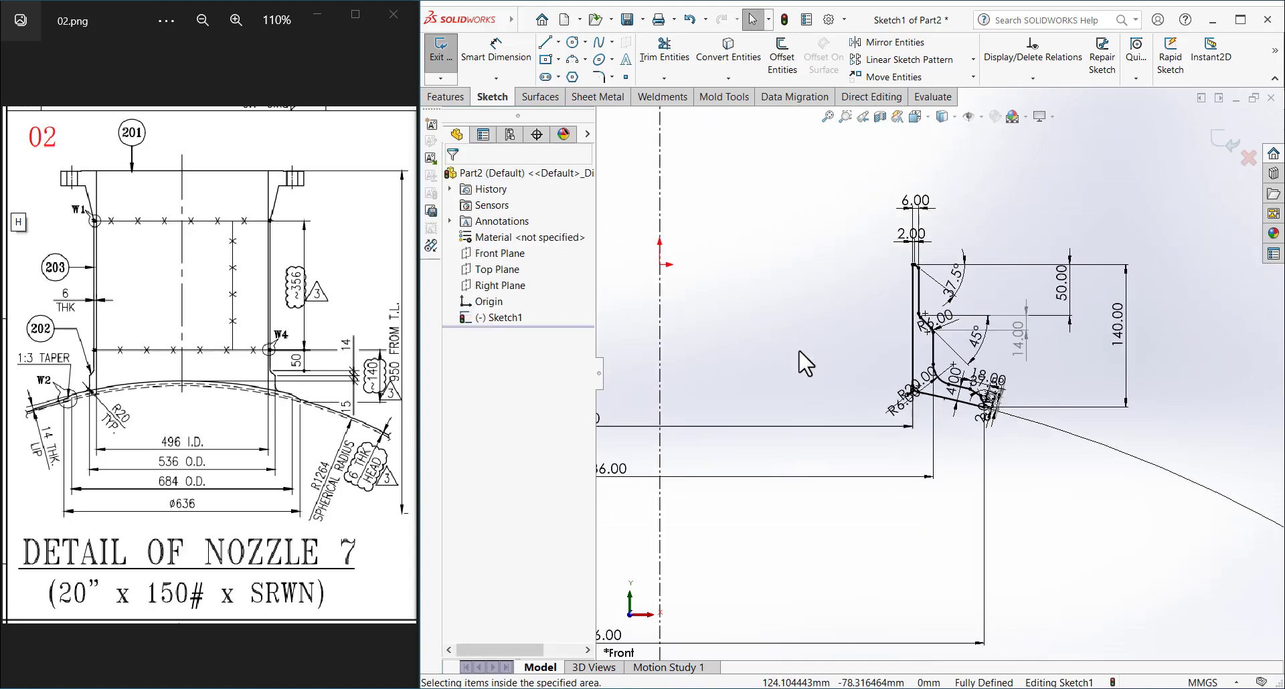
scroll(1026, 450, down, 3)
scroll(1027, 451, up, 5)
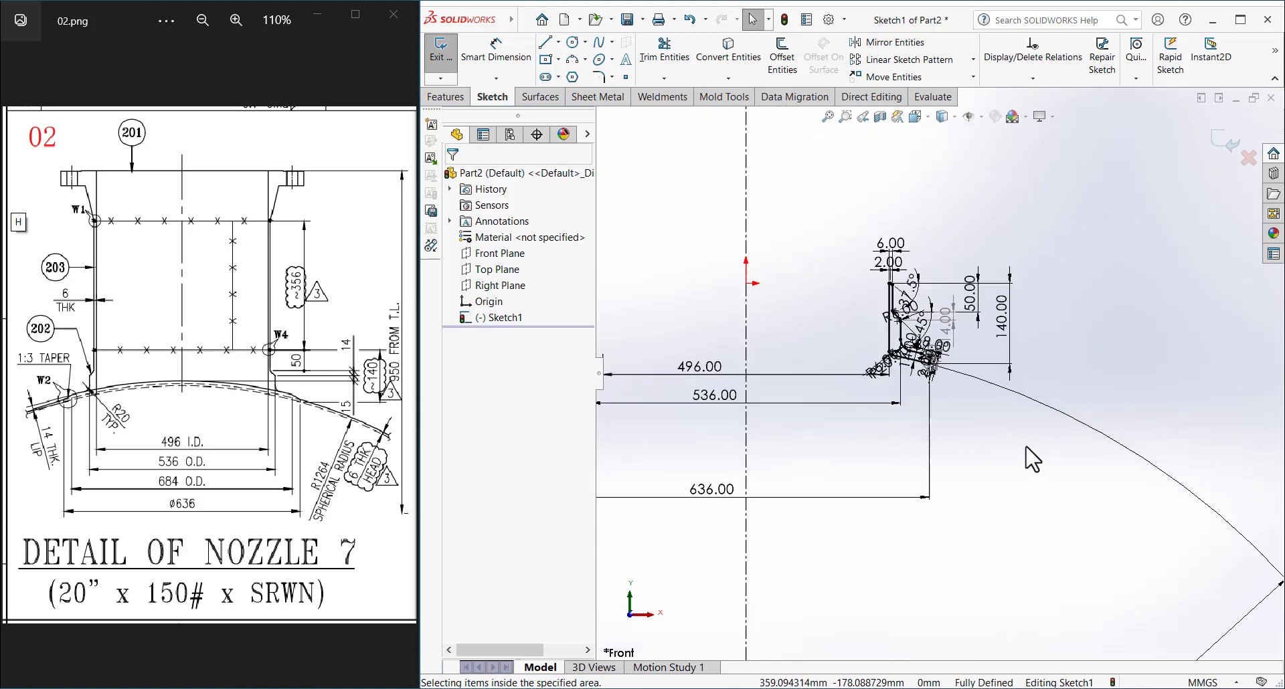
click(446, 96)
click(495, 56)
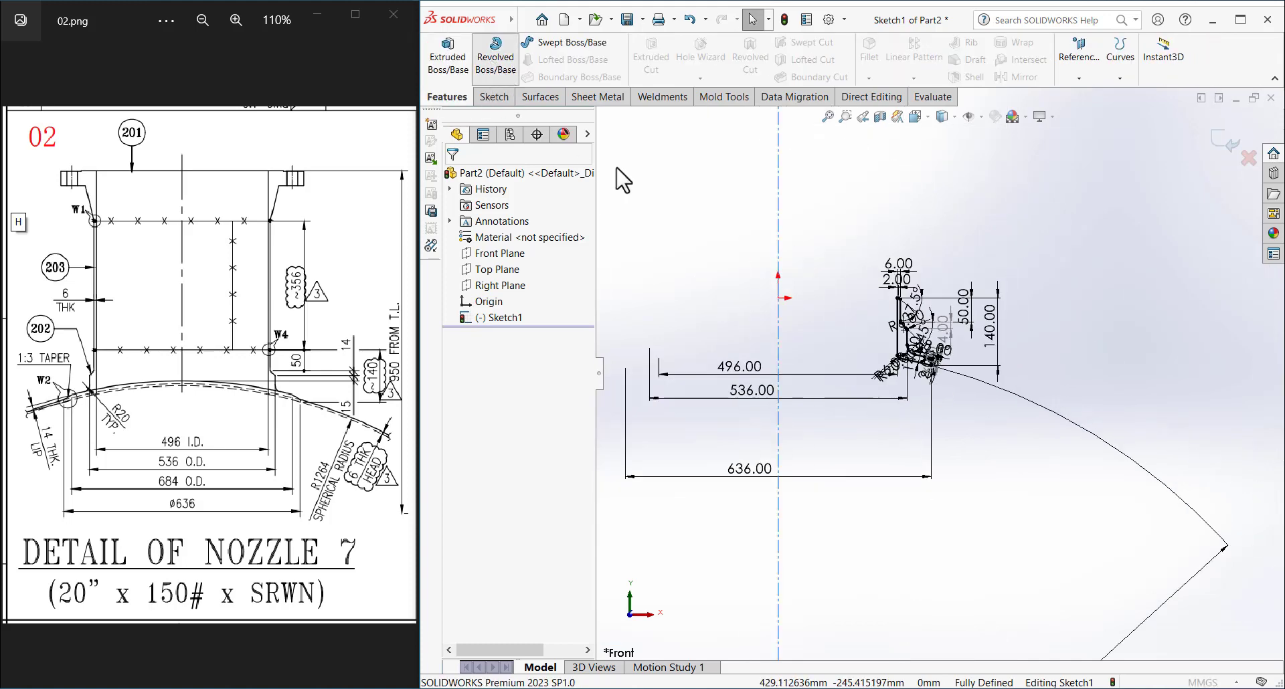
click(455, 178)
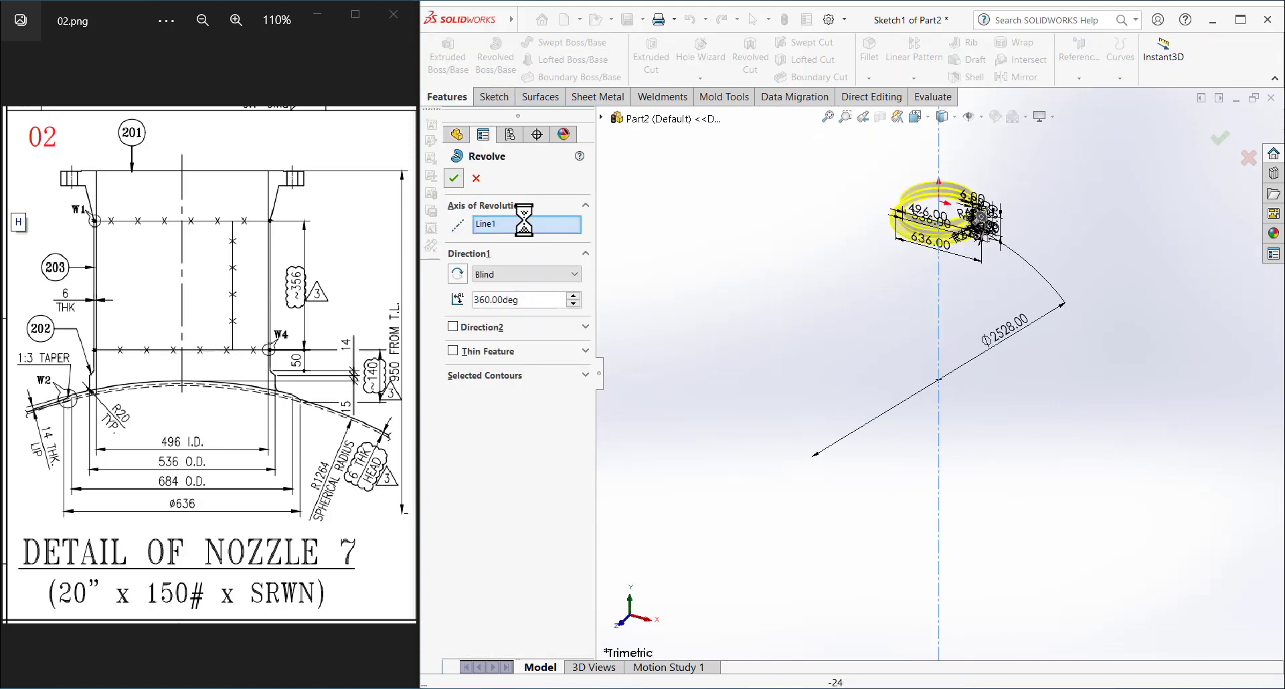
mouse_move(858, 236)
middle_down()
mouse_move(979, 309)
mouse_move(769, 255)
middle_up()
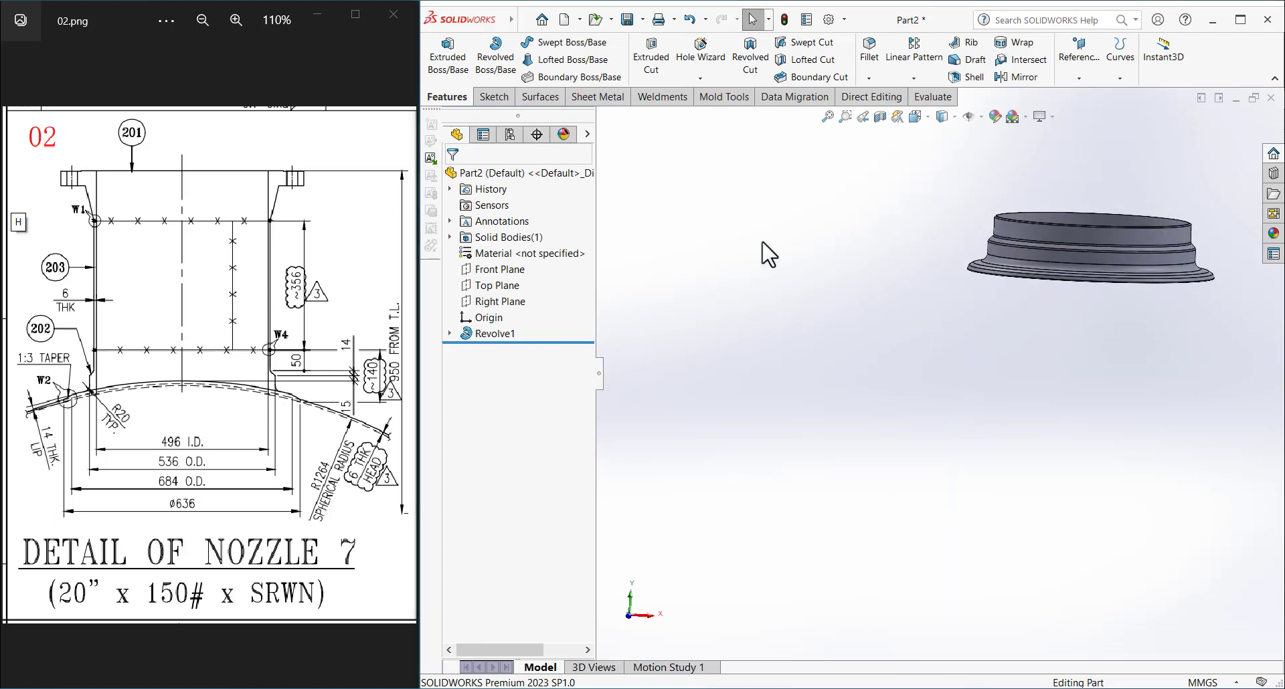
key(ctrl+s)
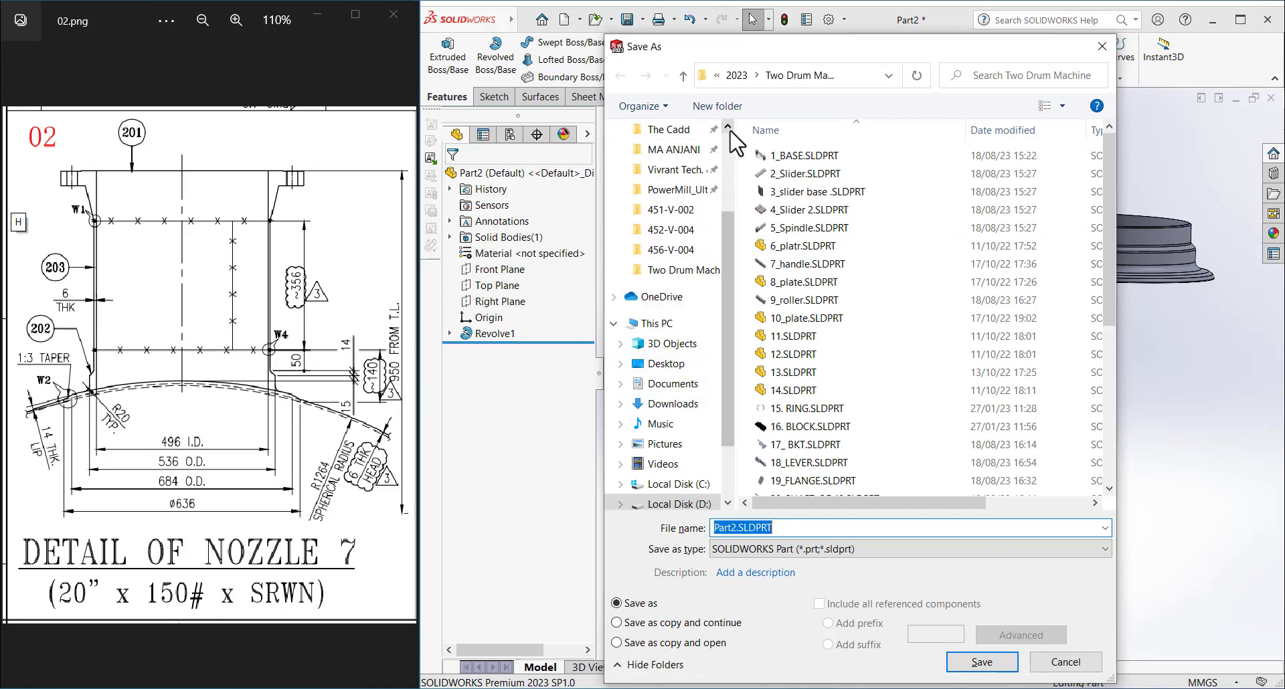
- Save the part as 02.SLDPRT in WORK > CDI > 2023 > 2794 > 451-V-002
scroll(701, 212, up, 3)
click(689, 223)
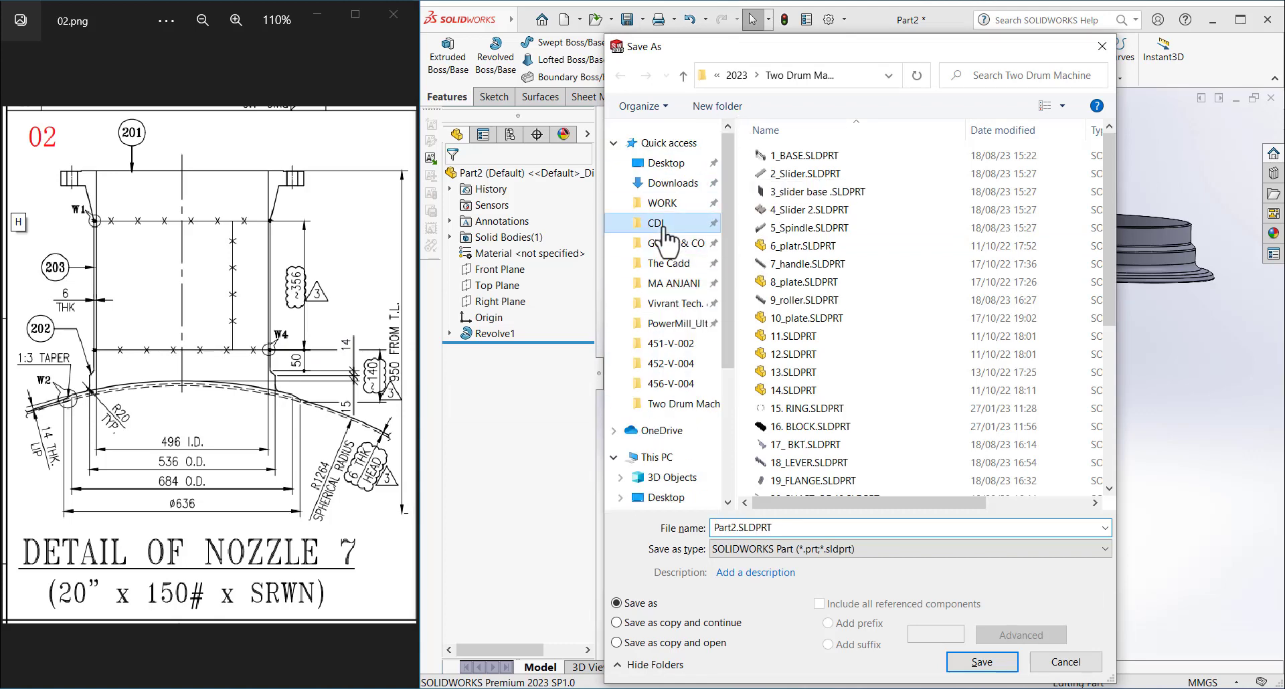
double_click(790, 192)
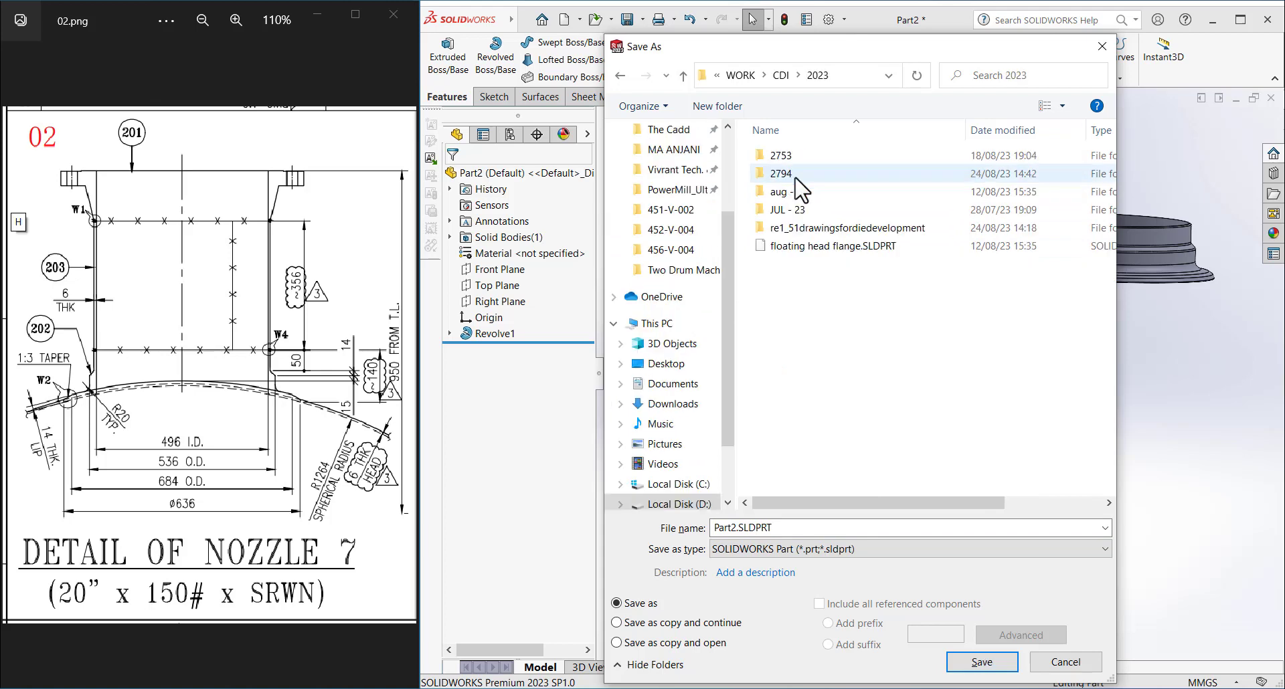
double_click(800, 174)
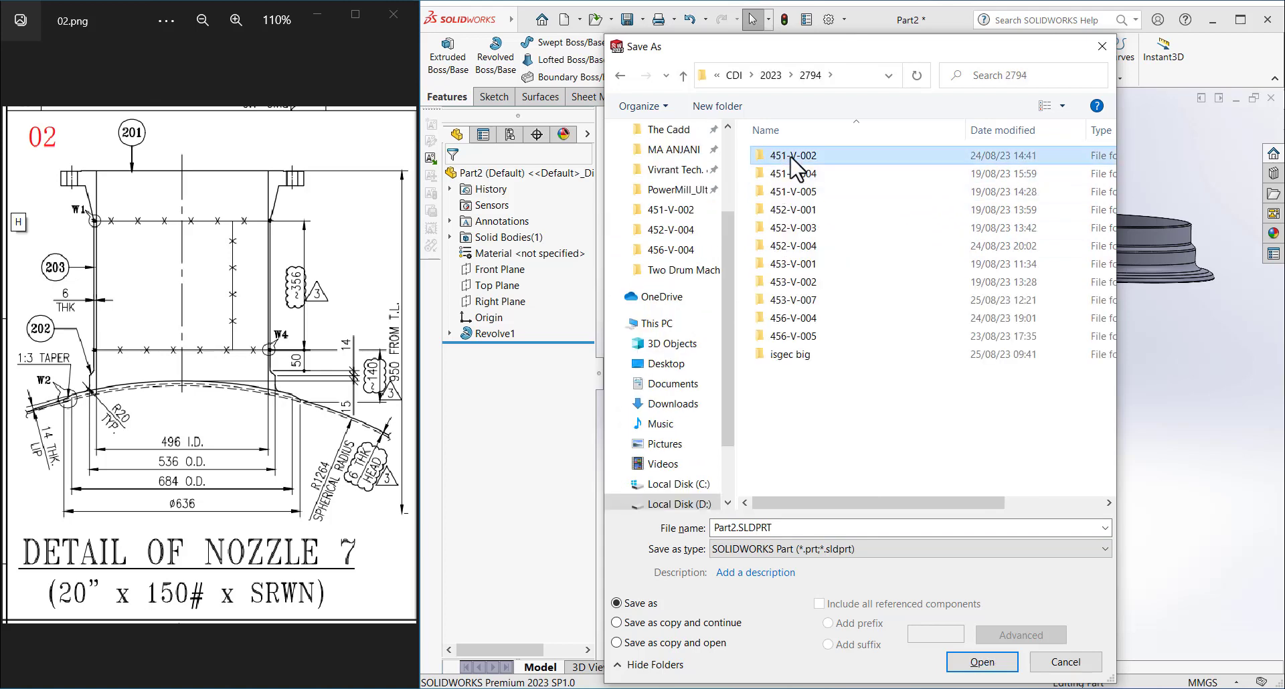
double_click(797, 158)
double_click(794, 528)
text(2)
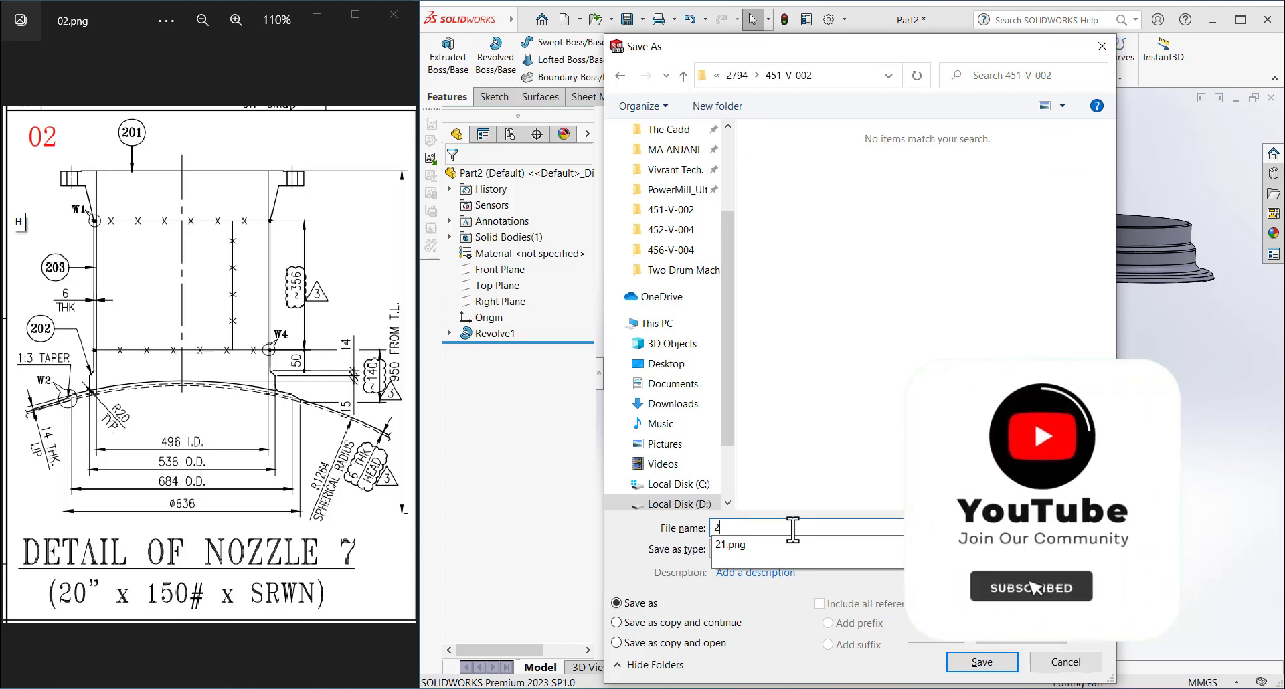
key(BackSpace)
text(02)
key(Return)
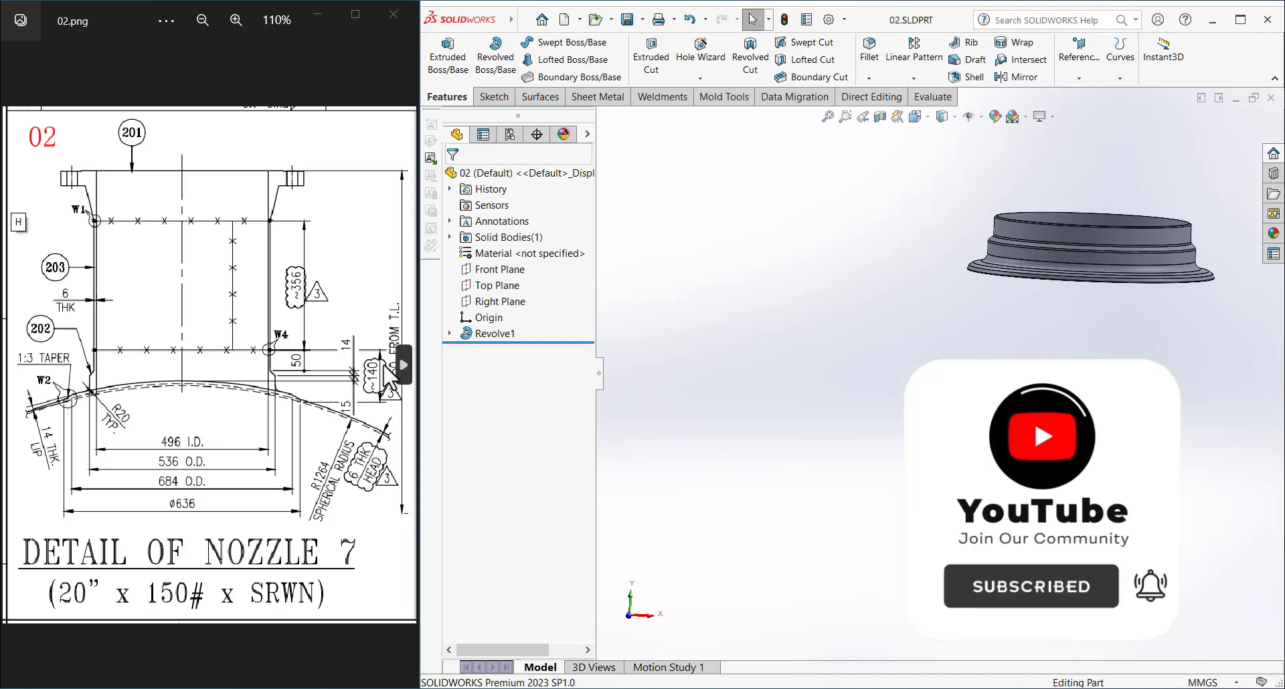
- Browse the Photos drawings back to Detail B and pan it into view
click(402, 367)
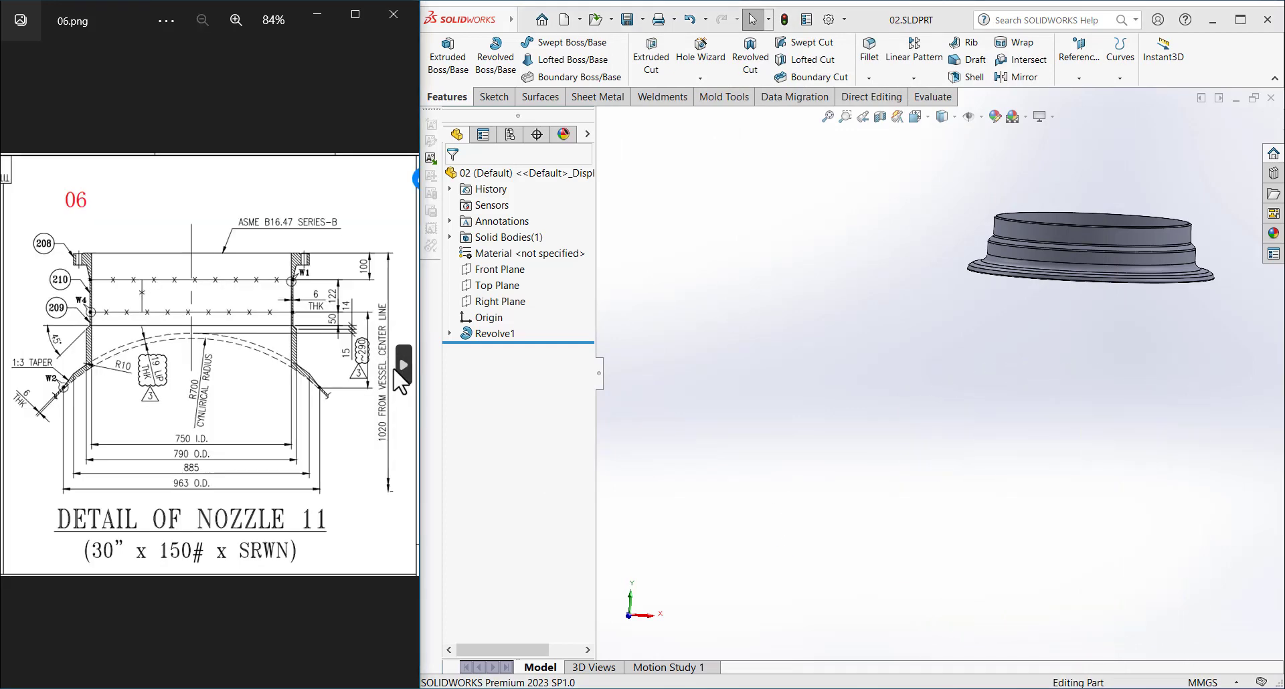
click(401, 367)
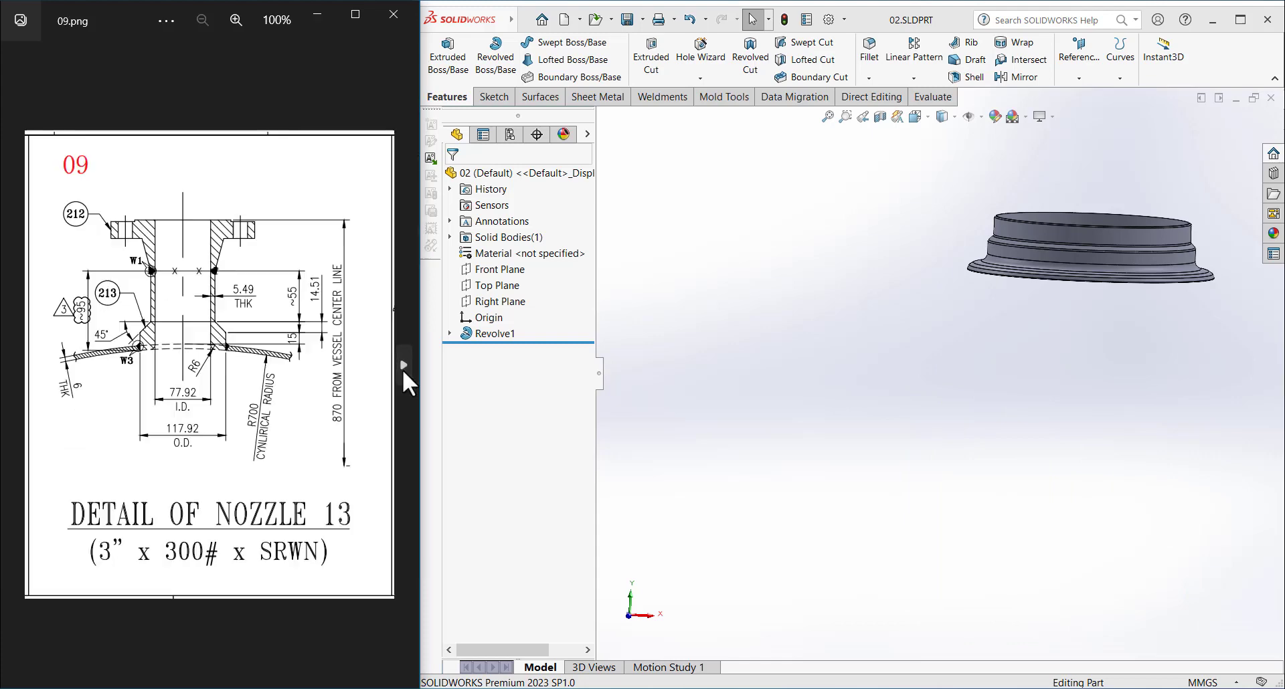
click(403, 368)
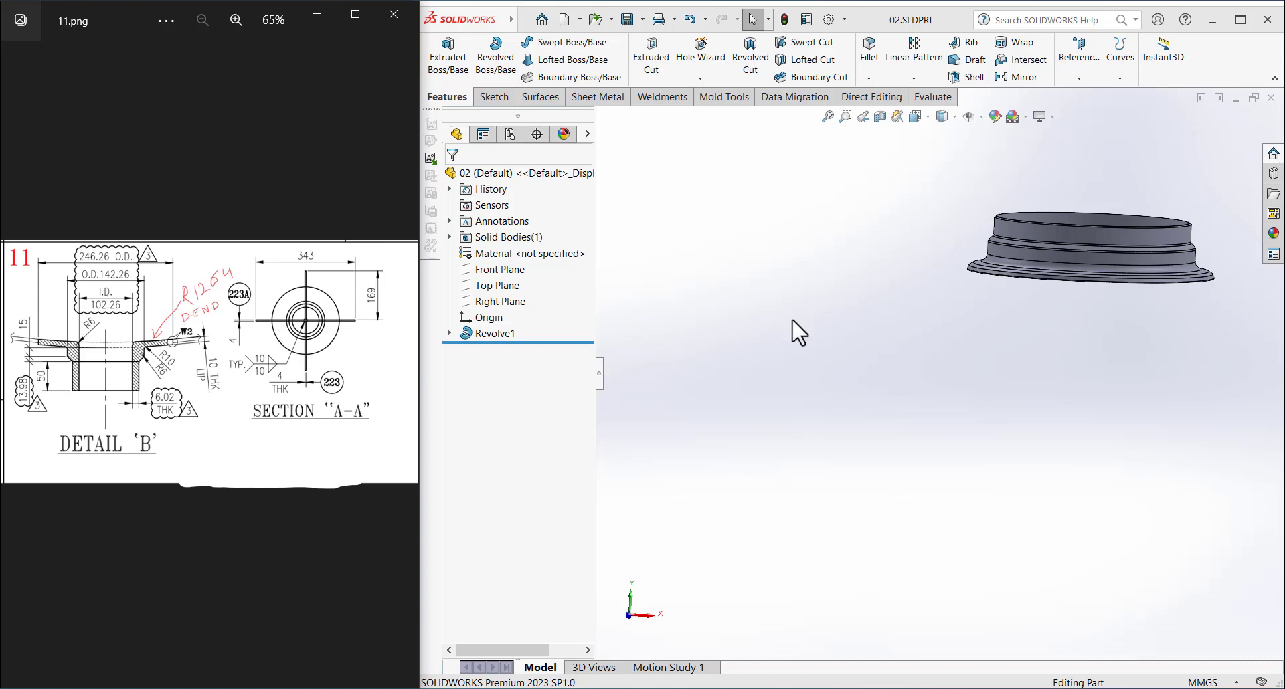
click(403, 362)
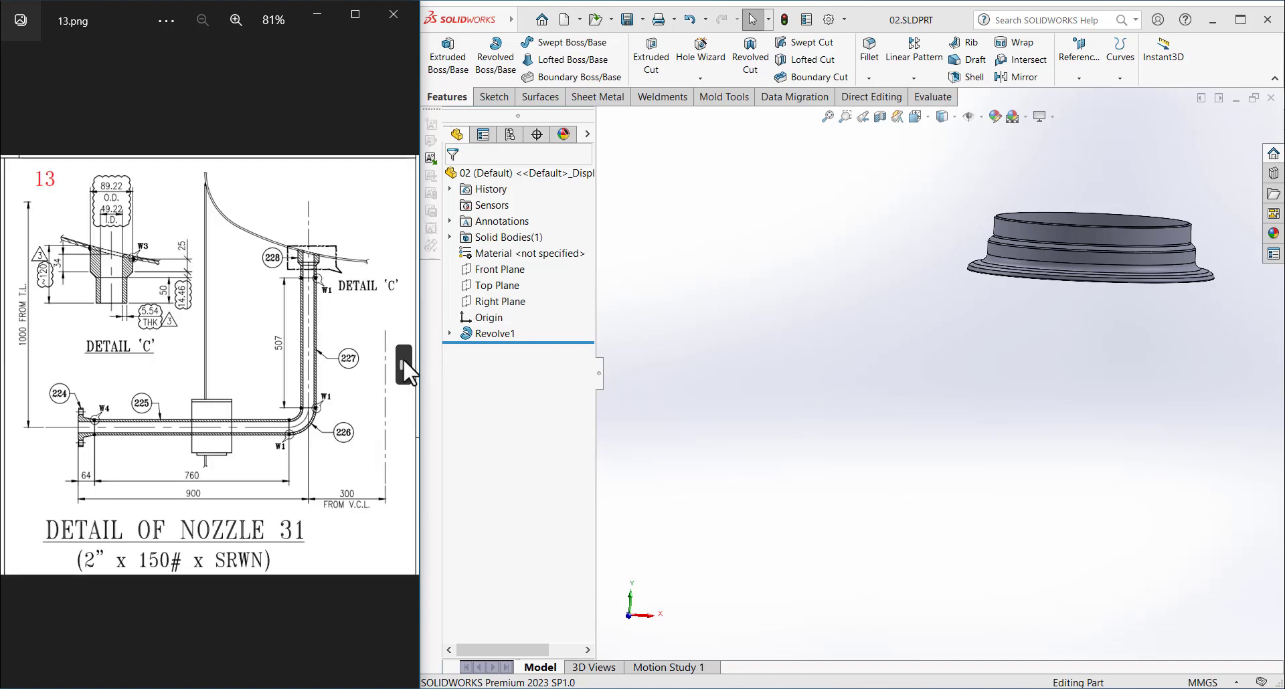
click(404, 367)
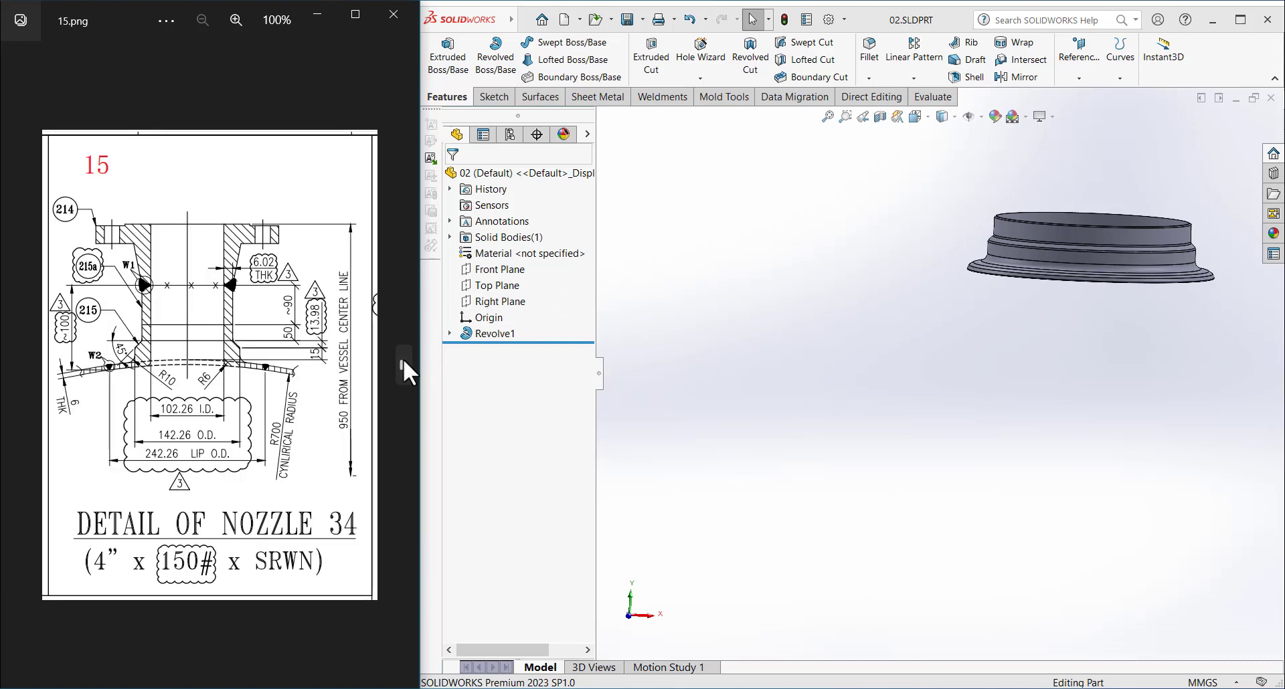
click(403, 359)
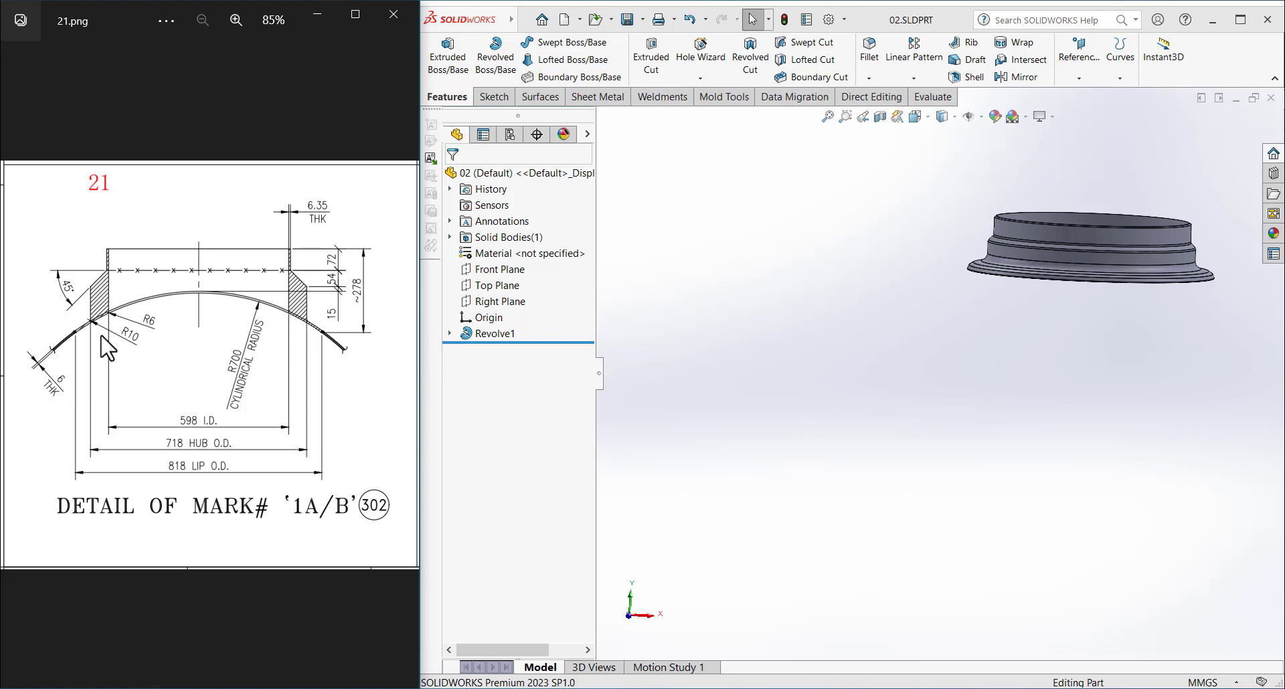
click(18, 359)
click(19, 360)
click(19, 360)
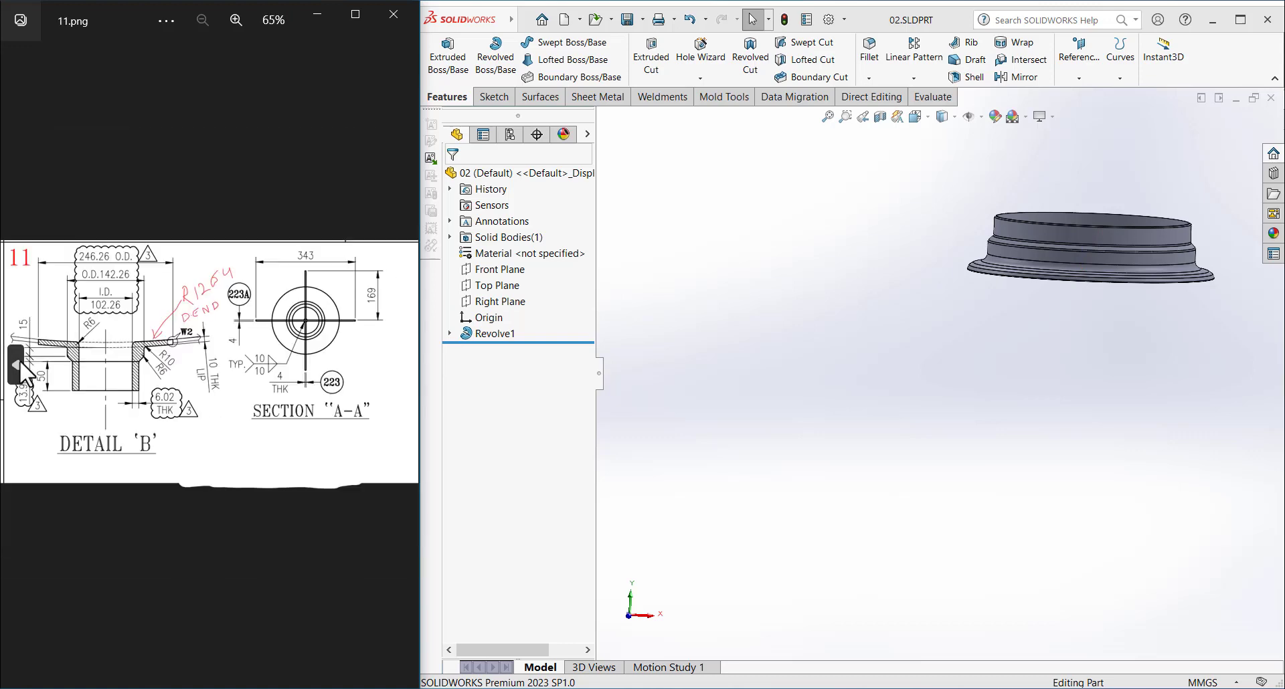
scroll(154, 375, up, 3)
drag(170, 401, 226, 406)
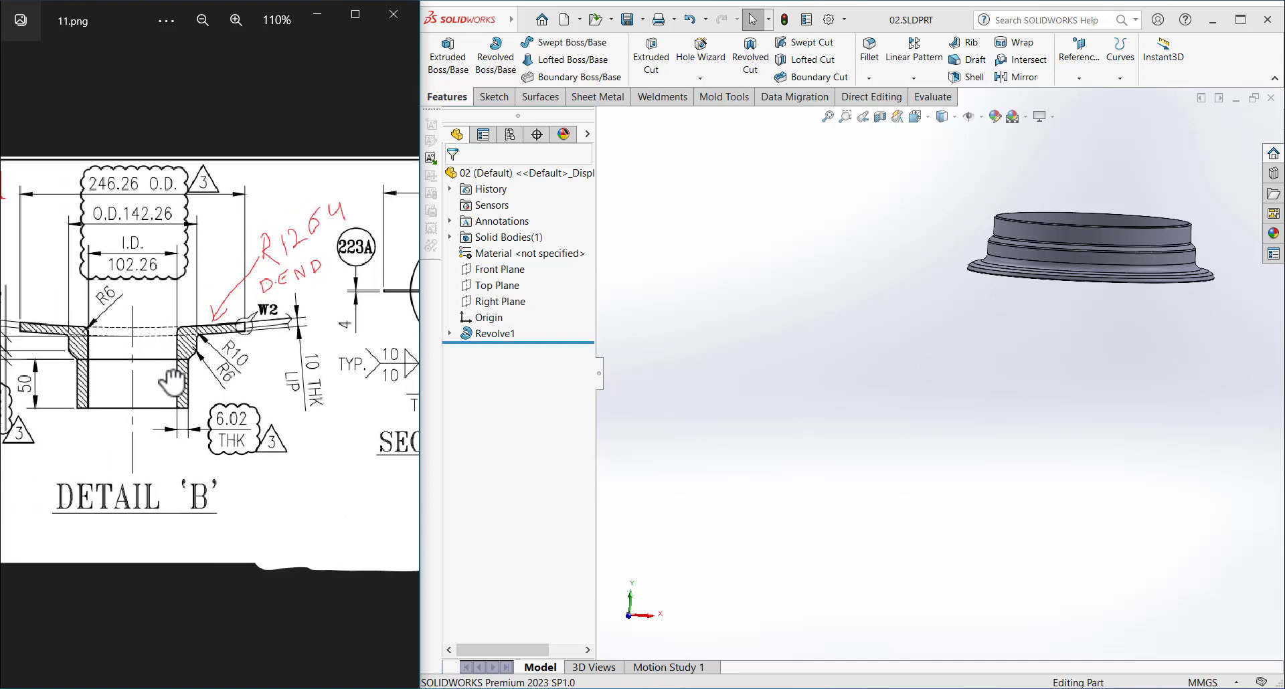
scroll(179, 367, down, 2)
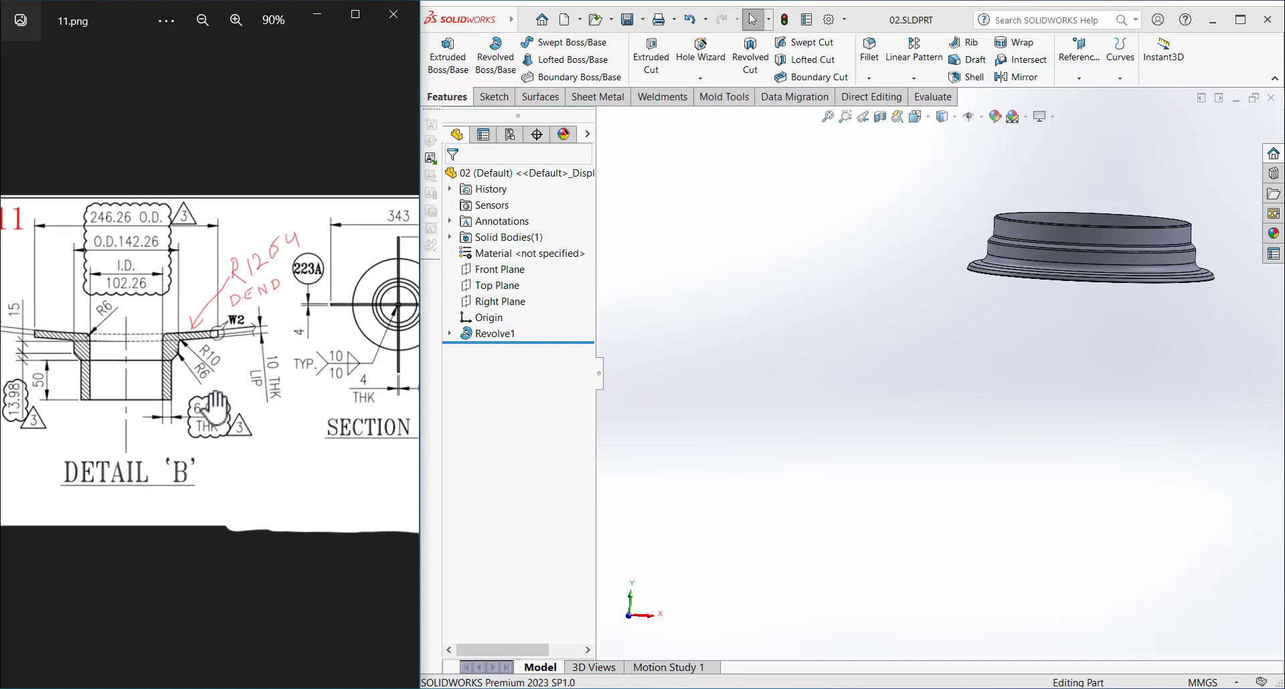
drag(180, 367, 199, 366)
- Save the SOLIDWORKS part as a copy named 11.SLDPRT
click(749, 404)
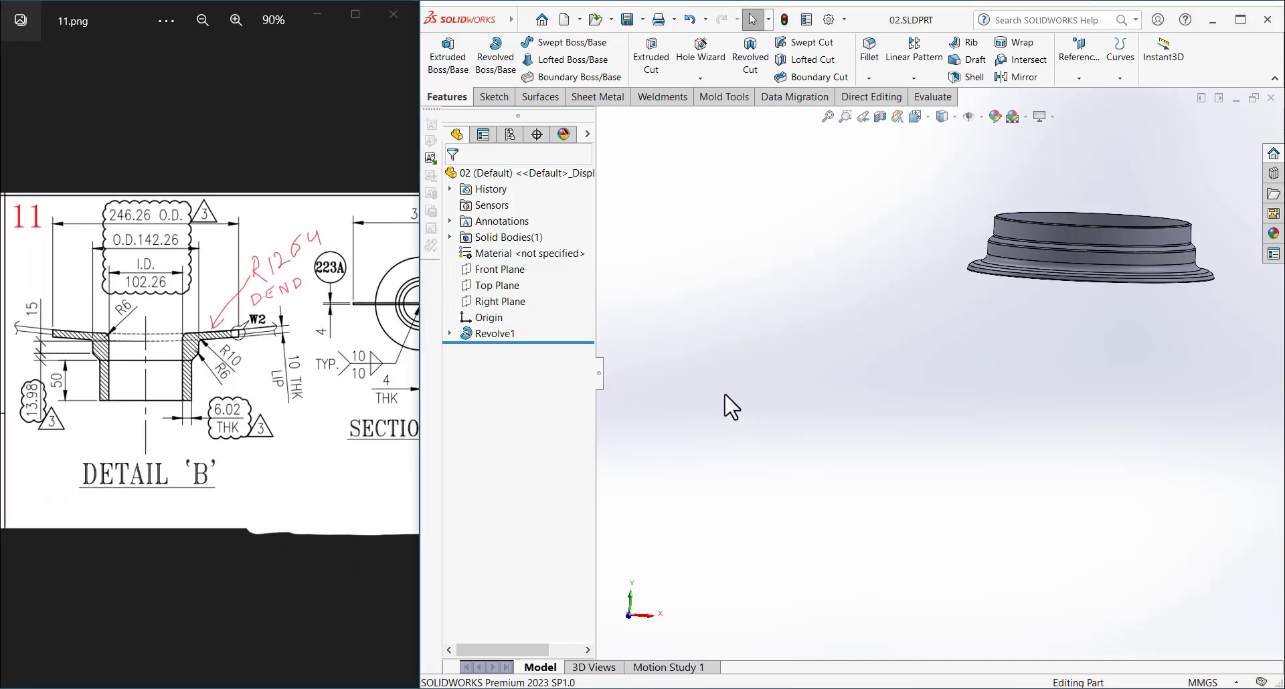
key(ctrl+shift+s)
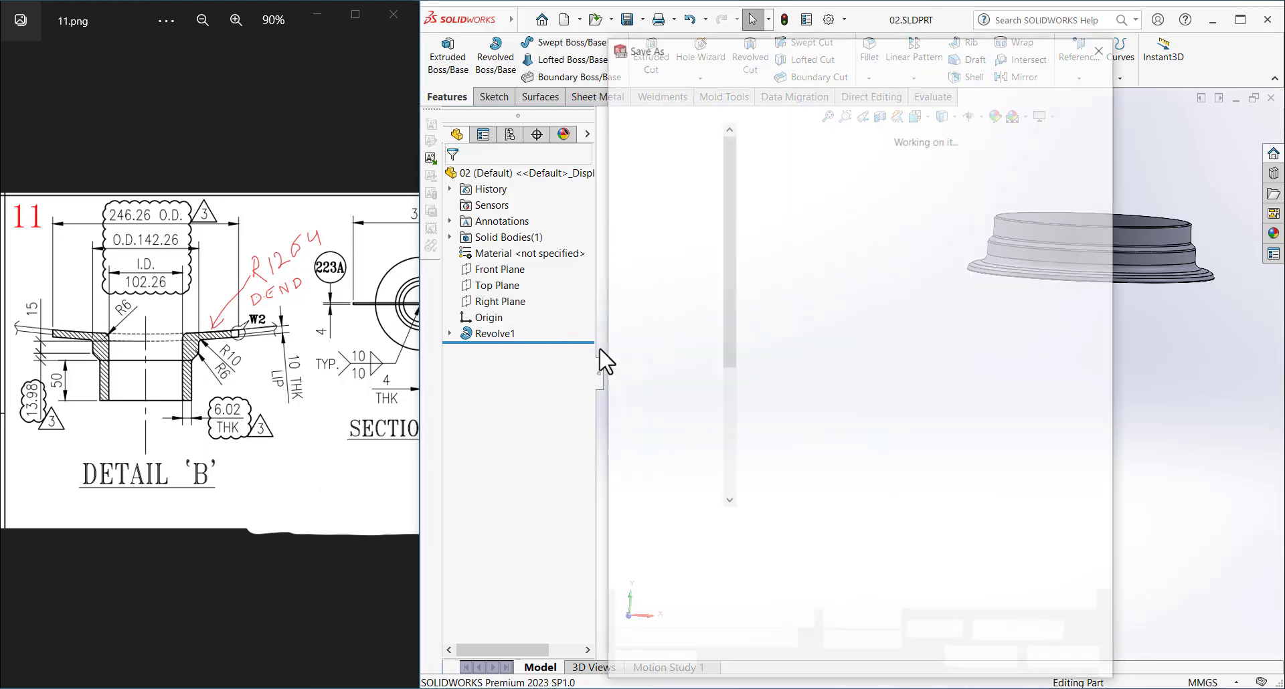
text(11)
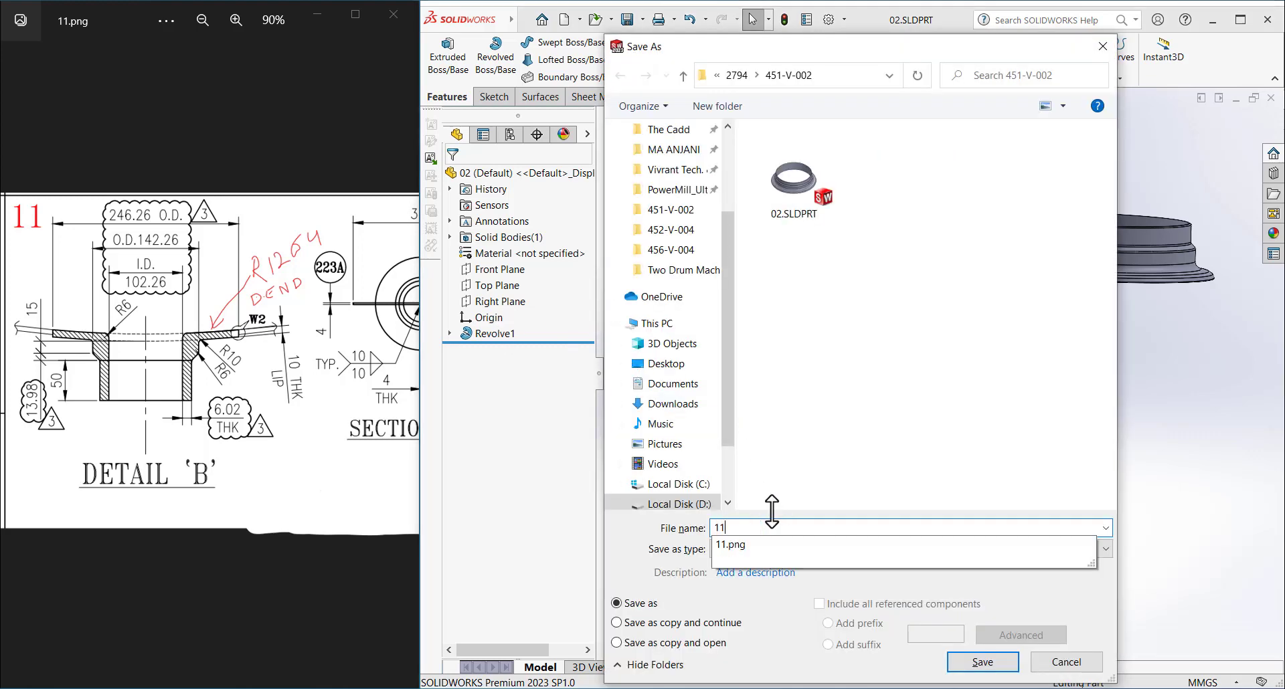
key(Return)
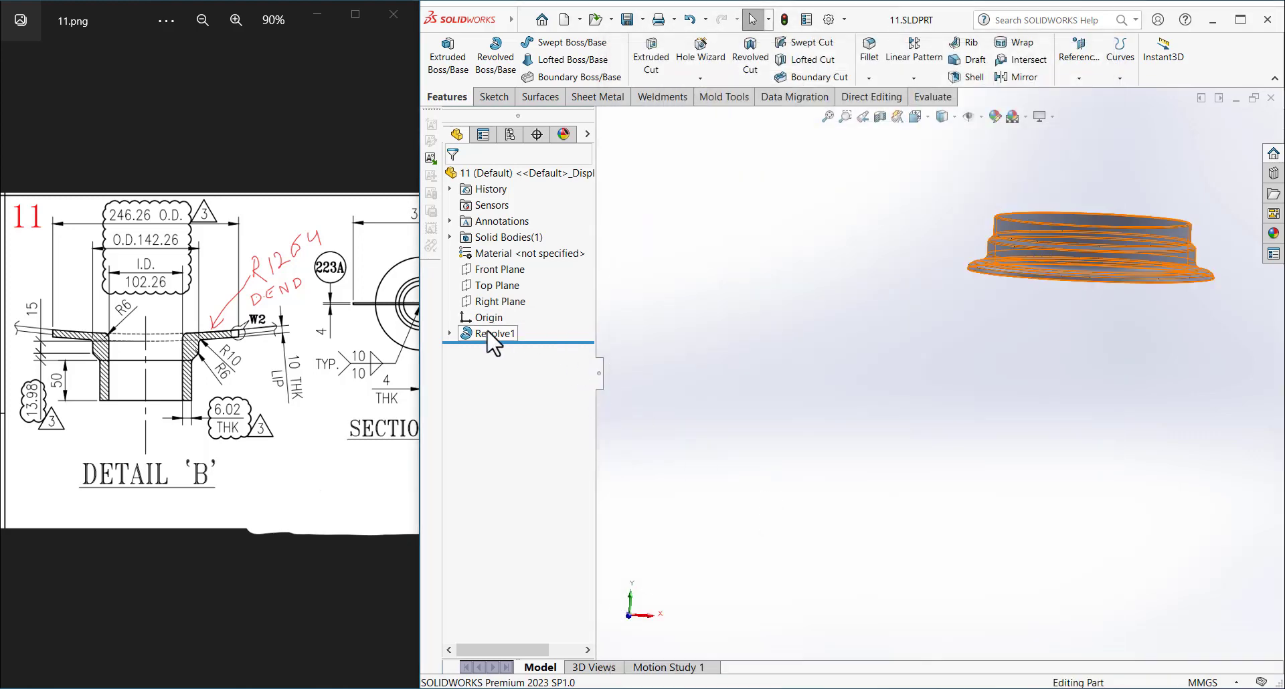
click(494, 334)
- Edit Sketch1 under Revolve1 and change the 6.00 width dimension to 6.02
click(522, 295)
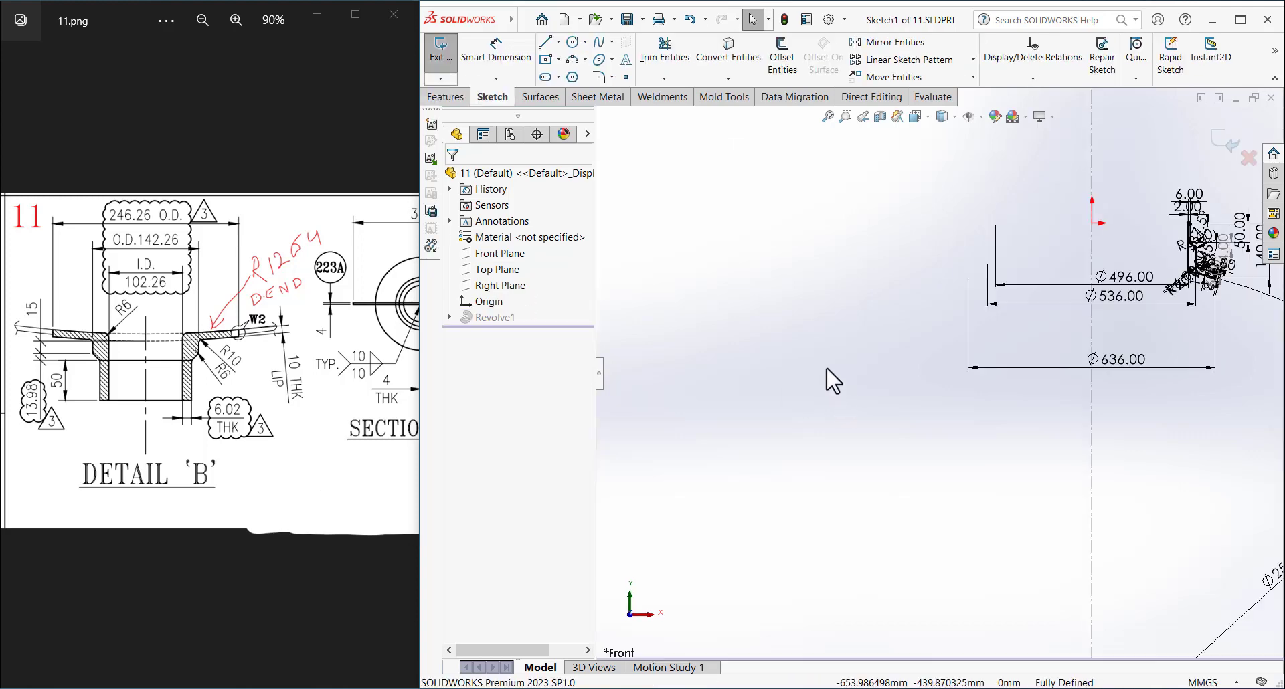
scroll(899, 224, down, 5)
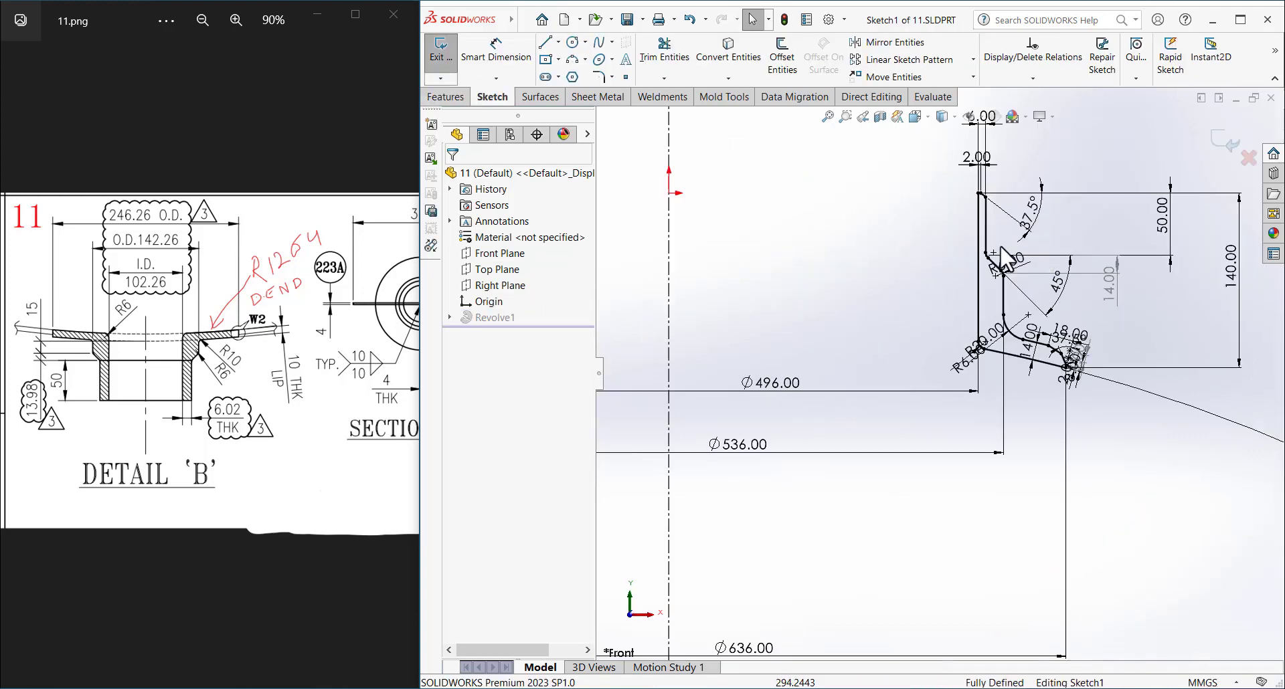
scroll(958, 234, down, 3)
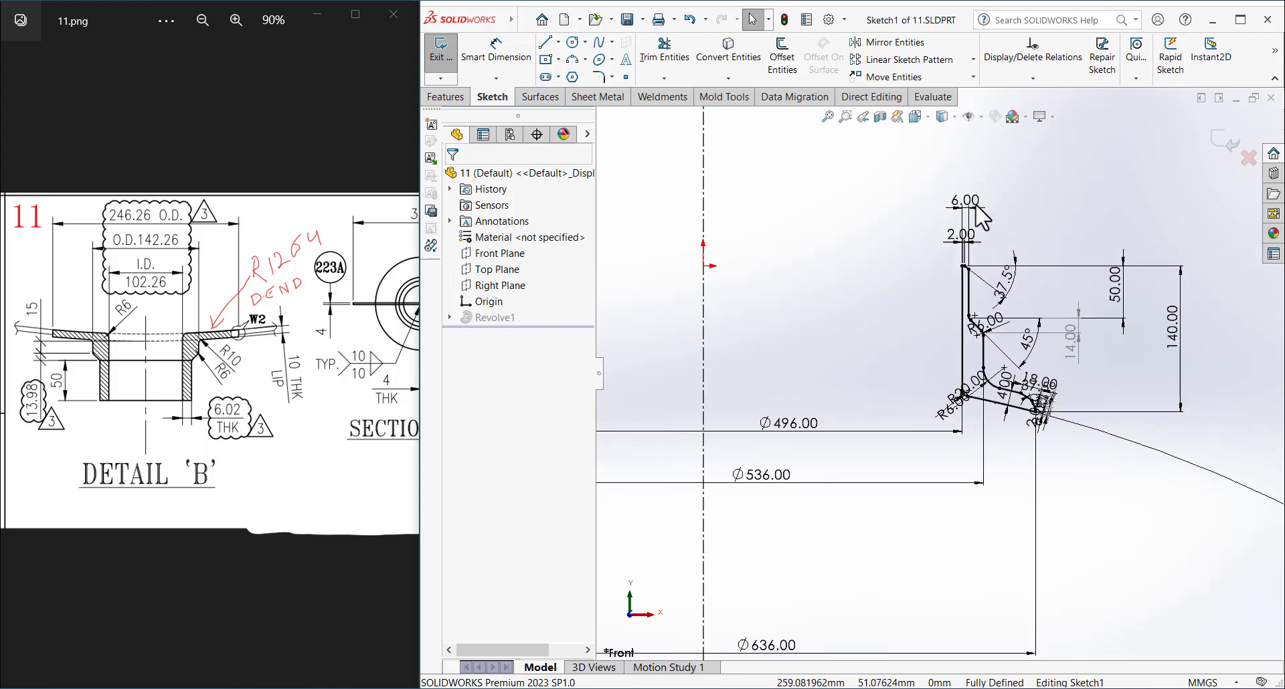
double_click(951, 225)
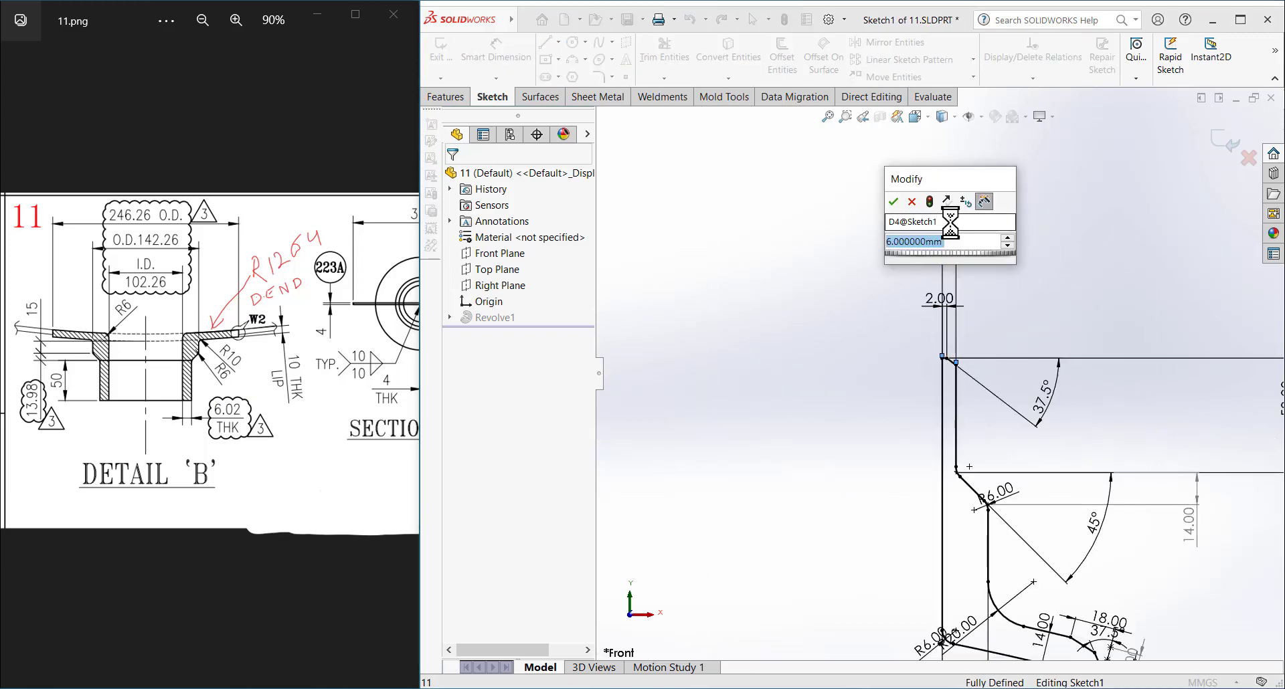
text(6.02)
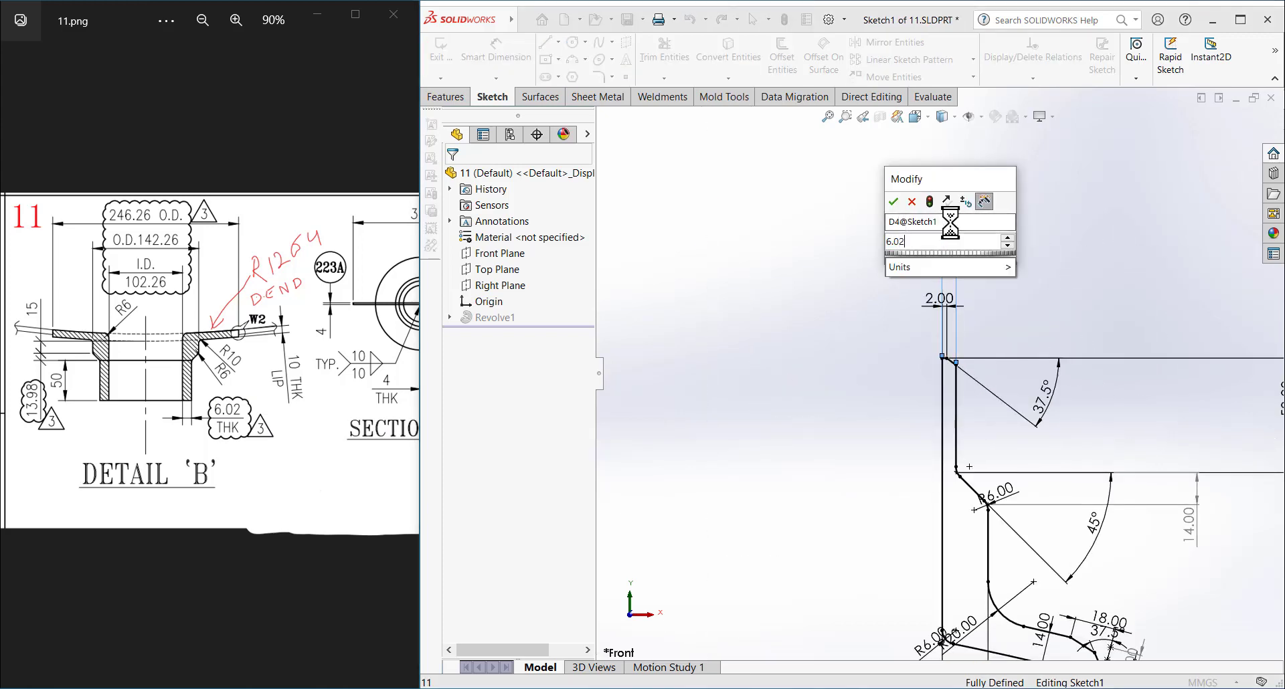
key(Return)
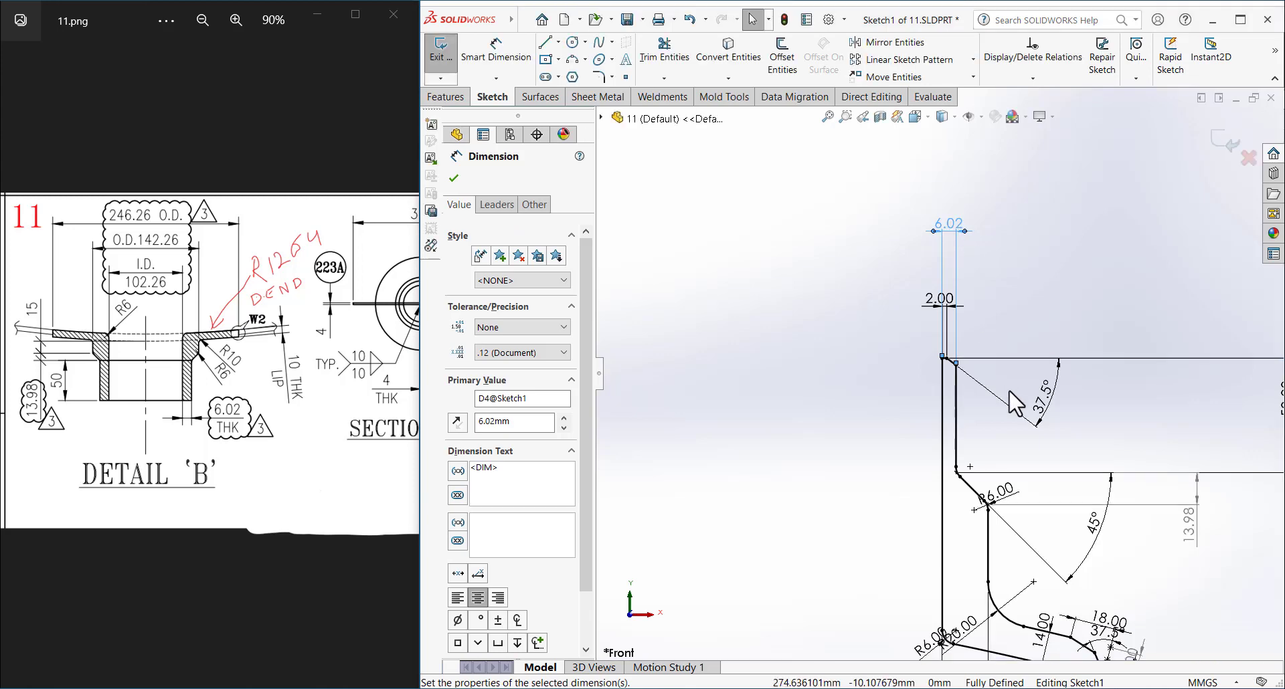
- Change the 14.00 lip dimension to 10.00 and check the resulting 13.98 dimension
scroll(1016, 404, up, 5)
scroll(944, 528, down, 6)
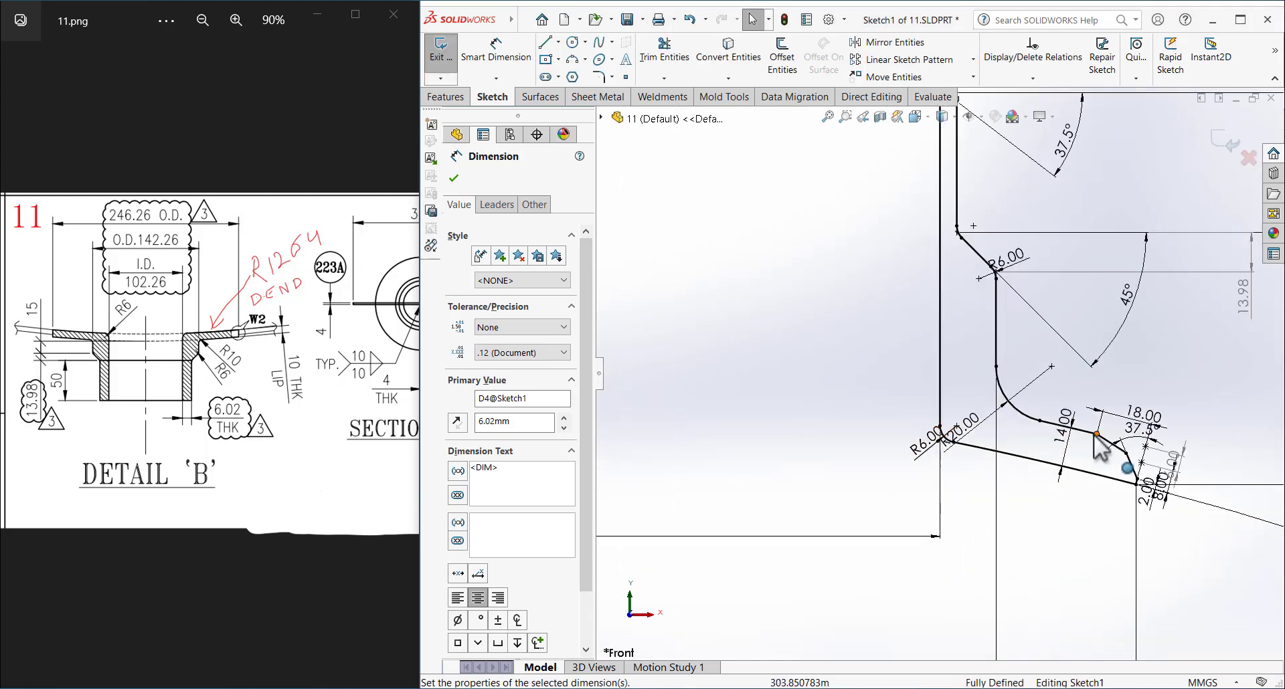
click(1240, 487)
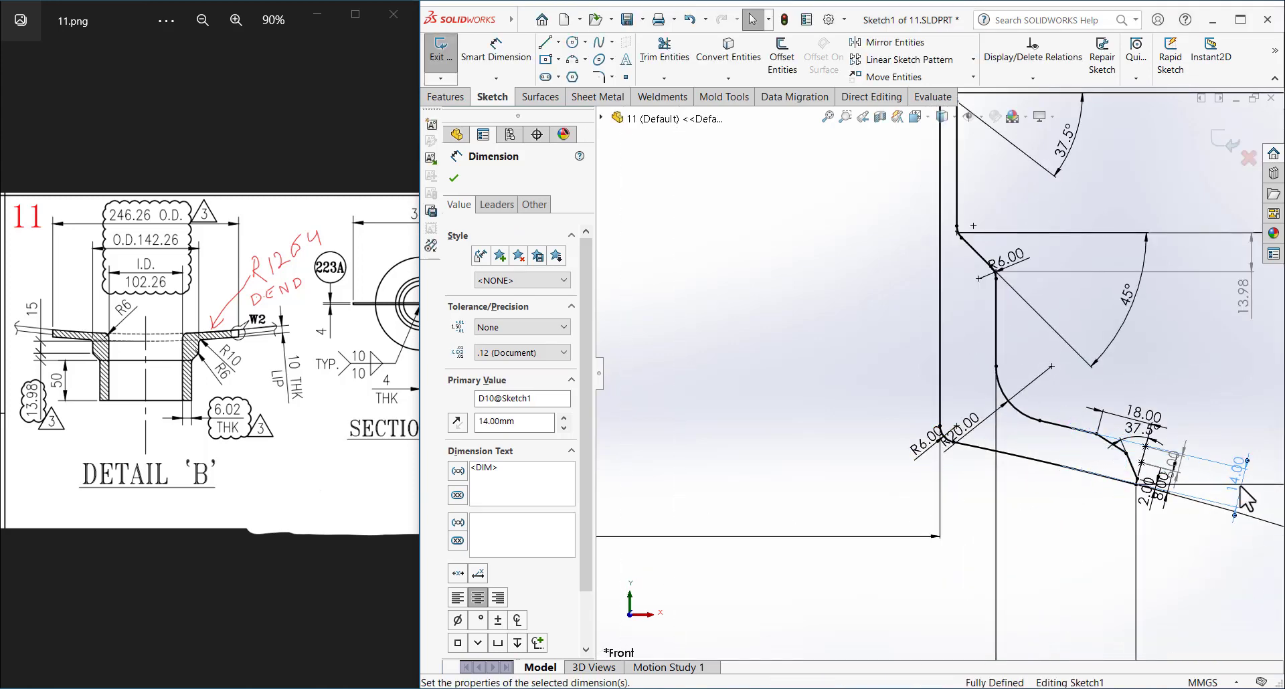
double_click(1240, 487)
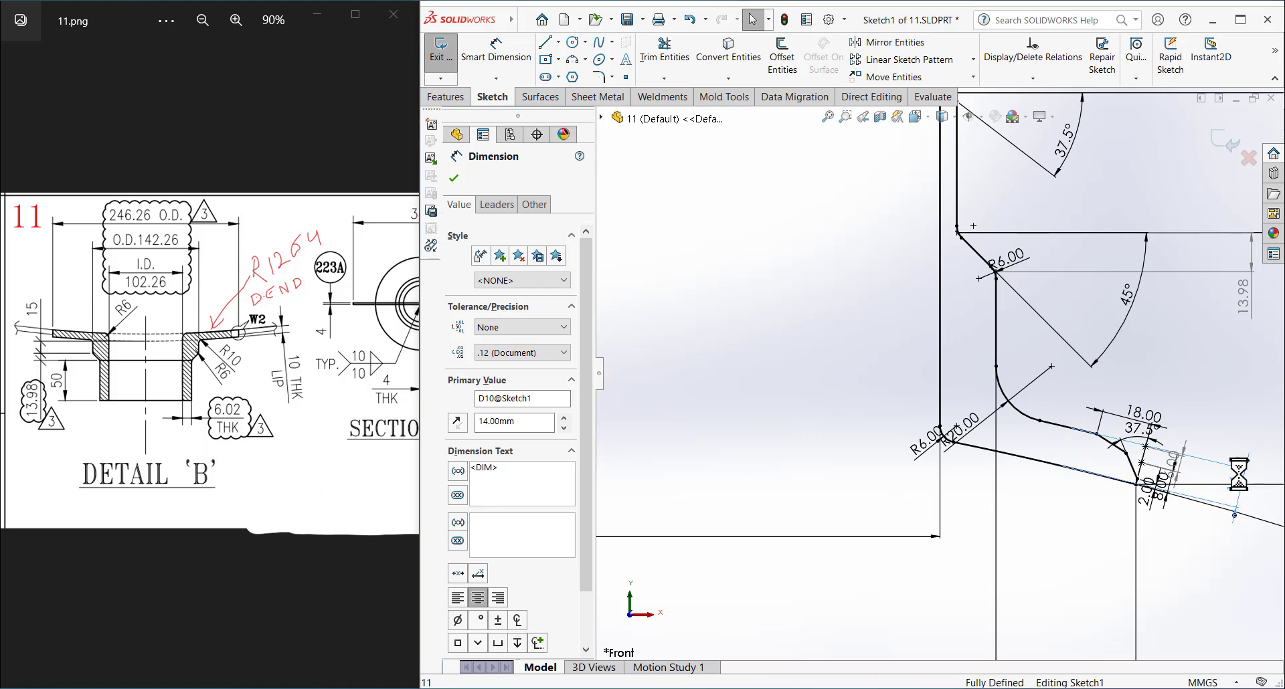
text(10)
key(Return)
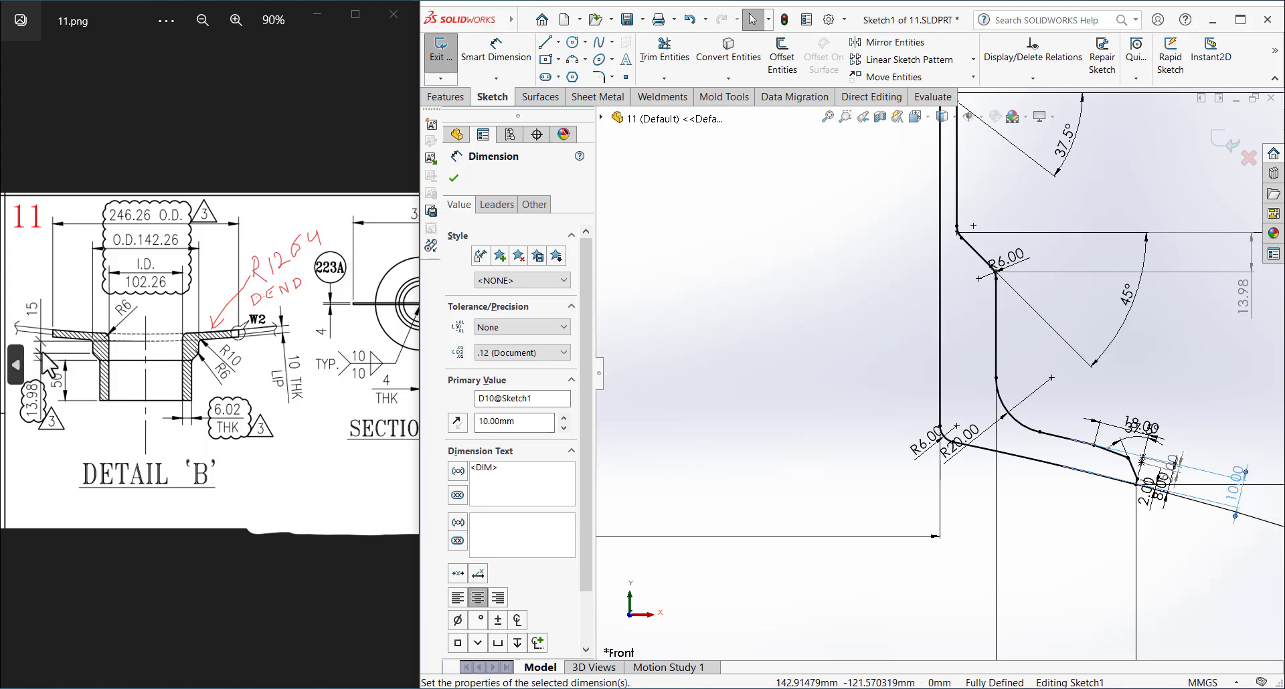
key(Escape)
key(f)
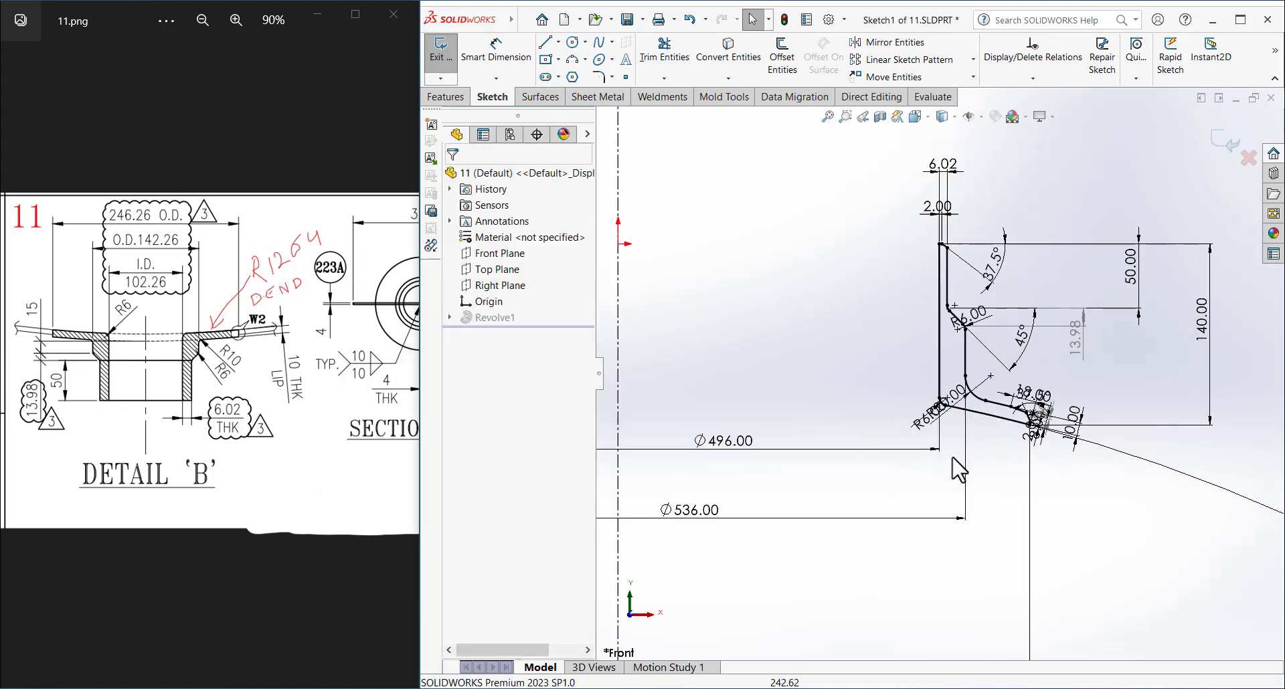
scroll(1010, 415, down, 2)
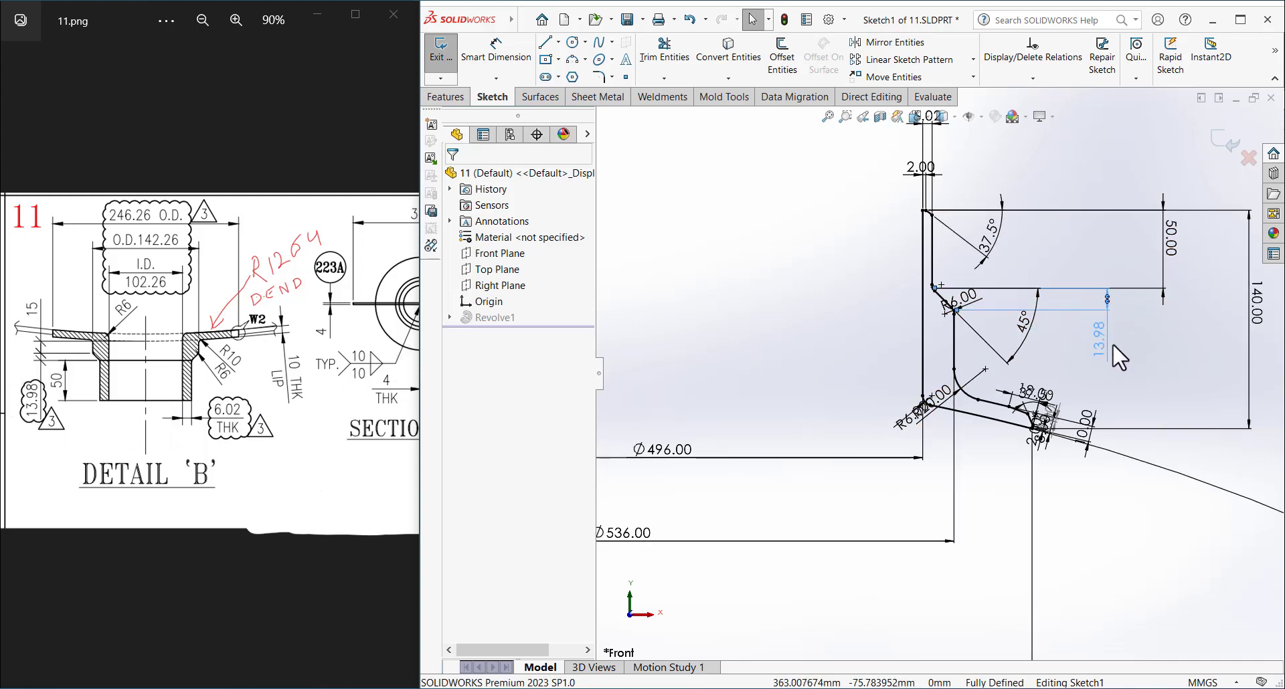
click(1110, 343)
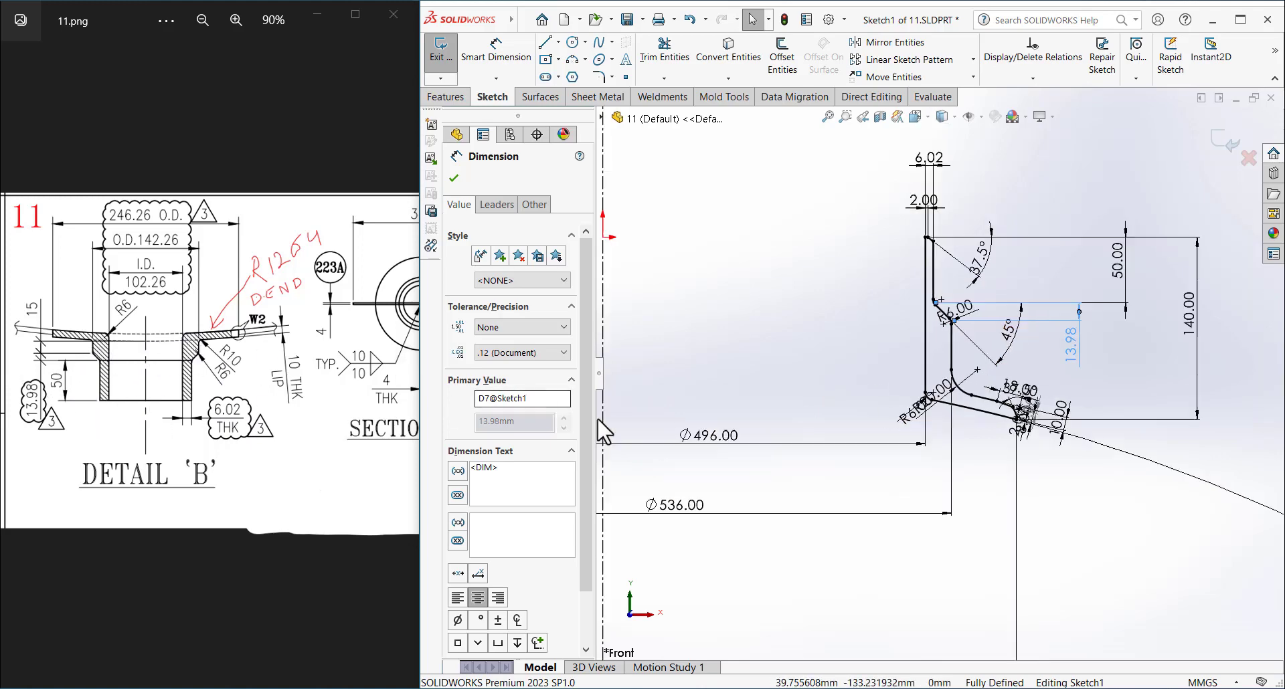
scroll(836, 435, up, 3)
- Place a sketch point on the centerline and make it coincident with Arc2
key(Escape)
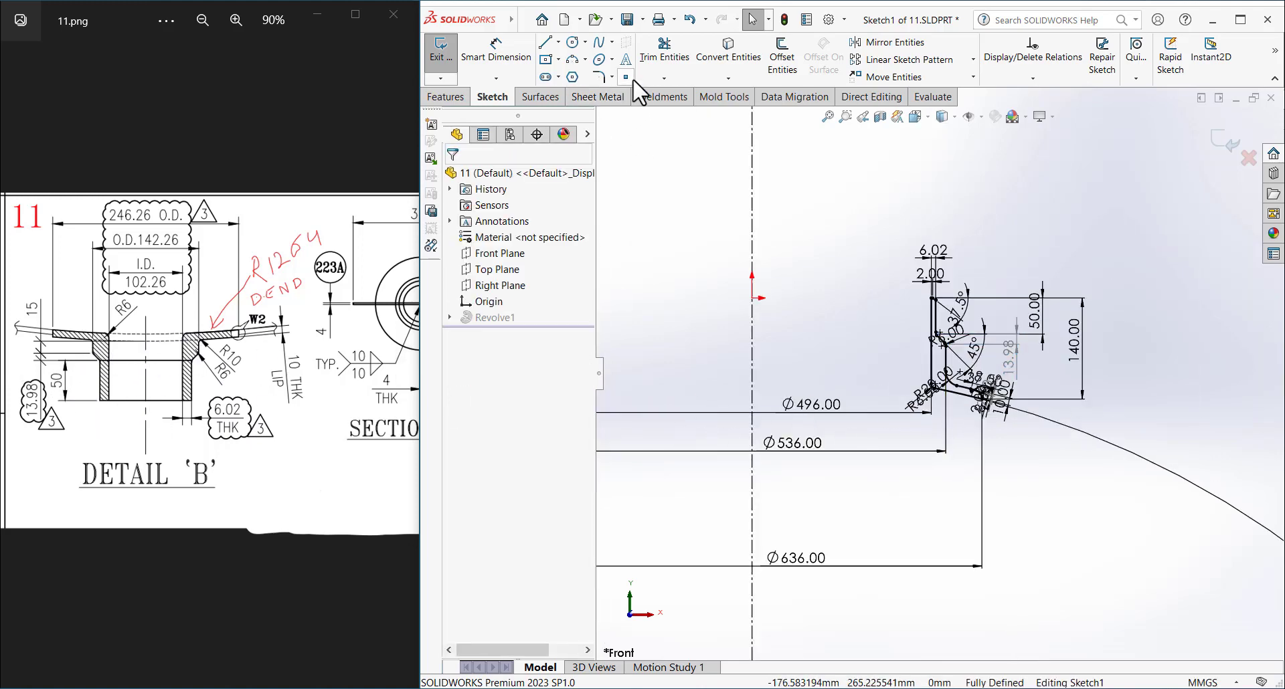
click(752, 346)
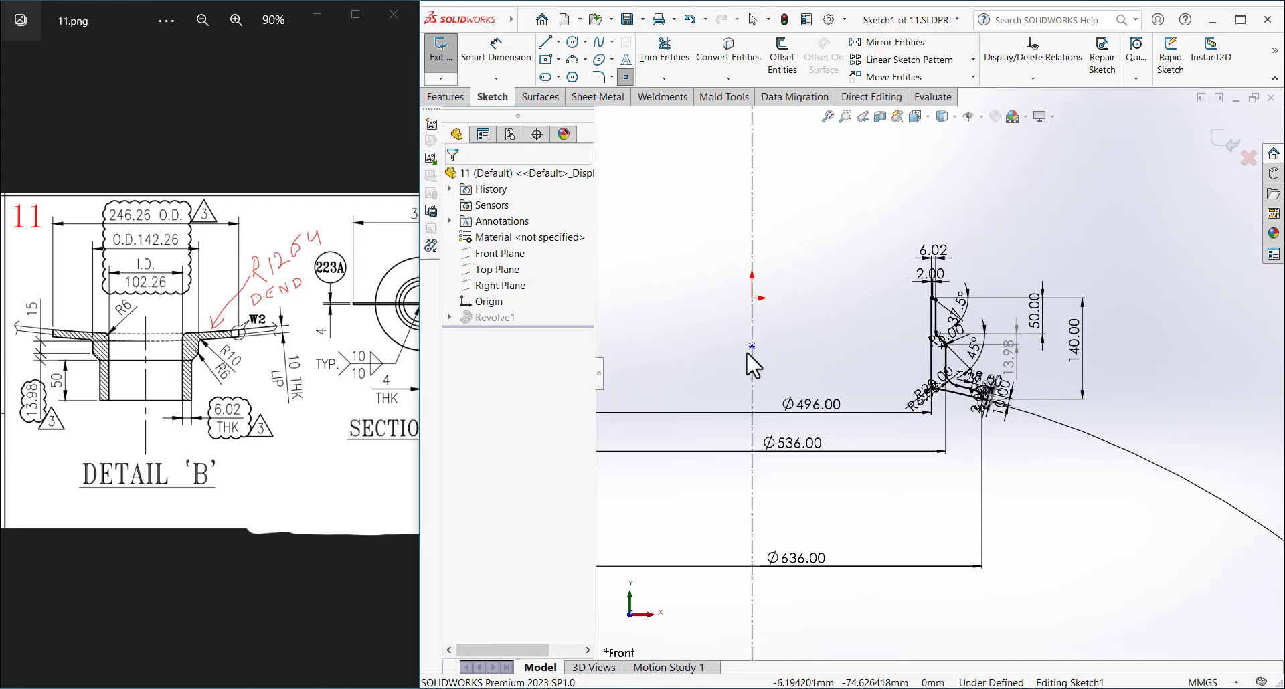
click(752, 346)
scroll(975, 392, down, 3)
scroll(950, 368, down, 2)
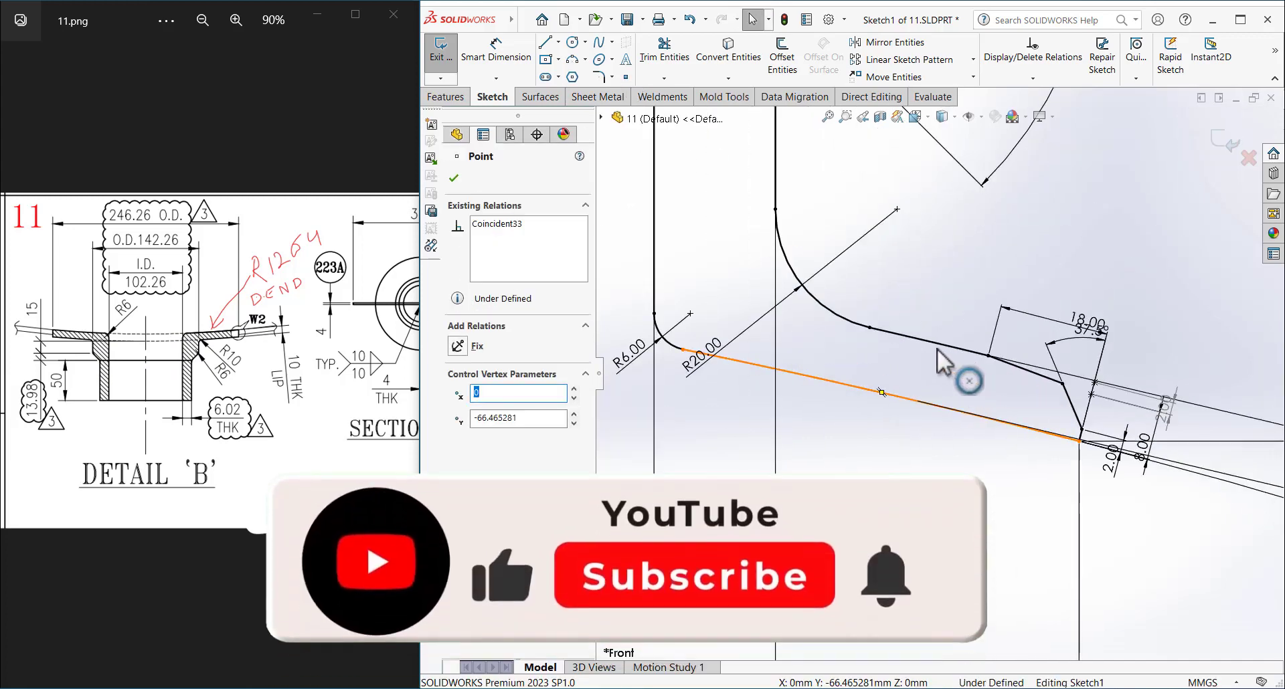
ctrl+click(937, 344)
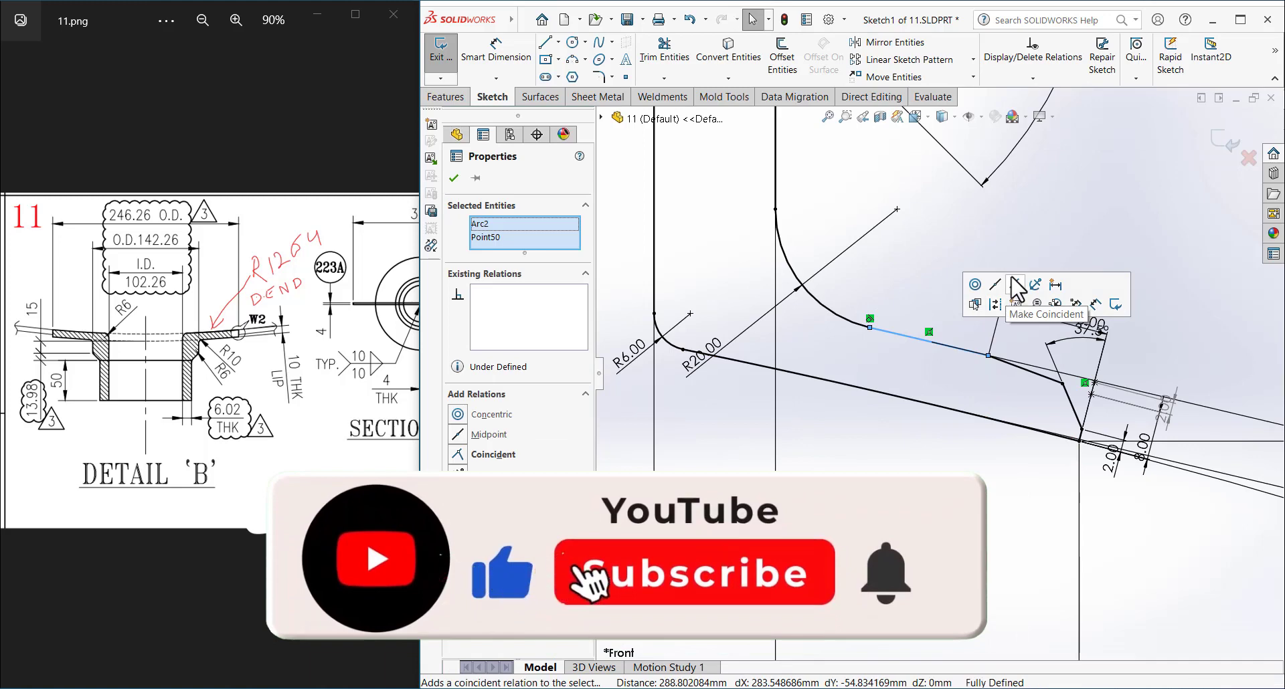
click(1016, 284)
scroll(970, 334, up, 3)
scroll(935, 365, down, 5)
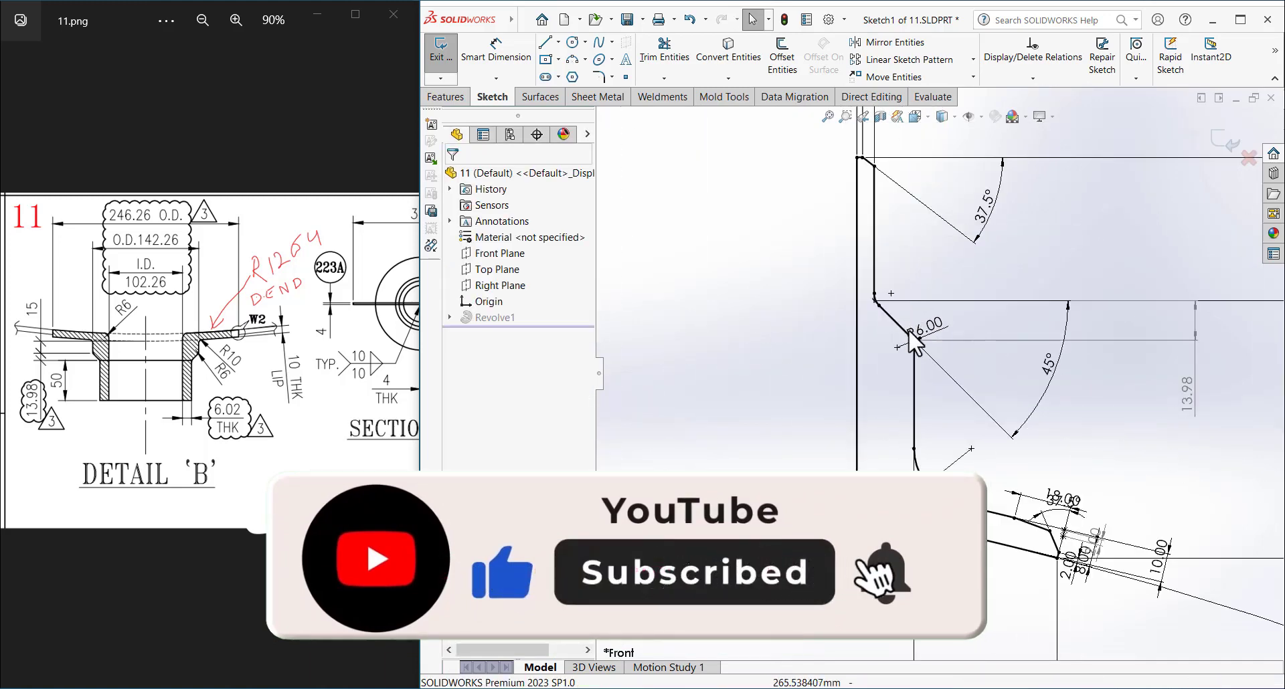
scroll(936, 366, down, 2)
- Add a driven 25.36 mm dimension from the R6 corner point to the new point
click(495, 50)
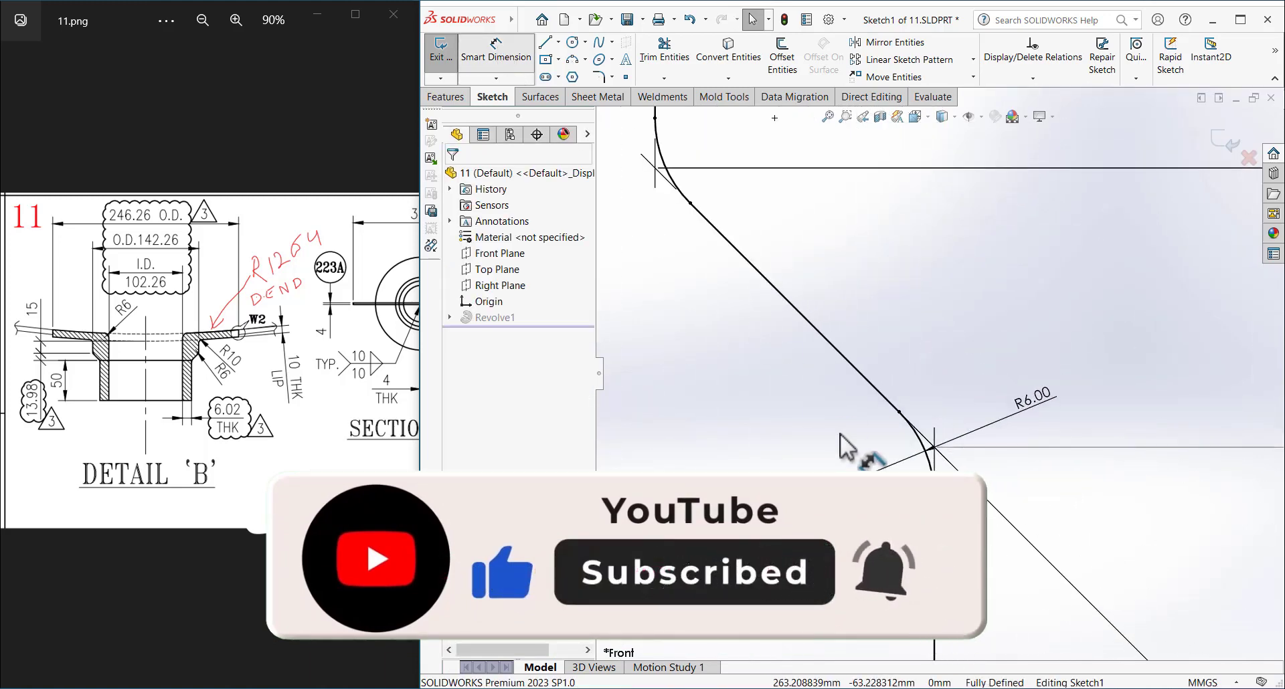
click(928, 446)
scroll(933, 452, up, 3)
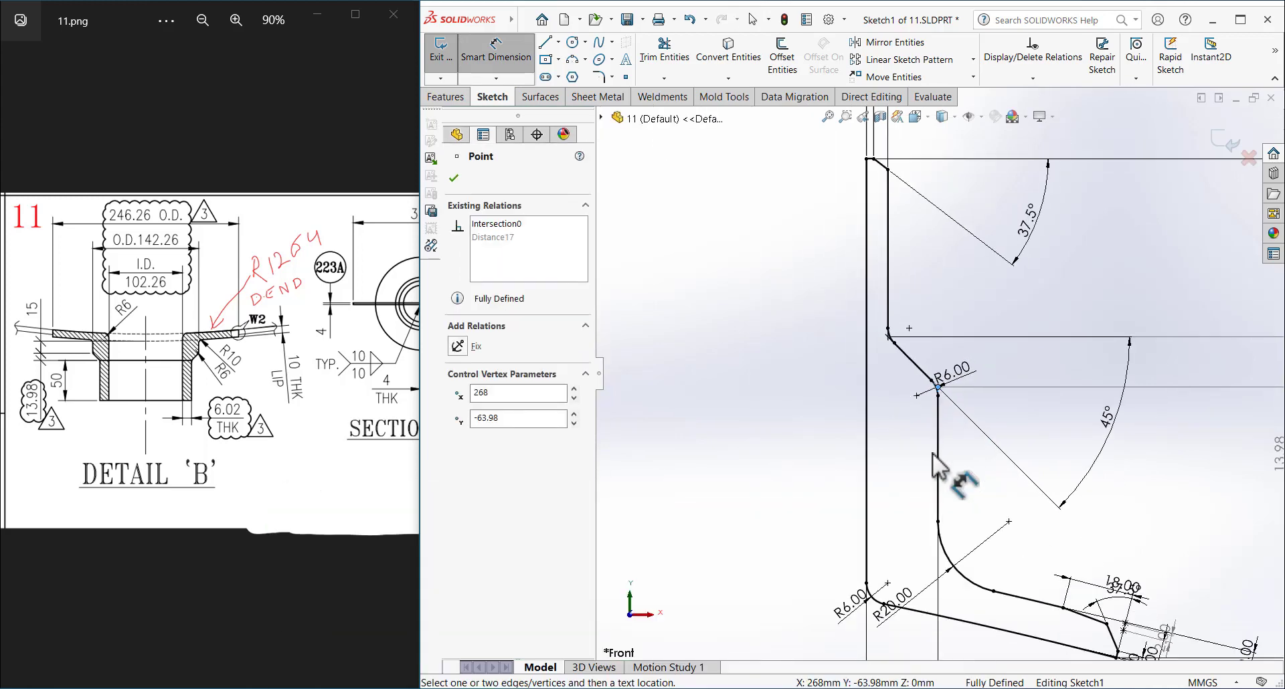
scroll(870, 449, up, 2)
scroll(937, 375, up, 1)
click(692, 400)
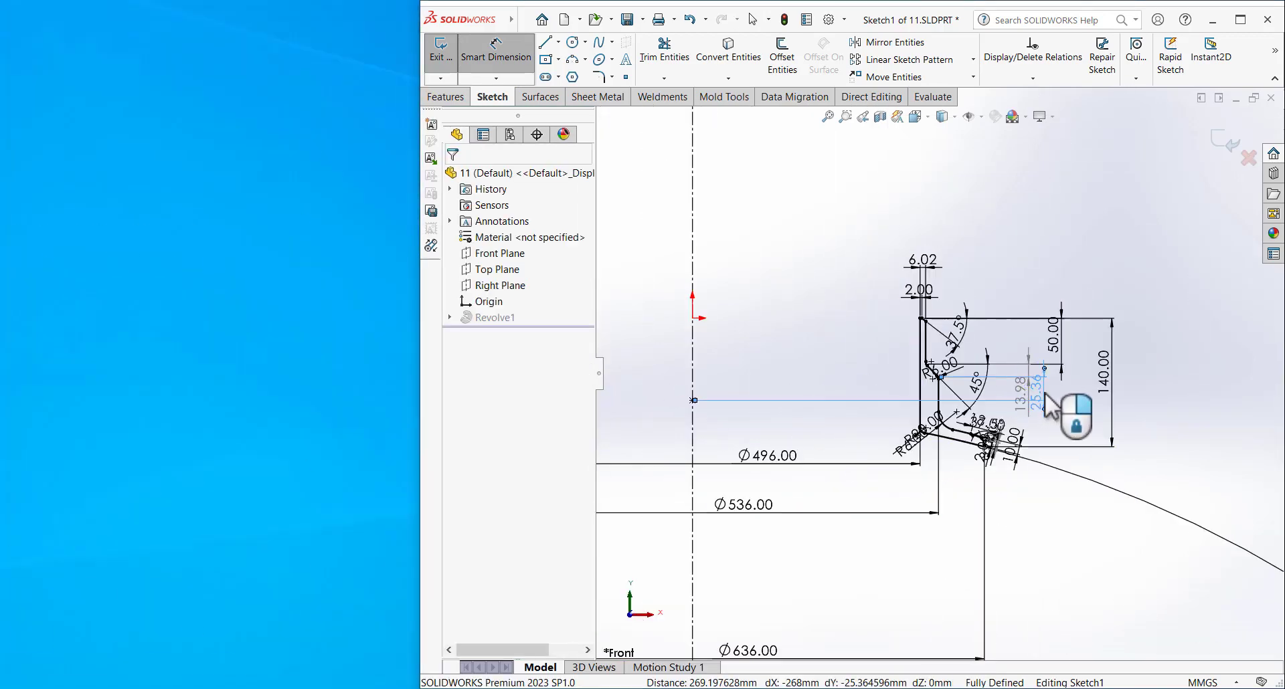
click(1046, 395)
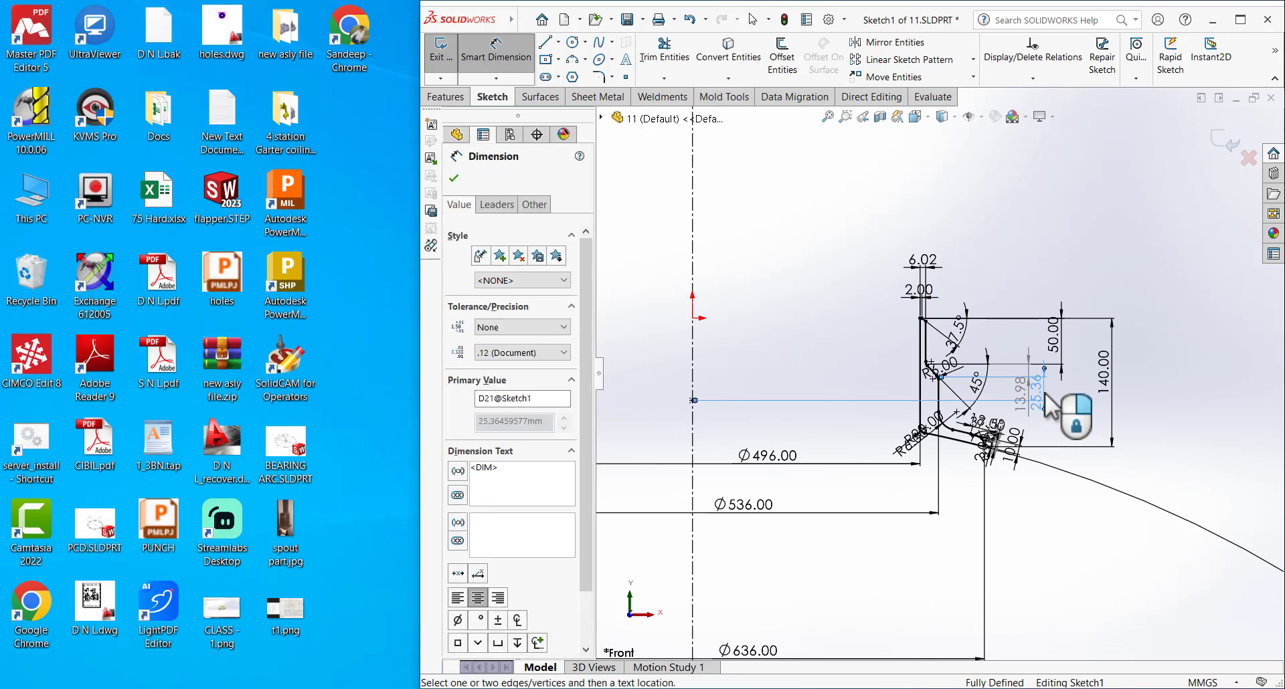
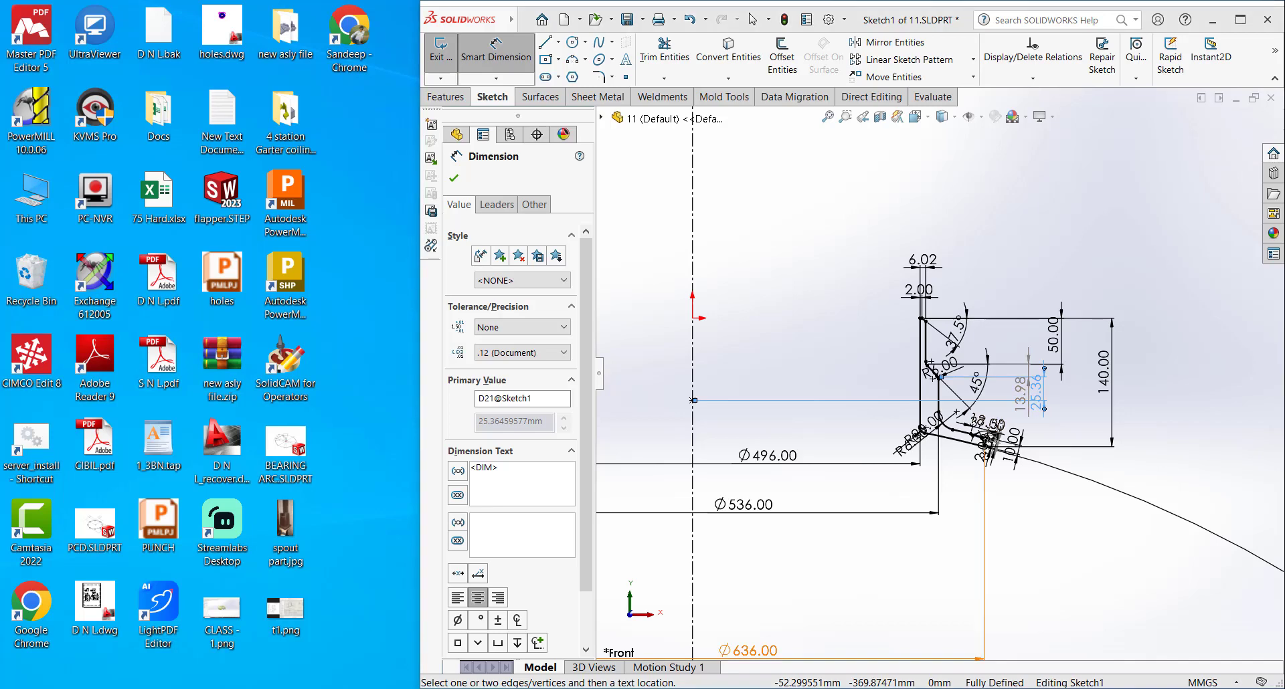
- Open the nozzle drawing 11.png from CDI > 2023 > 2794 > 451-V-002 in the photo viewer
key(super+e)
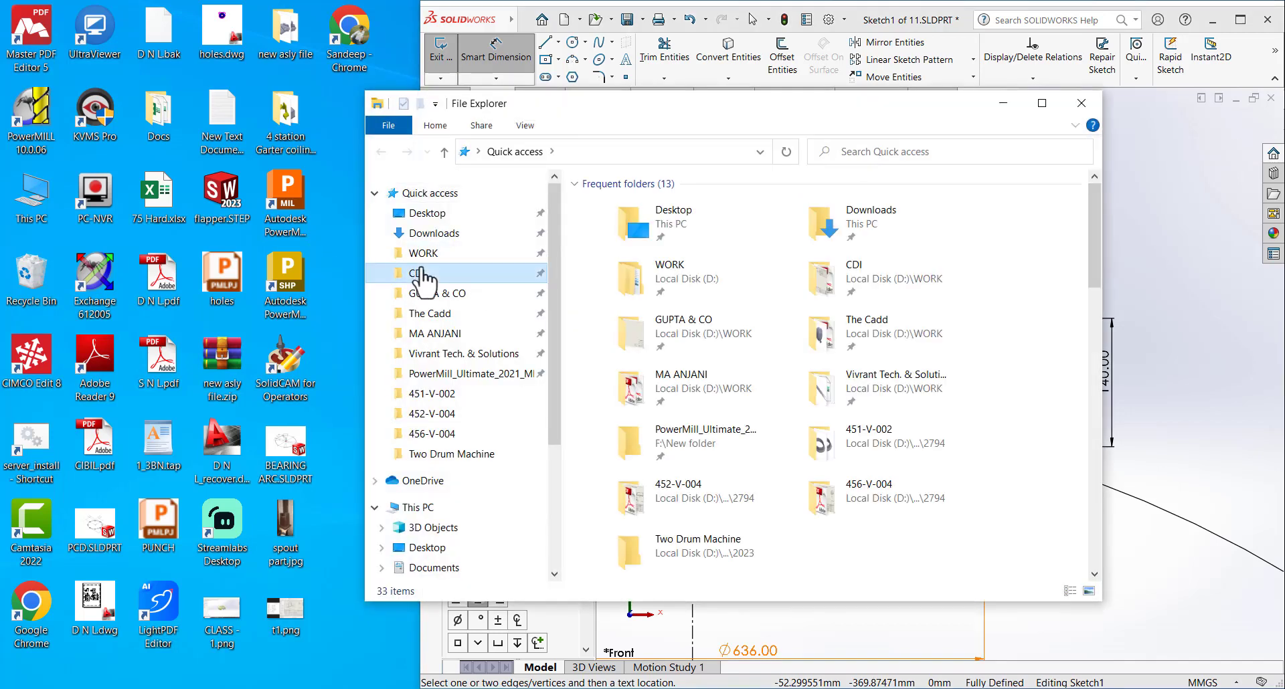
click(385, 273)
double_click(636, 242)
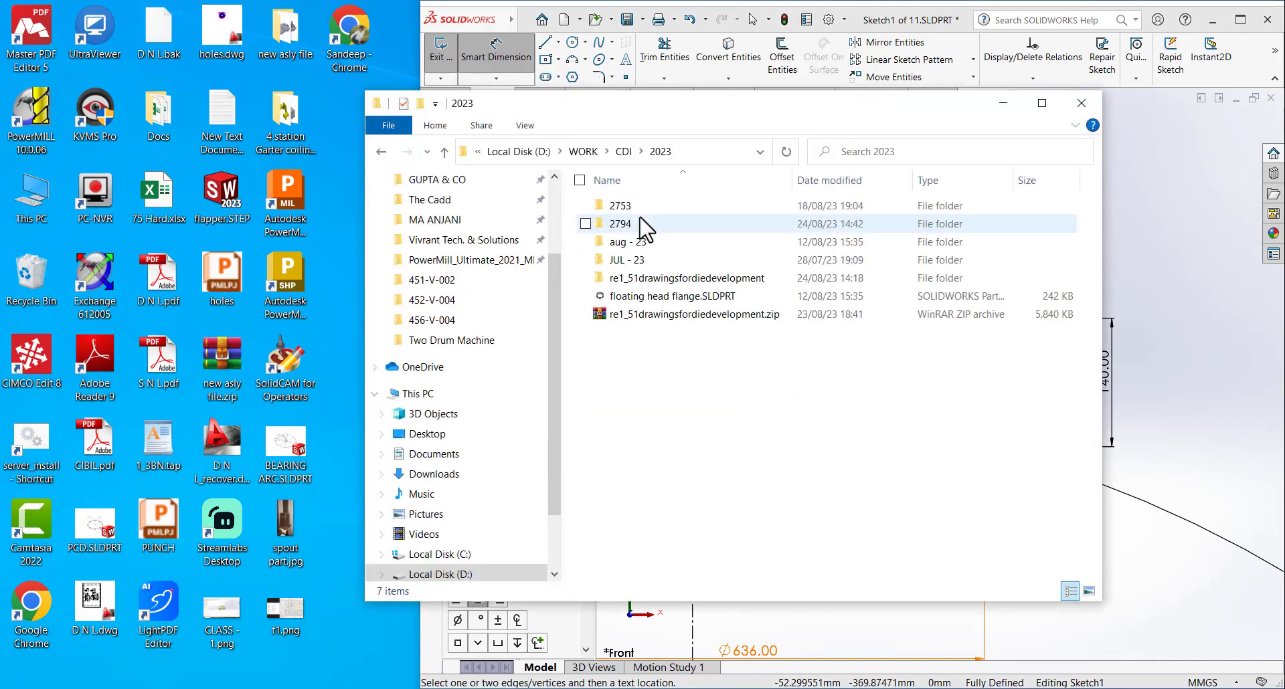
double_click(632, 222)
double_click(629, 207)
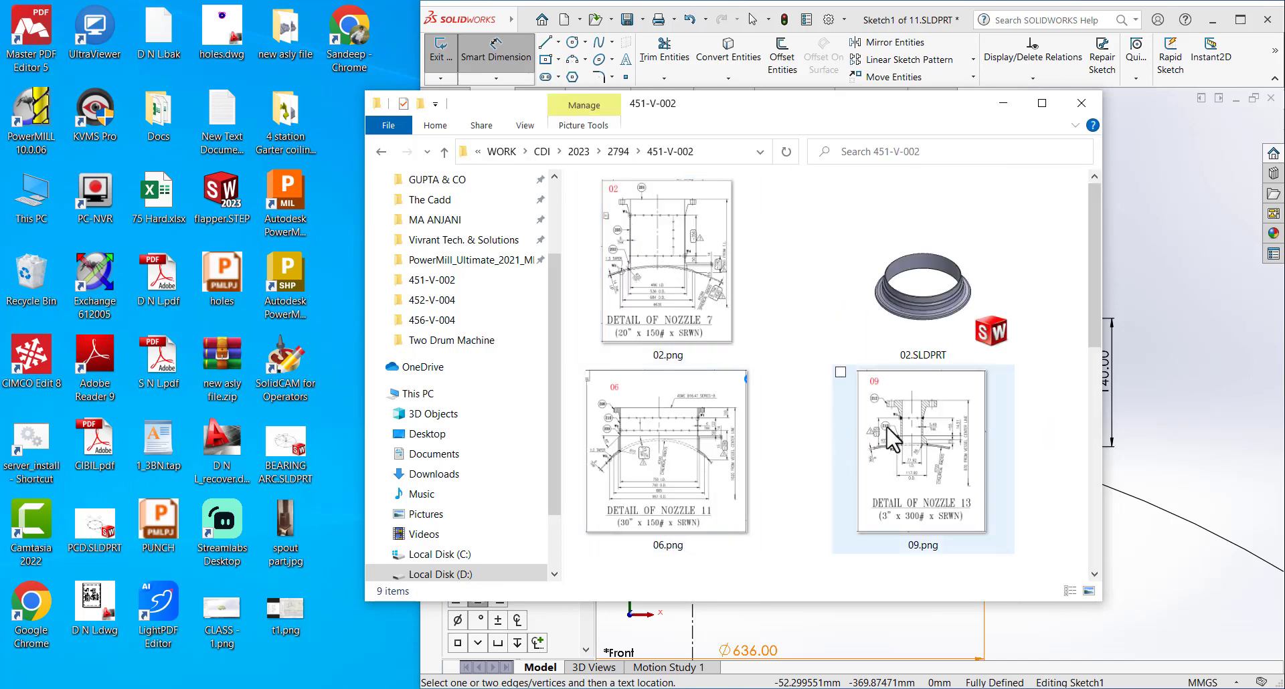
scroll(883, 442, down, 2)
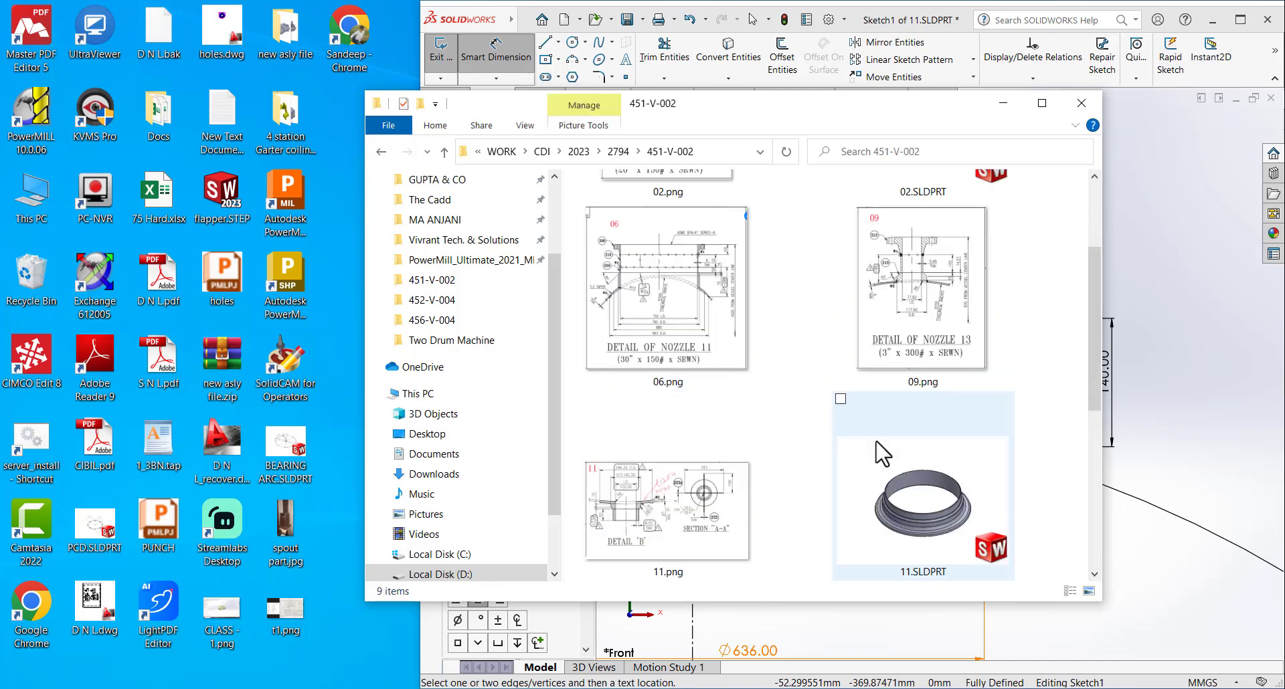
double_click(657, 498)
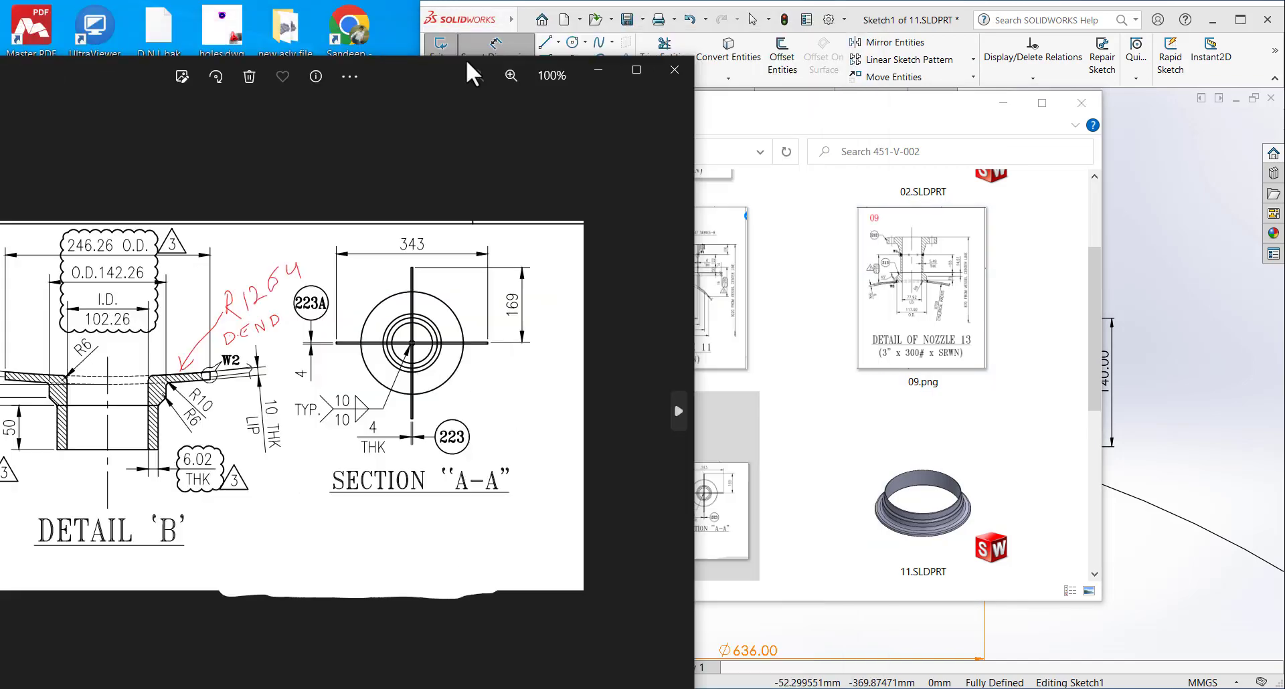
- Snap the 11.png viewer to the left half beside SOLIDWORKS and zoom to show Detail B
drag(585, 35, 2, 40)
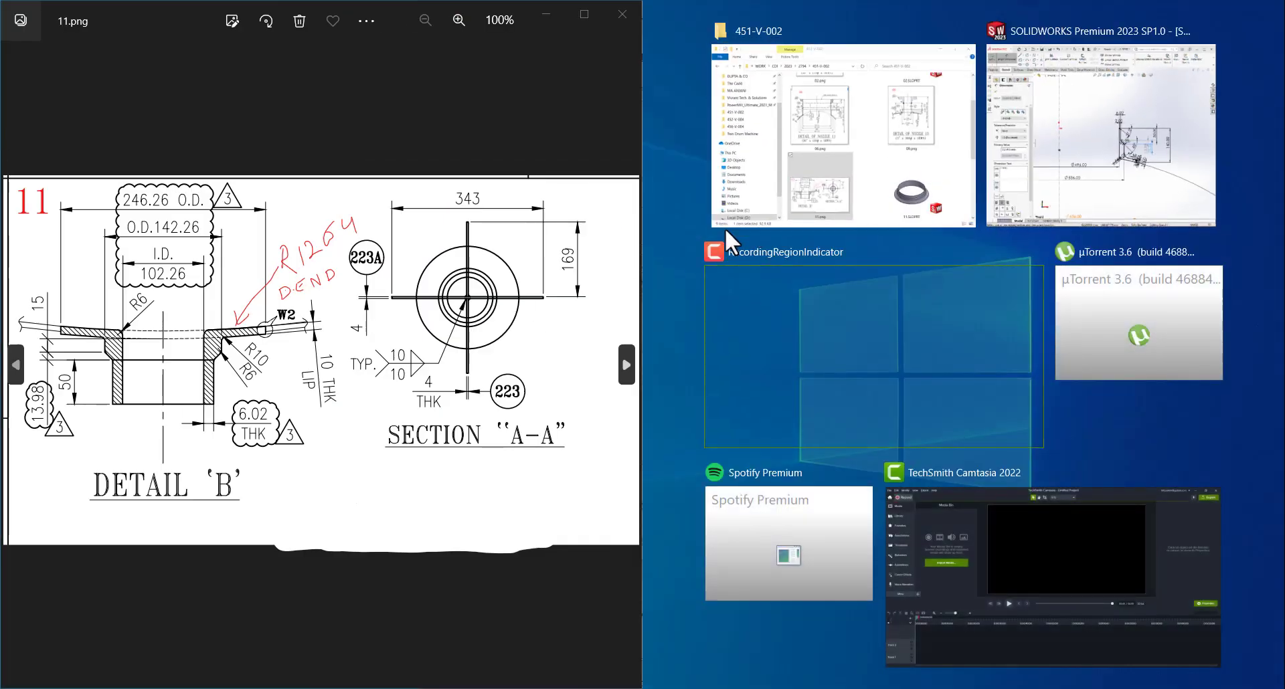
click(622, 223)
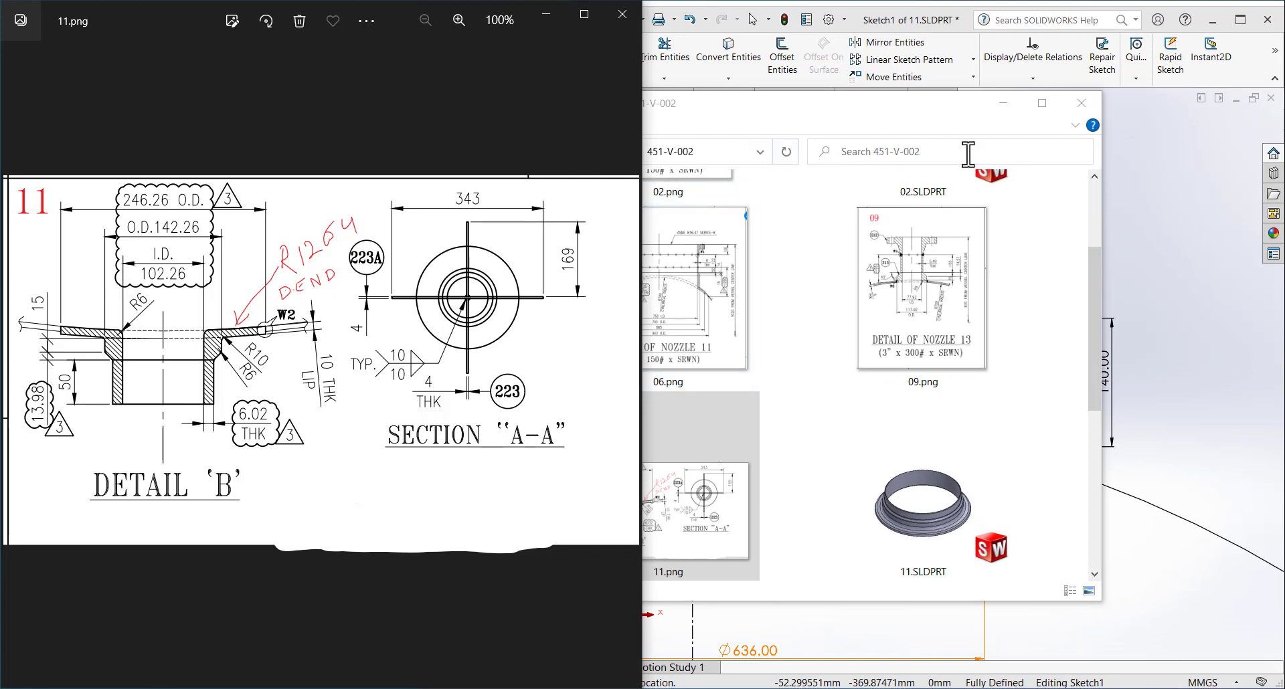
click(1002, 104)
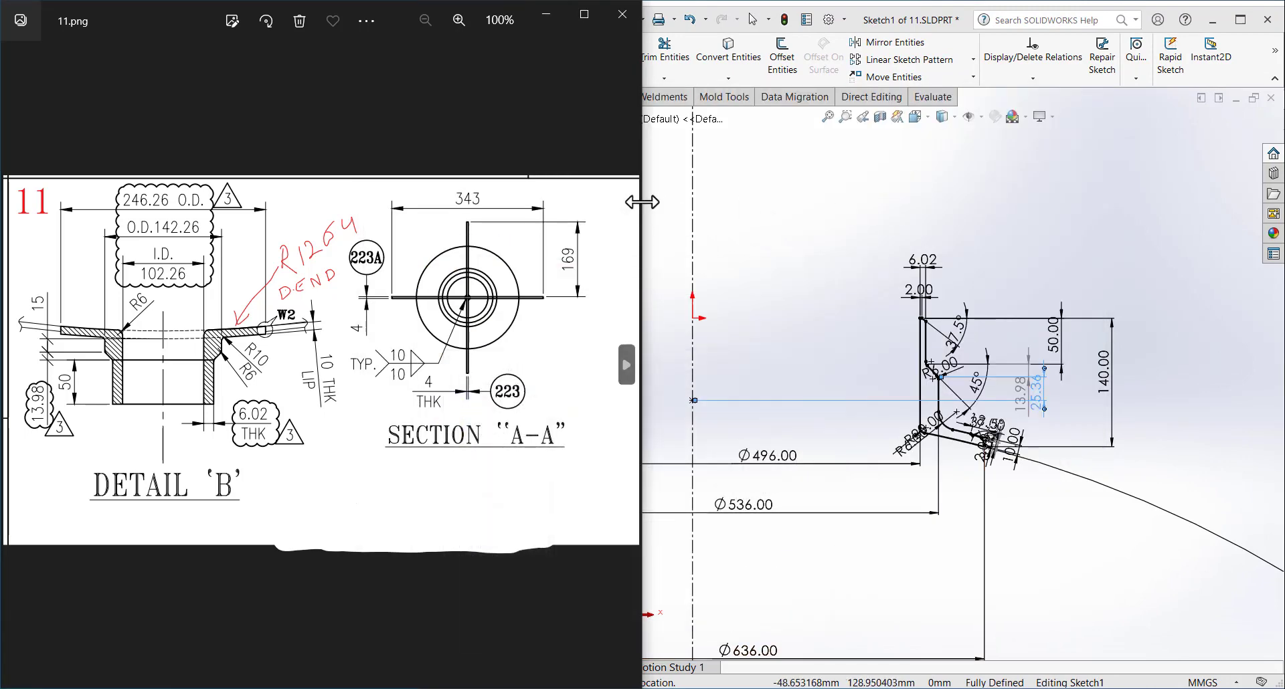
drag(629, 201, 378, 211)
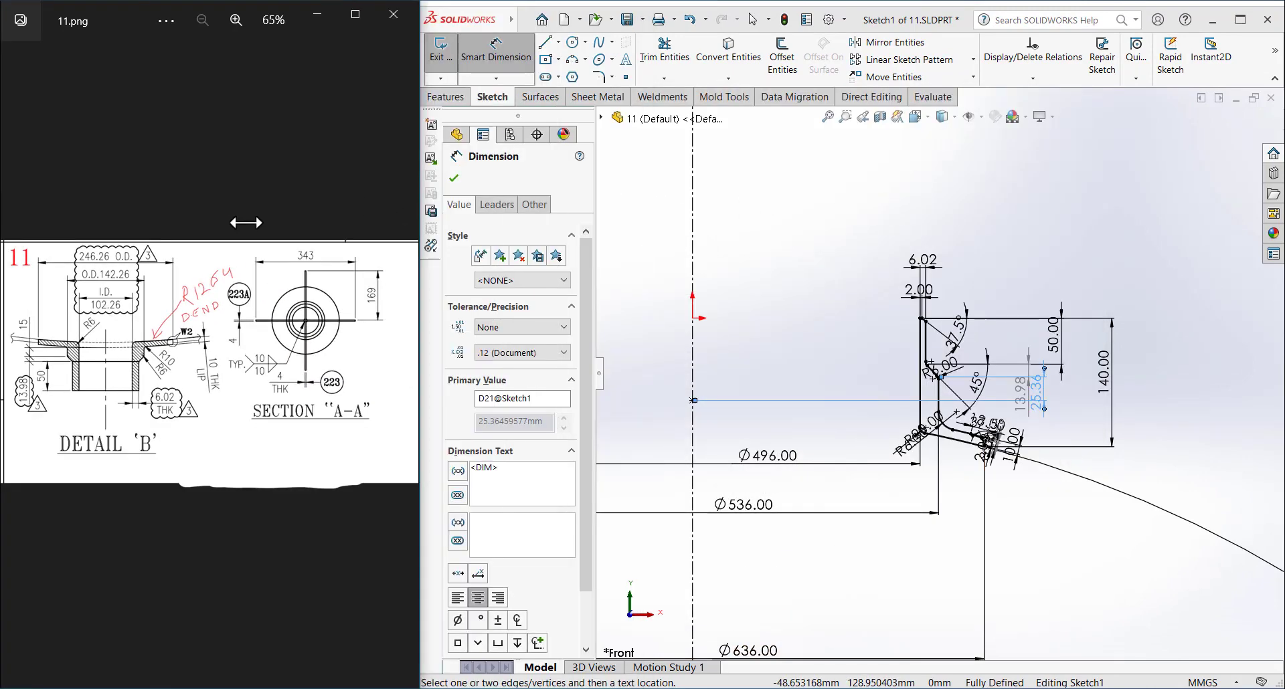
scroll(207, 358, up, 2)
drag(266, 362, 332, 362)
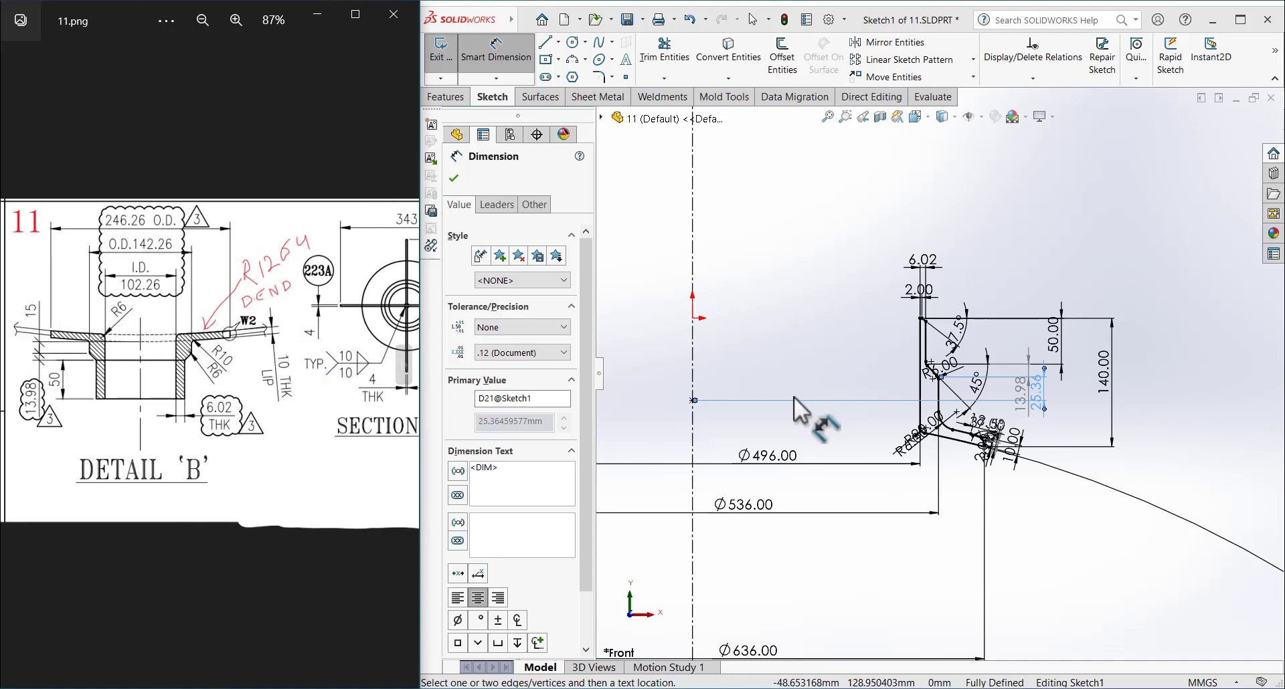
- Make the 140.00 height dimension a driven reference dimension
key(Escape)
scroll(1049, 409, down, 1)
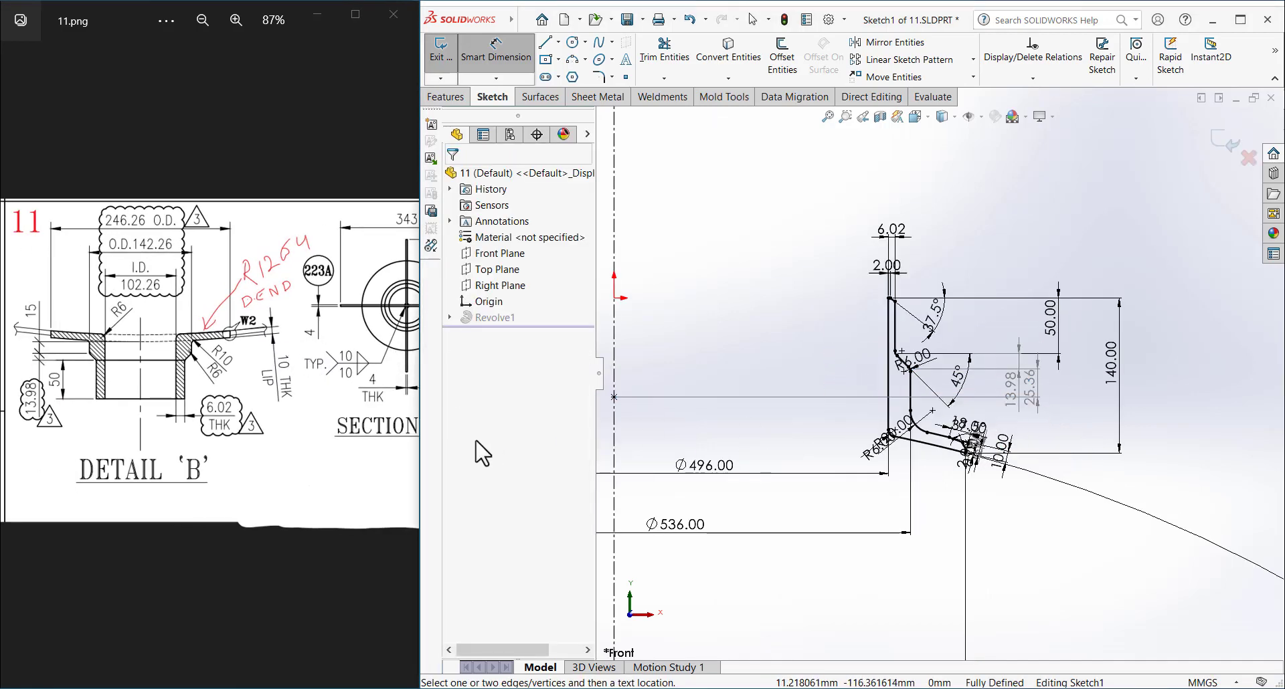
scroll(1070, 392, down, 2)
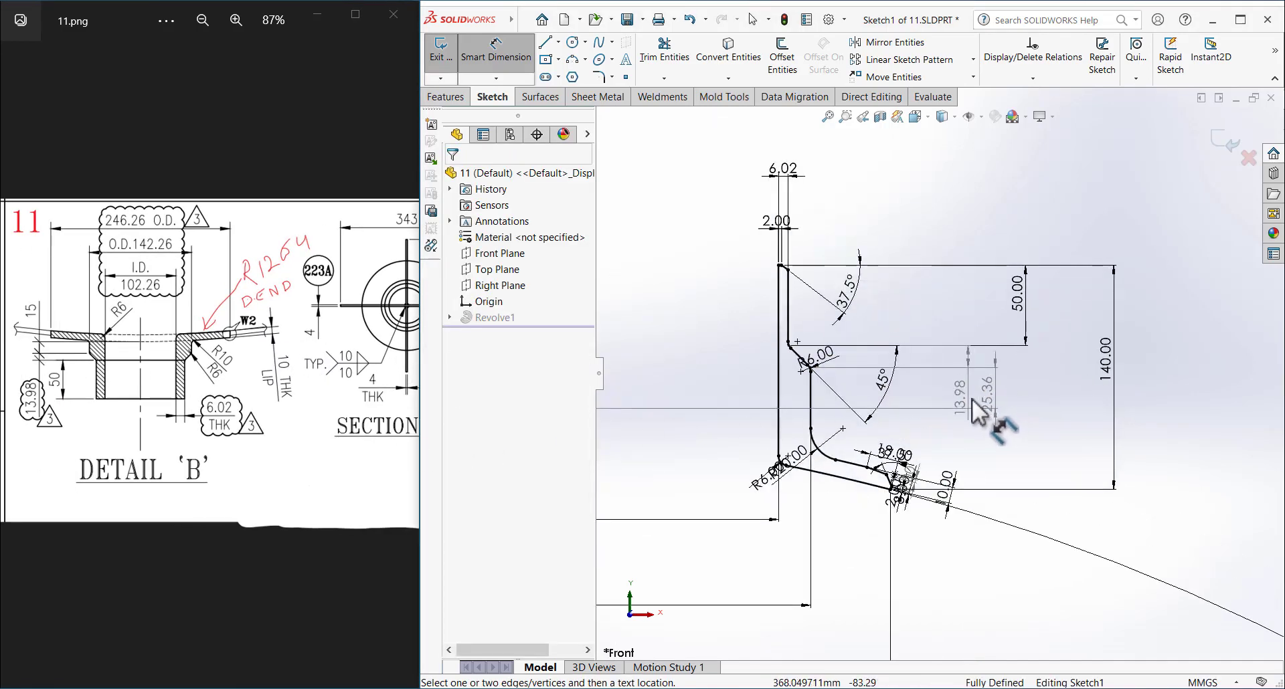
click(971, 357)
key(Escape)
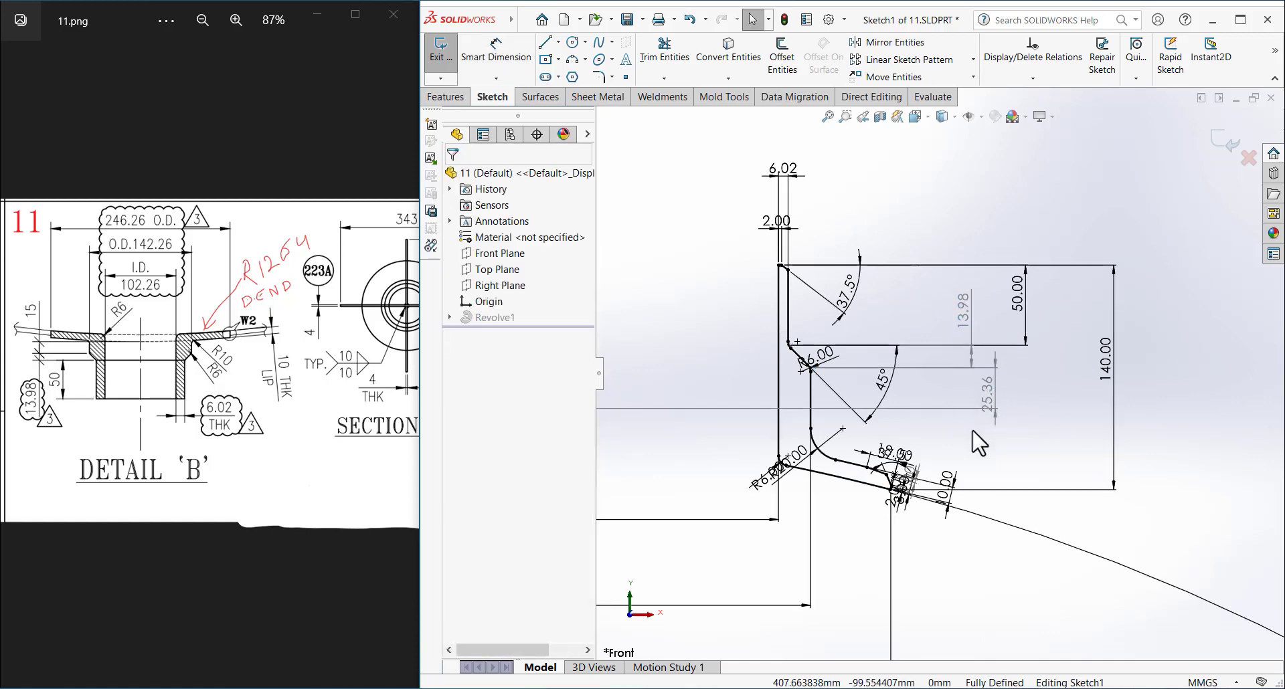
click(1106, 360)
right_click(1107, 360)
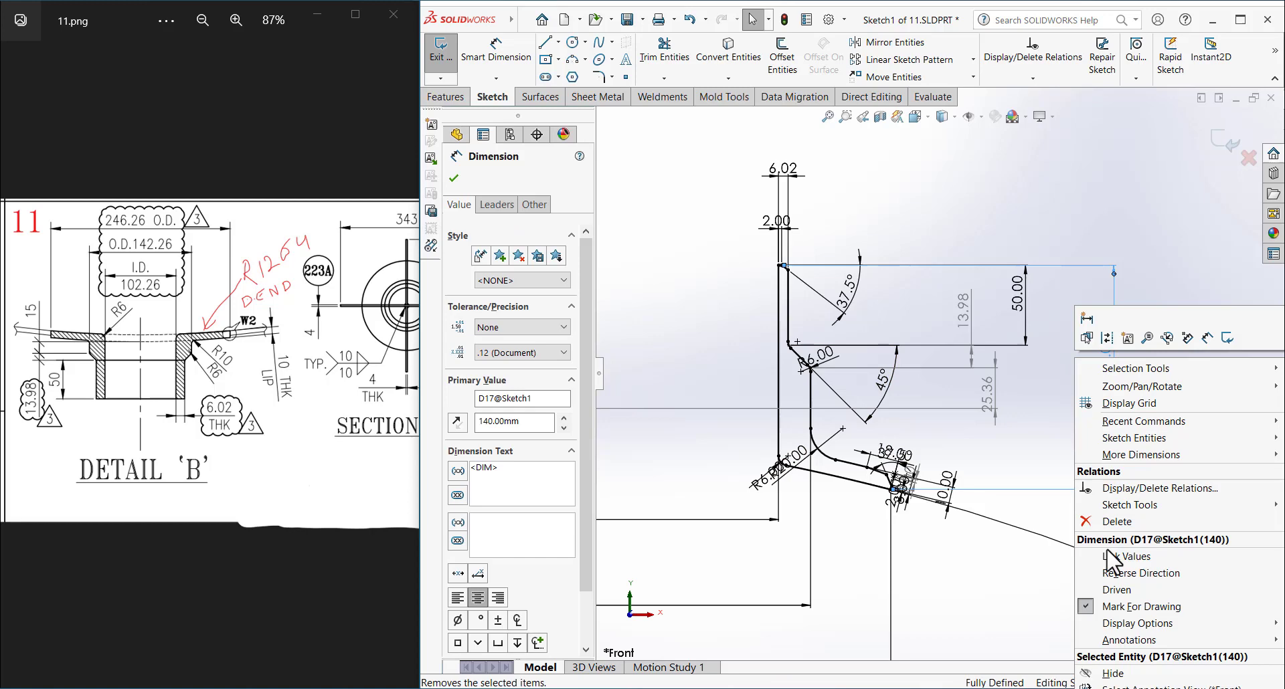
click(1114, 592)
click(1056, 461)
- Make the 25.36 dimension driving, set it to 15.00, and rebuild Revolve1
click(989, 405)
right_click(989, 404)
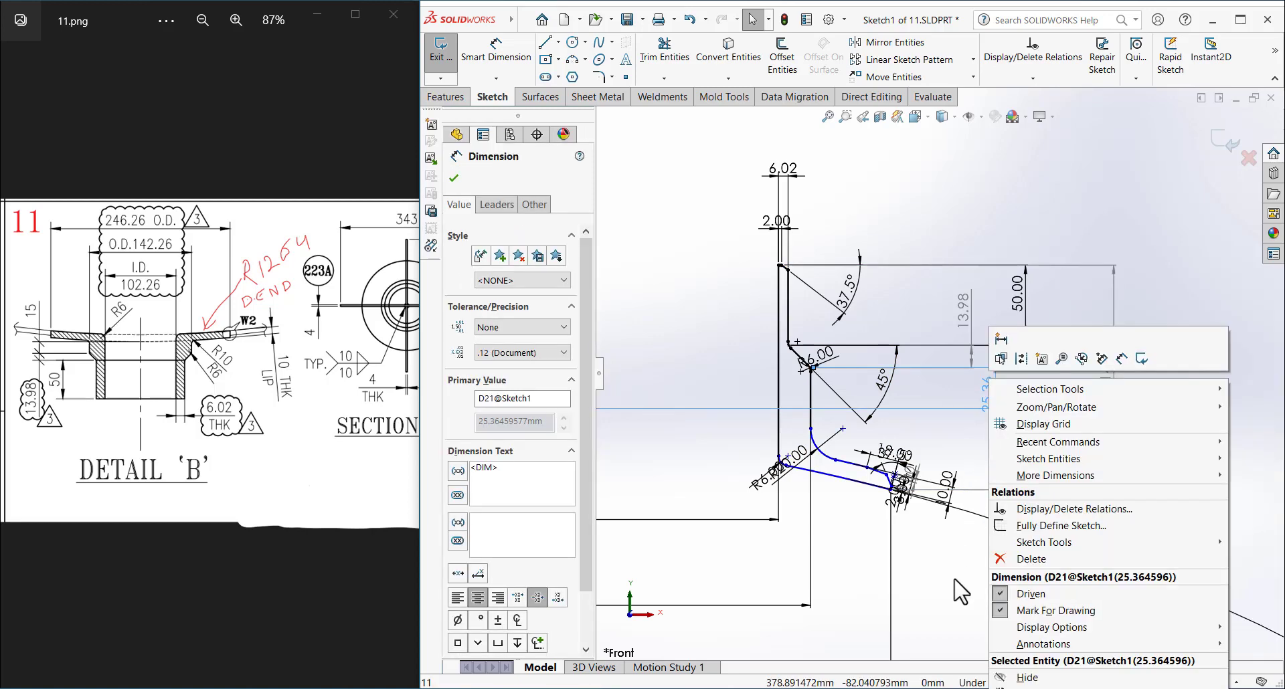
click(1031, 593)
click(1037, 452)
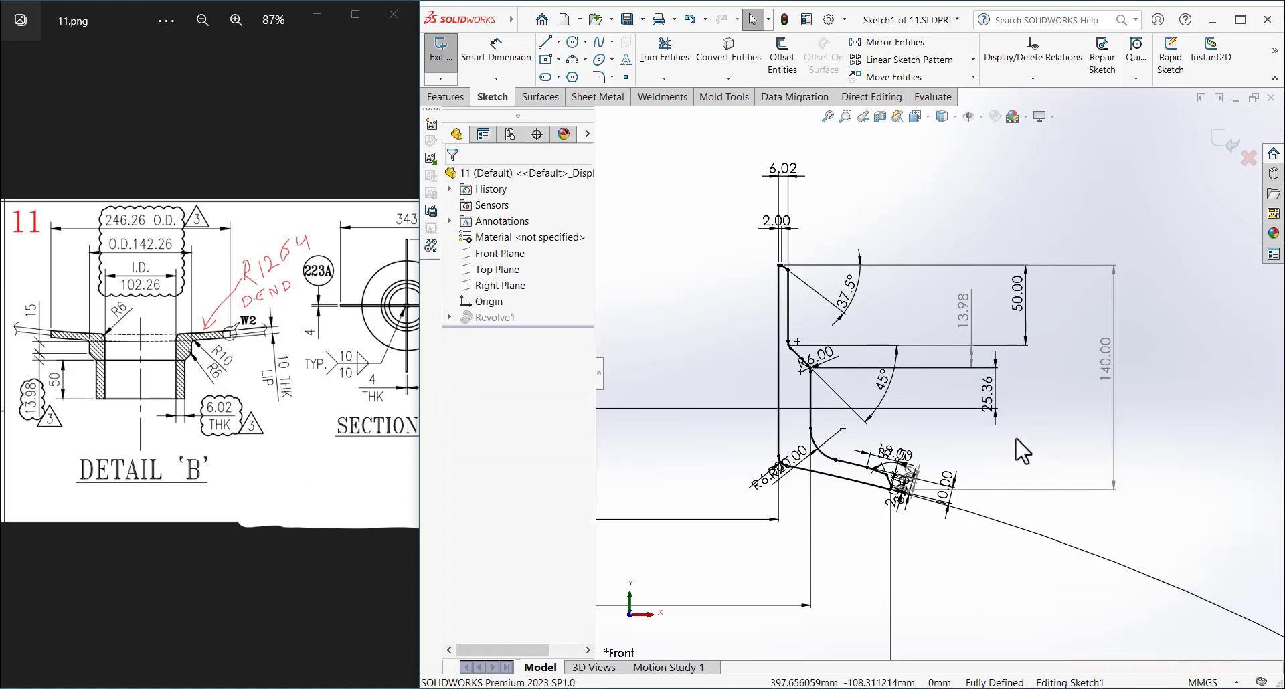
double_click(988, 405)
text(15)
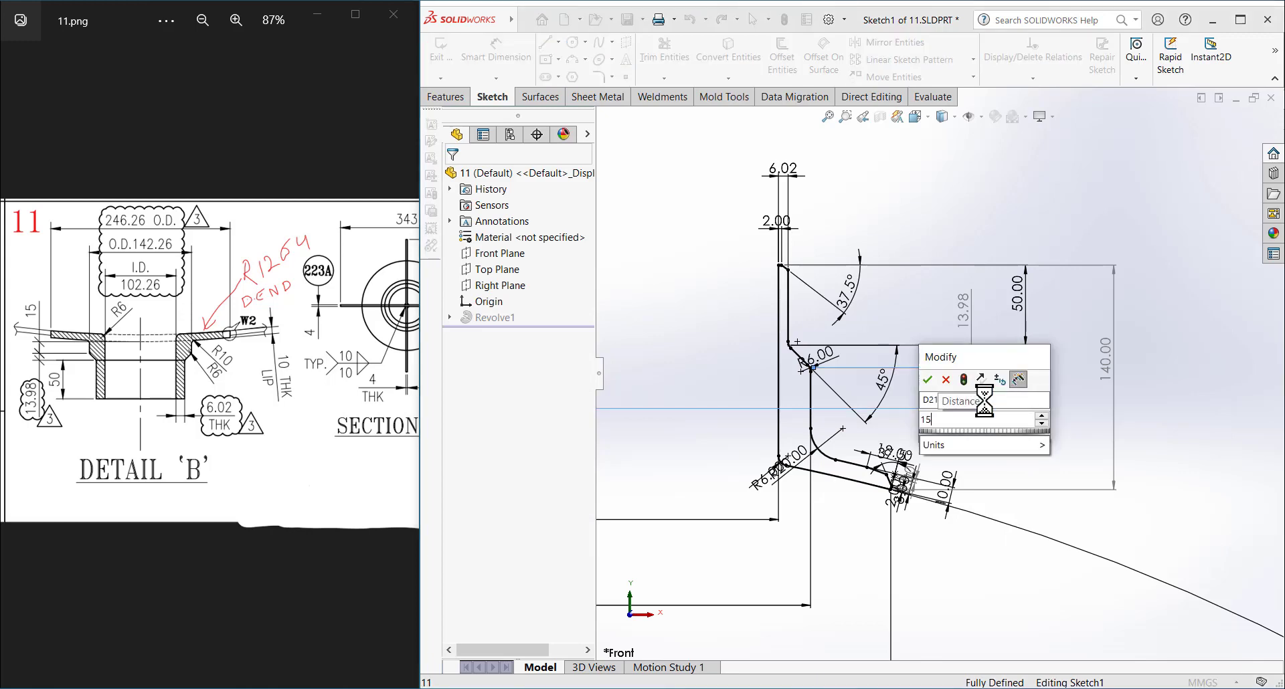
key(Return)
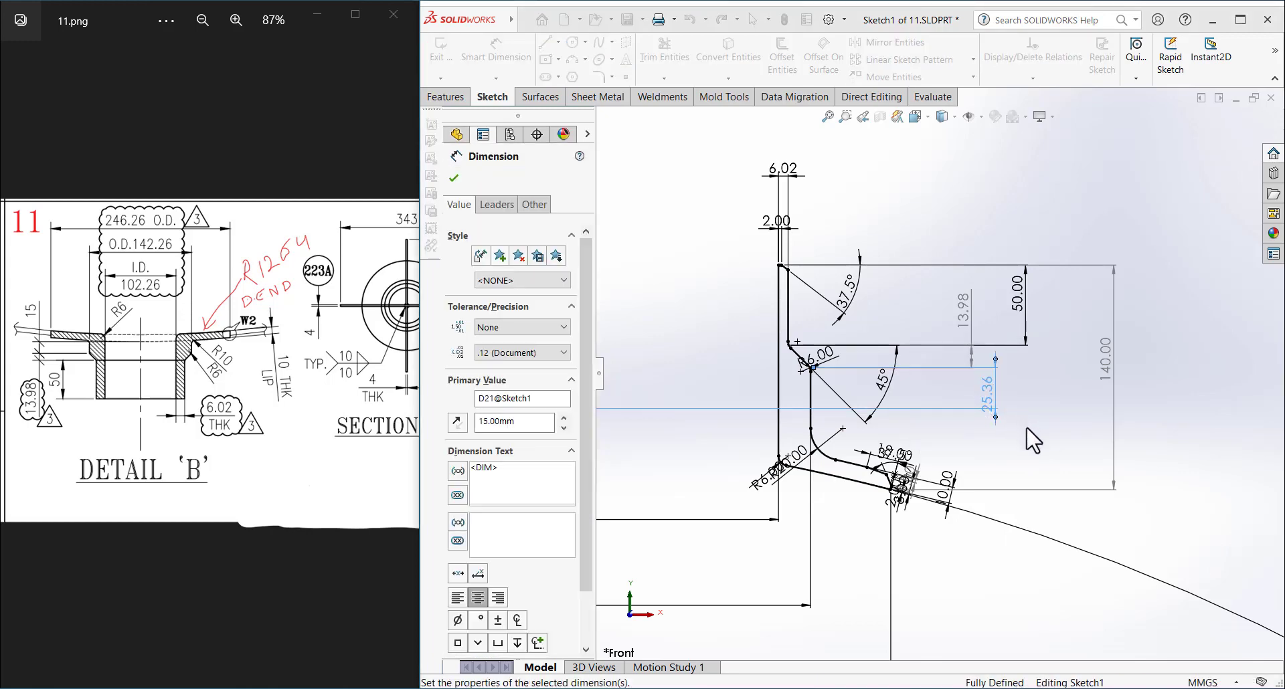
click(1033, 440)
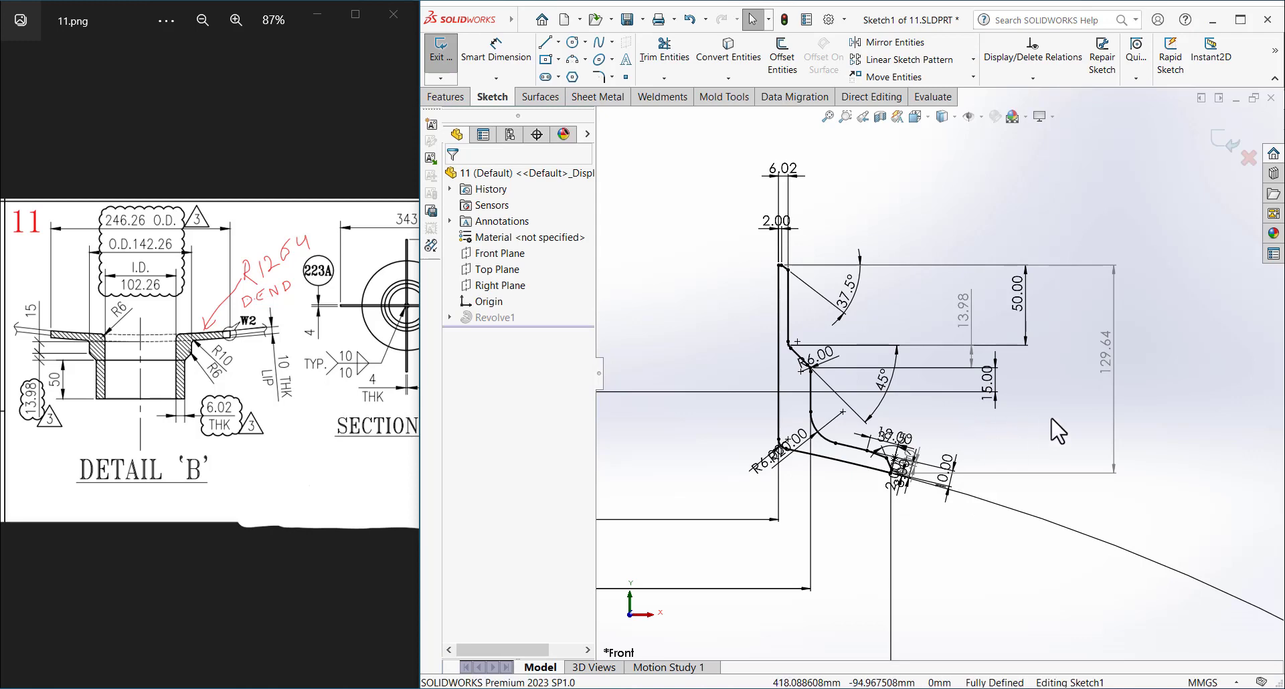
click(1213, 141)
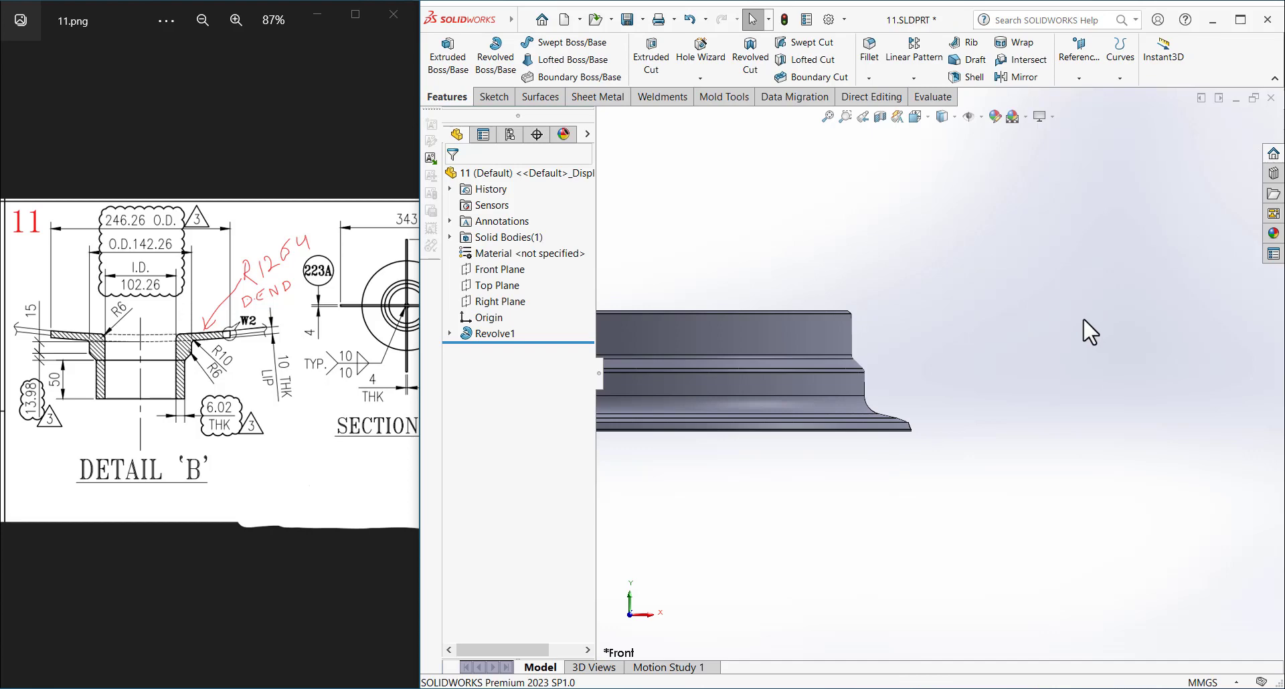
- Save the part, reopen the Revolve1 sketch, and move the Ø496.00 dimension above the profile
key(ctrl+s)
key(f)
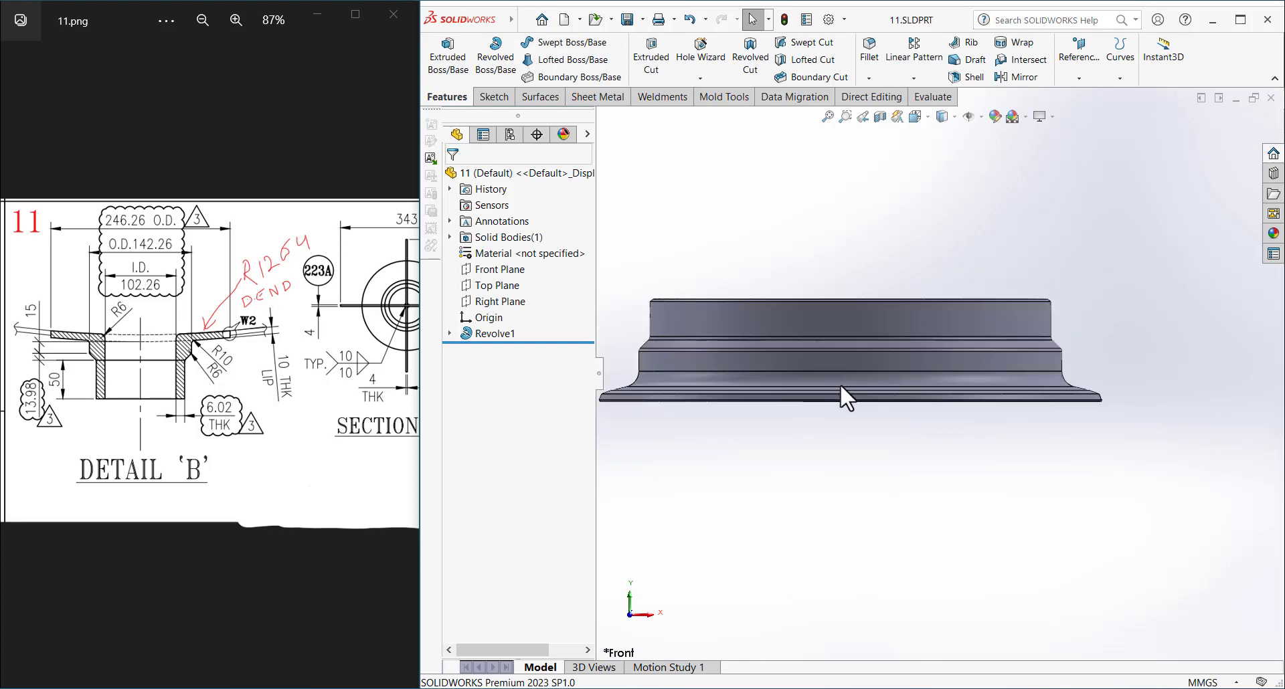
click(500, 341)
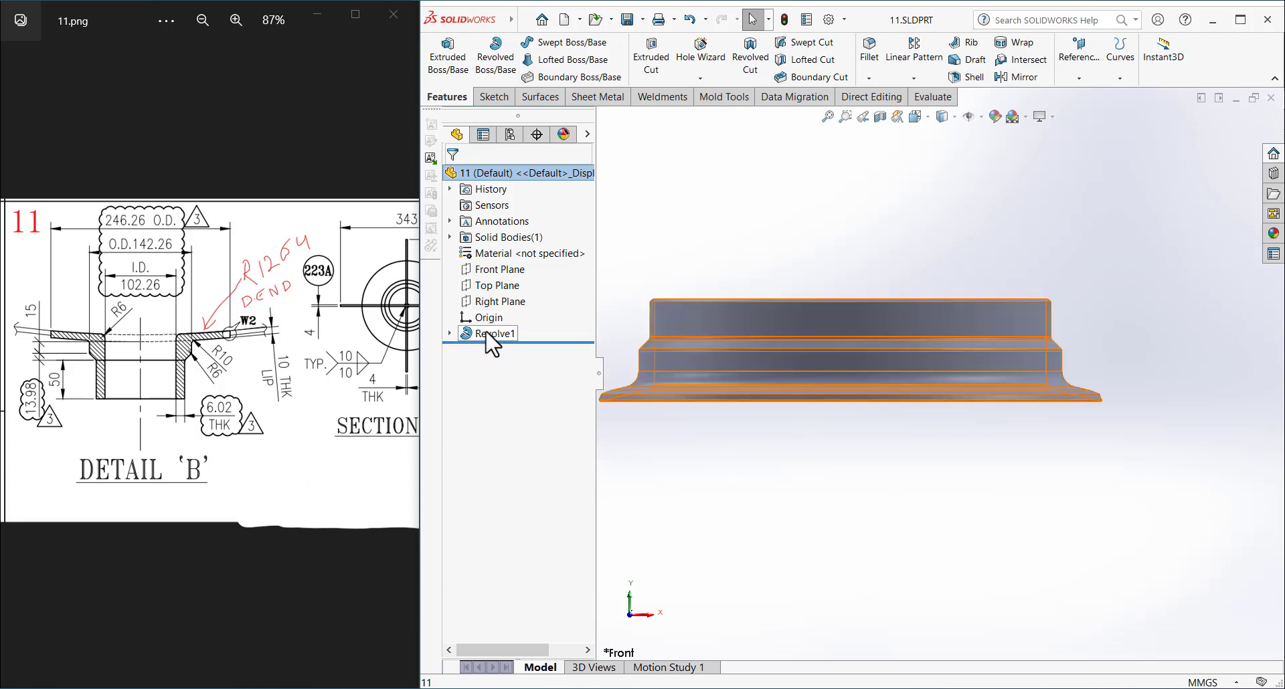
click(492, 333)
click(519, 302)
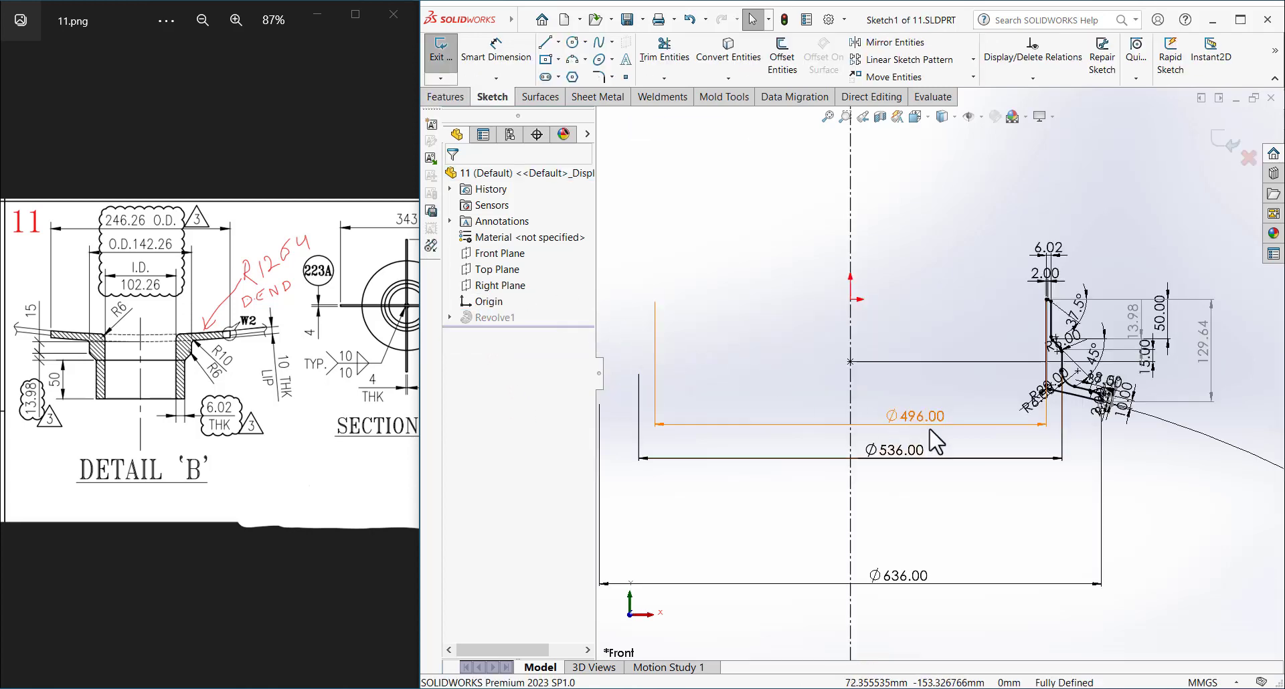
mouse_move(870, 422)
mouse_down()
mouse_move(883, 204)
mouse_move(818, 225)
mouse_up()
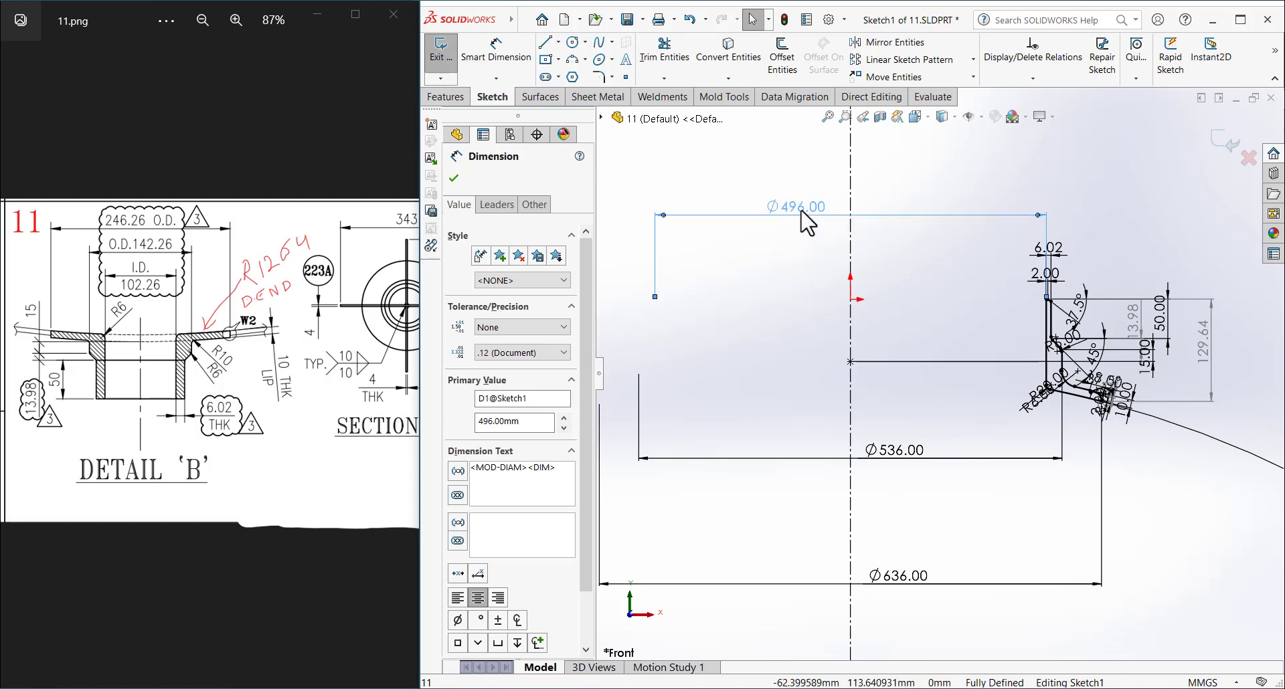
- Change the sketch diameters Ø496 to 102.26, Ø536 to 142.26 and Ø636 to 246.26
double_click(802, 211)
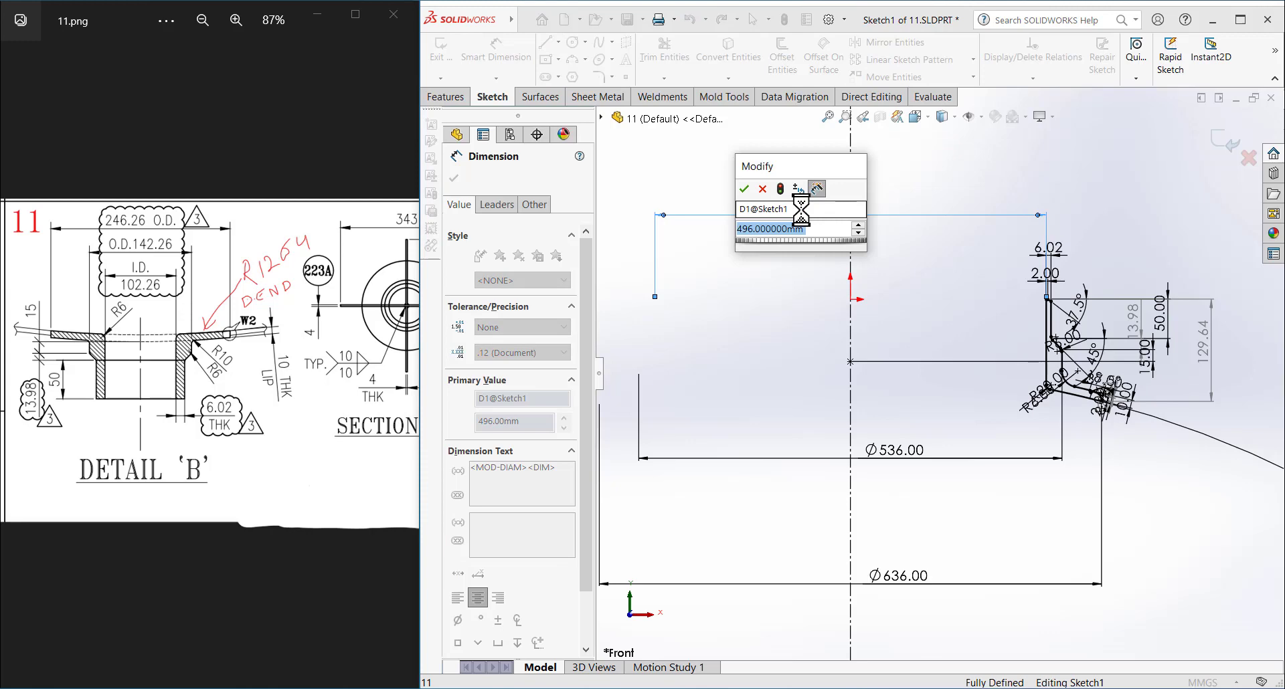
text(10)
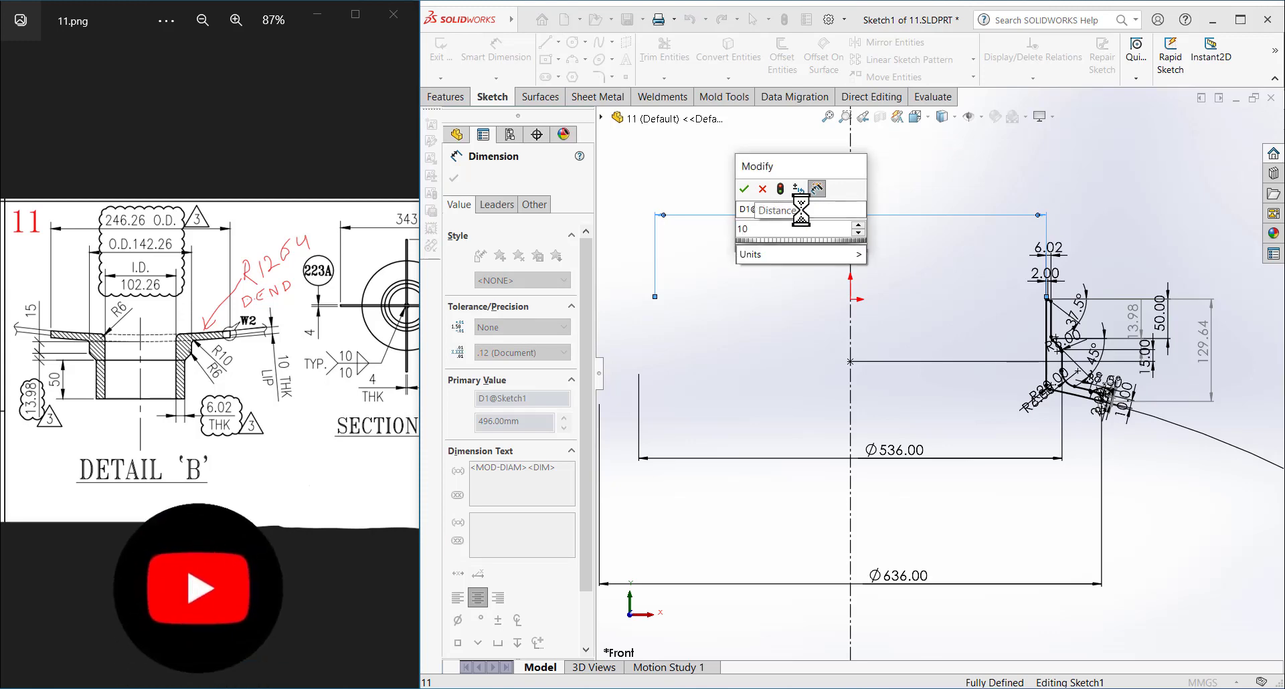
text(2.26)
key(Return)
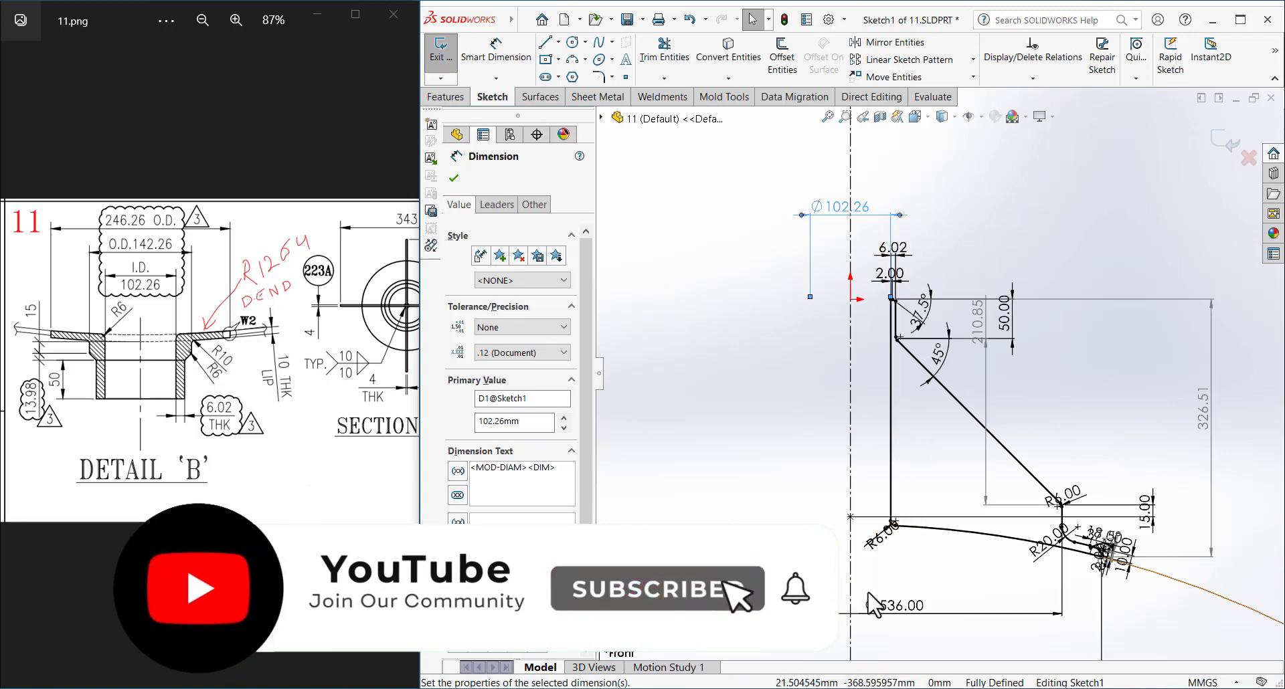
drag(888, 598, 810, 182)
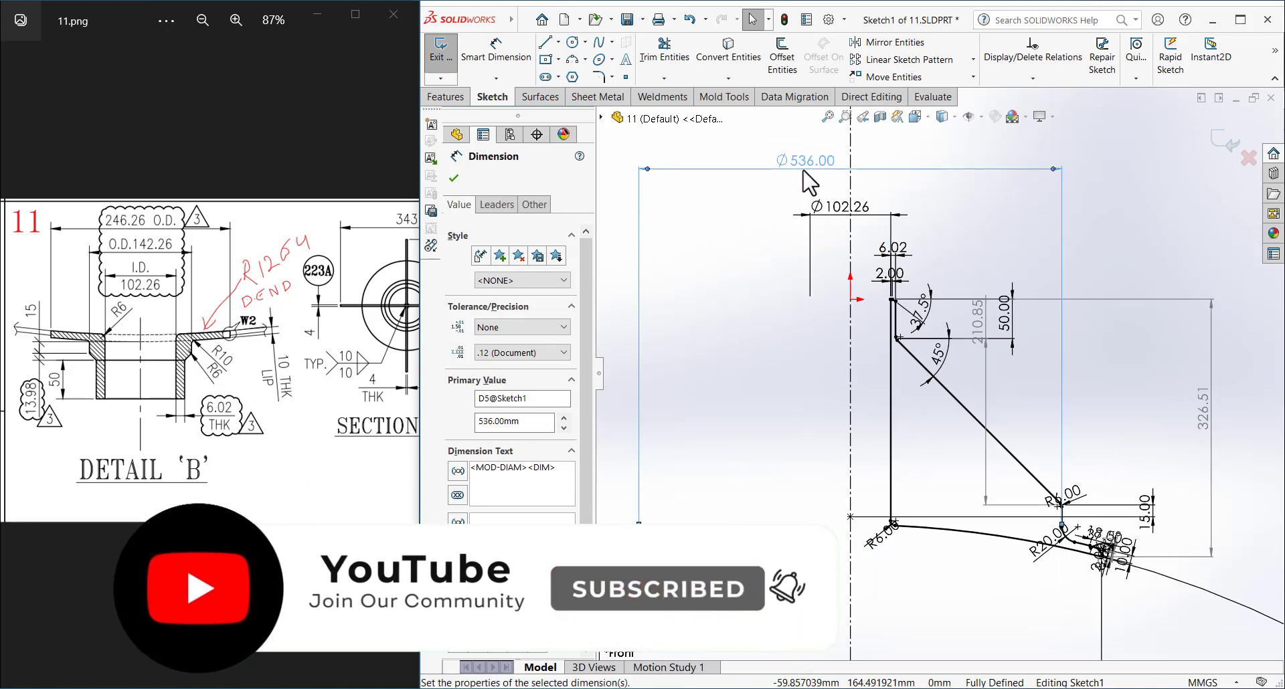
double_click(805, 162)
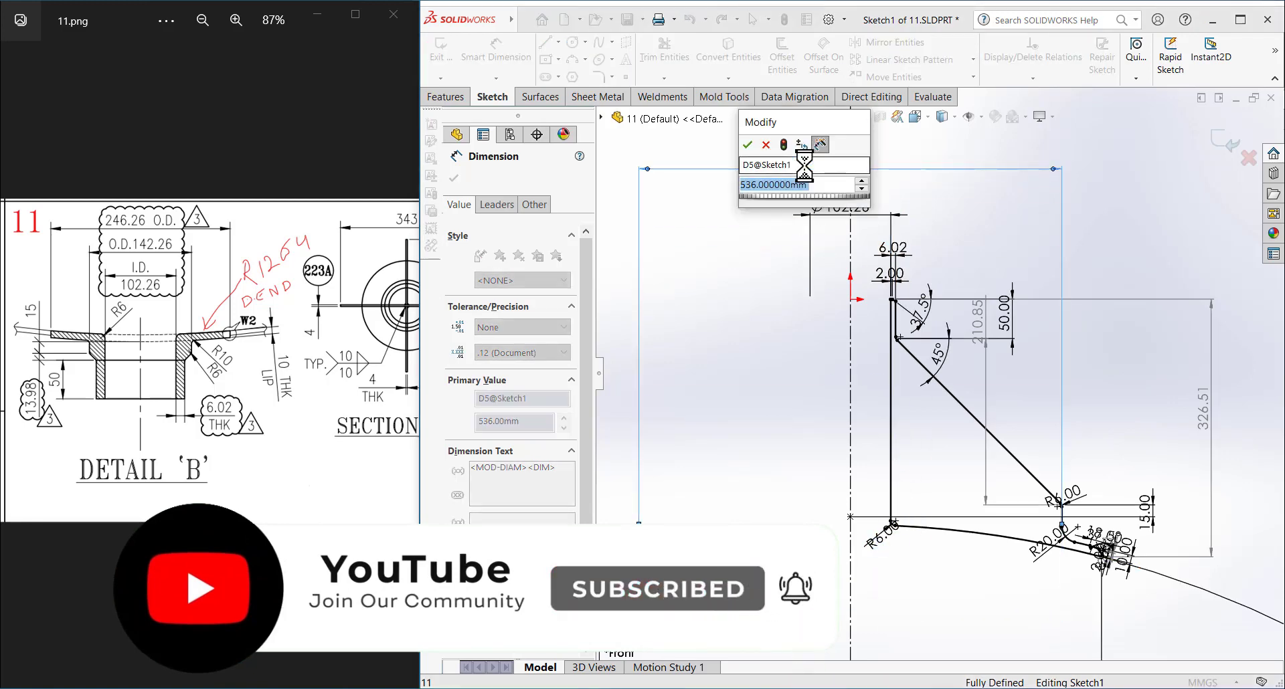
text(142)
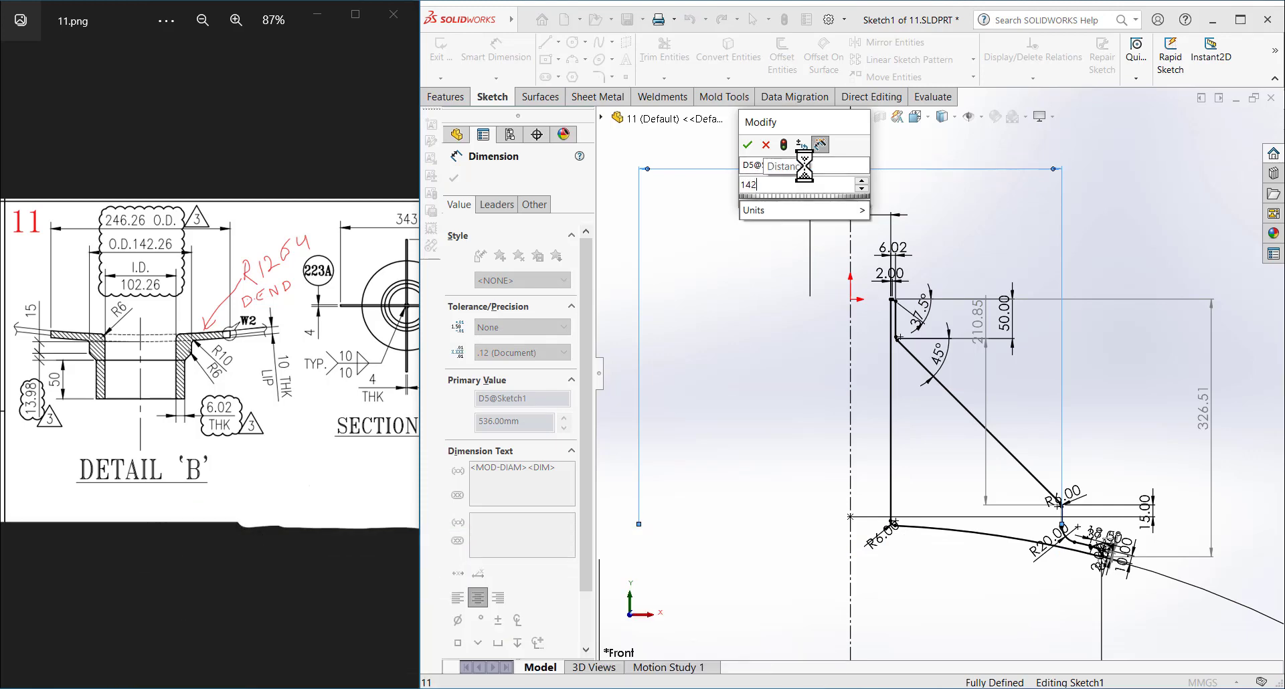
text(.2)
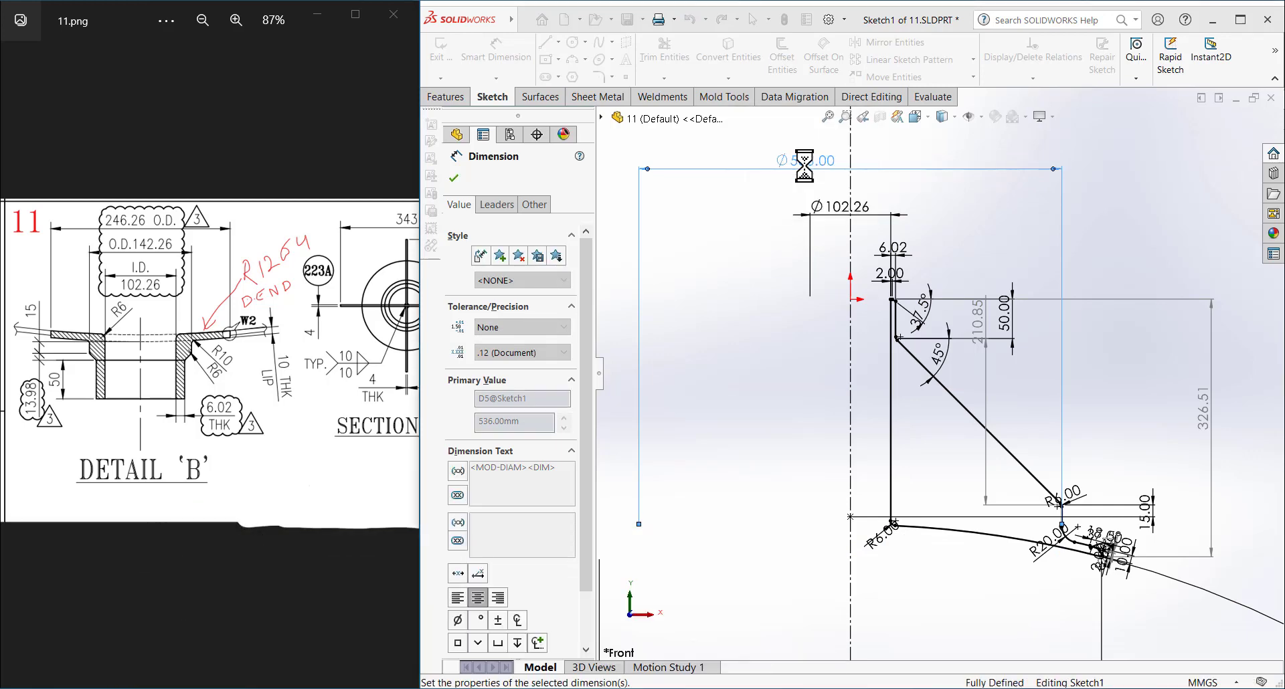
double_click(900, 579)
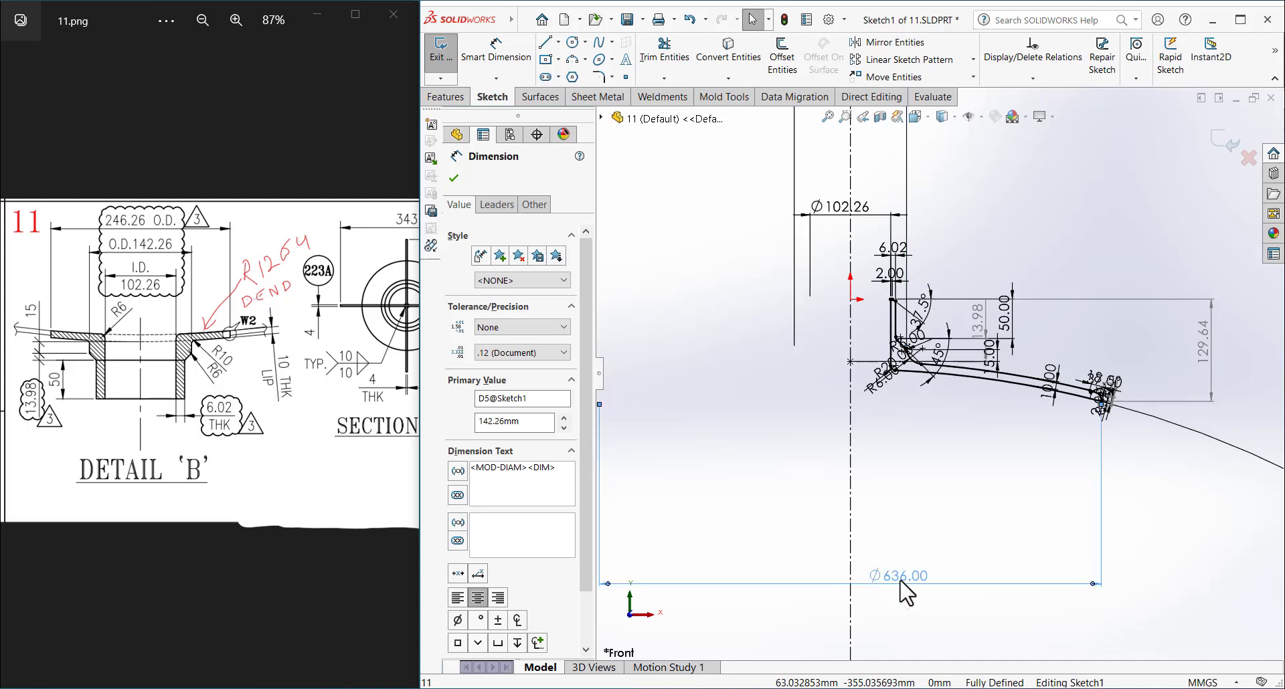
text(2)
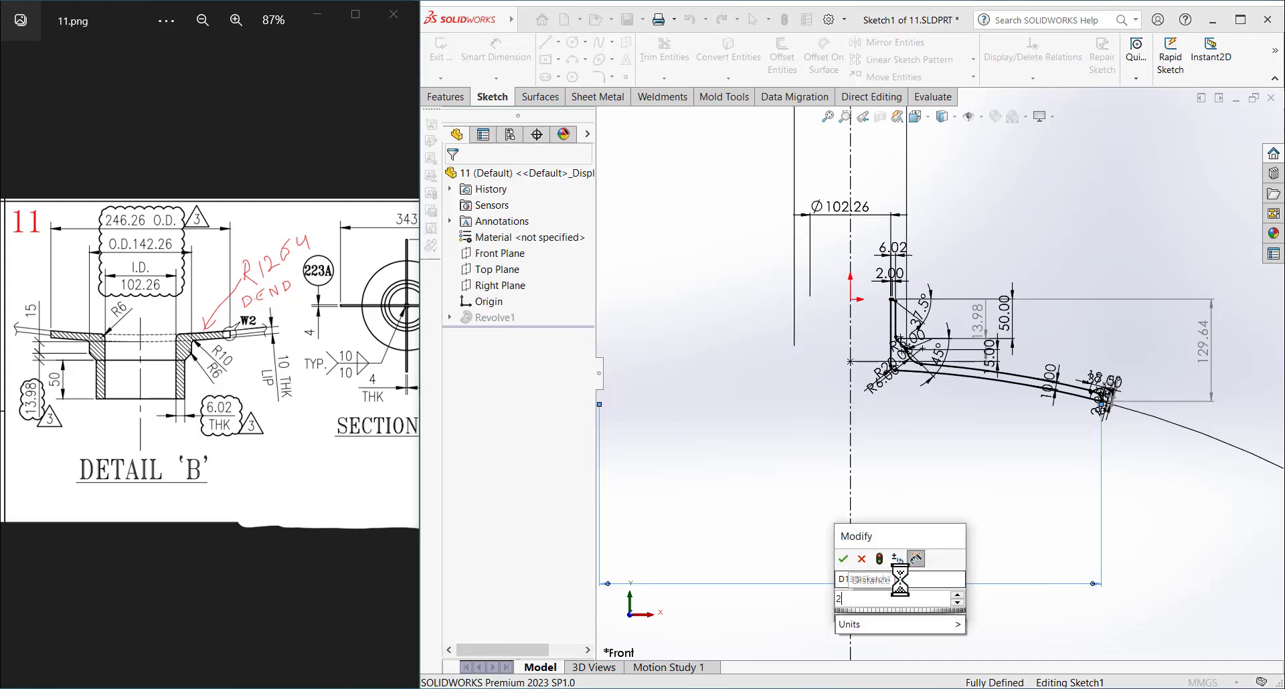
text(46.26mm)
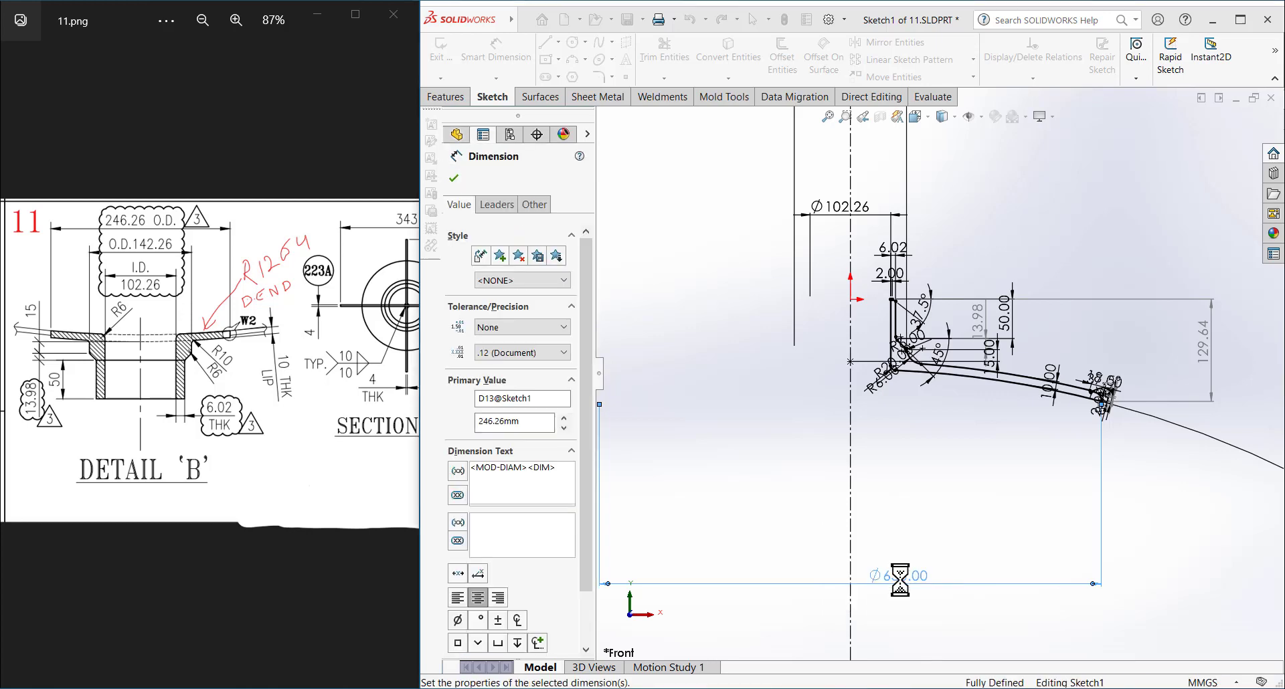
- Confirm the 246.26 diameter and delete the 18.00 rim dimension
click(888, 460)
scroll(889, 410, down, 3)
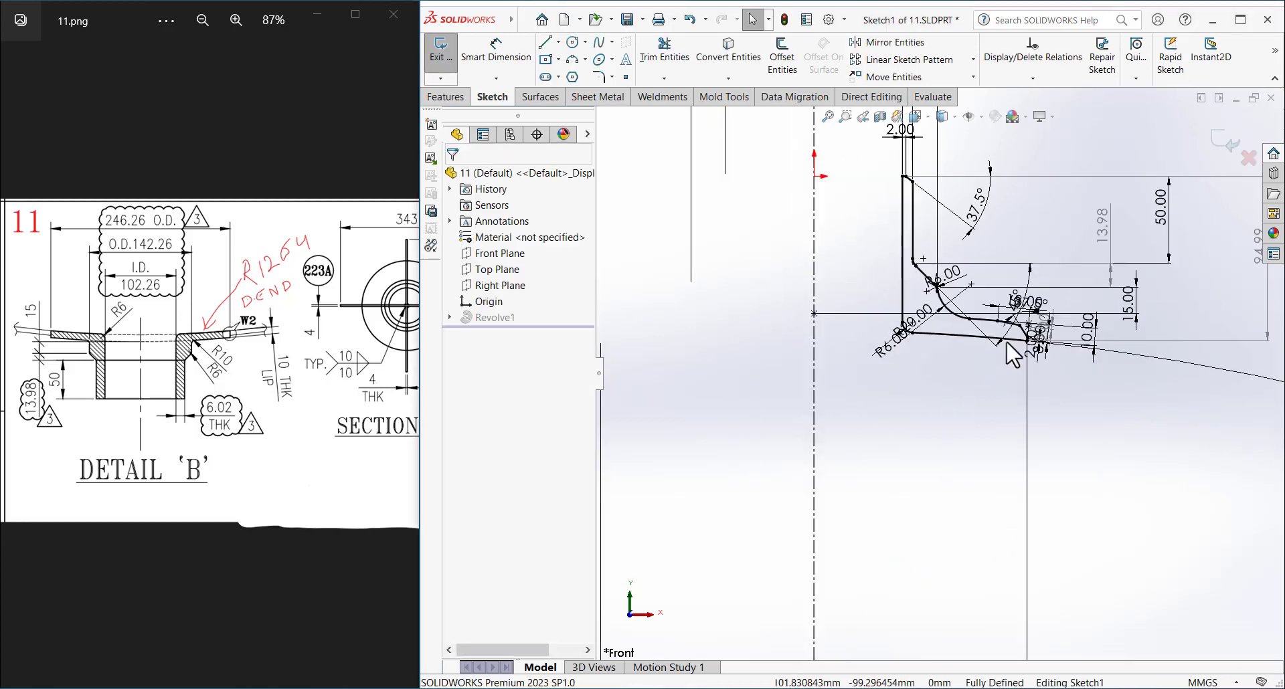
scroll(1005, 340, down, 3)
scroll(1044, 314, down, 3)
scroll(1073, 286, down, 1)
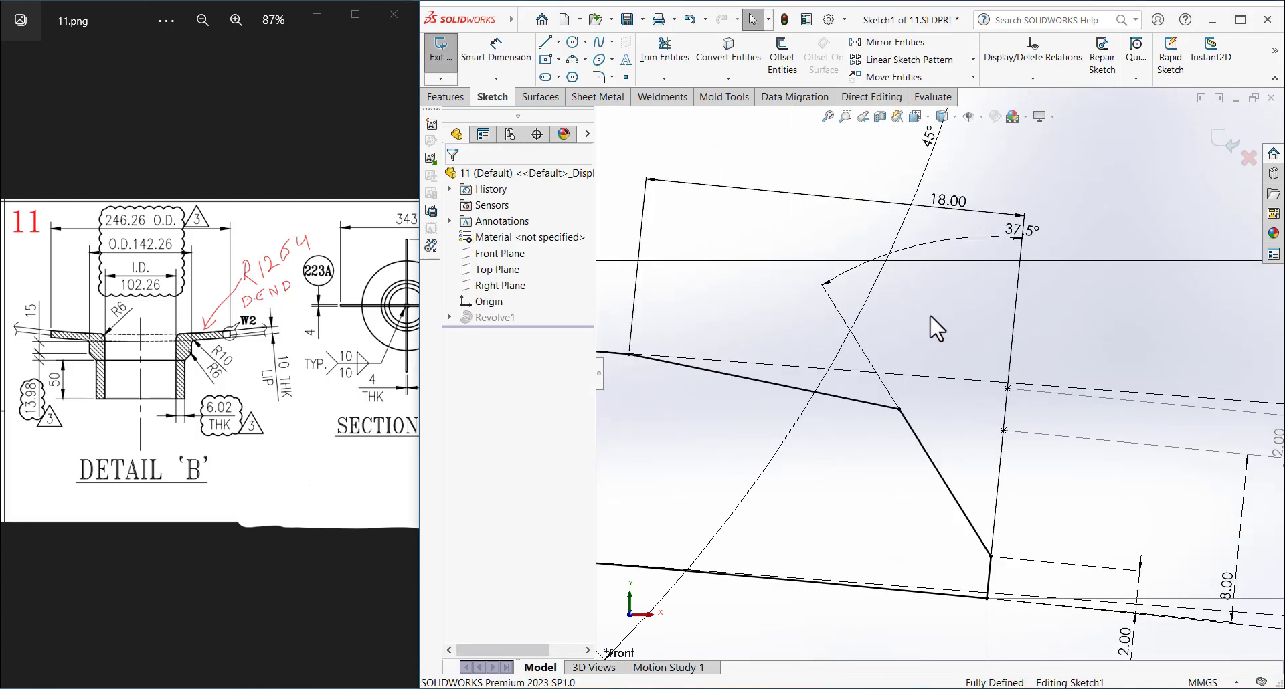
scroll(931, 321, down, 1)
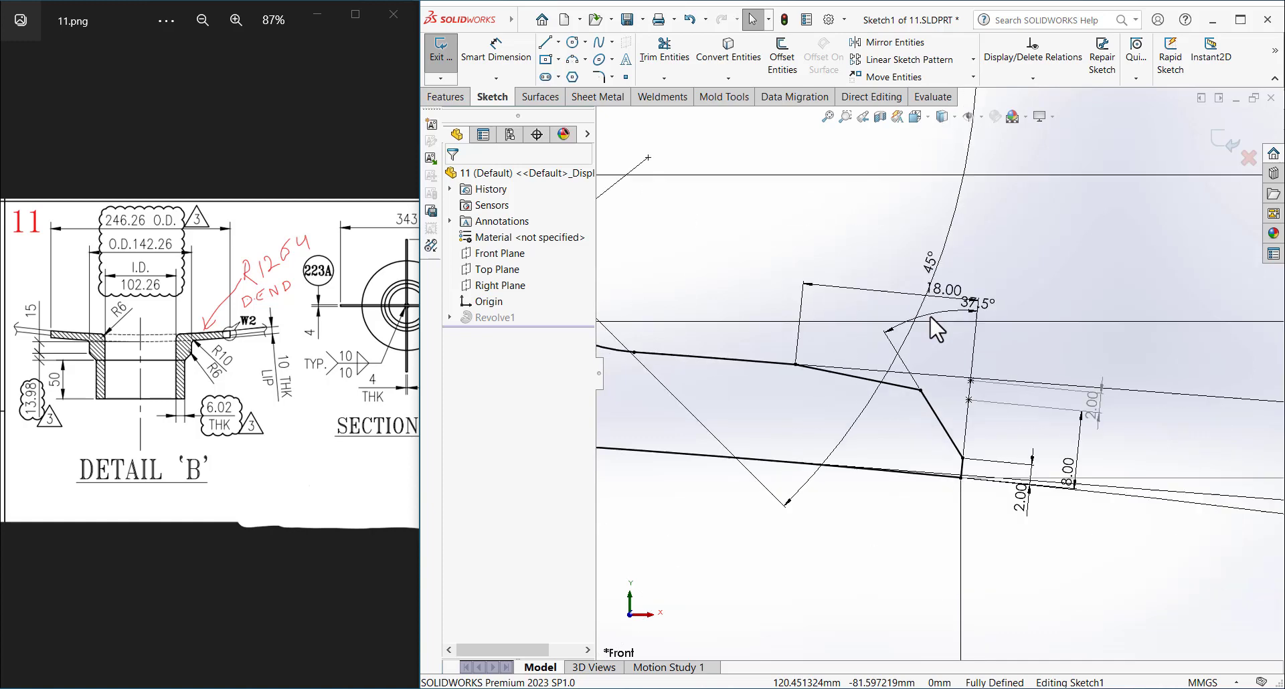
click(901, 386)
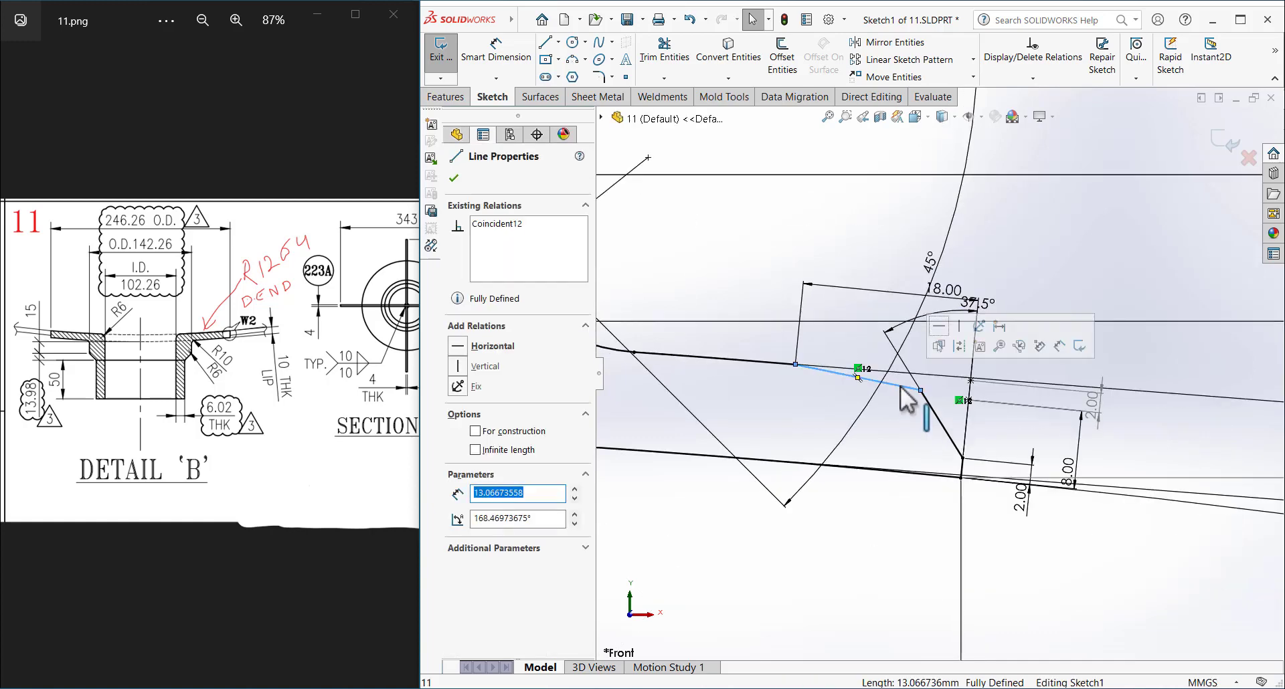
key(Escape)
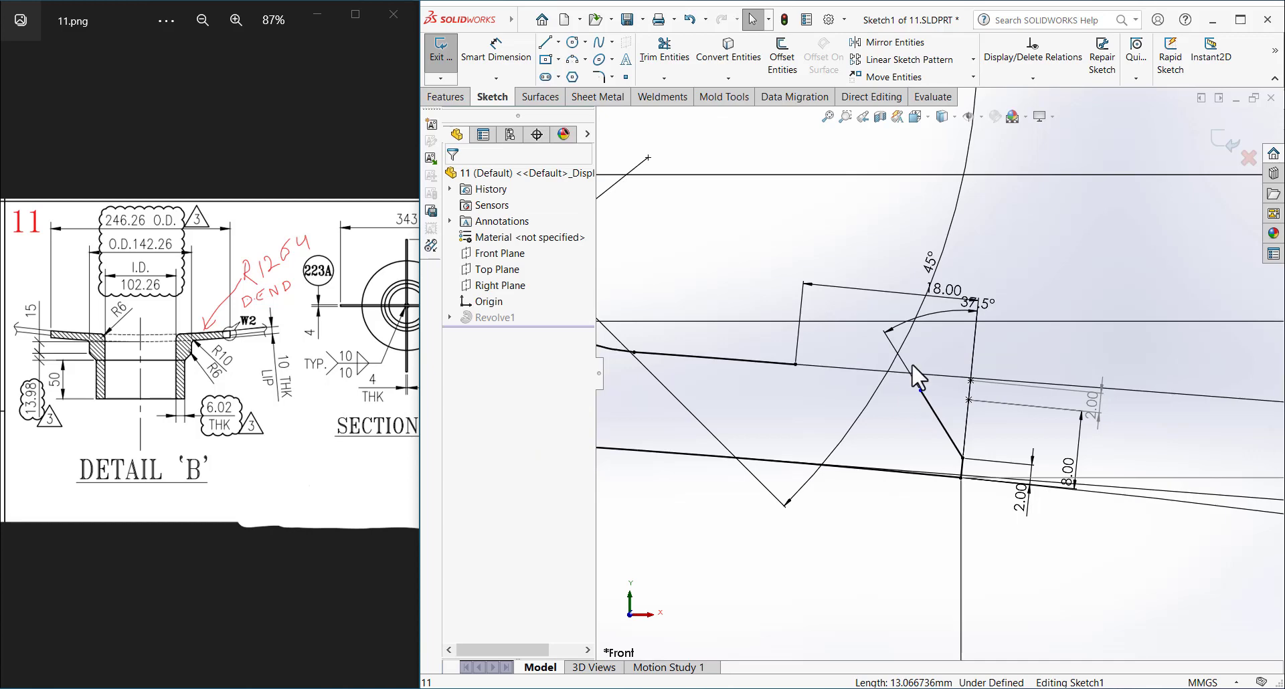
drag(957, 289, 876, 271)
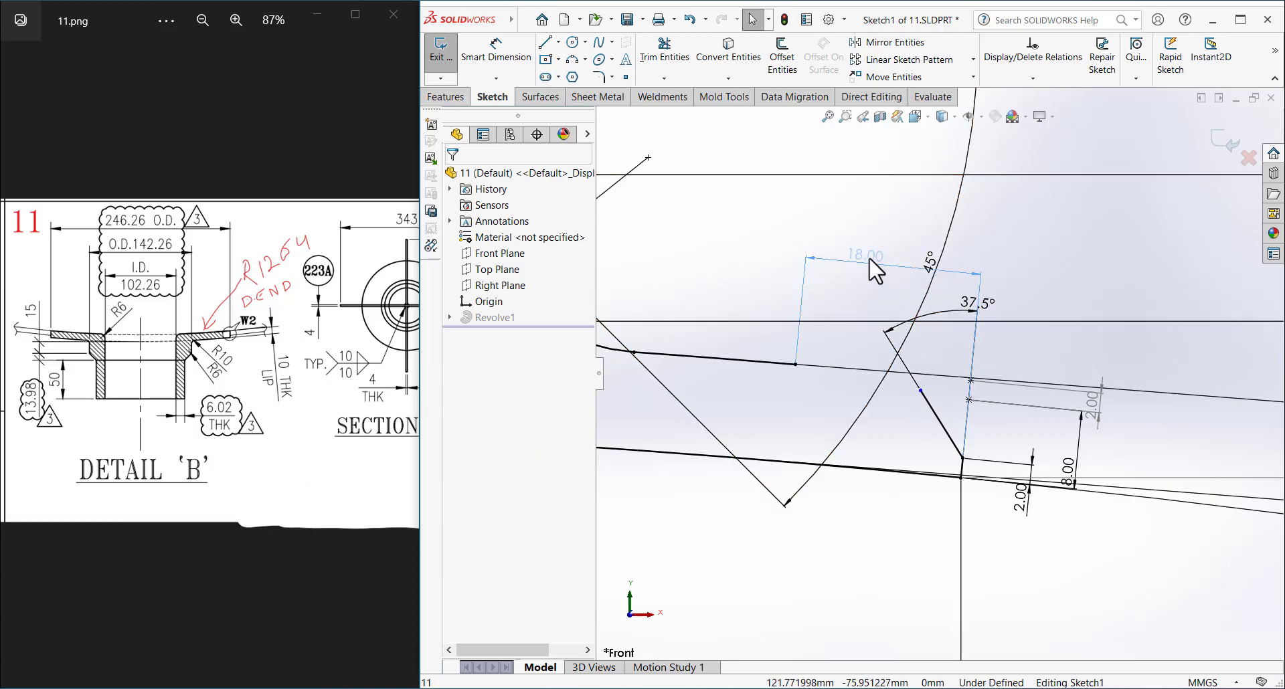
key(Delete)
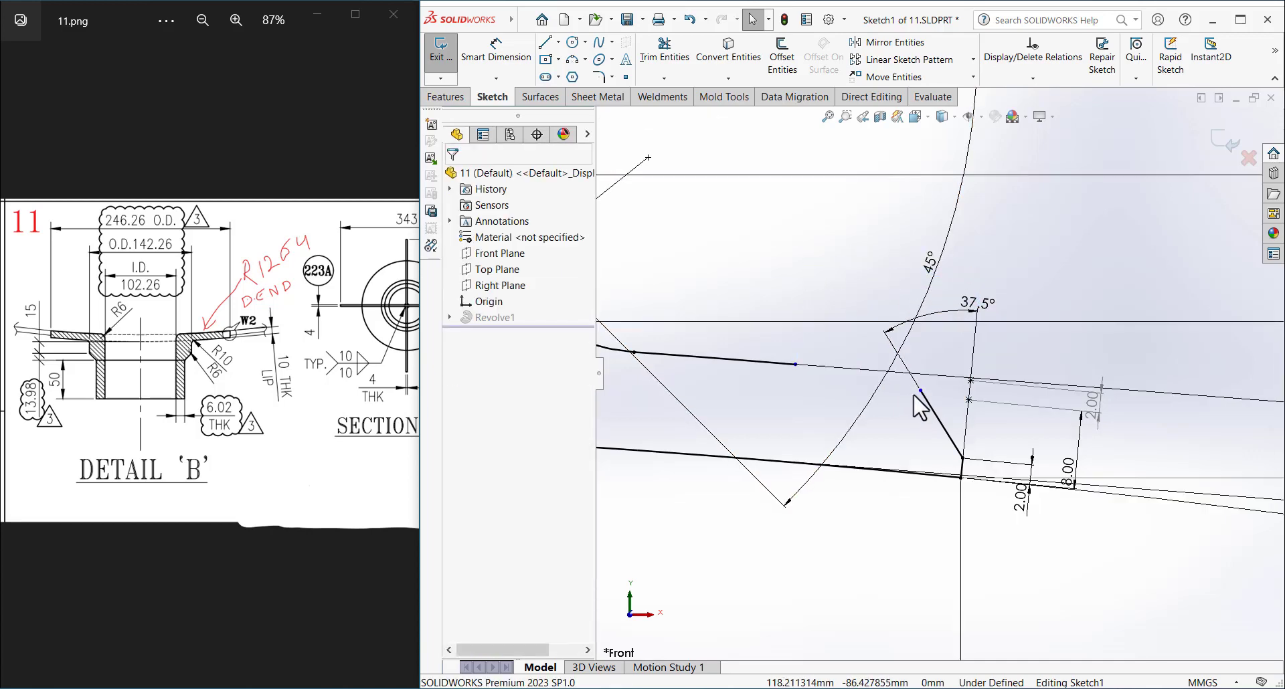
- Merge the two chamfer corner points into one and rebuild Revolve1
click(921, 391)
ctrl+click(795, 364)
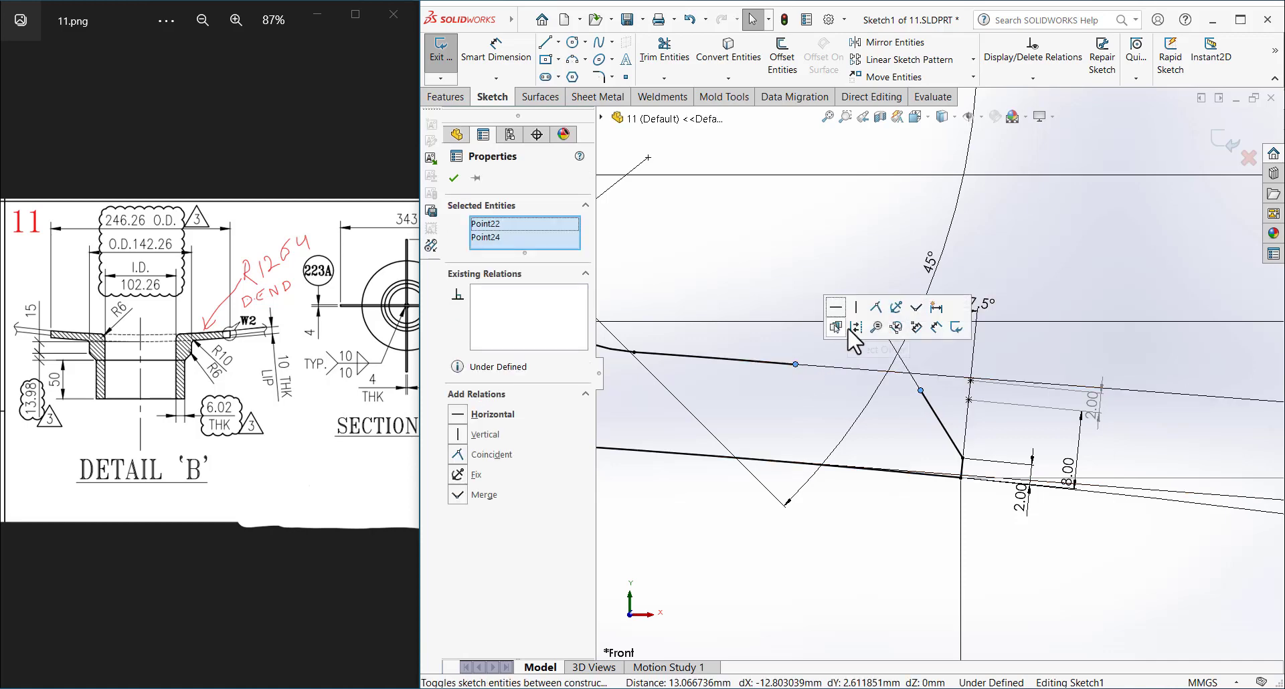
click(913, 308)
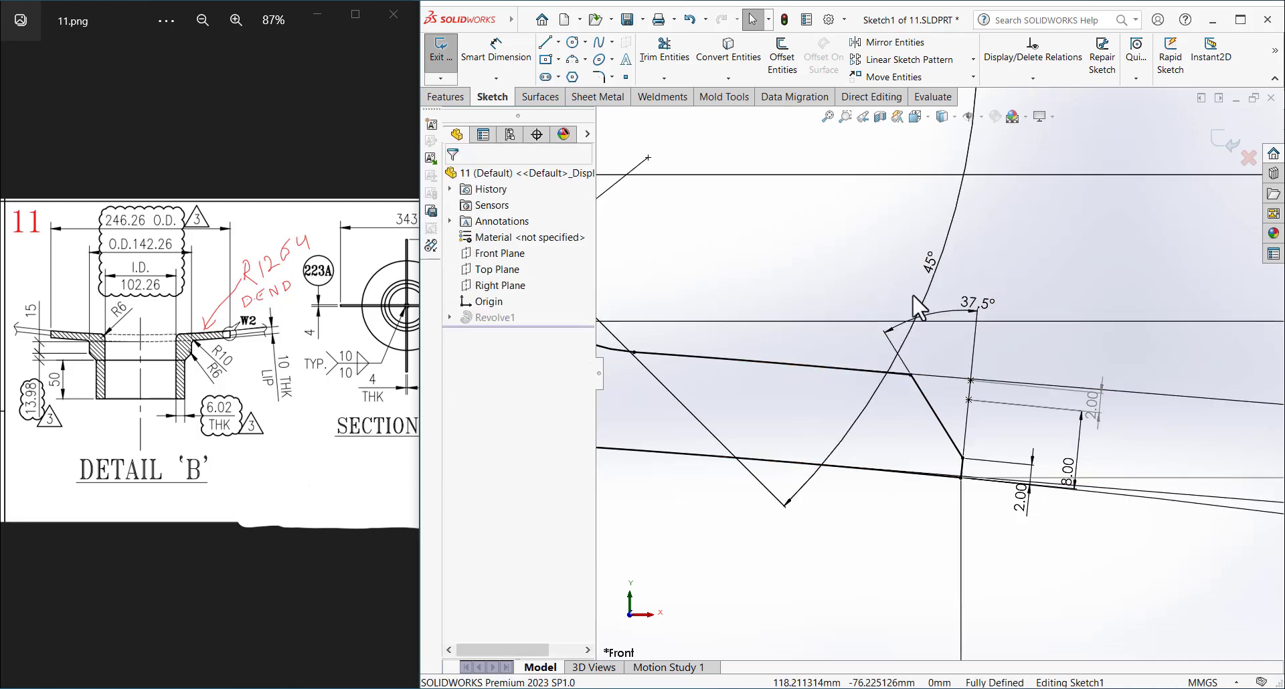
click(1224, 141)
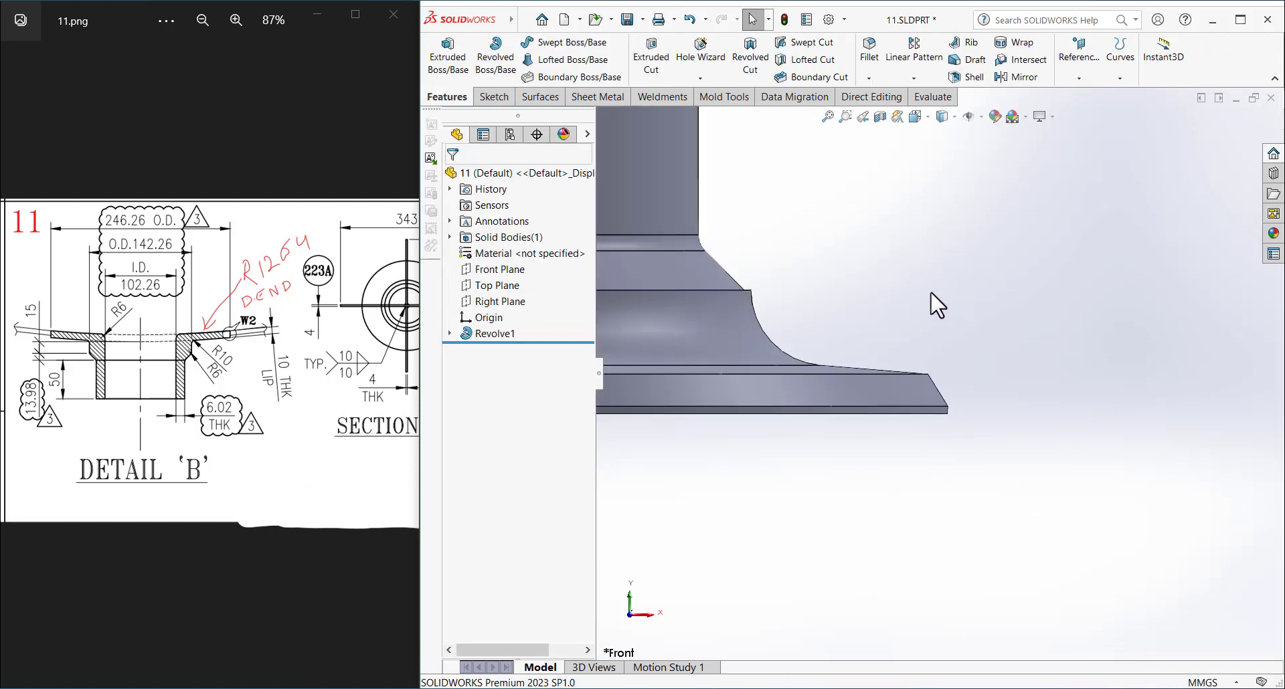
- Reopen the profile sketch and change the R20 fillet radius to R10
middle_drag(910, 323, 833, 365)
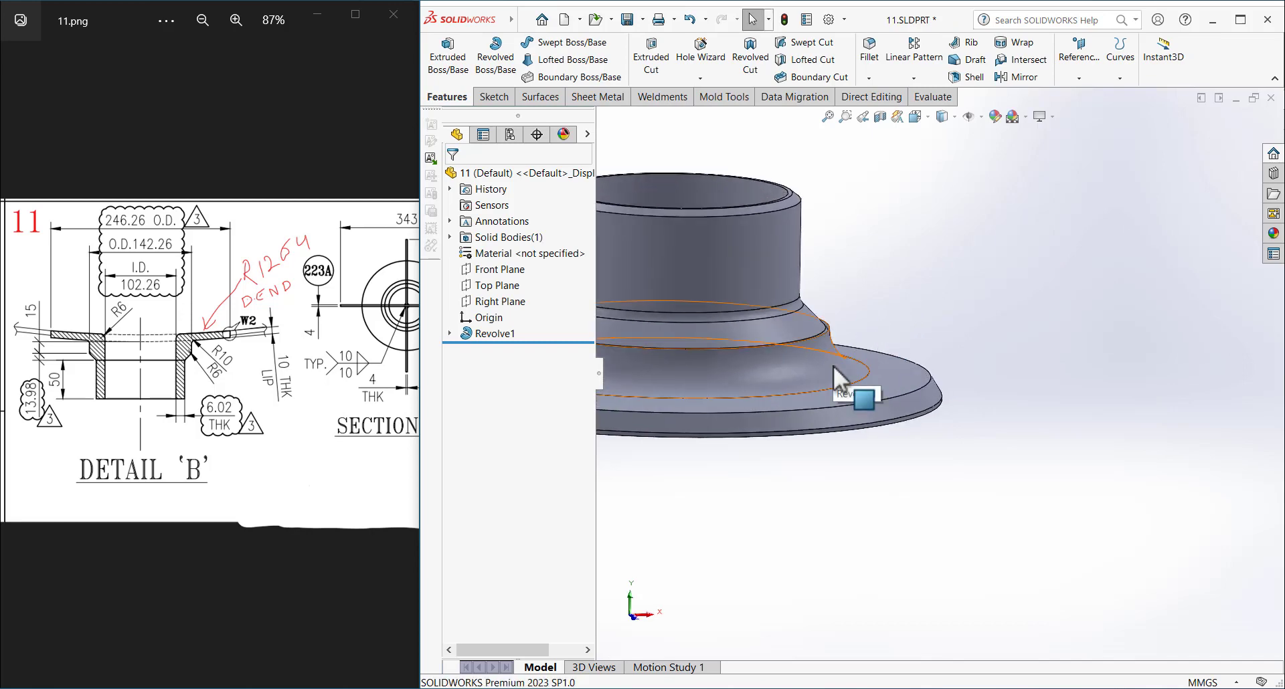
click(833, 365)
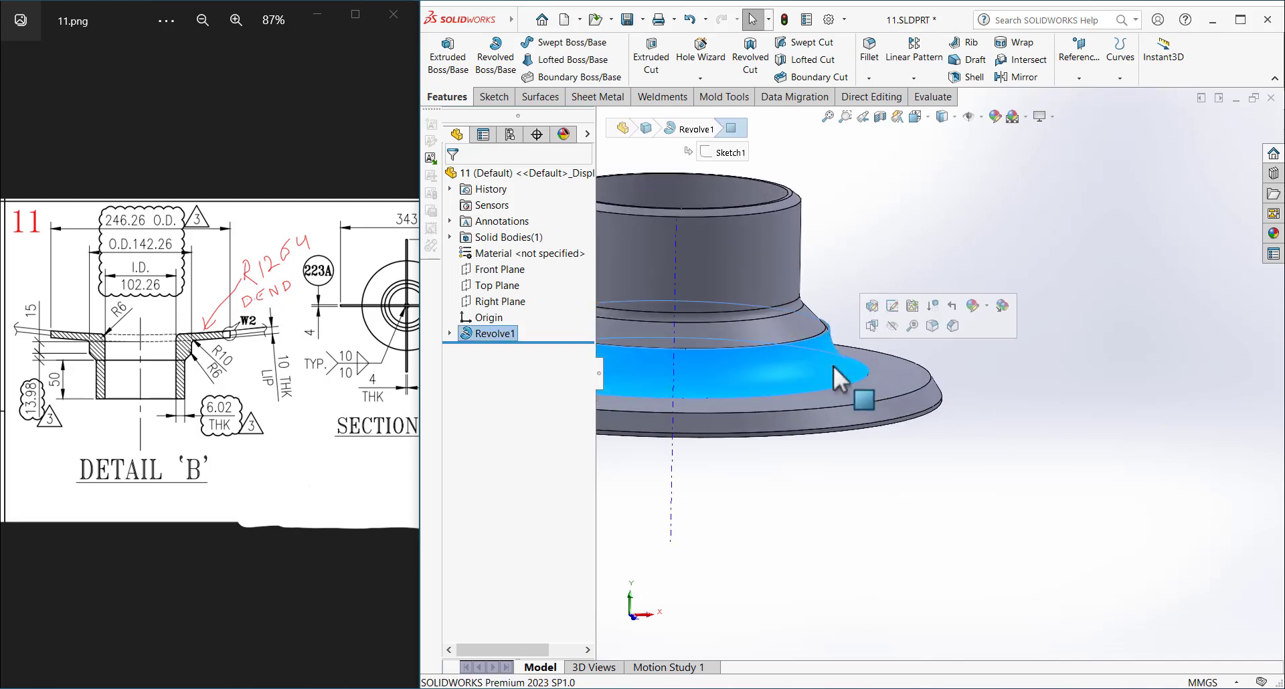
click(893, 307)
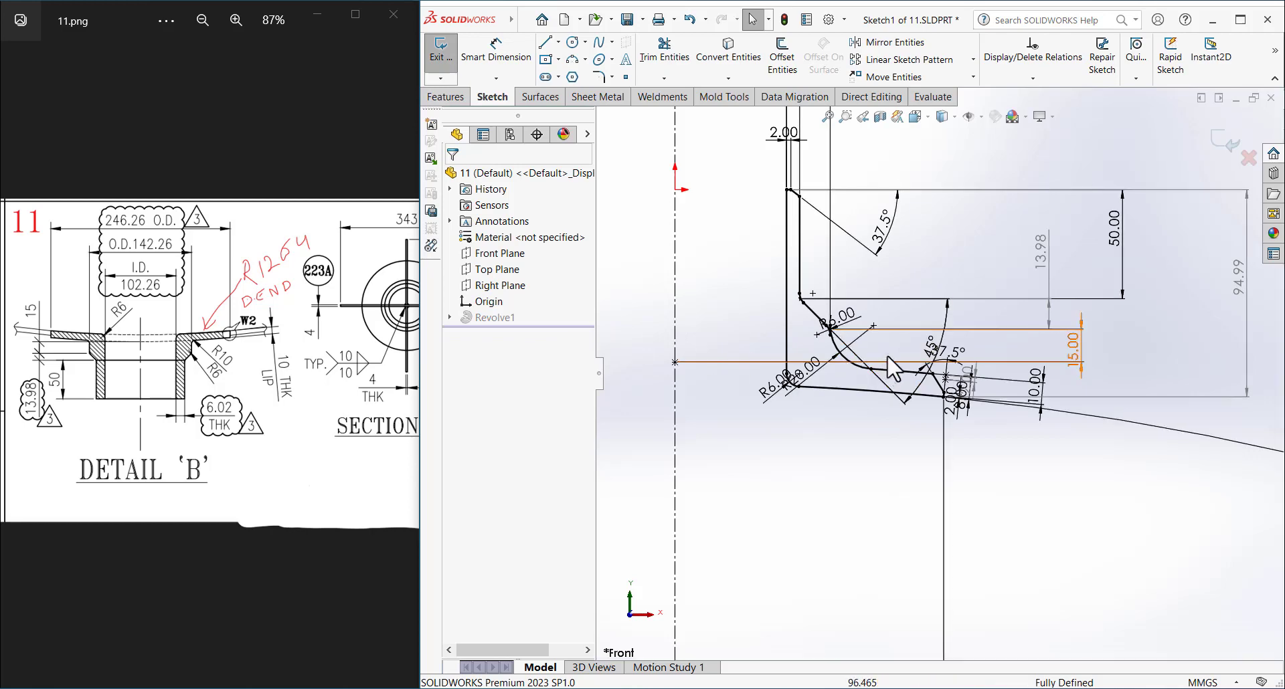
click(801, 373)
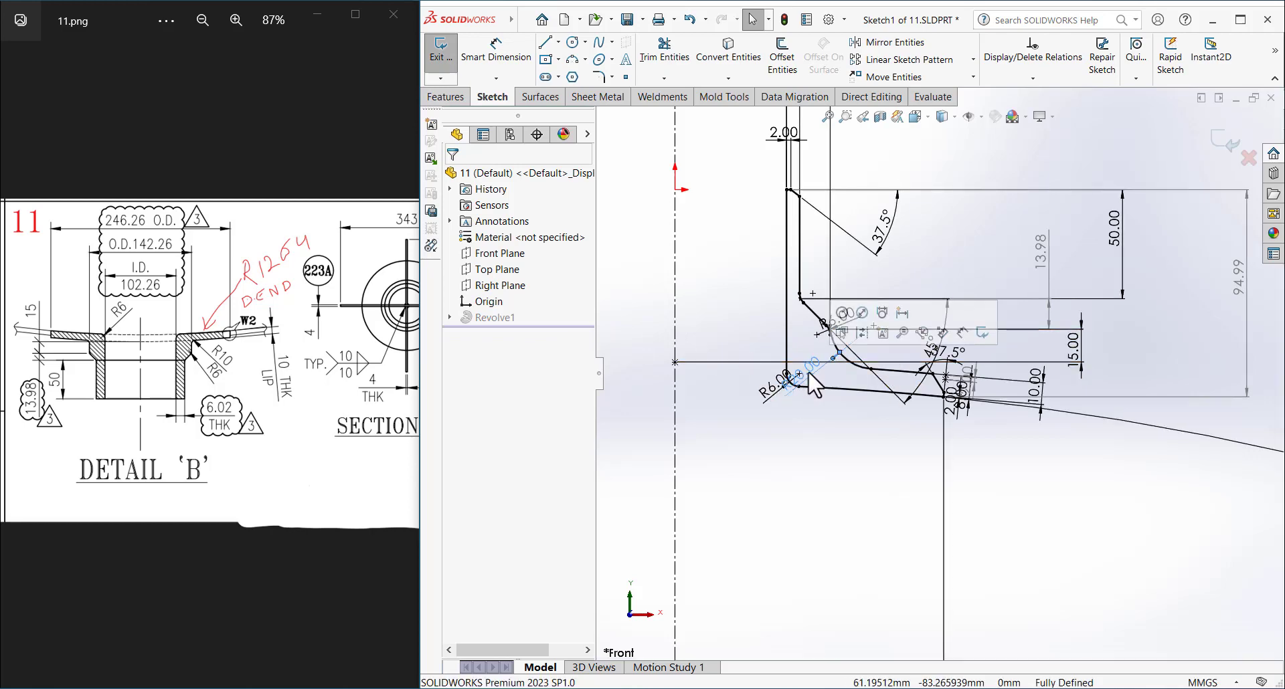
double_click(808, 372)
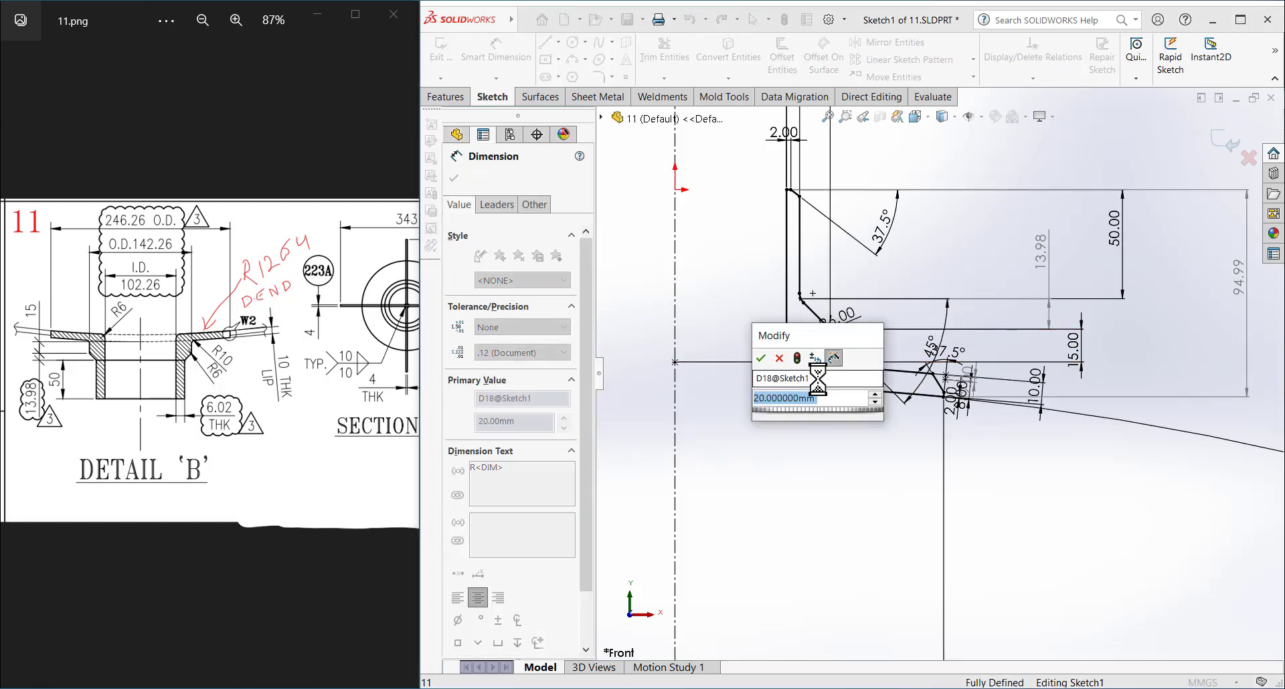
text(10)
key(Return)
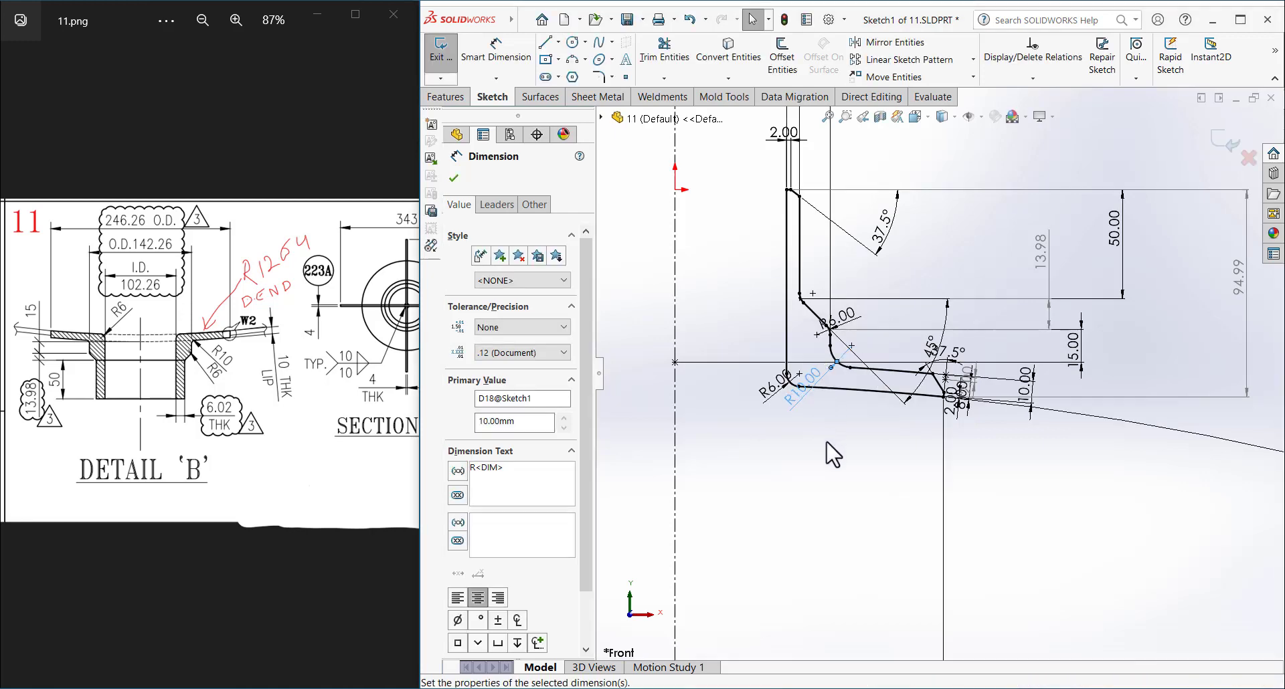
click(833, 455)
- Display the Ø2528 arc dimension as radius R1264.00 and rebuild the part
scroll(844, 485, up, 3)
scroll(870, 498, up, 3)
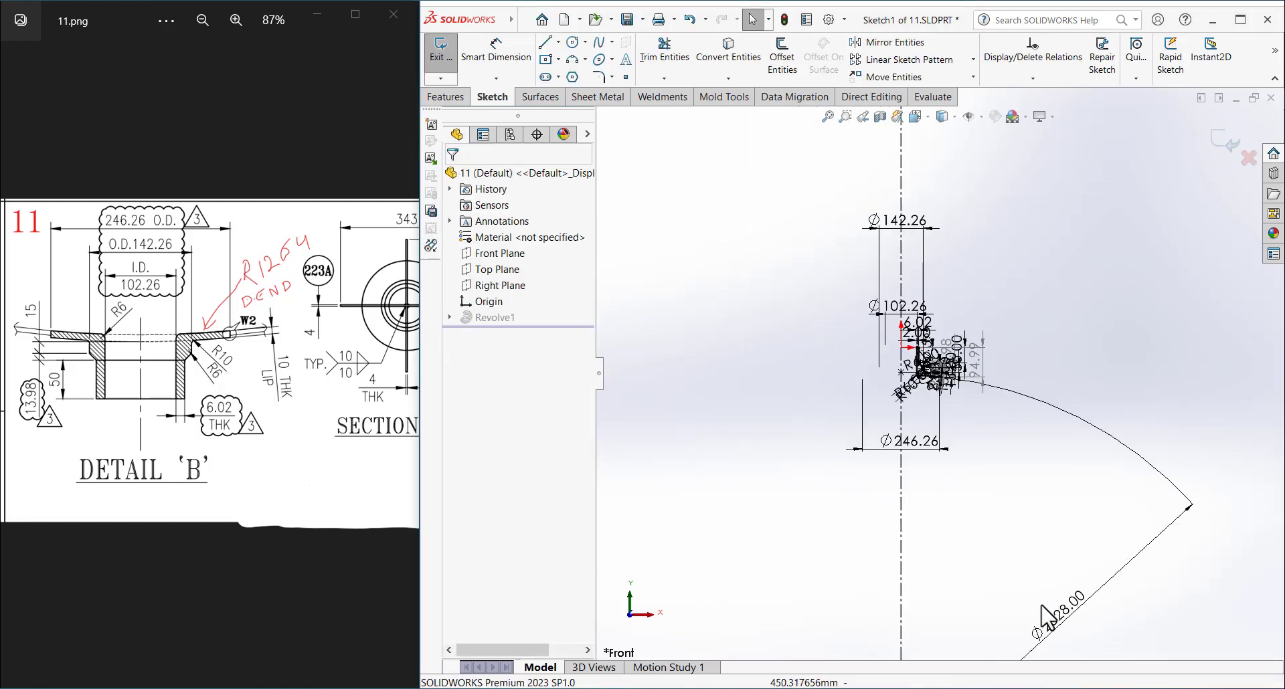
drag(1041, 612, 982, 458)
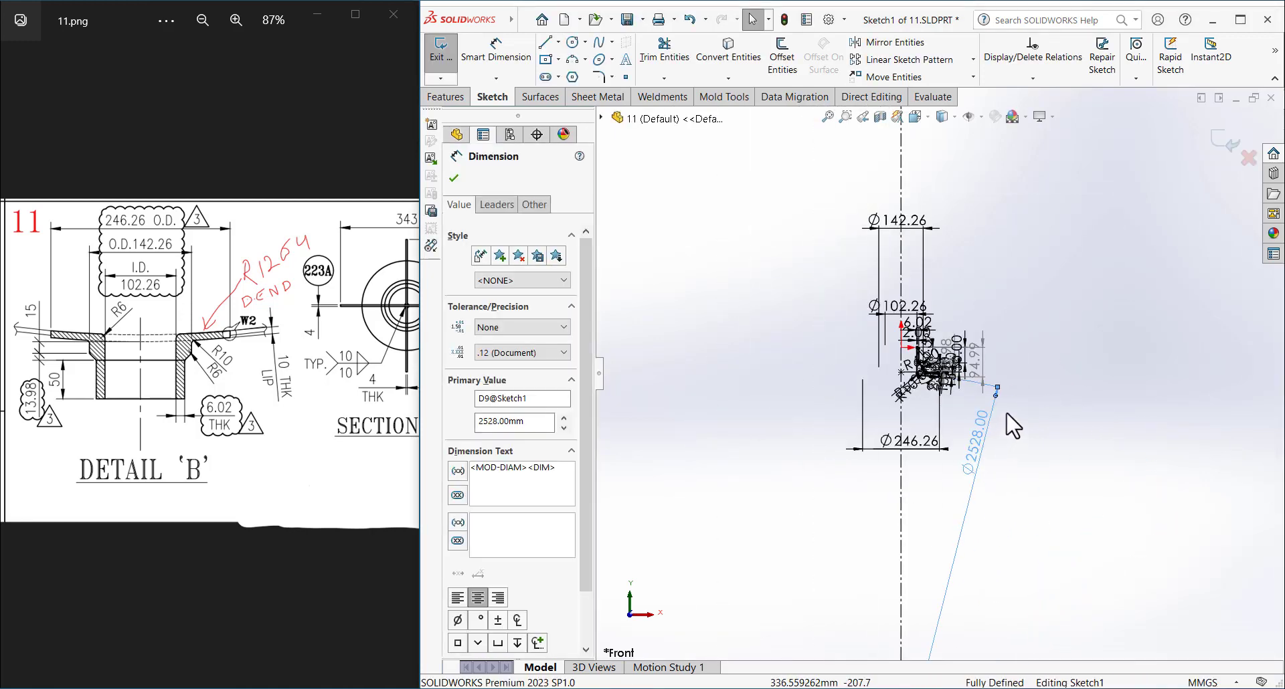
click(997, 445)
scroll(978, 428, up, 3)
click(980, 445)
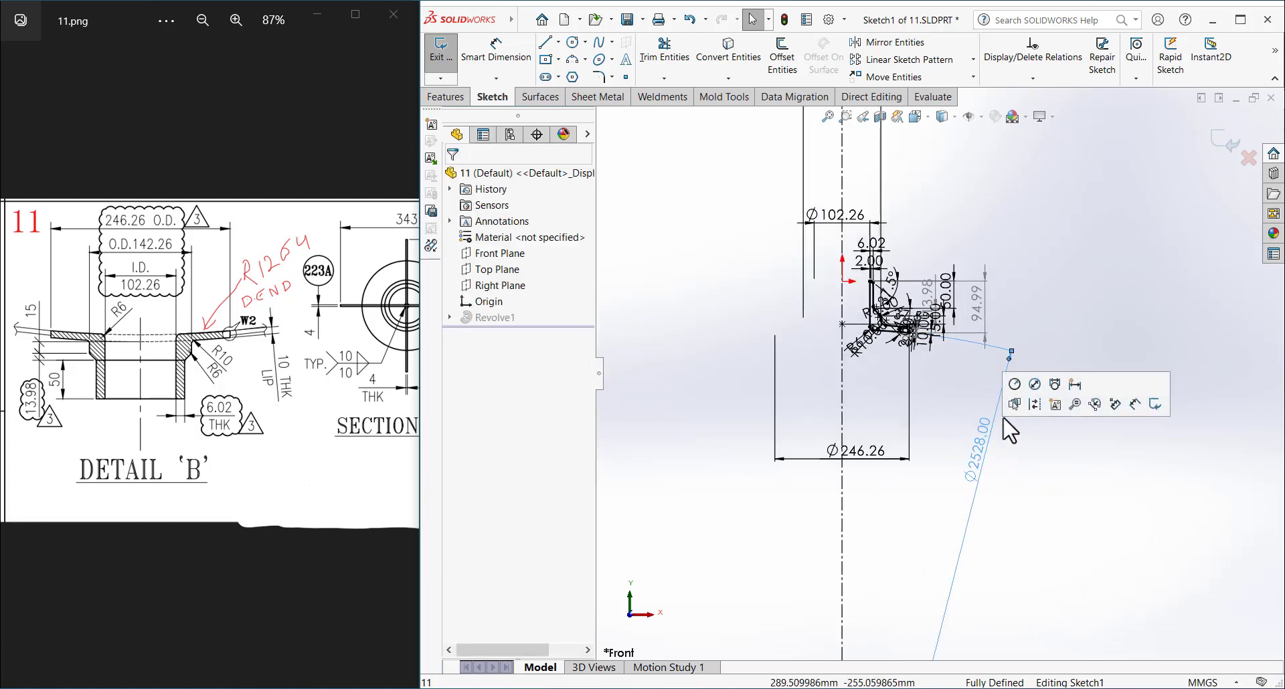
click(1014, 386)
click(1027, 466)
scroll(991, 478, down, 3)
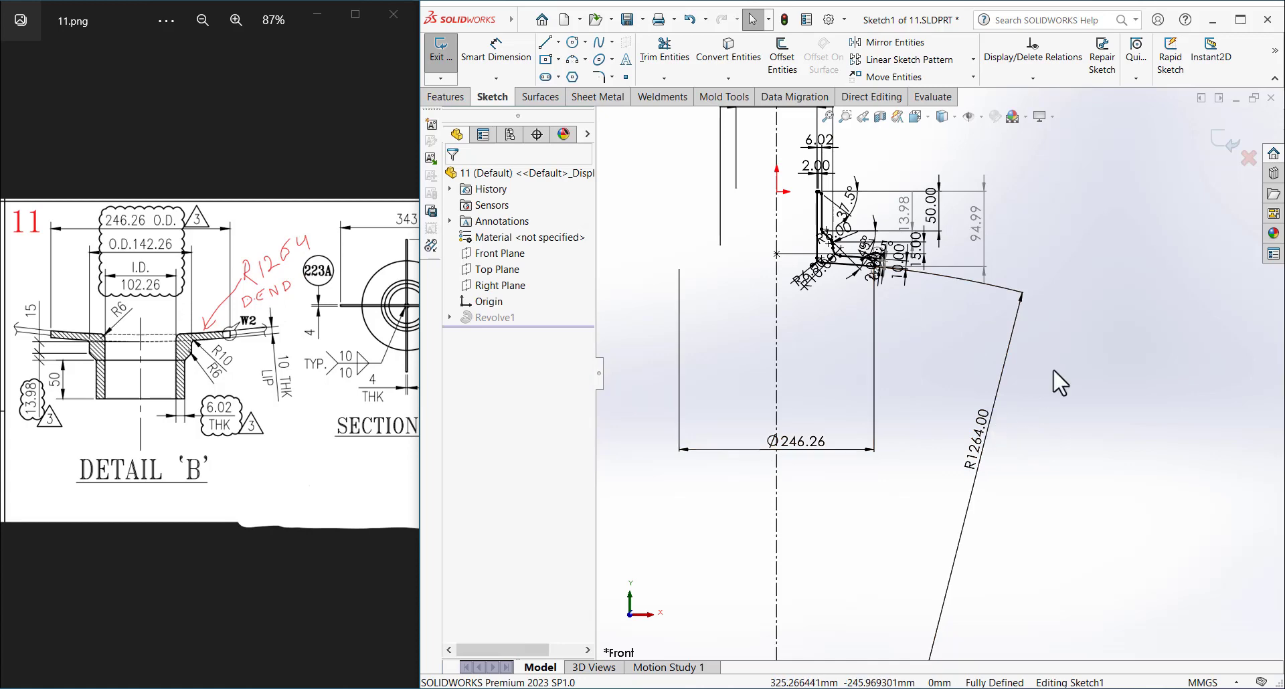
click(1228, 137)
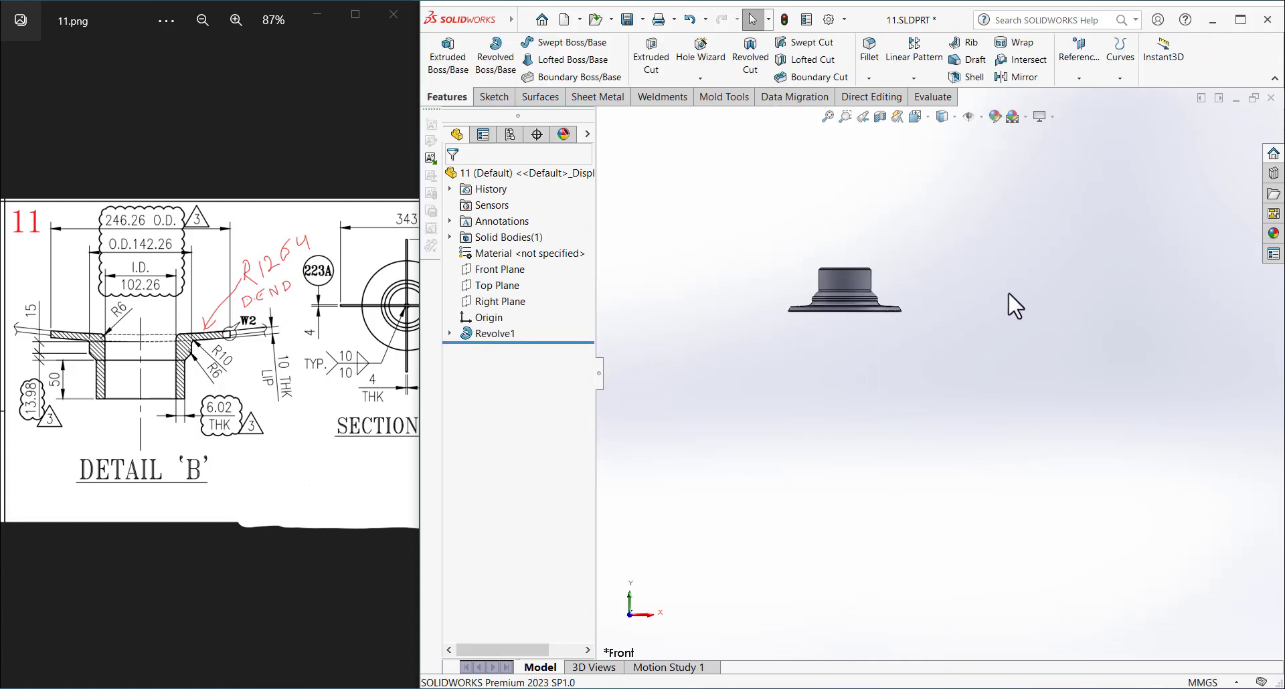
- Flip through the nozzle drawing images in the photo viewer, ending on 06.png
middle_drag(995, 323, 995, 326)
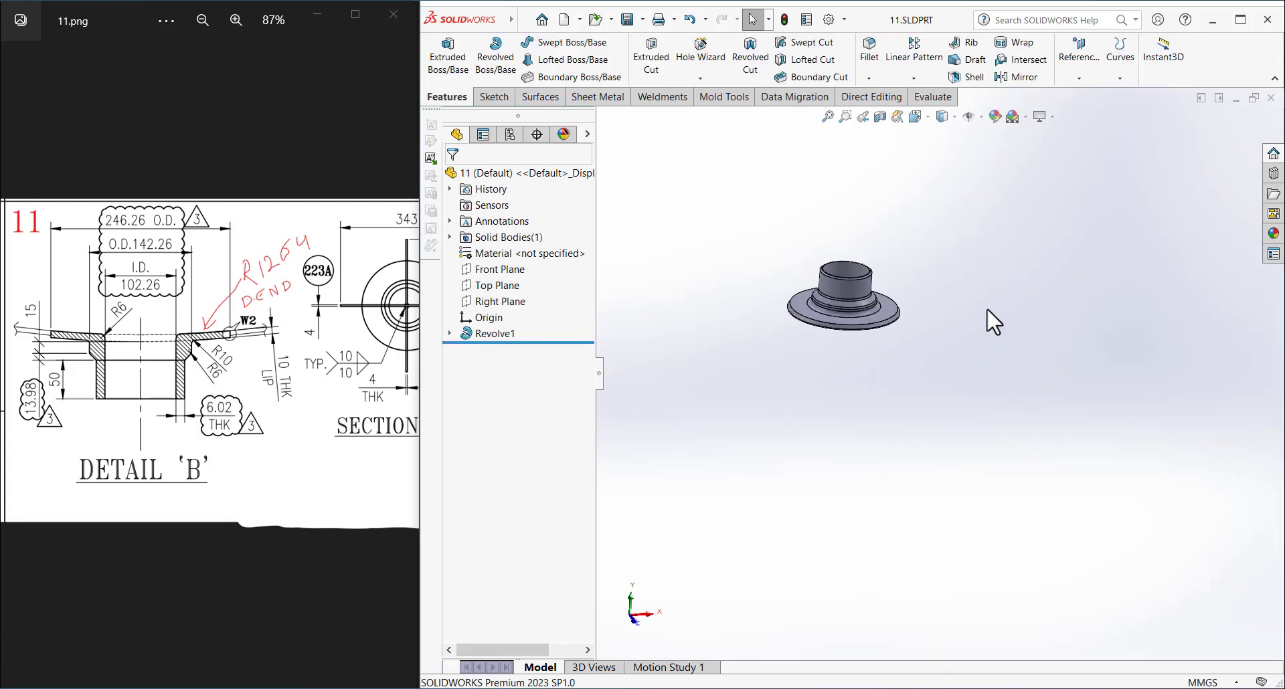
click(15, 362)
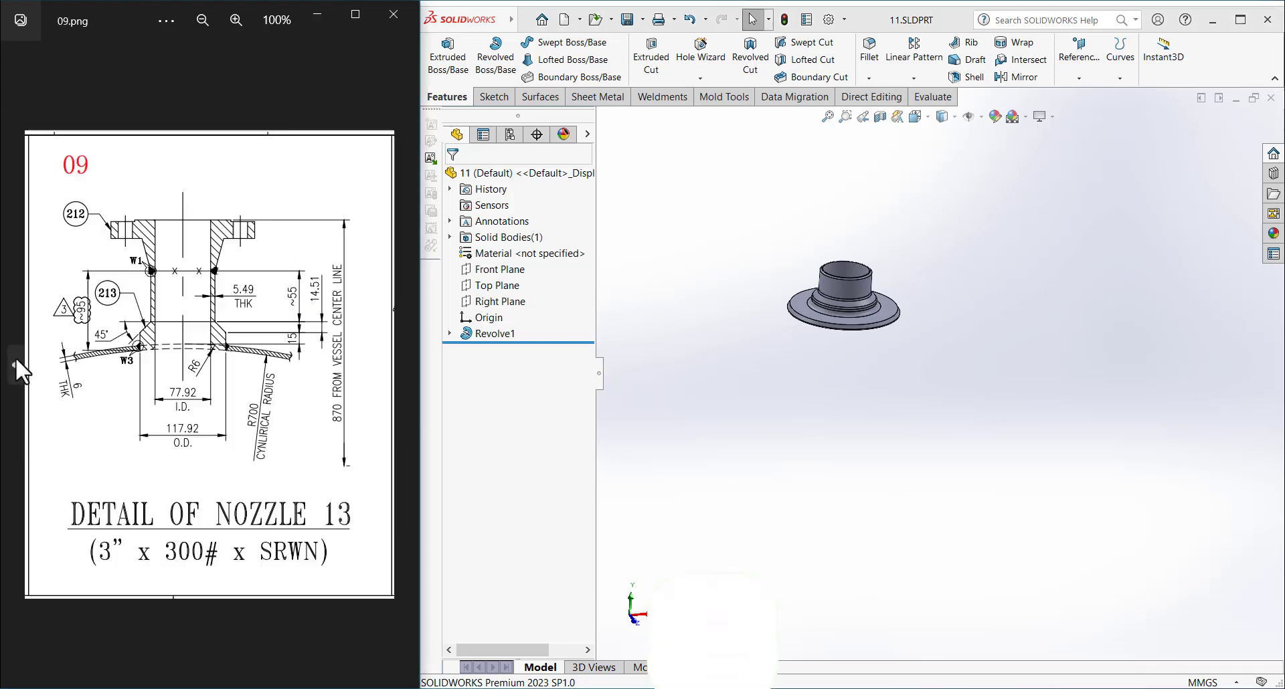
click(15, 361)
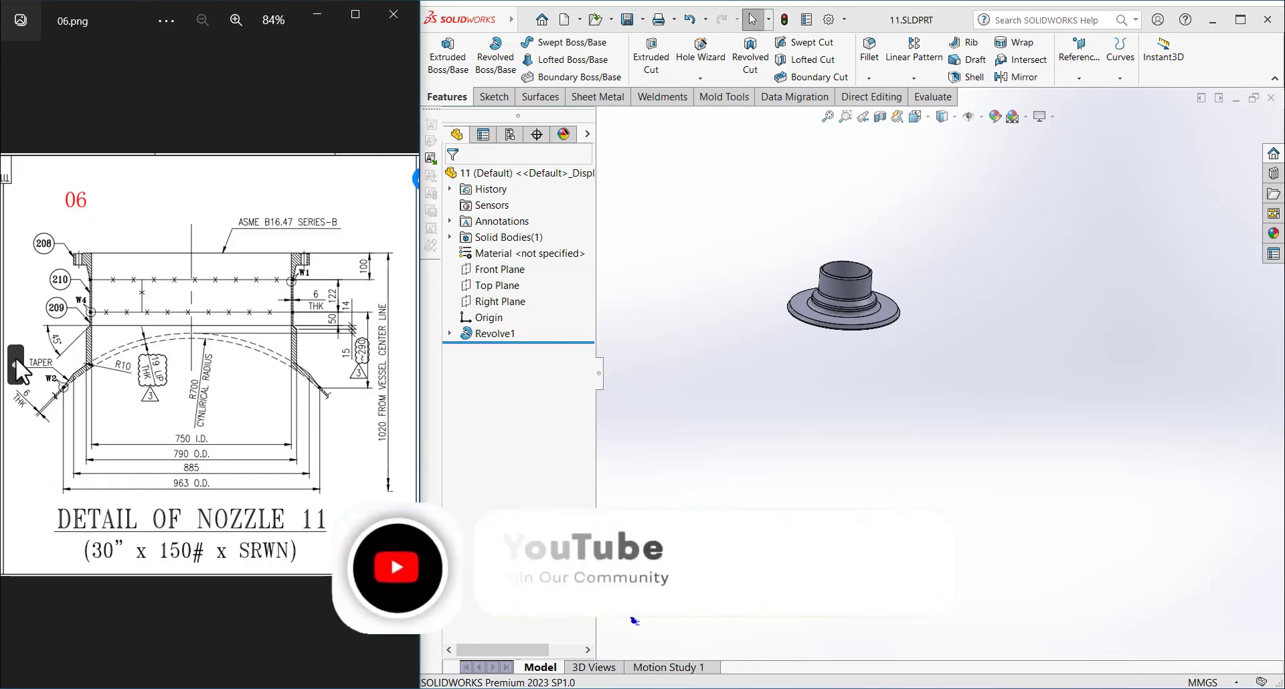
click(15, 361)
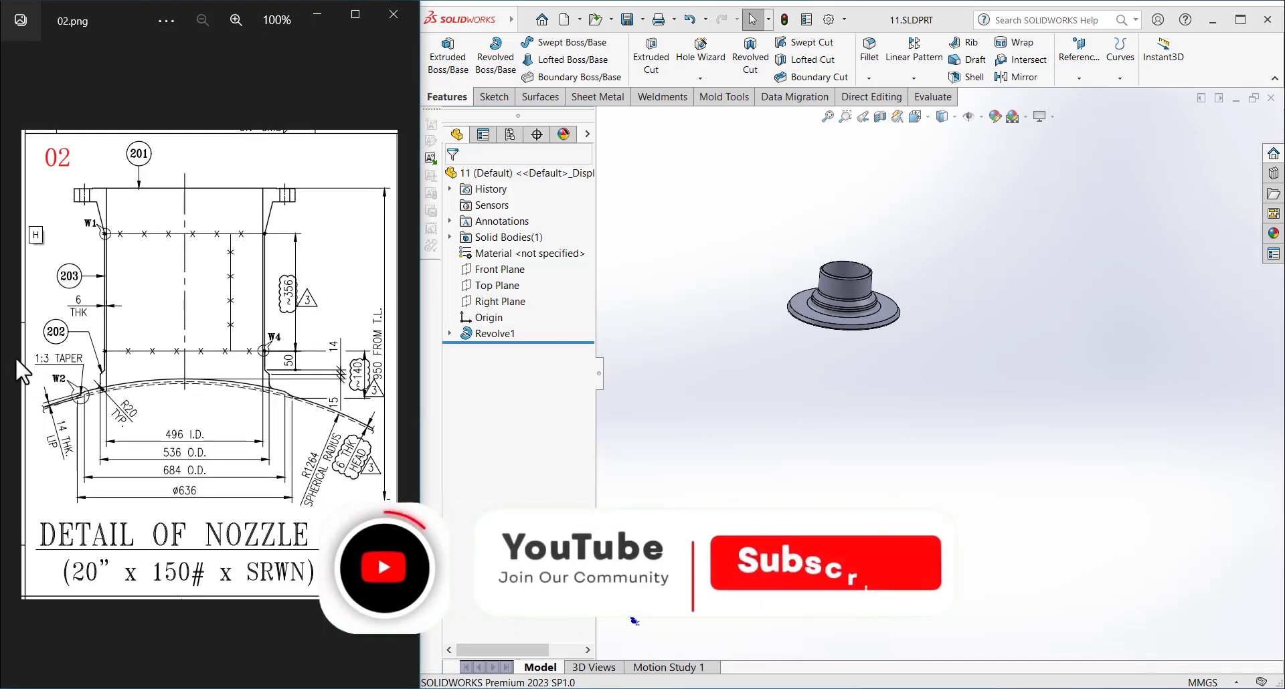
click(402, 364)
- Save the part under the new name 06.SLDPRT in the 451-V-002 folder
click(636, 455)
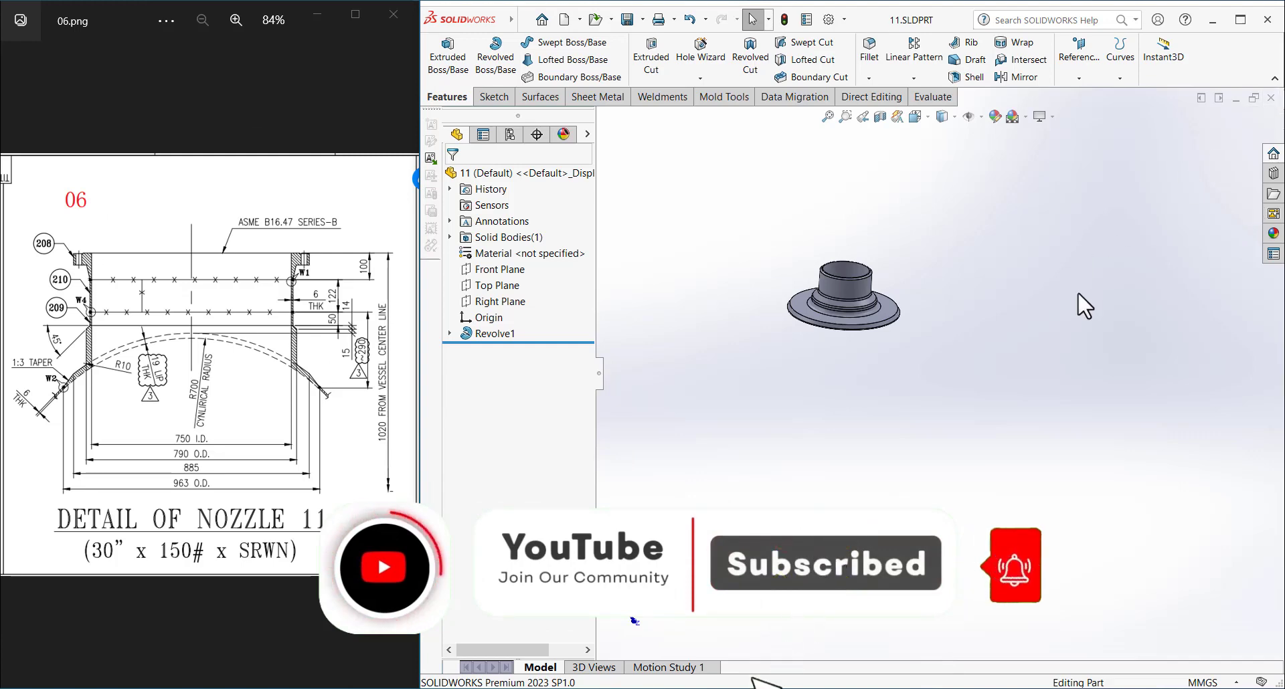
key(ctrl+shift+s)
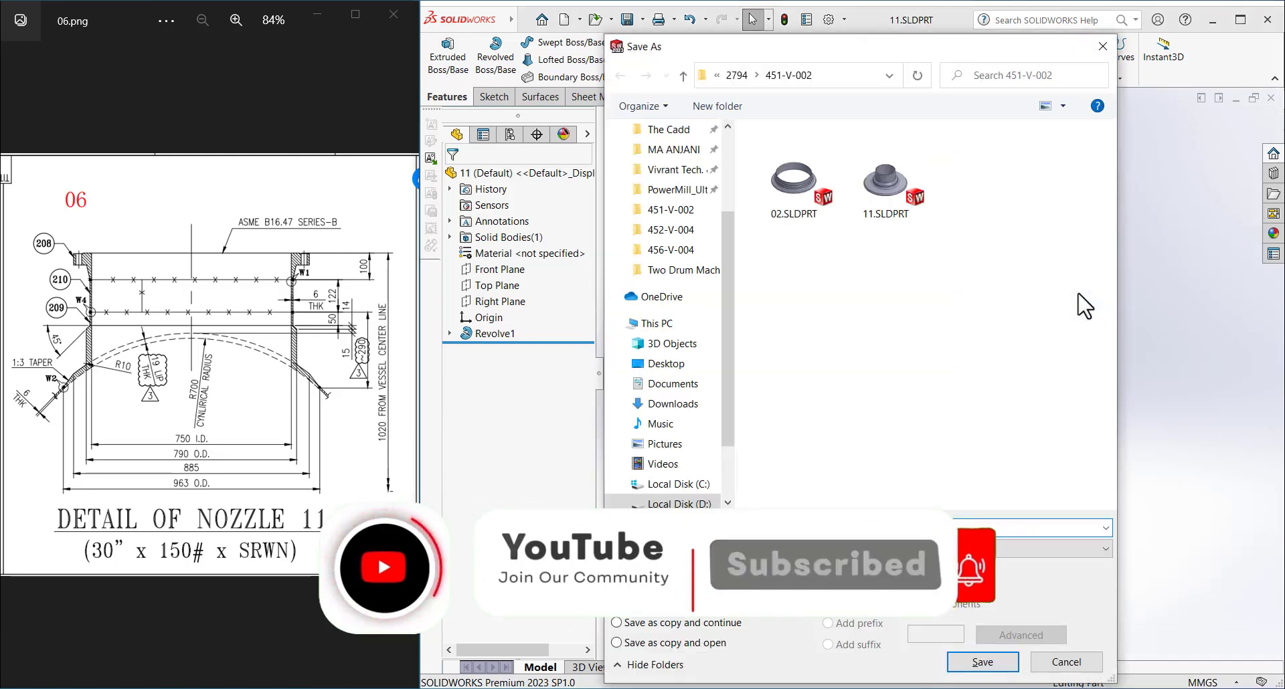
key(Escape)
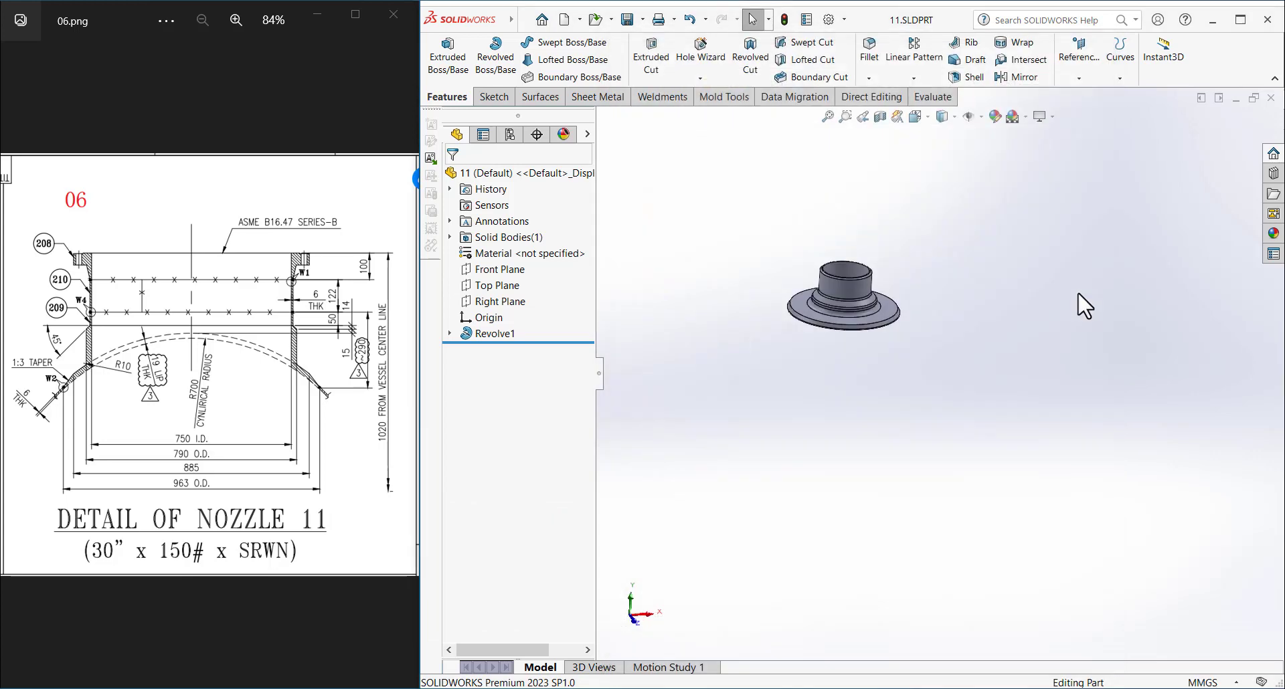
- Delete the Revolve1 feature, keeping only Sketch1, and view the sketch from the back
click(475, 333)
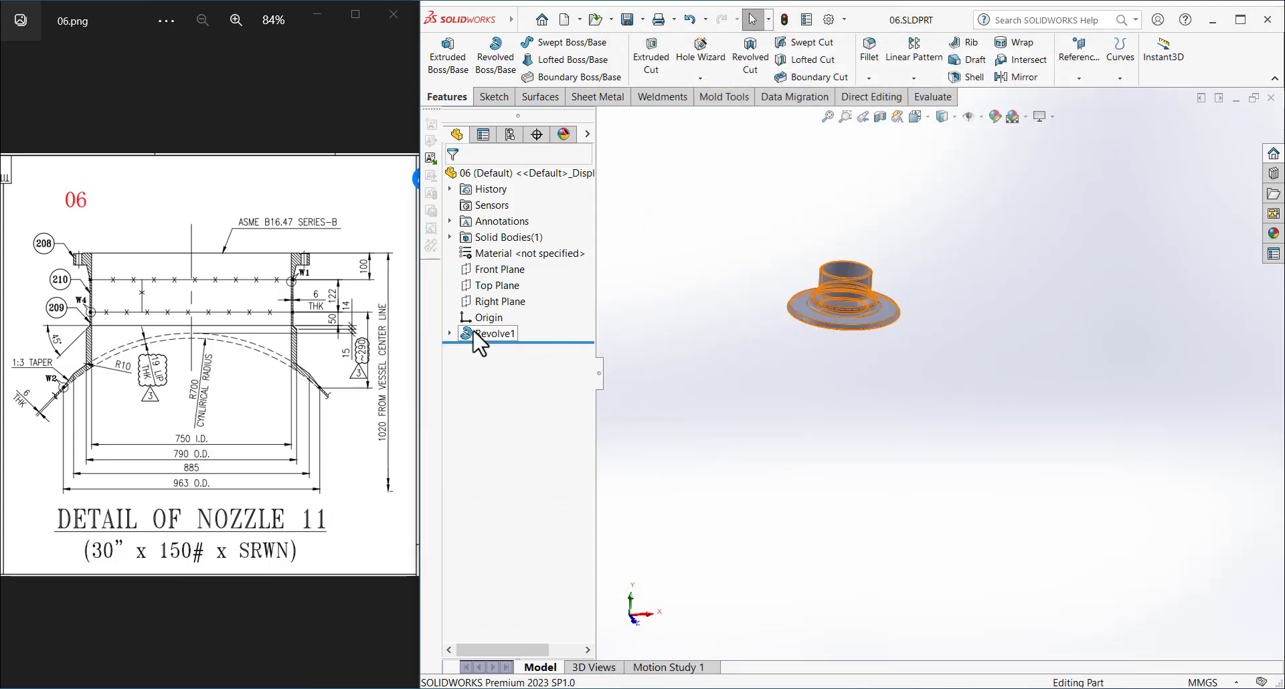
key(Delete)
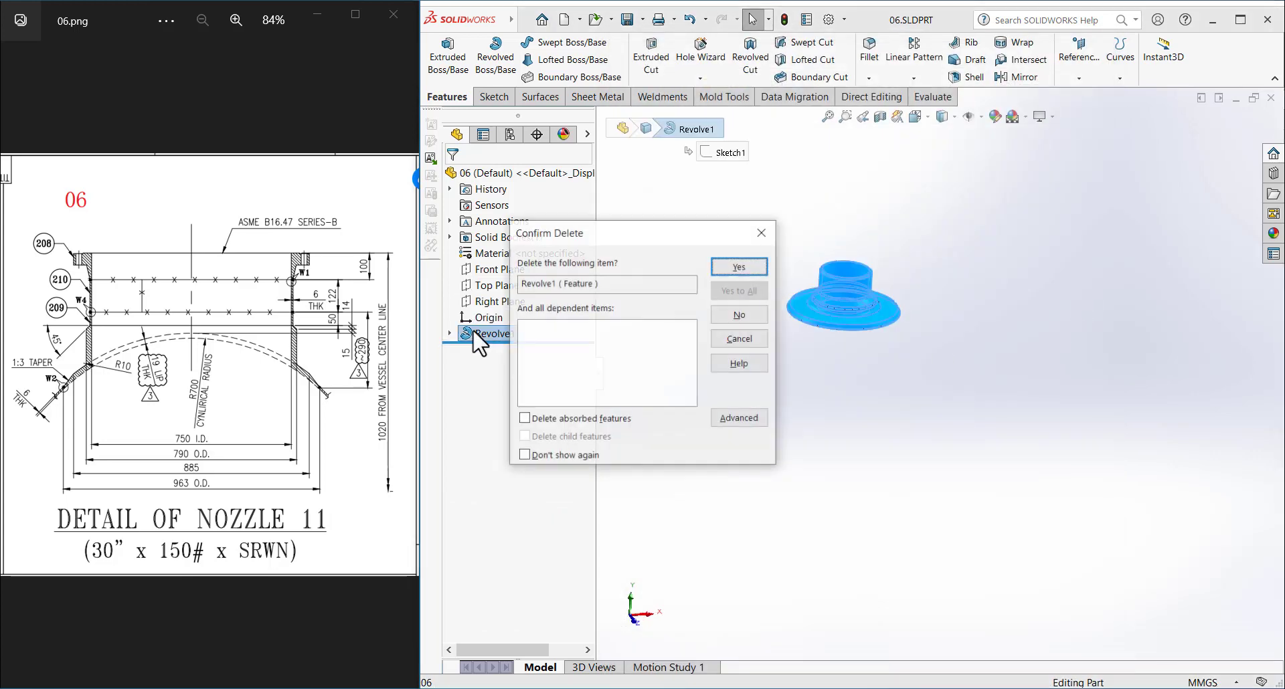
click(739, 265)
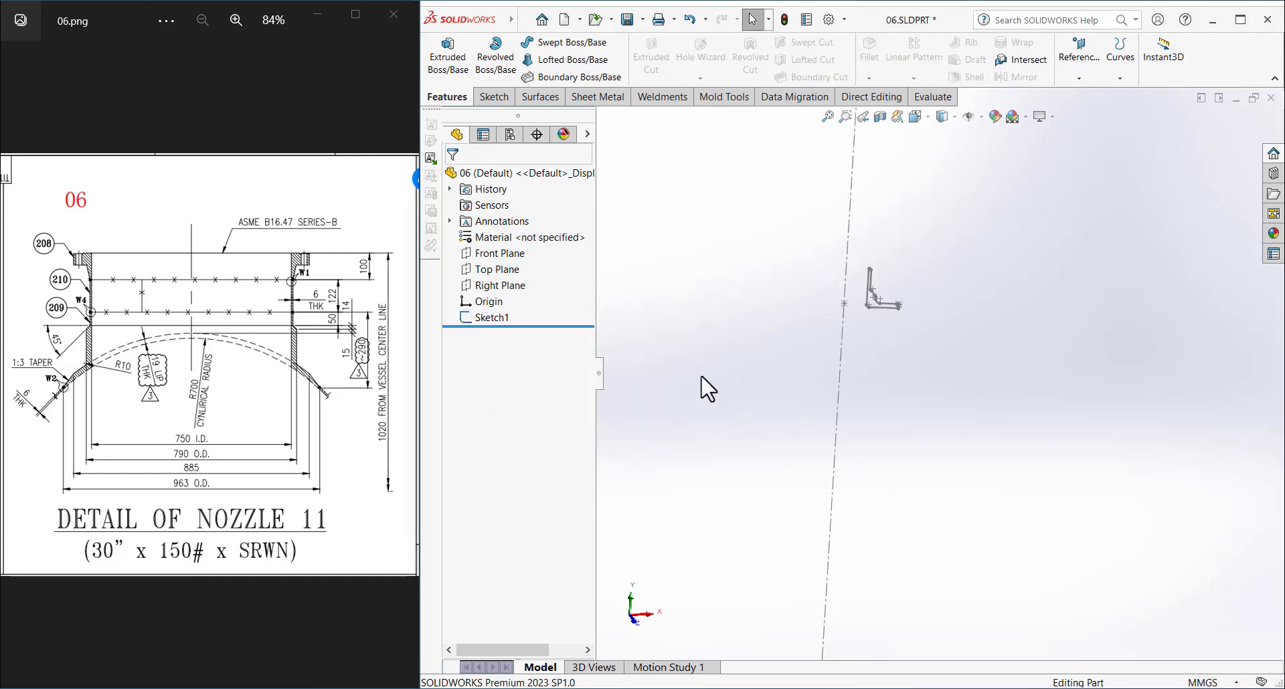
click(497, 273)
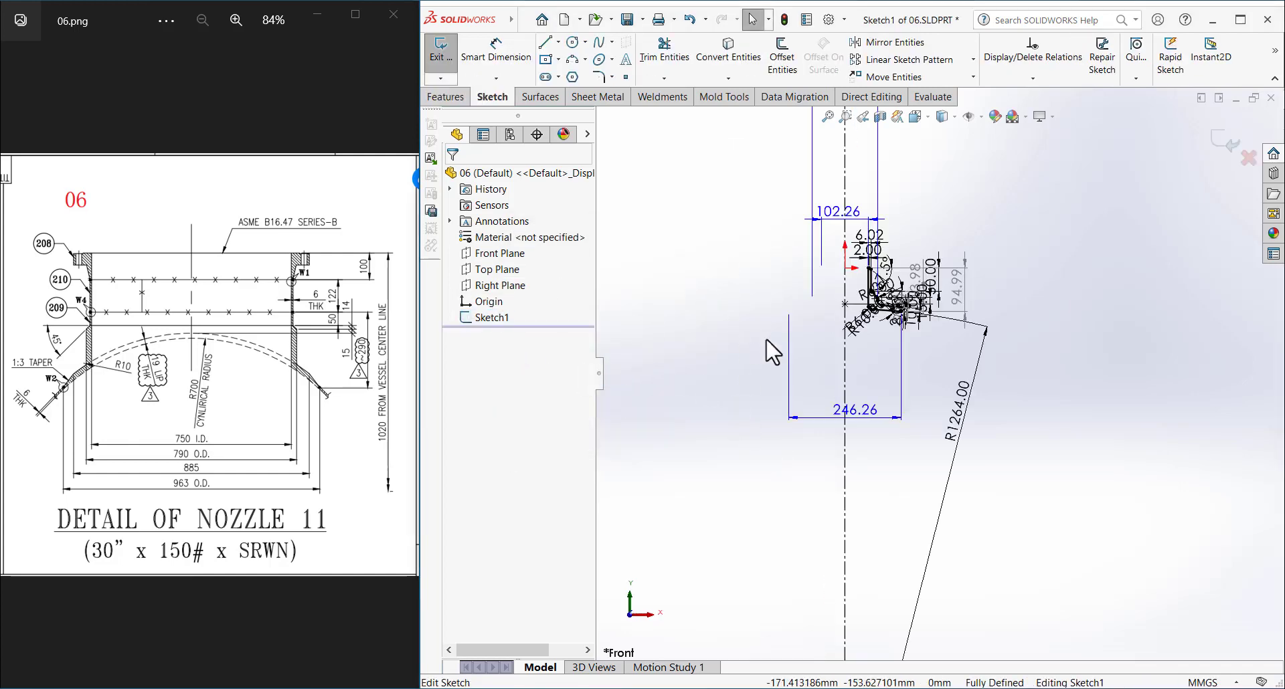
key(ctrl+2)
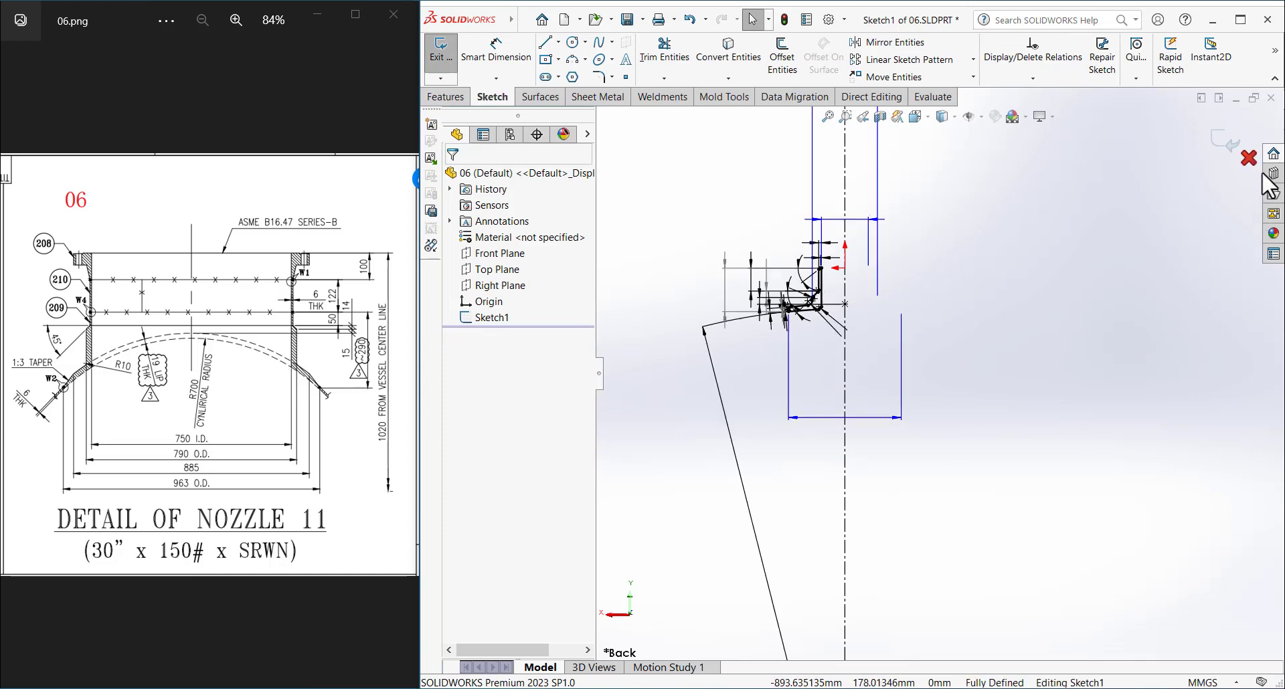
- Close 06.SLDPRT with Save all and minimize SOLIDWORKS
click(1271, 99)
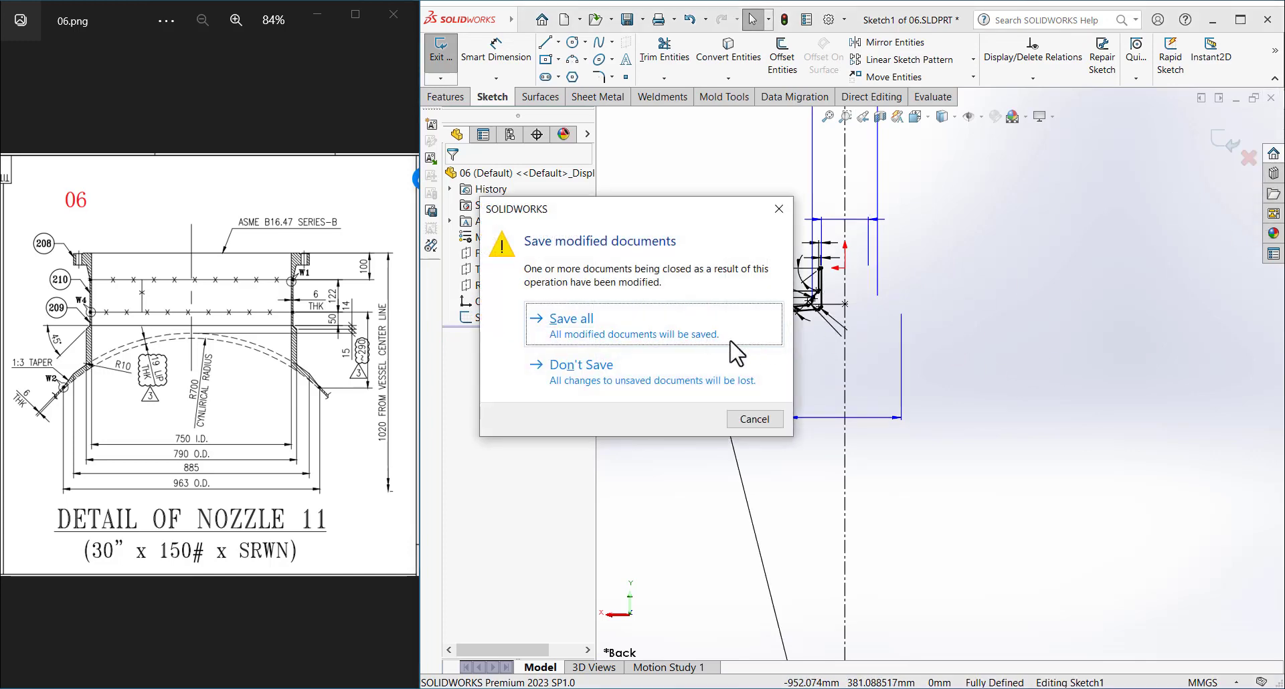
click(657, 379)
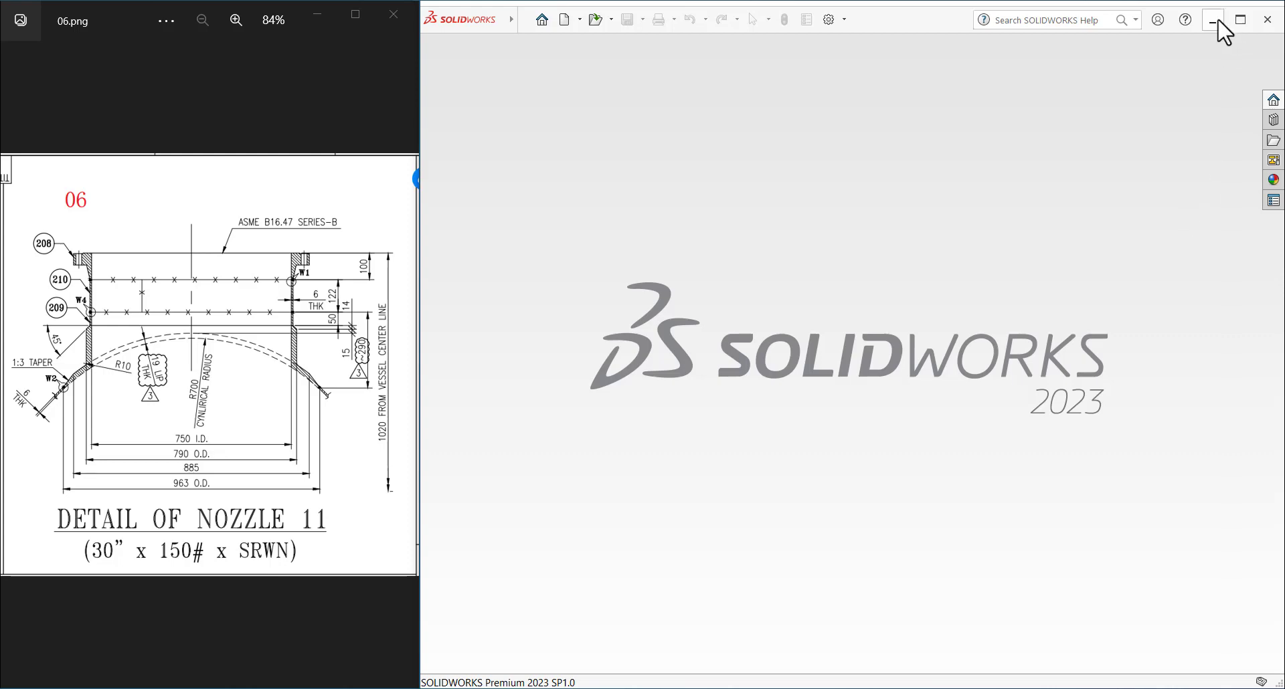
click(1212, 21)
- Duplicate 02.SLDPRT in the 451-V-002 folder
key(alt+Tab)
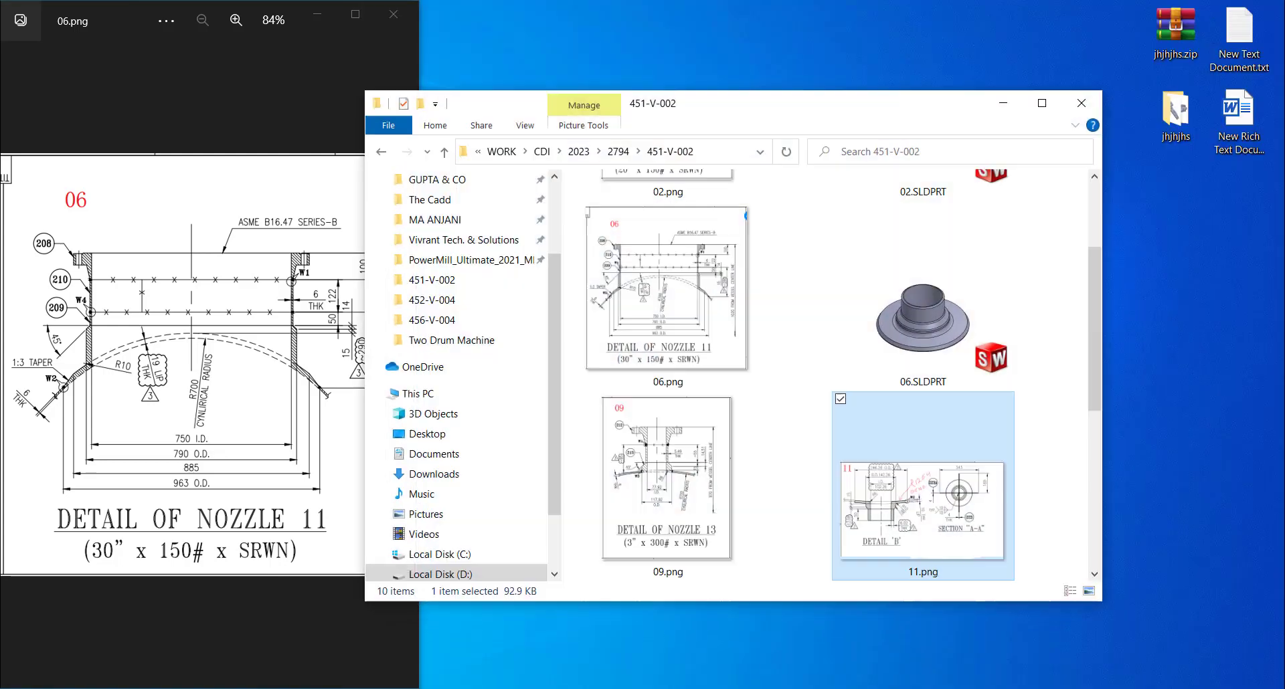
scroll(803, 315, up, 3)
click(918, 300)
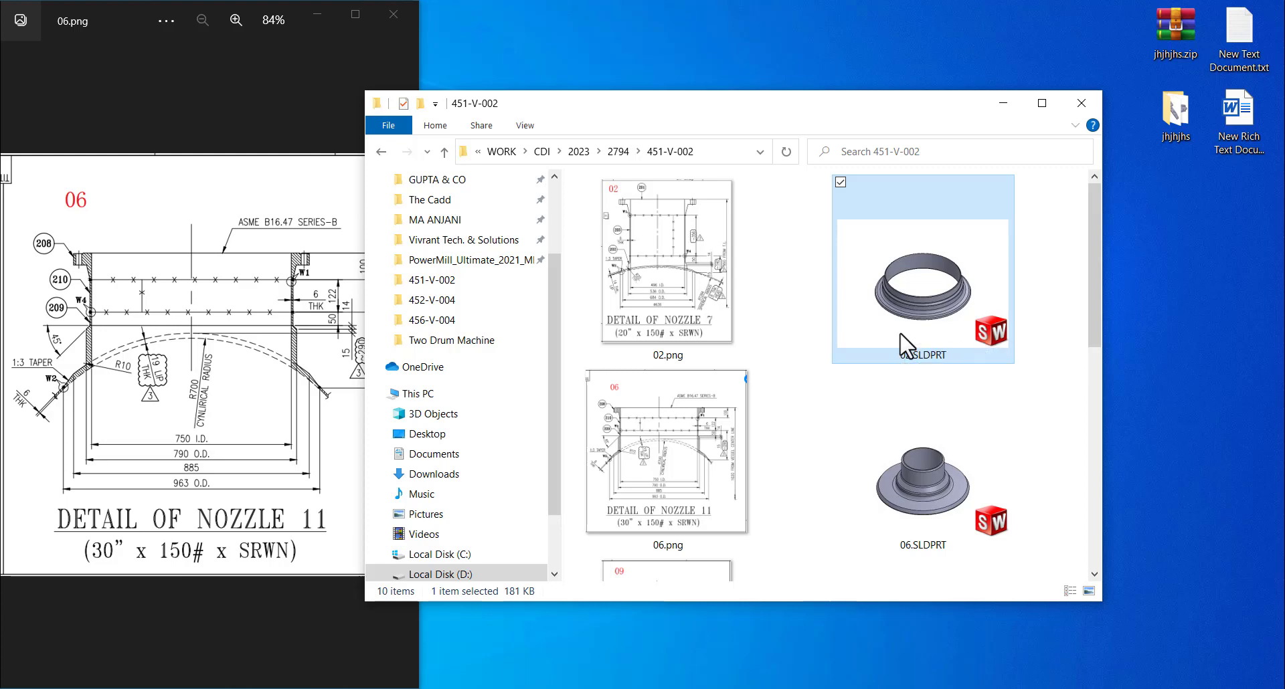
key(ctrl+v)
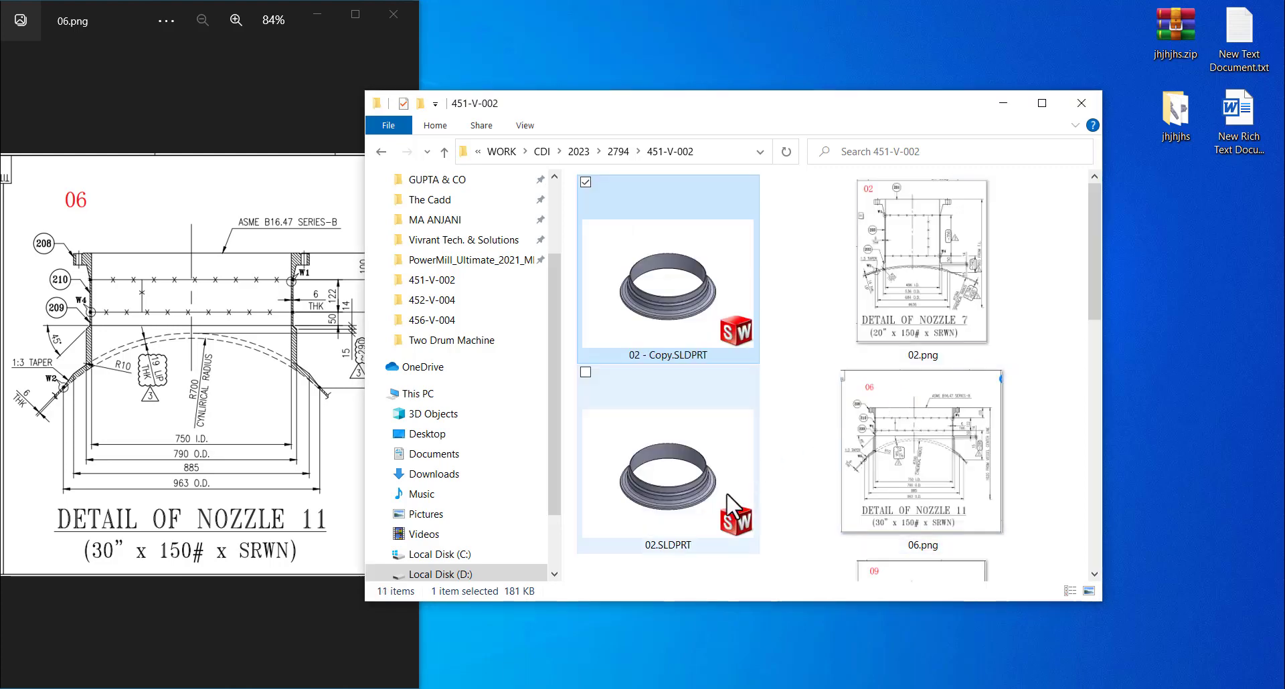
- Rename the copy to 06.SLDPRT and open it in SOLIDWORKS
click(663, 355)
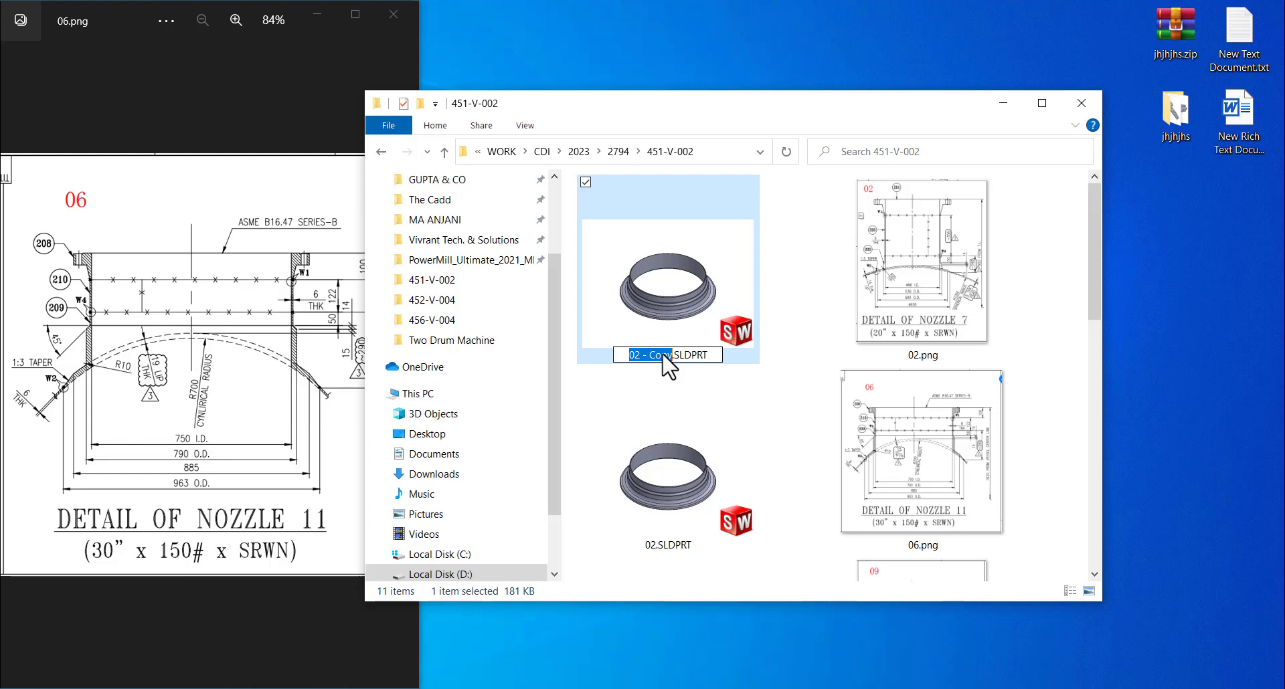
text(6)
key(Return)
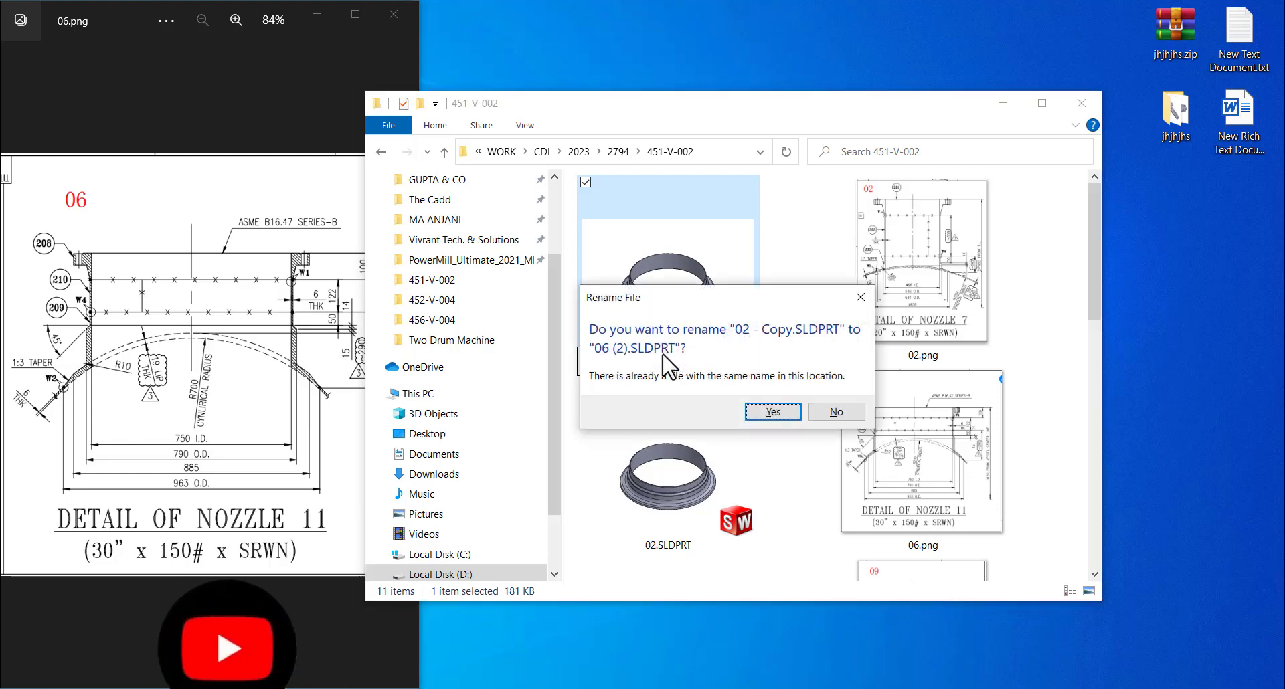
click(762, 410)
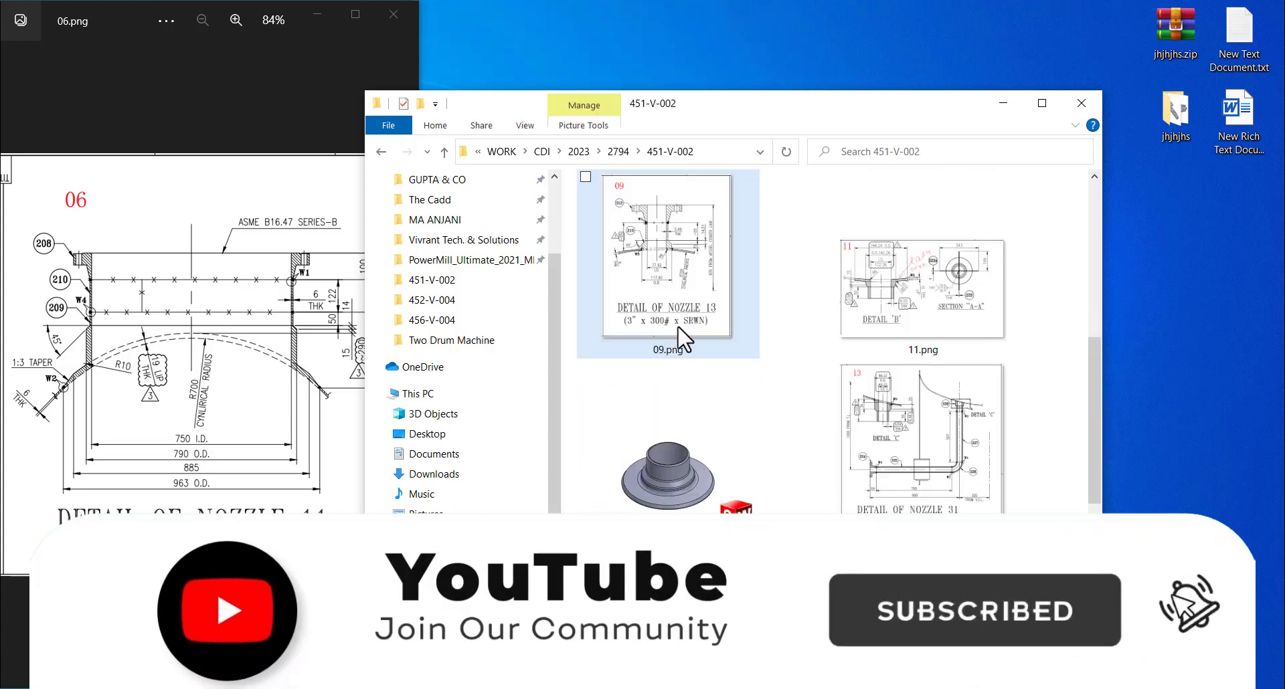
key(ctrl+z)
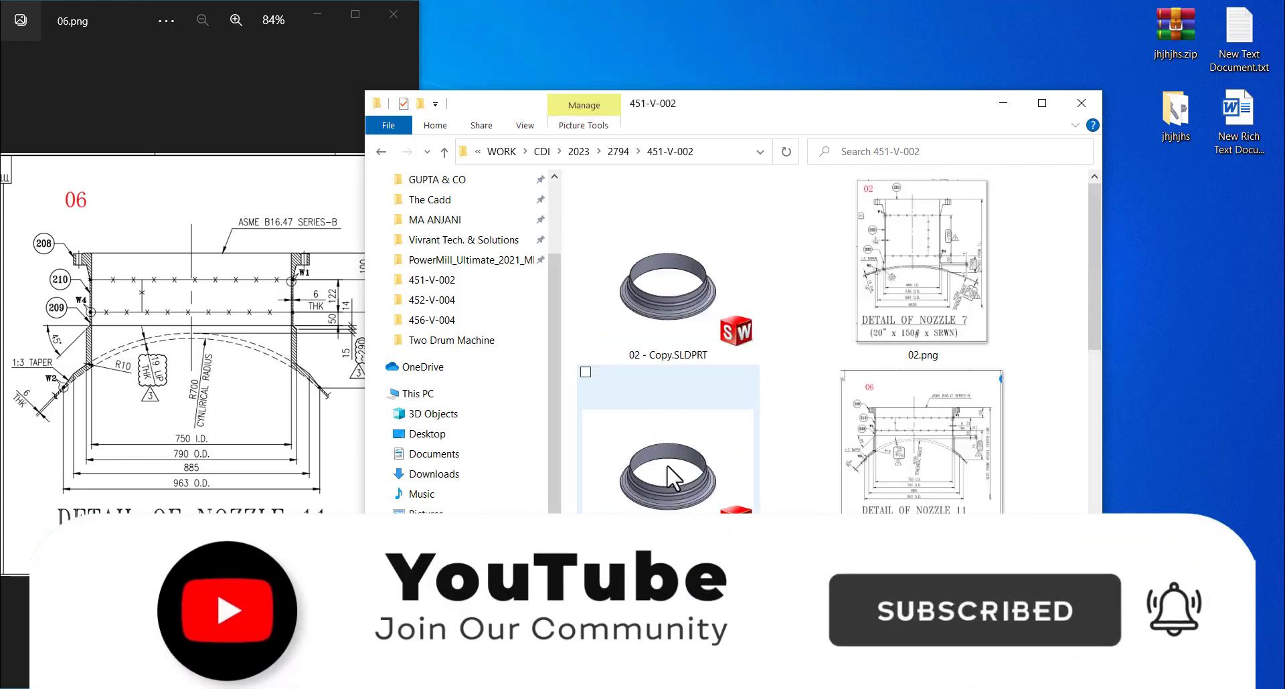
click(672, 355)
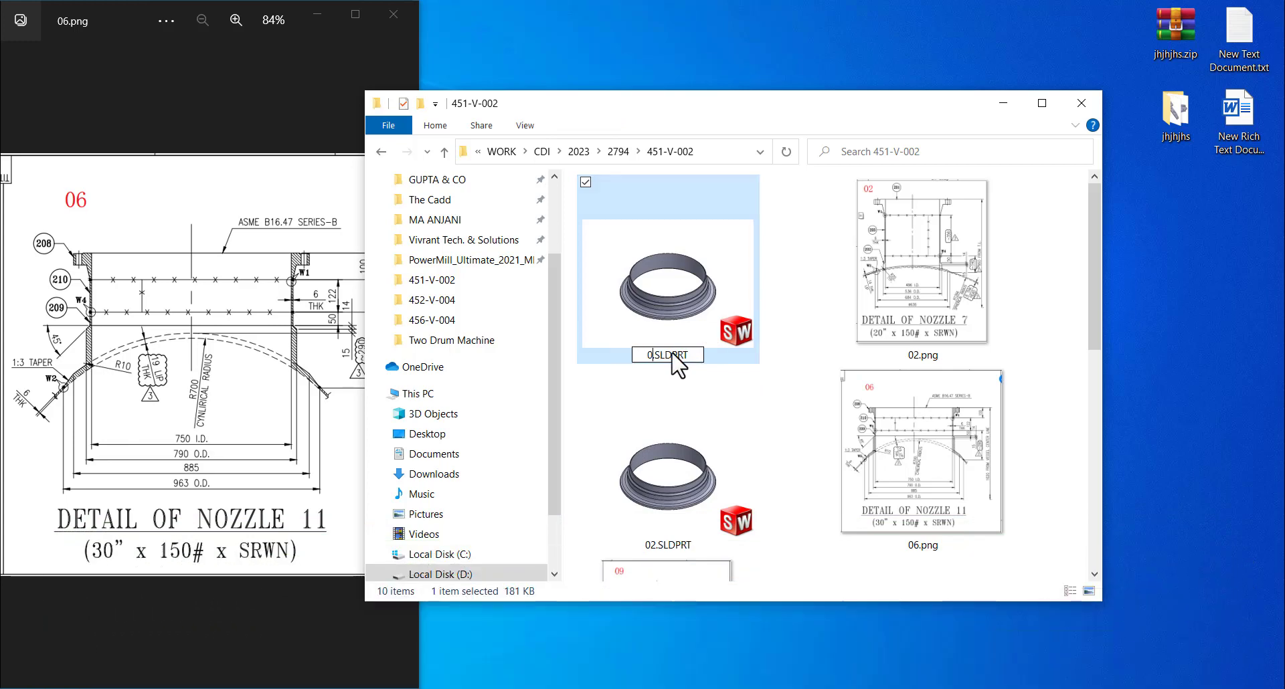
text(6)
key(Return)
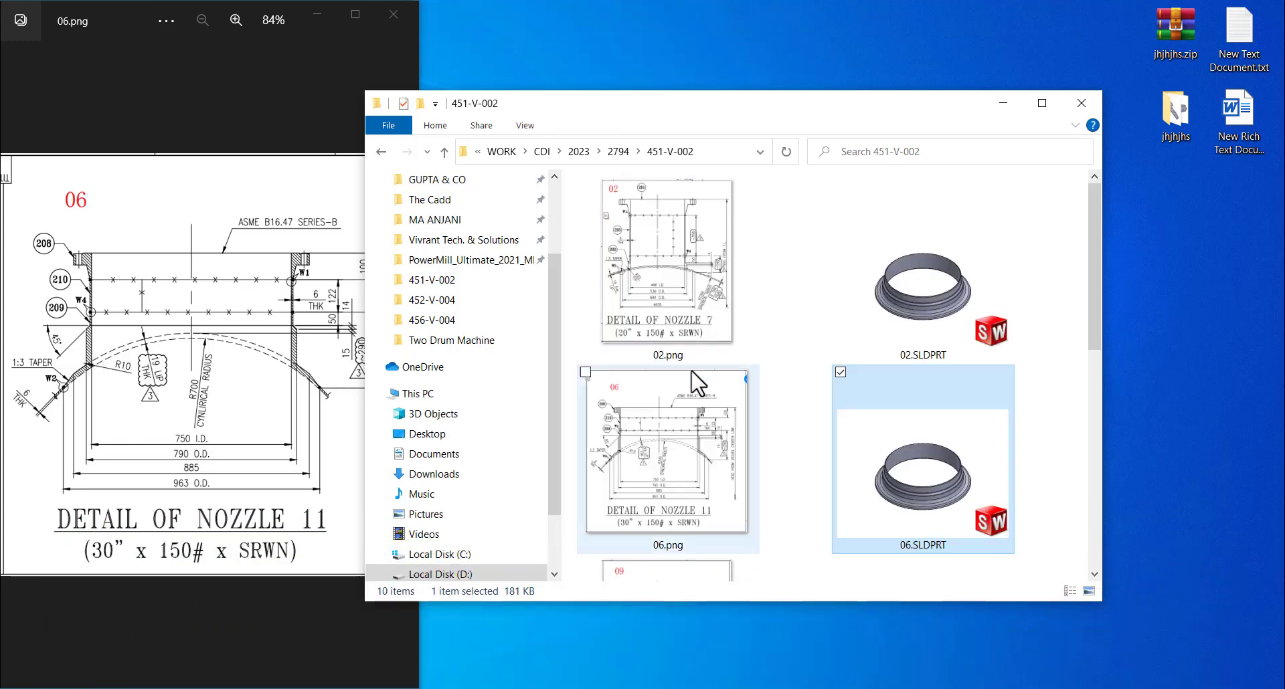
double_click(902, 459)
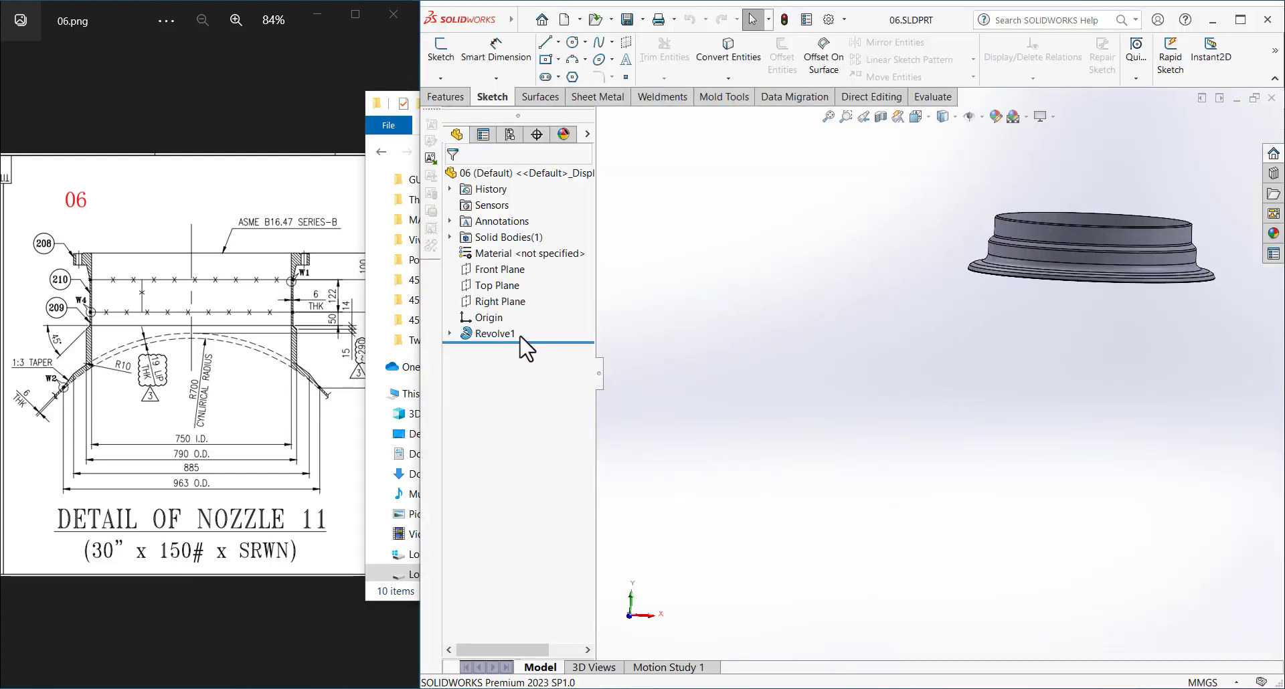
- Delete the Revolve1 feature
click(497, 332)
key(Delete)
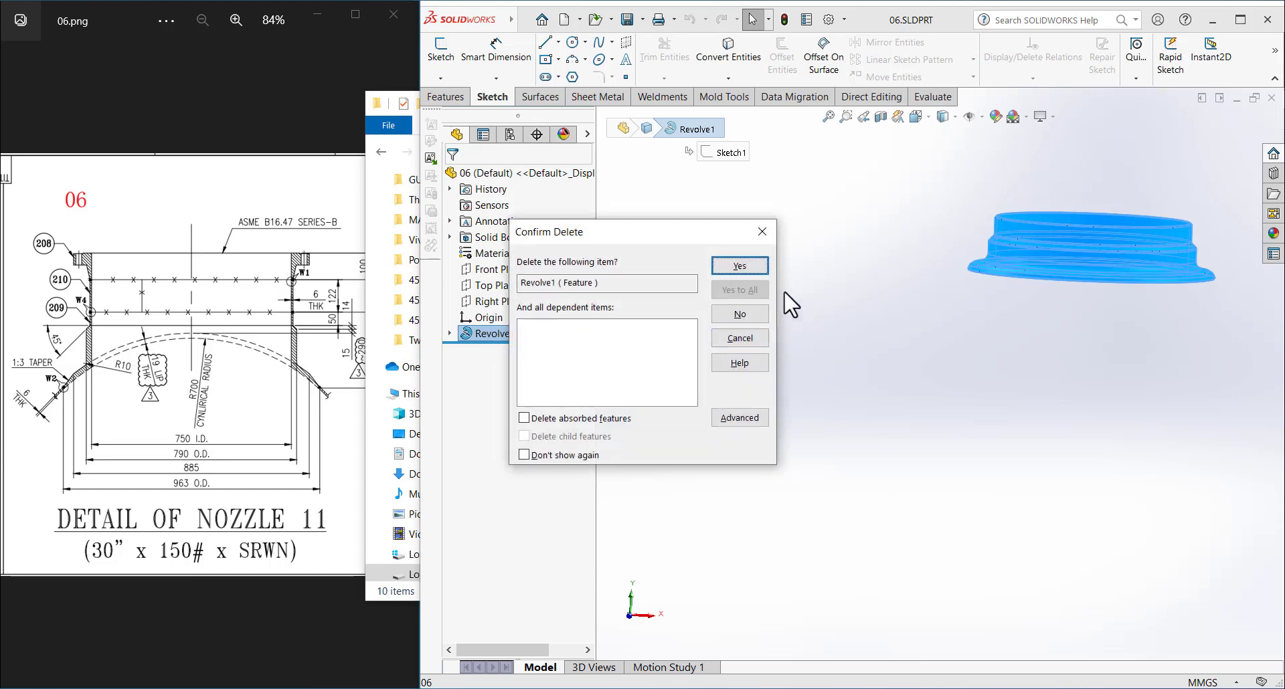
click(734, 265)
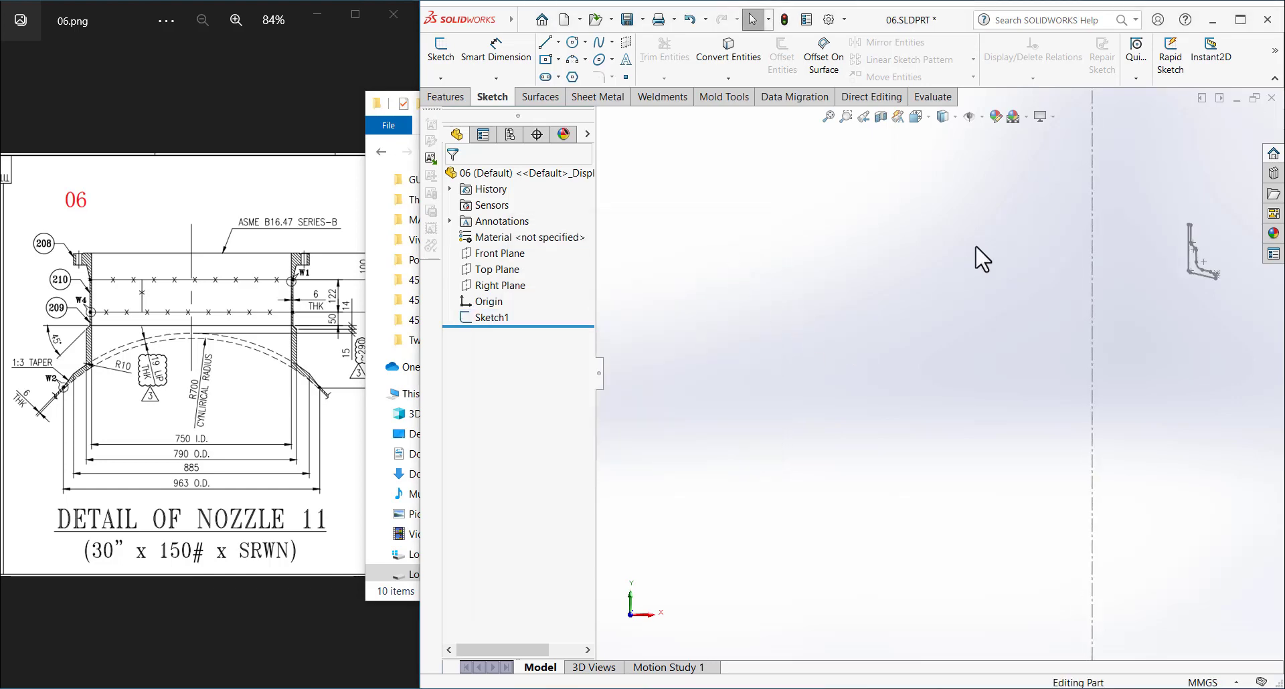
- Edit Sketch1 and move the 496 and 536 dimensions above the profile
scroll(1086, 313, down, 2)
scroll(1062, 322, down, 1)
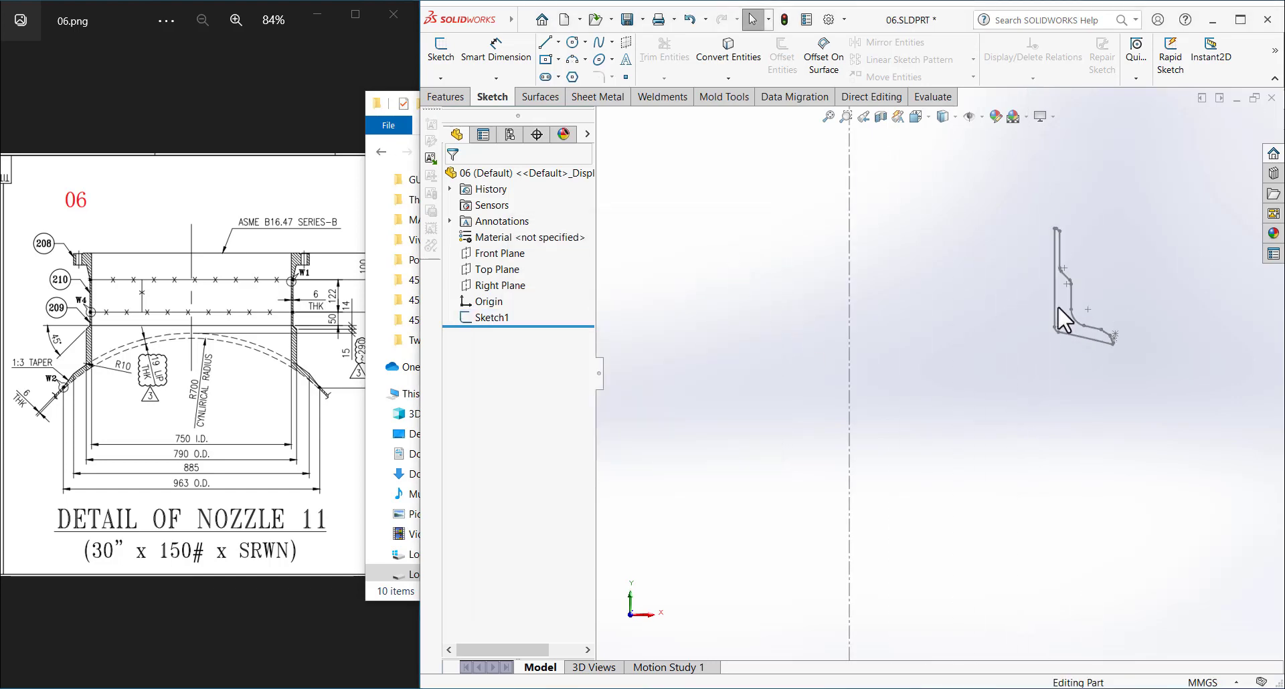
click(1056, 307)
click(1094, 244)
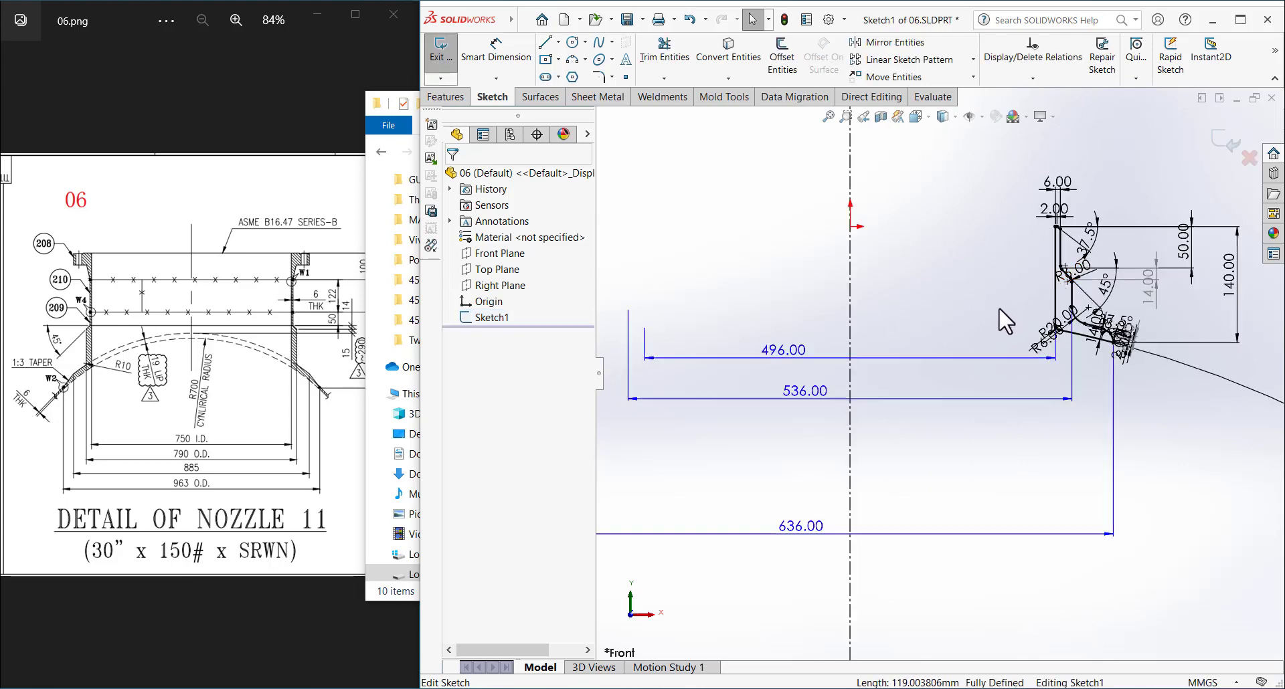
drag(882, 361, 882, 257)
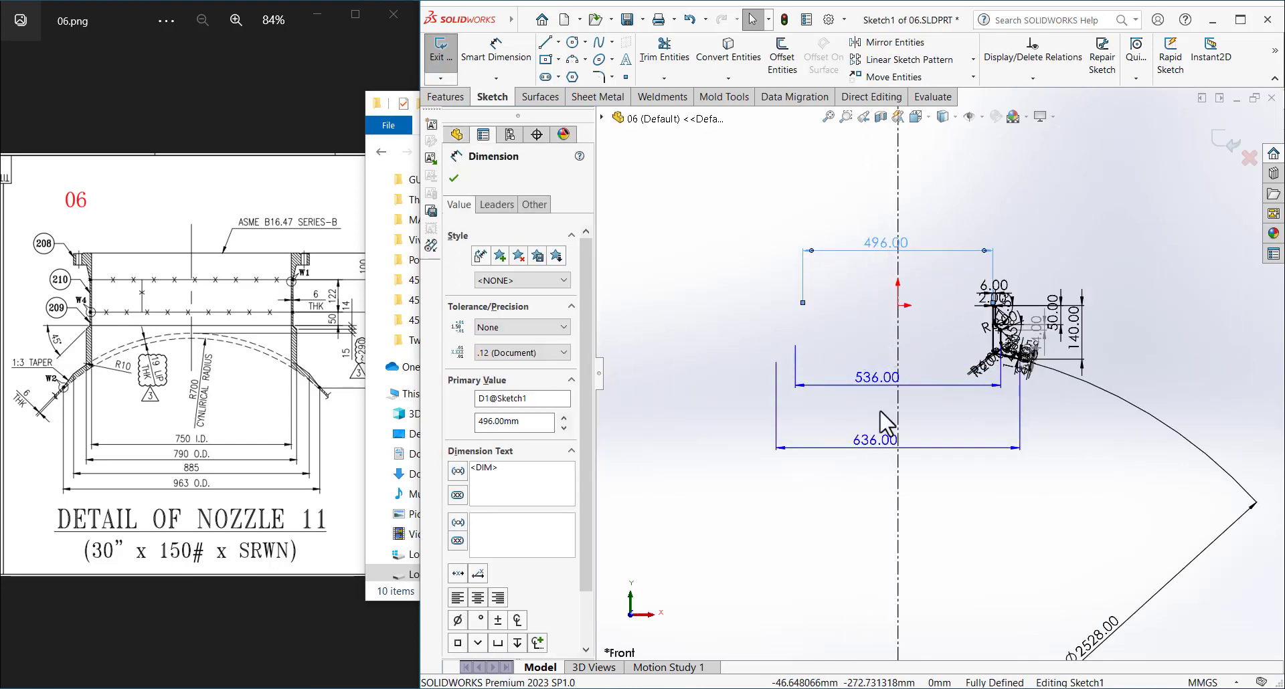
drag(878, 398, 866, 310)
click(961, 520)
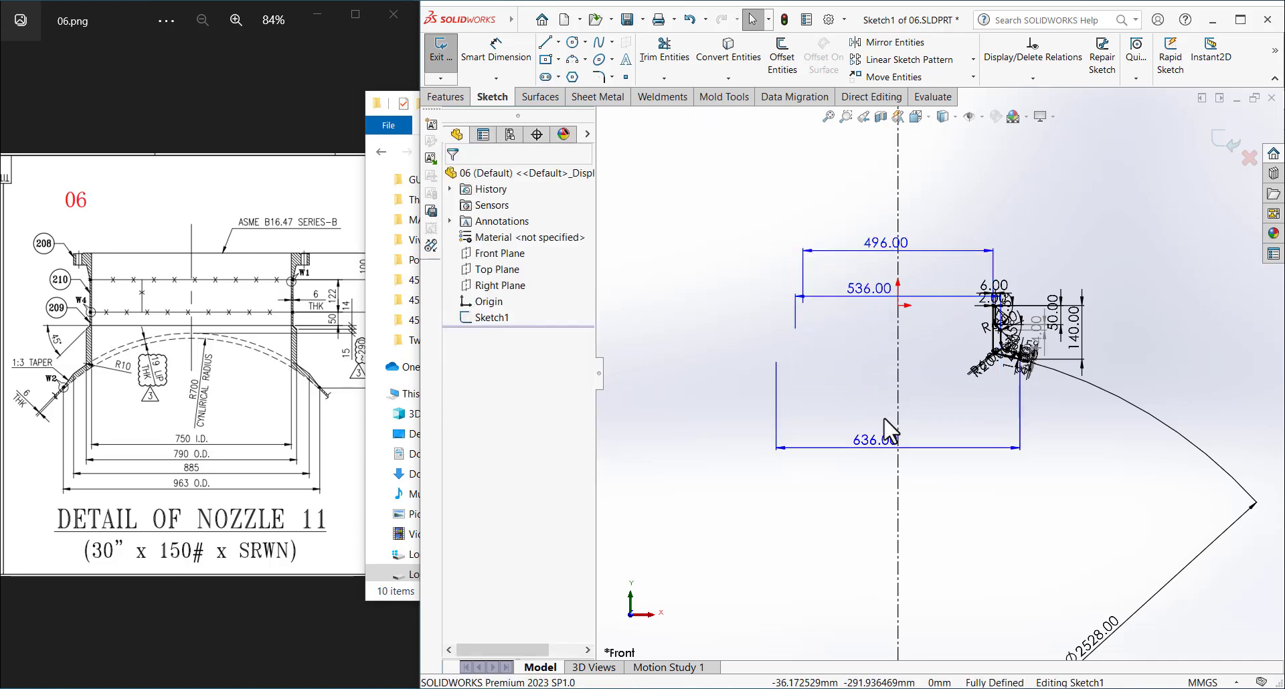
- Change the 636 outer diameter dimension to 963
scroll(889, 430, down, 2)
double_click(881, 451)
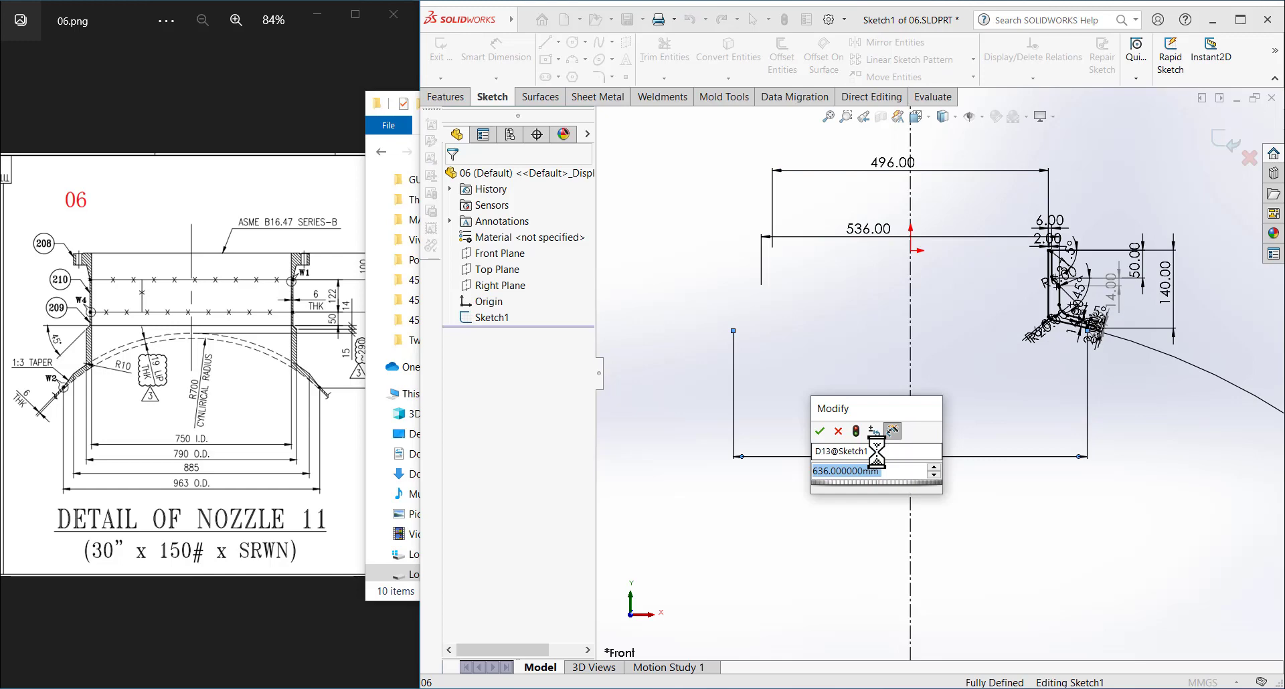
text(9)
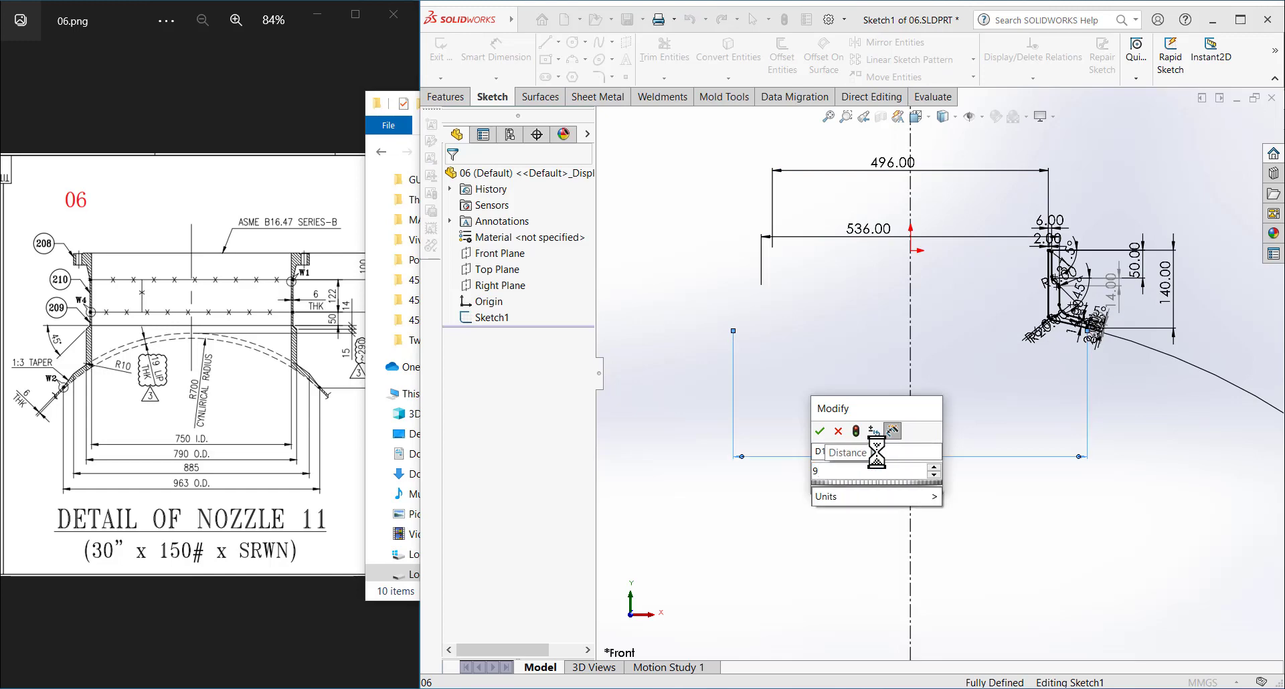
text(63)
key(Return)
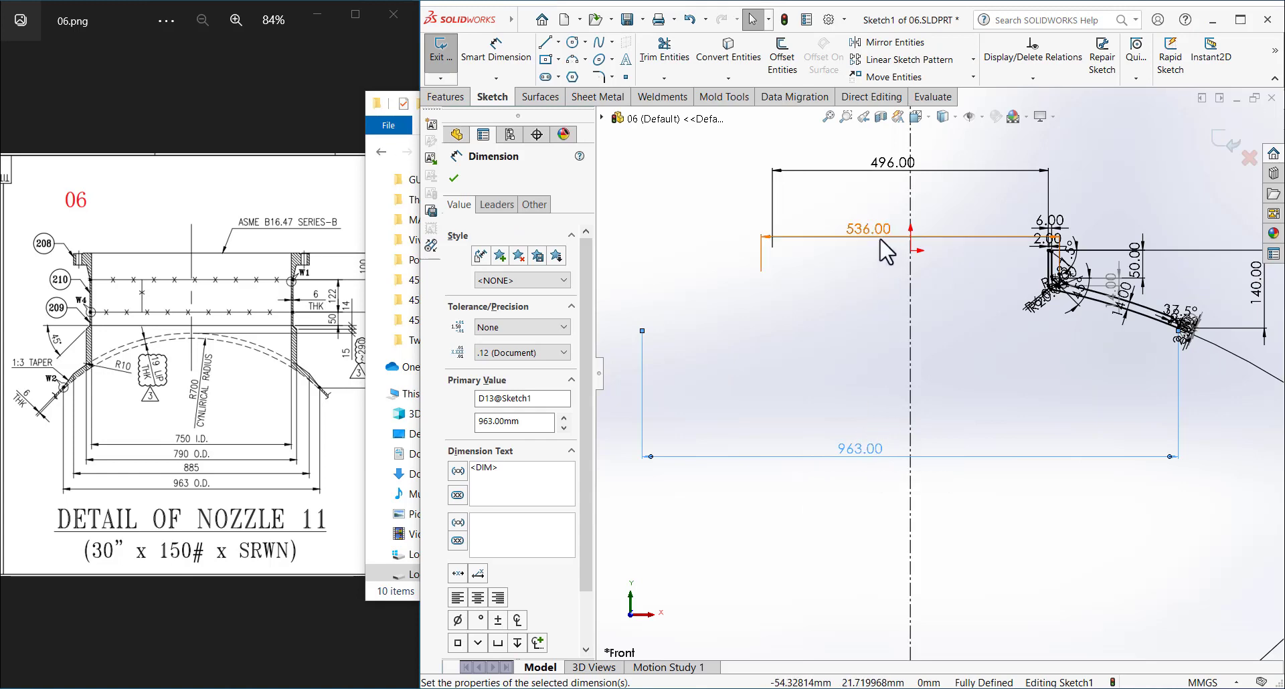
- Set the 536 width dimension to 790 and the 496 width to 750
drag(882, 247, 870, 395)
double_click(869, 394)
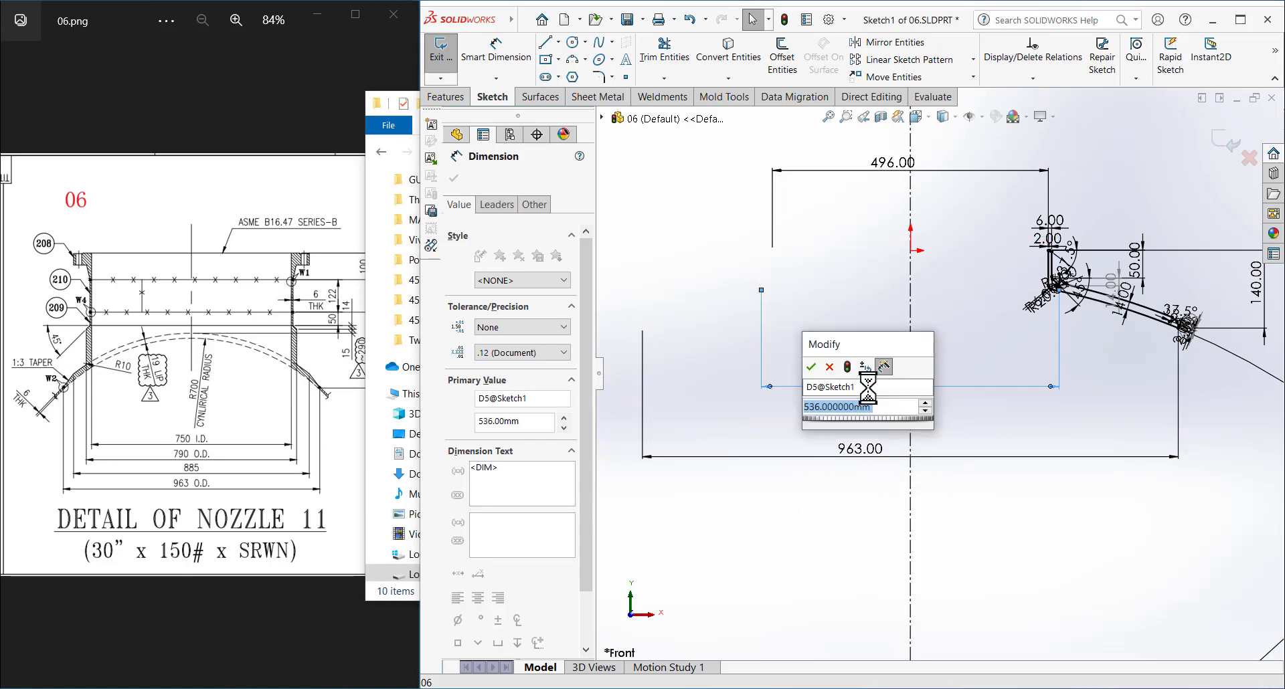
text(790)
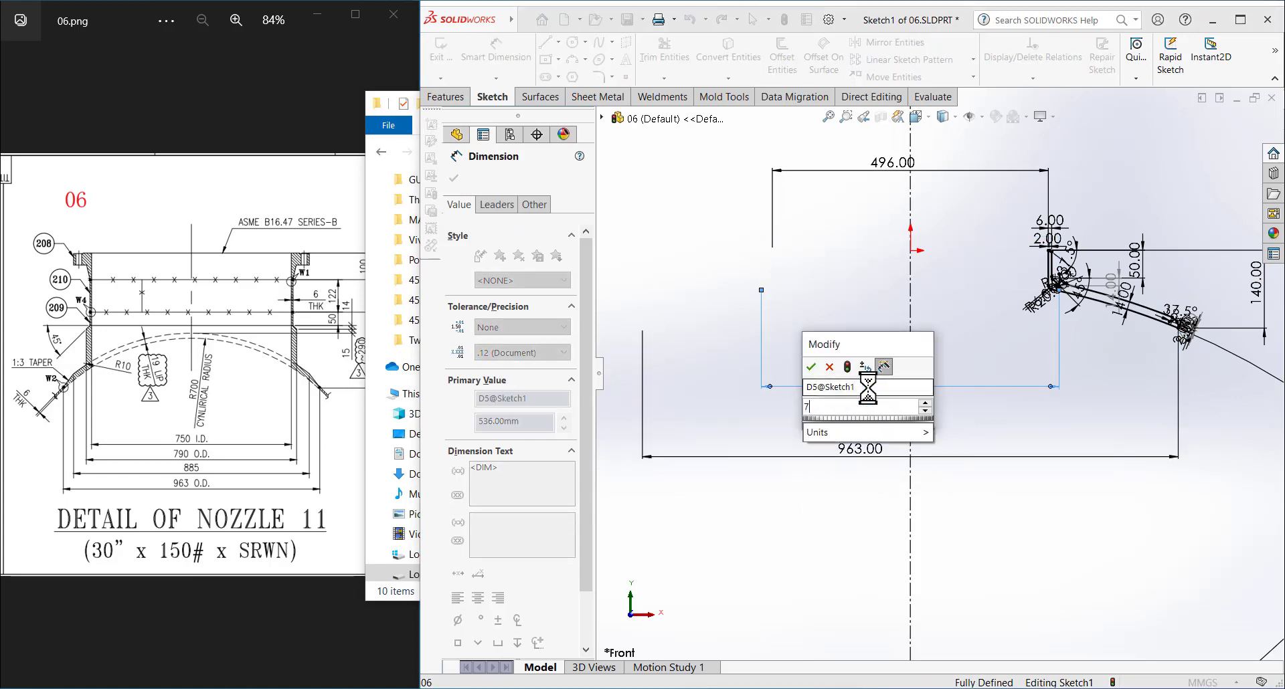
key(Return)
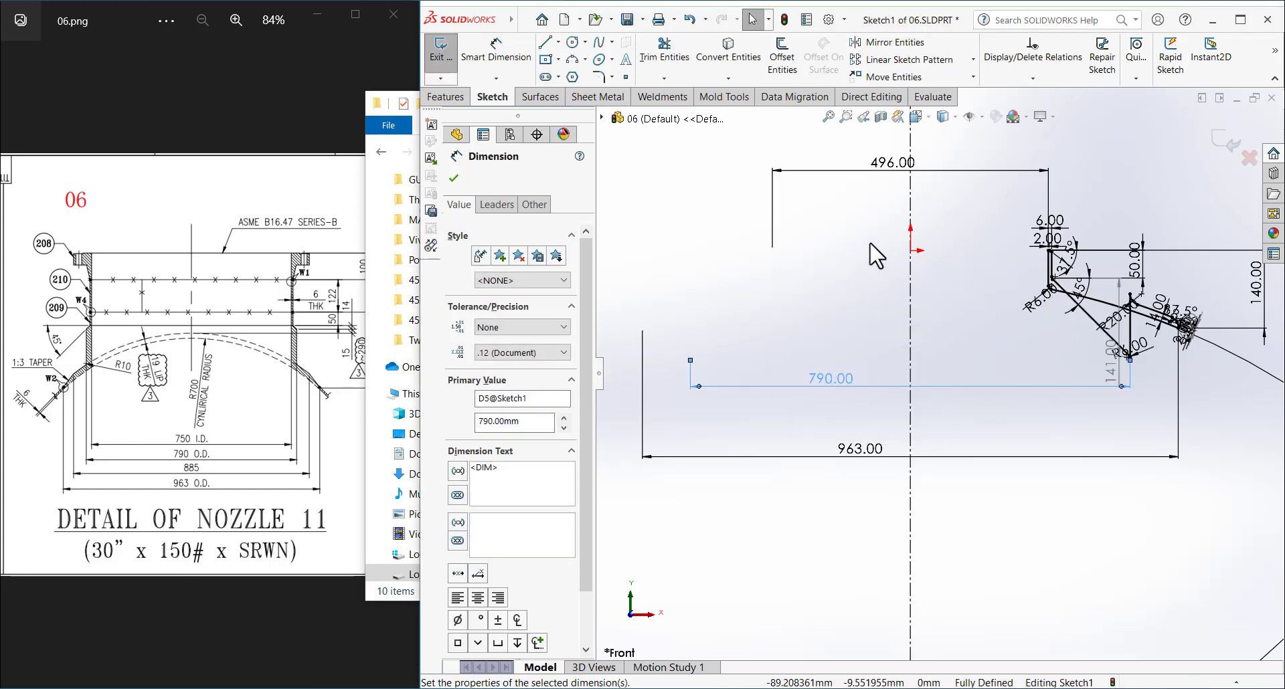
double_click(889, 166)
text(7)
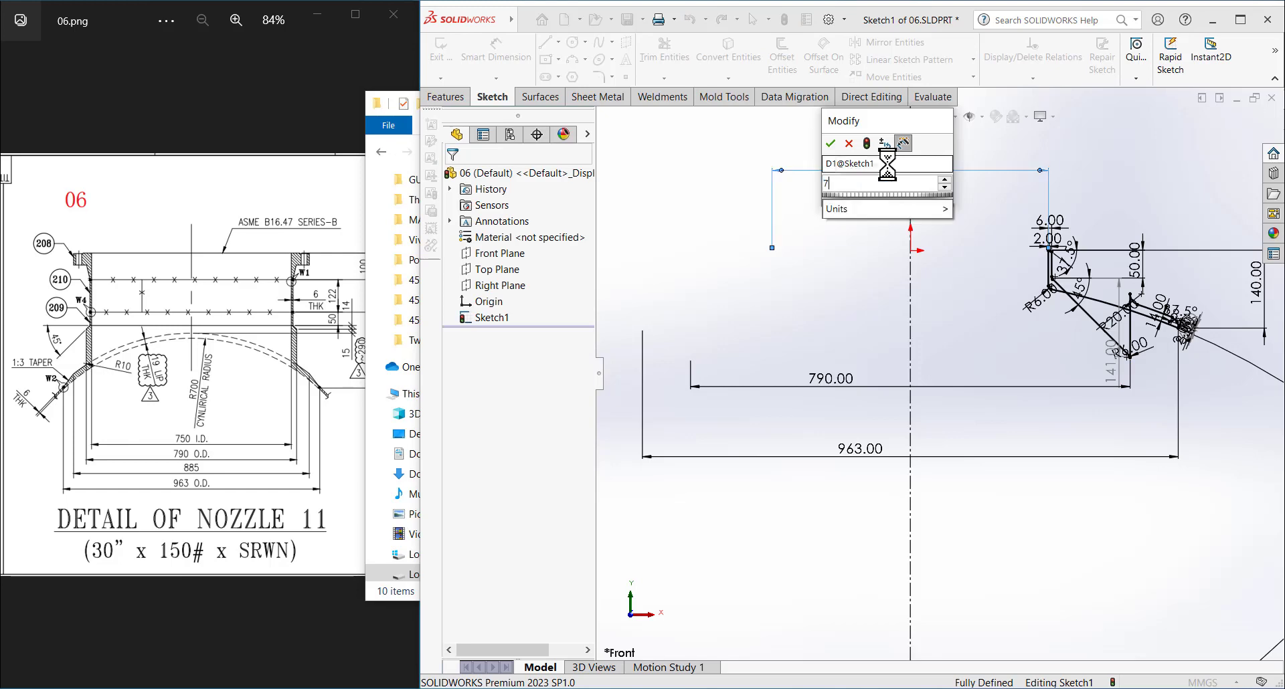
text(400)
key(Return)
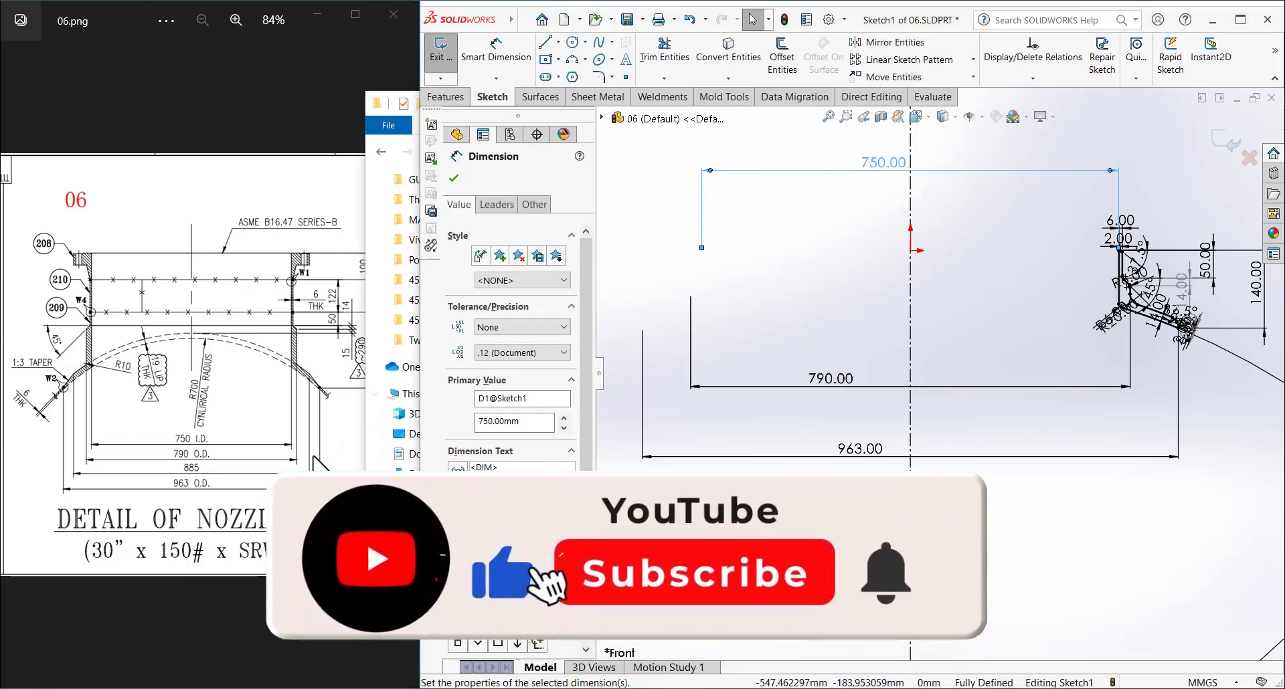
- Set the 140 height dimension to 290, checking against the reference drawing
click(268, 435)
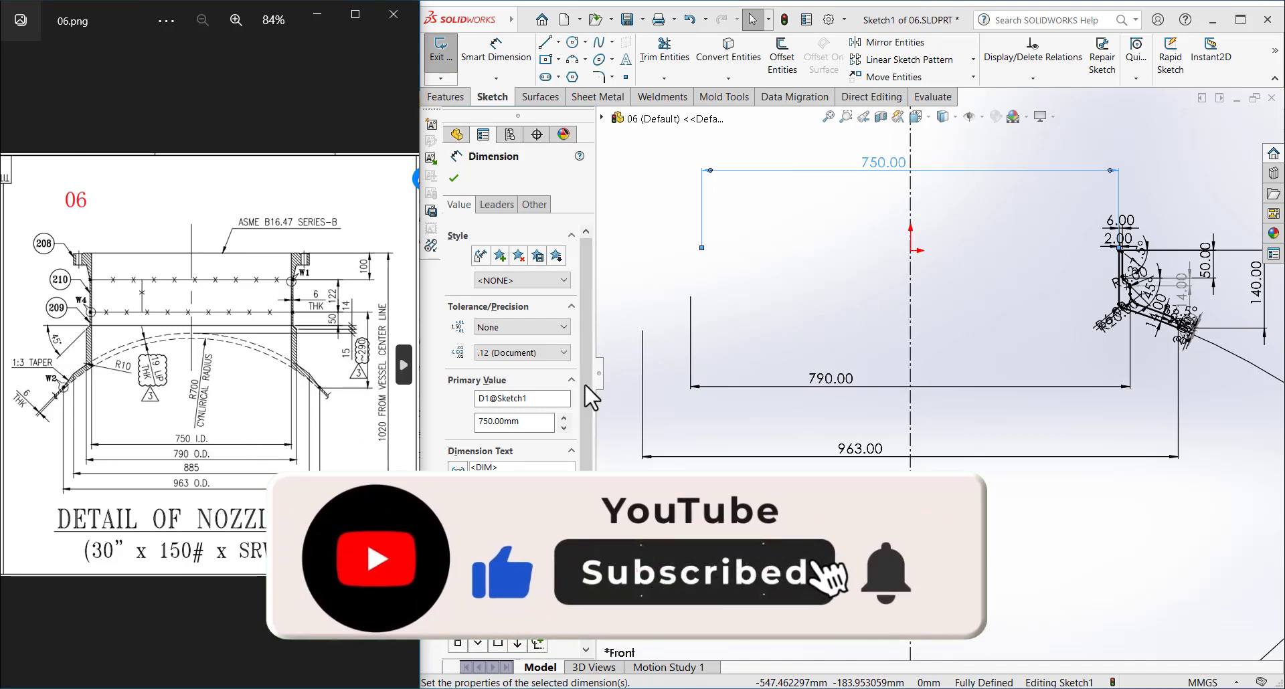
scroll(849, 402, down, 2)
scroll(1144, 330, down, 3)
double_click(1136, 315)
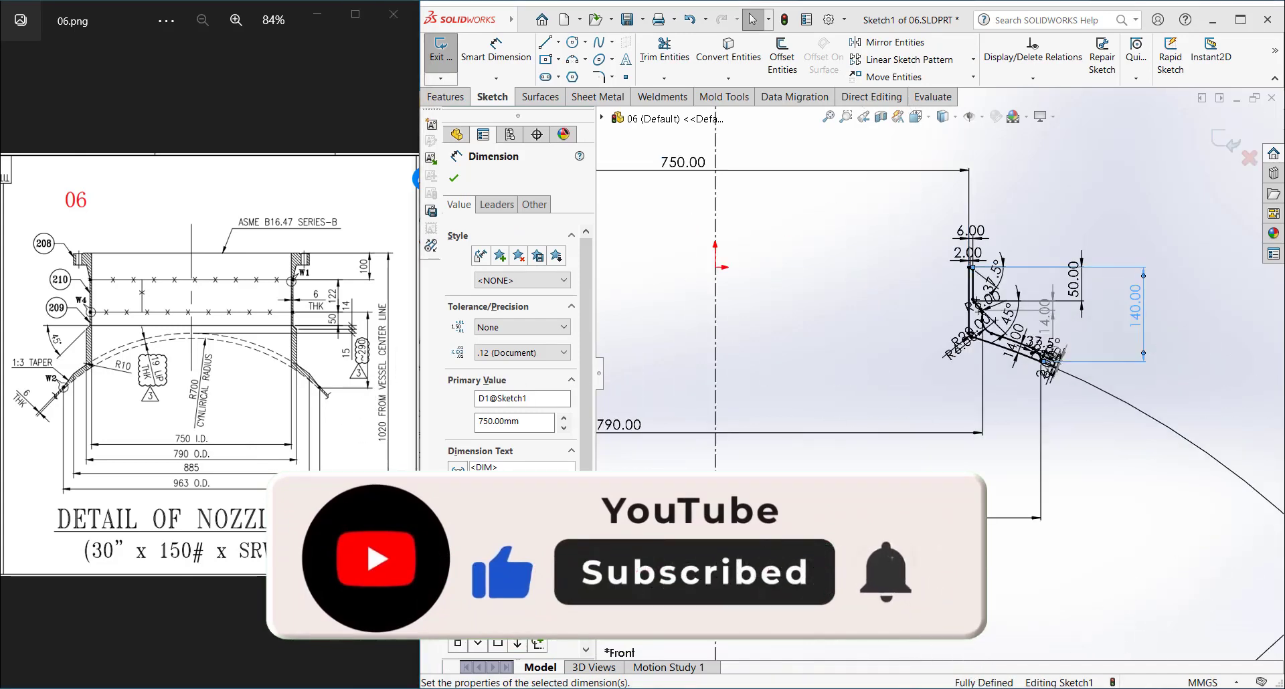
text(290)
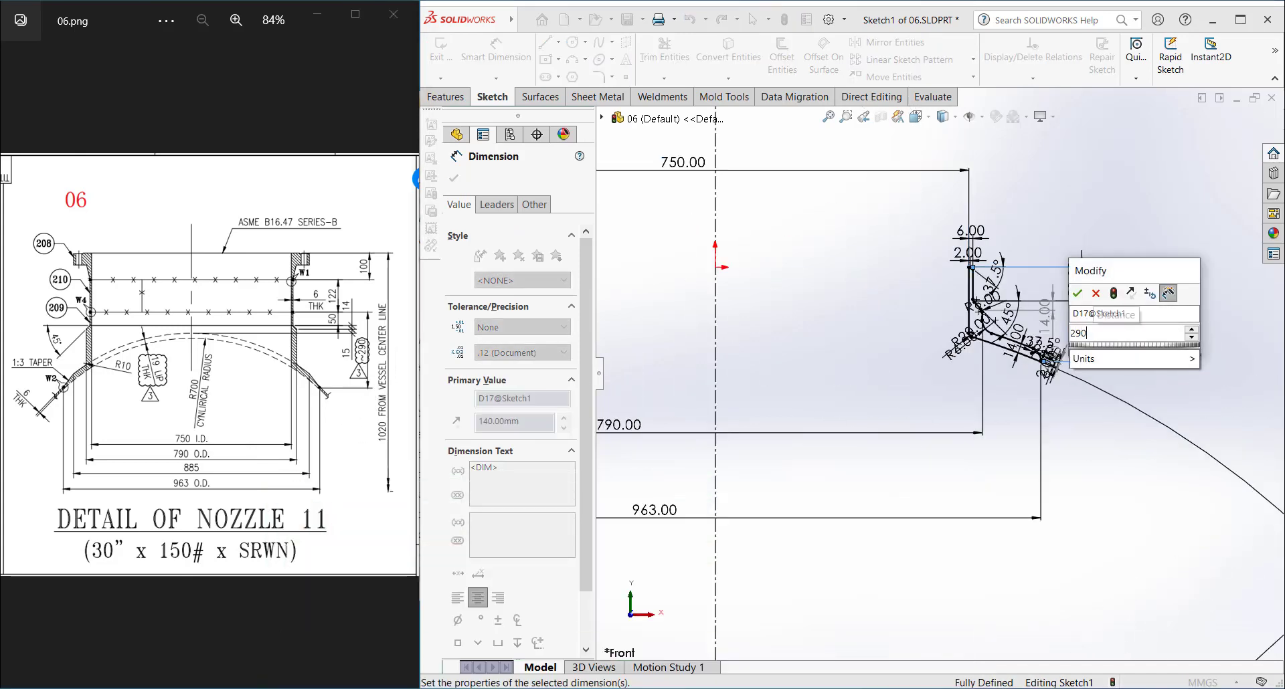
key(Return)
click(1092, 542)
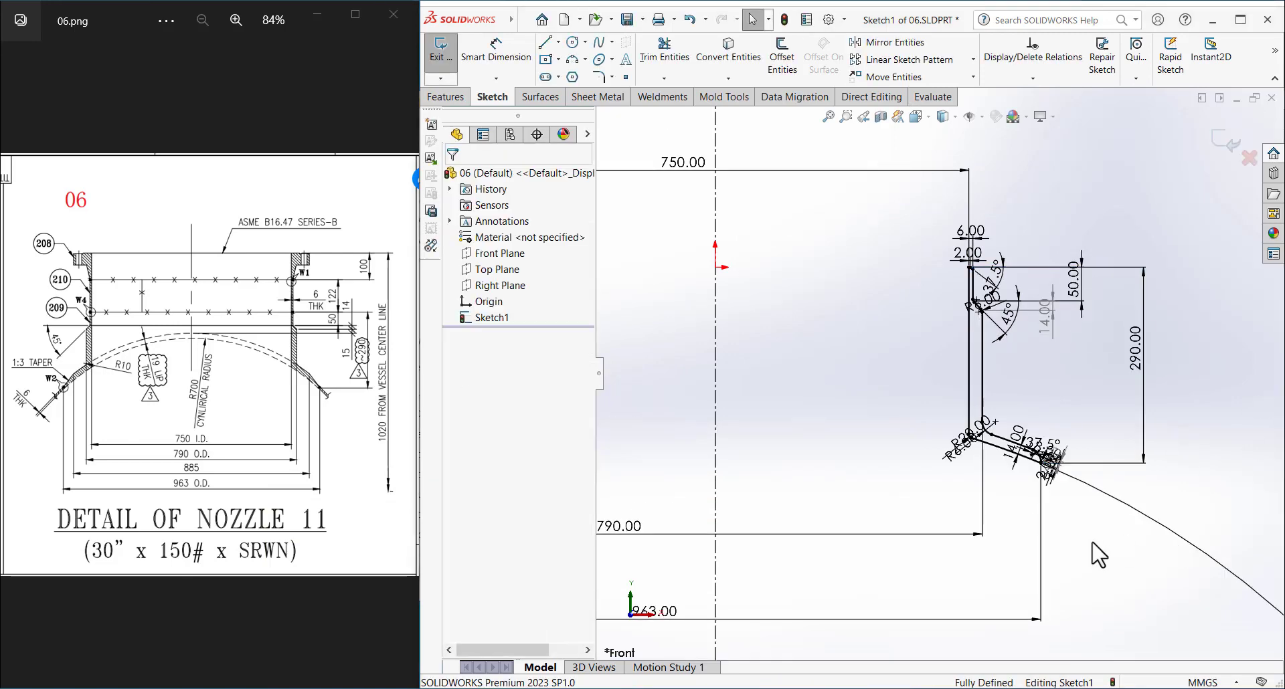
scroll(994, 445, down, 3)
scroll(1032, 521, up, 1)
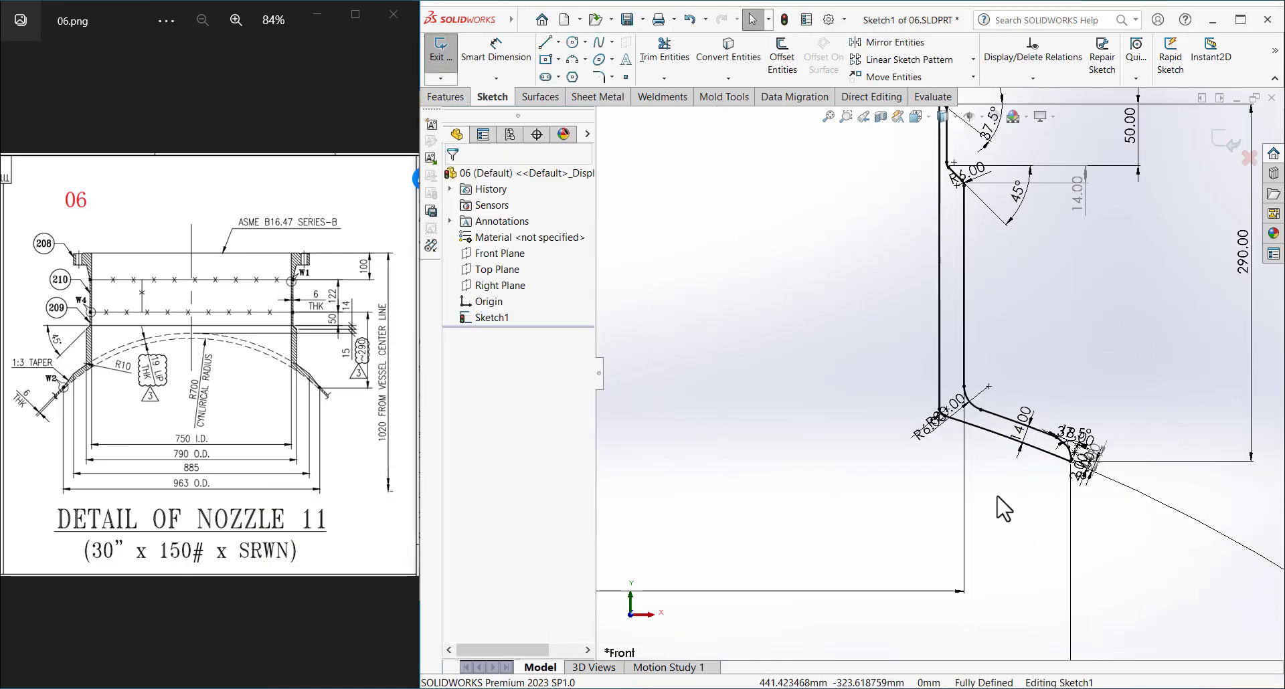
- Extend the lower curve of the profile to the centreline
click(665, 78)
click(689, 112)
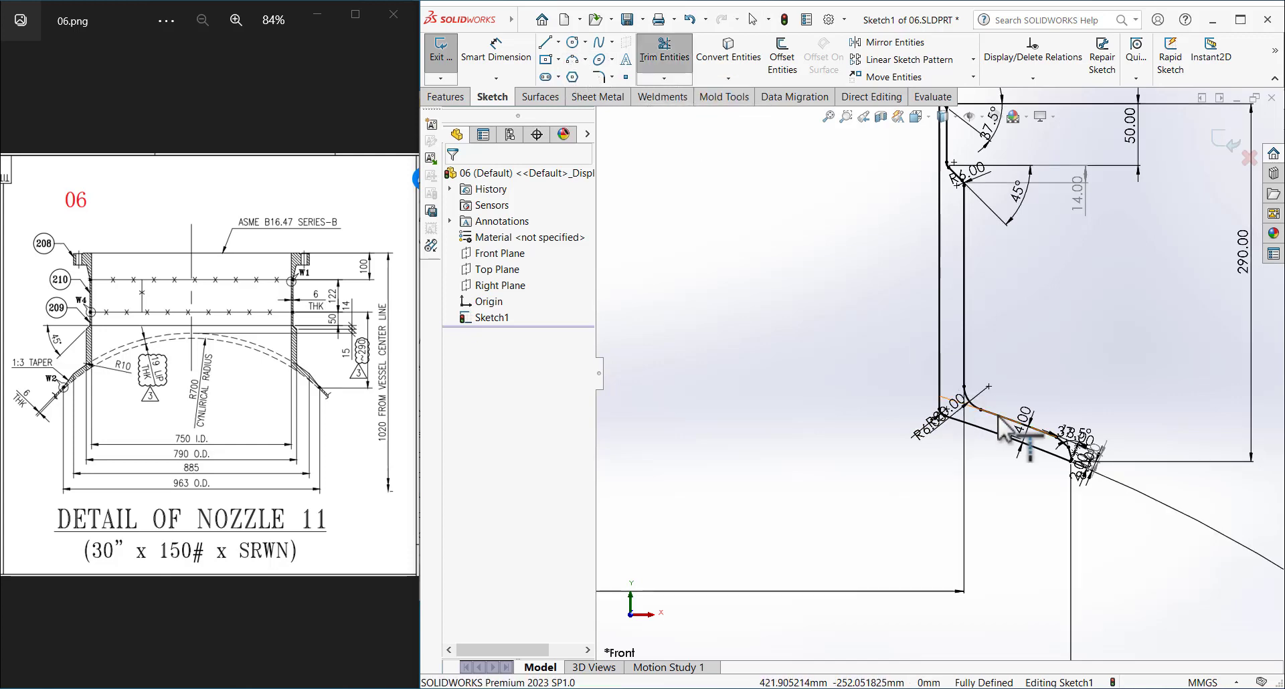
scroll(976, 422, down, 2)
click(944, 402)
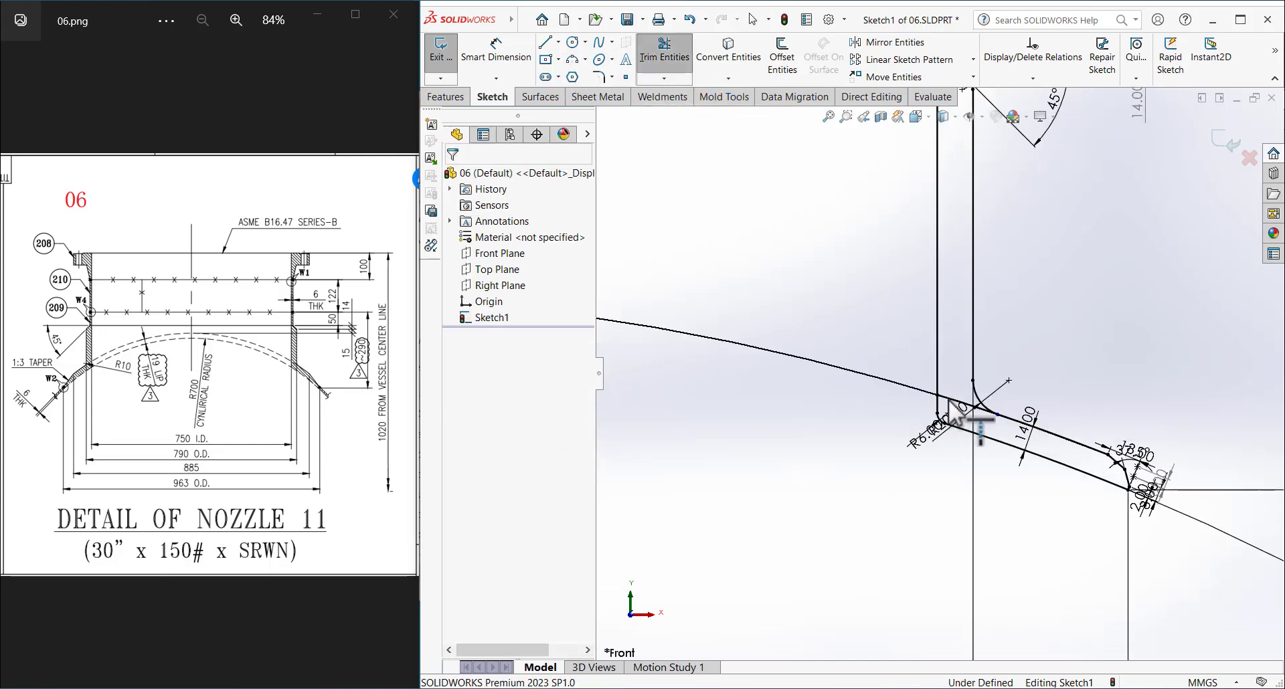
scroll(897, 400, up, 2)
scroll(895, 400, up, 1)
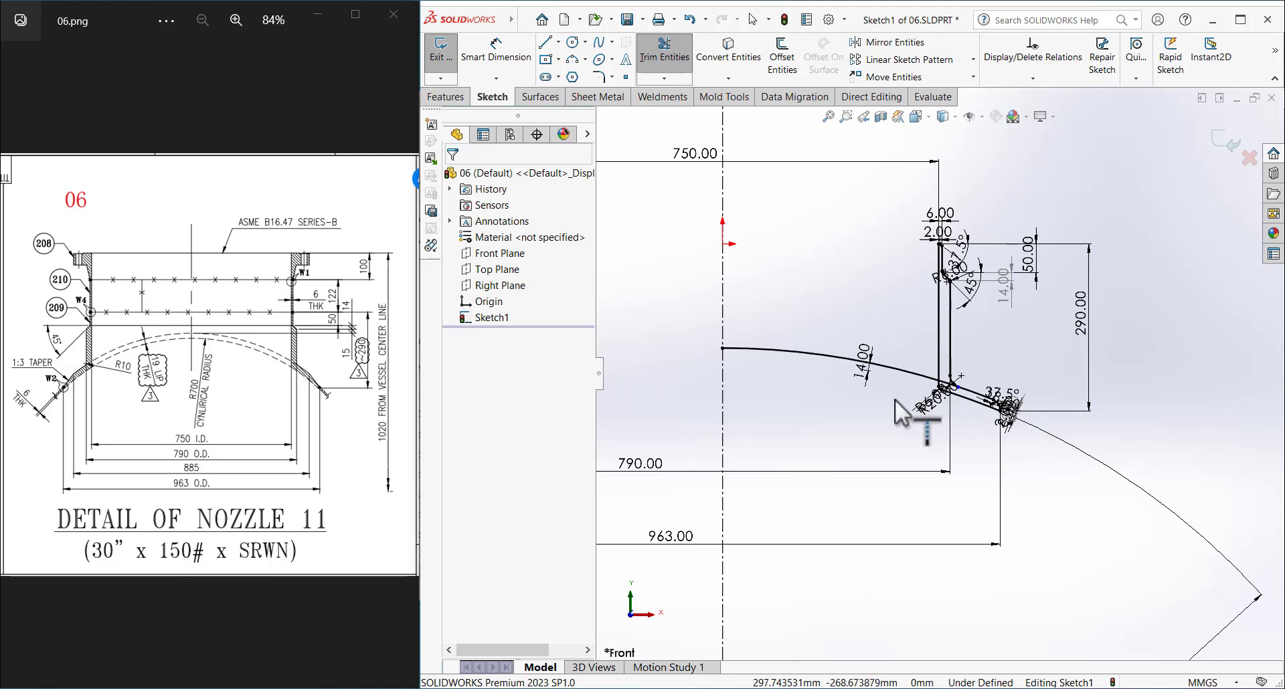
click(968, 402)
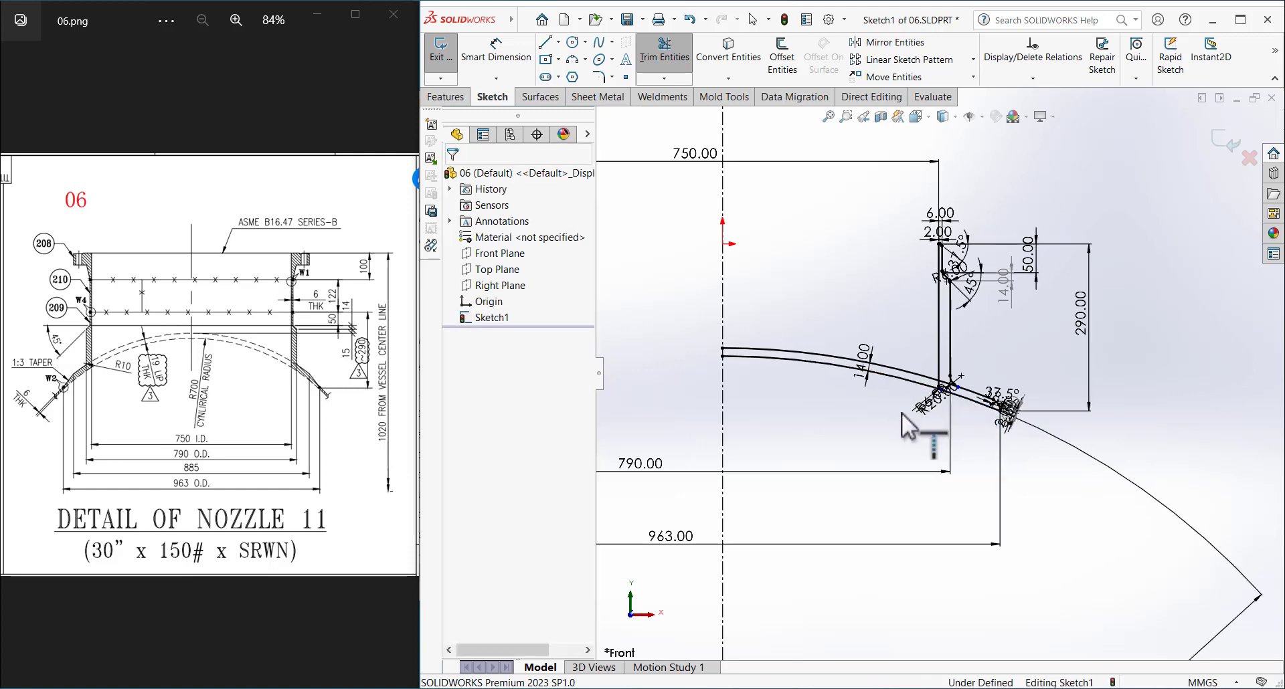
scroll(1001, 430, down, 2)
key(Escape)
scroll(1002, 428, up, 1)
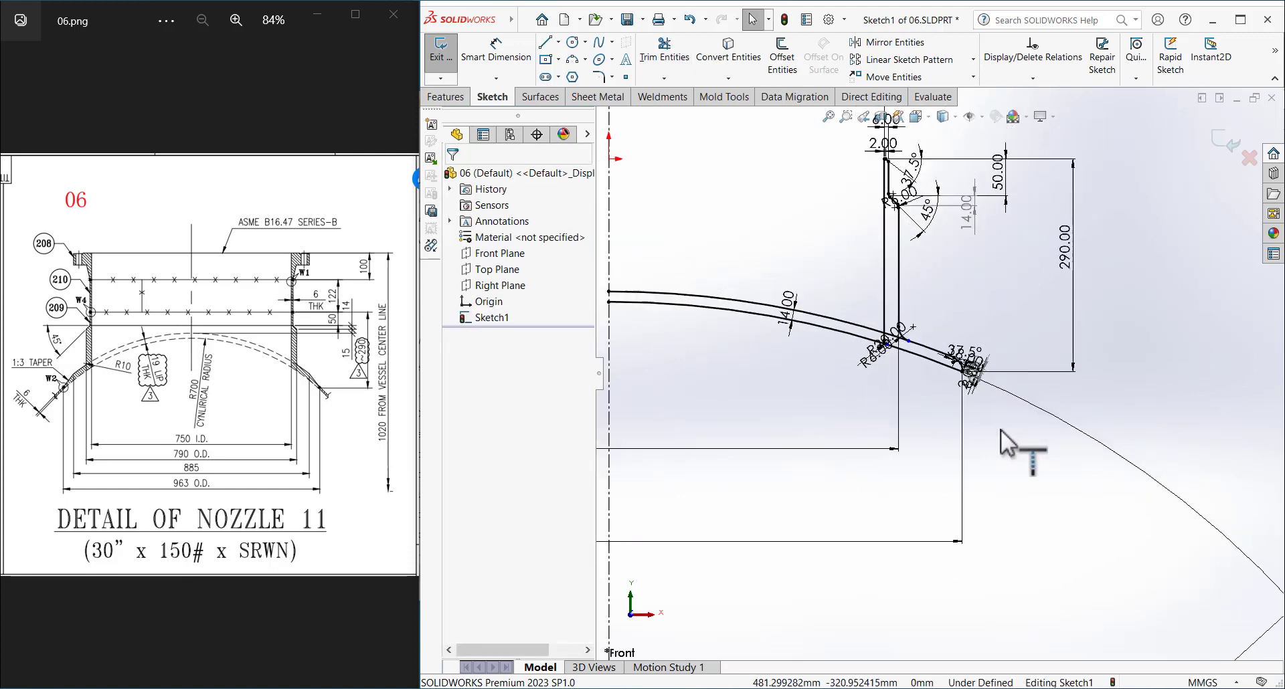
scroll(1022, 372, up, 1)
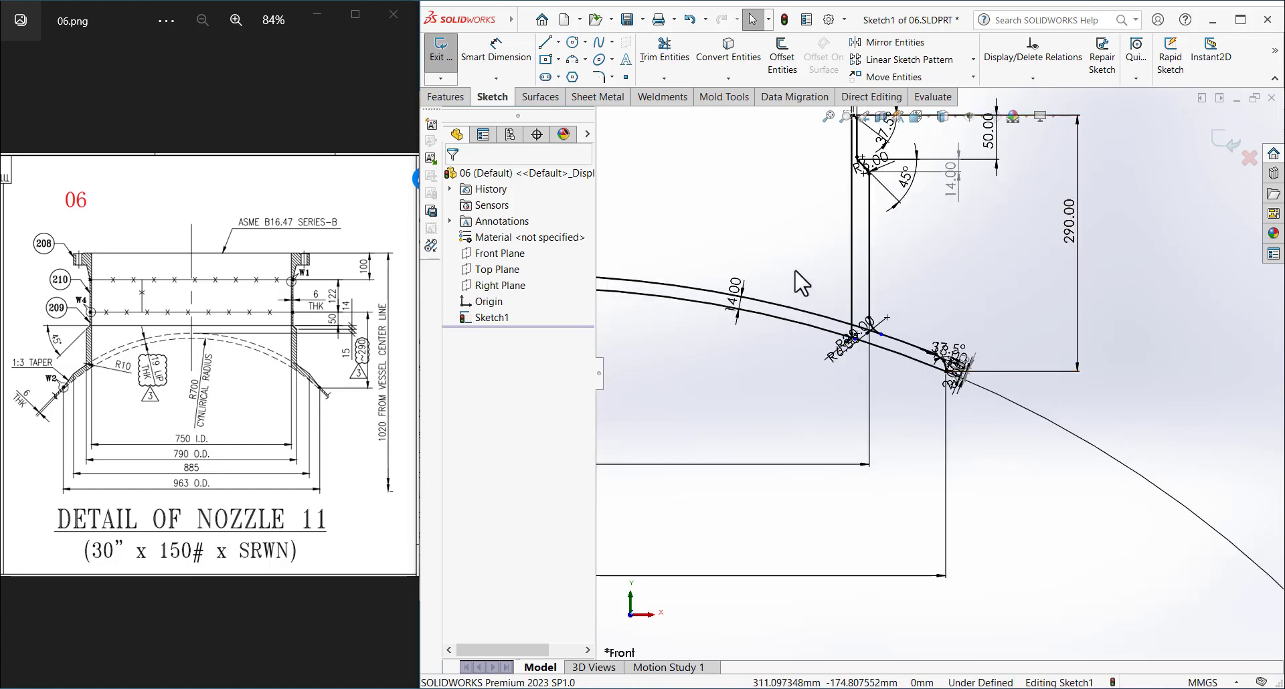
- Delete the lower arc and the remaining shell curves with their dimensions
drag(808, 288, 707, 398)
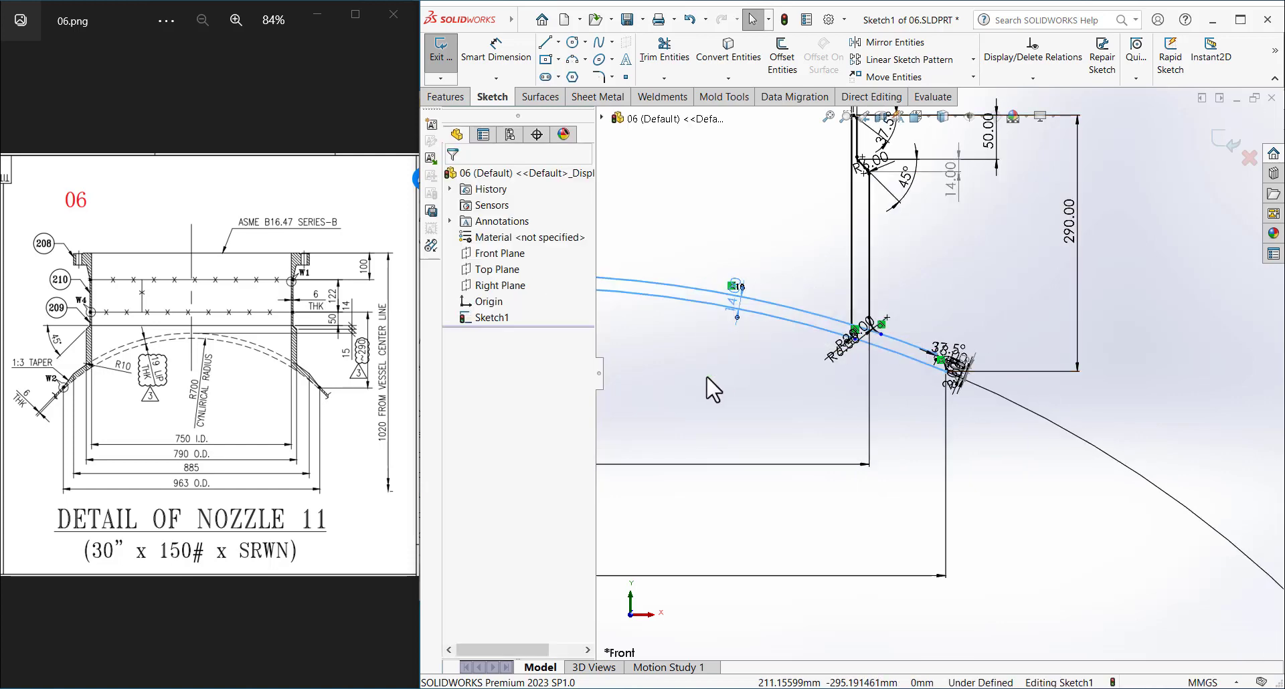
key(Delete)
click(557, 353)
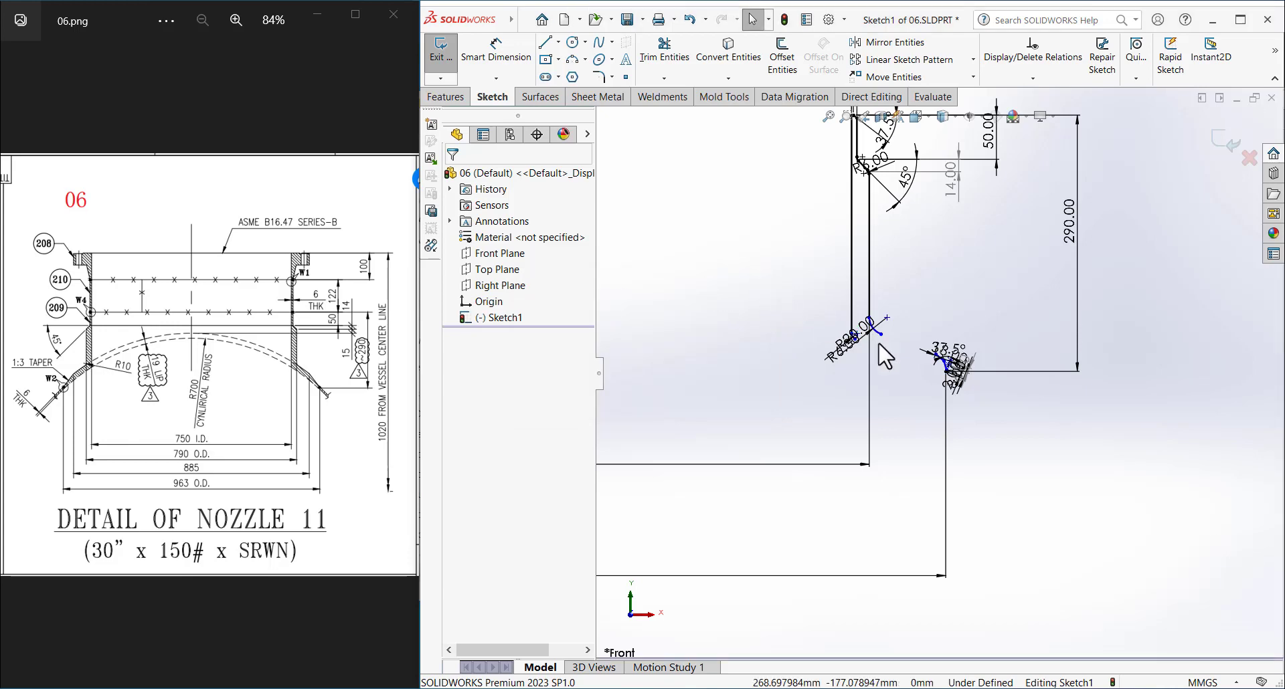
drag(757, 272, 1010, 411)
key(Delete)
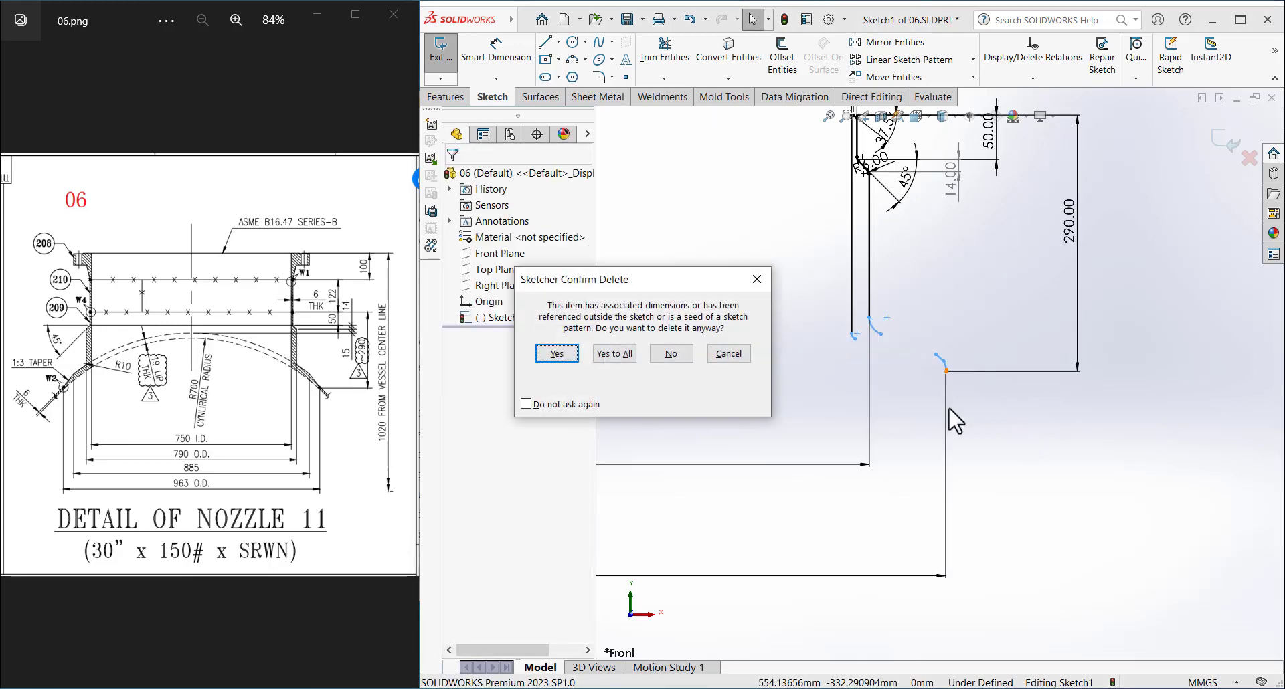
click(612, 354)
scroll(991, 429, up, 3)
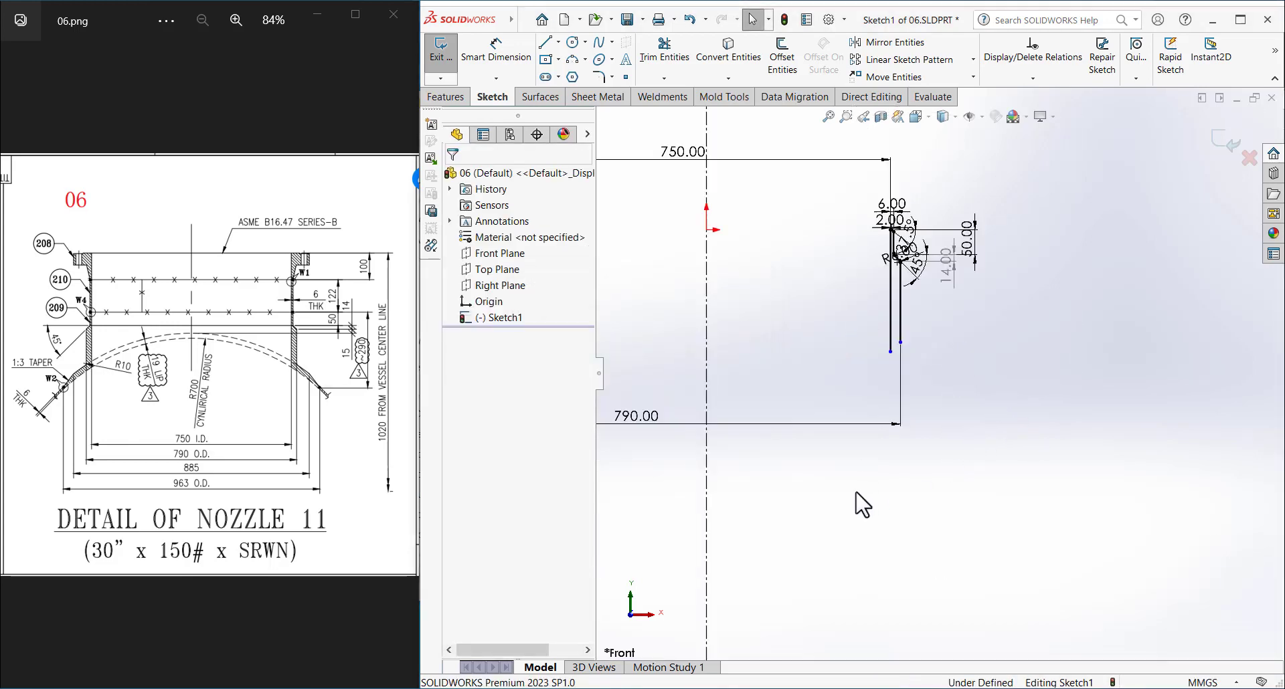
right_drag(864, 505, 1080, 490)
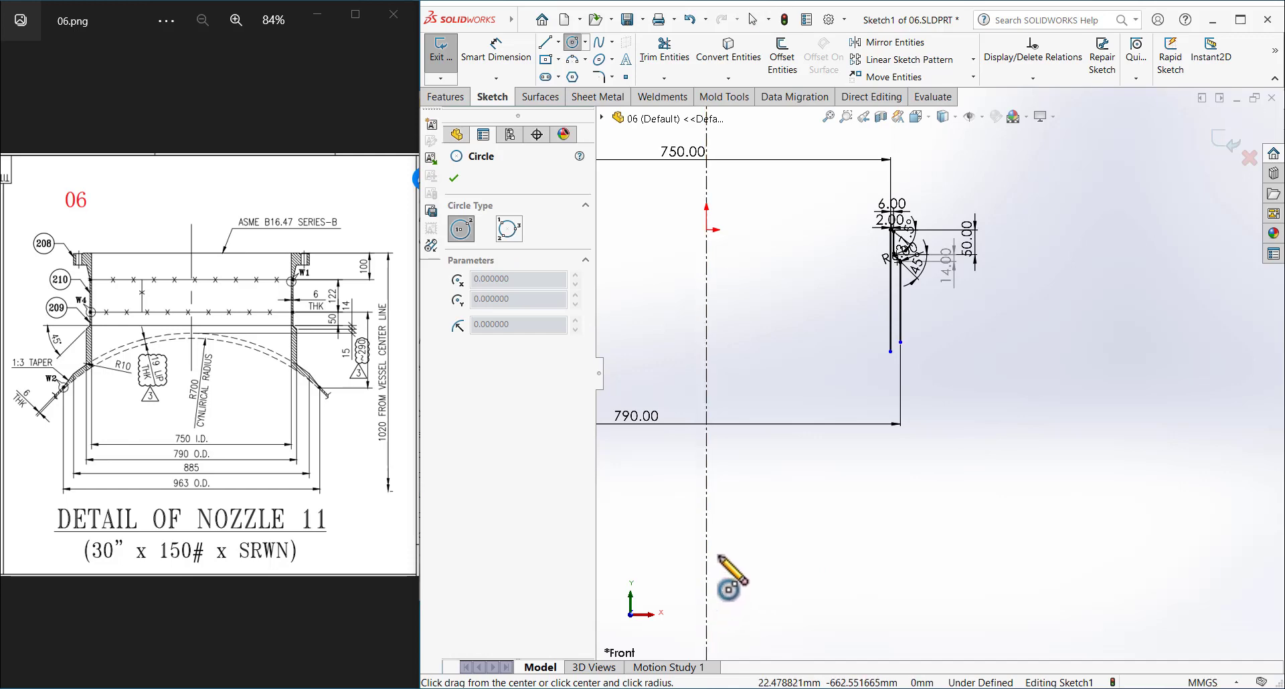
- Draw a shell circle centred on the centreline past the pad edges and dimension it Ø1400
click(706, 606)
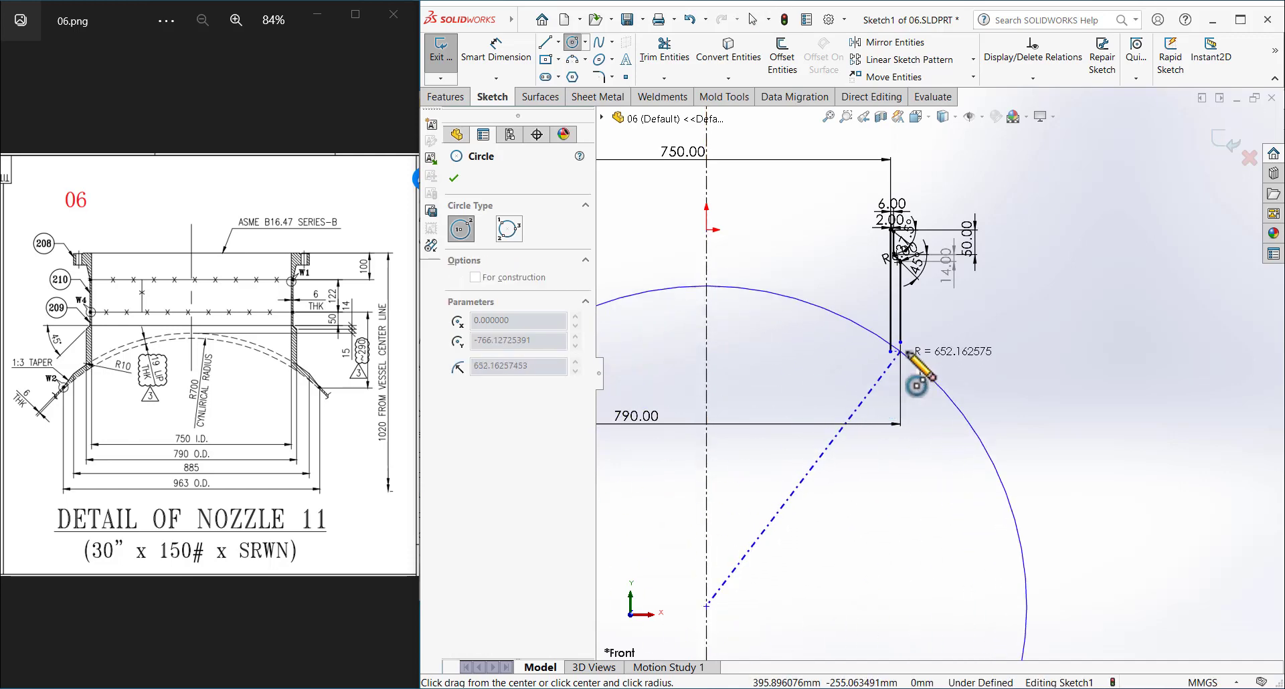
click(953, 383)
key(Escape)
right_drag(933, 565, 964, 401)
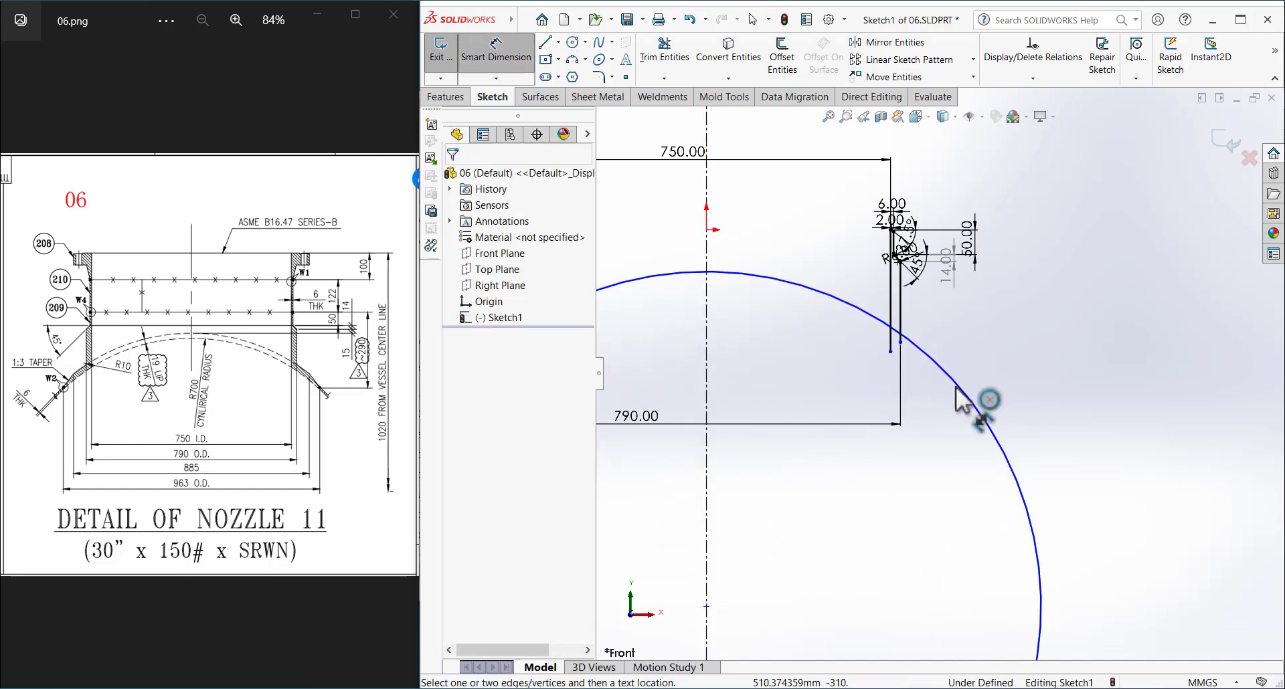
click(958, 391)
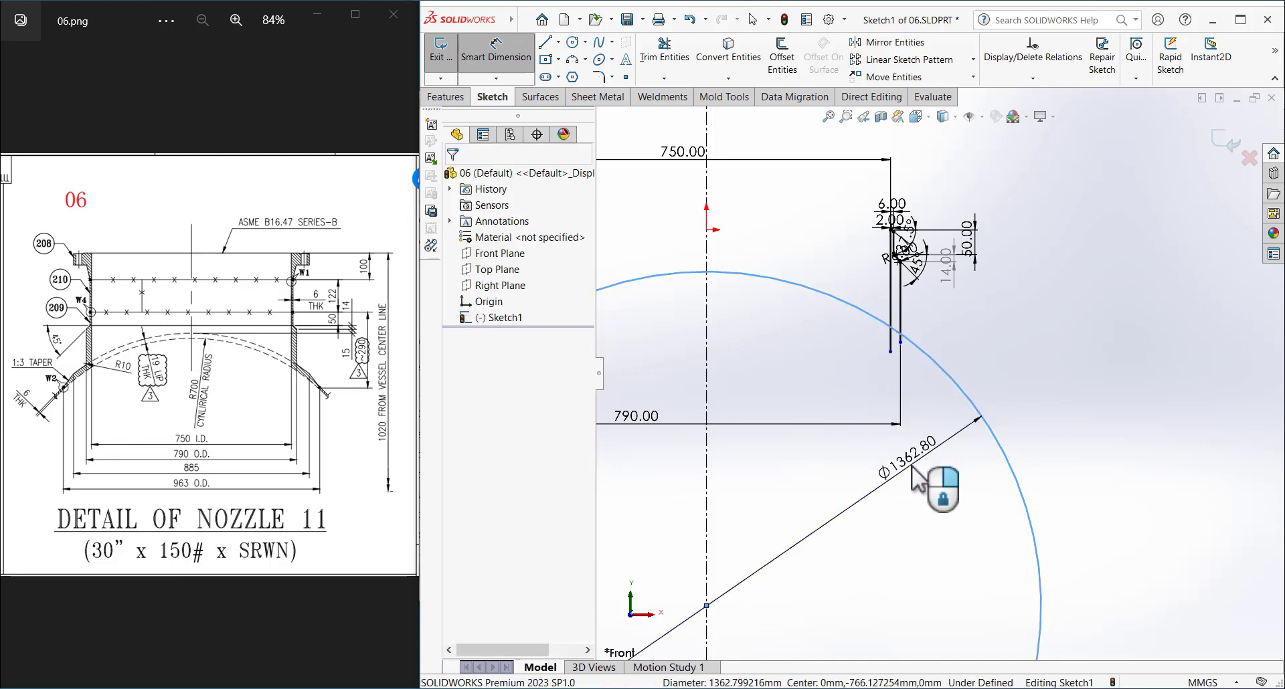
click(915, 476)
text(1400)
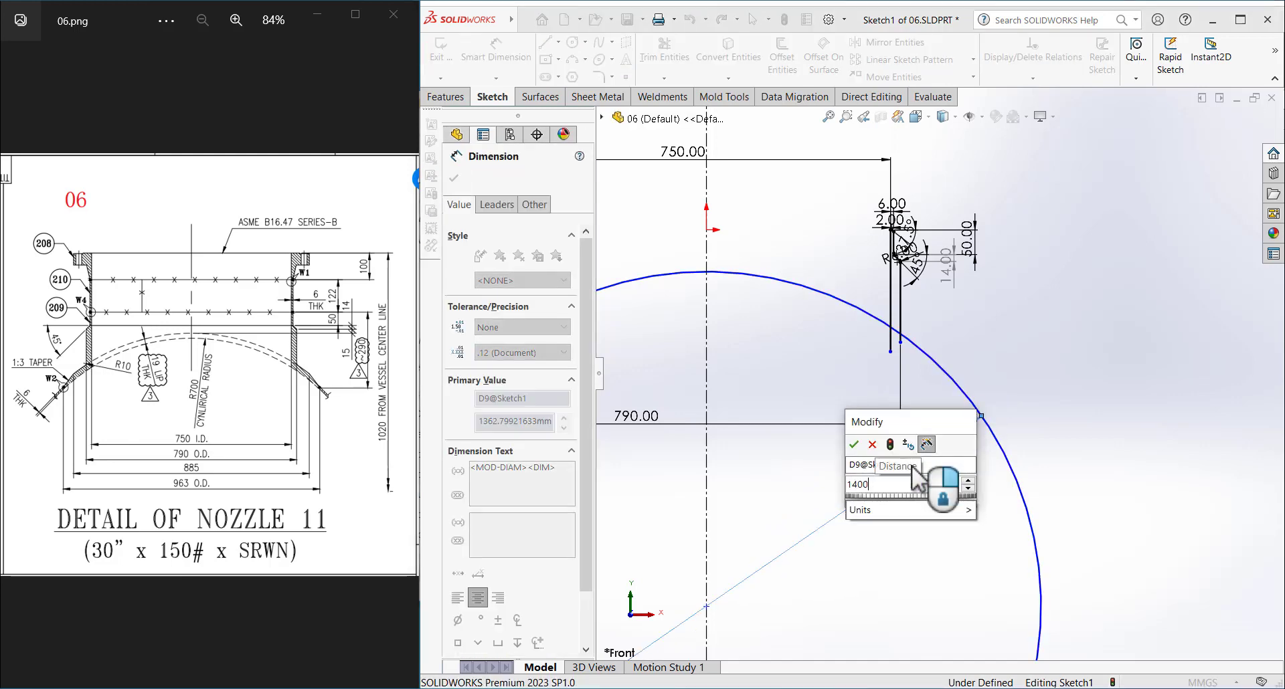
key(Return)
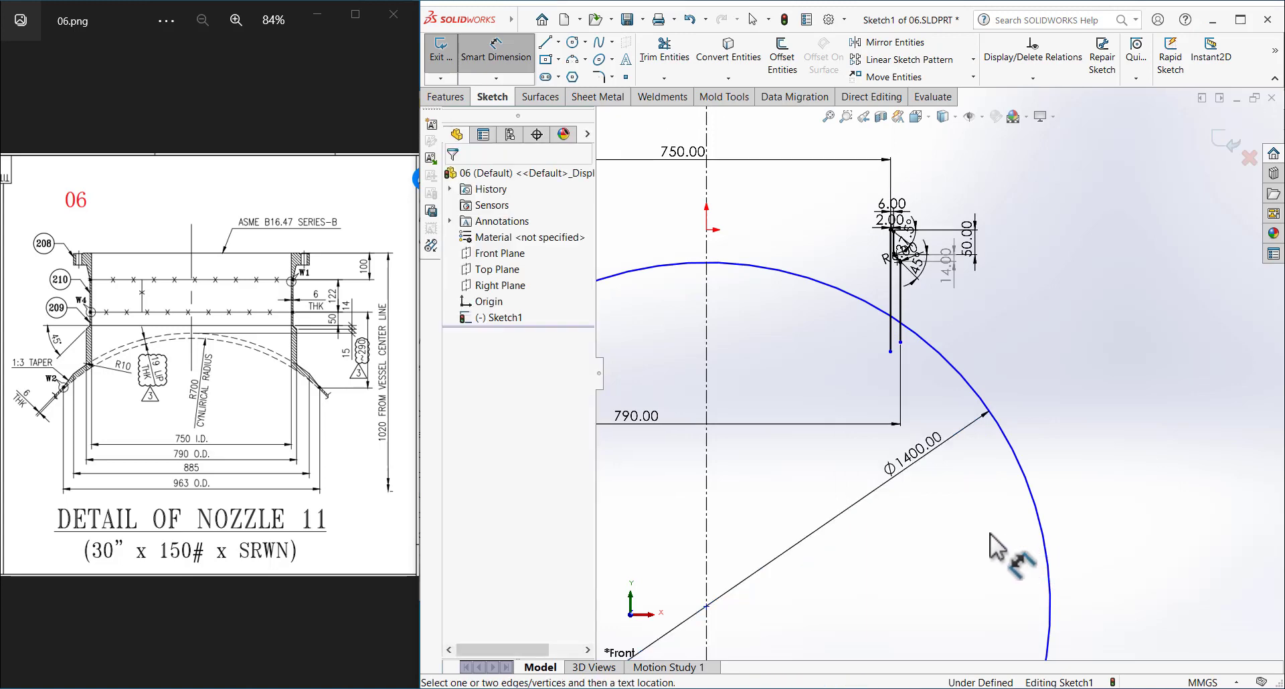
scroll(937, 368, down, 1)
scroll(975, 425, up, 1)
key(Escape)
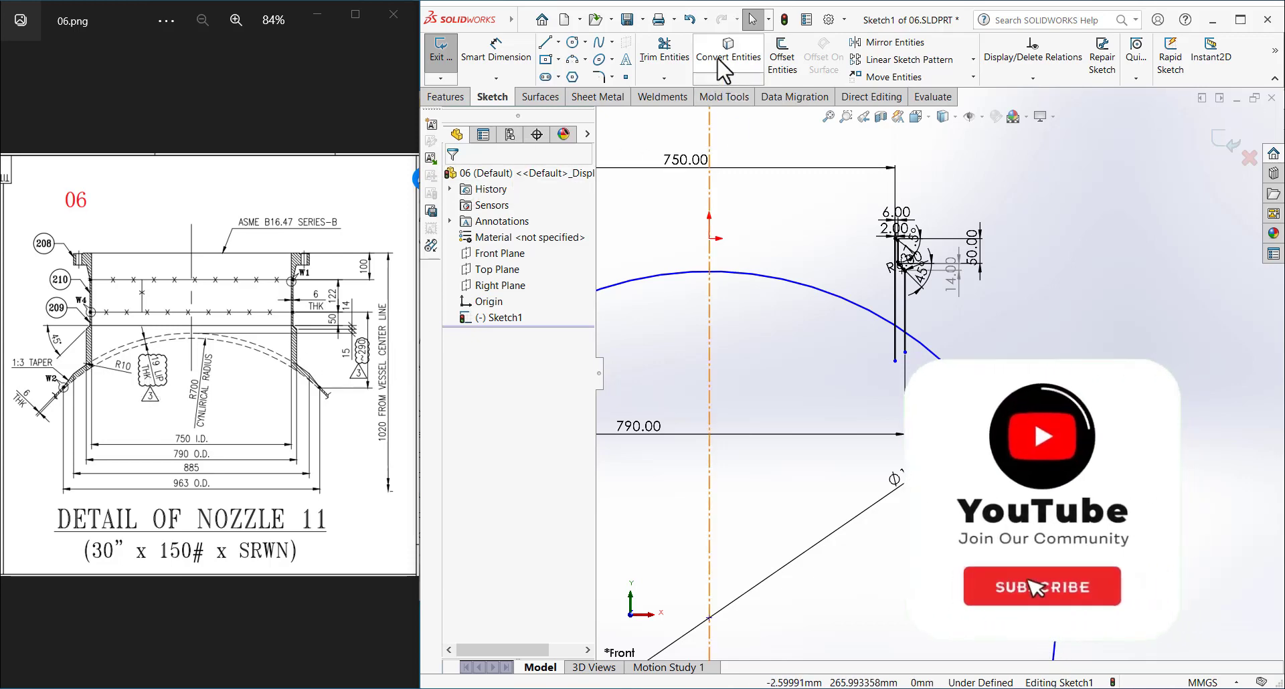
- Offset the Ø1400 shell circle by 19 mm
click(782, 62)
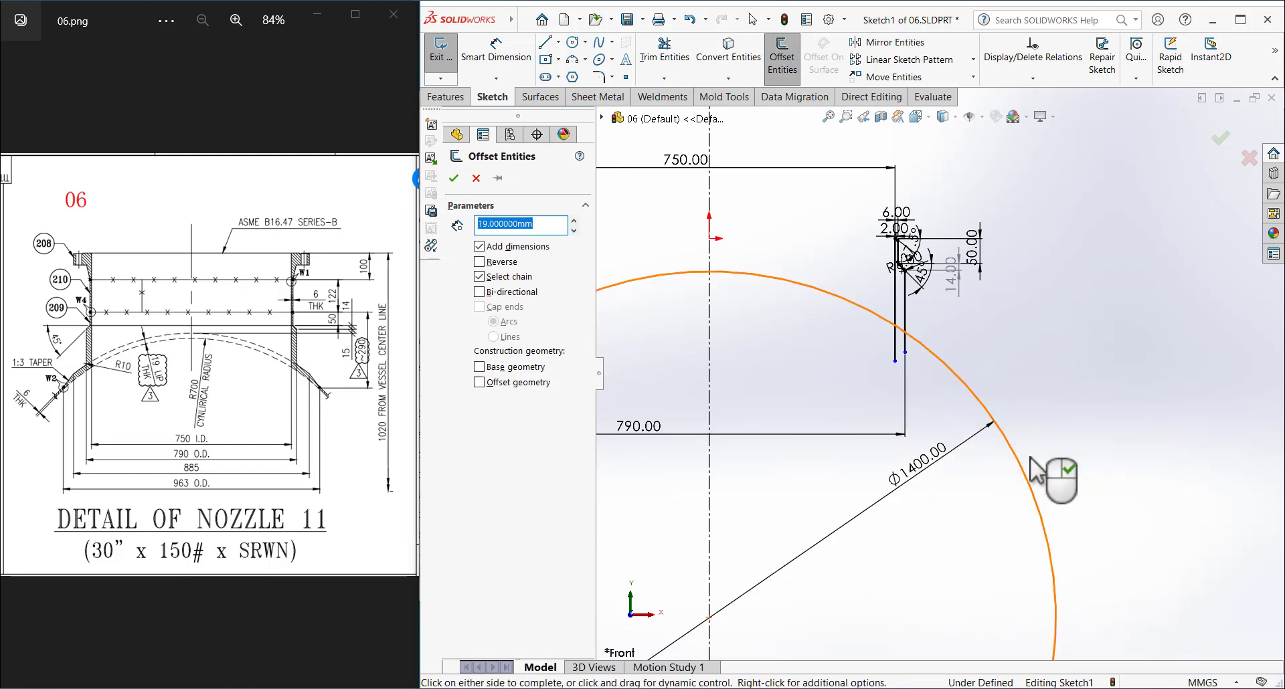
click(1034, 461)
click(1065, 440)
scroll(959, 328, down, 3)
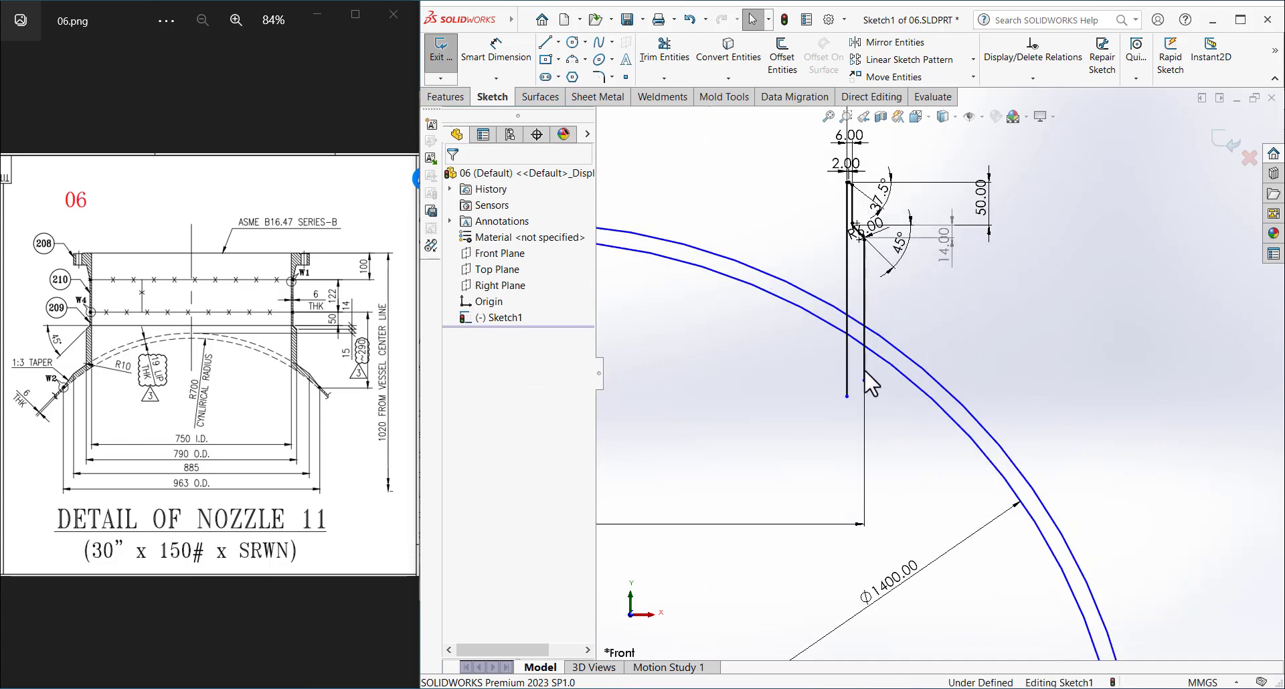
- Draw a short radial line across the two shell arcs
click(548, 50)
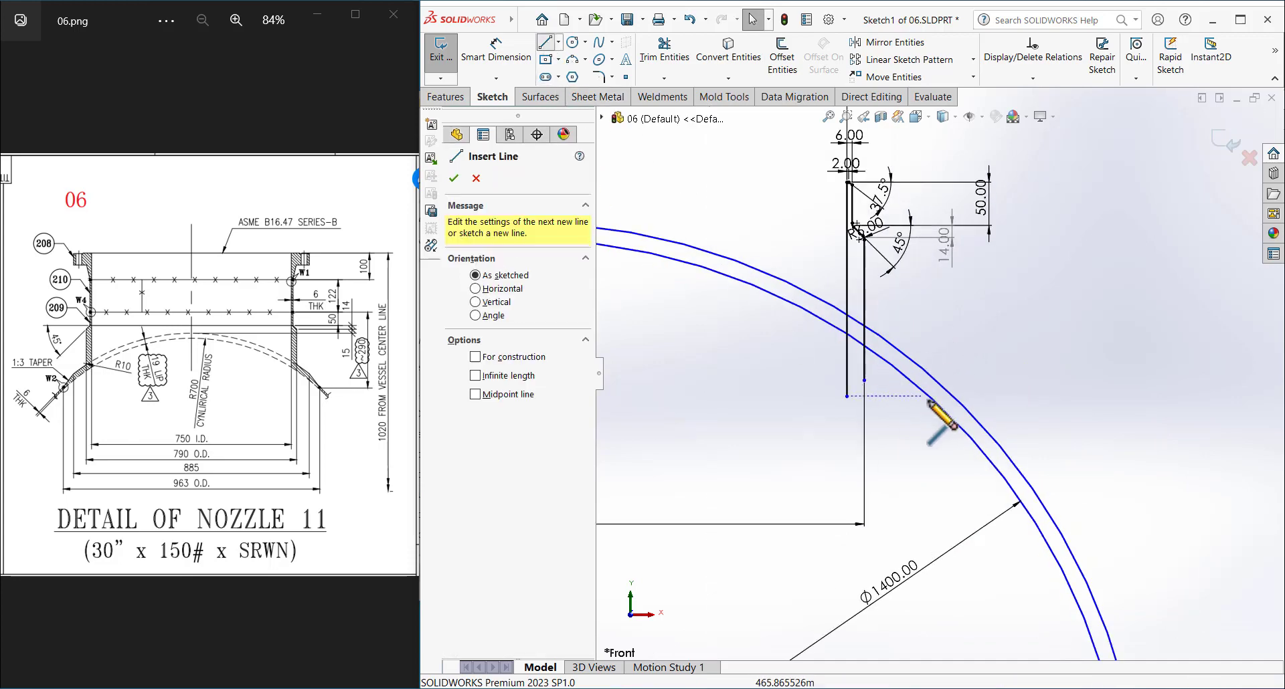
click(959, 404)
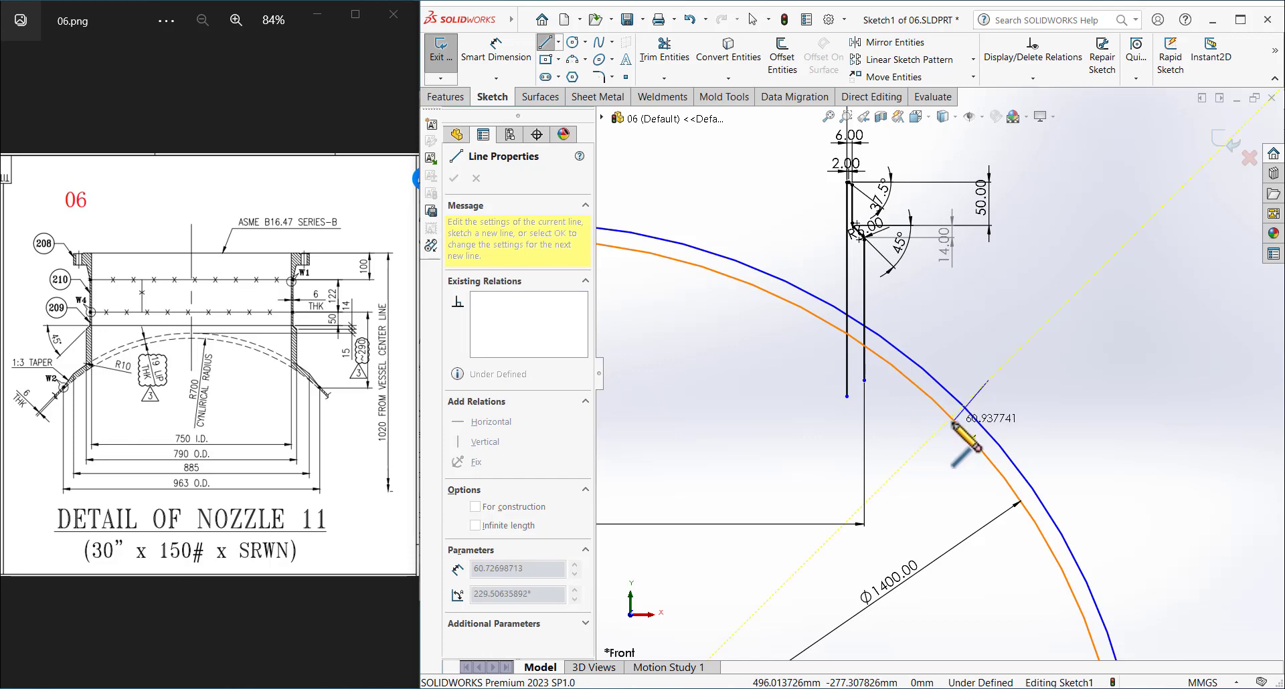
scroll(954, 420, down, 3)
click(950, 405)
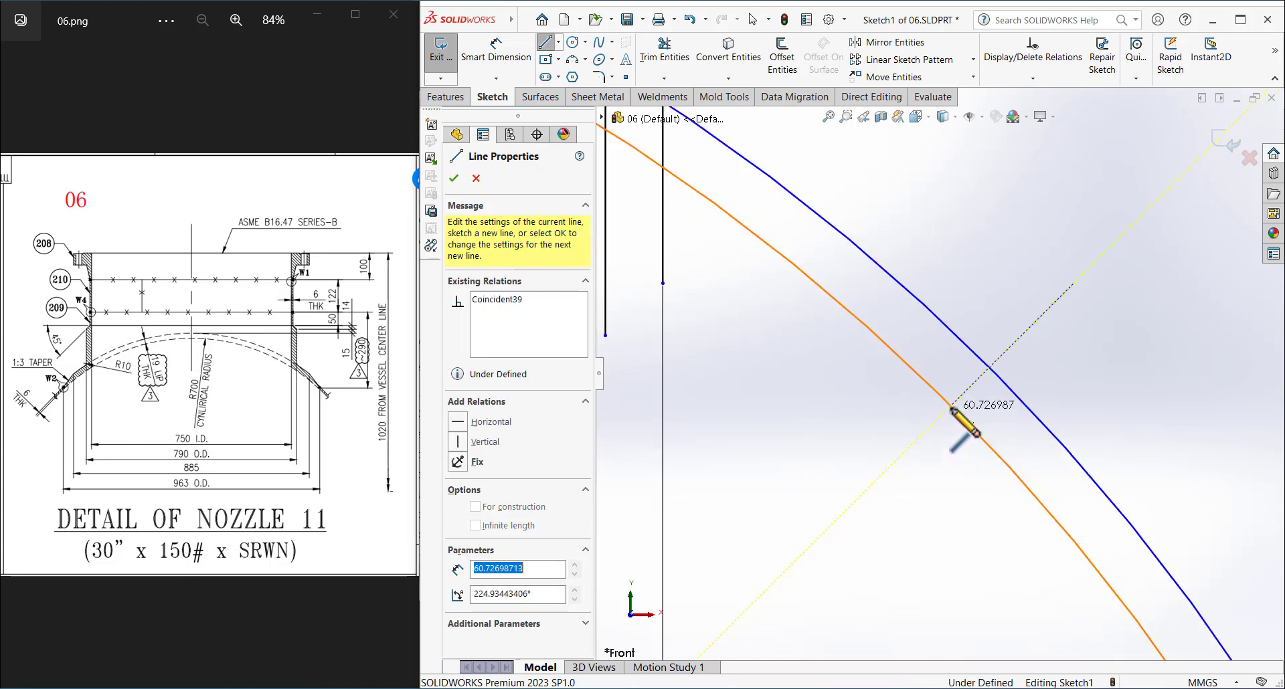
key(Escape)
scroll(972, 321, up, 3)
key(Escape)
- Dimension the pad's rim point 963 across the vertical centerline
key(d)
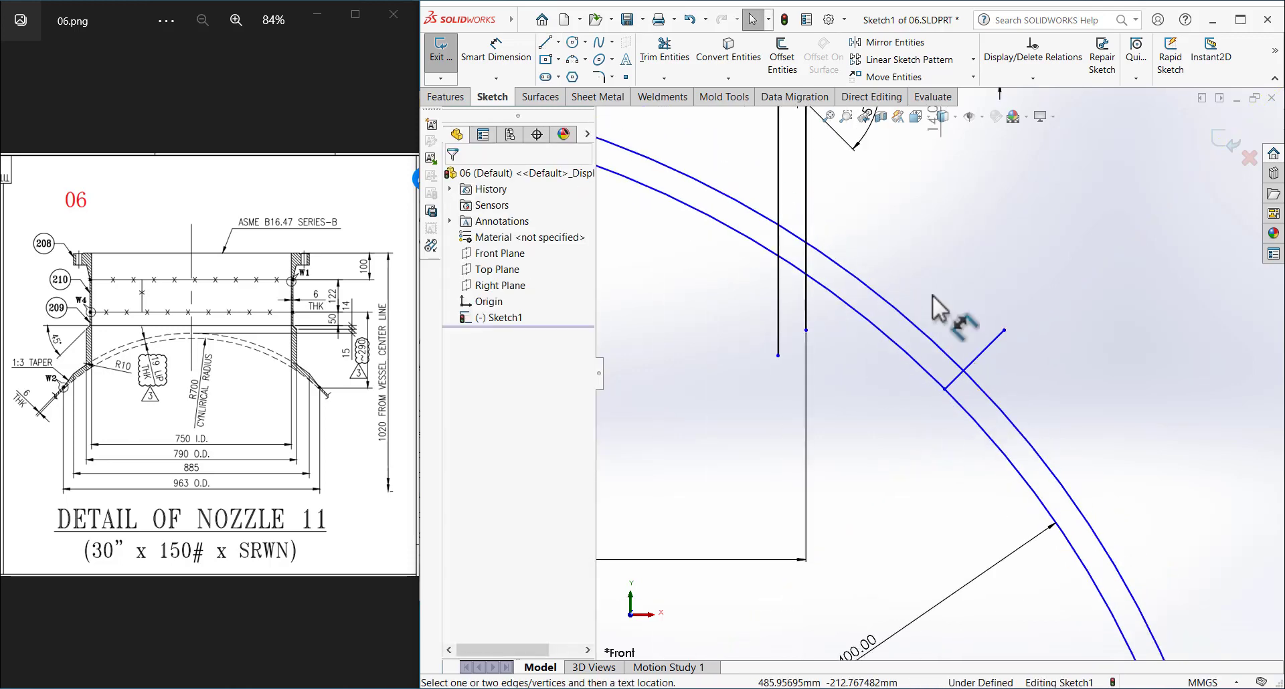
click(946, 388)
scroll(957, 401, up, 3)
scroll(814, 427, up, 2)
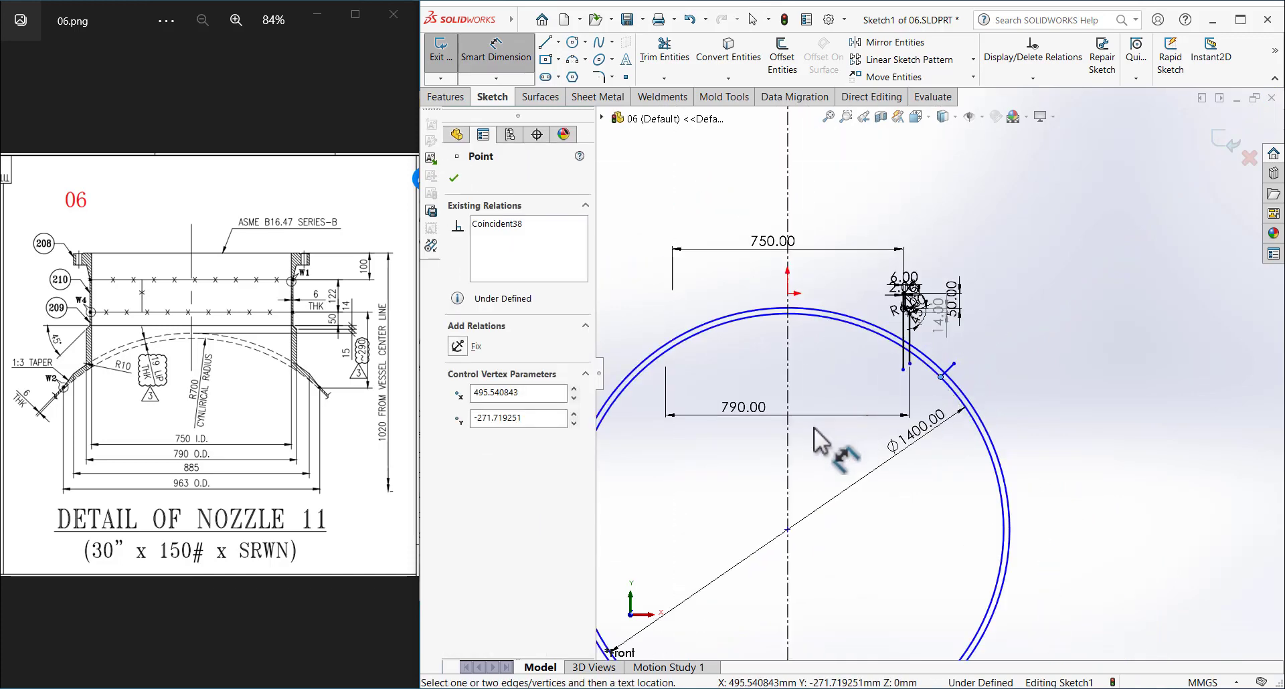
click(789, 445)
click(762, 465)
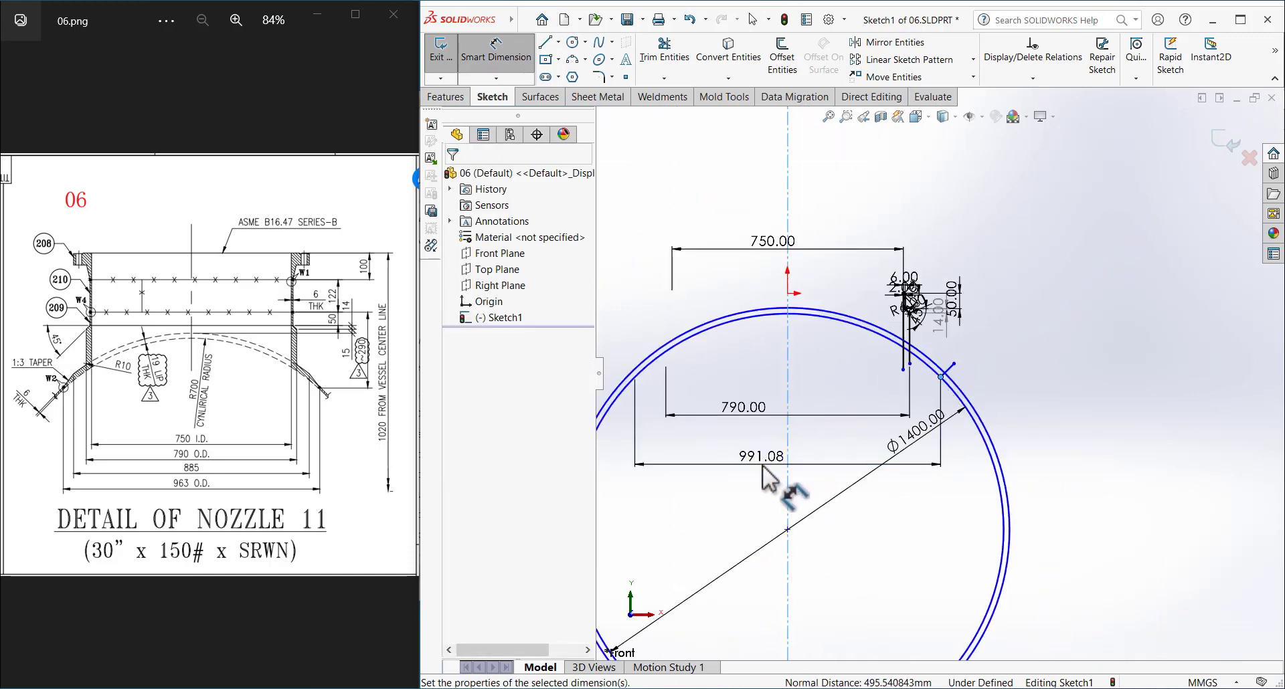
text(963)
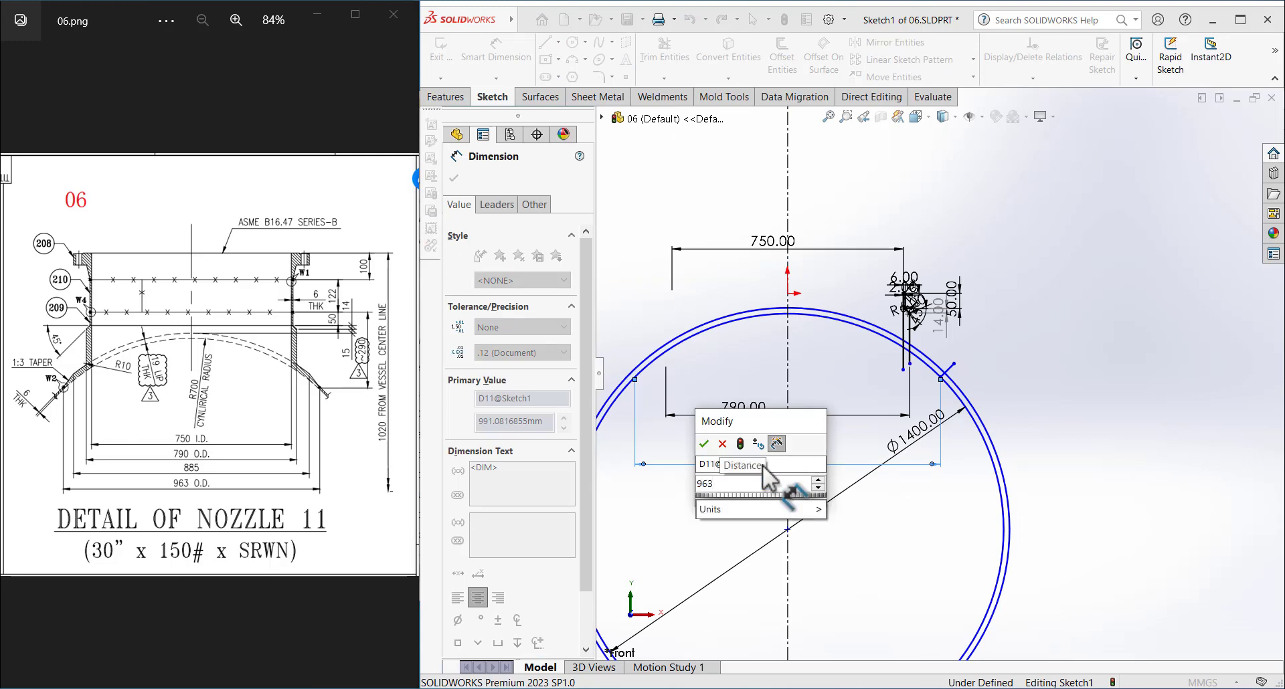
key(Return)
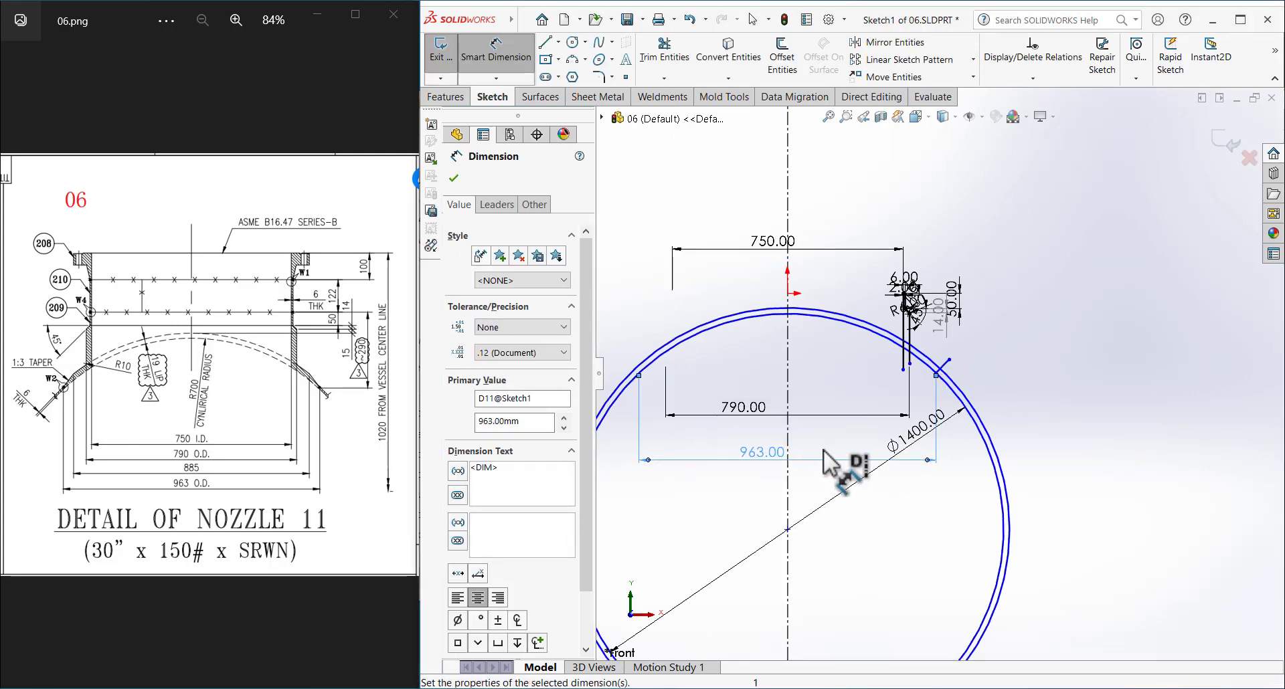
click(1007, 352)
scroll(881, 375, down, 3)
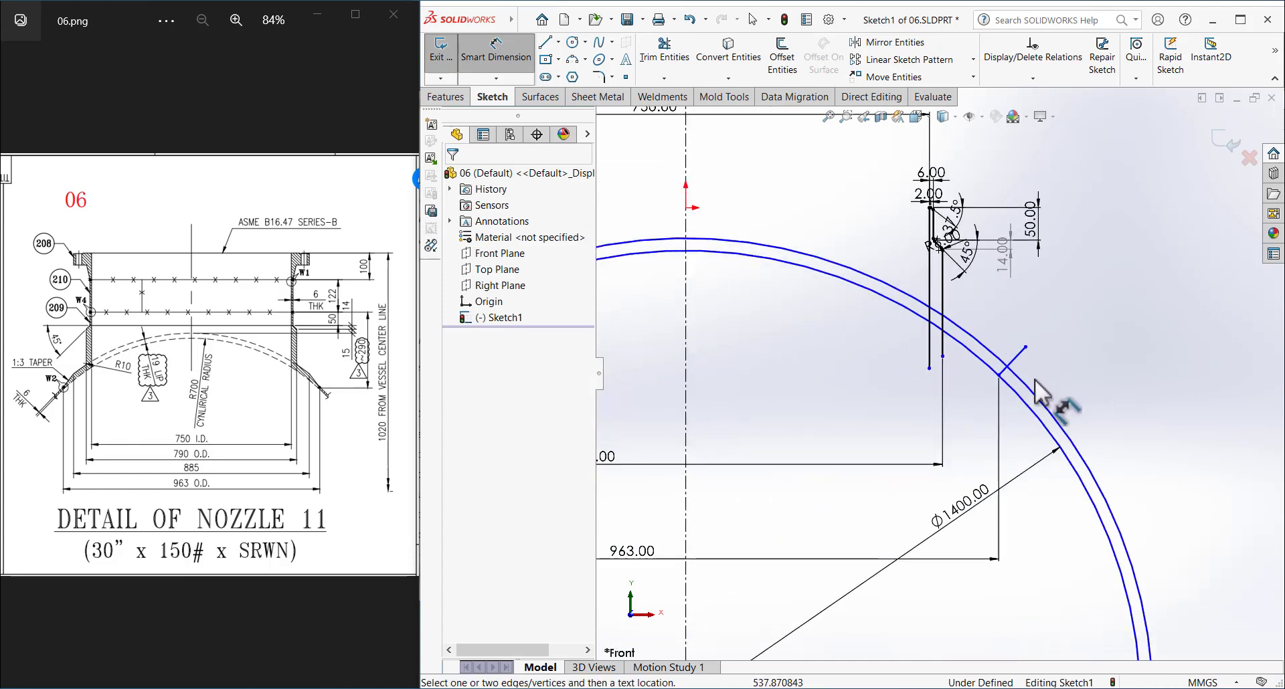
- Dimension the rim point 290 below the short 2.00 top line
click(999, 376)
scroll(937, 305, down, 5)
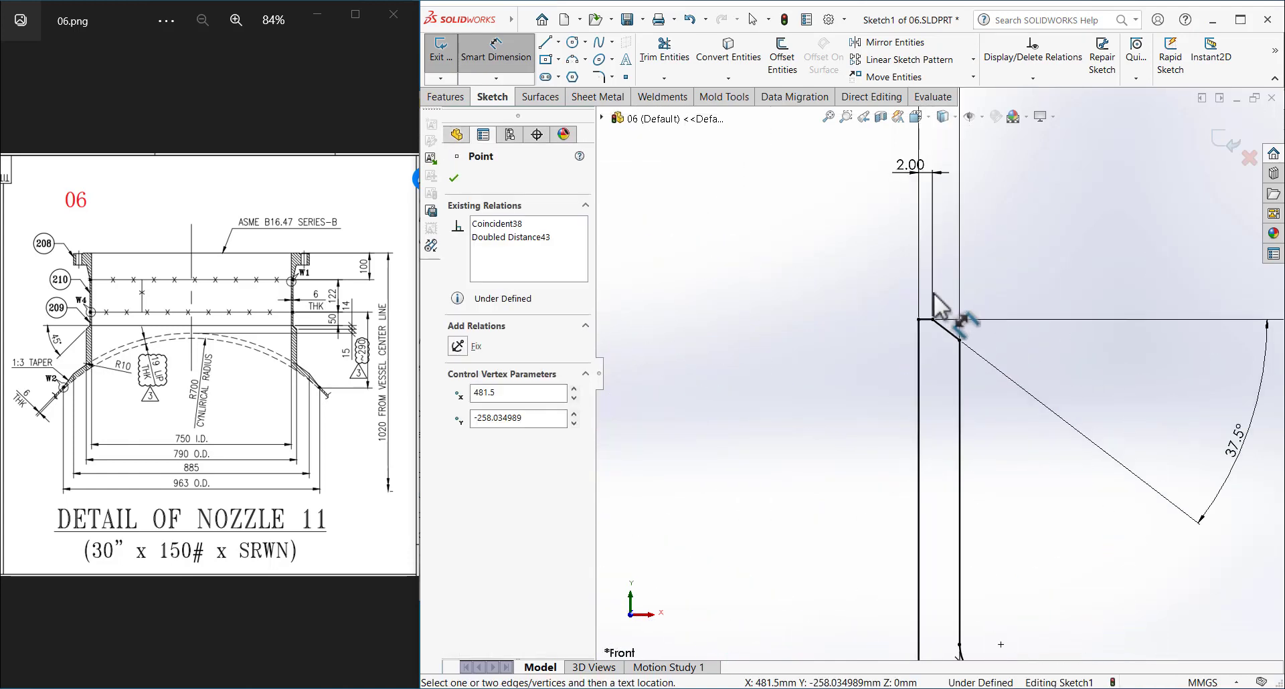
click(925, 320)
scroll(928, 335, up, 5)
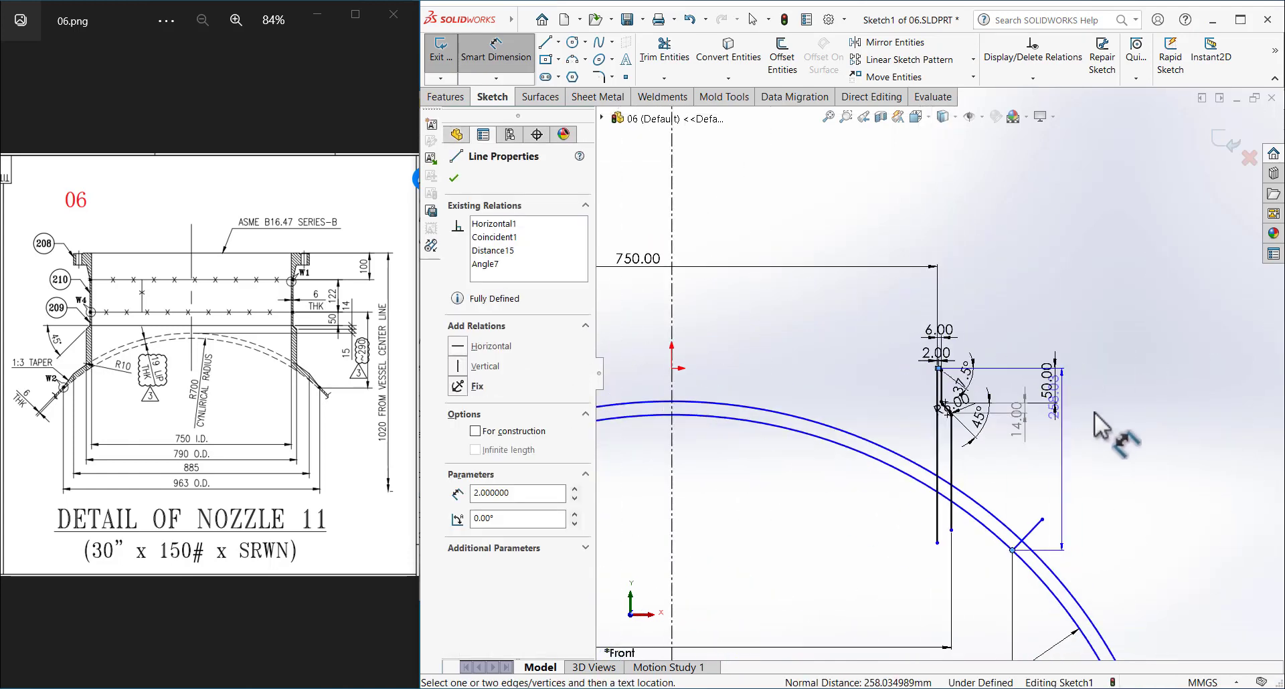
click(1128, 431)
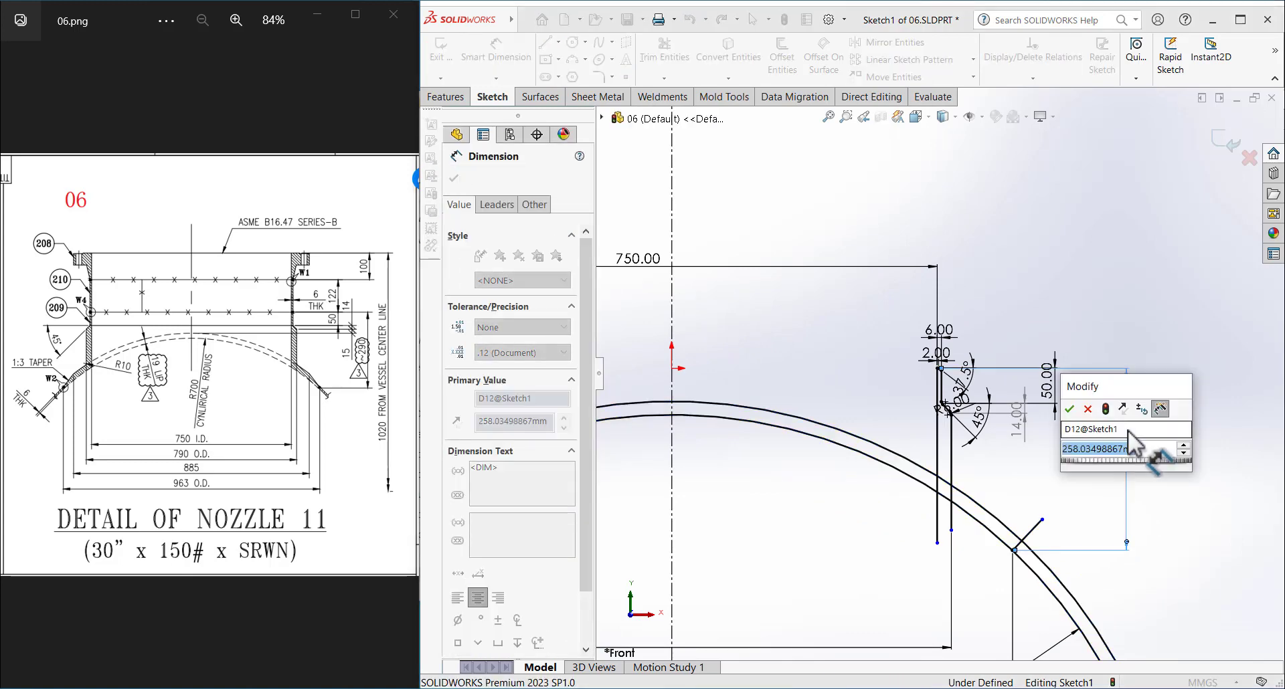
text(290)
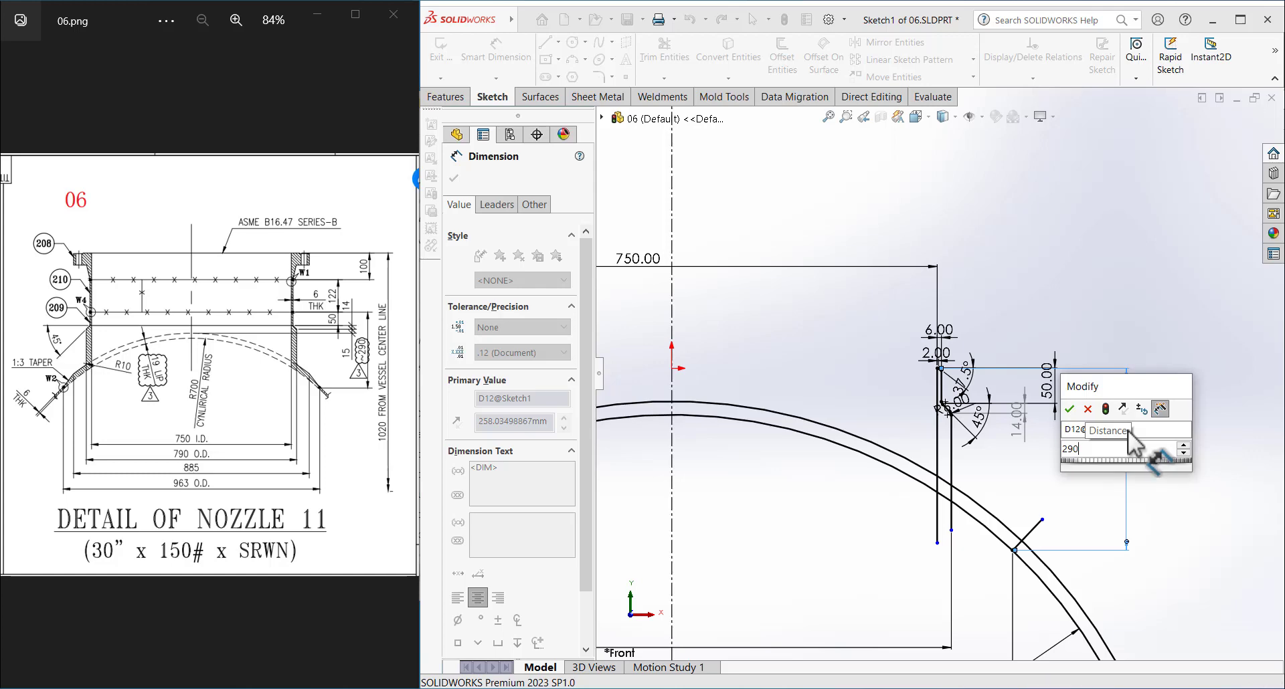
key(Return)
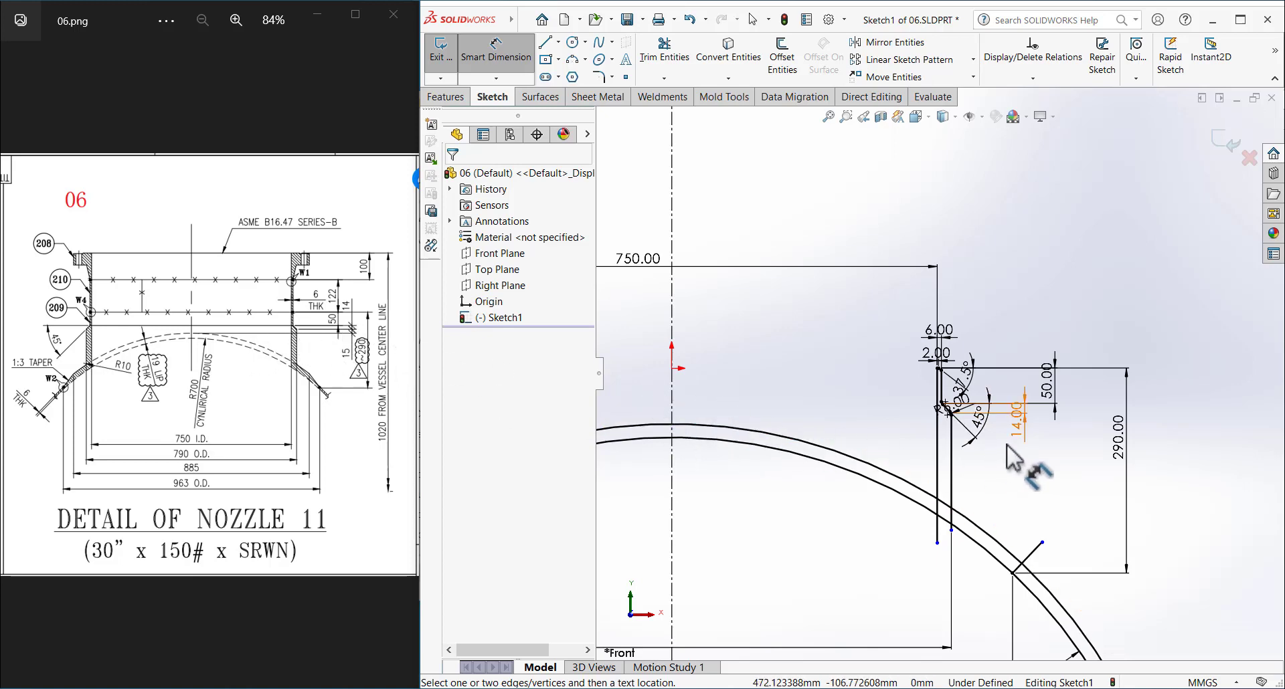
scroll(1028, 448, down, 2)
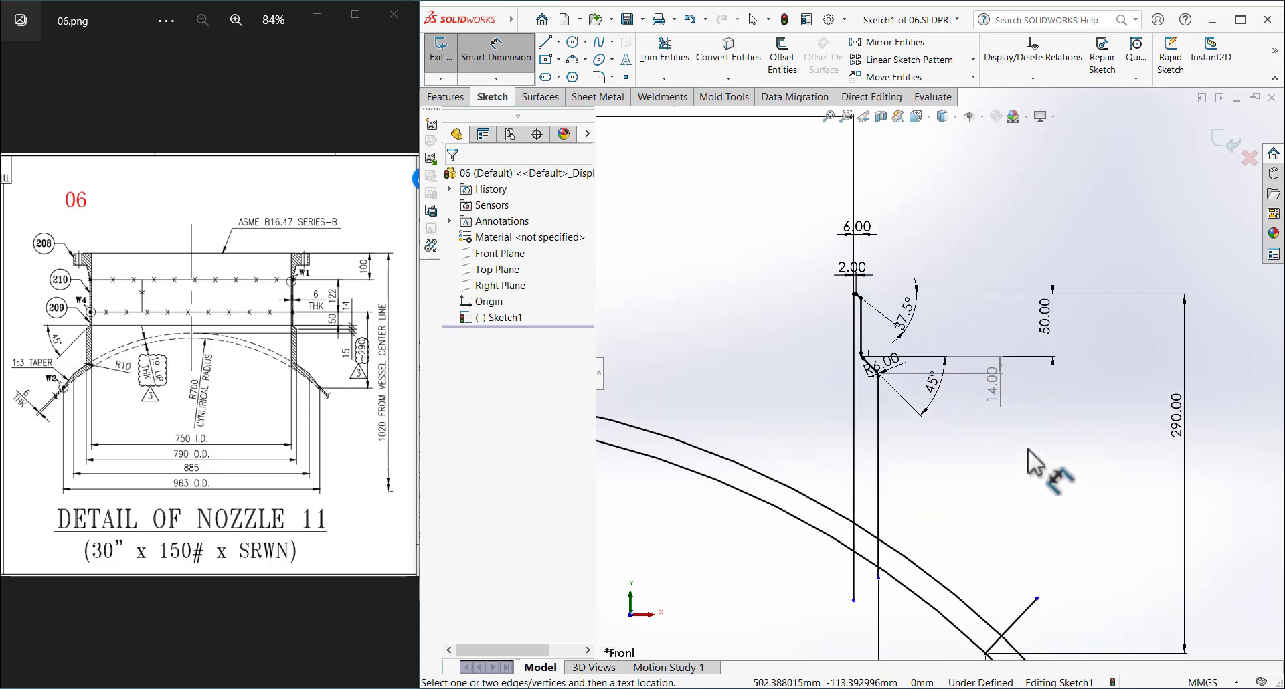
scroll(1028, 449, up, 1)
scroll(966, 452, up, 1)
- Draw a short horizontal line from the right vertical line's end
scroll(966, 452, up, 3)
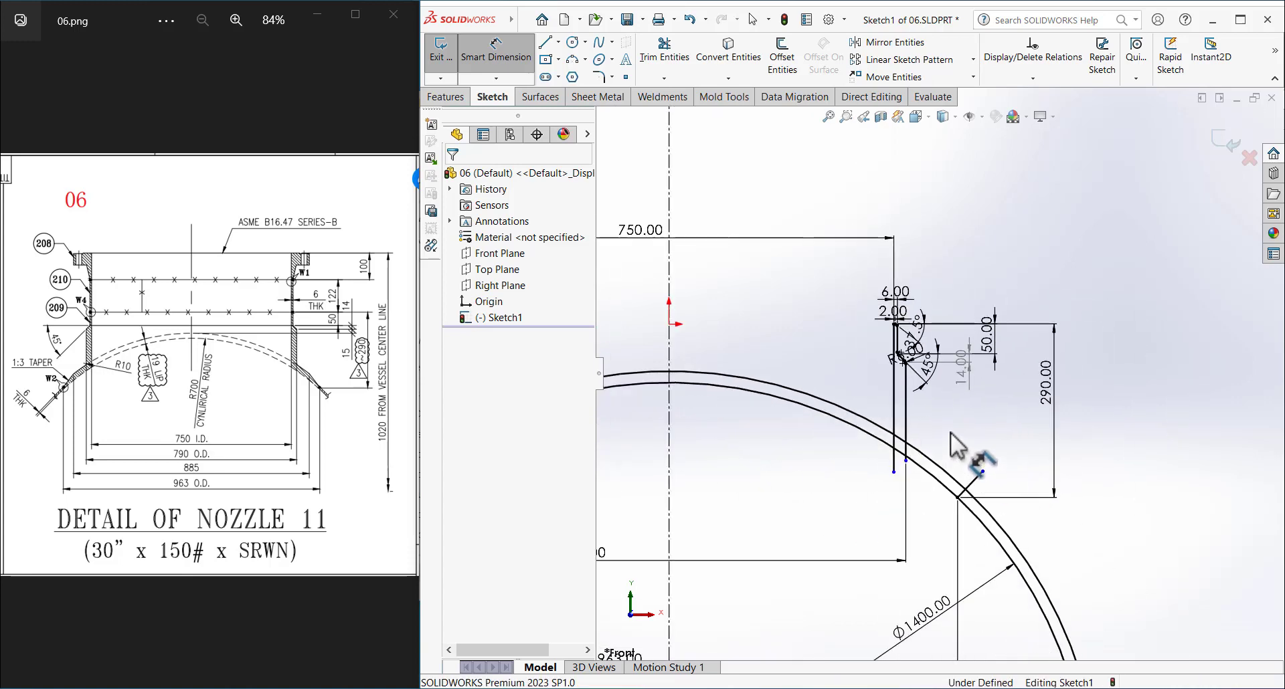
key(Escape)
scroll(916, 461, down, 1)
scroll(911, 446, down, 5)
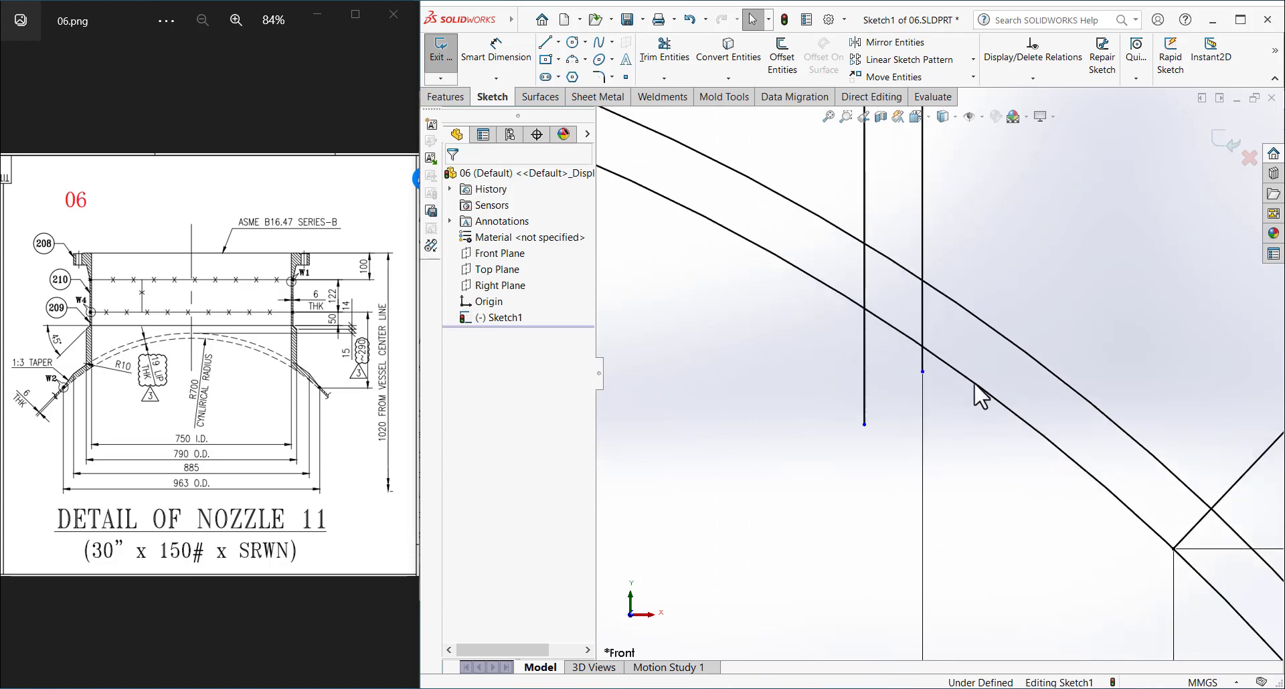
key(l)
click(923, 371)
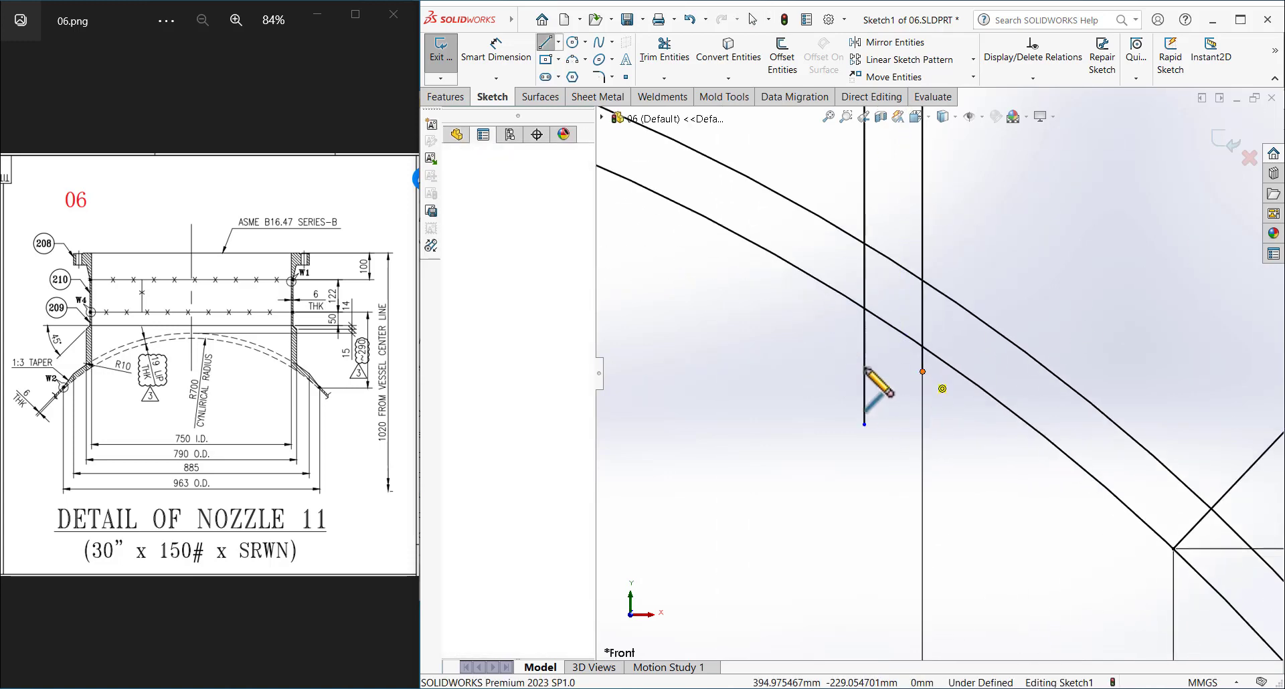
click(864, 368)
key(Escape)
click(893, 370)
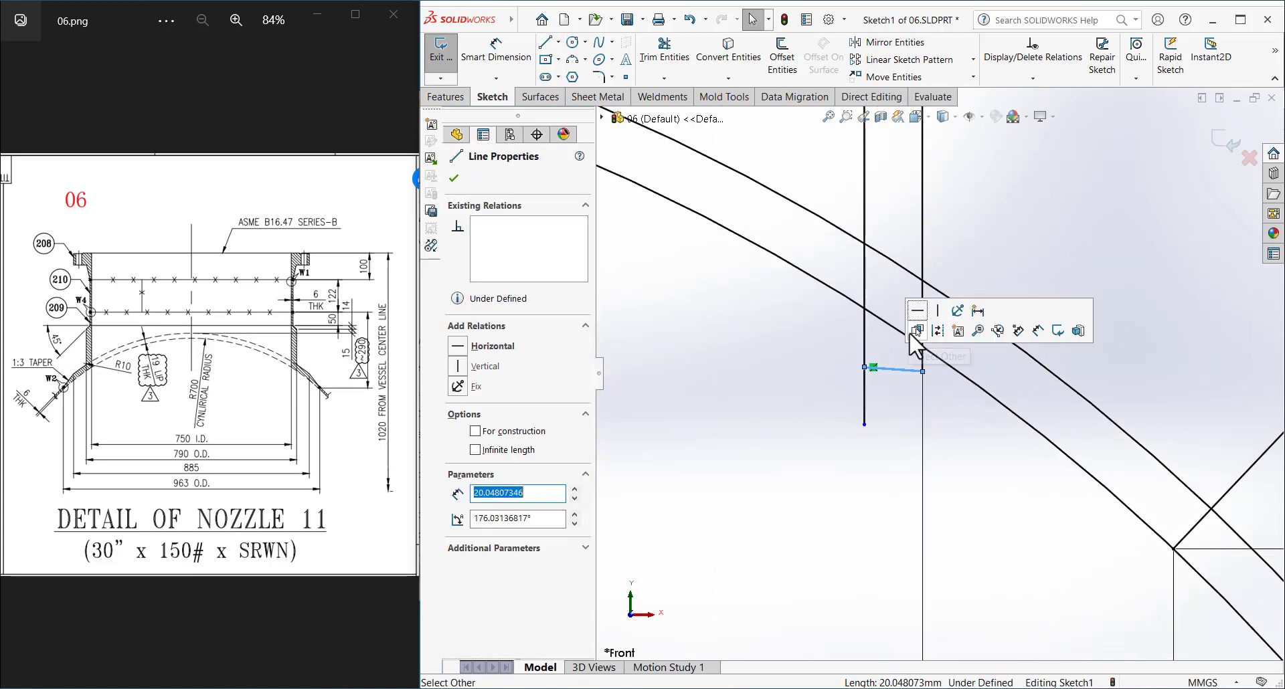
click(918, 311)
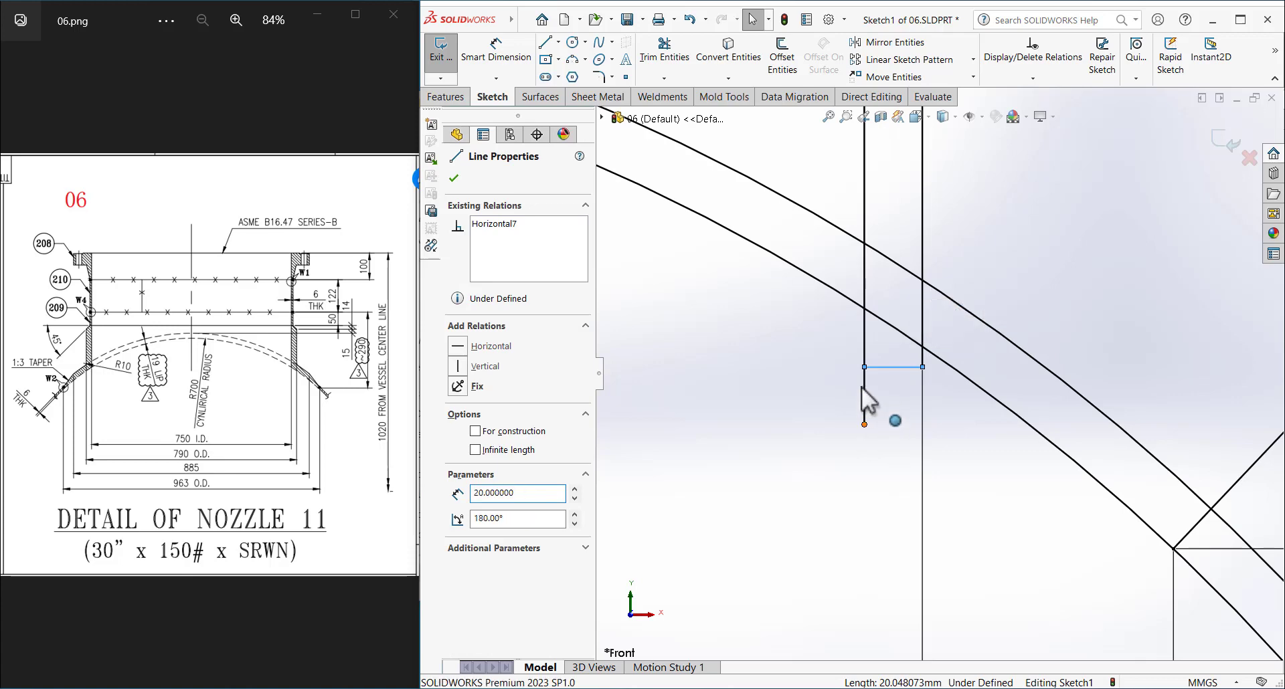
- Set the line endpoint on the arc to an X position of 395
click(865, 367)
click(883, 410)
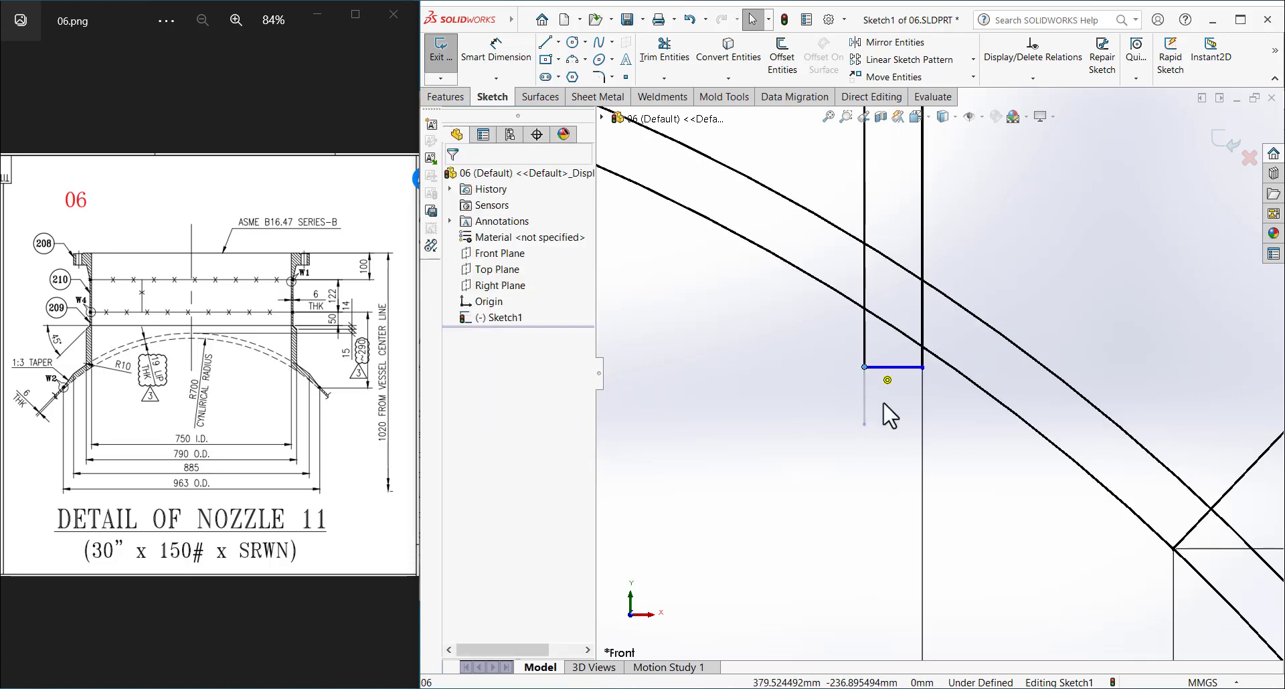
click(923, 368)
double_click(518, 393)
text(395)
key(Return)
scroll(881, 503, up, 3)
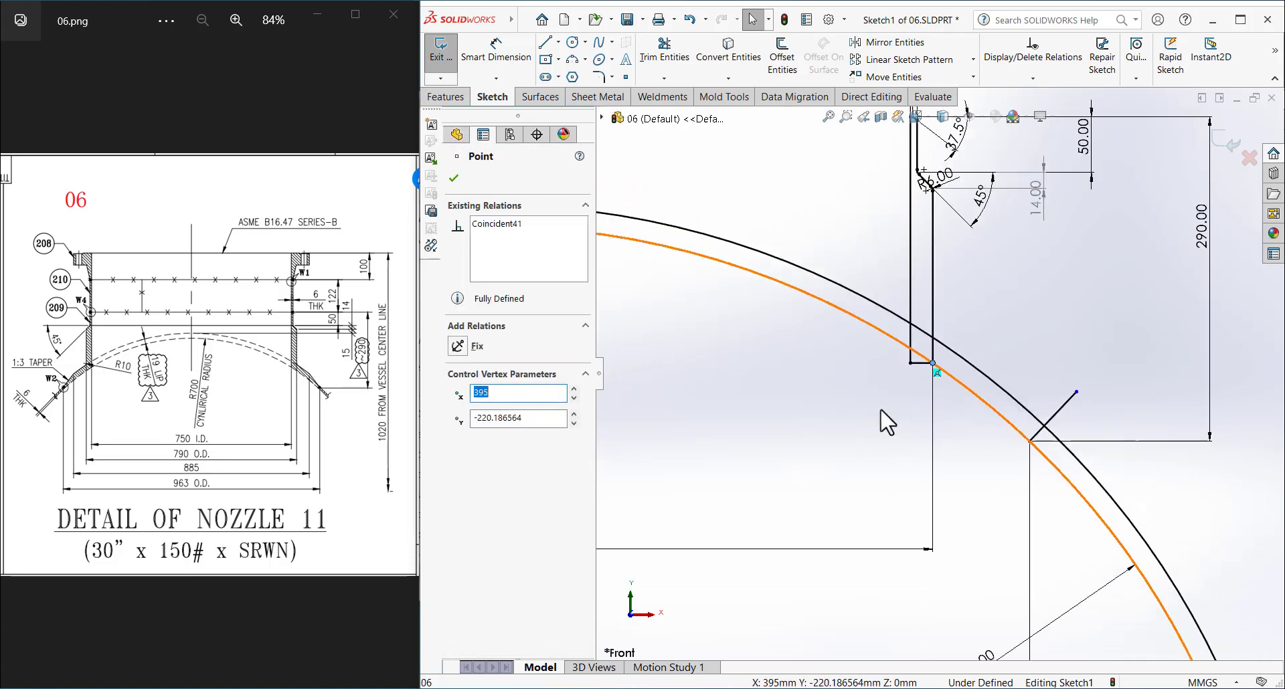
scroll(949, 432, up, 2)
scroll(949, 432, down, 1)
click(987, 323)
- Reposition the 6.00, 2.00 and 14.00 dimensions for readability
scroll(981, 334, up, 2)
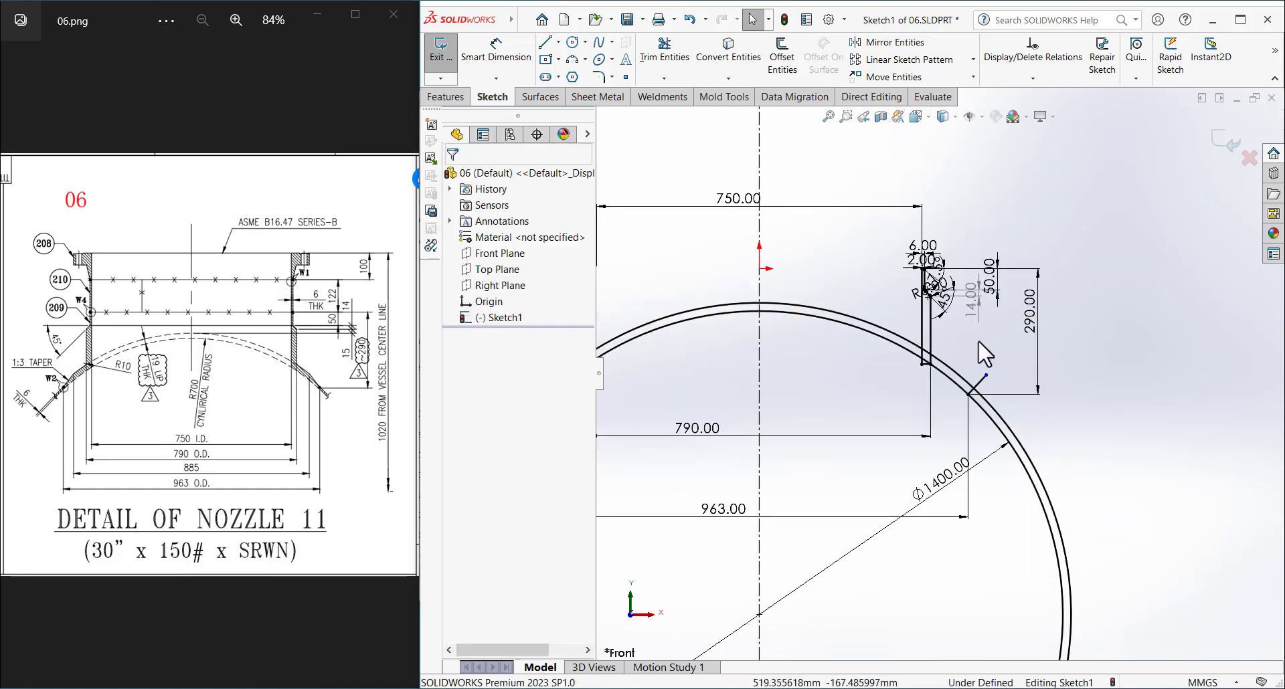
scroll(968, 300, down, 5)
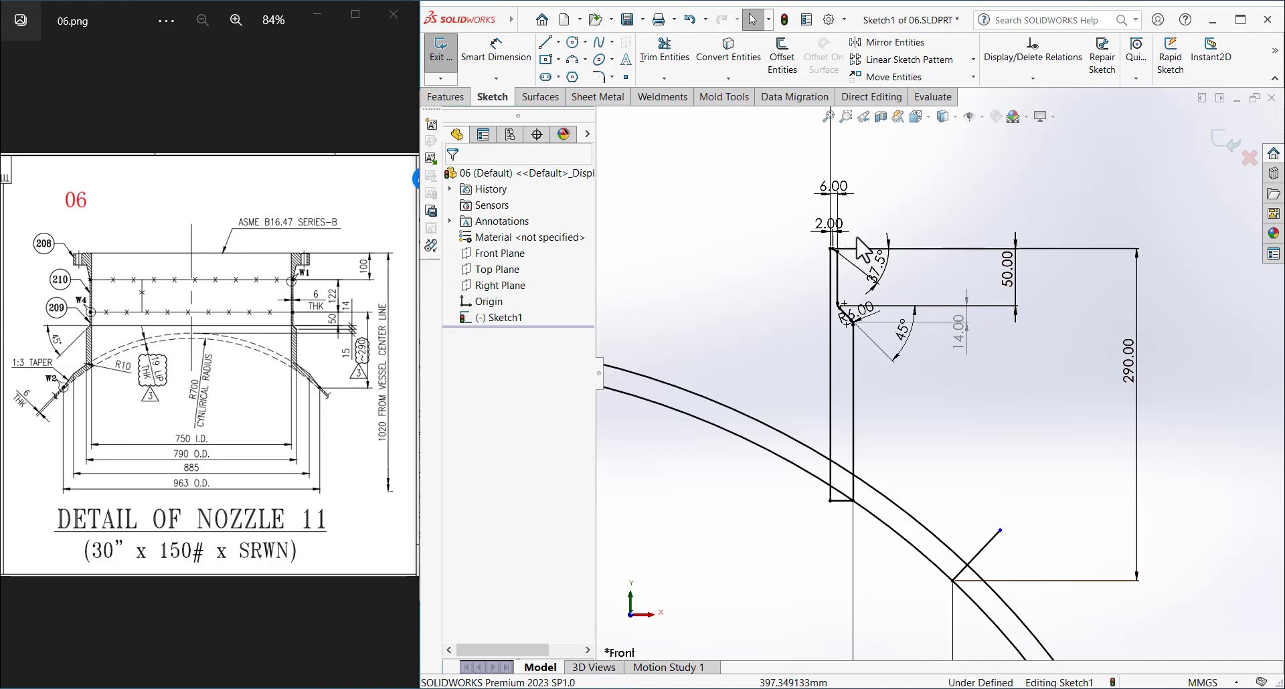
drag(845, 193, 801, 167)
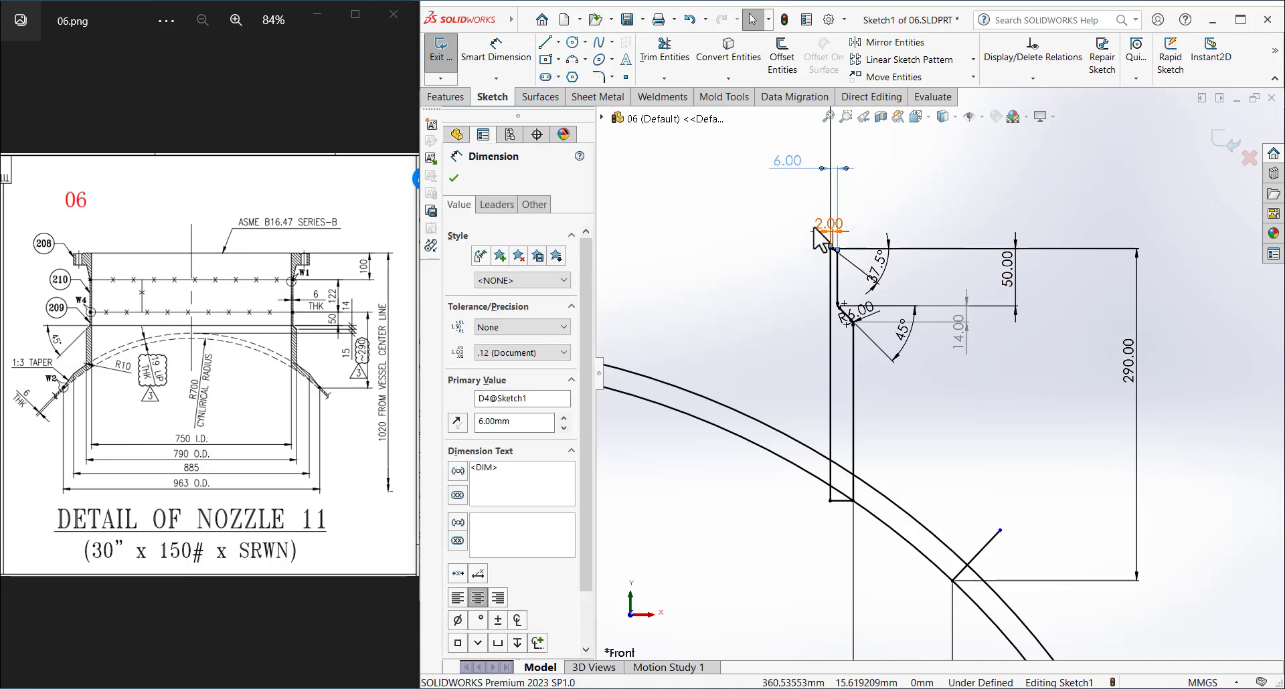
drag(830, 225, 780, 188)
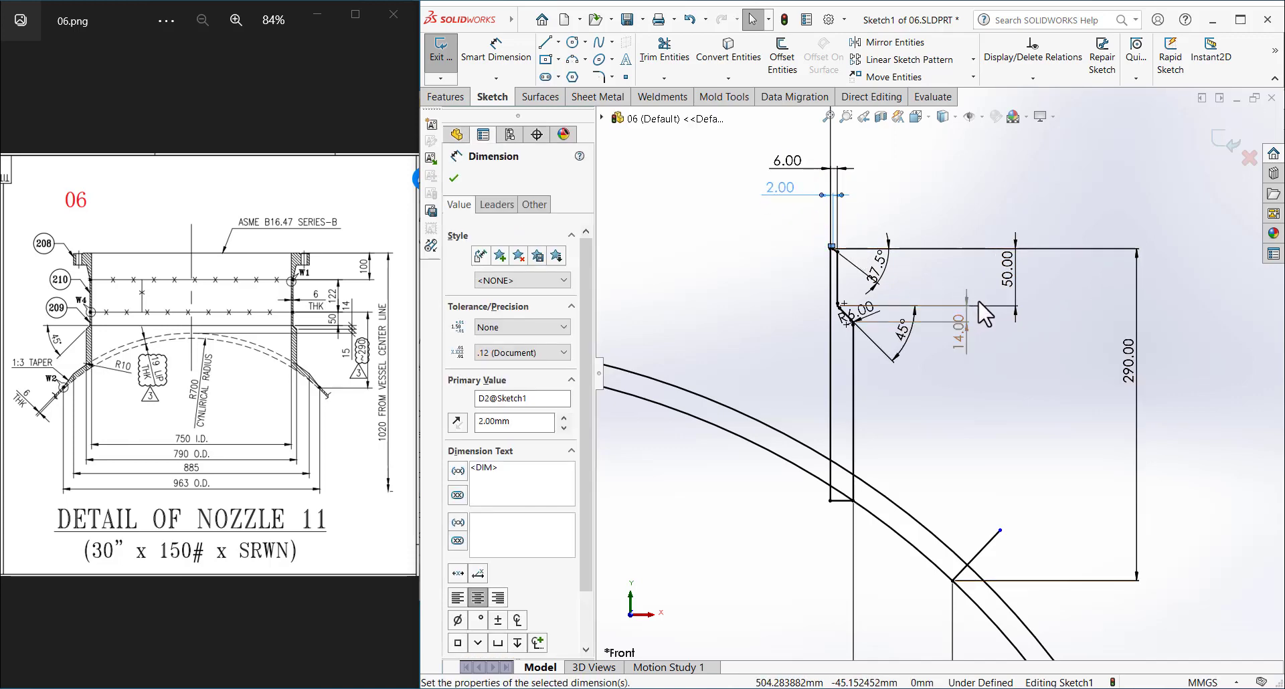
mouse_move(977, 328)
mouse_down()
mouse_move(974, 356)
mouse_move(995, 383)
mouse_up()
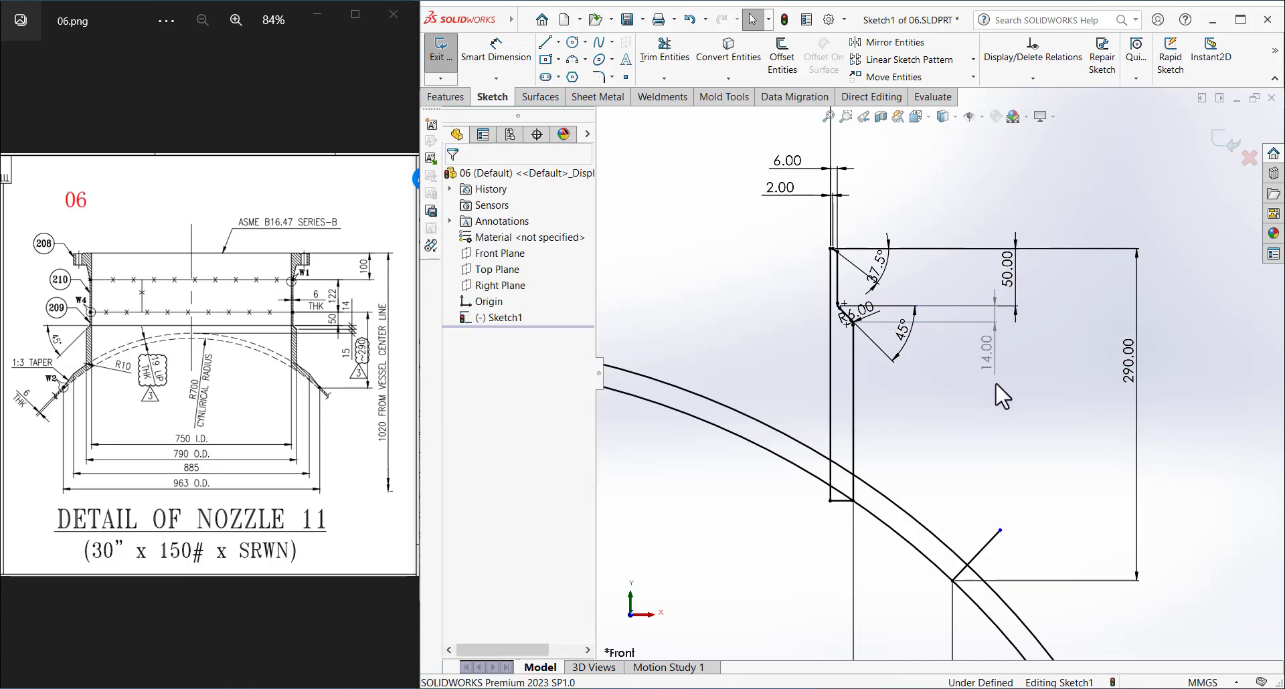
scroll(977, 429, up, 3)
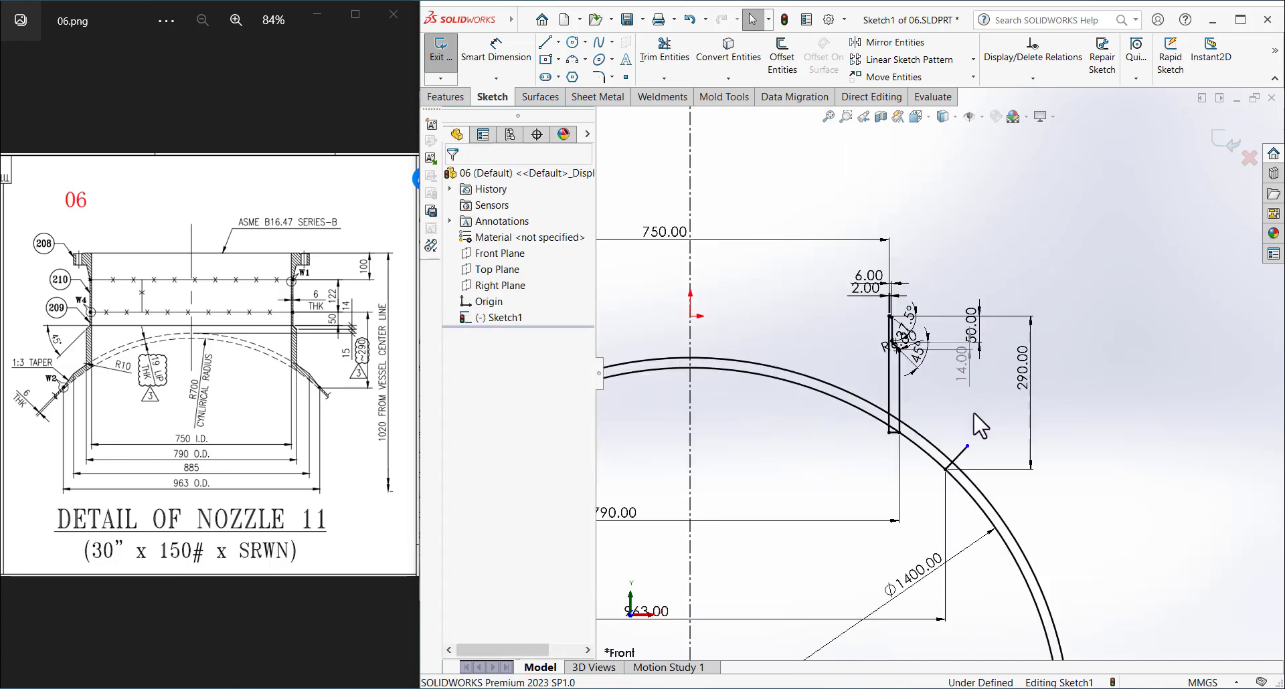
scroll(877, 384, down, 3)
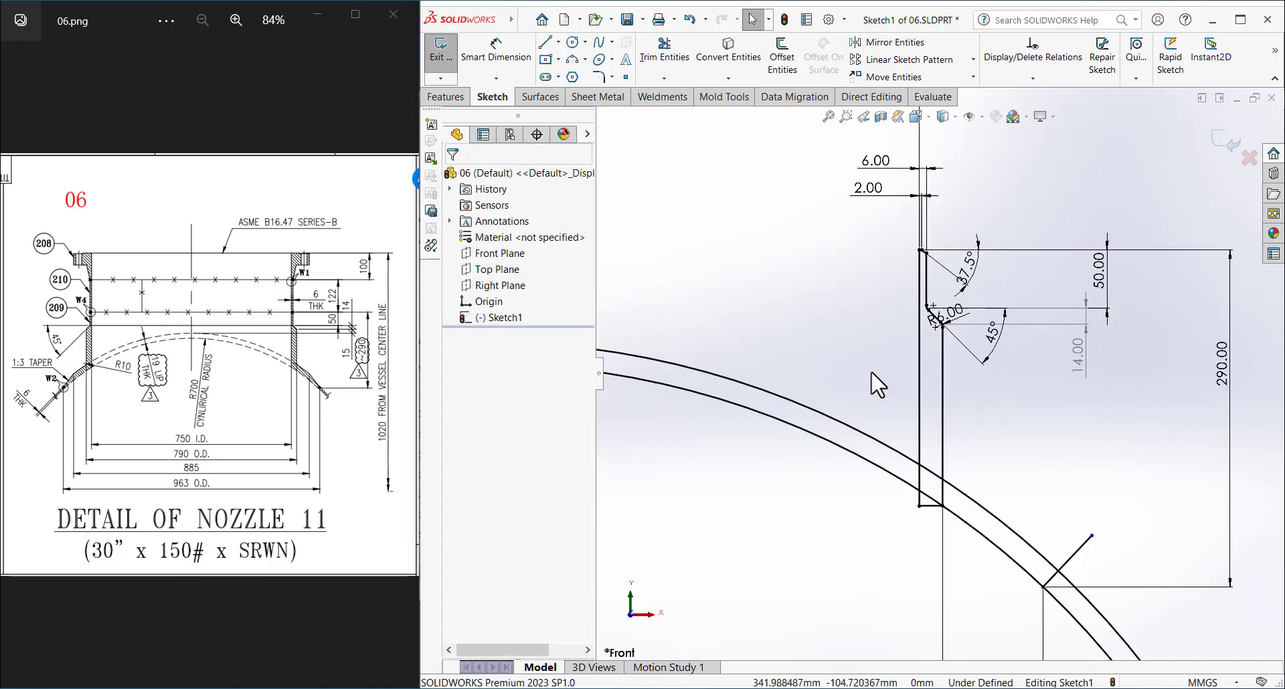
- Place a sketch point where the shell arc meets the centerline
click(625, 77)
scroll(705, 374, up, 2)
click(675, 355)
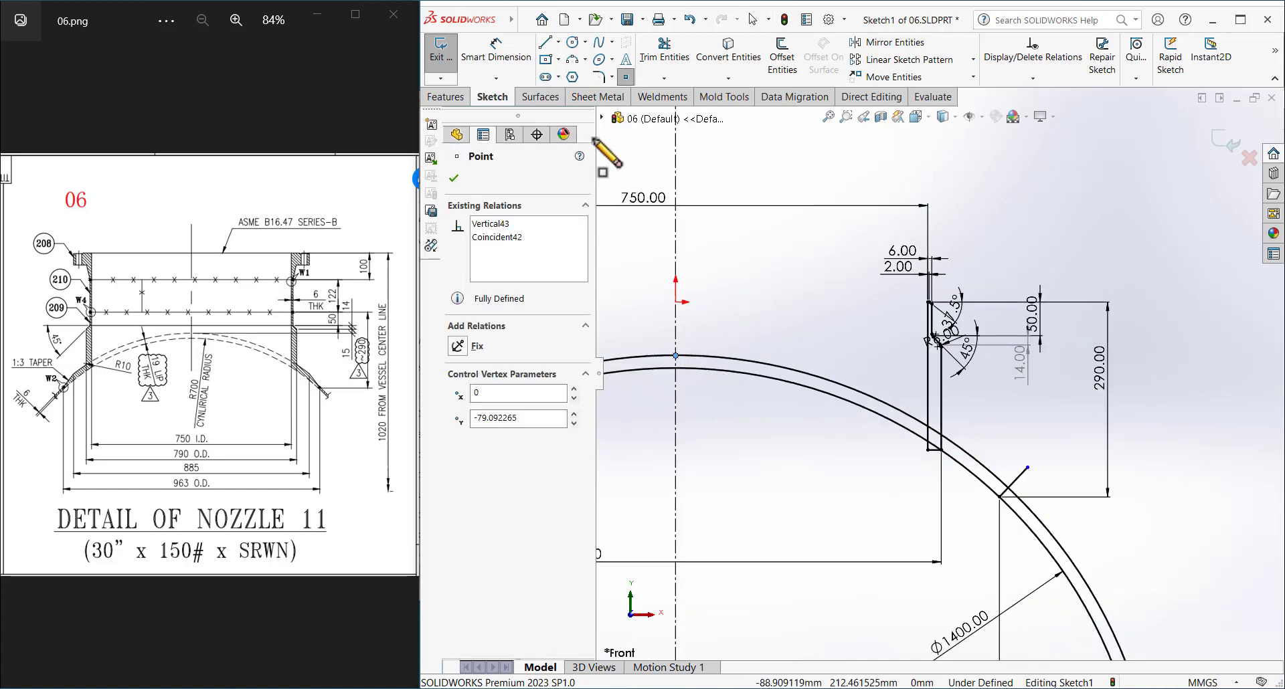
click(496, 57)
scroll(926, 348, down, 2)
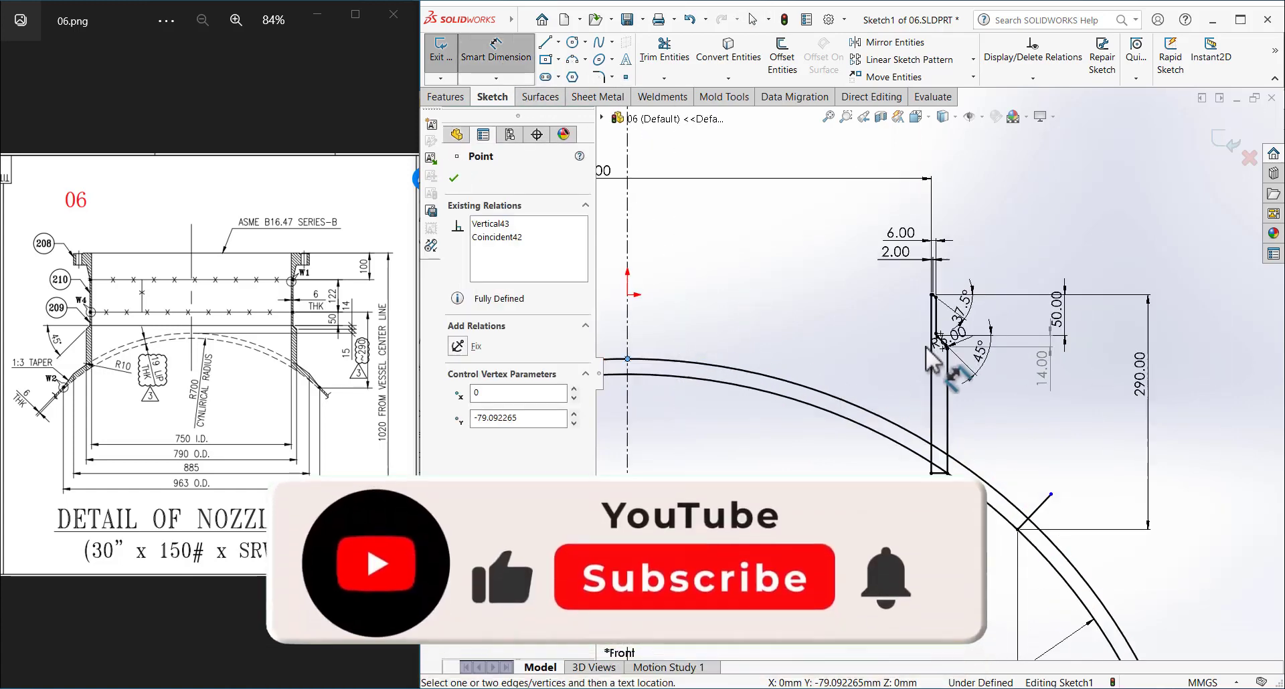
scroll(934, 361, down, 2)
scroll(890, 355, down, 1)
- Add the 15.09 vertical chamfer dimension from the corner point near the R6 fillet
click(893, 343)
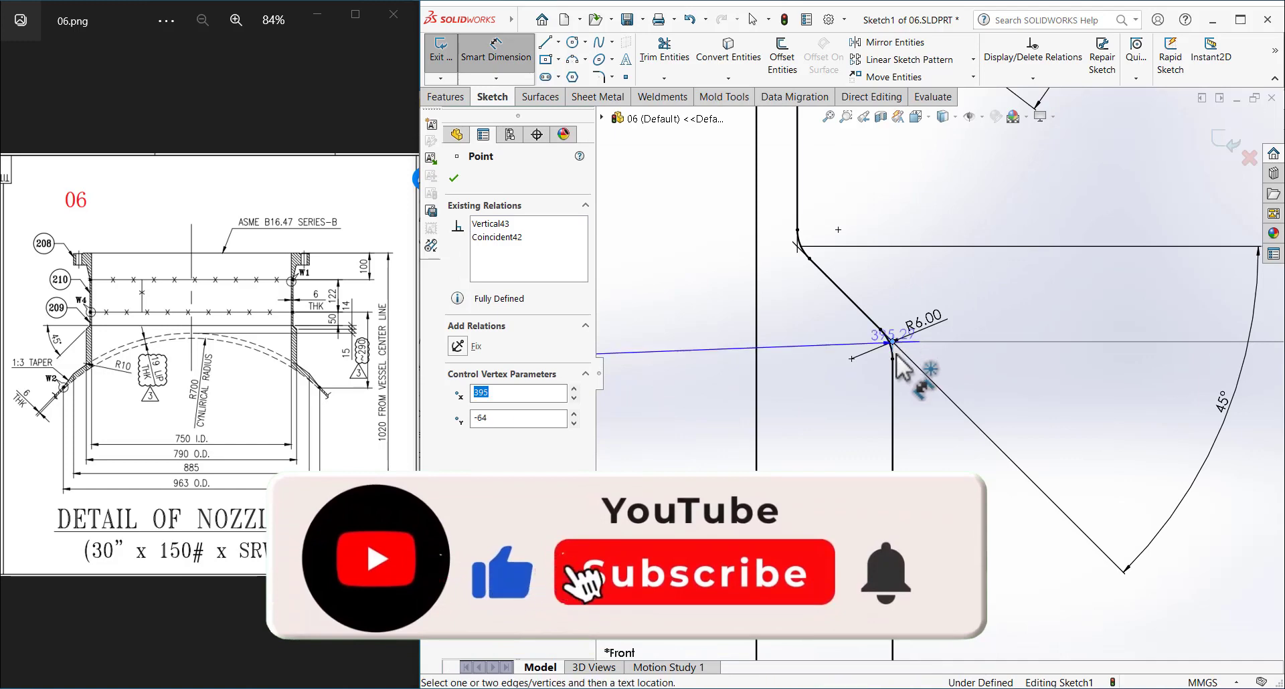
scroll(896, 365, up, 3)
click(1069, 396)
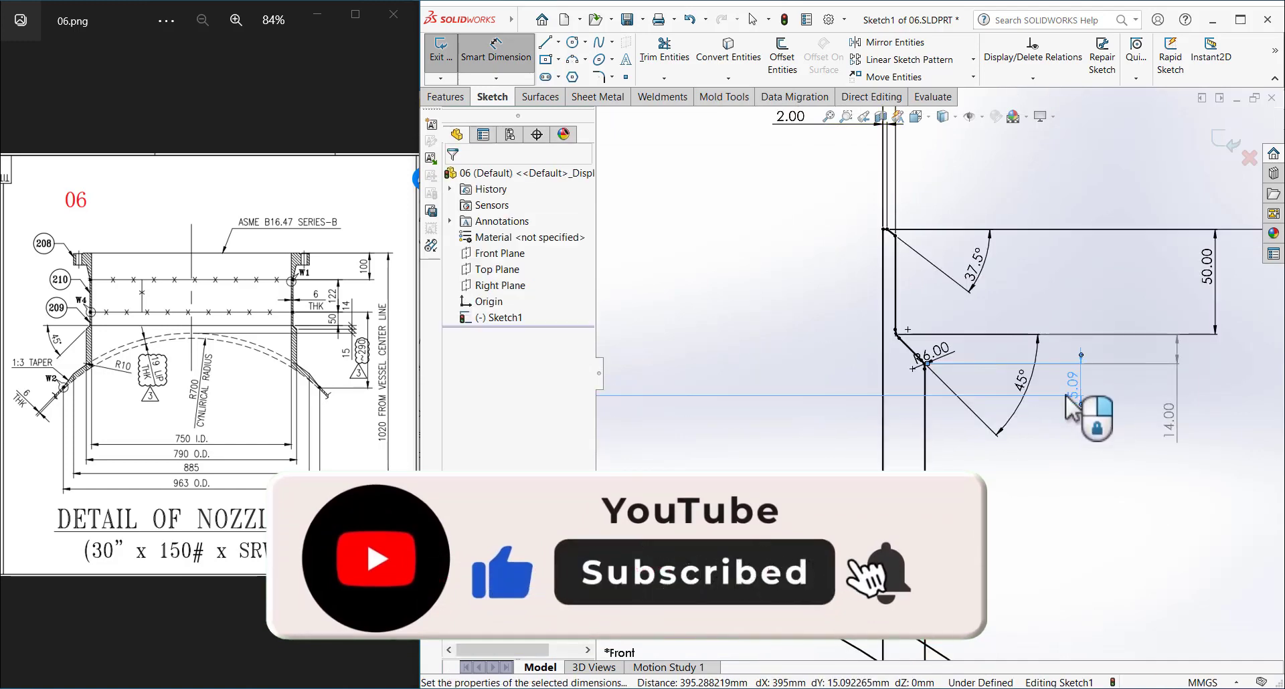
click(1066, 396)
right_click(1064, 407)
click(1097, 480)
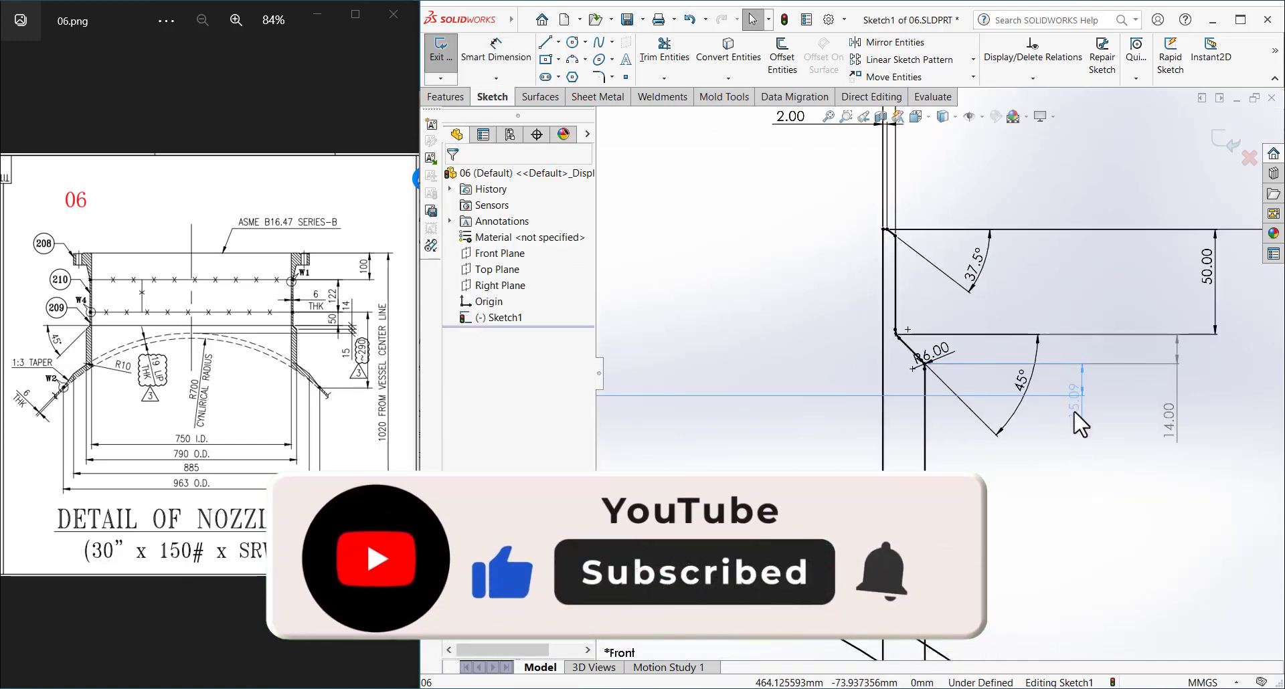
click(1080, 422)
scroll(1067, 445, up, 3)
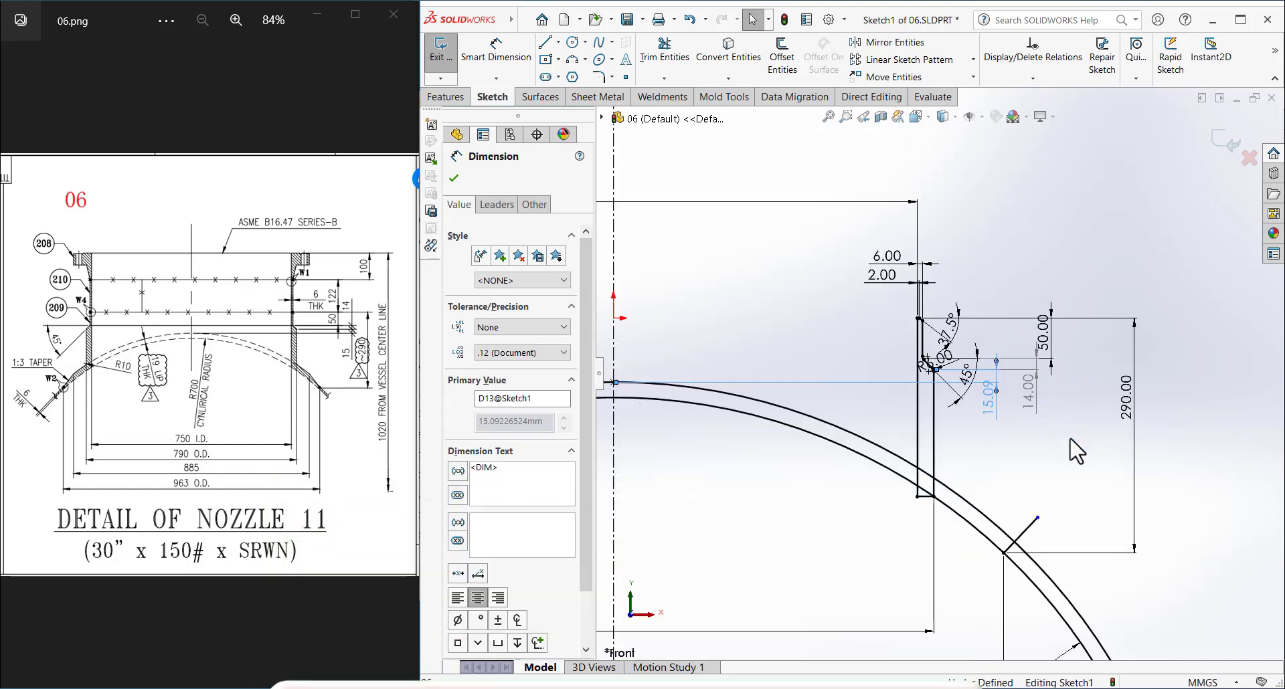
click(1015, 457)
- Revolve the Sketch1 nozzle profile a full 360° as a solid ring, with Thin Feature off
click(445, 97)
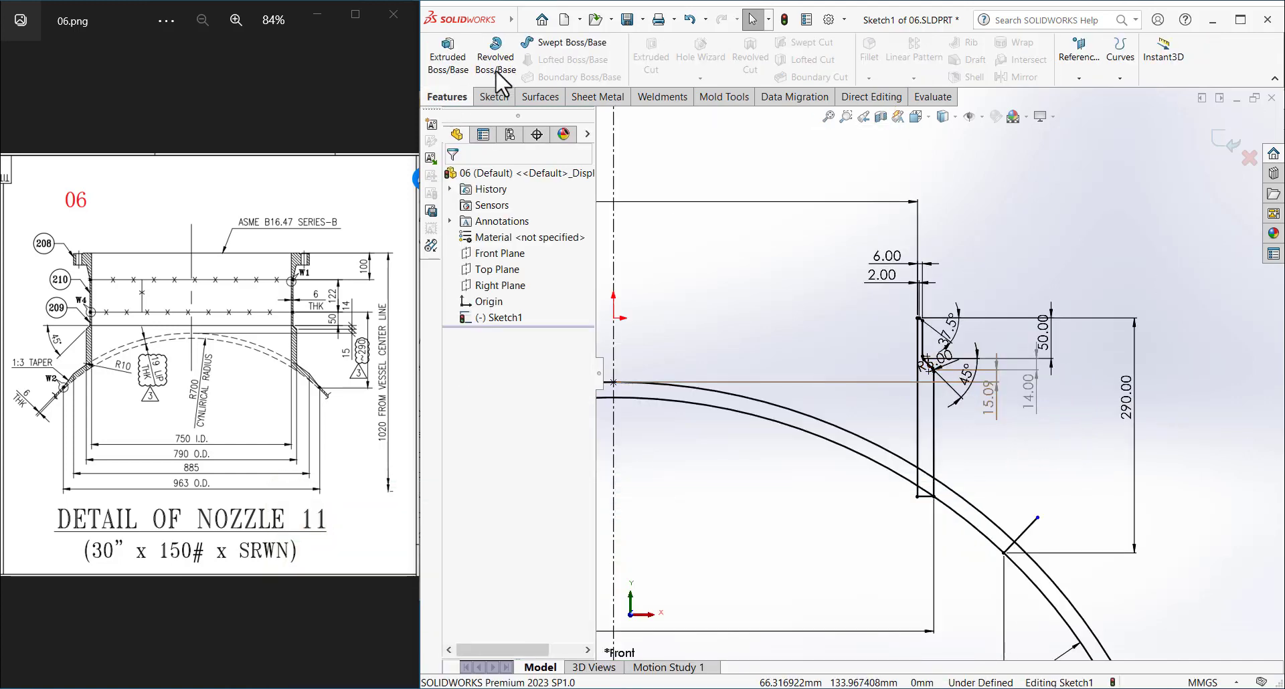
click(495, 63)
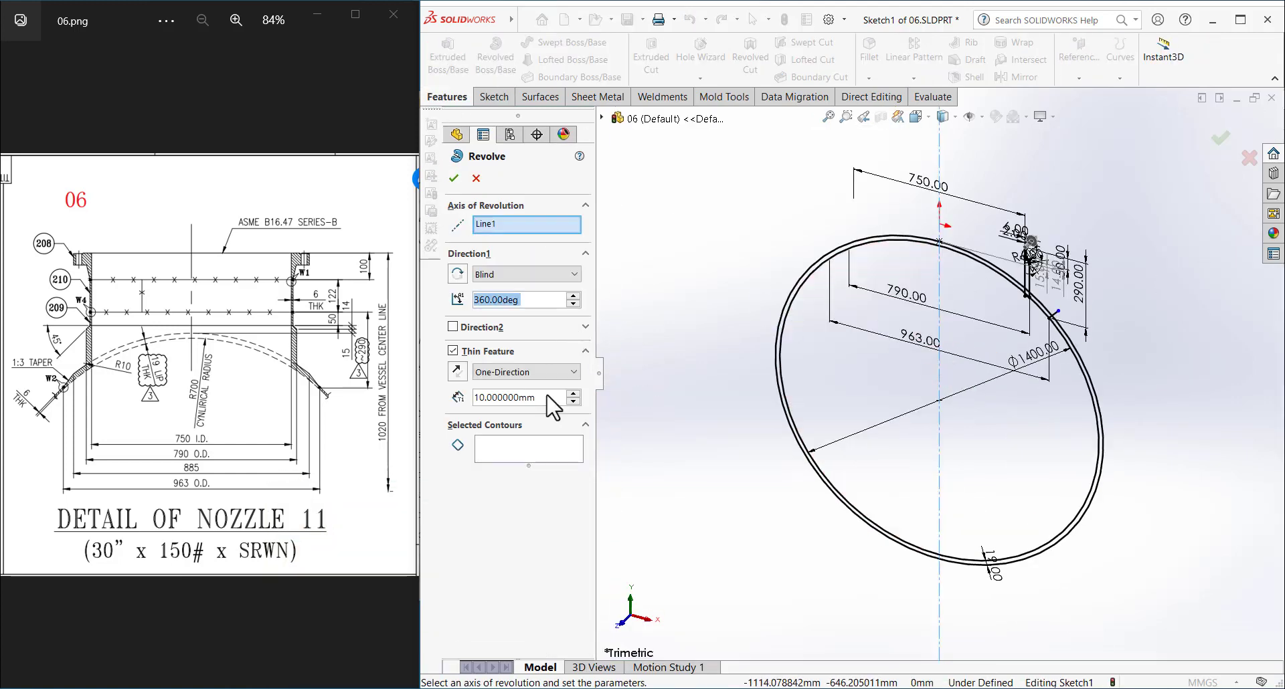
click(454, 351)
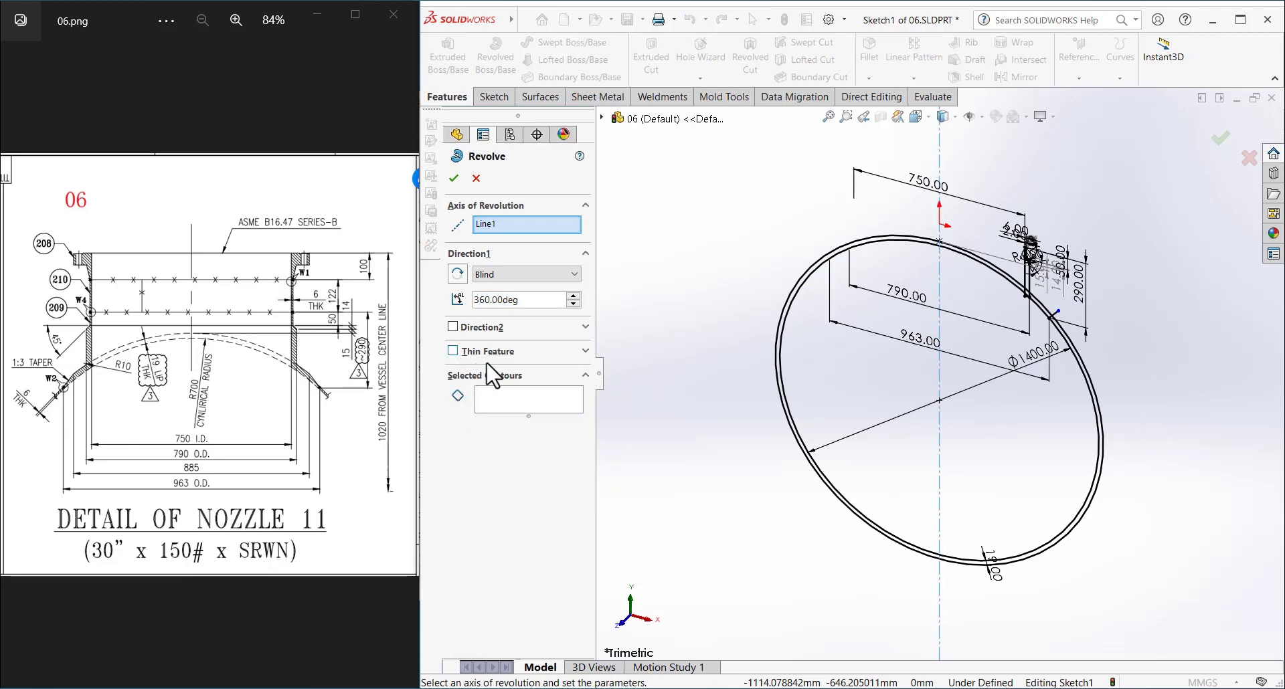
click(535, 402)
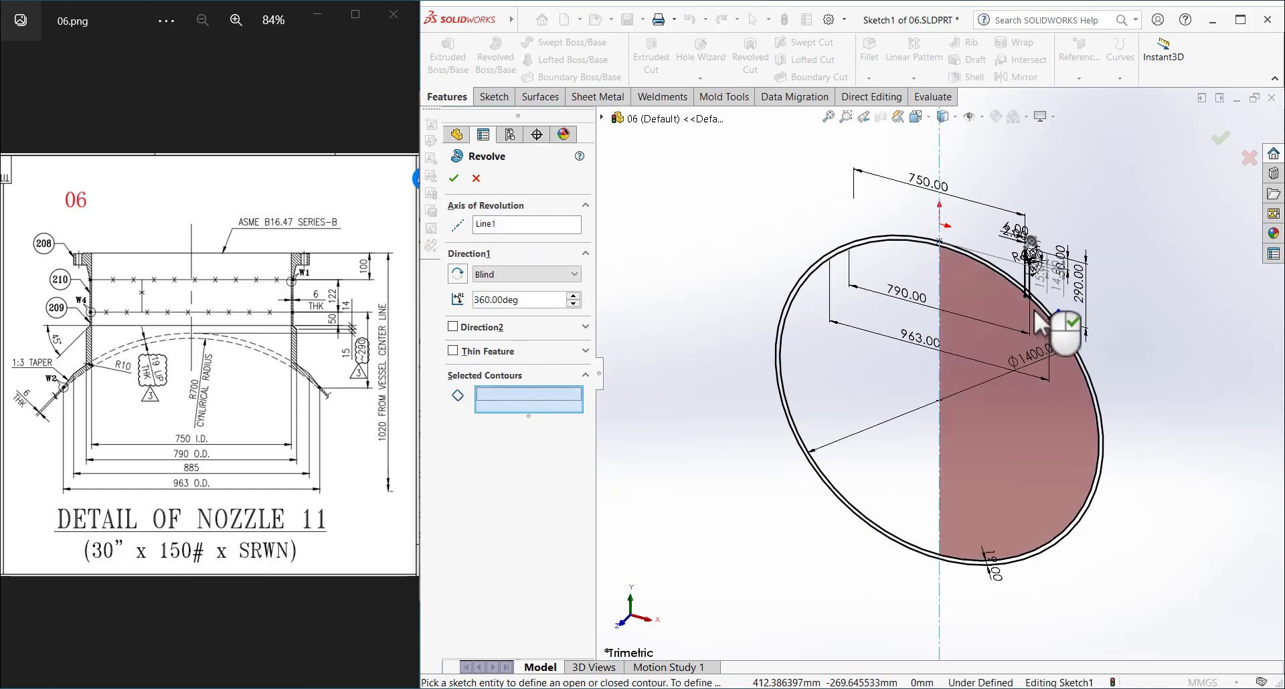
scroll(1007, 280, down, 3)
click(972, 250)
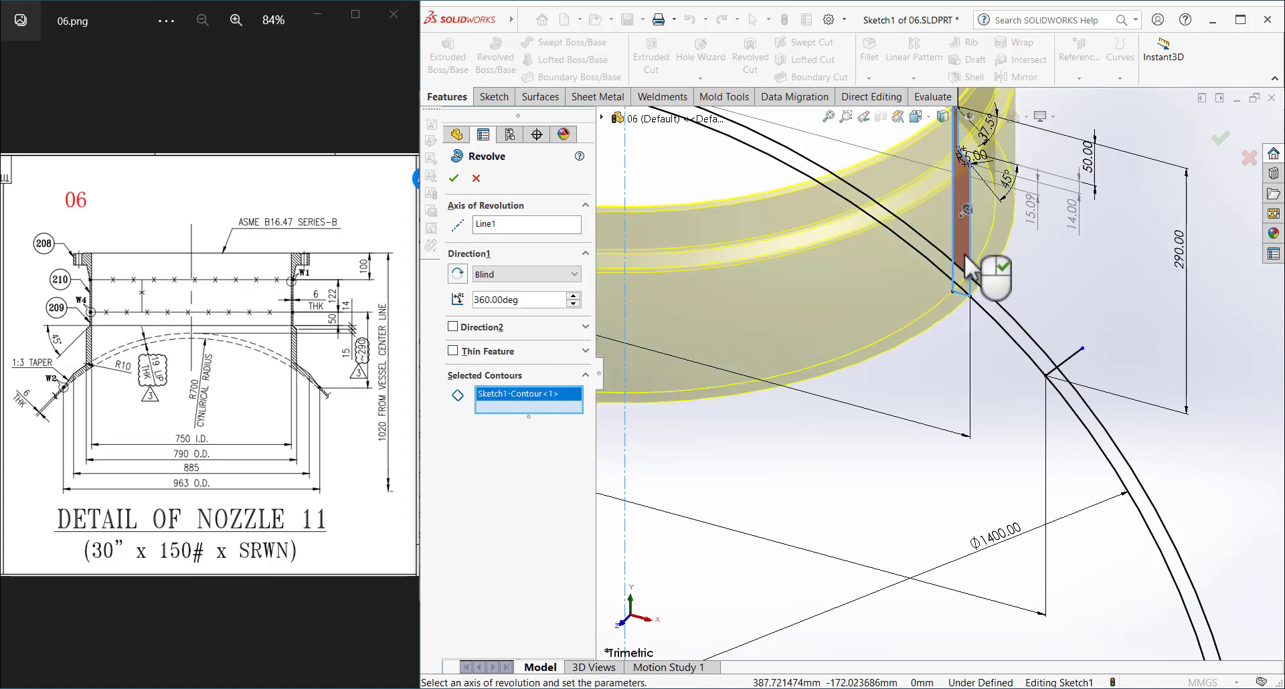
scroll(930, 355, up, 3)
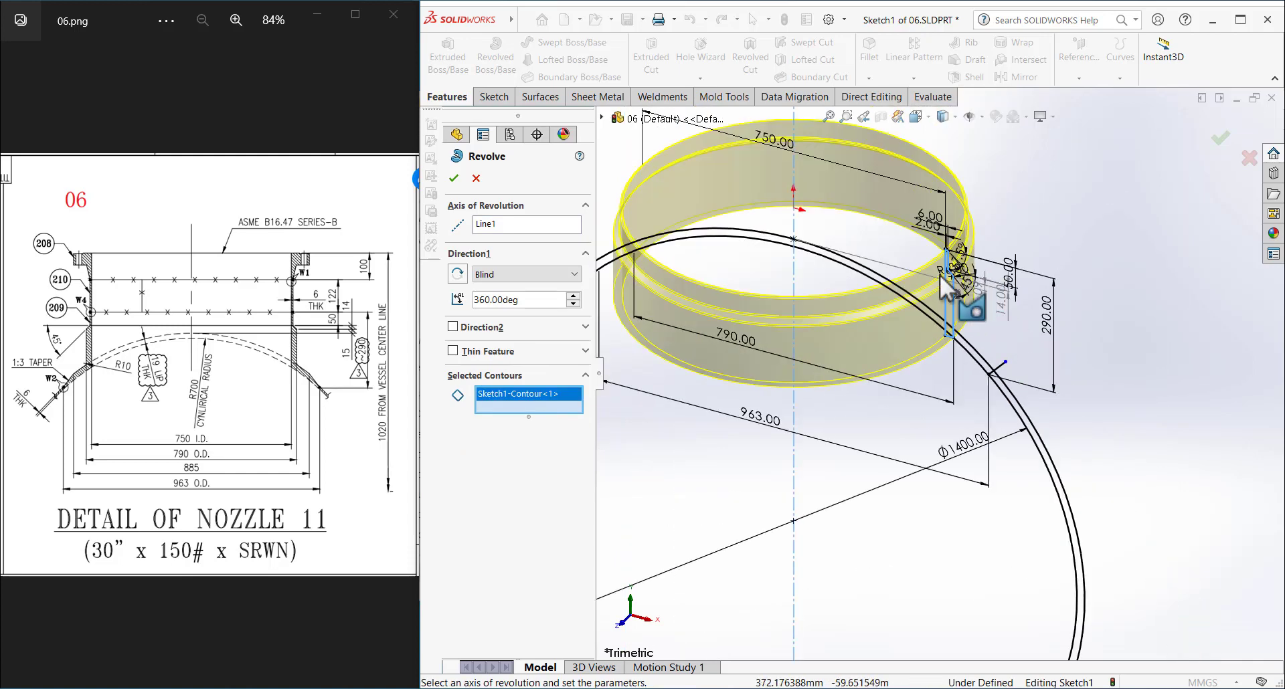
click(454, 178)
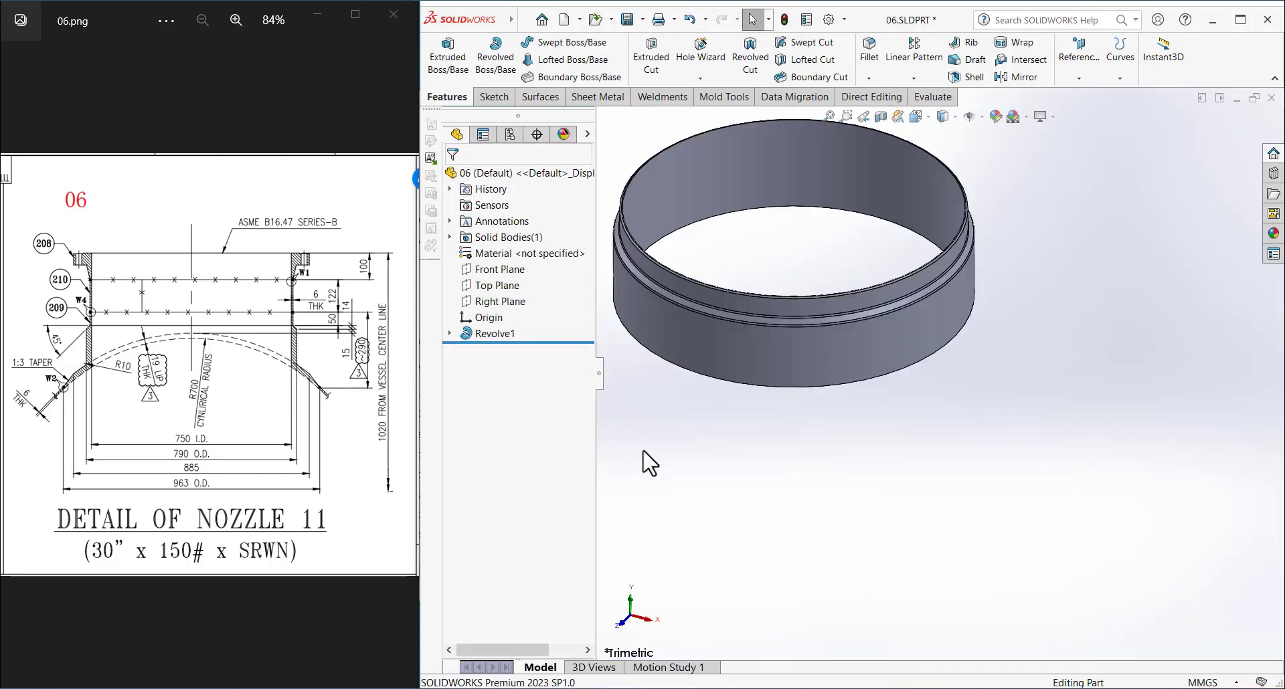
key(z)
click(450, 334)
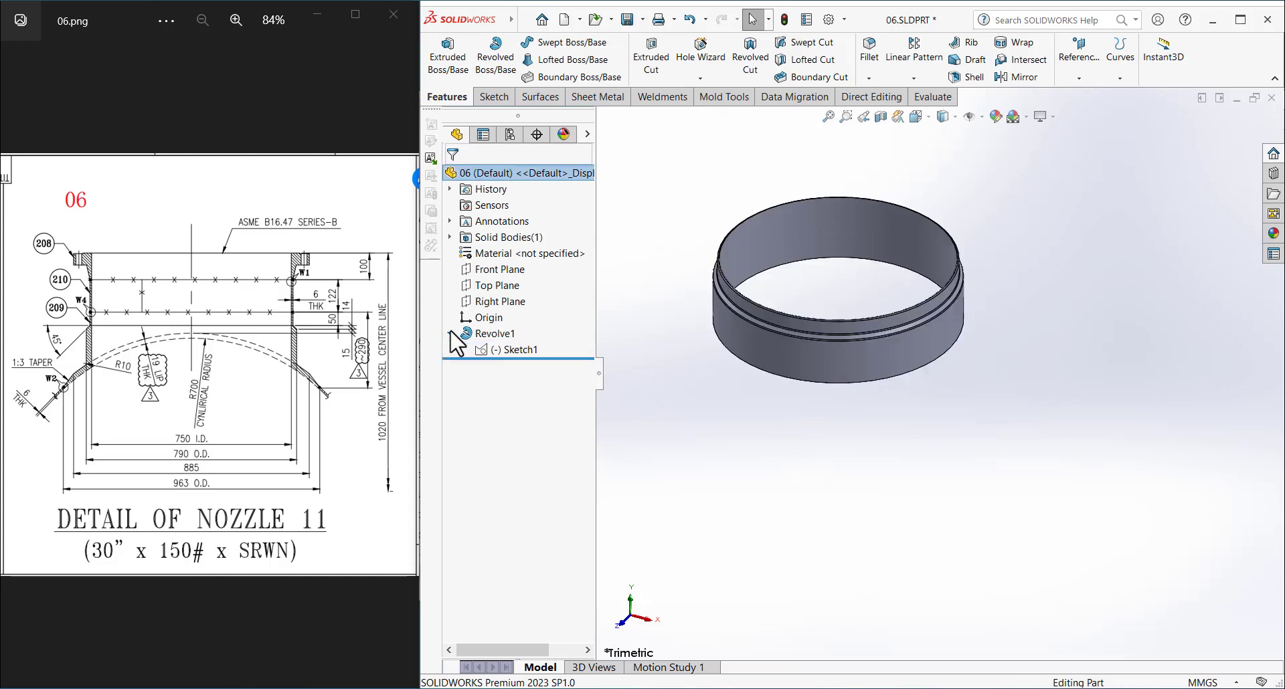
- In Sketch1, add a short line on the circle's left side and trim away the stray slanted line
click(512, 349)
click(516, 311)
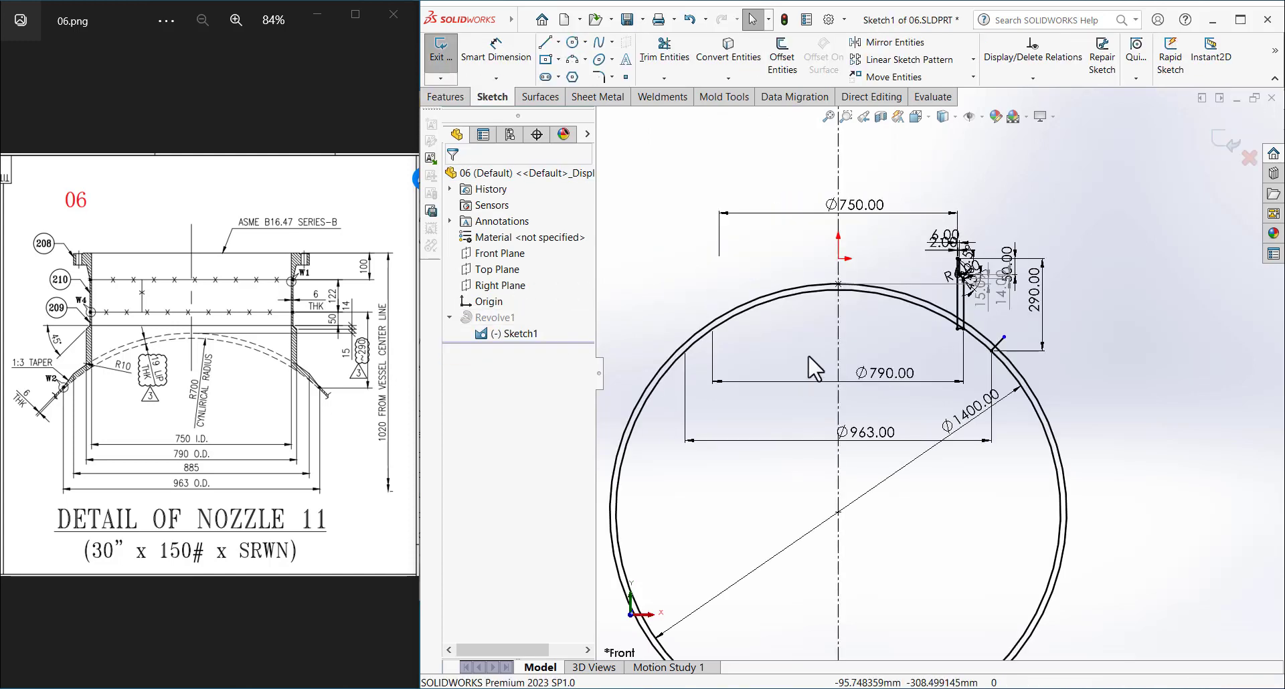
click(545, 43)
scroll(769, 459, down, 1)
scroll(818, 455, down, 1)
scroll(822, 435, down, 1)
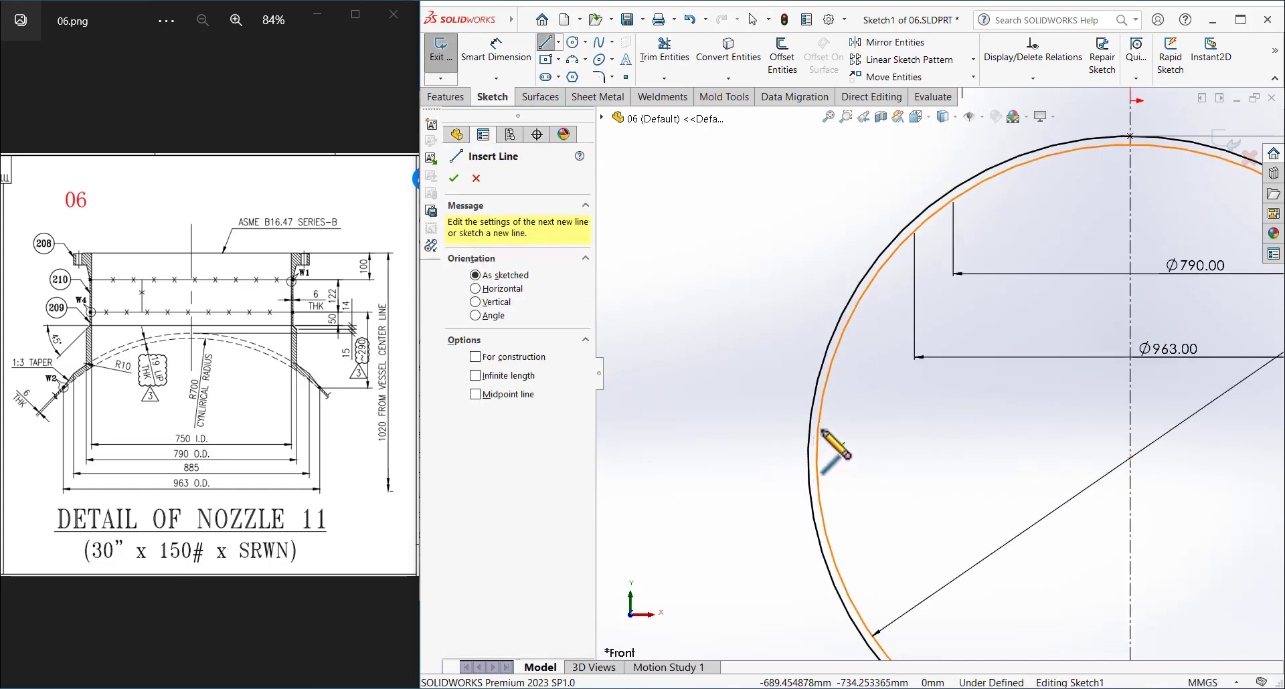
click(817, 457)
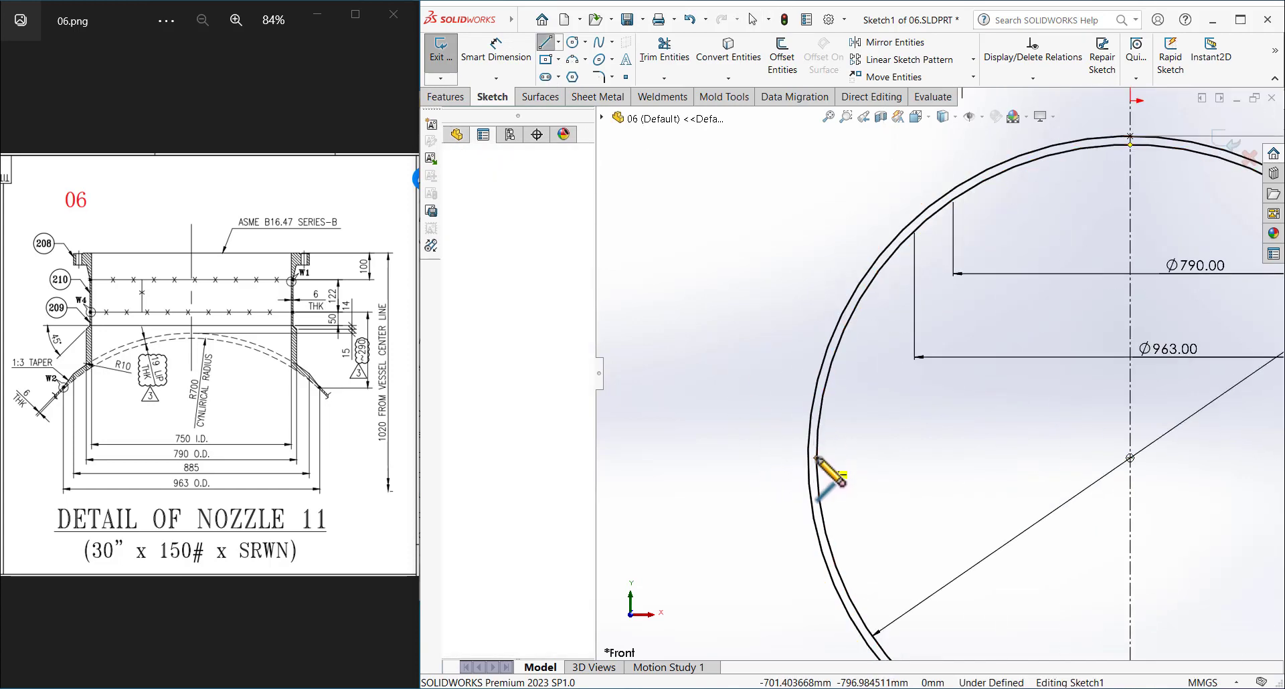
click(780, 457)
click(773, 405)
key(Escape)
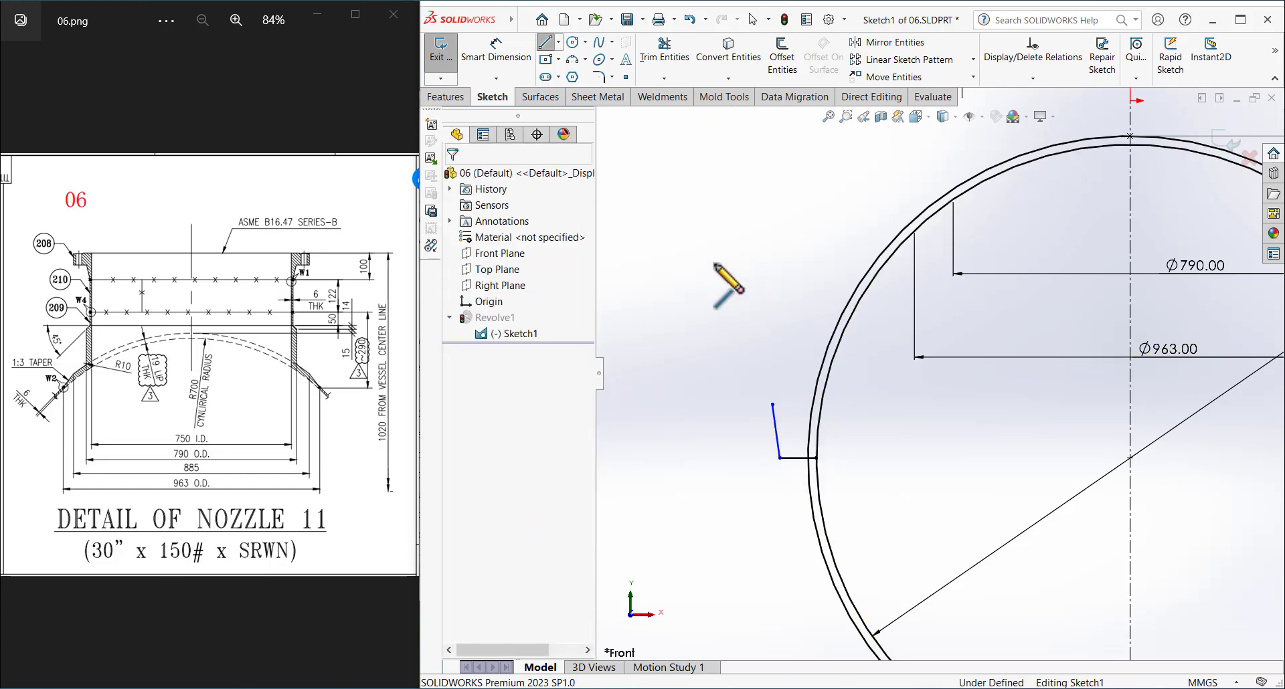
click(664, 50)
mouse_move(793, 405)
mouse_down()
mouse_move(758, 445)
mouse_move(861, 523)
mouse_up()
key(Escape)
key(f)
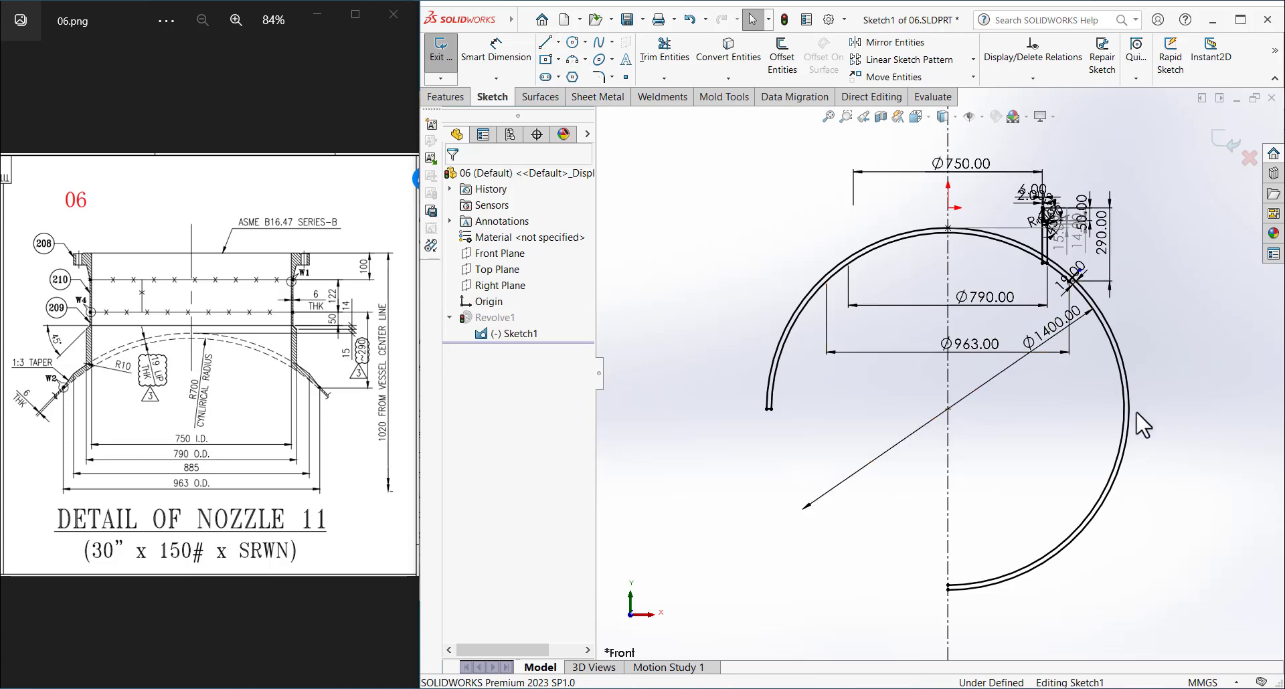
scroll(1142, 421, down, 5)
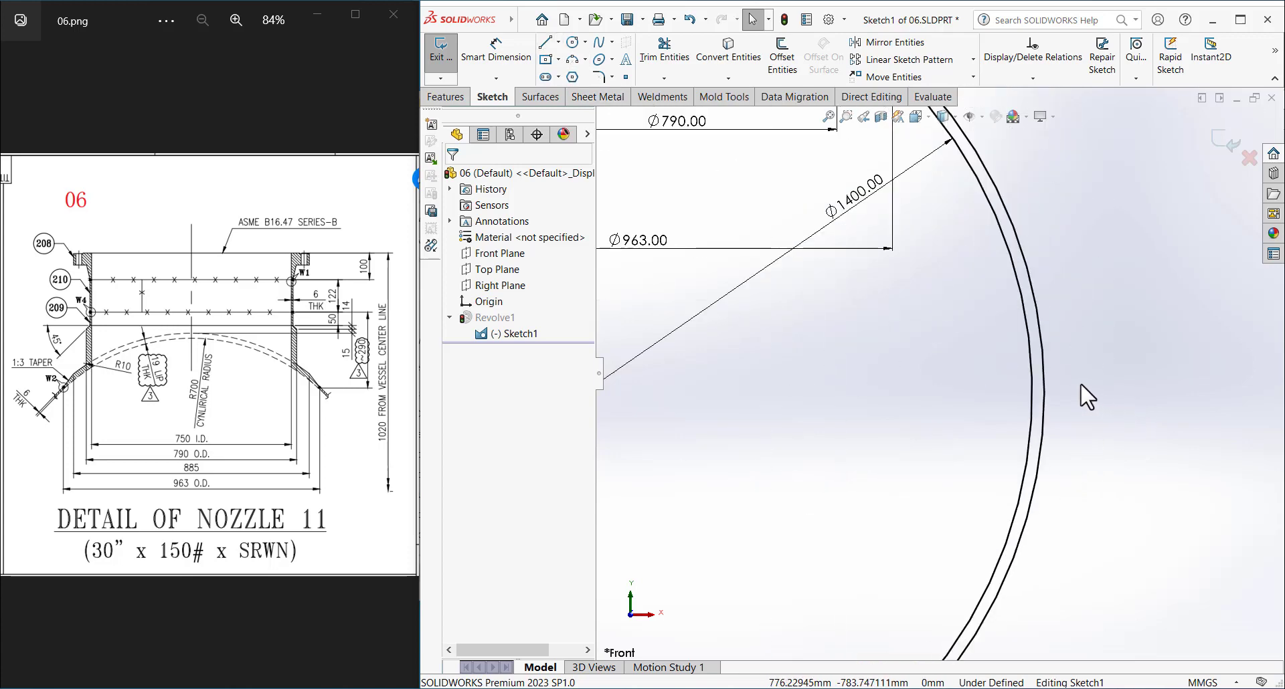
- Add a short line on the circle's right side, trim the lower arc, and exit to rebuild Revolve1
click(545, 43)
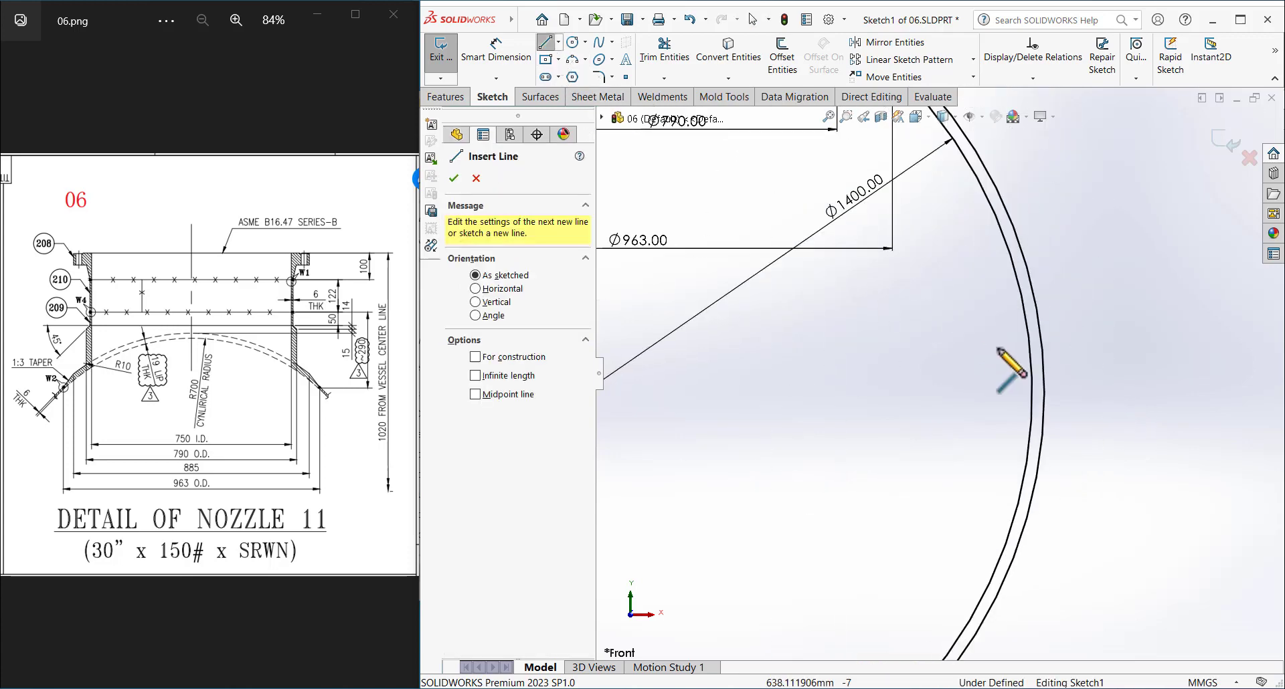
click(1032, 394)
double_click(1064, 392)
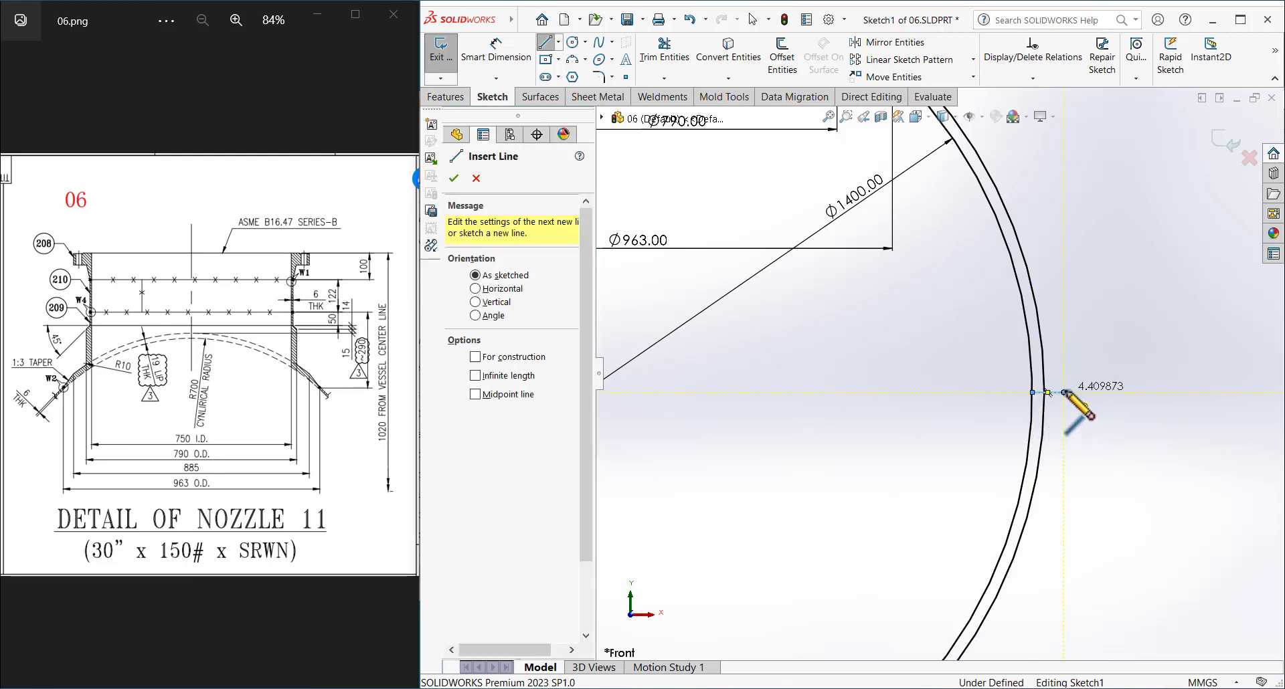
key(Escape)
click(665, 50)
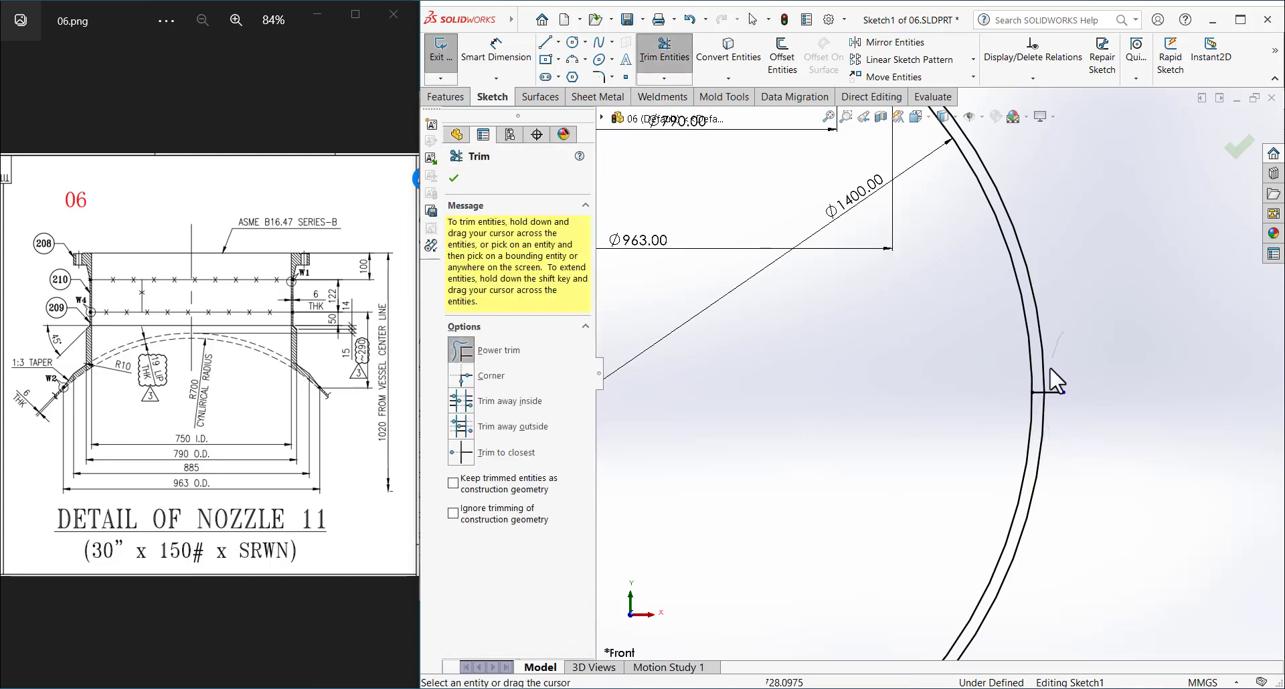
drag(1049, 367, 1004, 468)
scroll(924, 439, up, 5)
key(Escape)
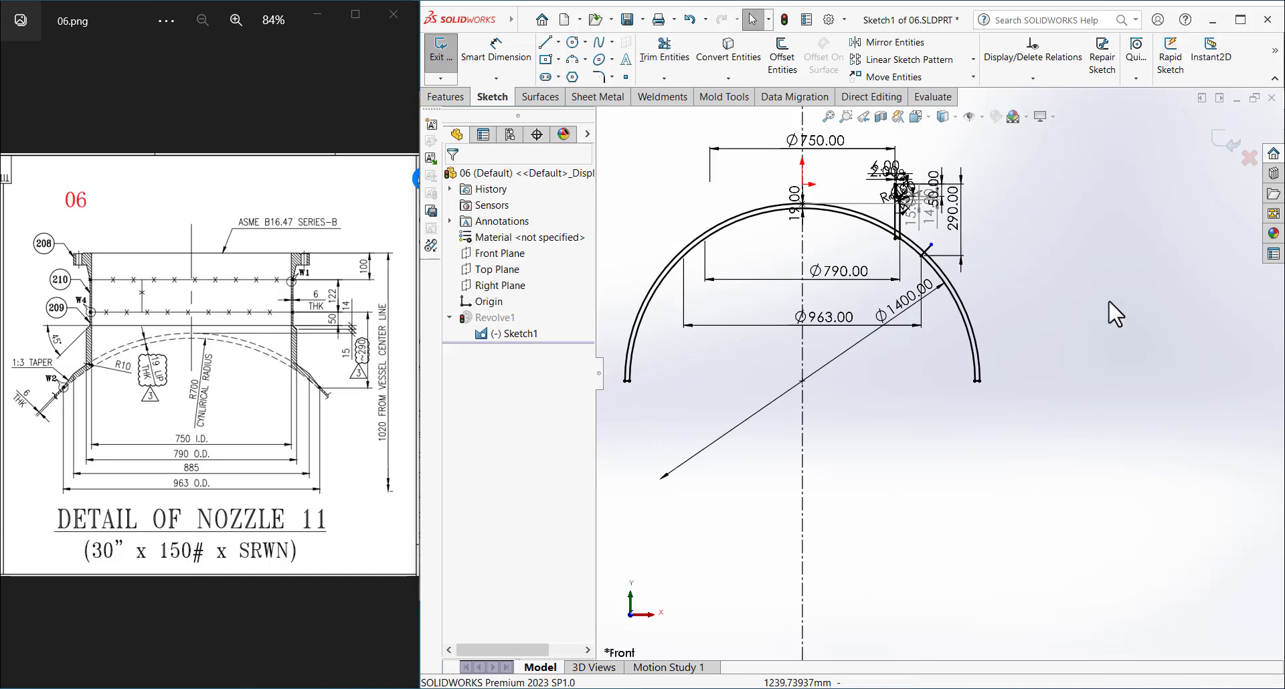
click(1221, 146)
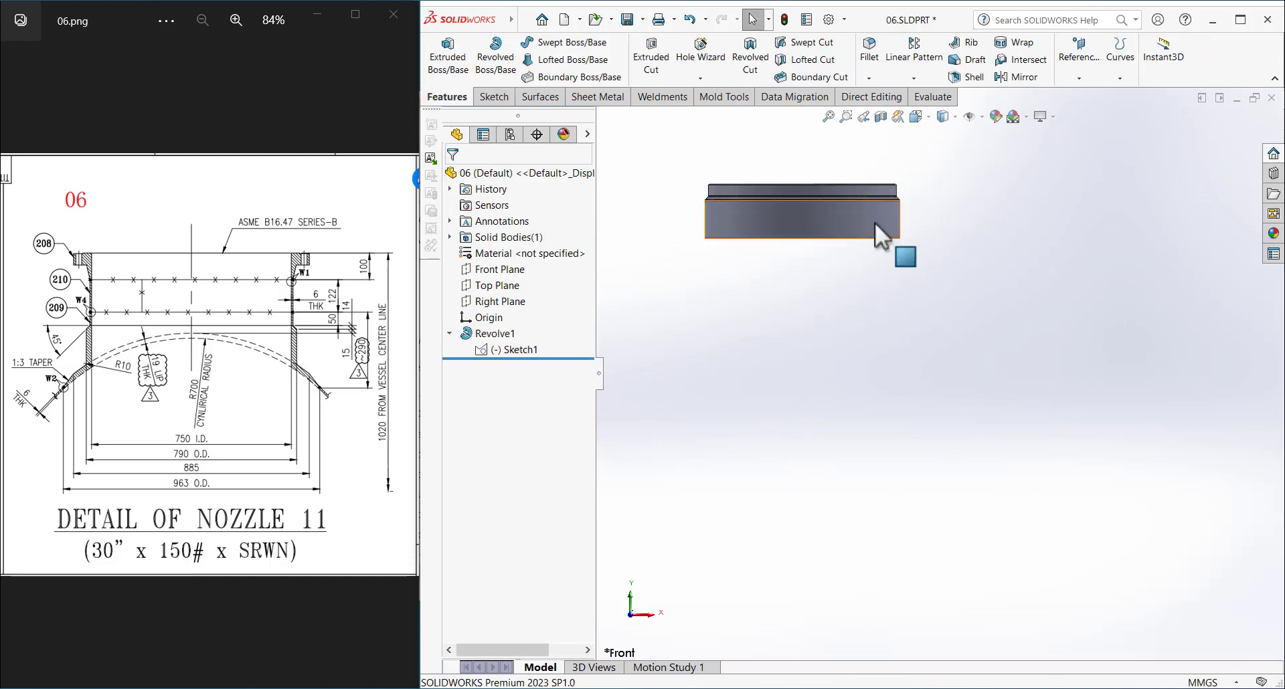
- Extrude Sketch1's arc 1500 mm Mid Plane as a separate curved shell body
click(512, 349)
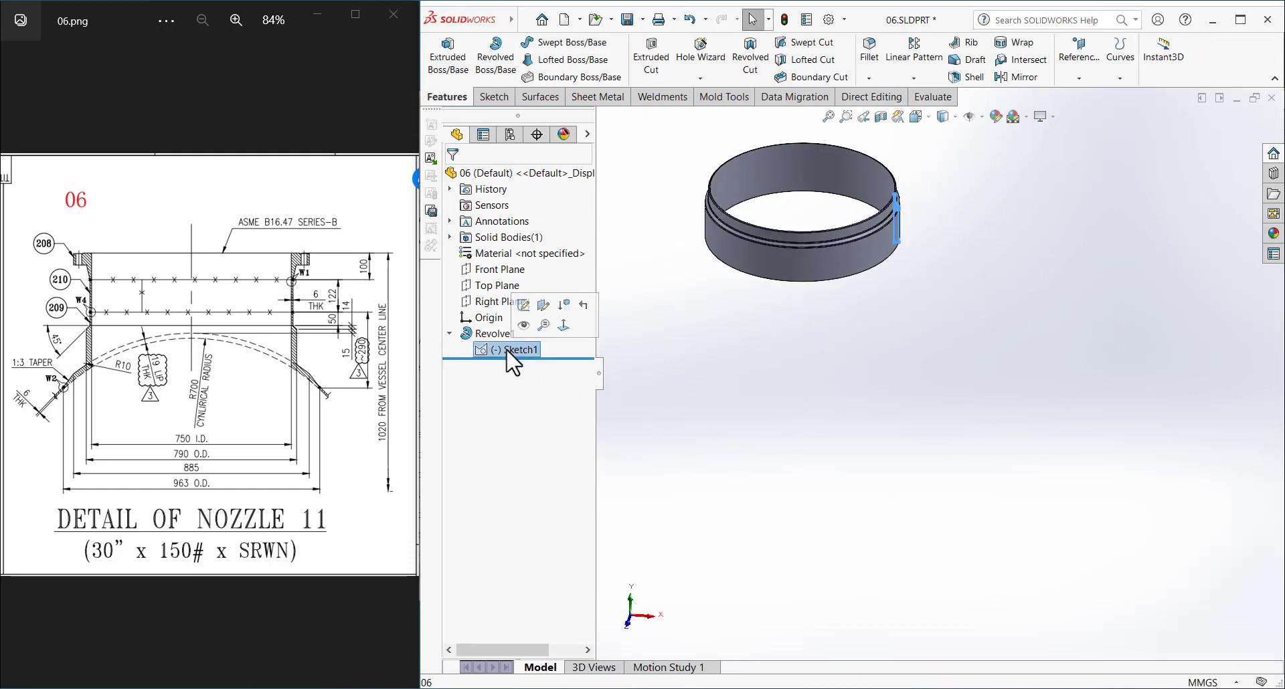
click(446, 63)
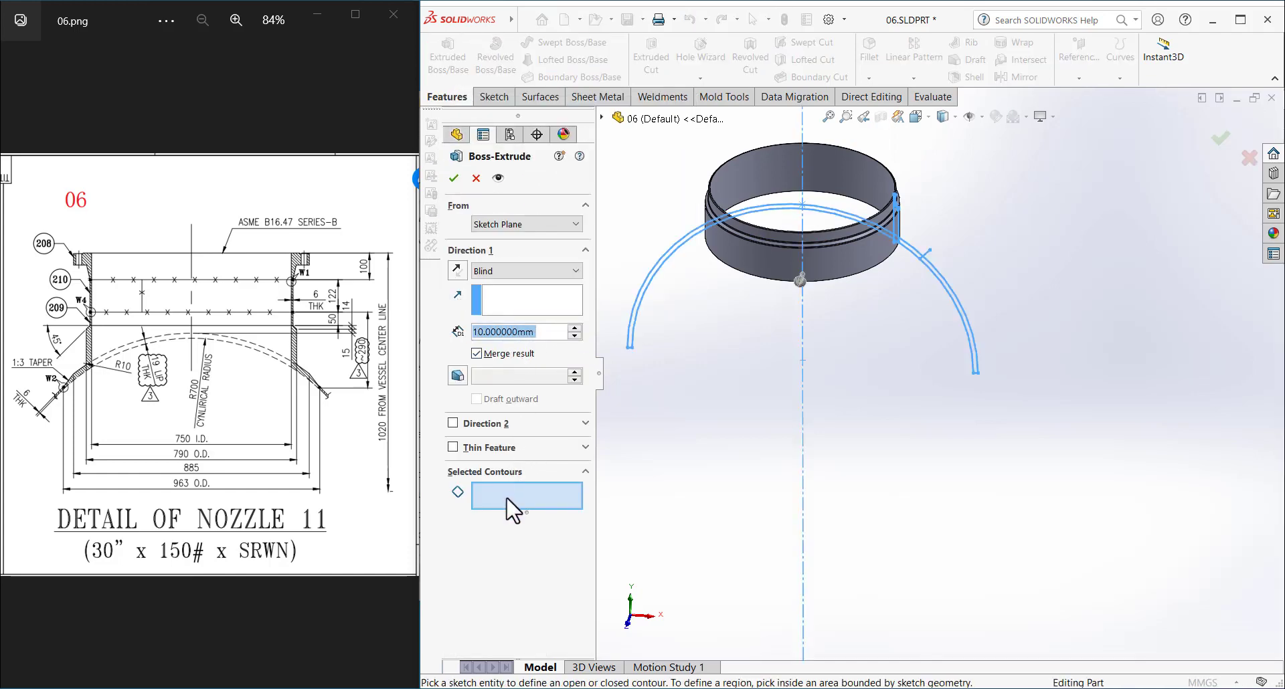
click(507, 498)
click(673, 252)
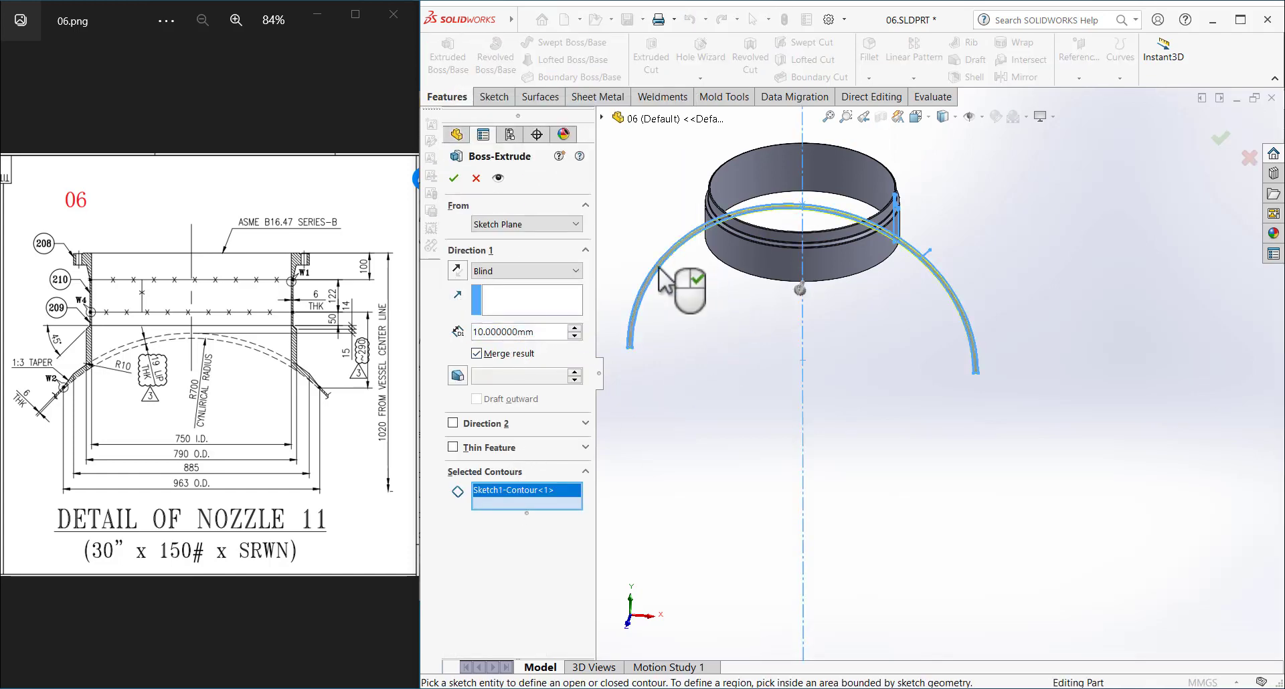
click(513, 269)
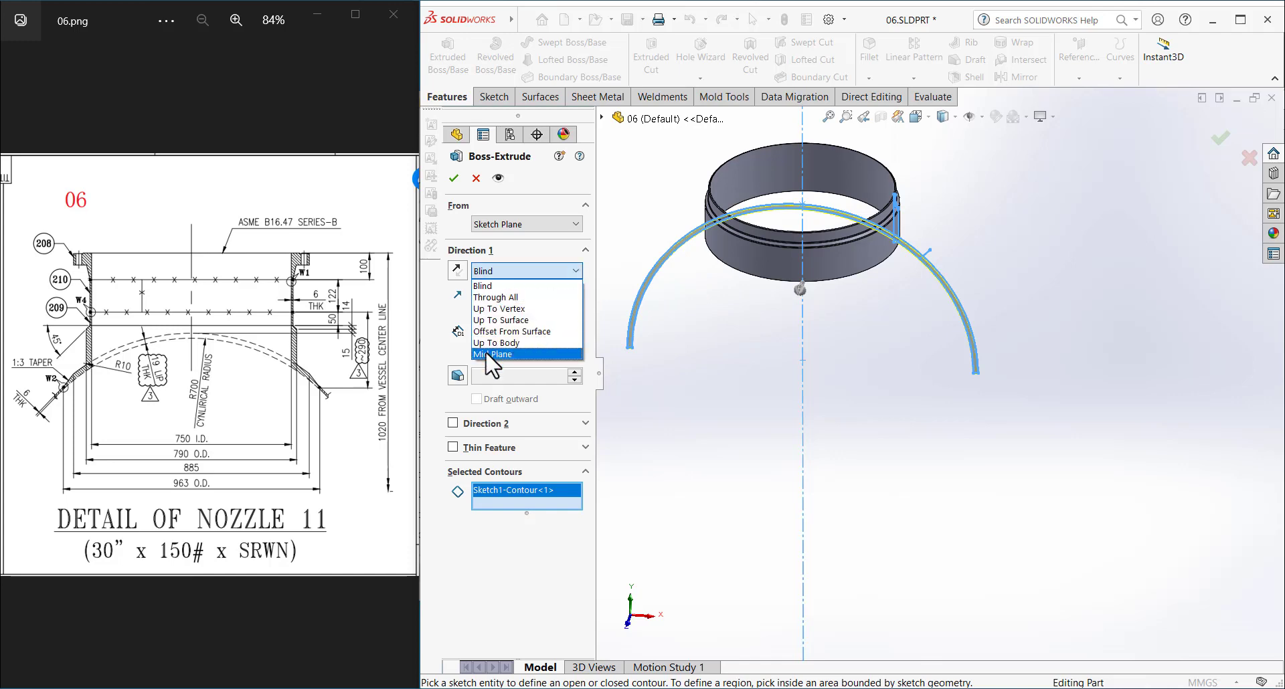
click(508, 352)
text(1500)
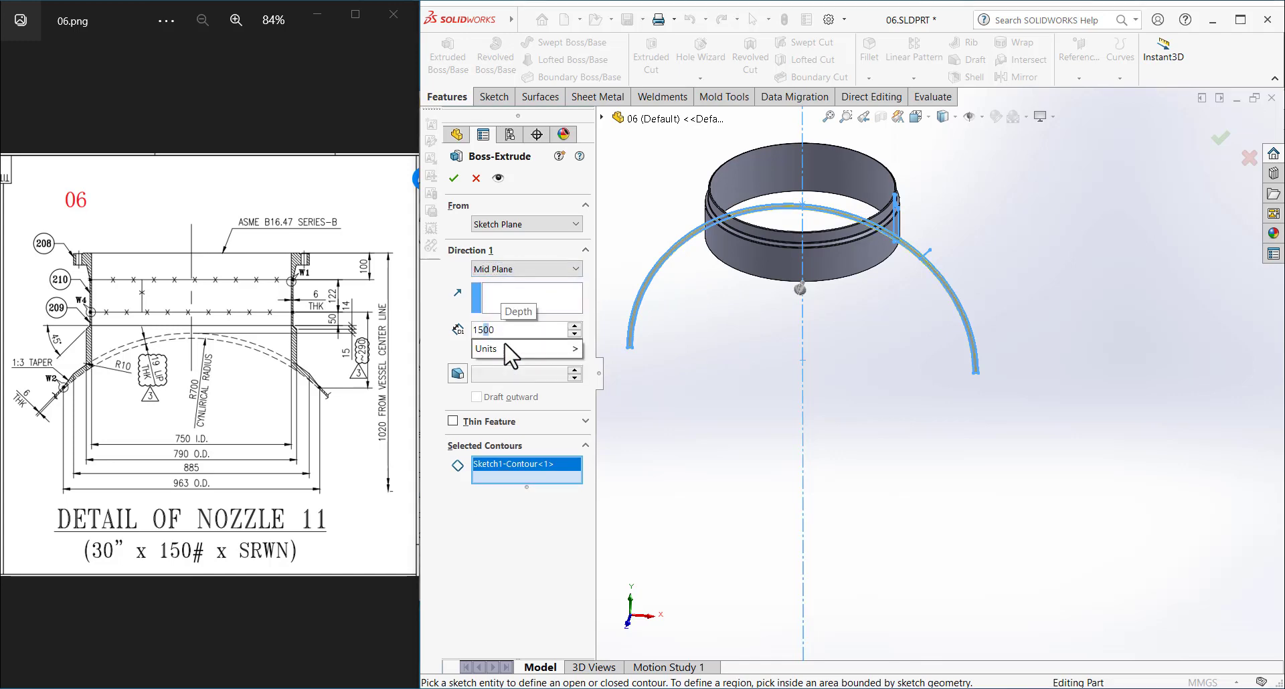
key(Return)
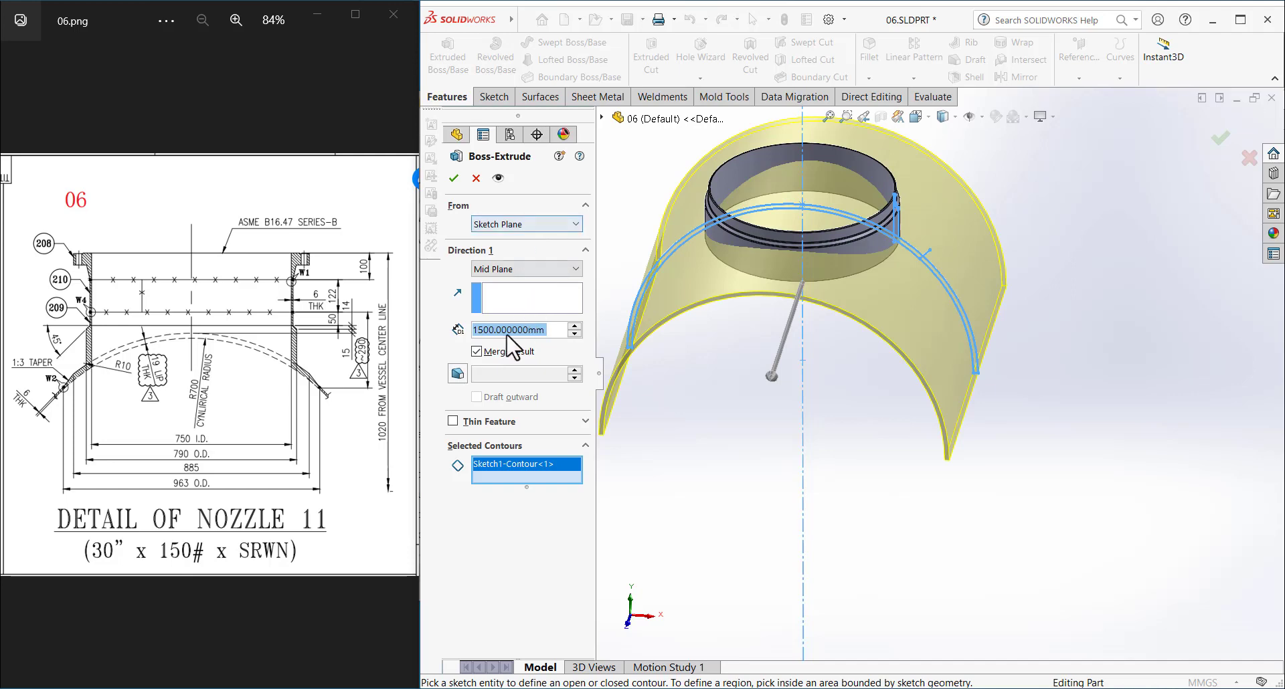
click(455, 178)
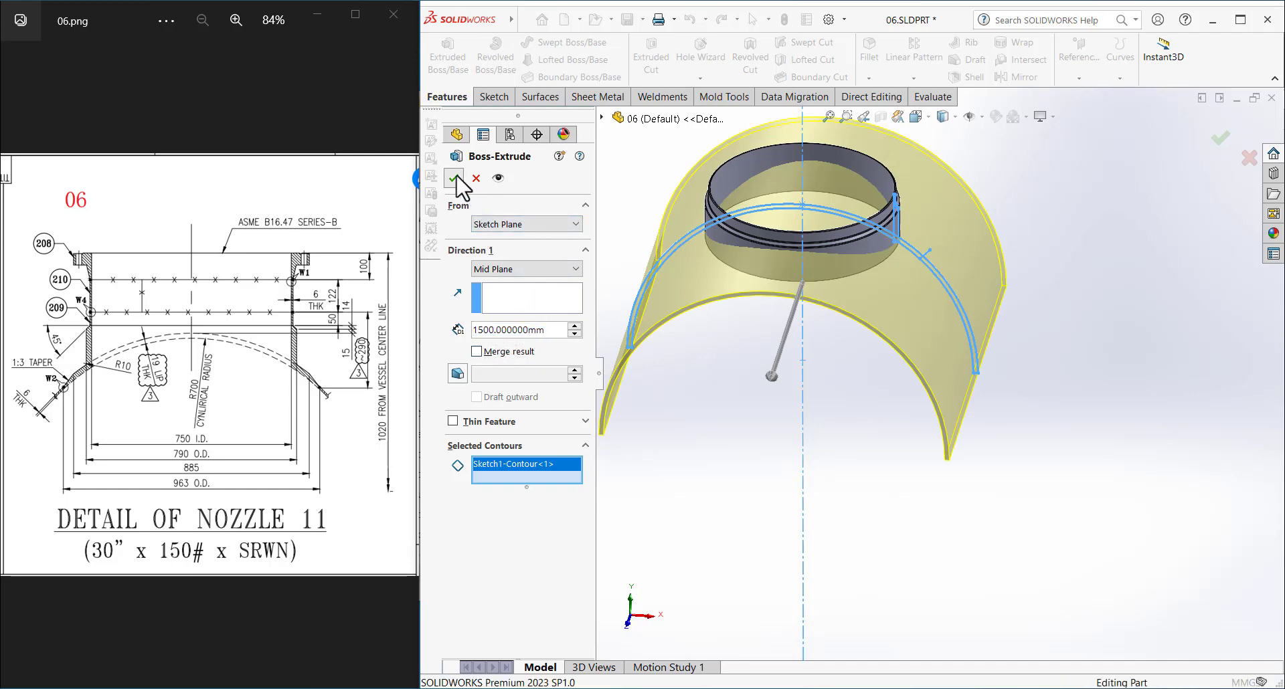
- Inspect the new shell body and start a sketch on the pad face
mouse_move(780, 419)
middle_down()
mouse_move(860, 339)
mouse_move(857, 397)
middle_up()
click(832, 350)
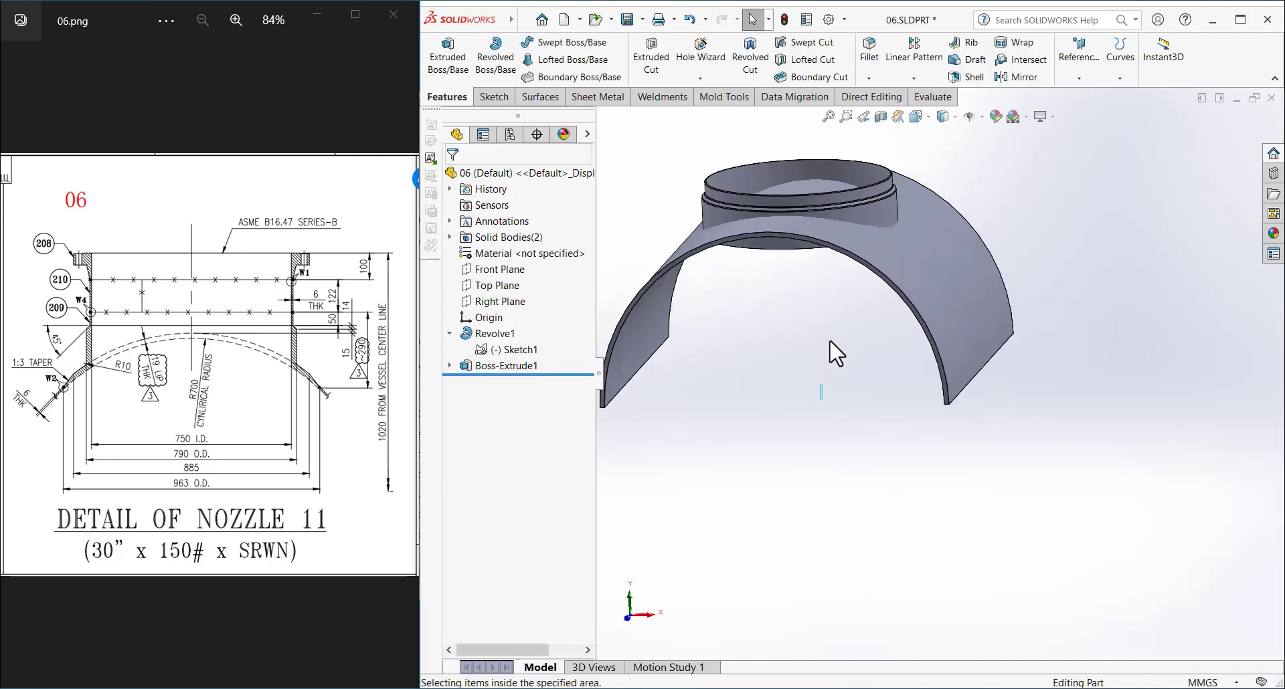
scroll(836, 348, down, 3)
scroll(995, 344, down, 3)
scroll(915, 380, down, 3)
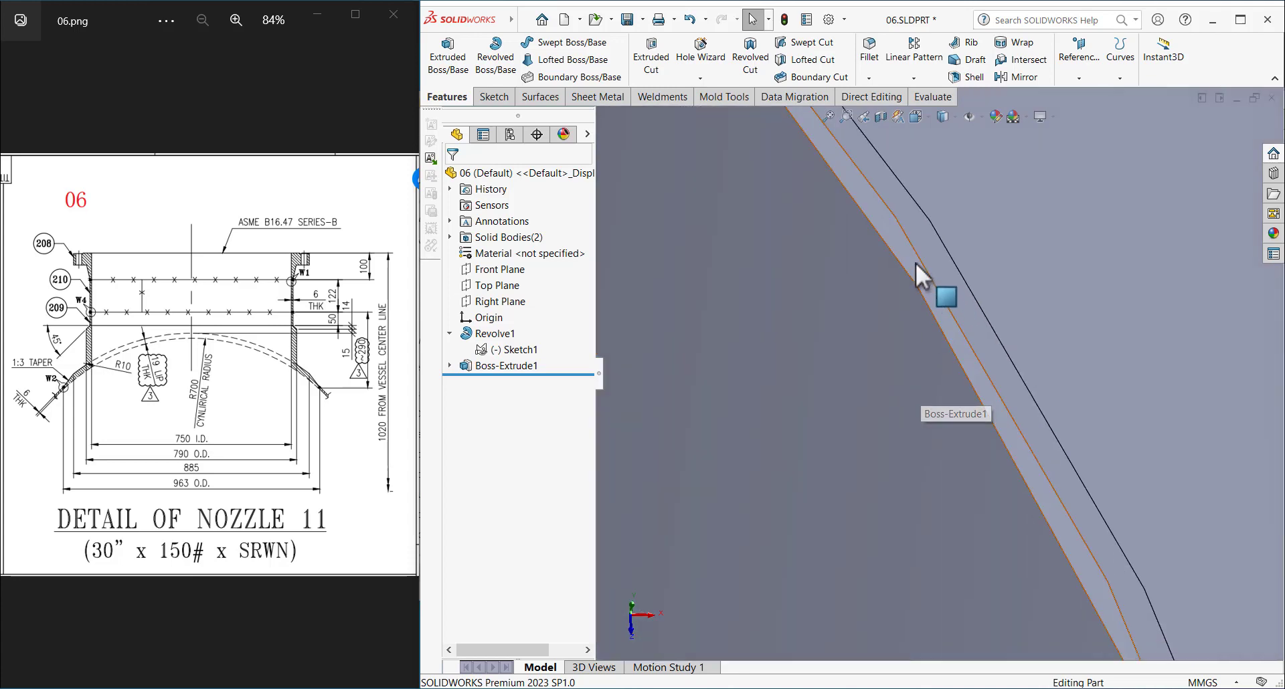
click(933, 244)
- Sketch a large circle centred on the origin on the top face
click(966, 212)
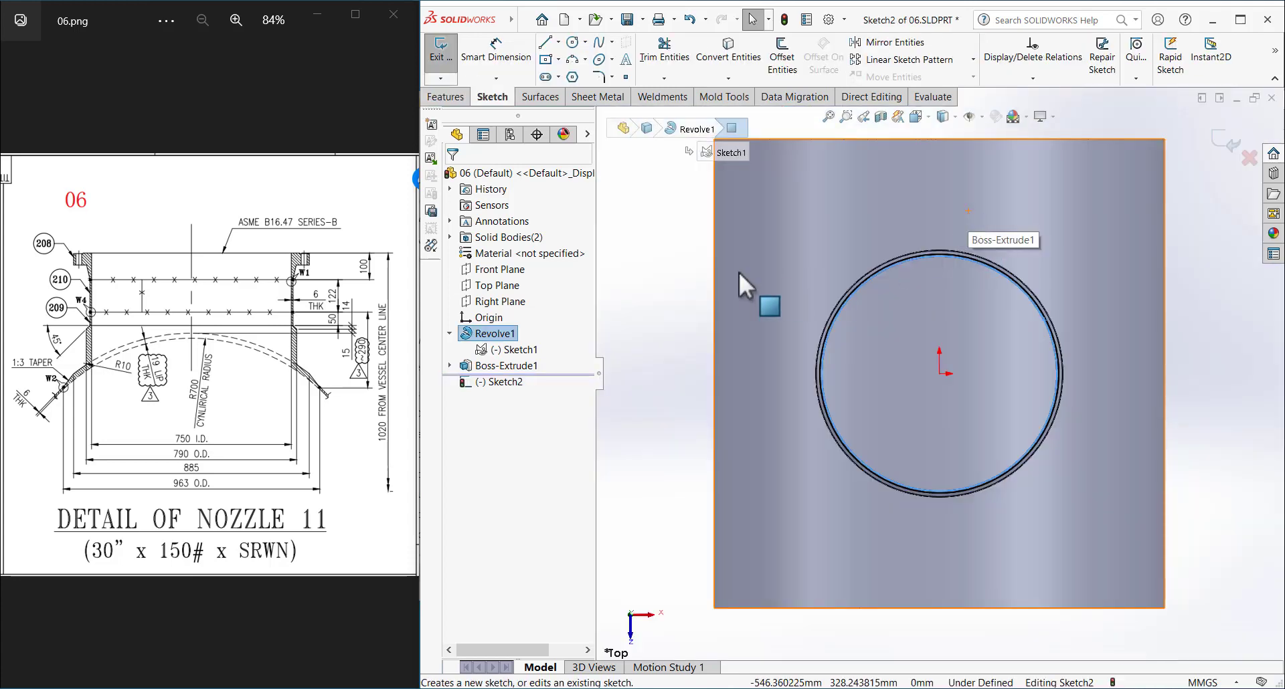
key(Escape)
click(572, 43)
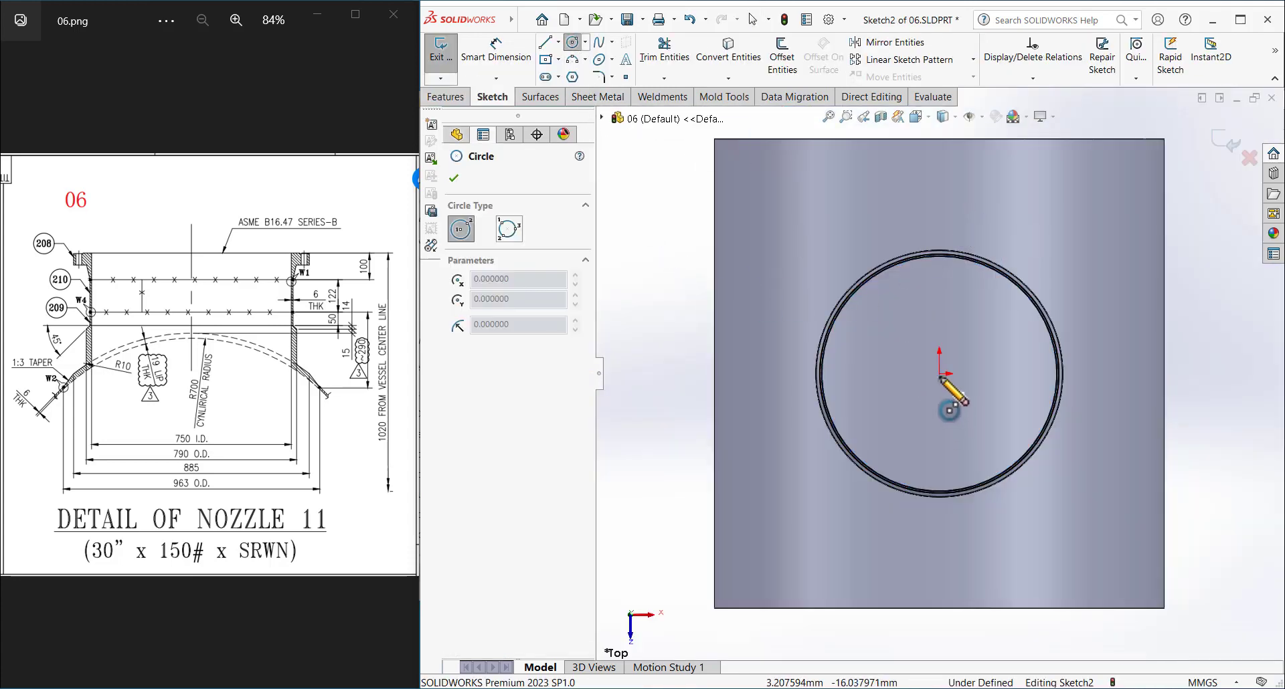
click(940, 374)
click(990, 551)
right_click(947, 355)
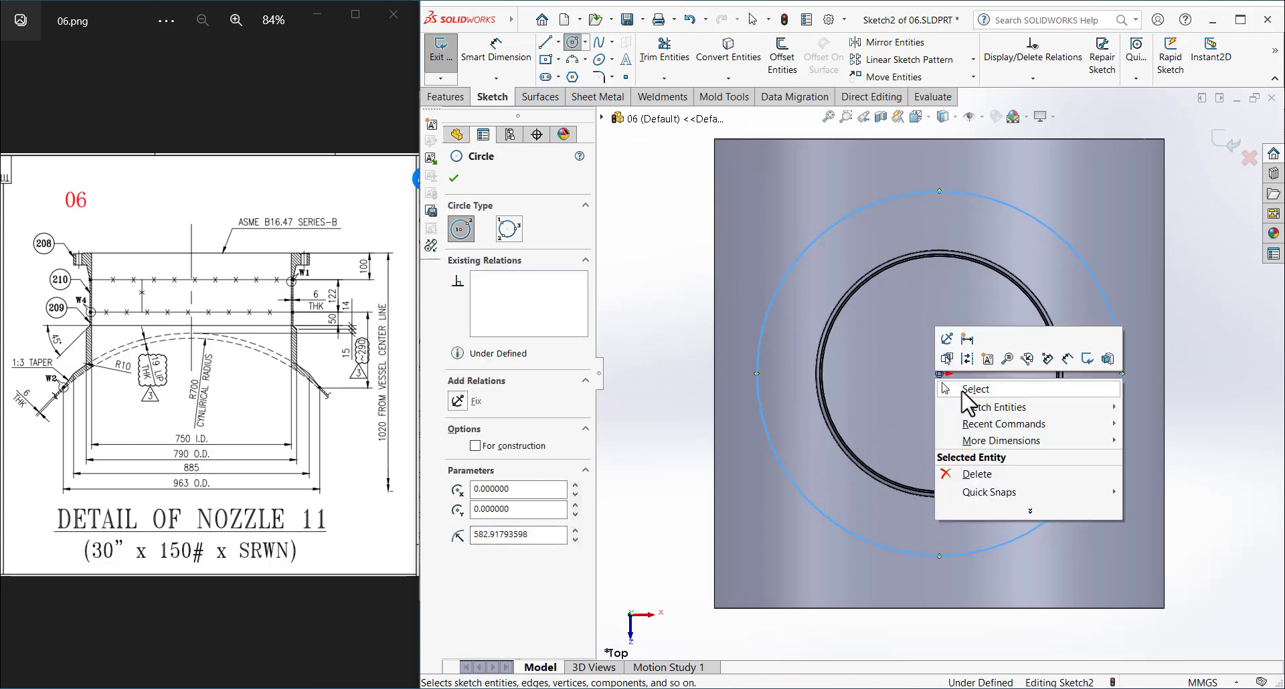
click(966, 406)
key(f)
click(531, 70)
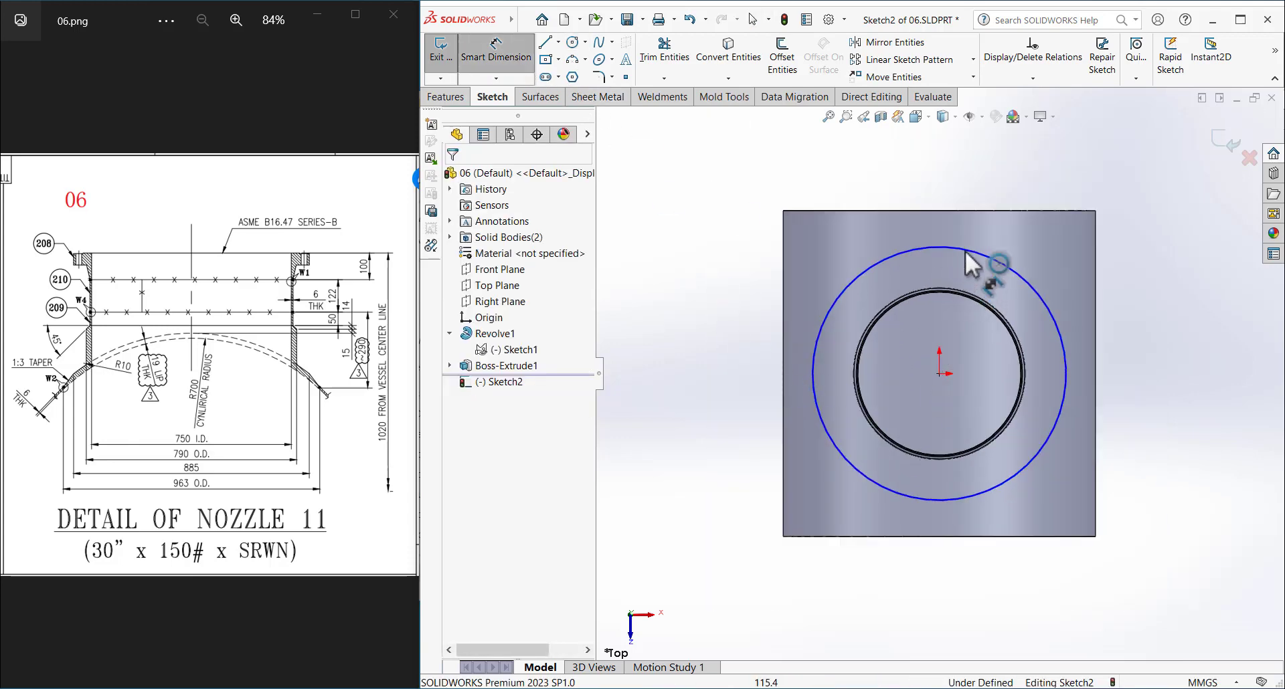
click(971, 251)
key(Escape)
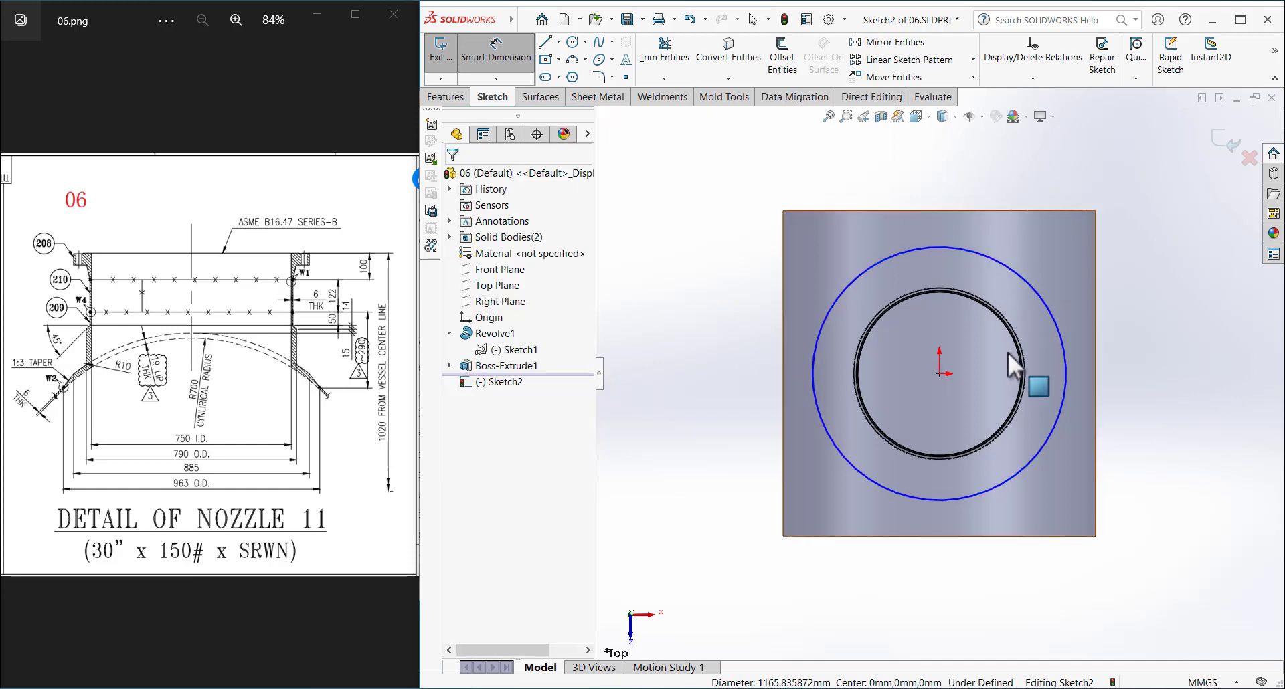
middle_drag(1008, 352, 895, 227)
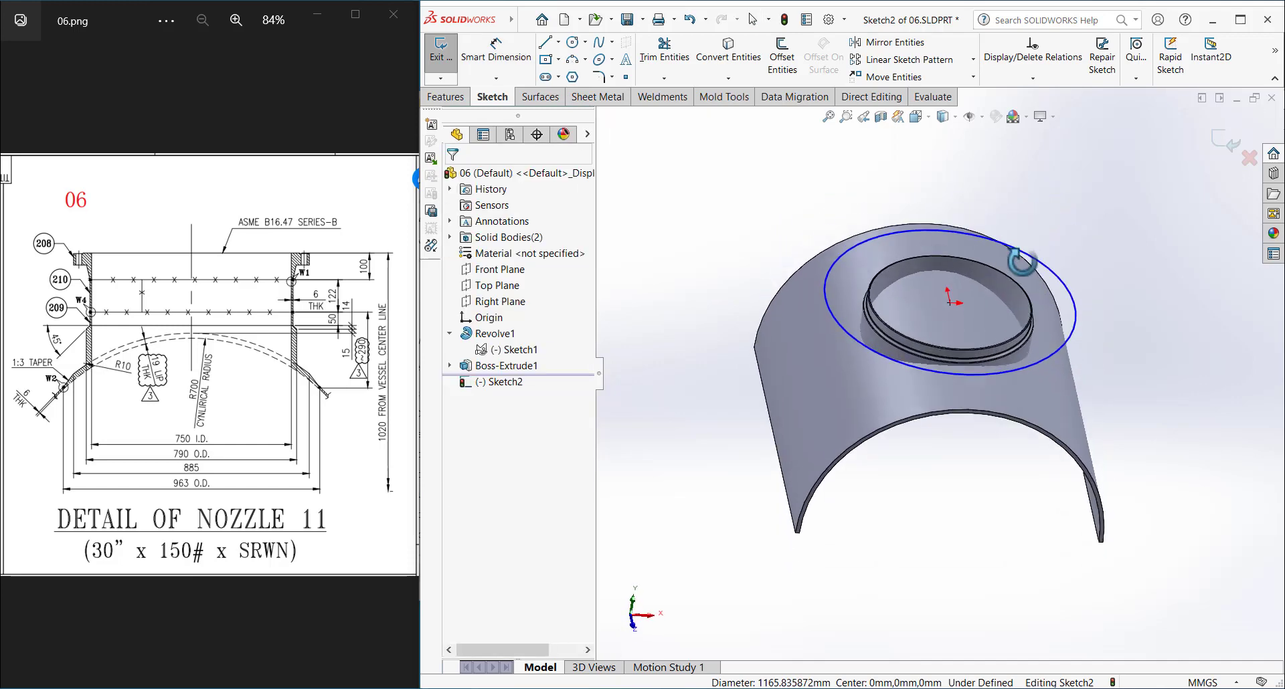
- Make the circle coincident with a Sketch1 rim point, then exit the sketch
click(506, 349)
click(512, 330)
middle_drag(619, 341, 713, 352)
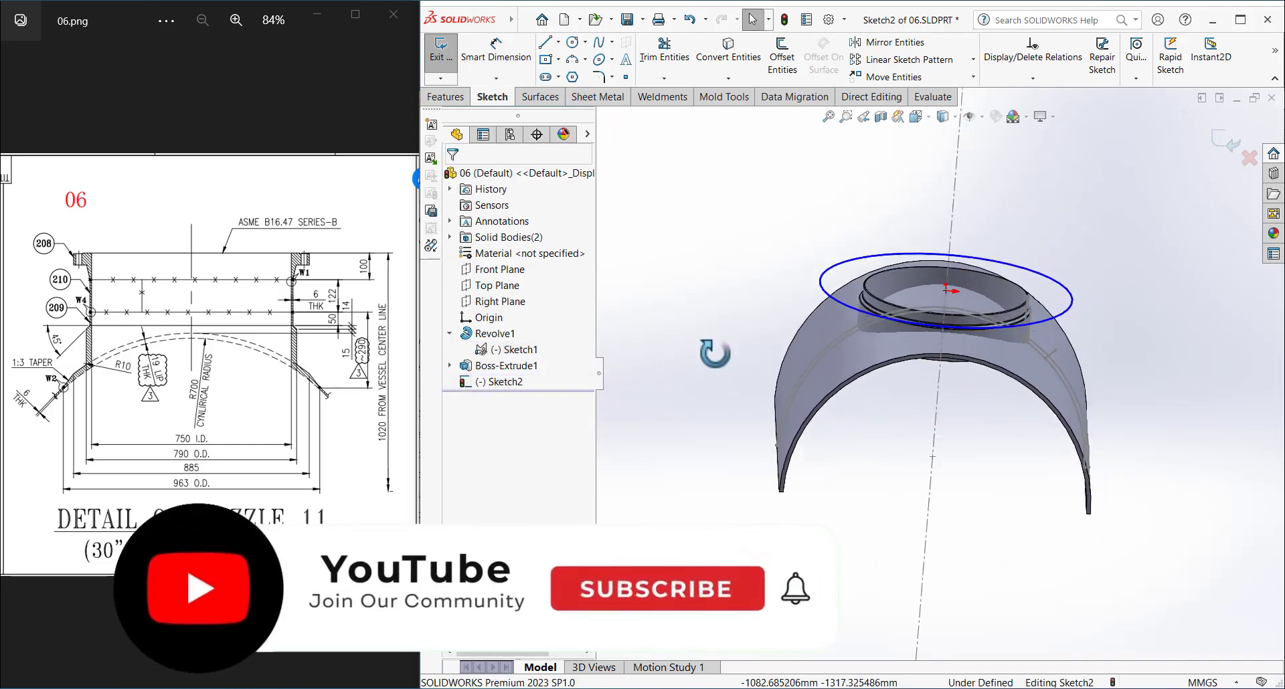
click(1064, 289)
scroll(1070, 335, down, 5)
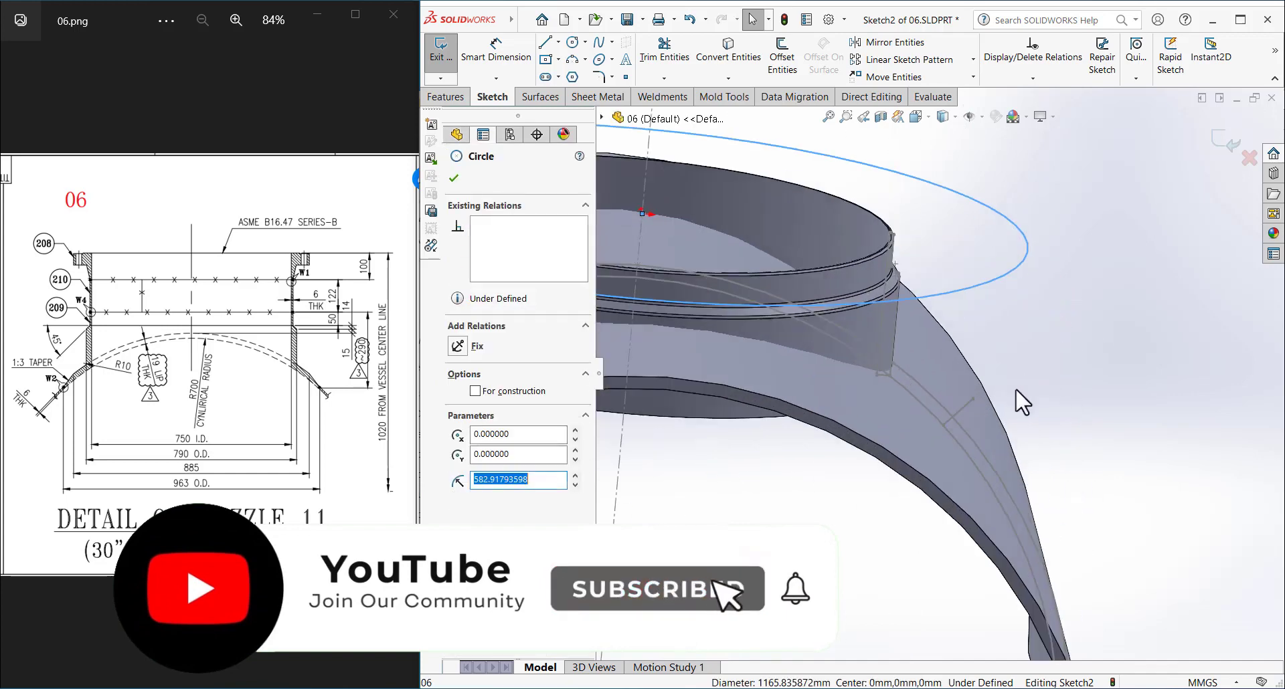
ctrl+click(942, 425)
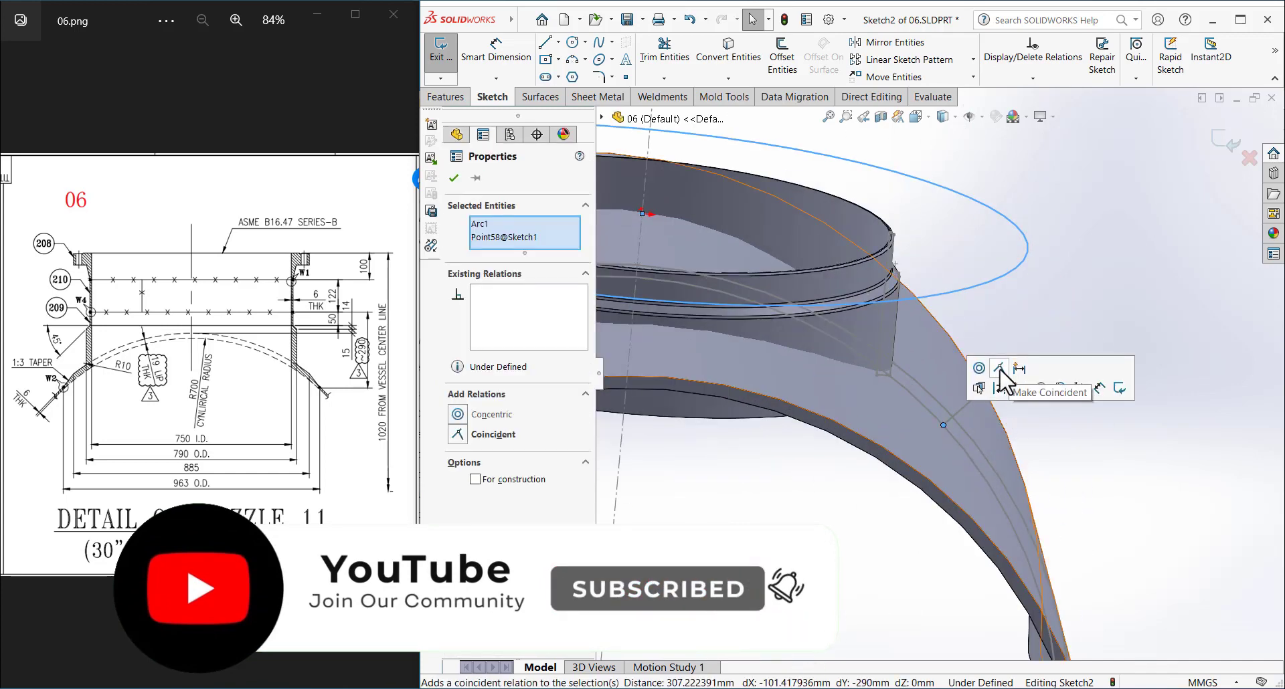
click(998, 368)
click(1044, 302)
scroll(1044, 302, up, 5)
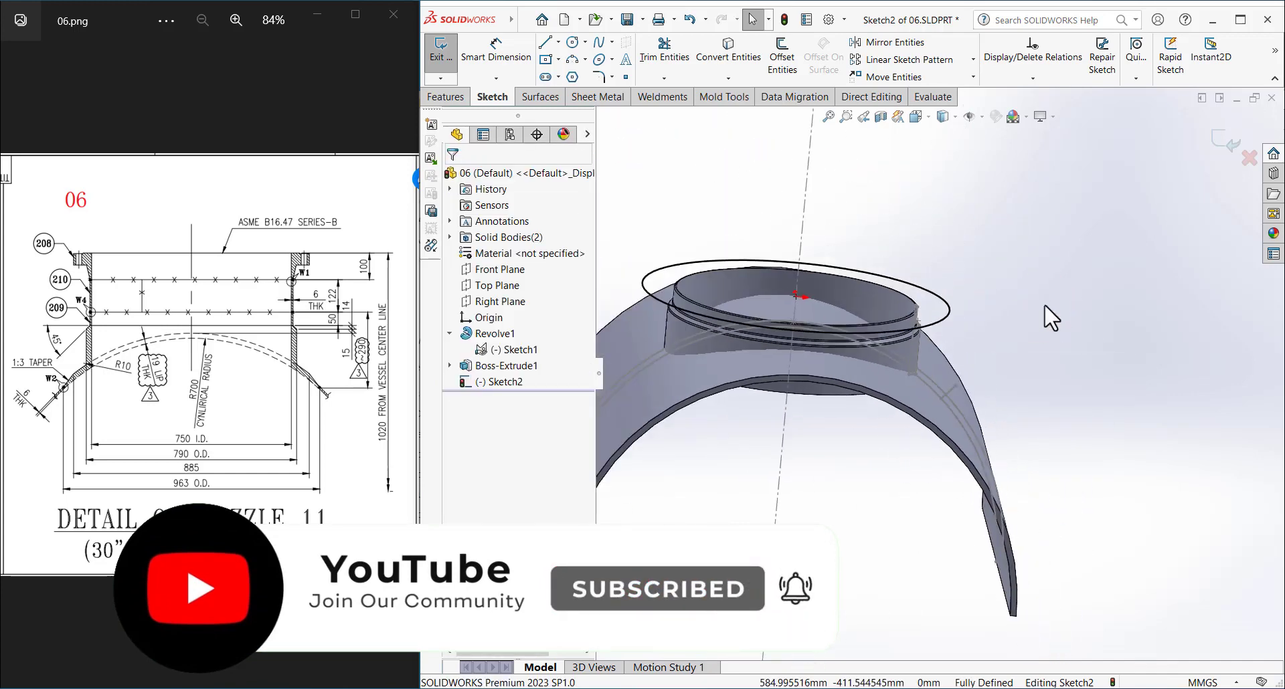
click(1226, 142)
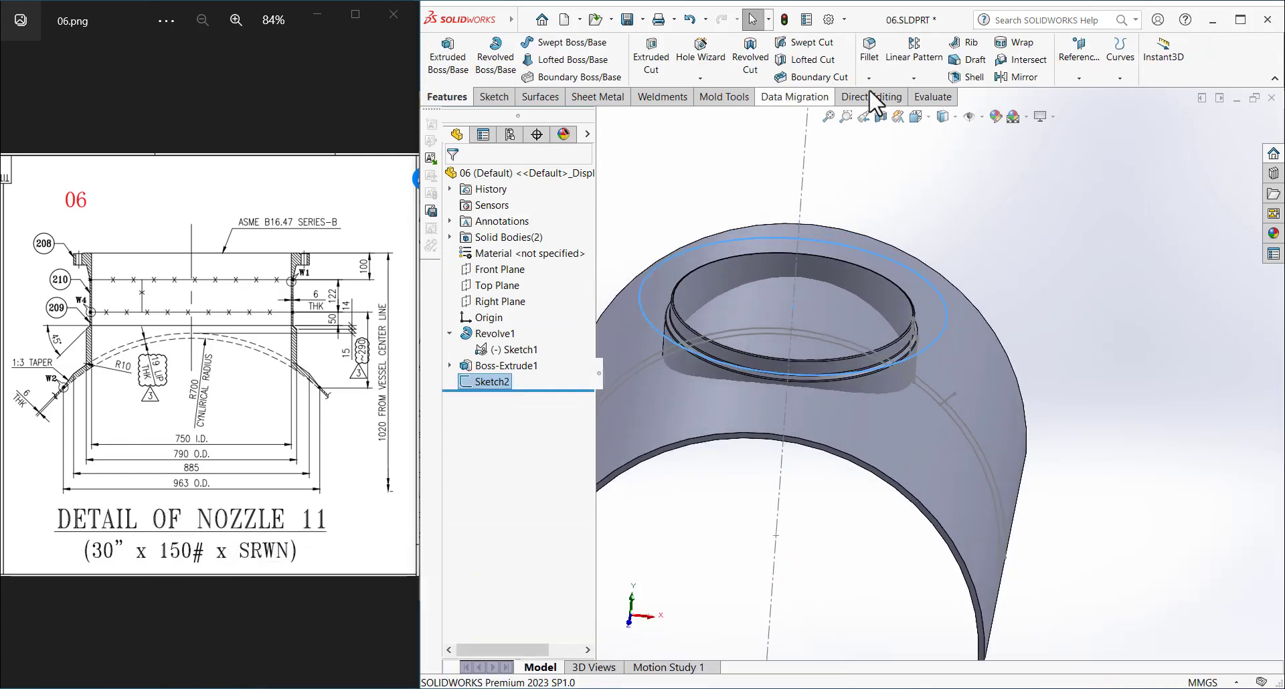
- Project the Sketch2 circle onto the cylinder face as a Split Line
click(1120, 63)
click(1105, 99)
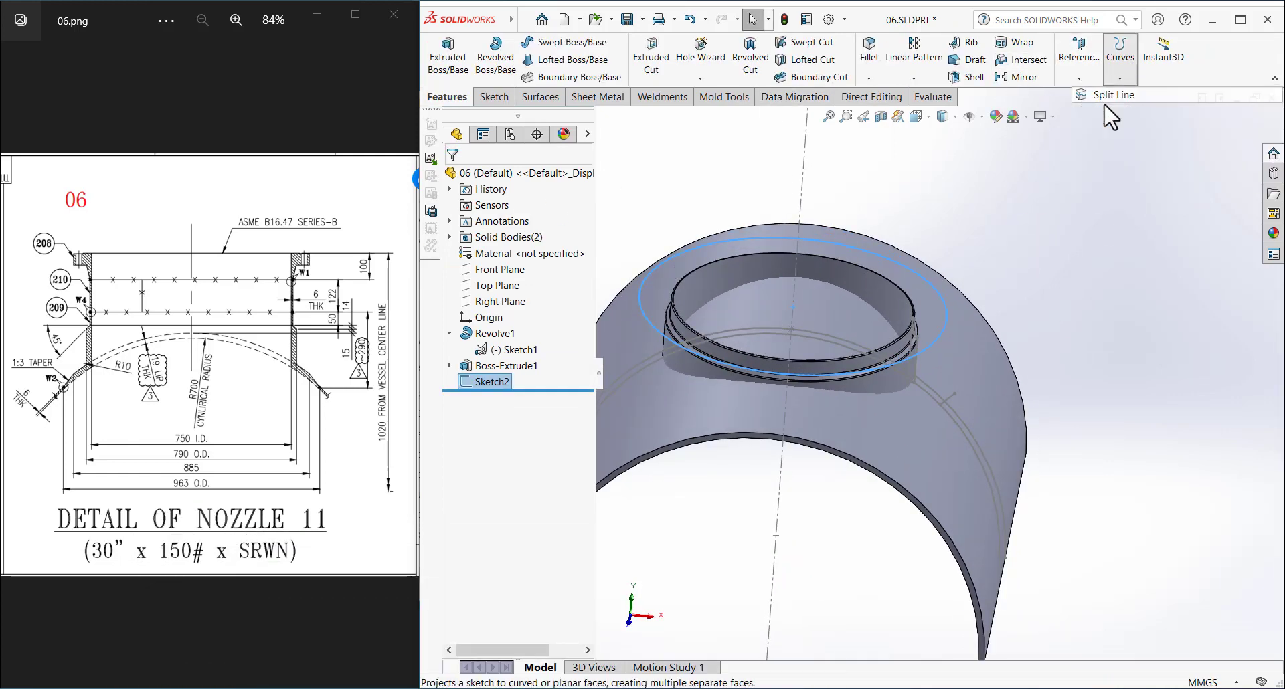
middle_drag(1027, 241, 984, 184)
click(935, 350)
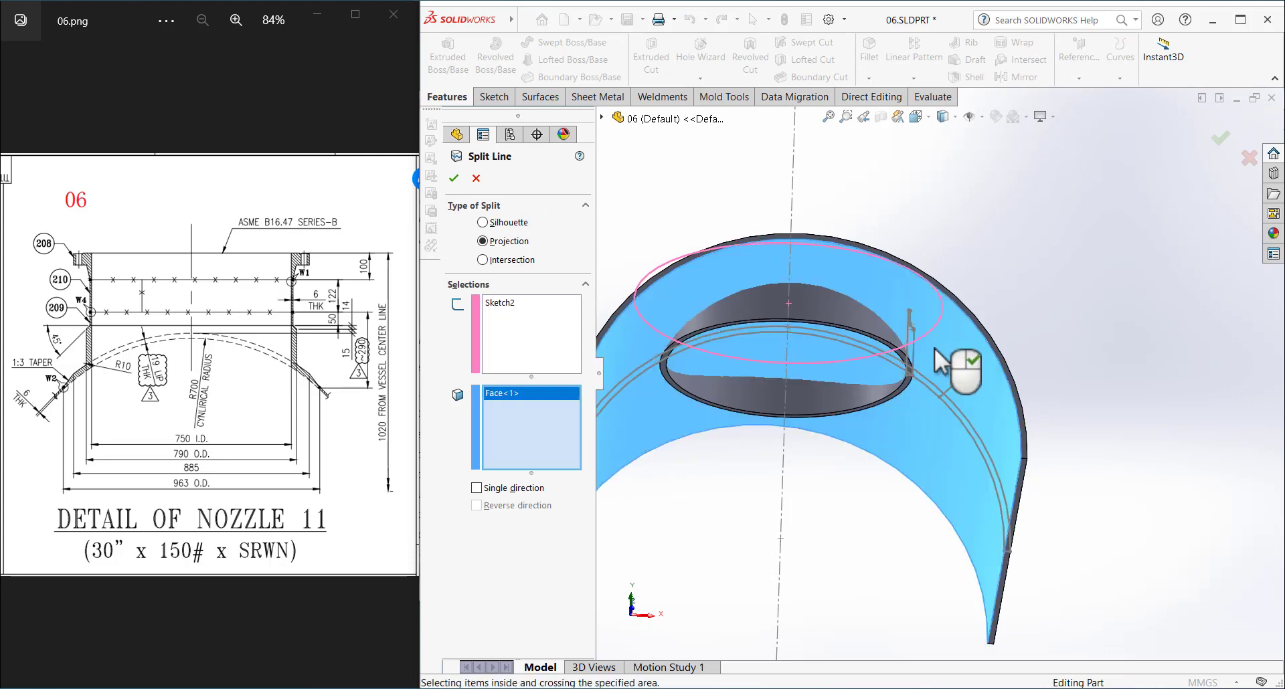
click(446, 180)
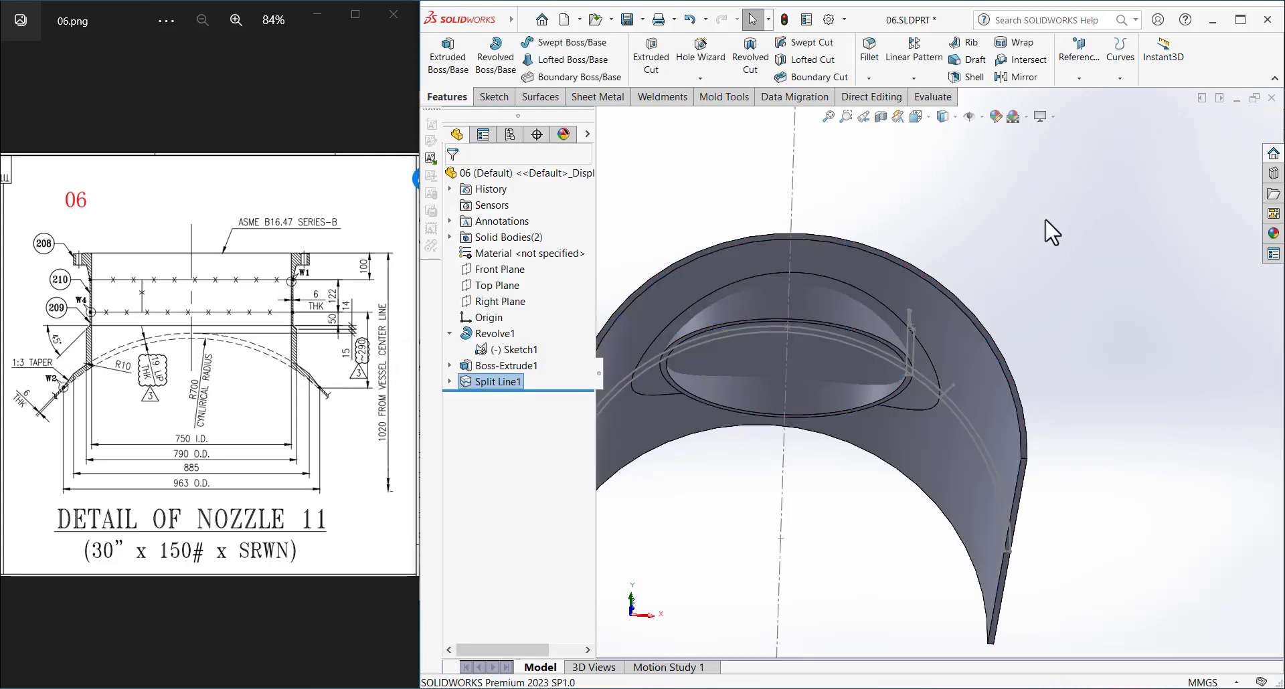
mouse_move(963, 229)
middle_down()
mouse_move(1018, 223)
mouse_move(1053, 293)
mouse_move(1041, 288)
middle_up()
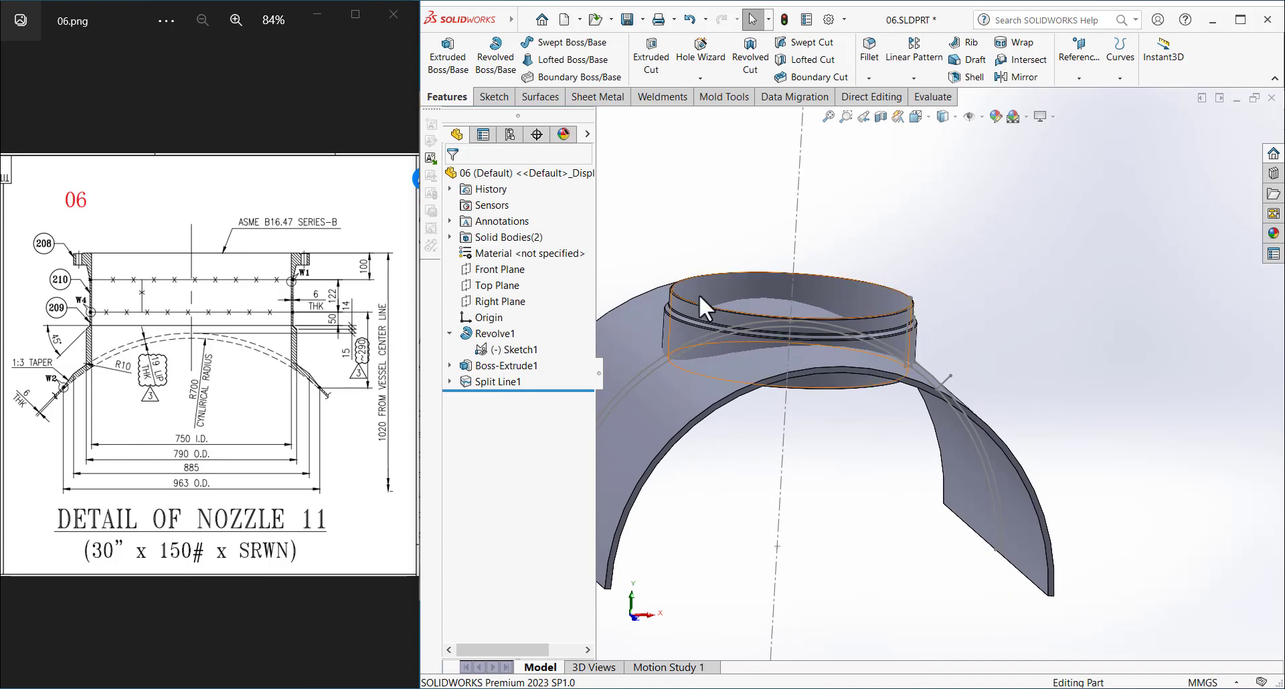
- Hide Sketch1 and view the underside of the nozzle
click(796, 226)
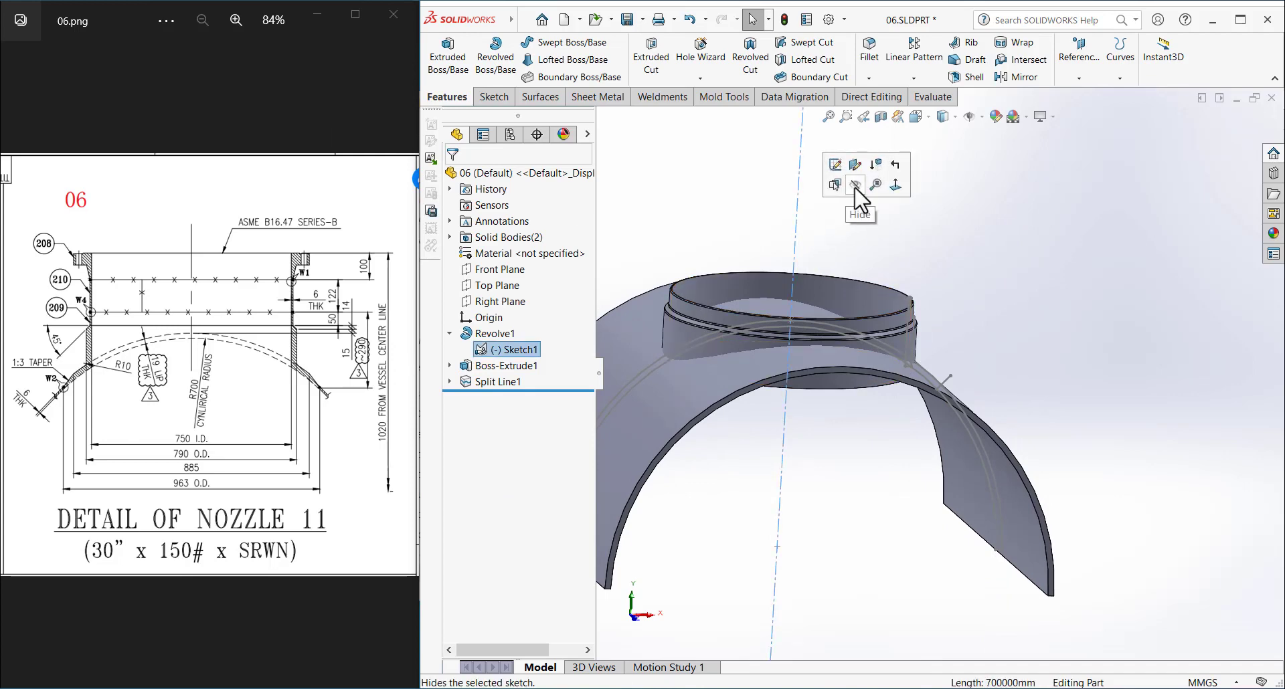
click(859, 199)
middle_drag(861, 201, 855, 202)
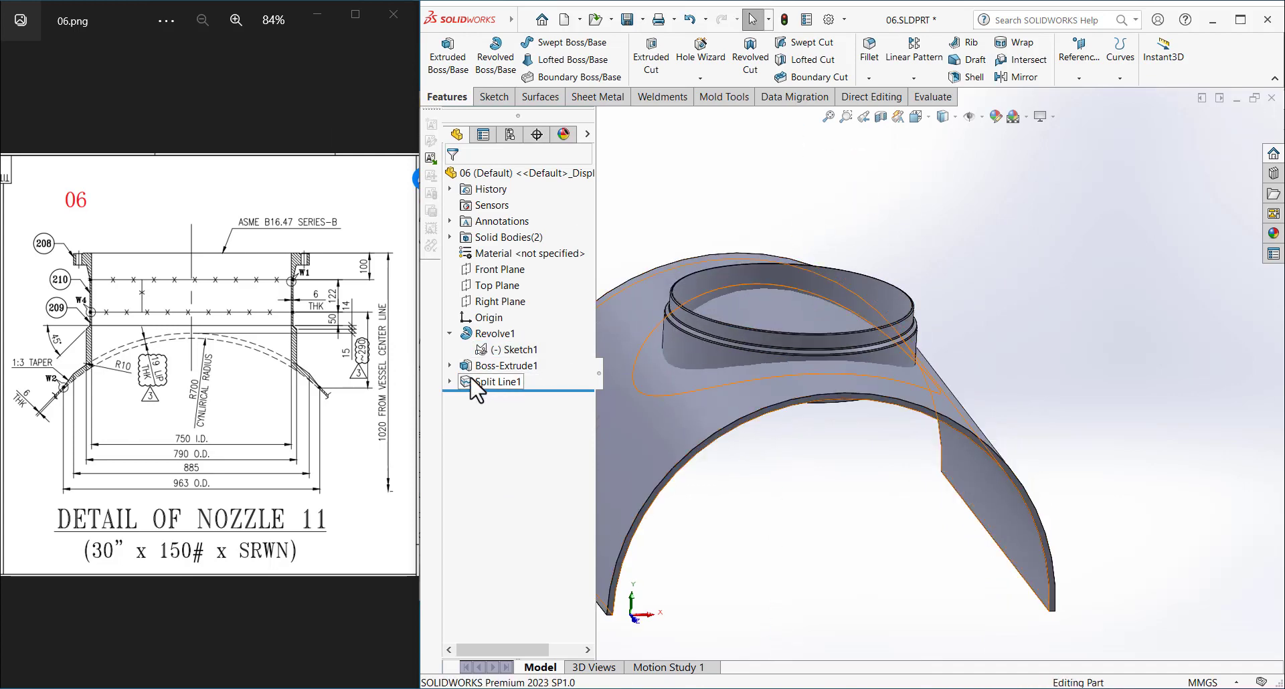
middle_drag(817, 428, 677, 144)
- Add a 60 mm reversed ruled surface normal to the shell along the split edge
click(542, 97)
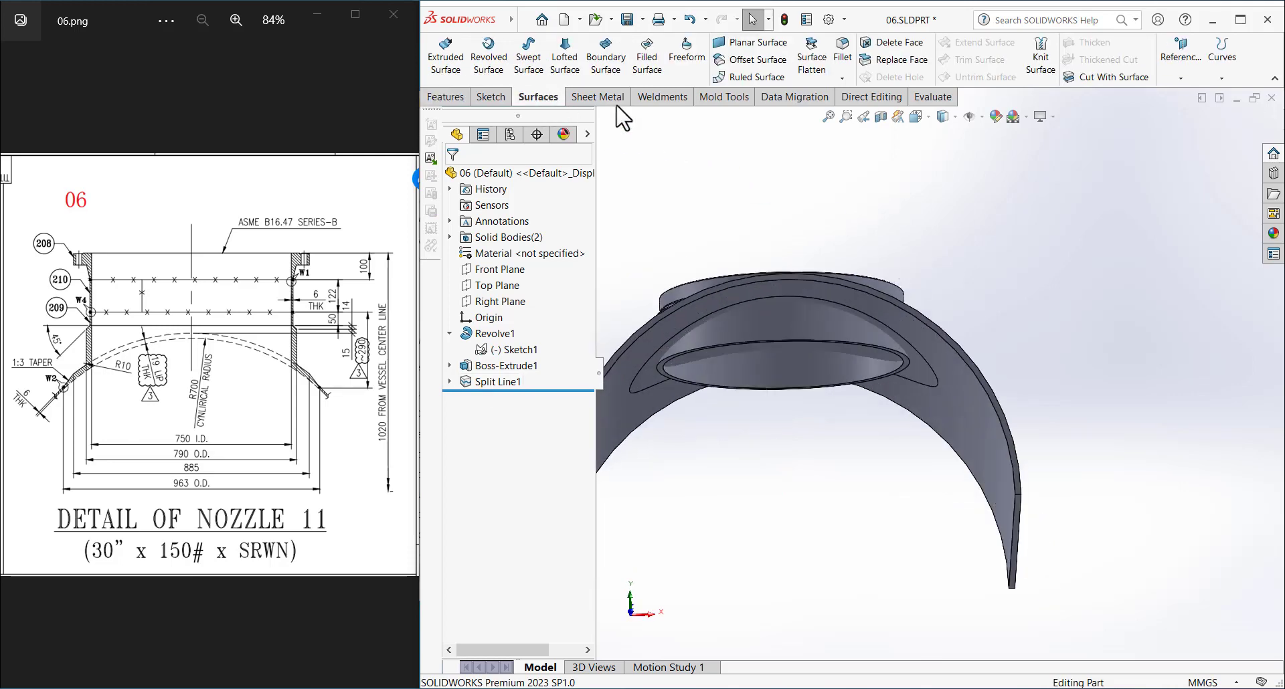
click(910, 362)
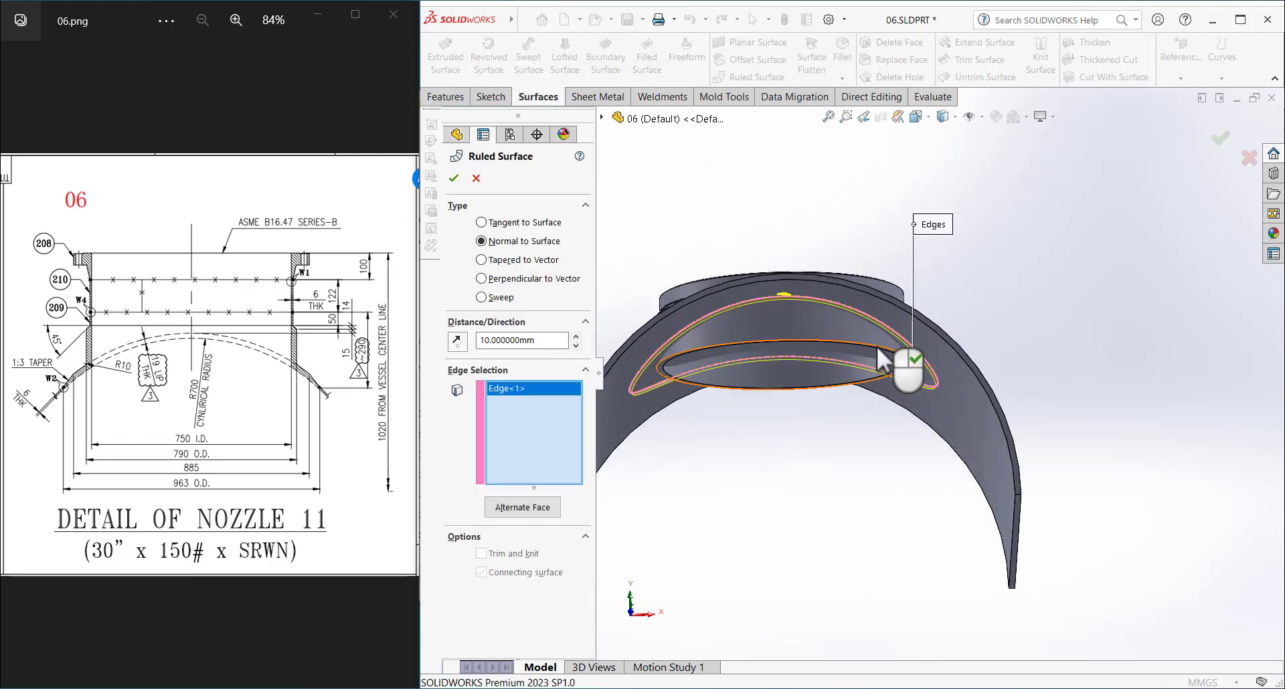
middle_drag(725, 304, 721, 324)
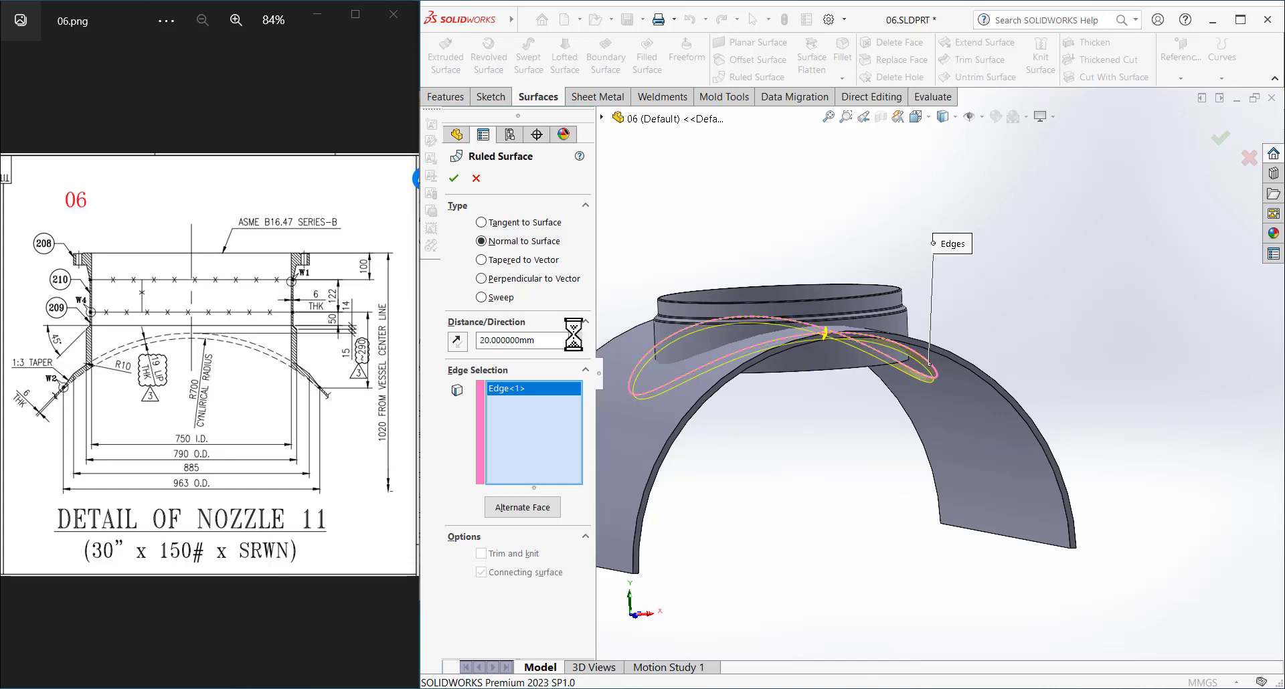
scroll(567, 345, up, 5)
click(459, 340)
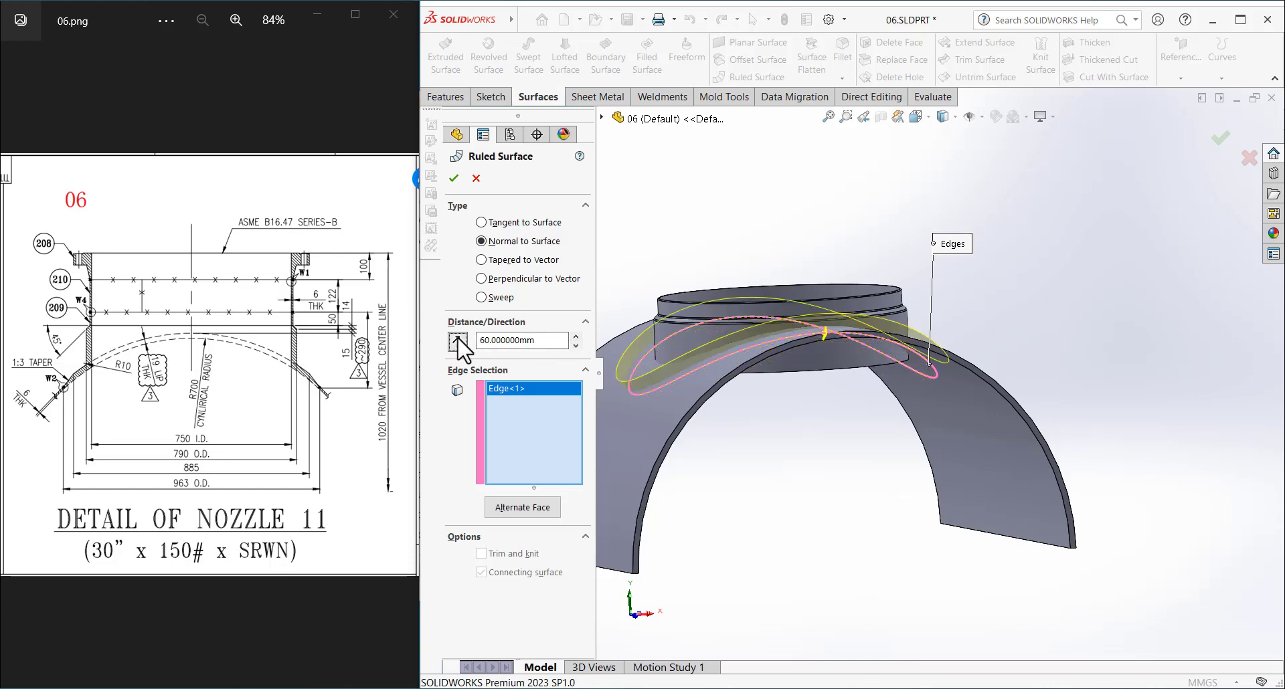
click(453, 179)
middle_drag(775, 303, 869, 321)
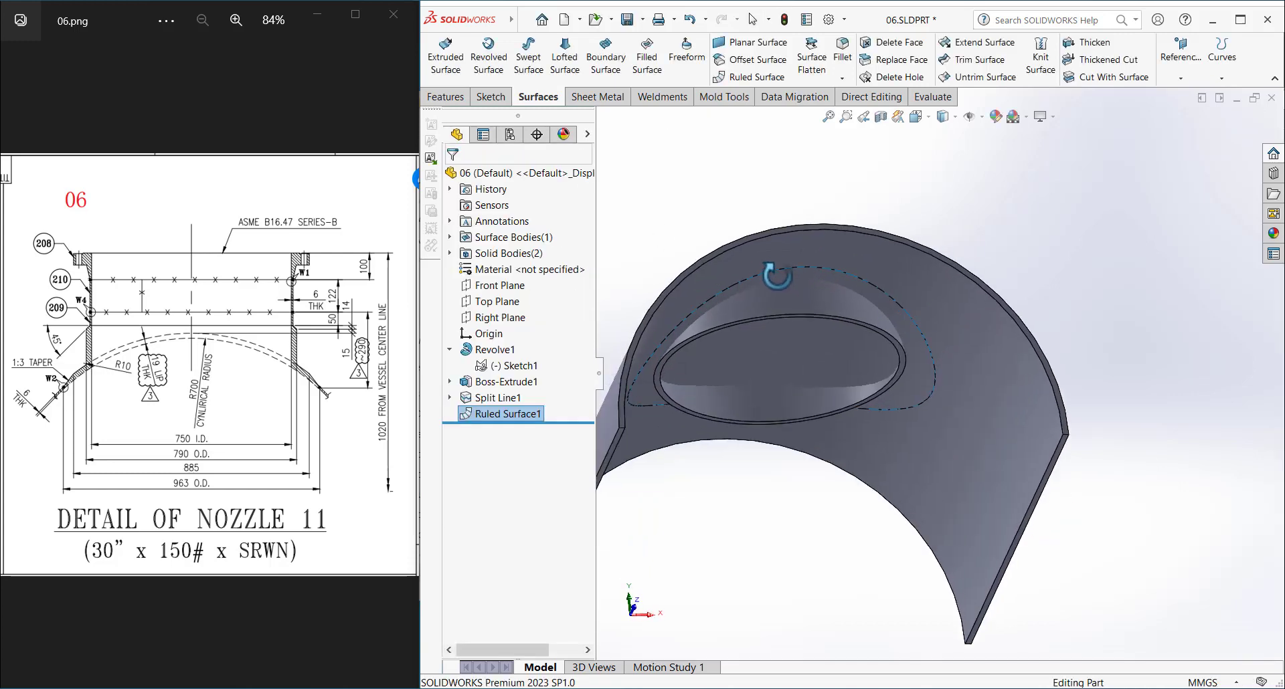
scroll(913, 331, down, 5)
scroll(895, 328, up, 3)
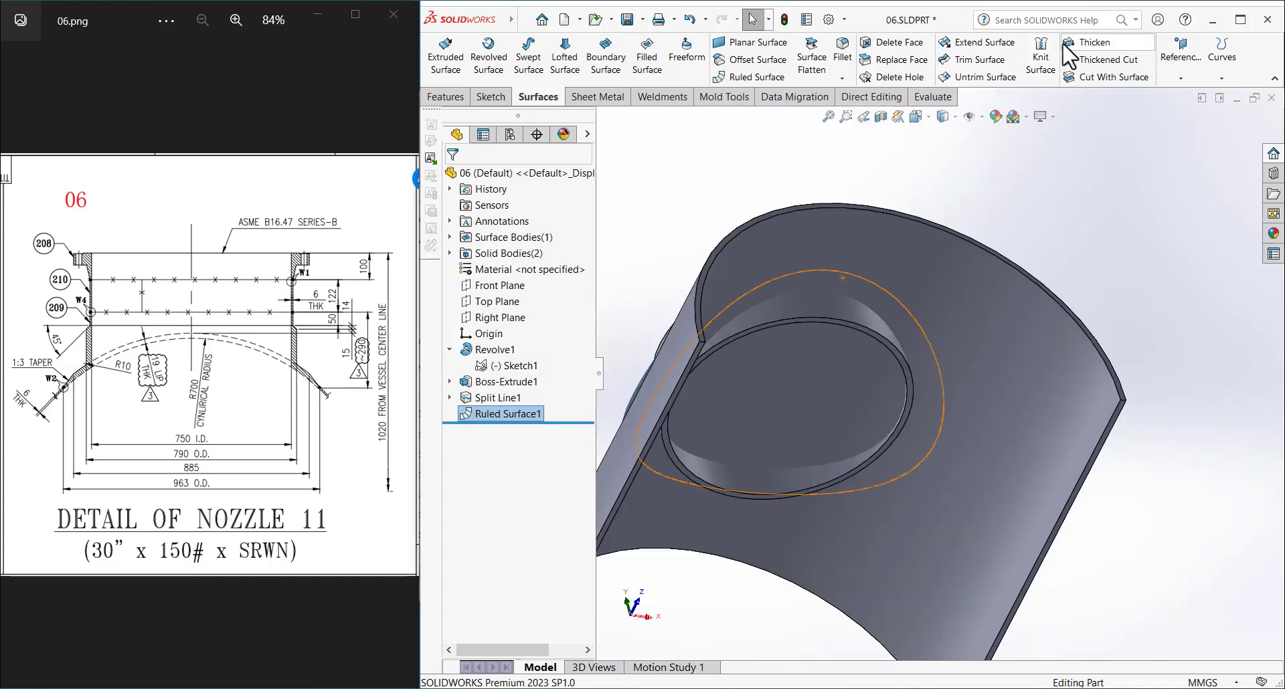
- Delete the split face around the nozzle hole
click(928, 44)
click(881, 311)
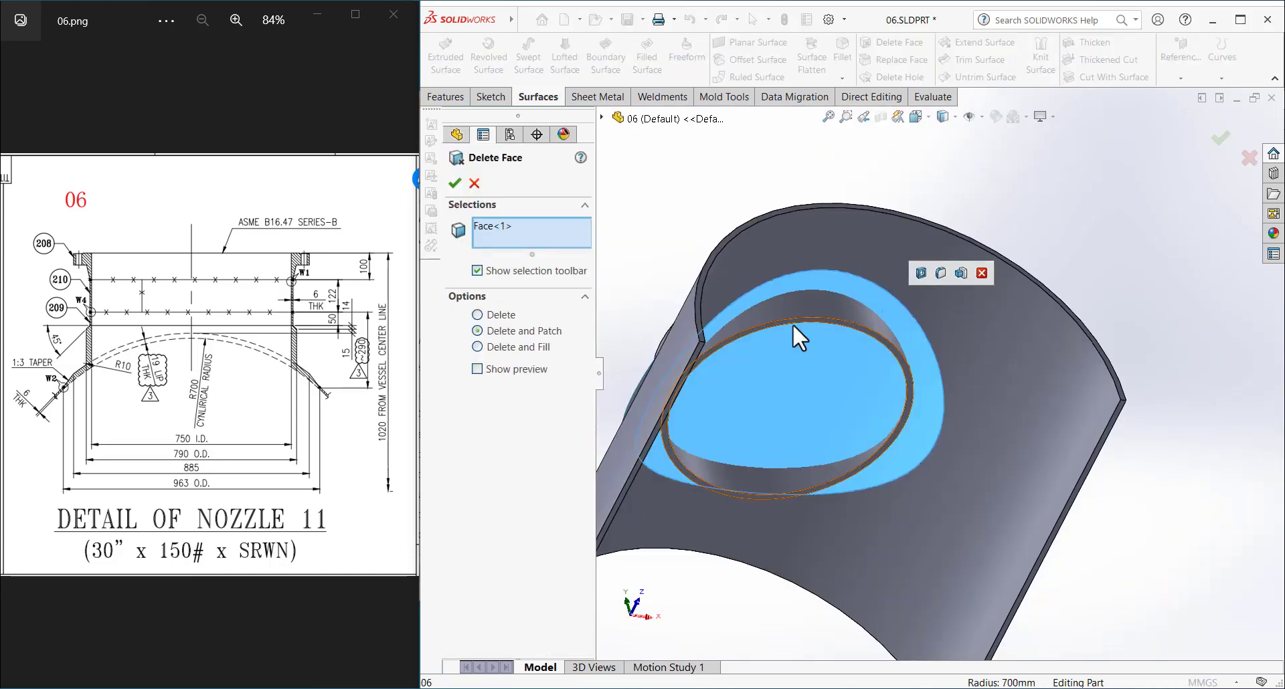
click(455, 183)
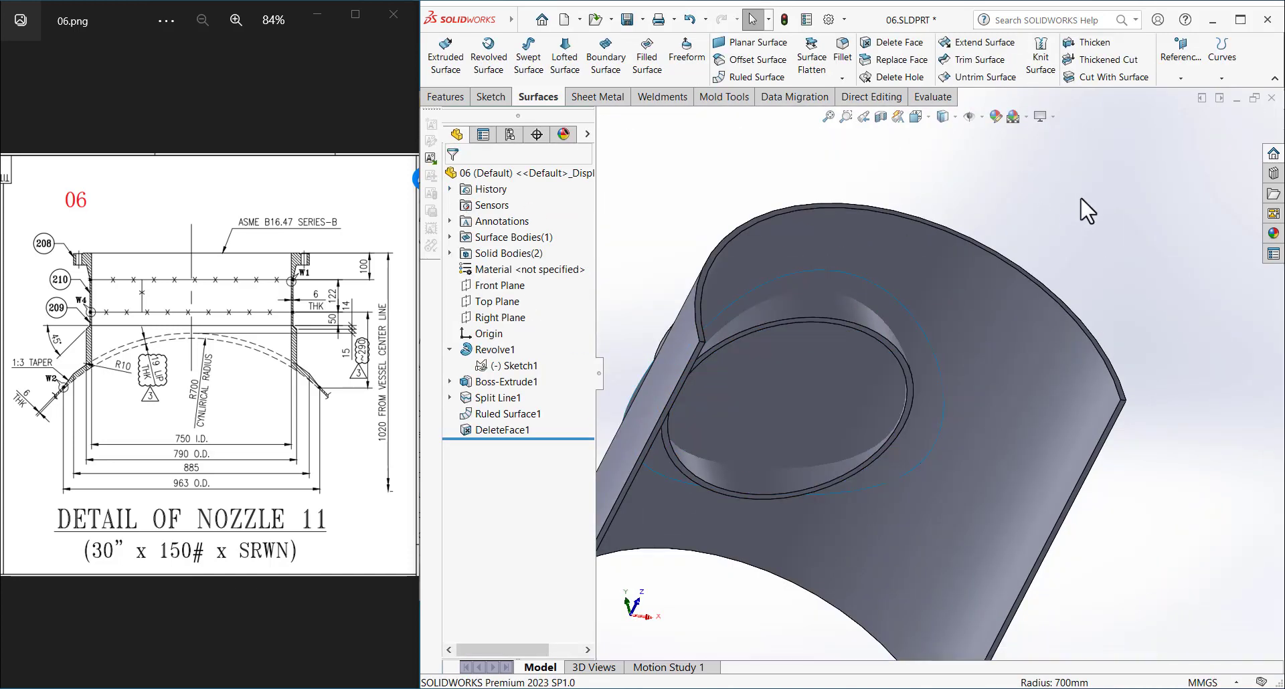
middle_drag(1078, 207, 1110, 158)
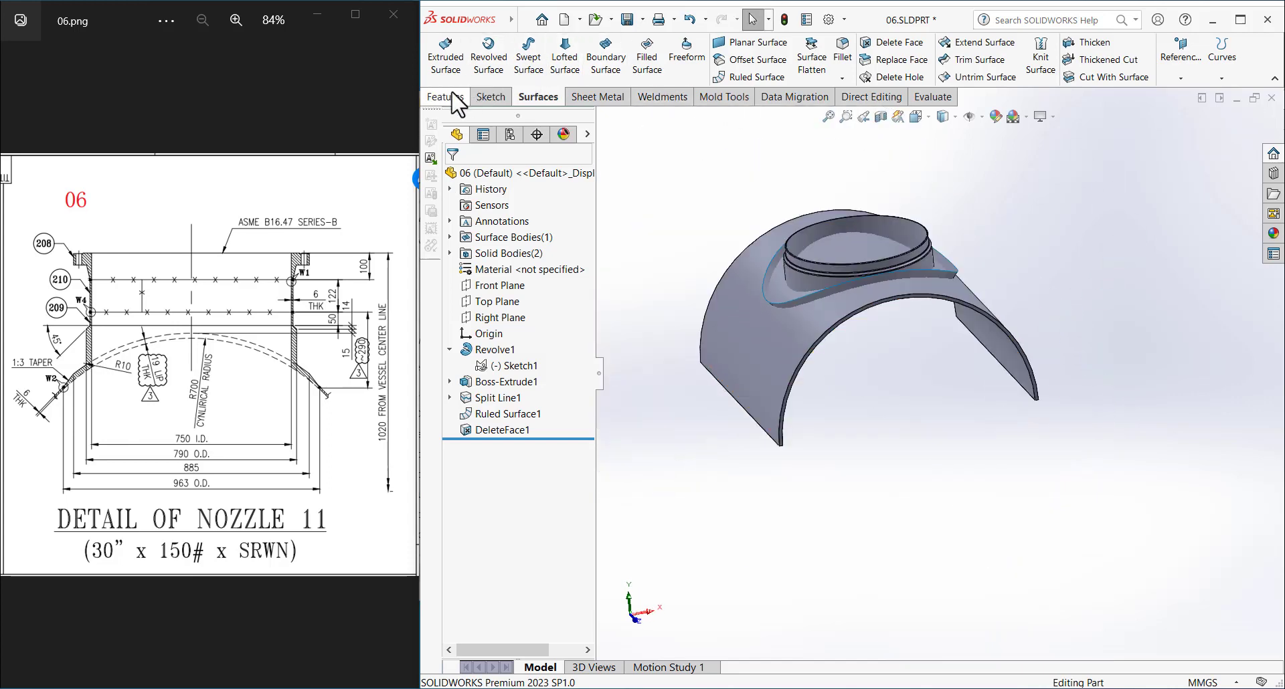
click(451, 95)
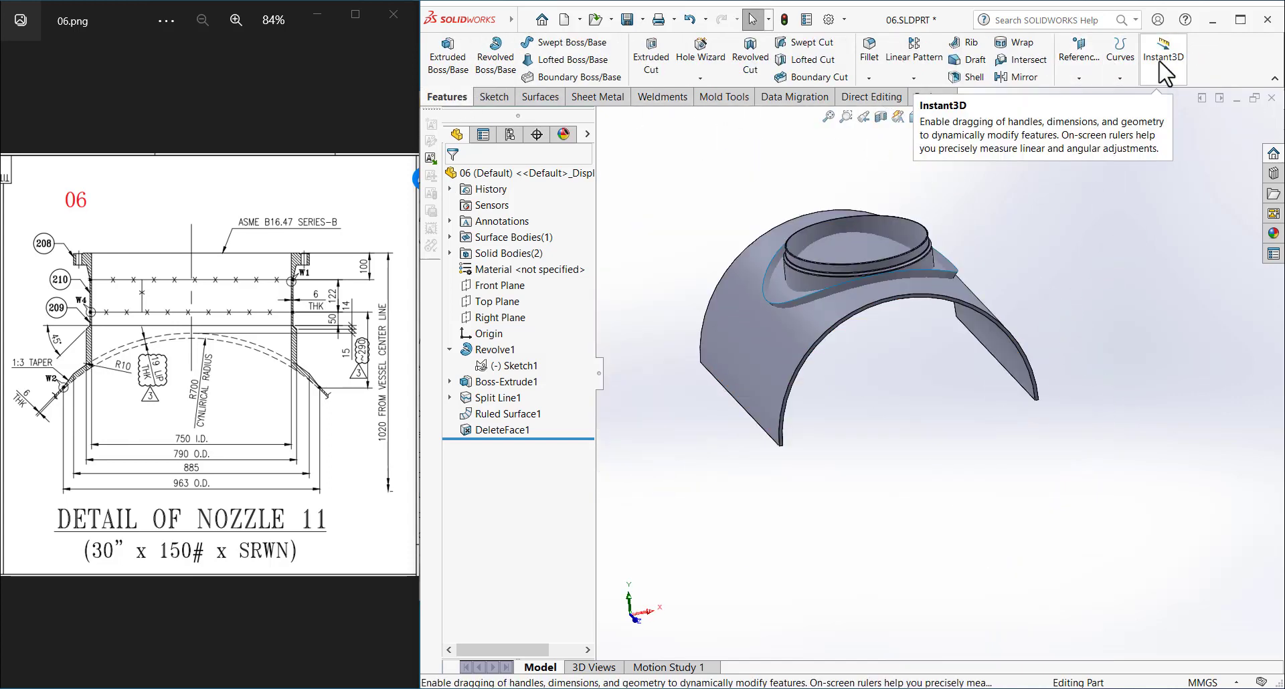
- Intersect DeleteFace1, Ruled Surface1 and Revolve1 and compute the intersection regions
click(1020, 59)
scroll(758, 313, down, 5)
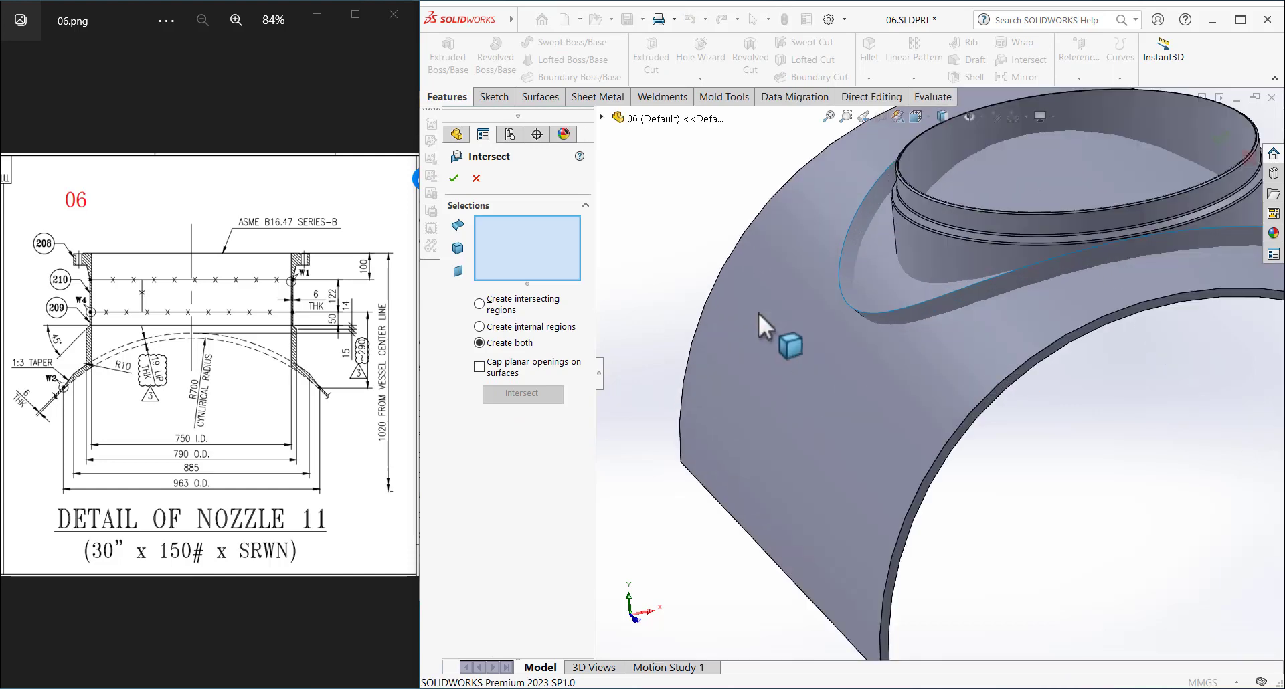
click(810, 253)
click(889, 229)
click(895, 224)
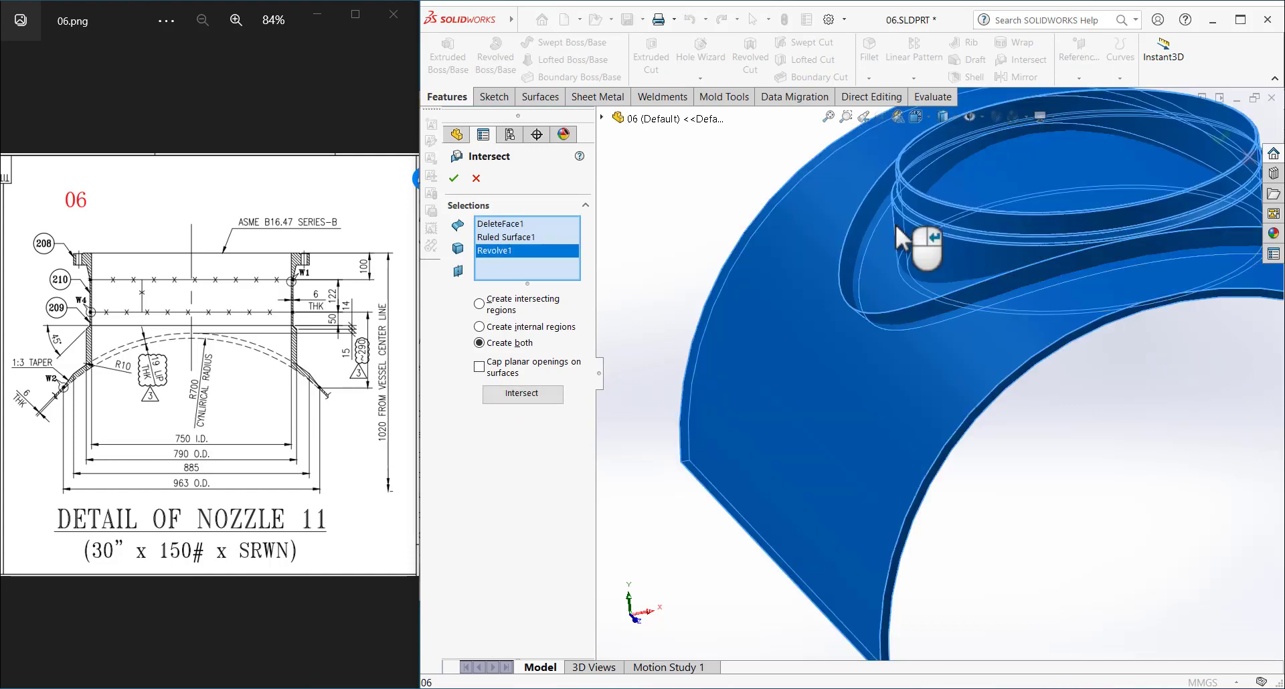
click(539, 395)
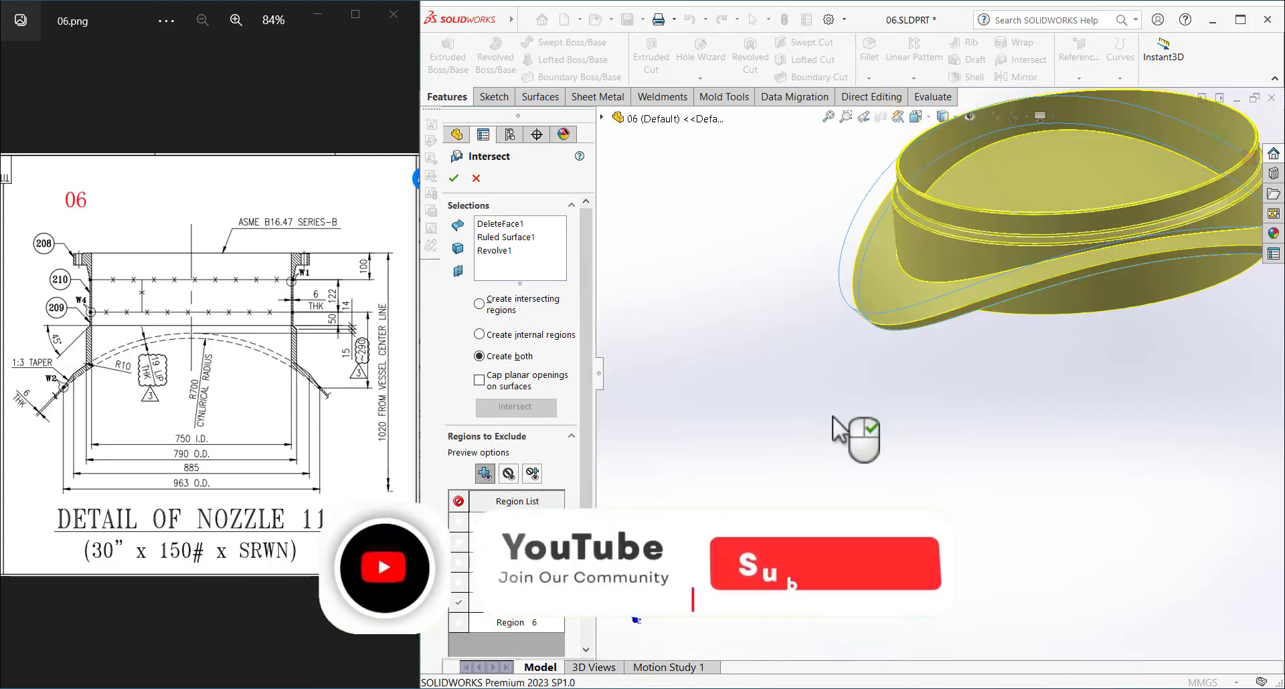
mouse_move(907, 366)
middle_down()
mouse_move(1081, 309)
mouse_move(1077, 402)
middle_up()
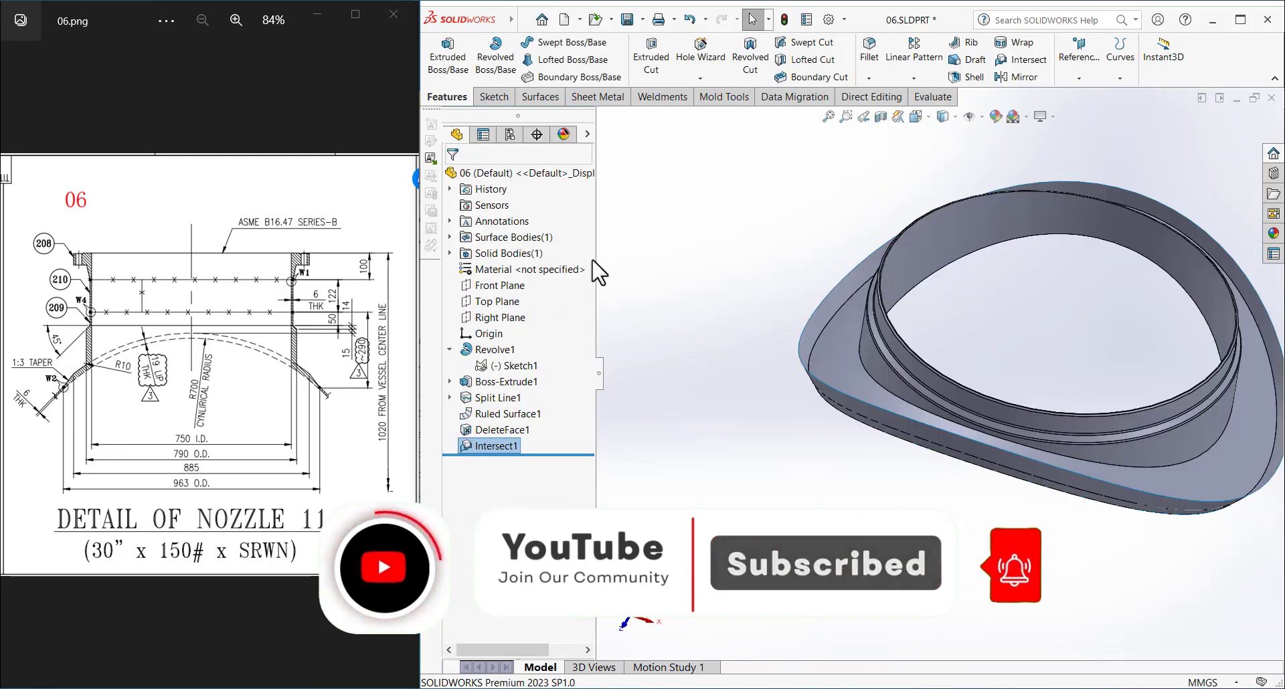
middle_drag(812, 431, 761, 365)
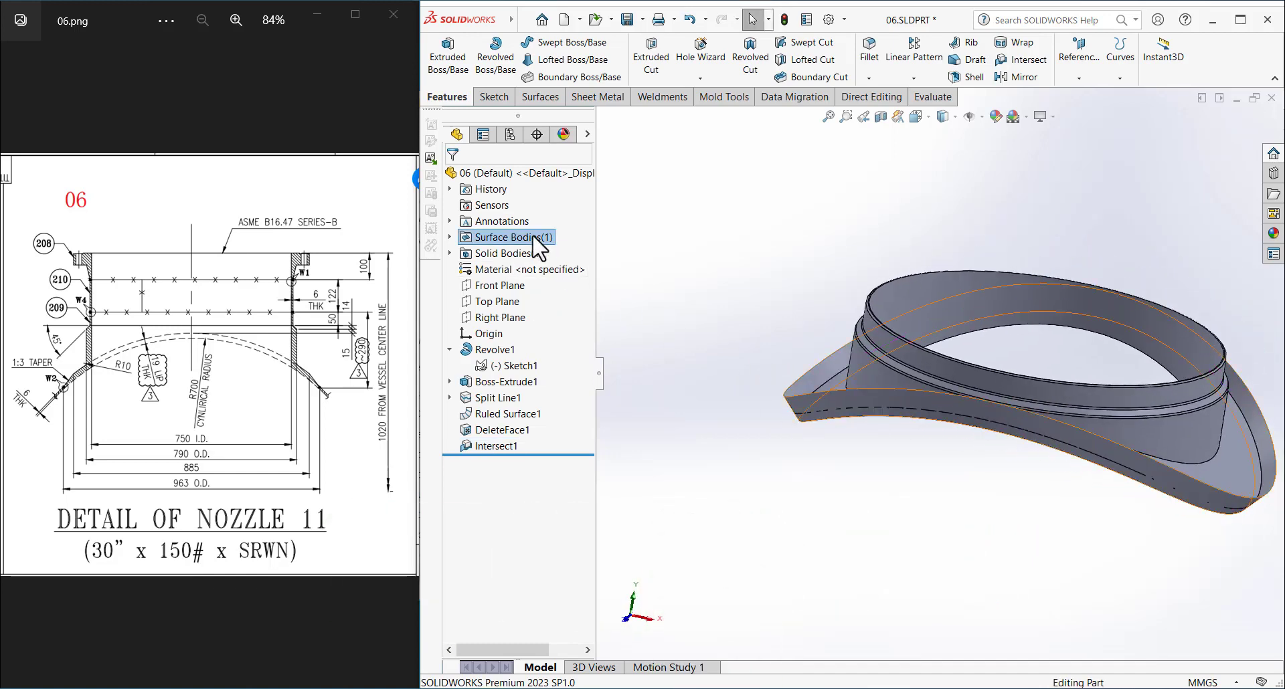
- Remove the leftover Ruled Surface1 body with Delete/Keep Body
right_click(514, 237)
key(Escape)
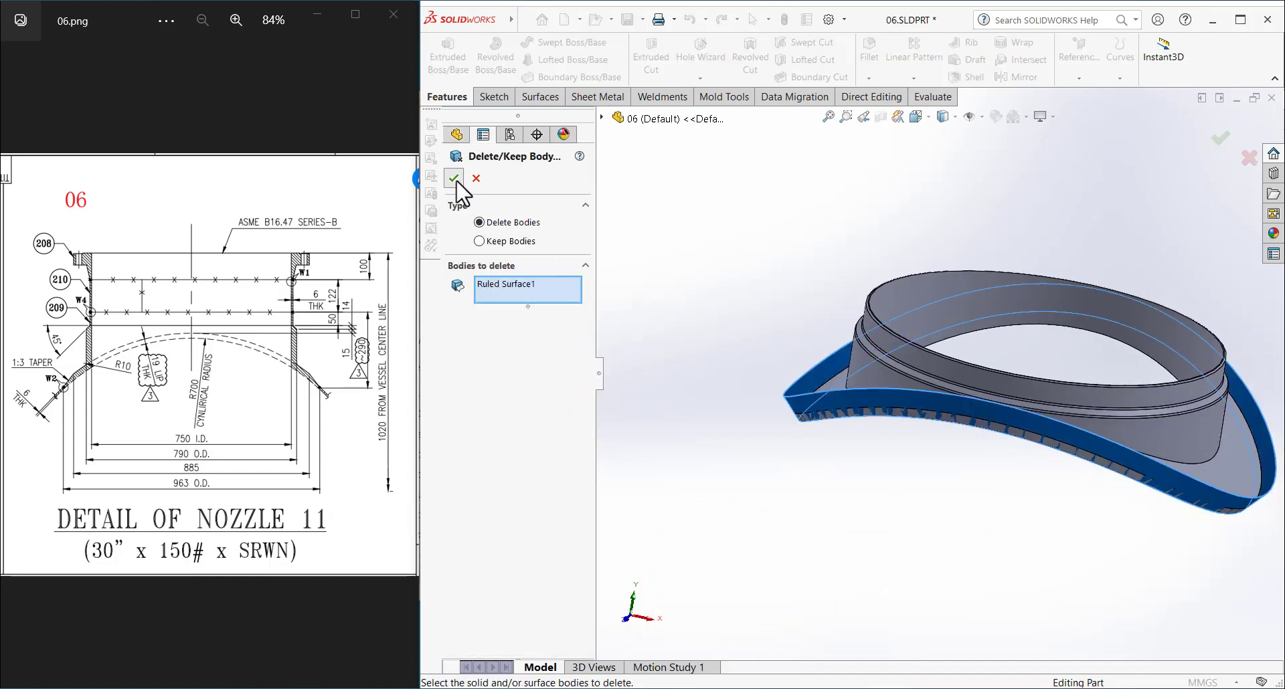
click(455, 179)
middle_drag(716, 288, 892, 416)
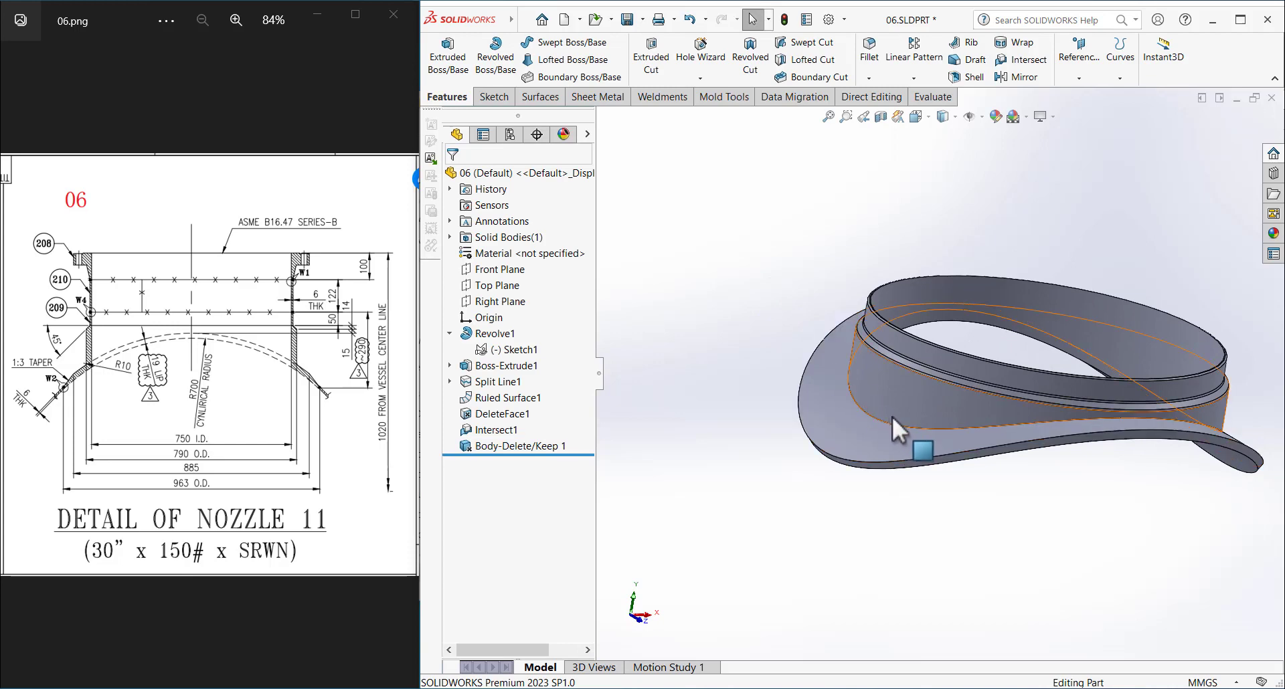
click(972, 424)
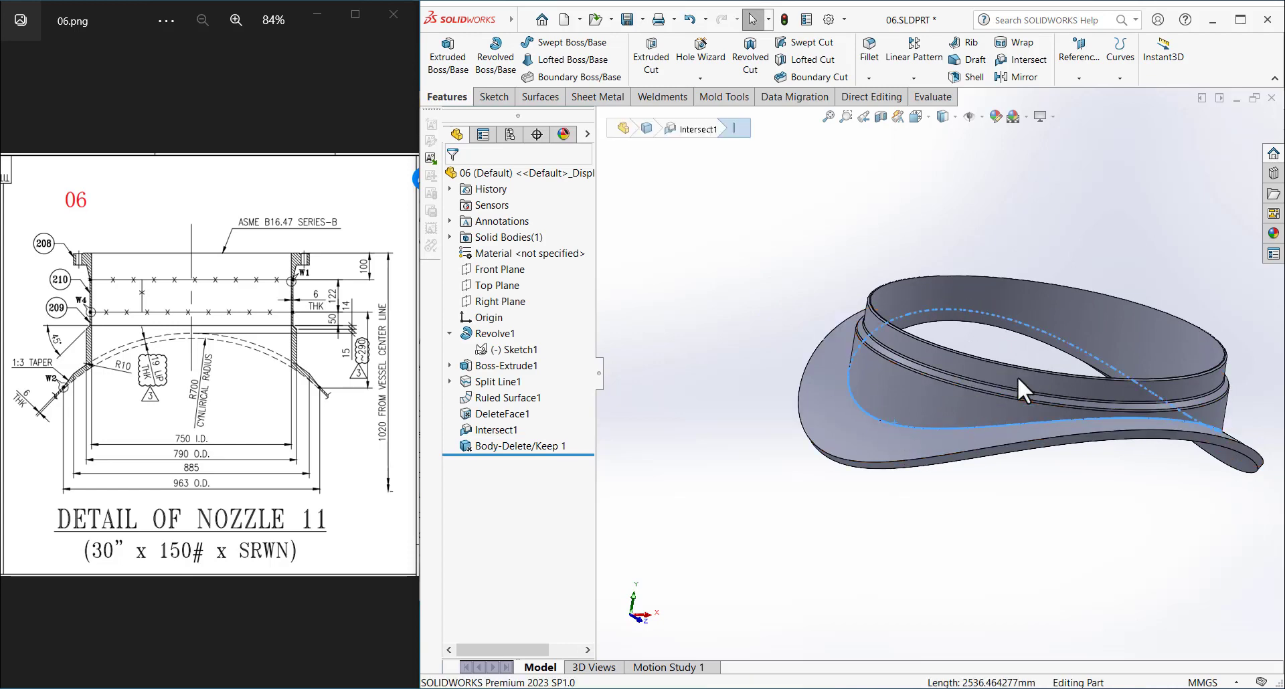
- Round the pad's curved intersection edge with a 10 mm fillet
key(f)
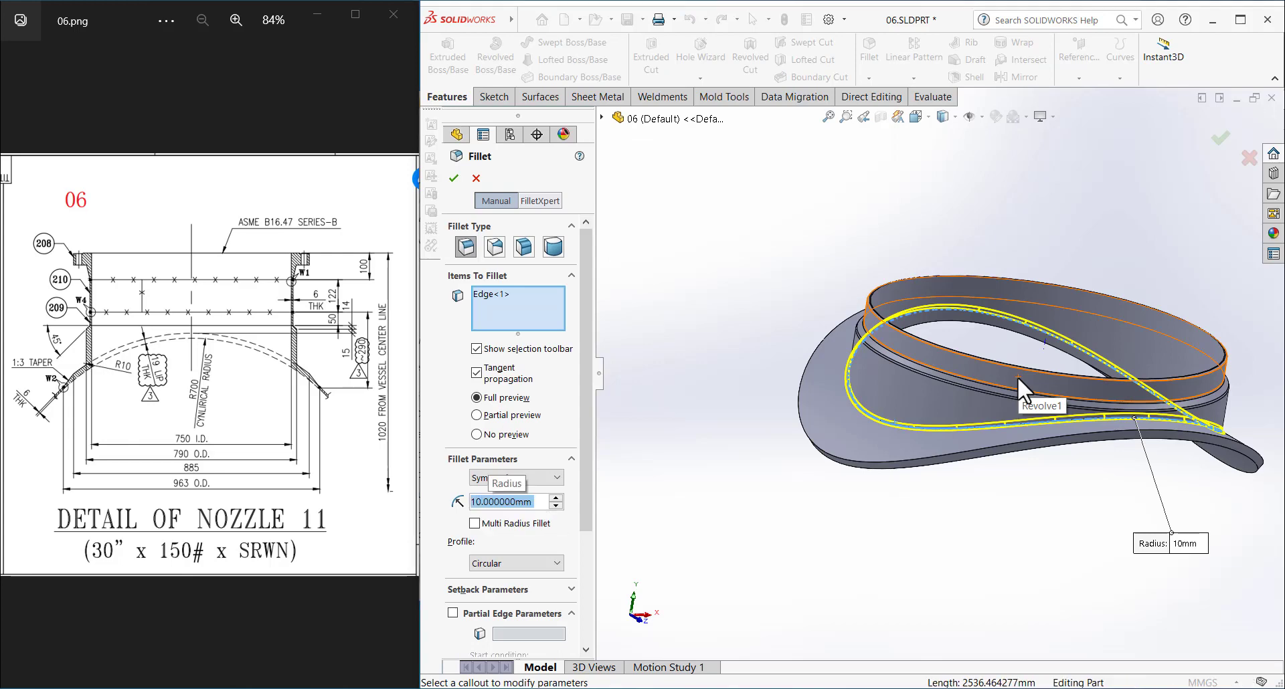
click(455, 178)
middle_drag(700, 382, 740, 382)
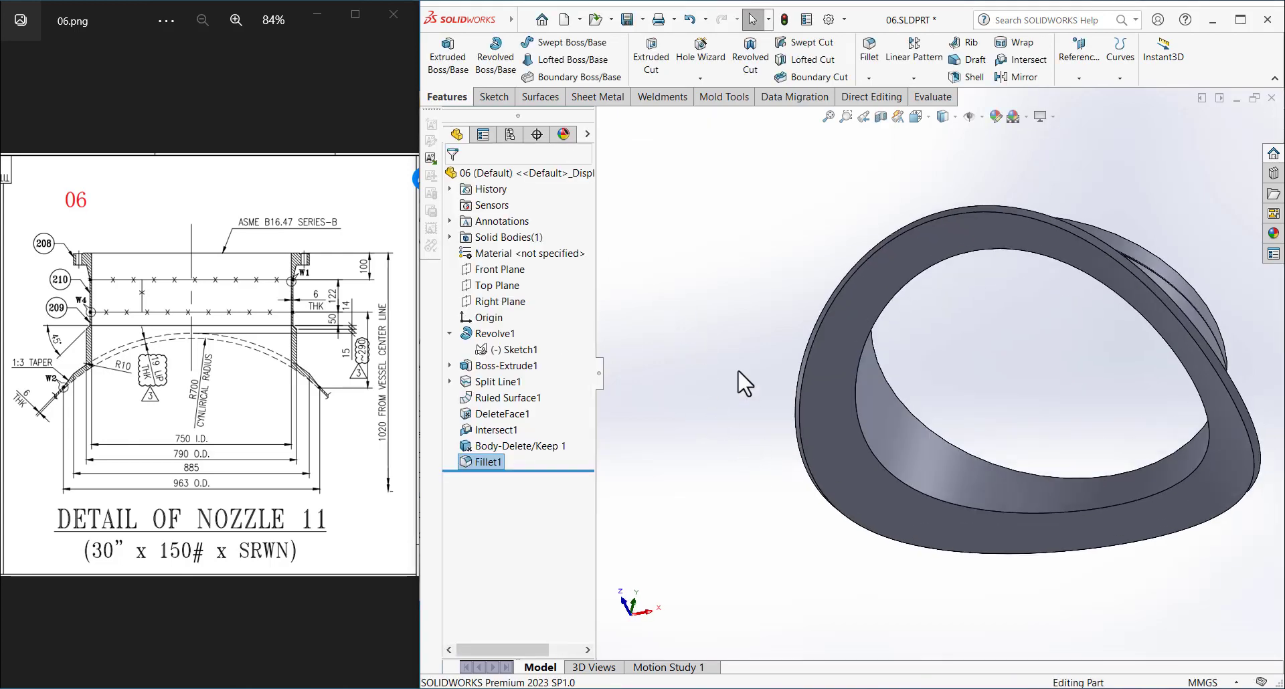
- Fillet the pad's inner loop edge with a 6 mm radius and inspect the rim
click(862, 435)
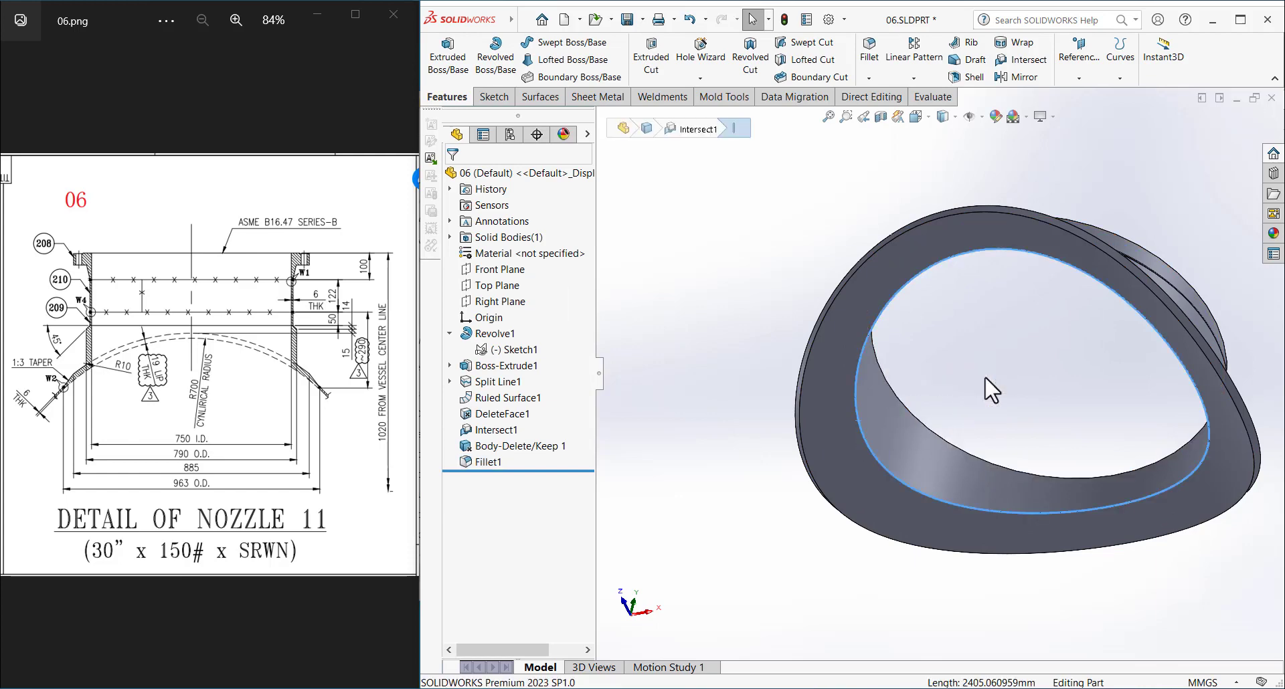
key(Return)
text(6)
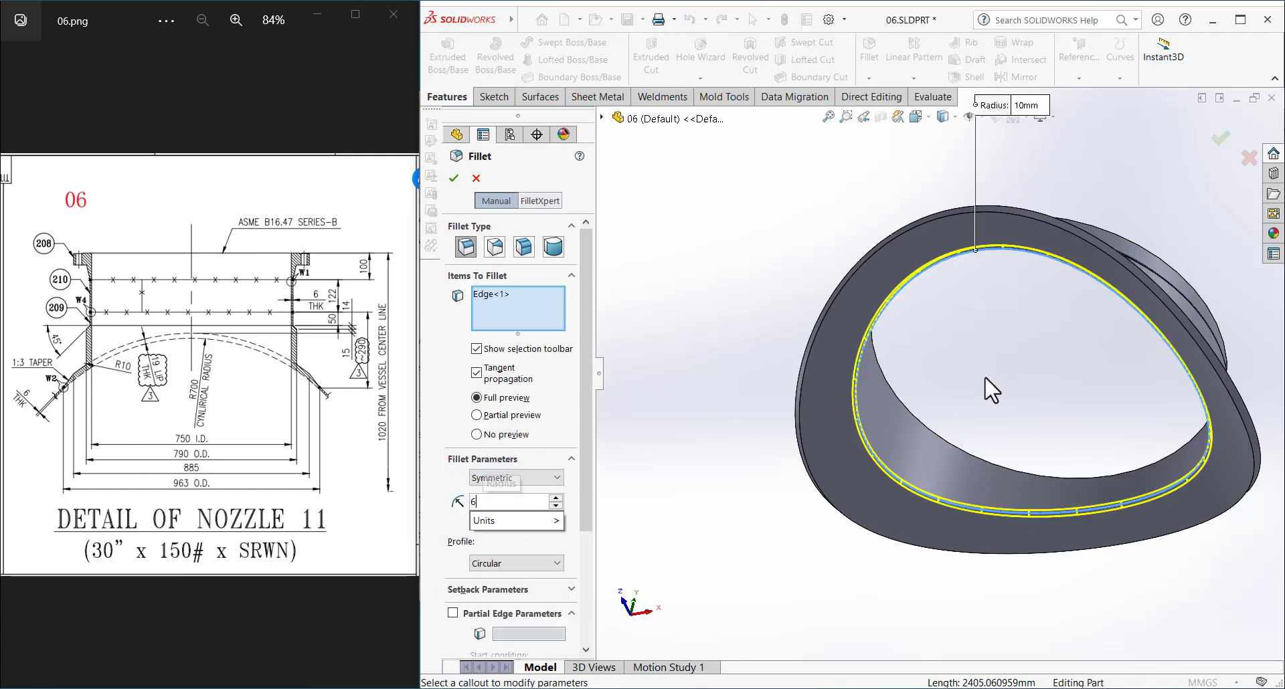
key(Return)
mouse_move(991, 389)
middle_down()
mouse_move(999, 465)
mouse_move(920, 582)
middle_up()
scroll(921, 583, up, 3)
scroll(947, 526, down, 3)
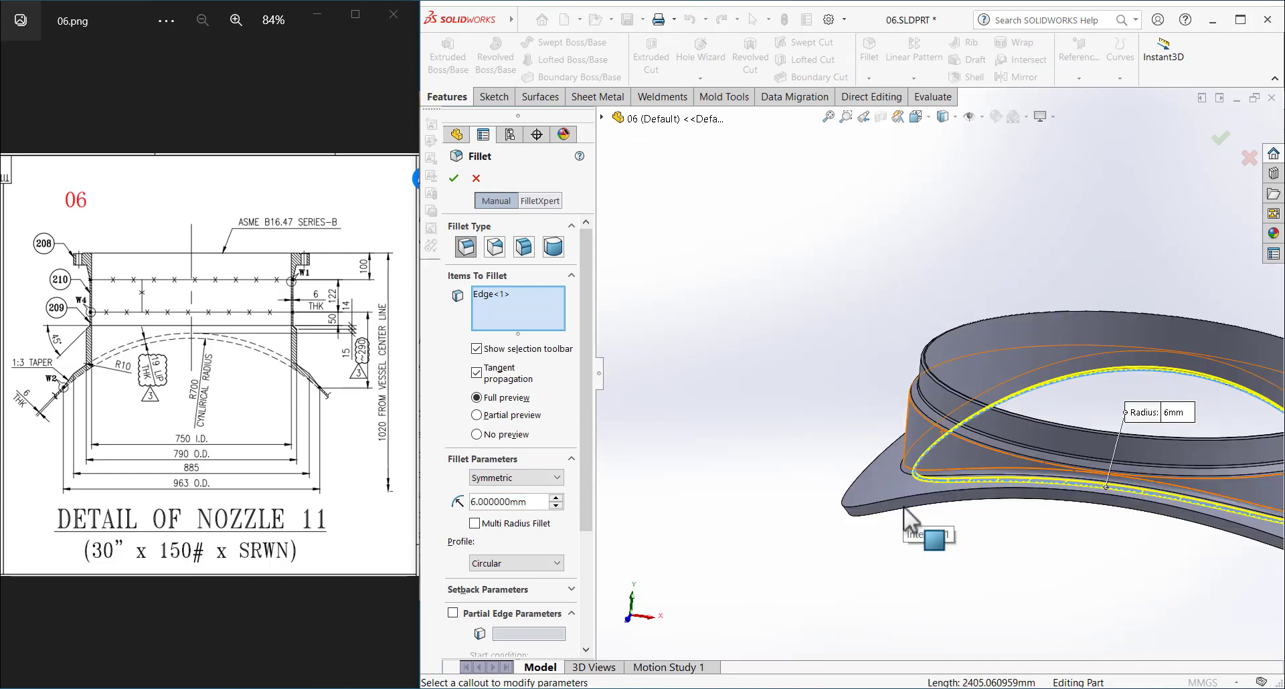
click(453, 178)
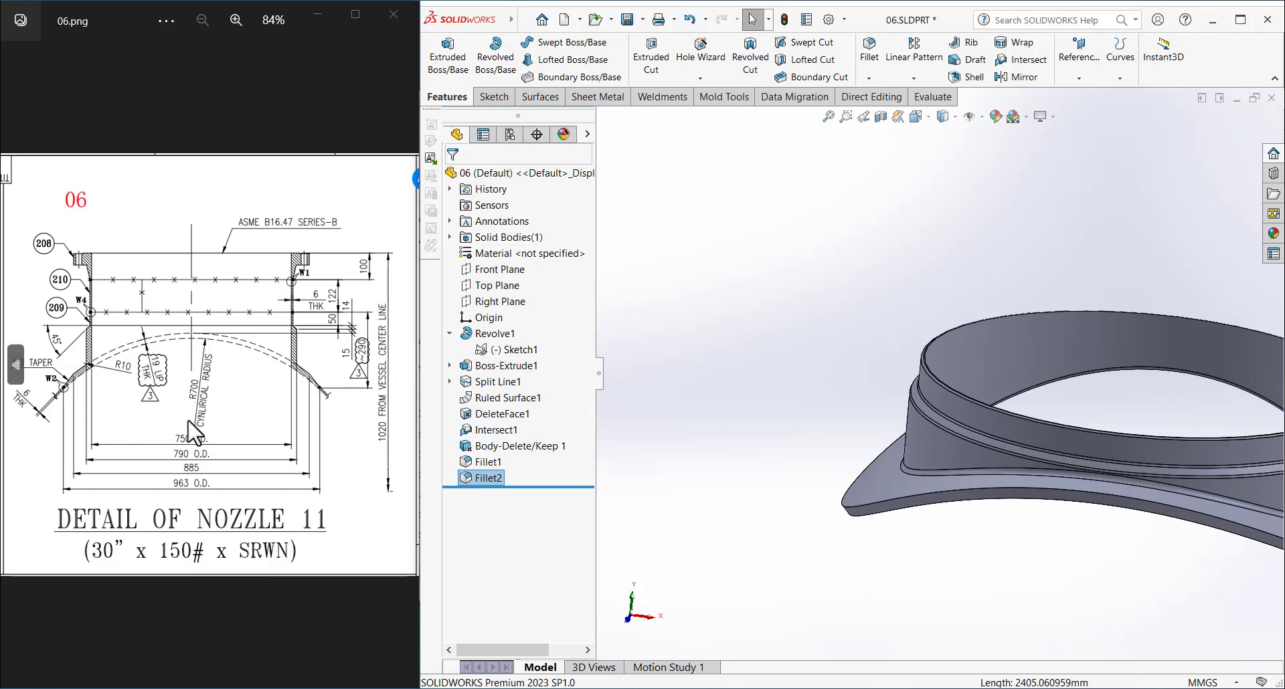
scroll(863, 515, up, 2)
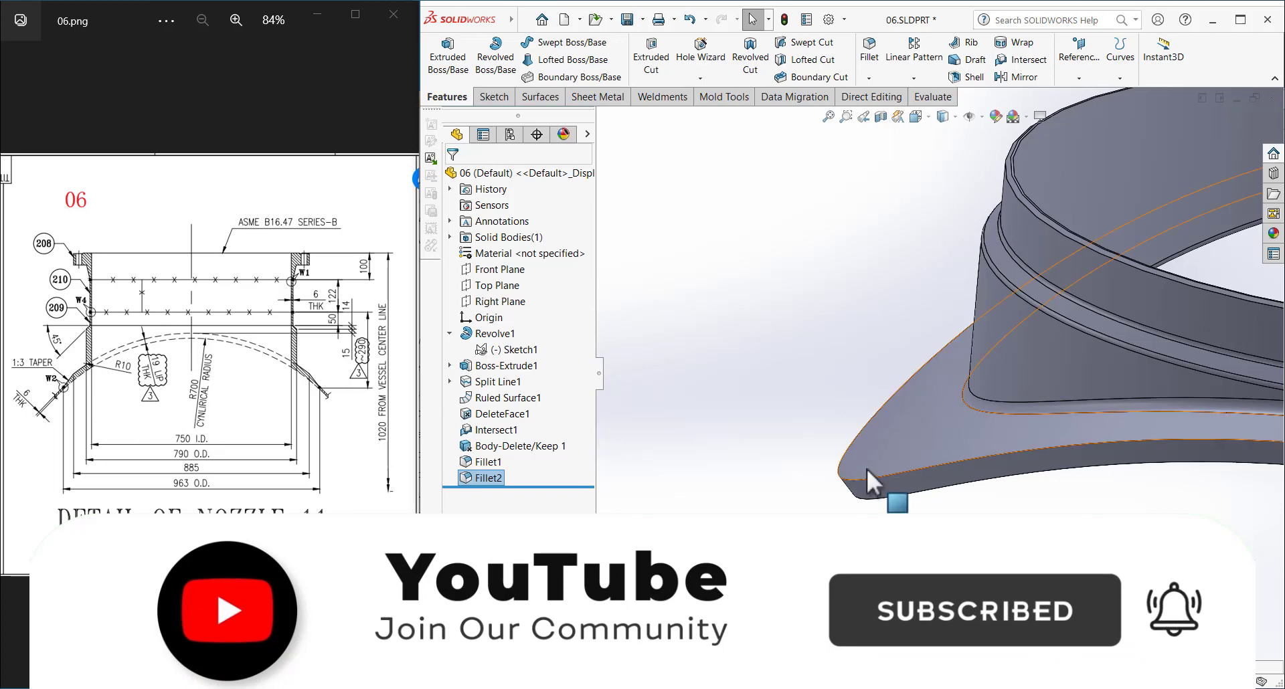
middle_drag(866, 469, 820, 468)
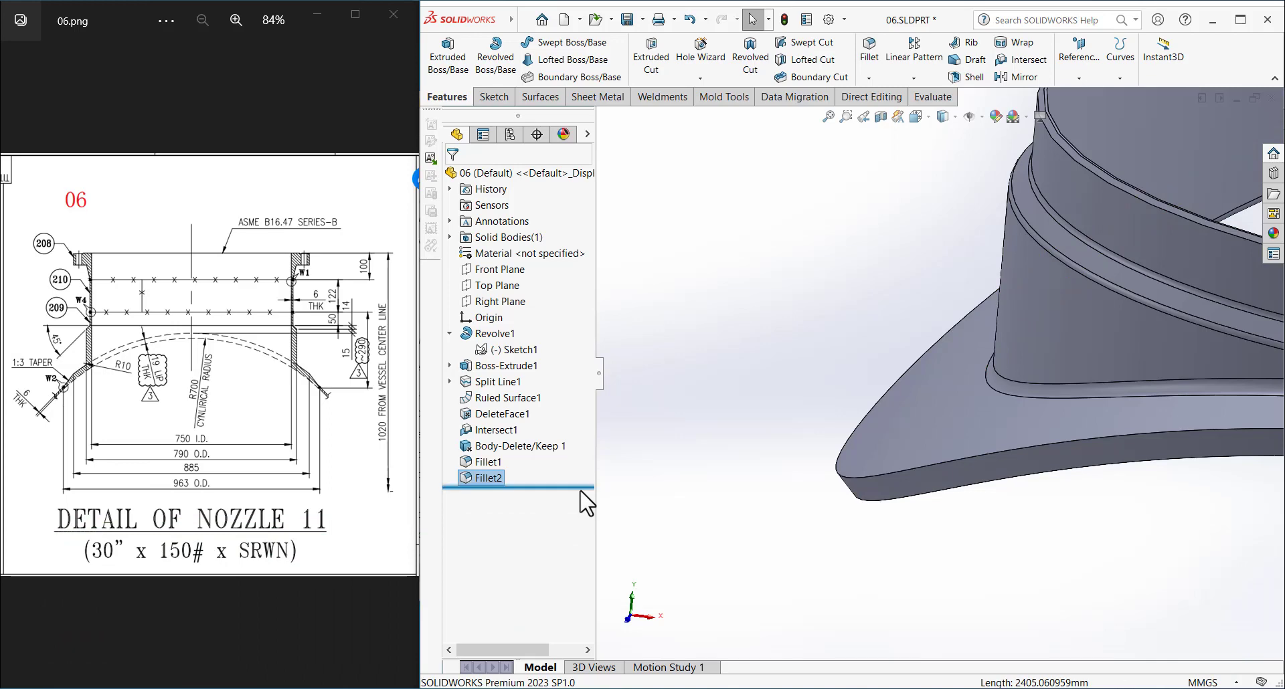
click(720, 265)
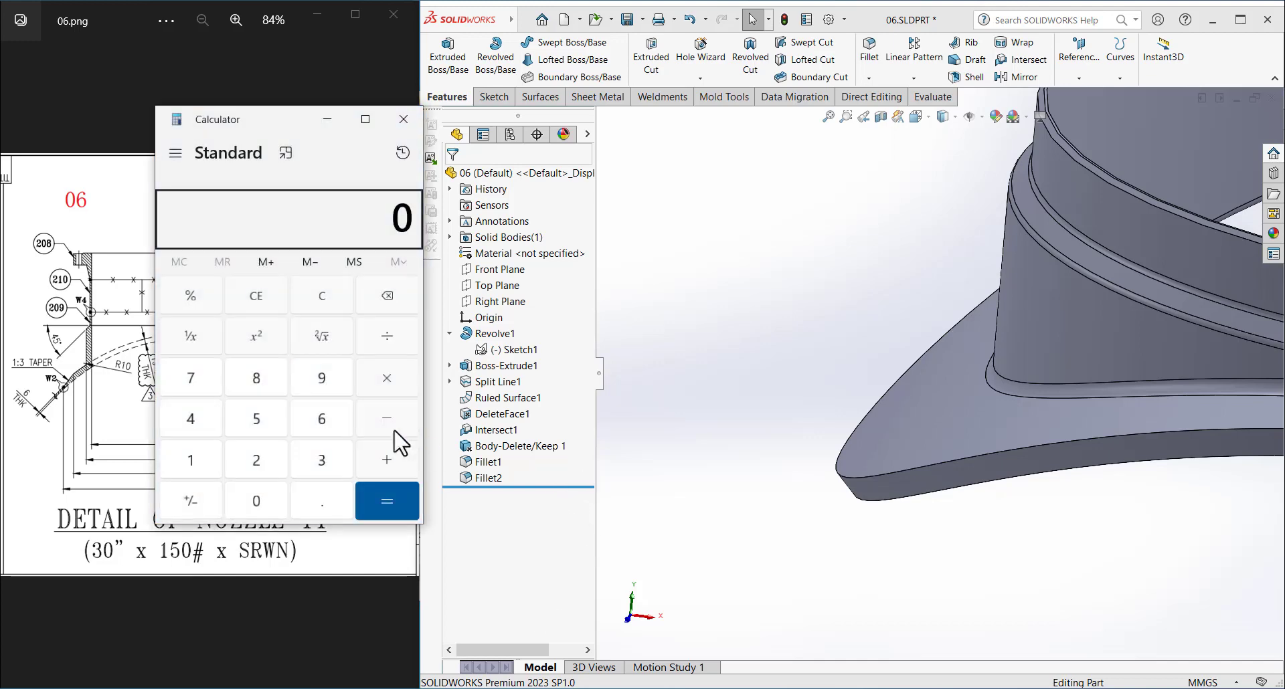
- Compute 19 − 3 in Calculator, then clear it
click(191, 459)
click(322, 379)
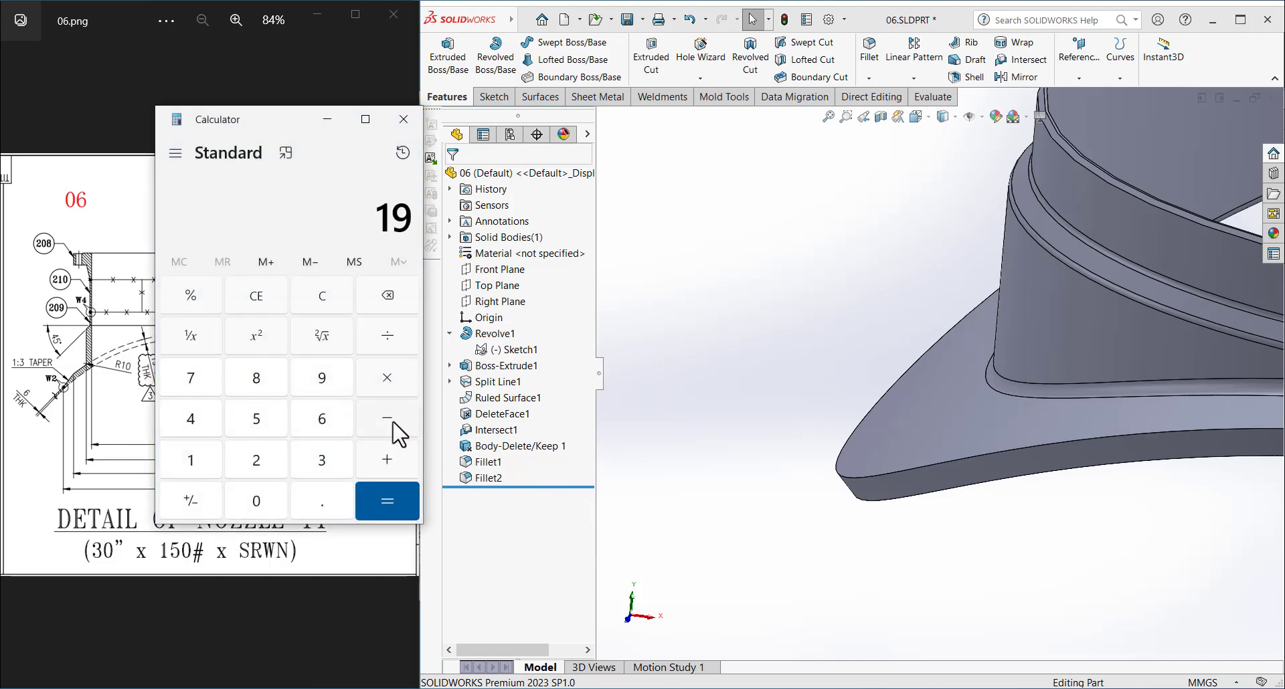
click(370, 499)
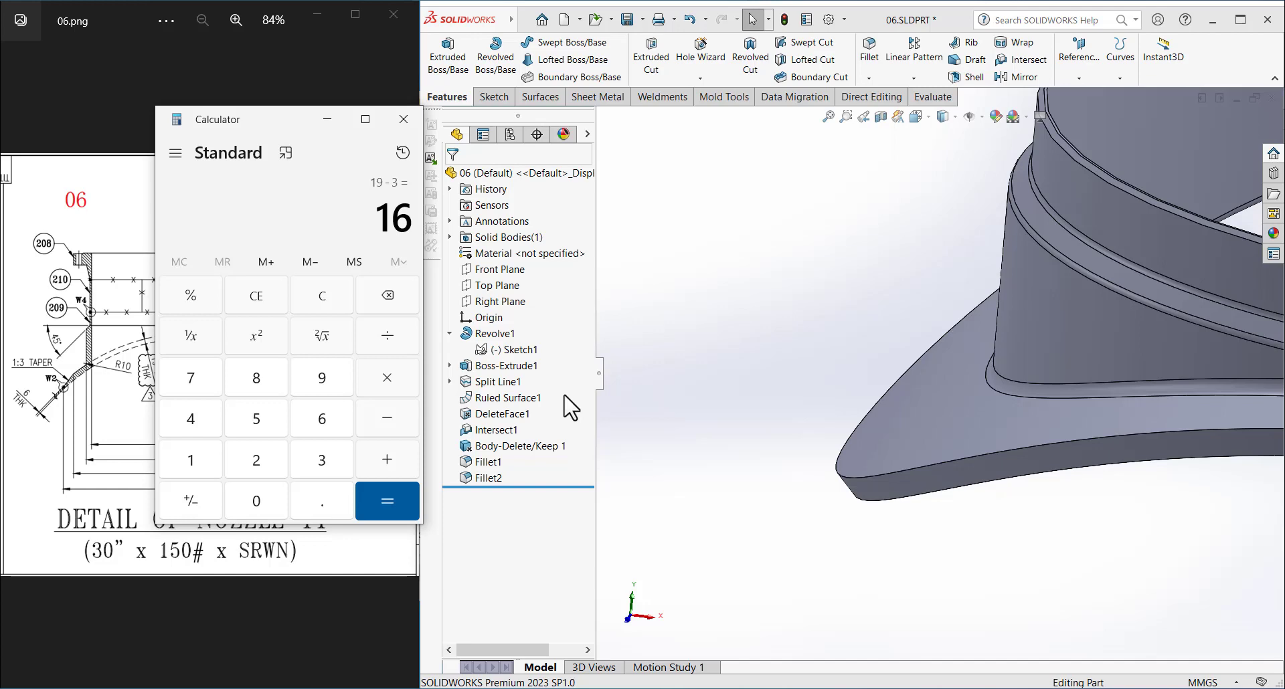
click(317, 301)
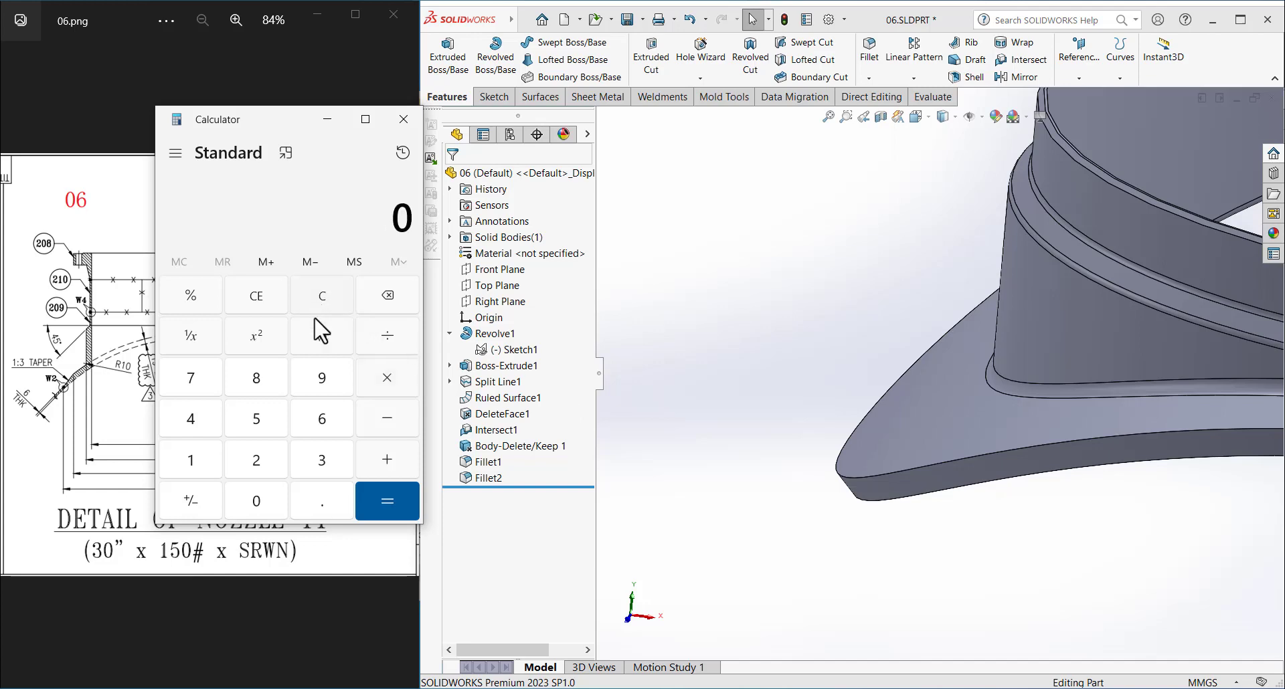
- Compute 19 − 6 = 13 and 13 × 3 = 39, then minimize Calculator
click(207, 468)
click(320, 384)
click(323, 423)
click(368, 490)
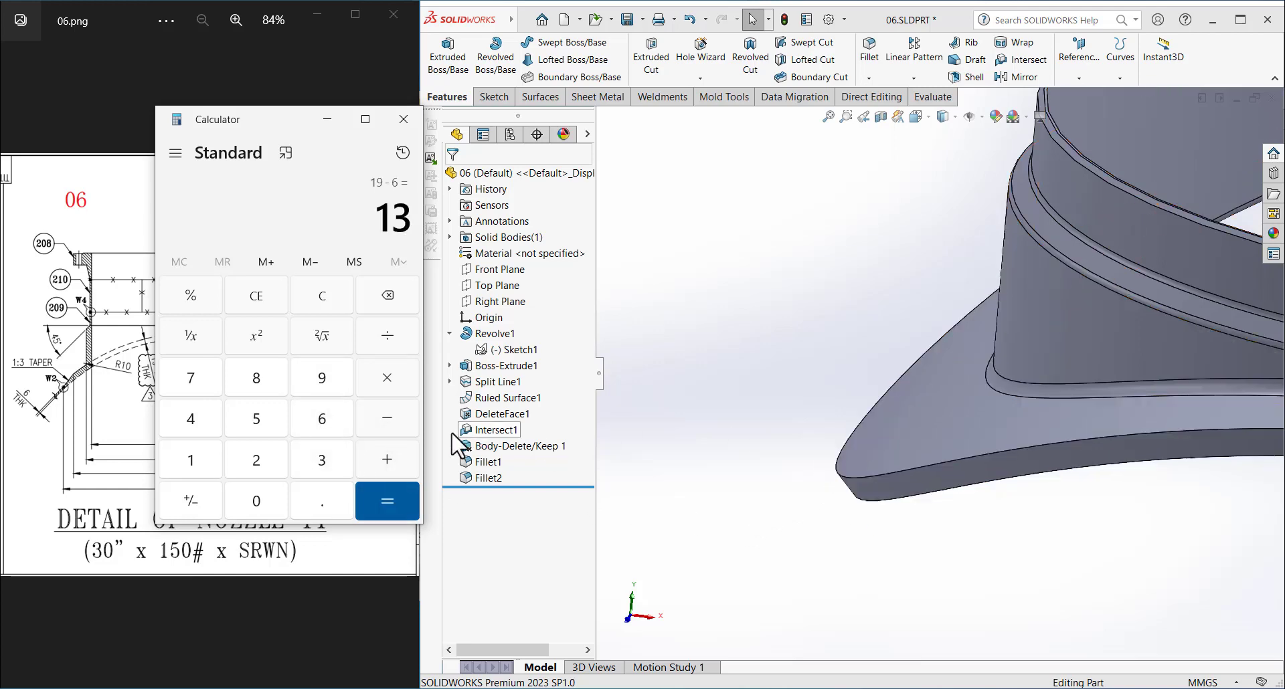
click(375, 490)
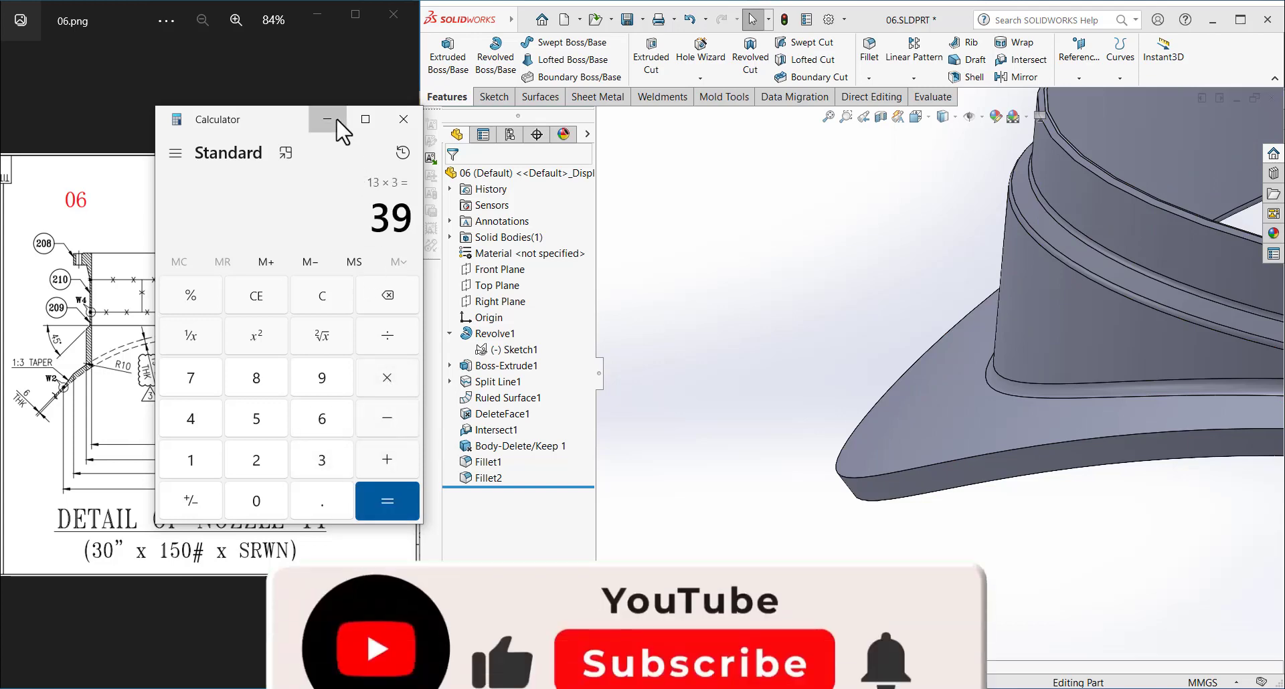
click(337, 121)
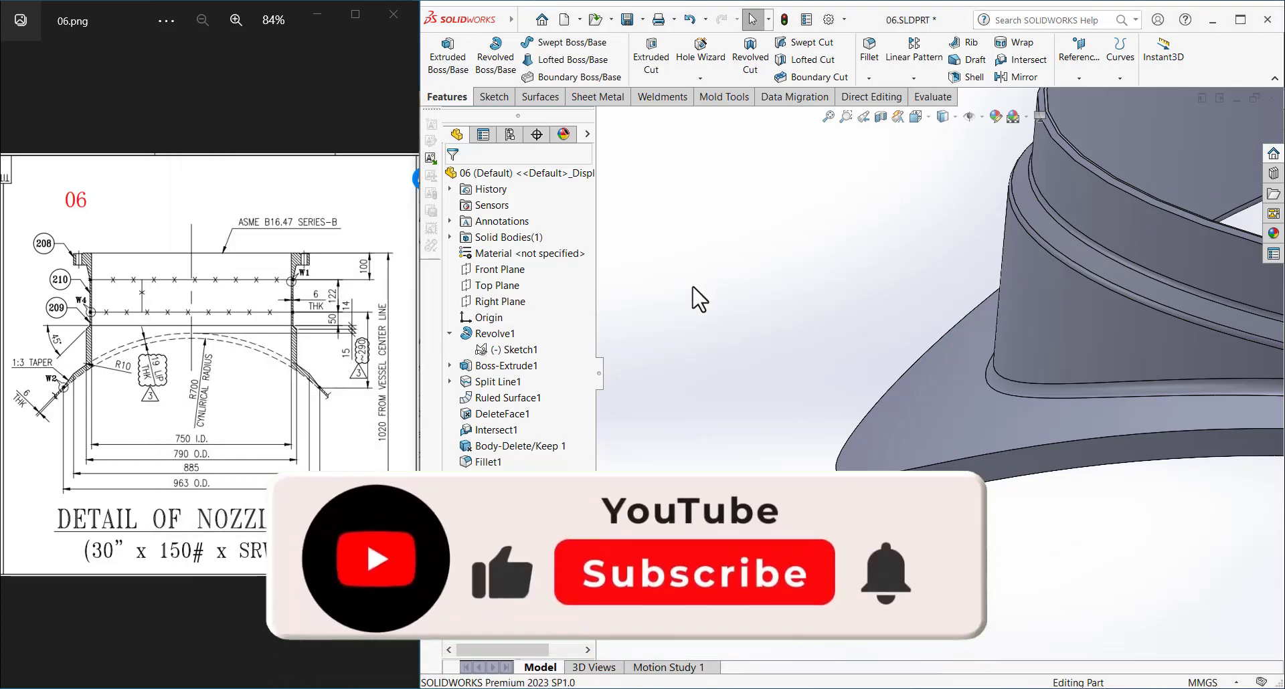
- Start a face-to-face chamfer with asymmetric distances of 13 mm and 39 mm
click(868, 79)
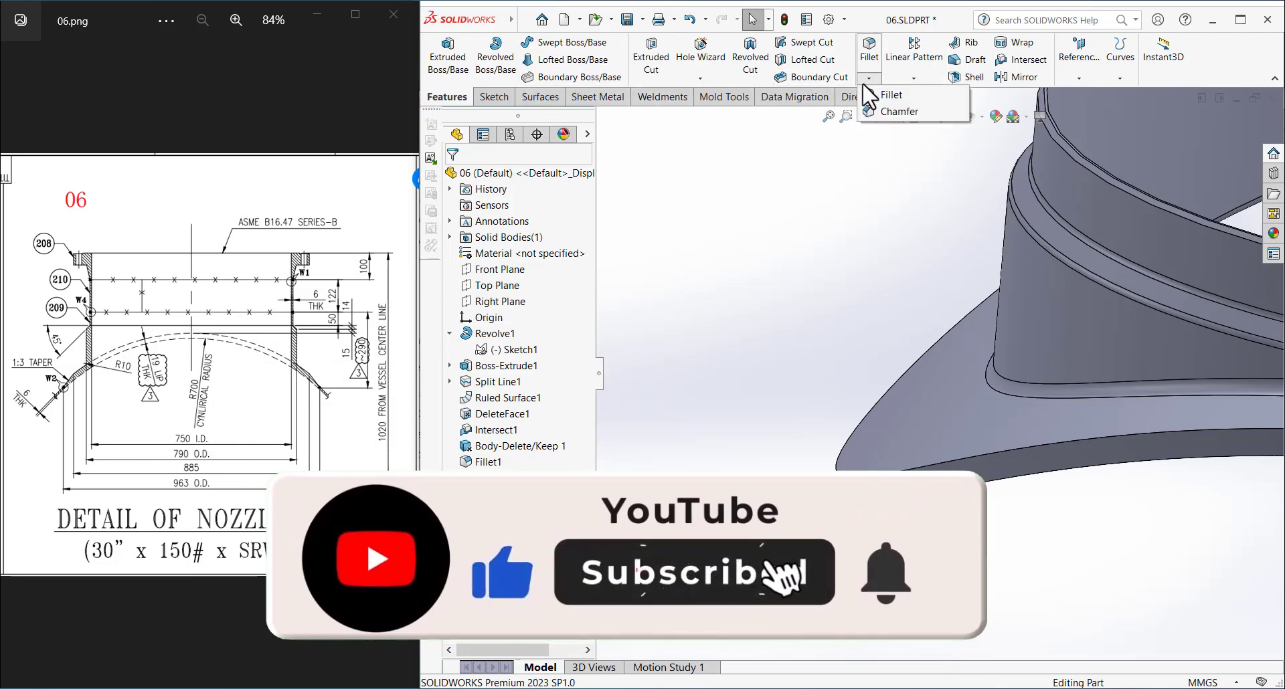
click(899, 111)
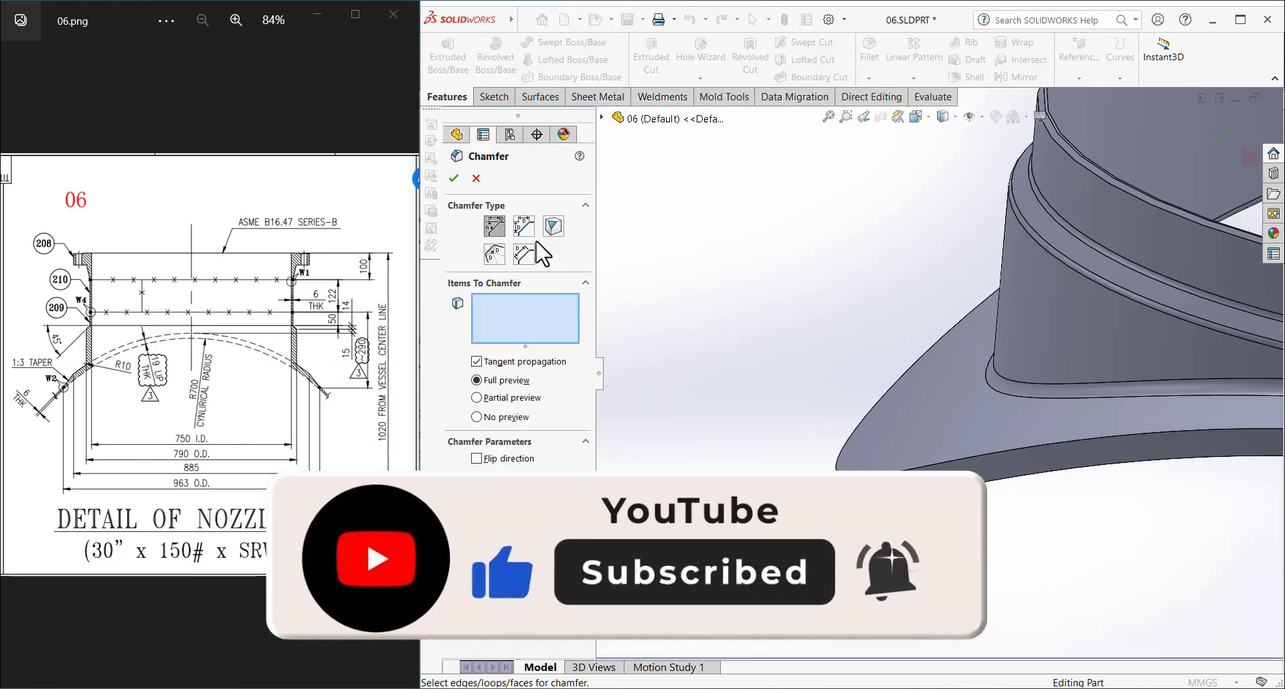
click(524, 226)
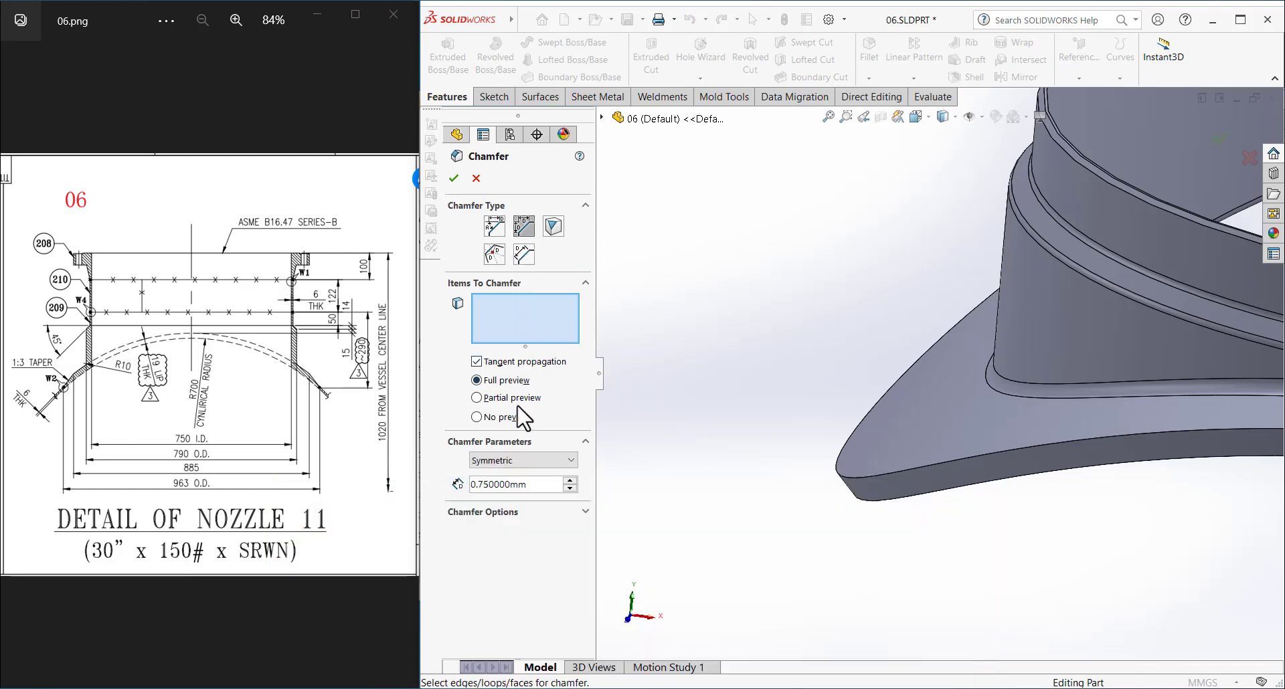
click(522, 460)
click(519, 485)
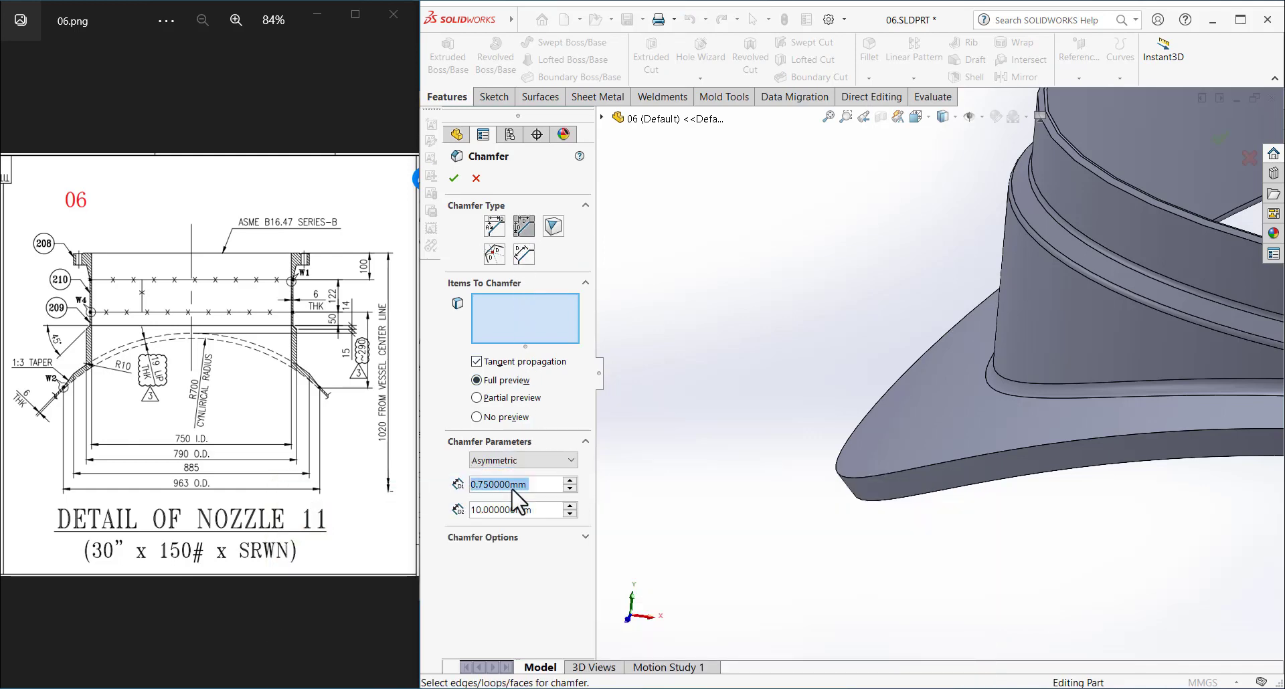
click(494, 255)
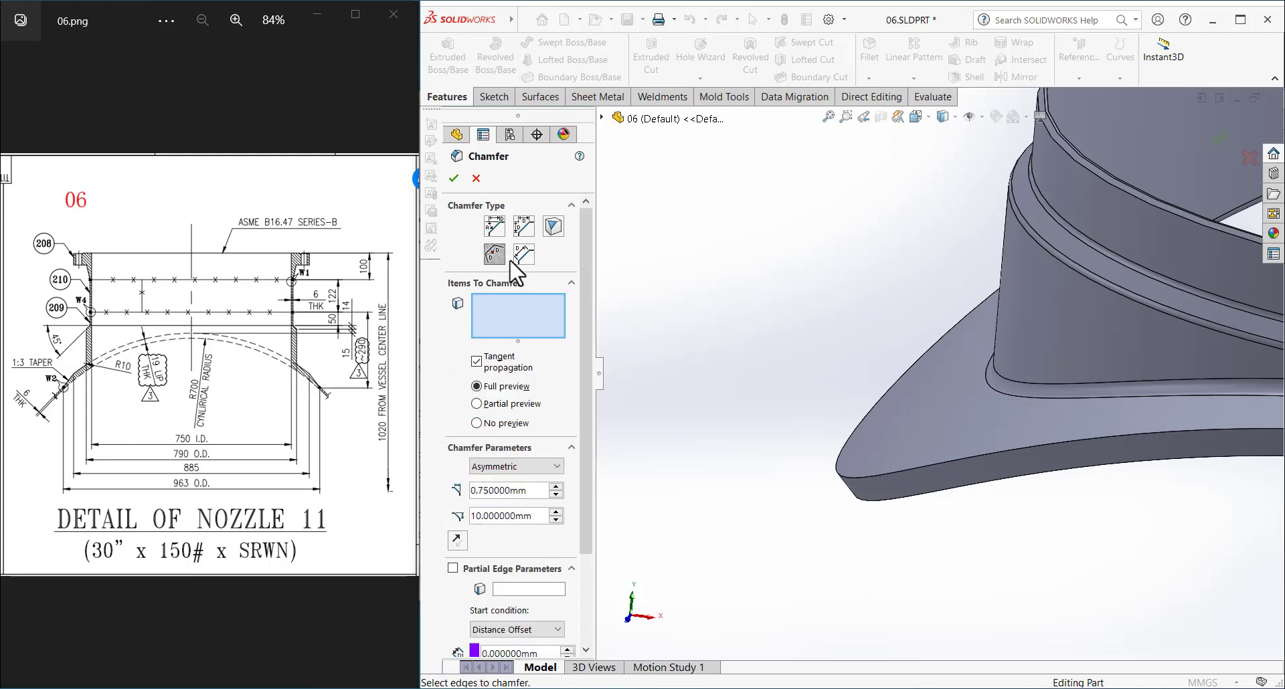
click(524, 256)
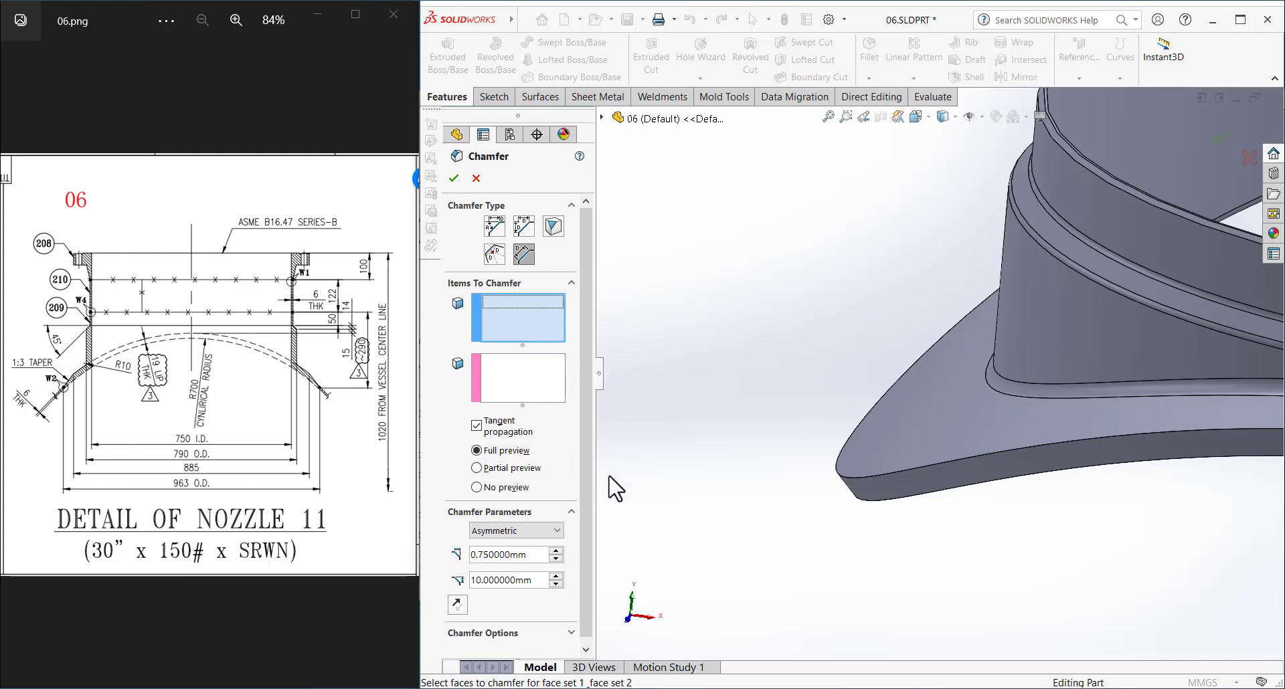
drag(531, 554, 441, 550)
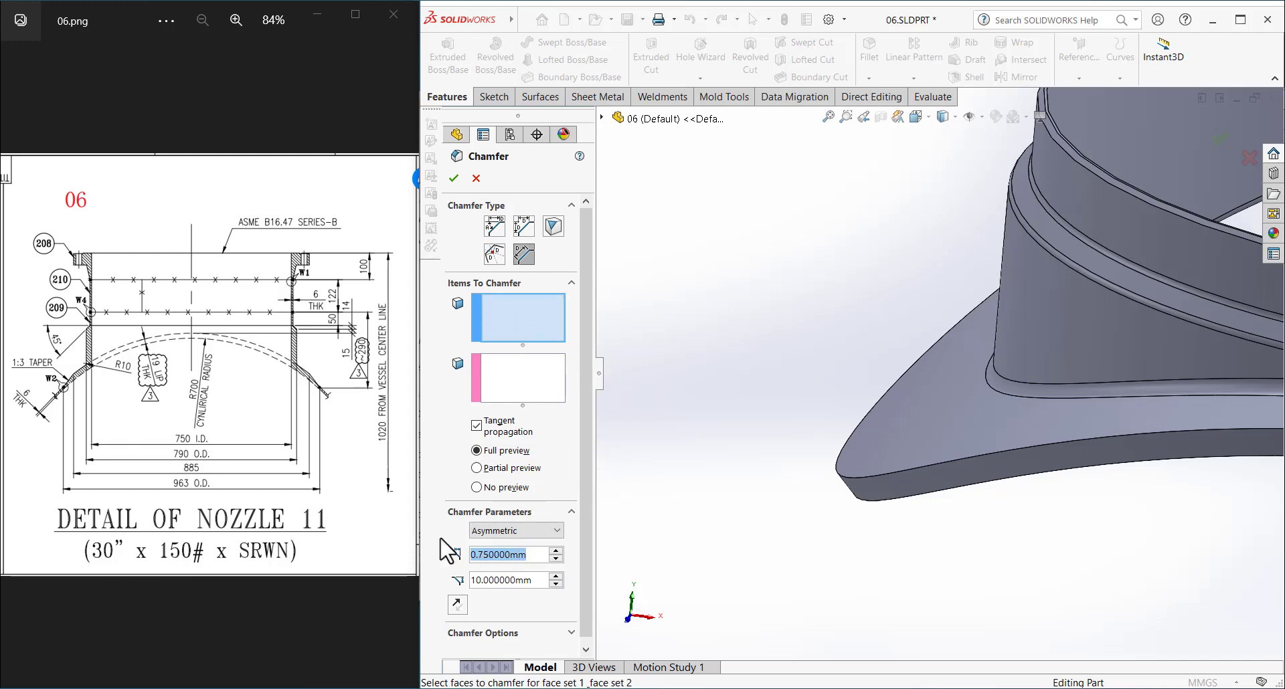
text(1)
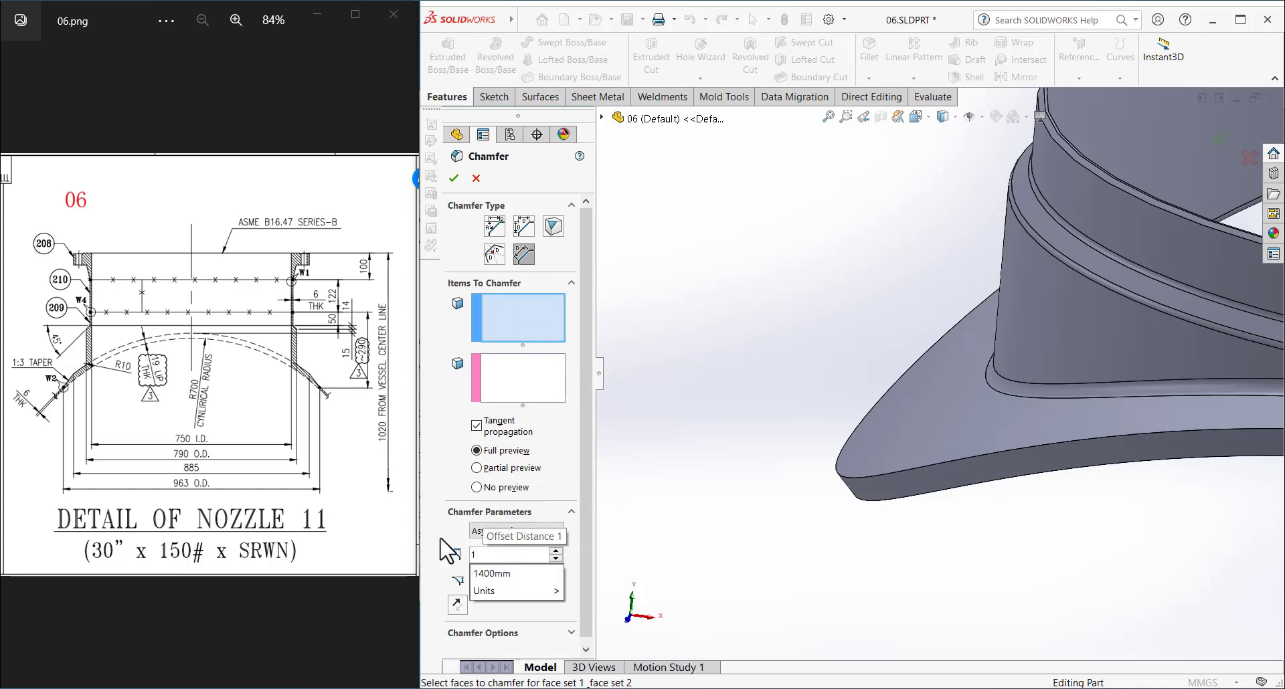
text(3)
key(Return)
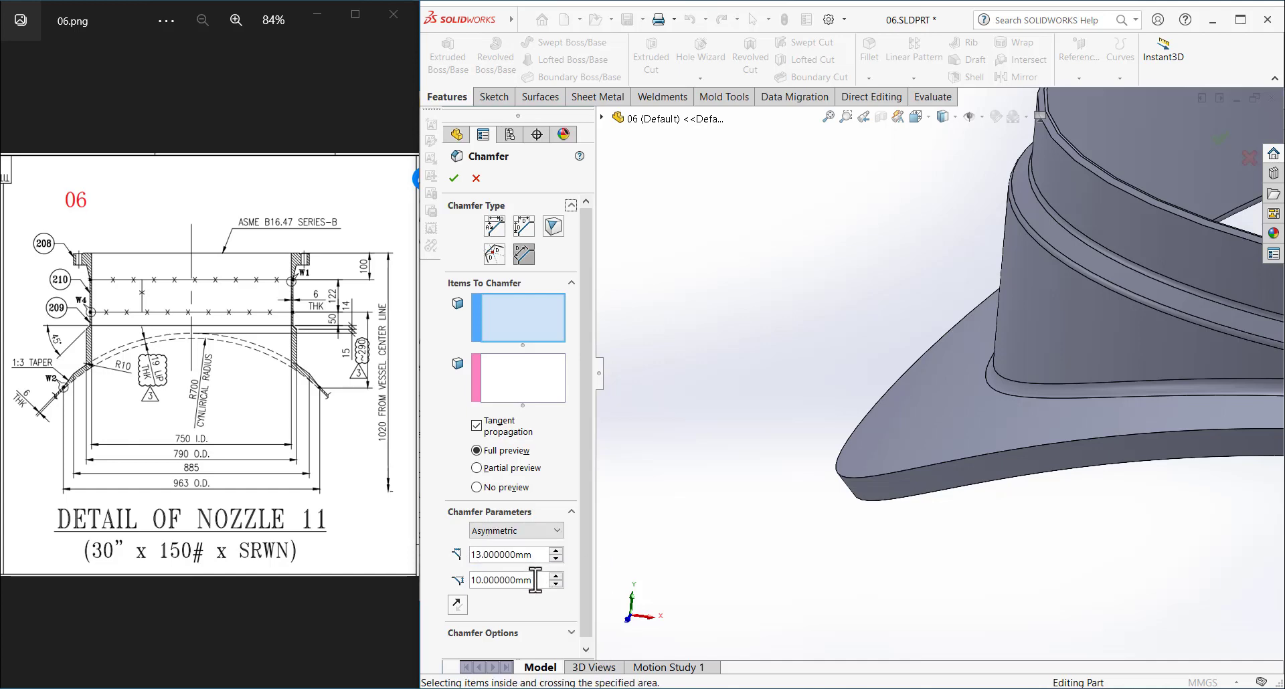
drag(536, 580, 442, 592)
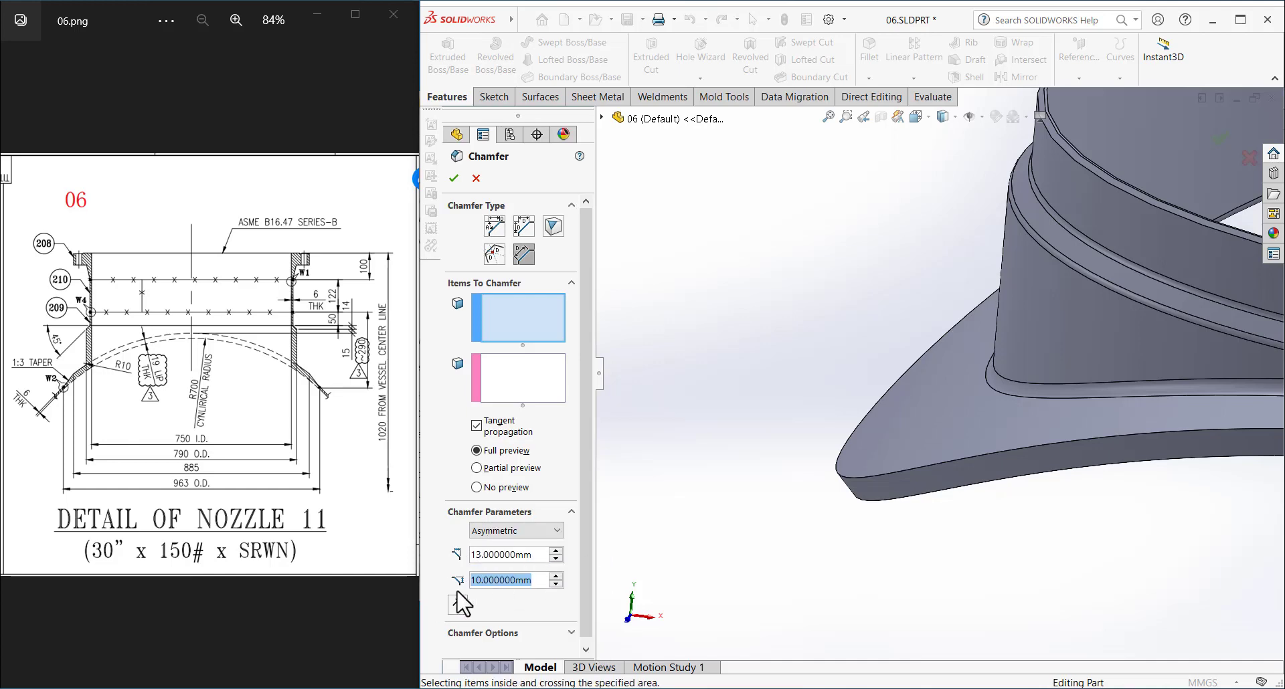
text(39)
key(Return)
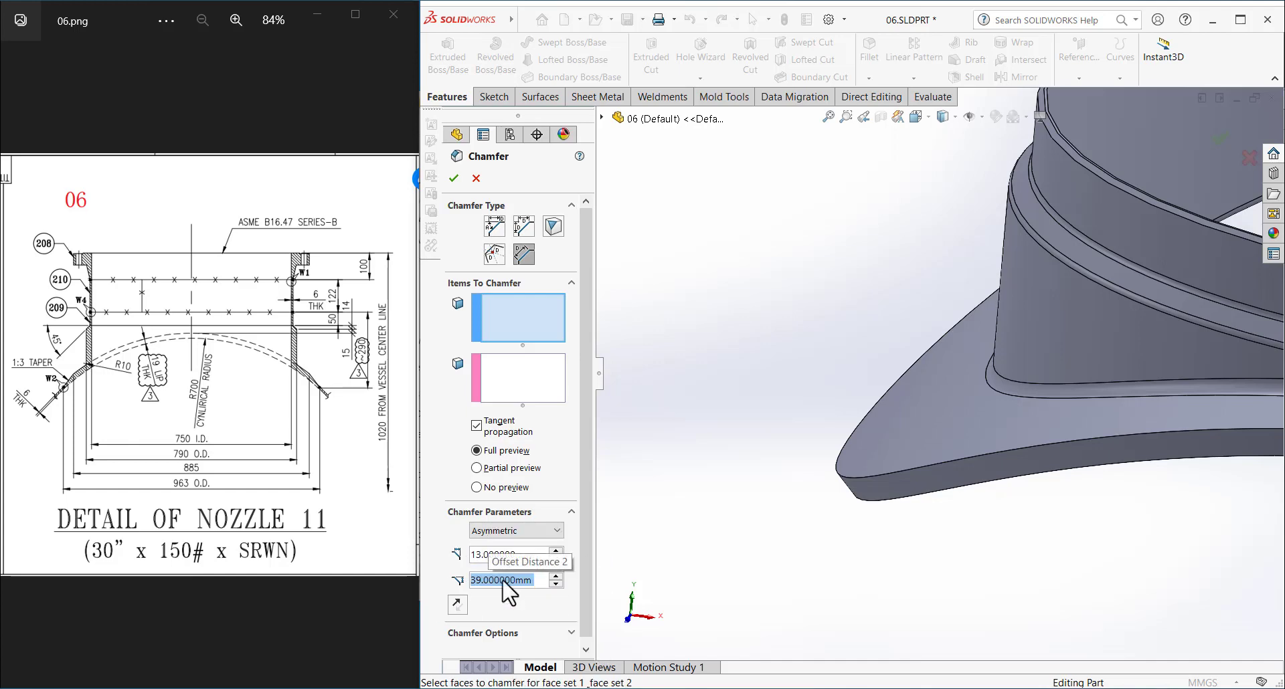
- Chamfer between the pad rim's side face and top face, flipping the distances before accepting
click(853, 495)
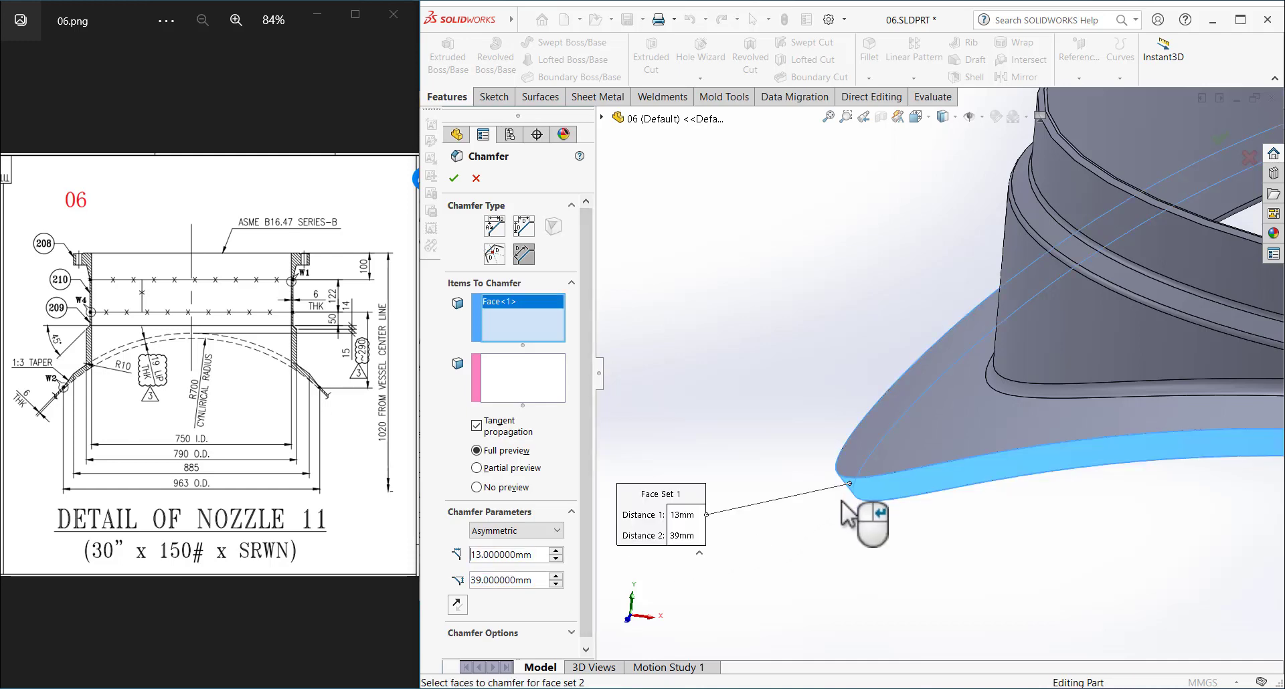
click(510, 398)
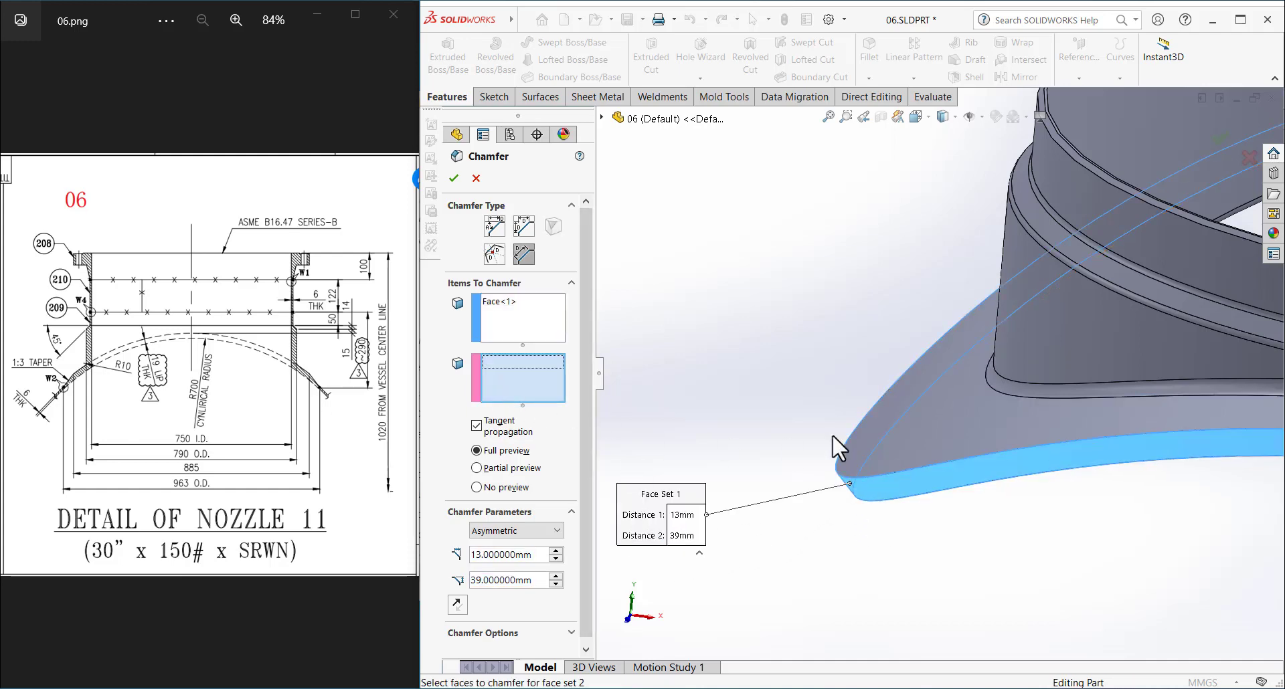
click(907, 438)
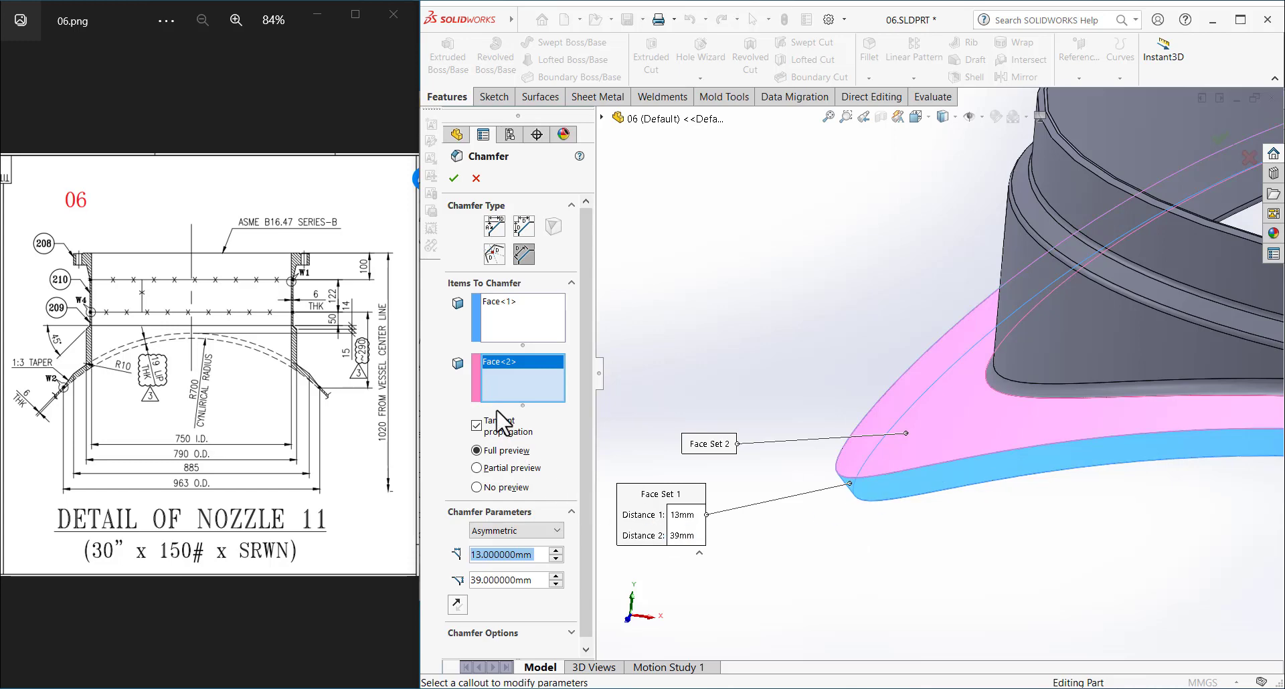
click(453, 178)
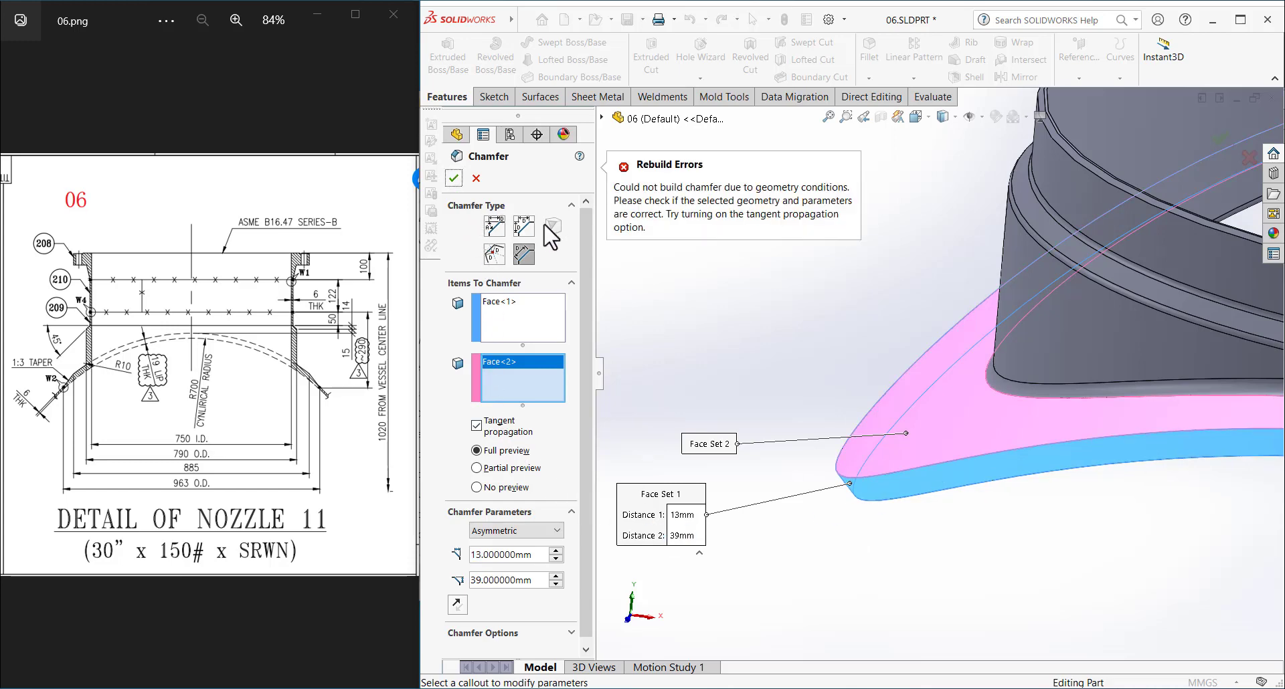
click(459, 602)
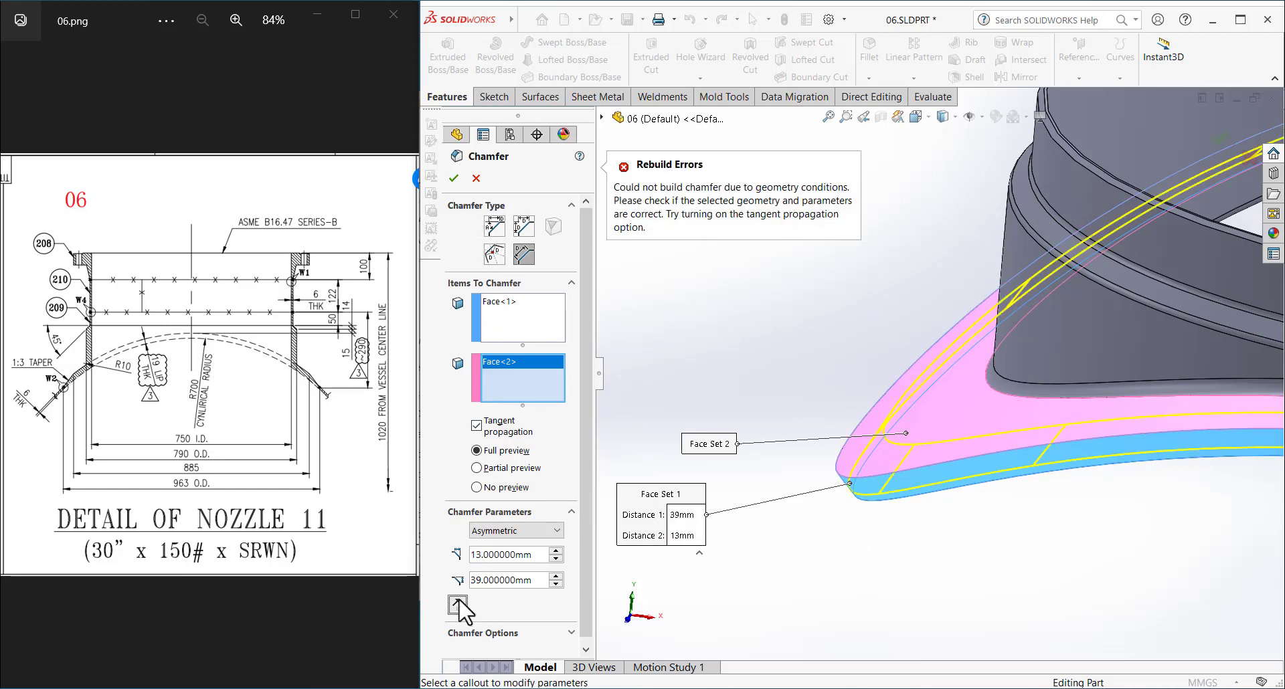
click(453, 178)
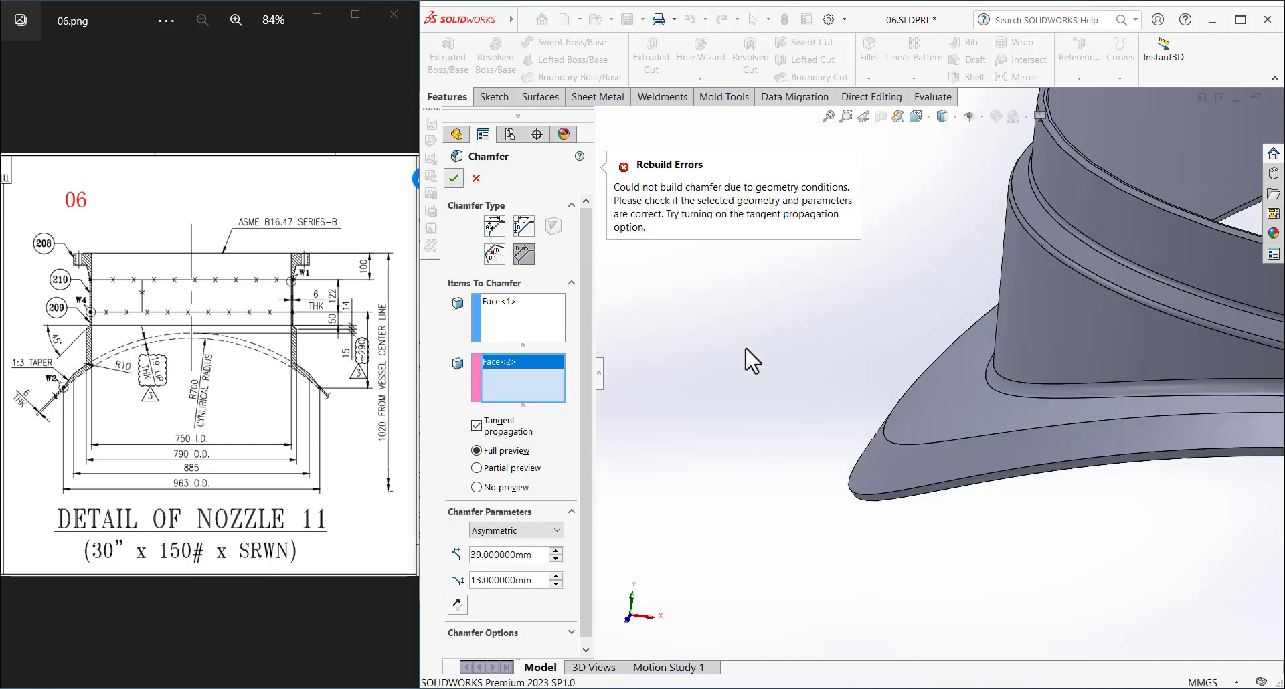
mouse_move(780, 425)
middle_down()
mouse_move(828, 392)
mouse_move(864, 440)
middle_up()
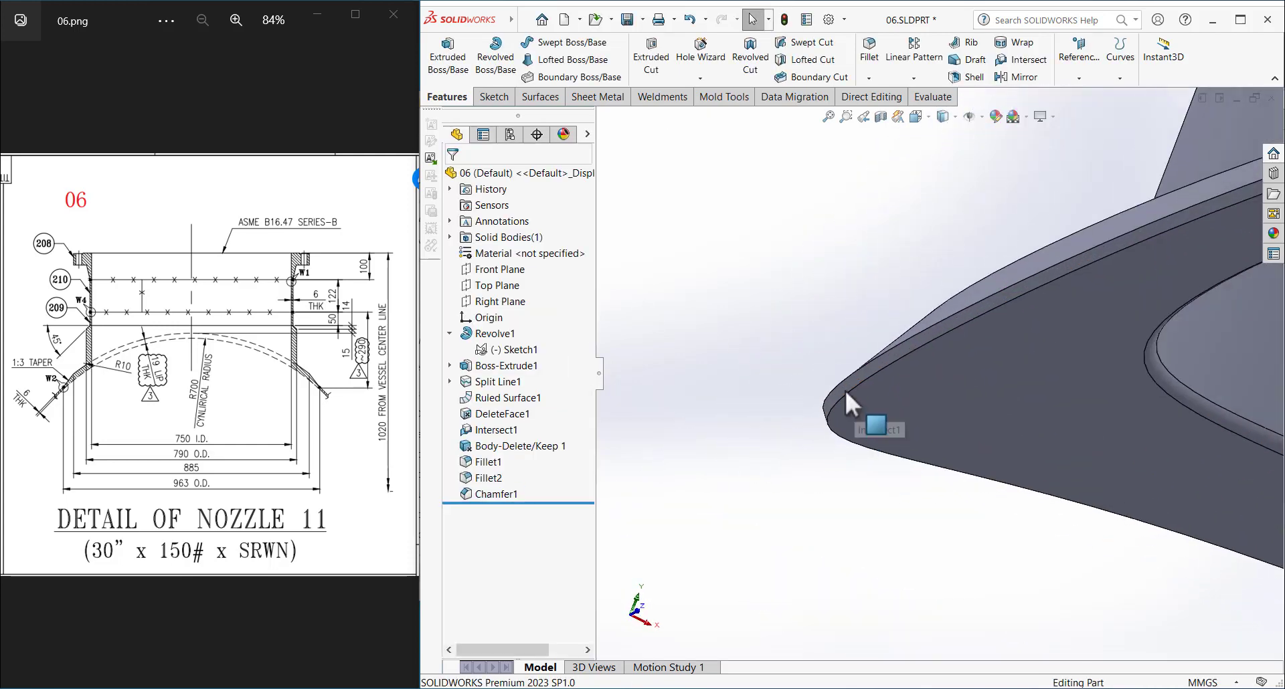
mouse_move(837, 380)
middle_down()
mouse_move(835, 407)
mouse_move(807, 362)
middle_up()
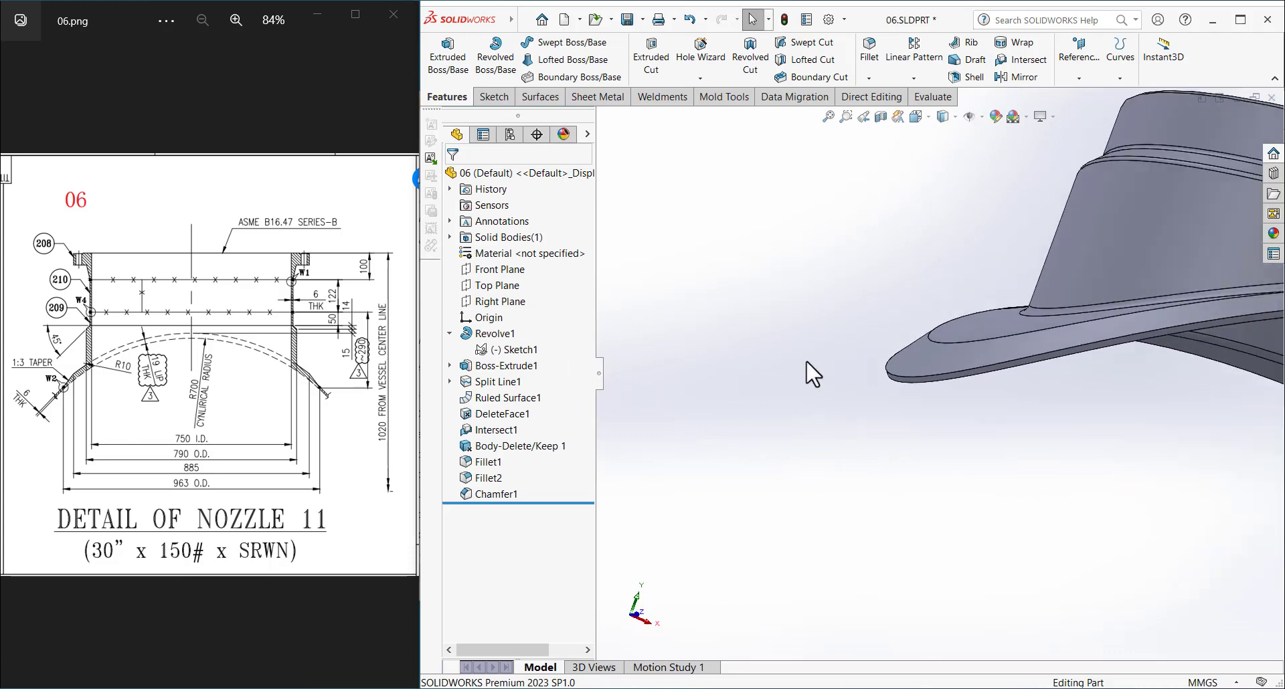
click(880, 117)
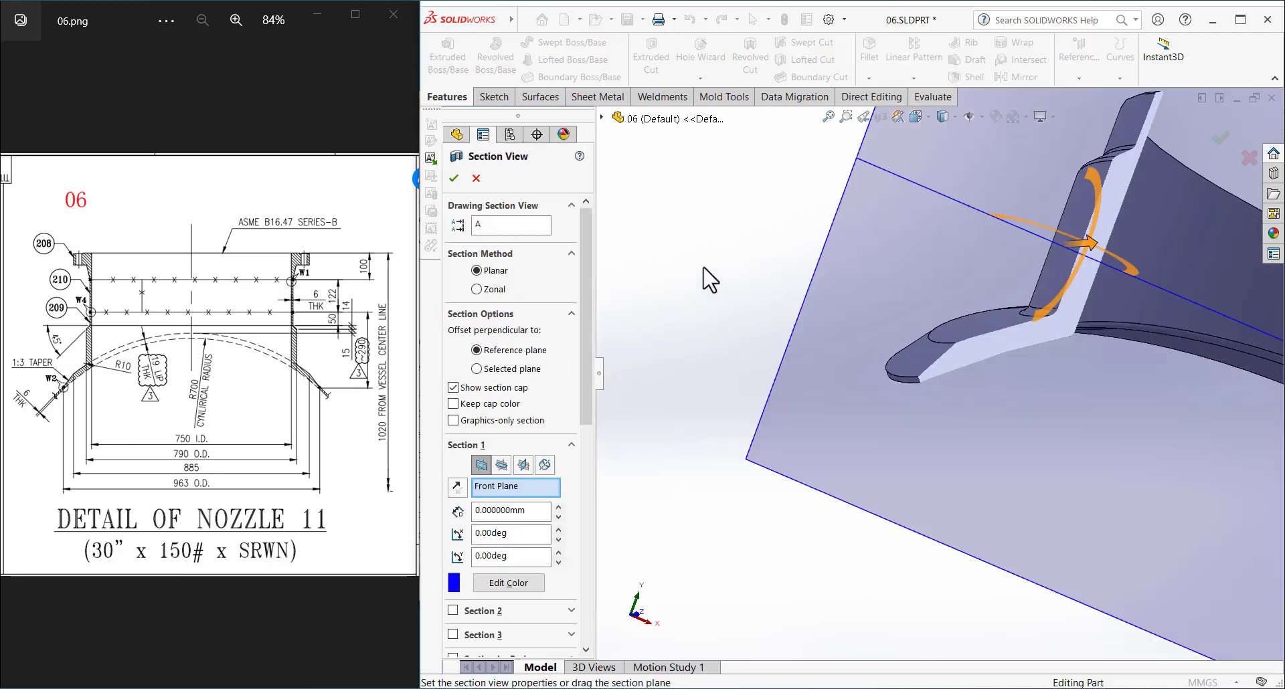
click(455, 178)
scroll(890, 401, down, 3)
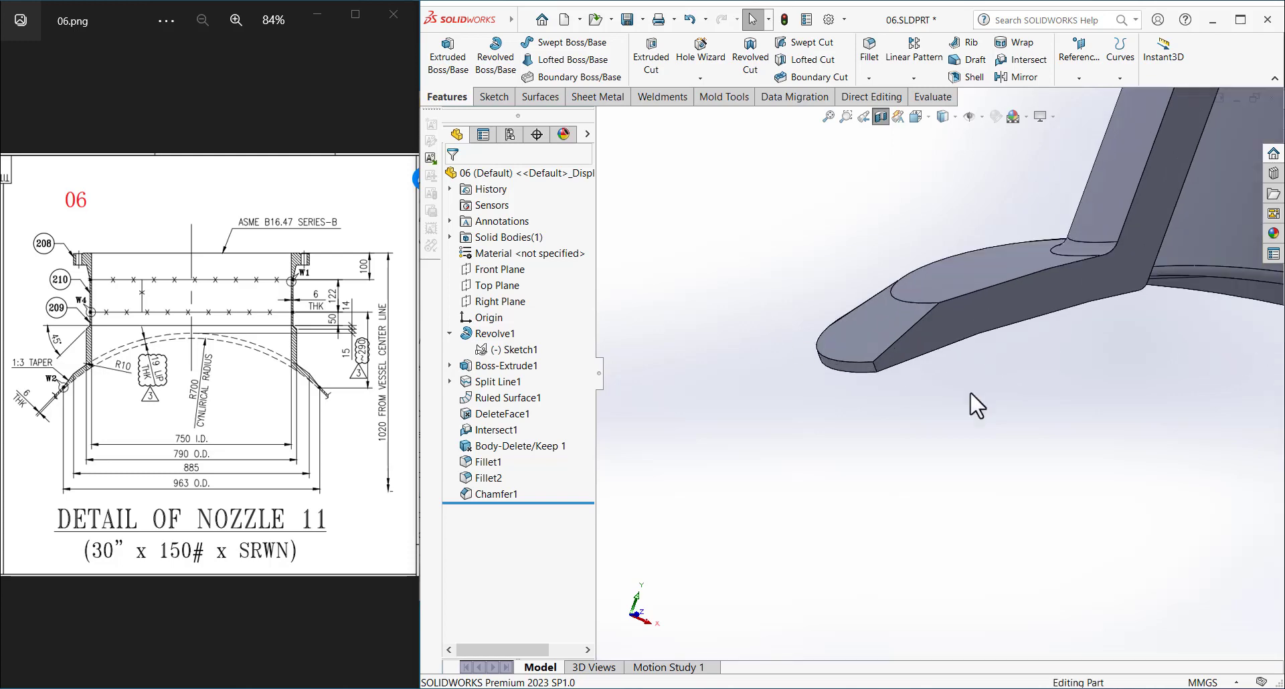
scroll(853, 365, down, 3)
click(827, 355)
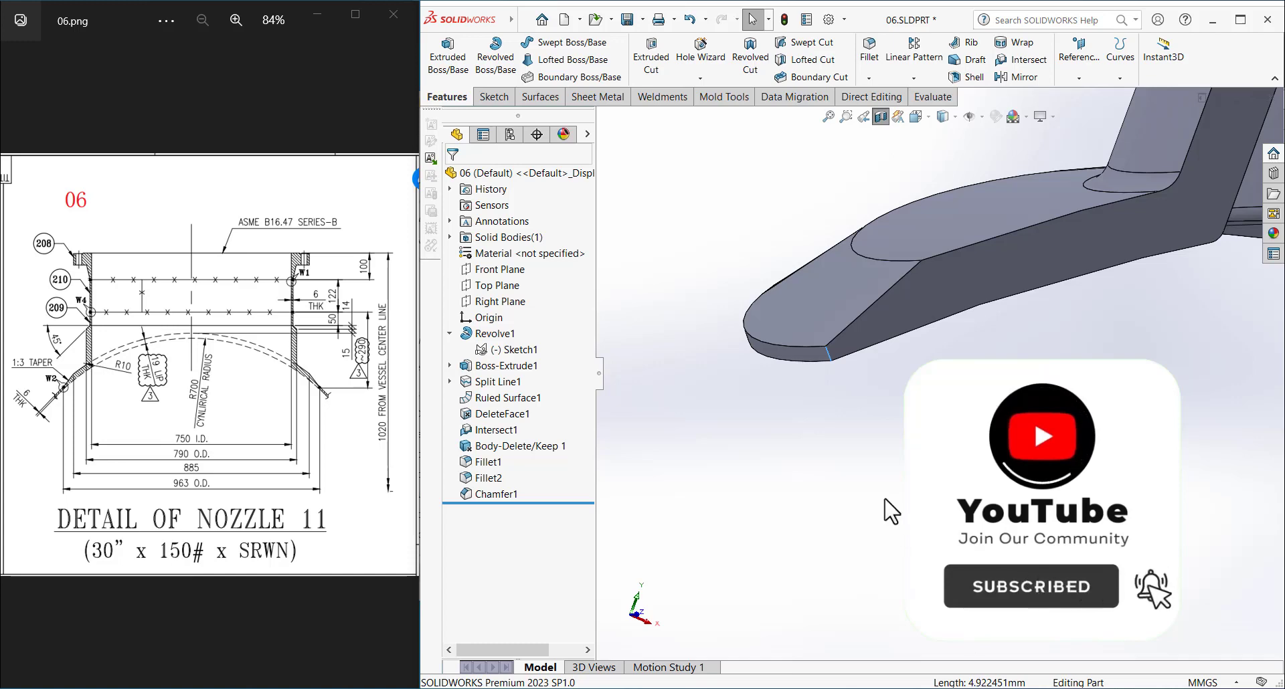
middle_drag(686, 473, 825, 476)
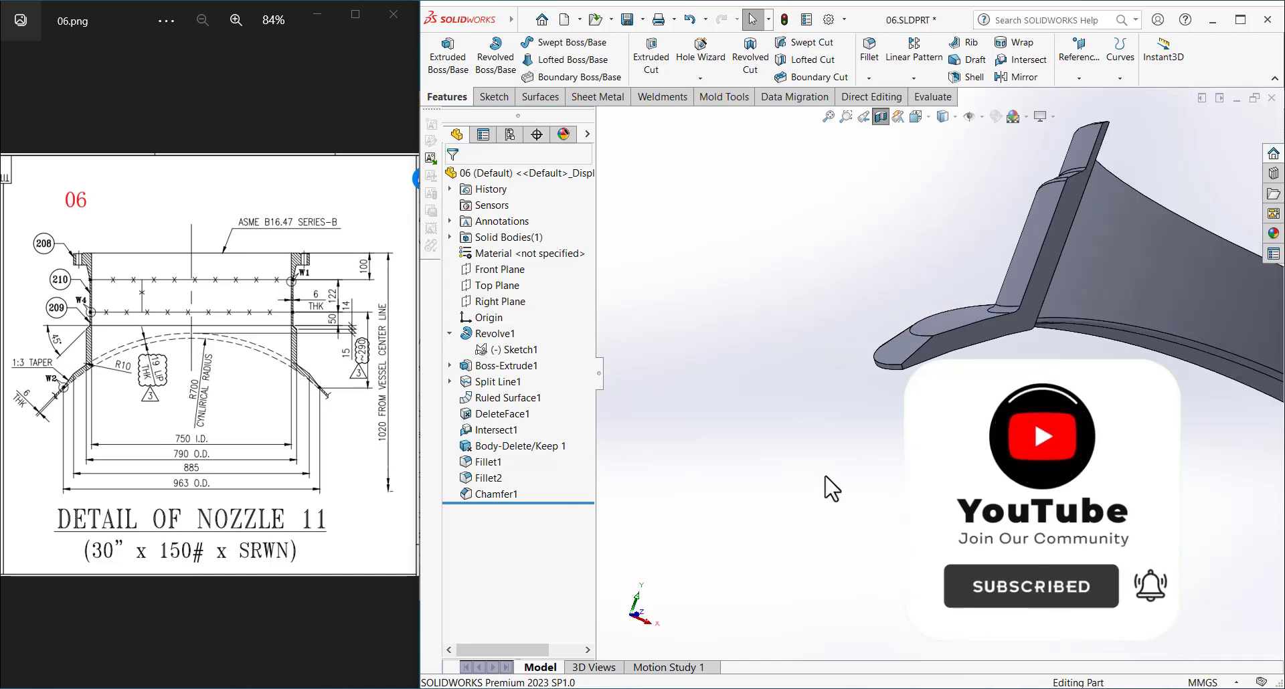
click(880, 116)
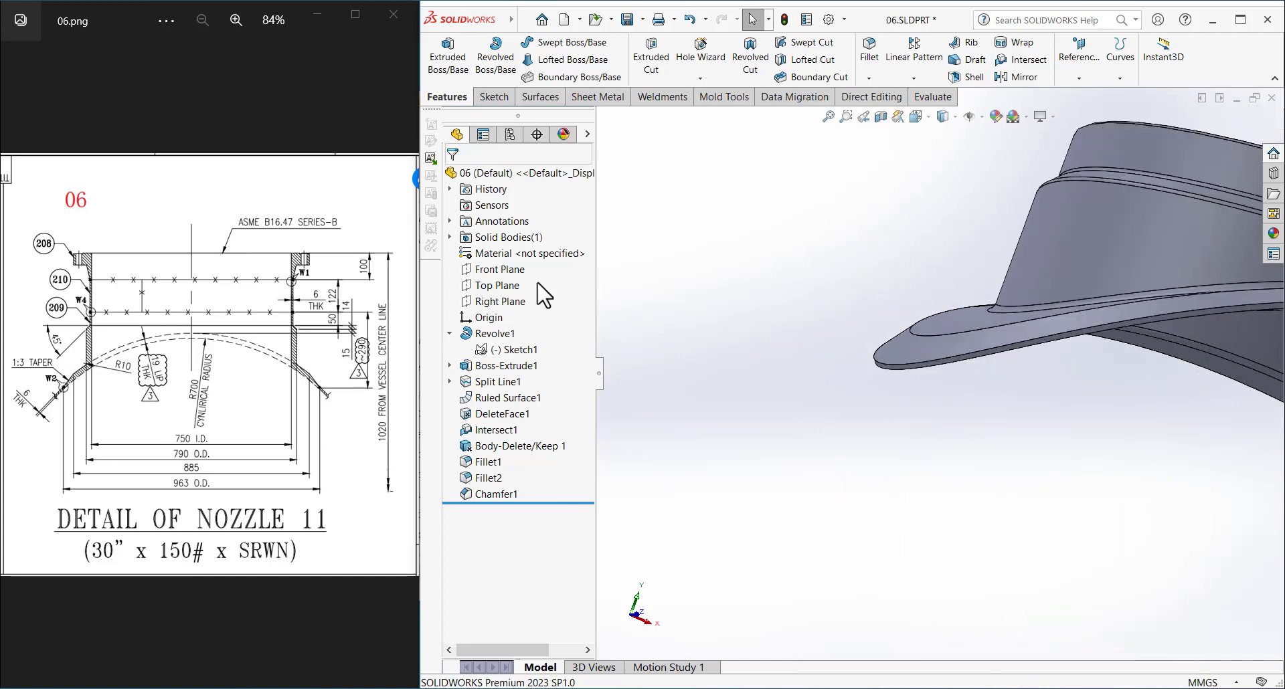
click(509, 302)
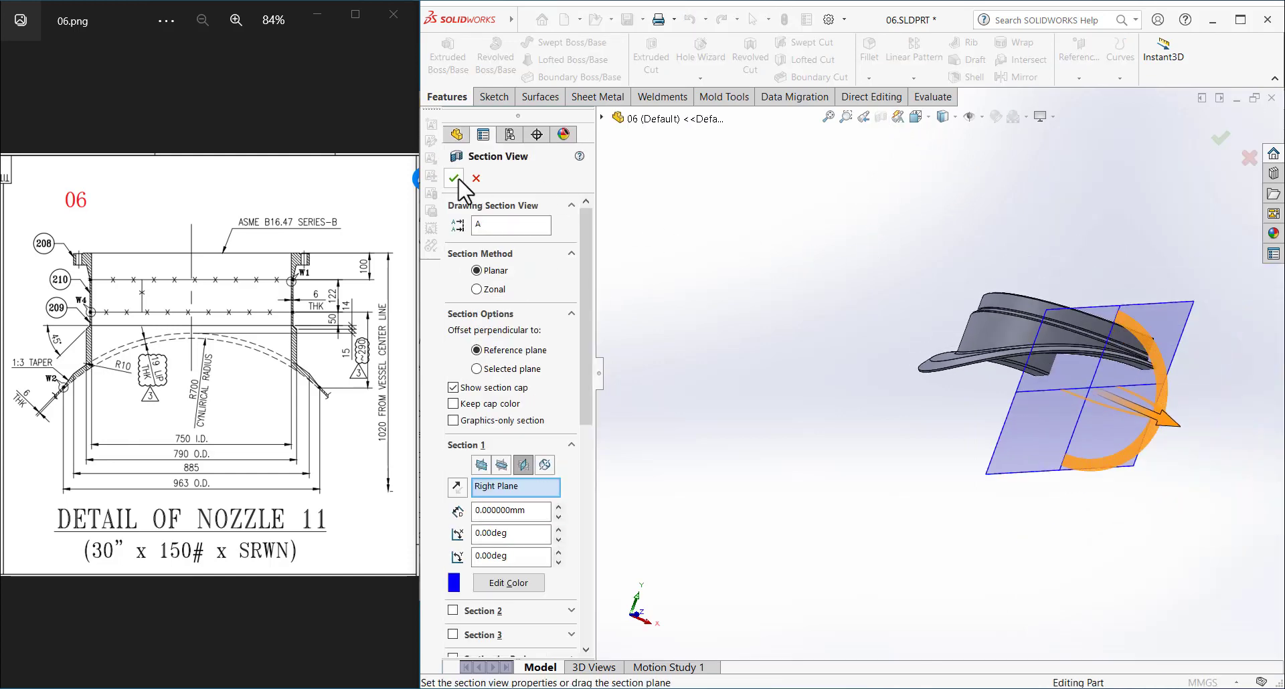
click(453, 178)
scroll(983, 375, down, 5)
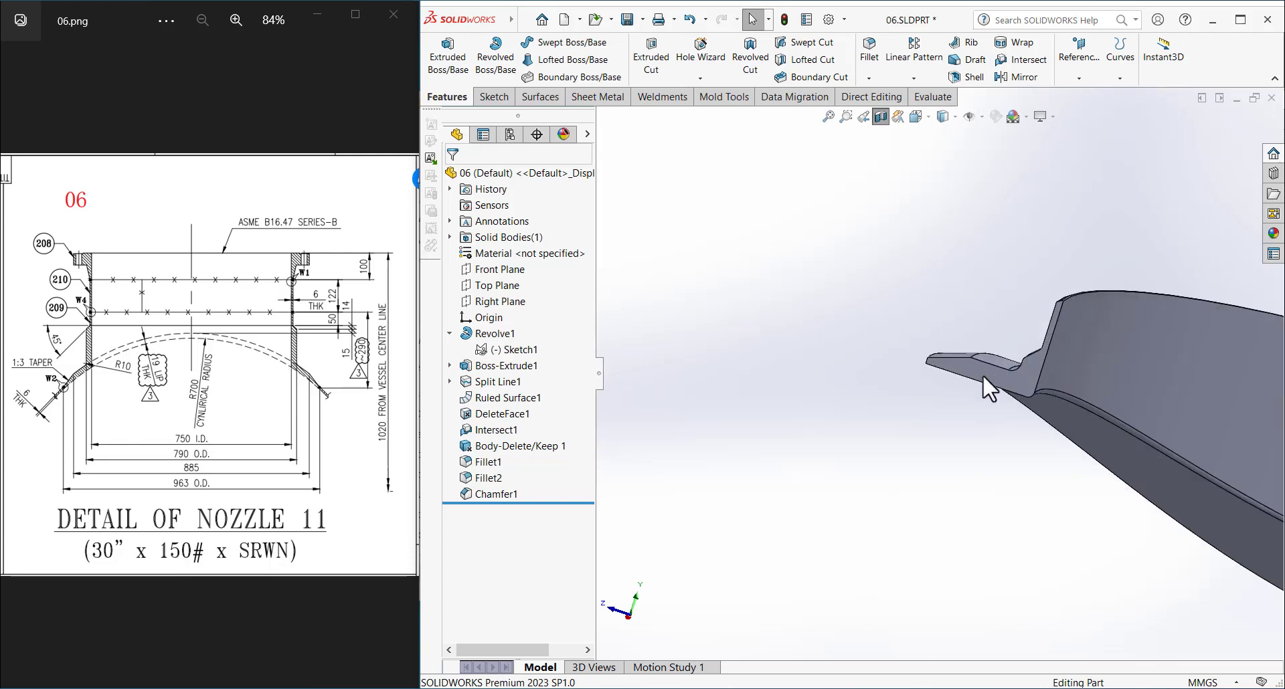
scroll(852, 303, down, 3)
click(812, 310)
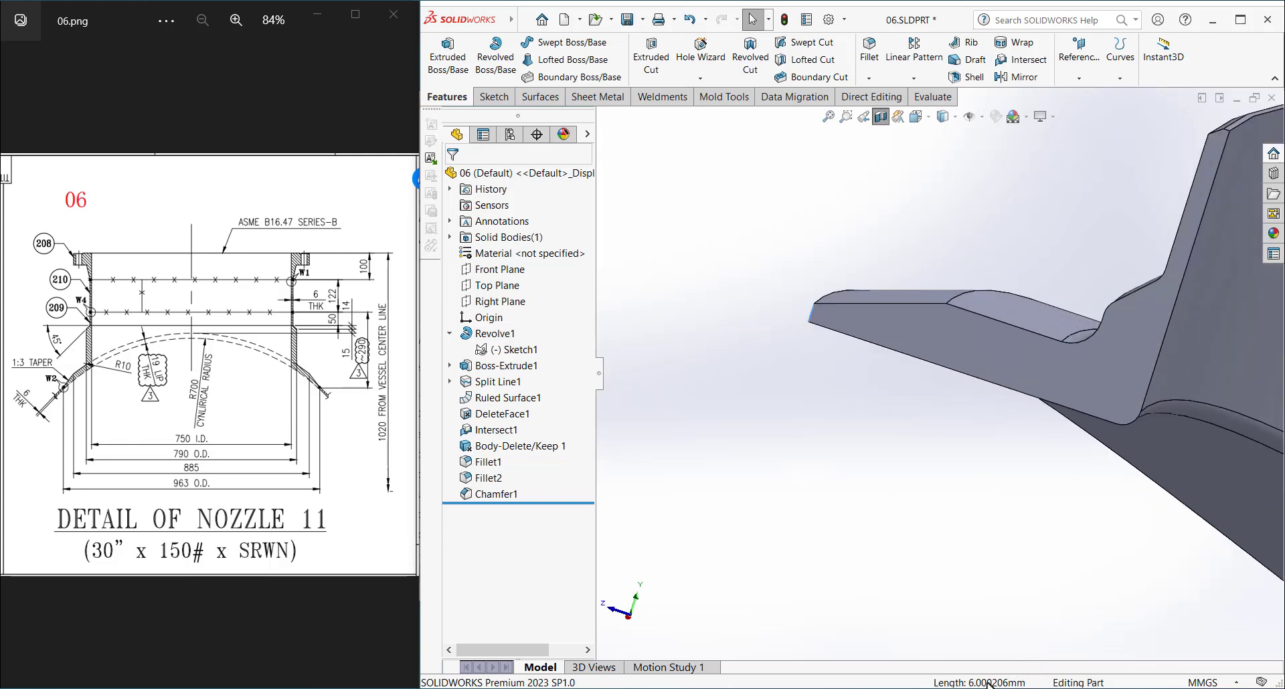
mouse_move(966, 516)
middle_down()
mouse_move(995, 533)
mouse_move(929, 467)
mouse_move(965, 490)
mouse_move(941, 444)
middle_up()
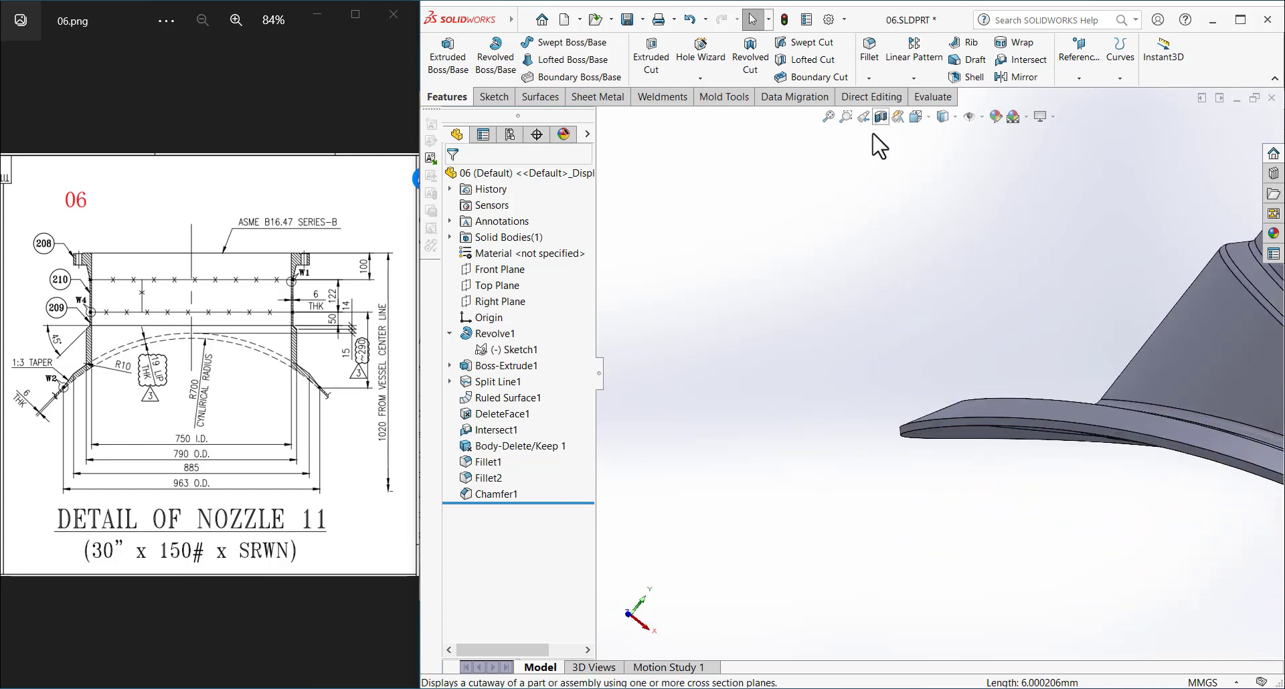
middle_drag(857, 266, 682, 376)
- Reopen Chamfer1 for editing and show its Chamfer Options with the 39 mm and 13 mm distances
click(499, 494)
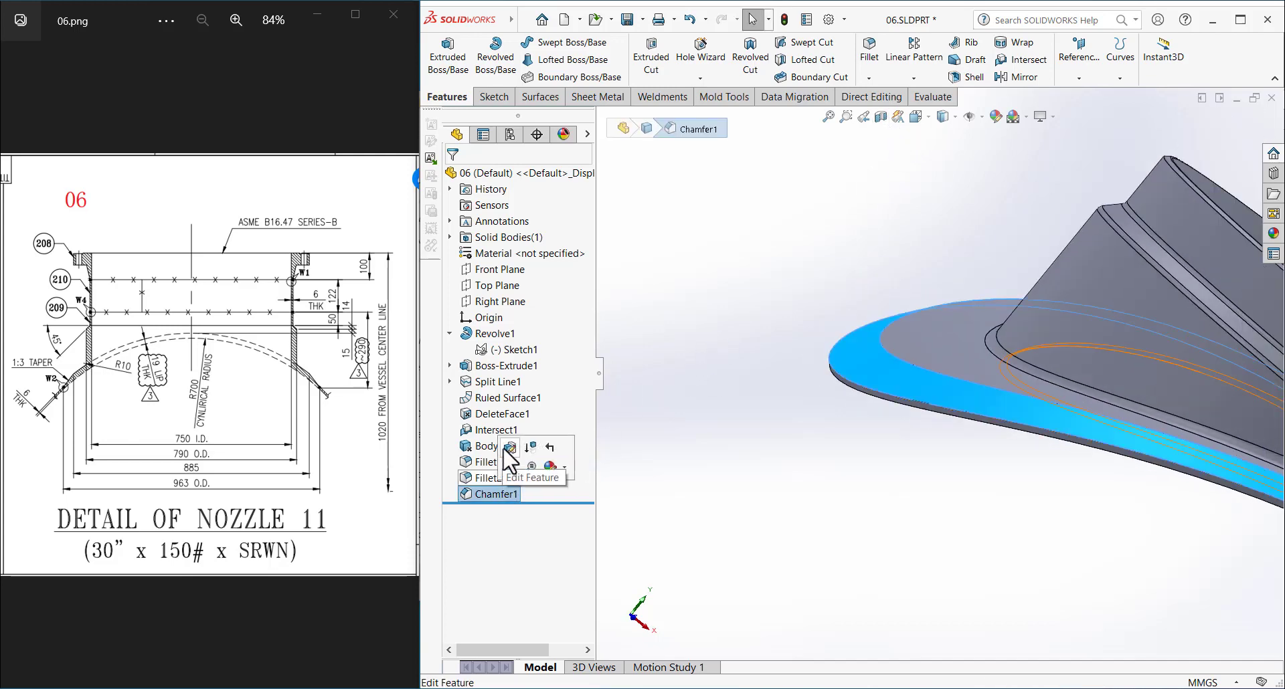
click(533, 464)
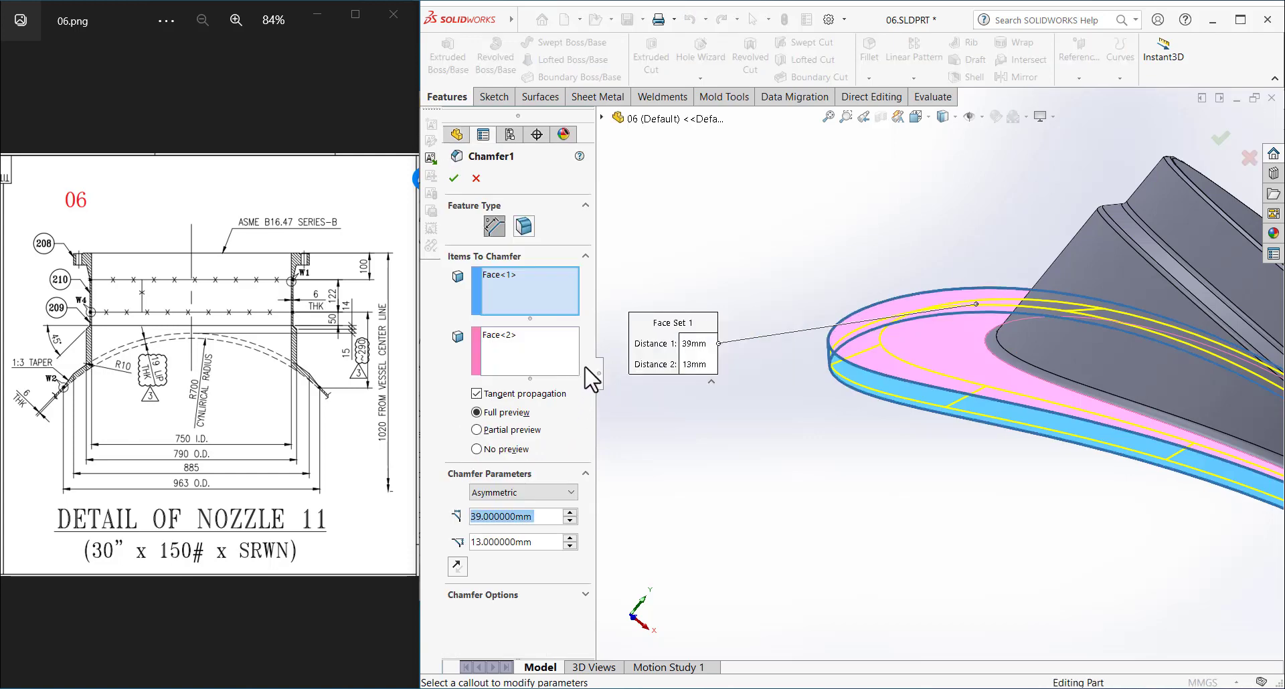
click(523, 597)
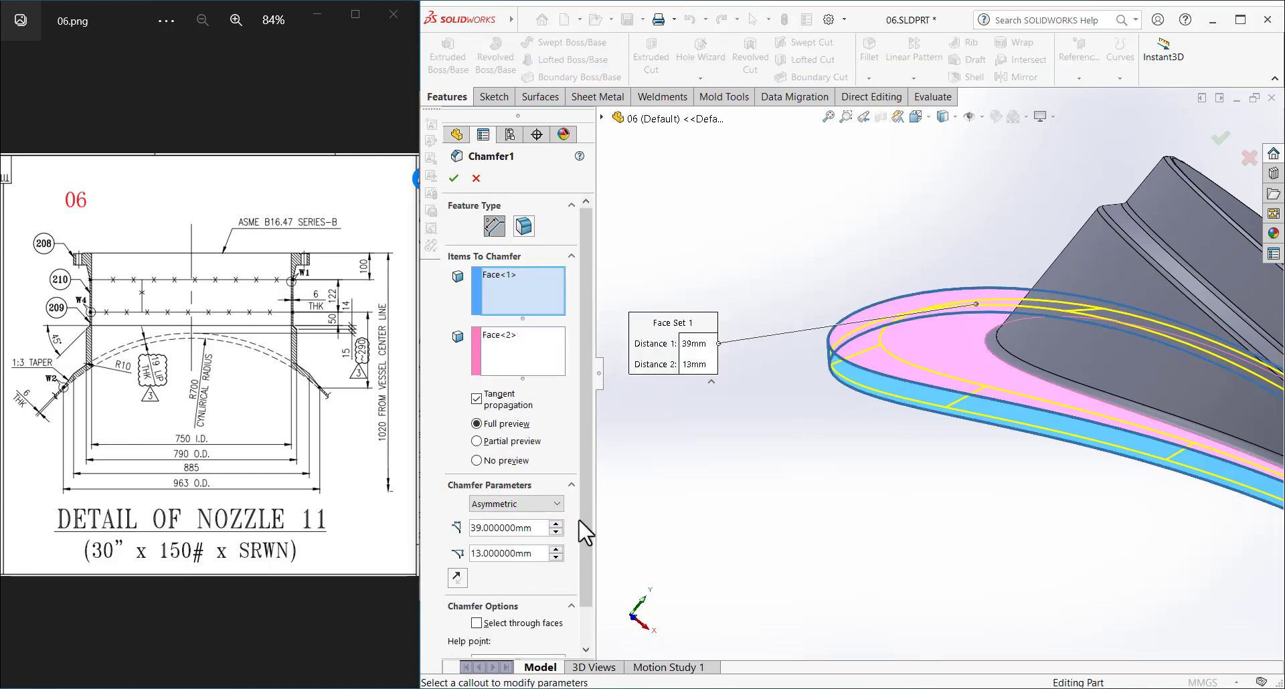
scroll(580, 521, down, 2)
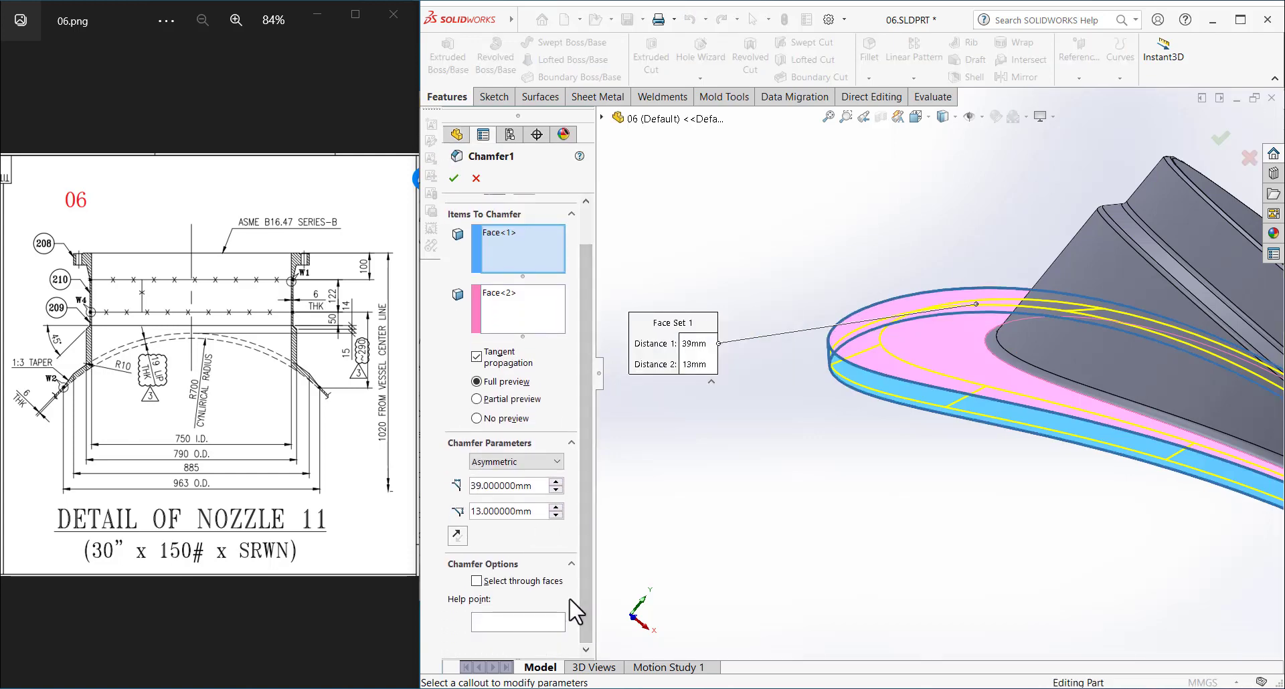
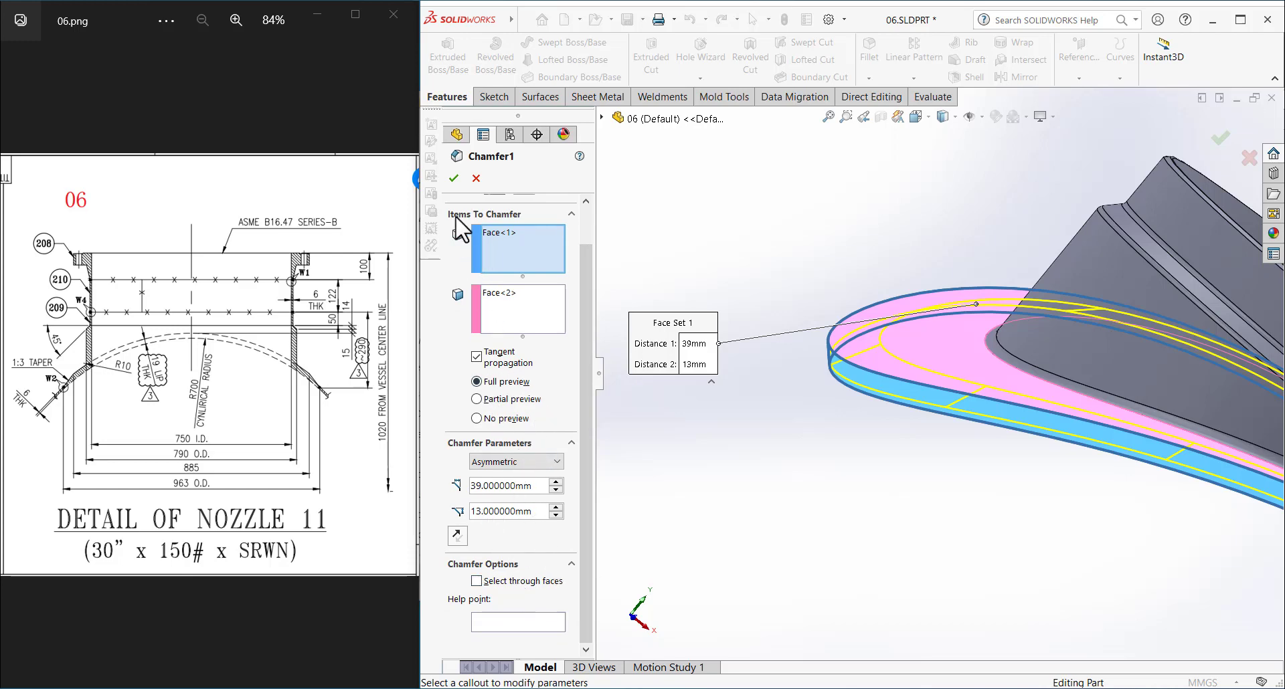
- Change Chamfer1's second distance from 13 mm to 12 mm, keeping the 39 mm first distance
click(455, 179)
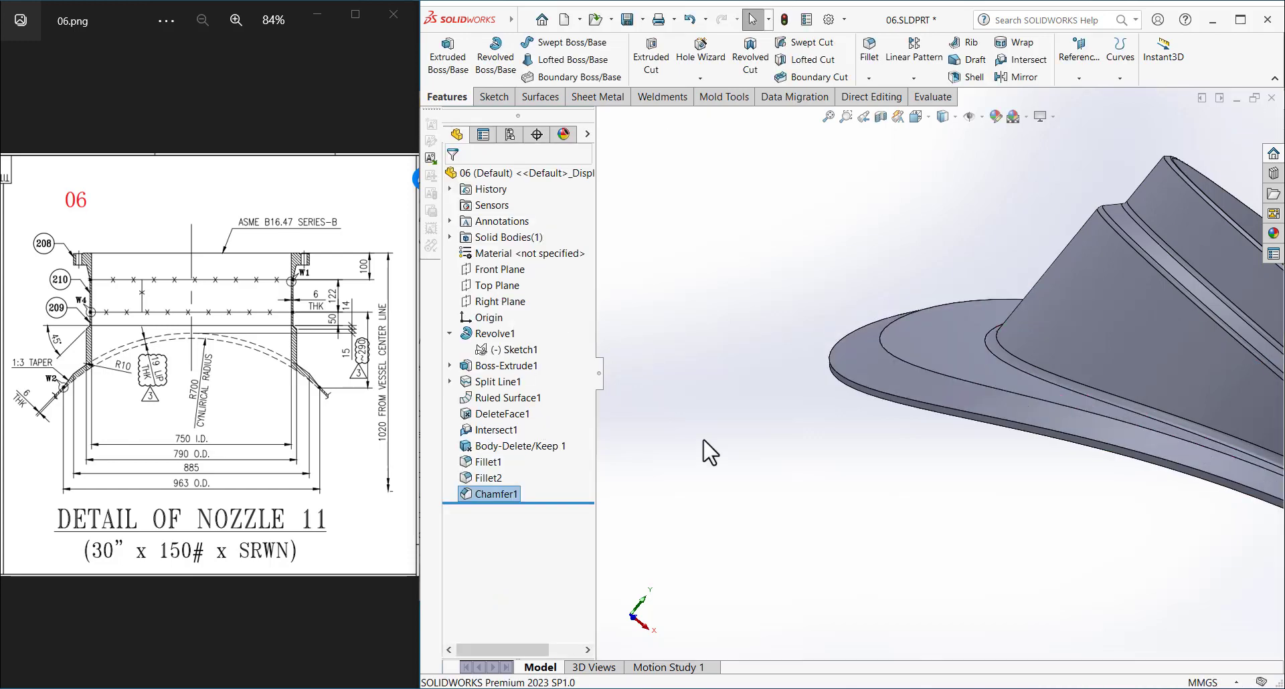
mouse_move(709, 453)
middle_down()
mouse_move(817, 420)
mouse_move(803, 420)
middle_up()
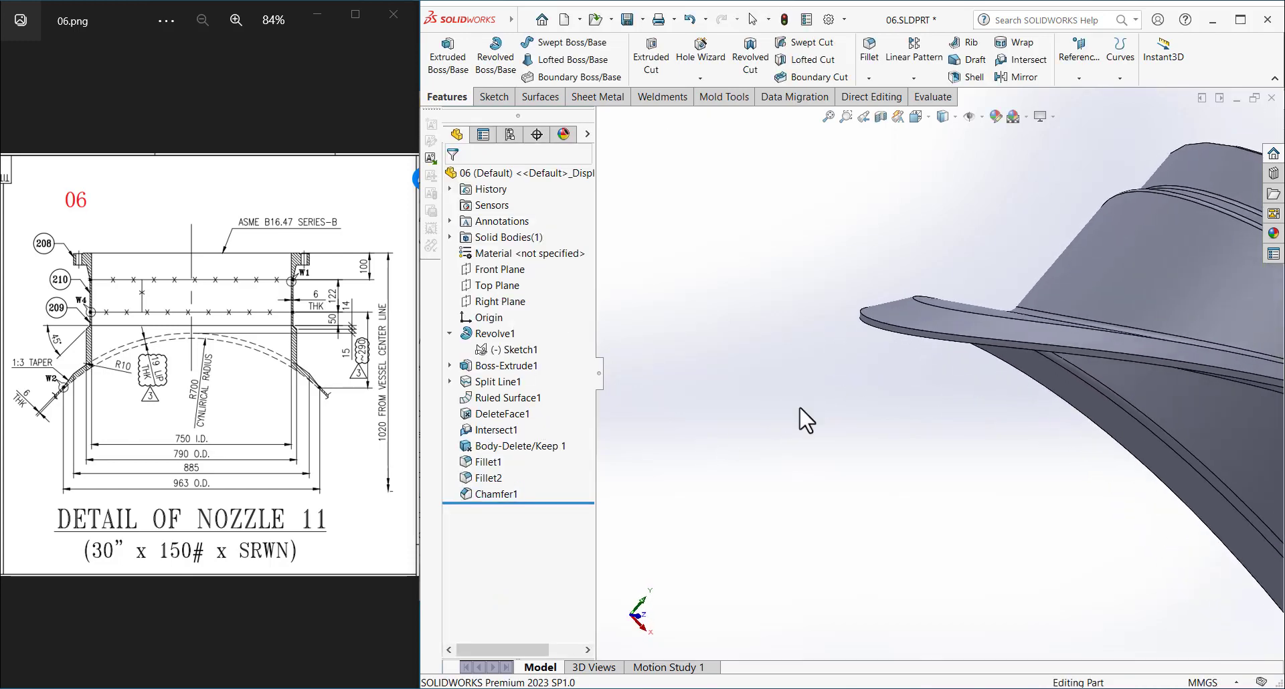
click(492, 492)
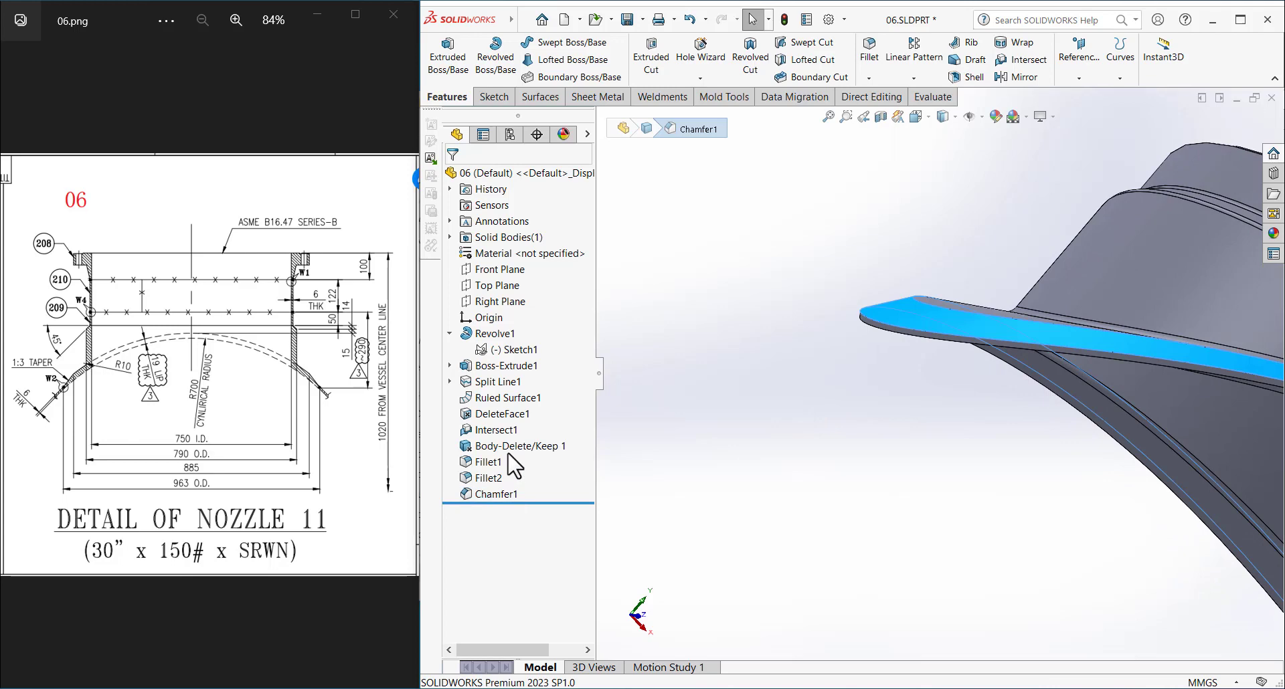
click(514, 465)
click(520, 517)
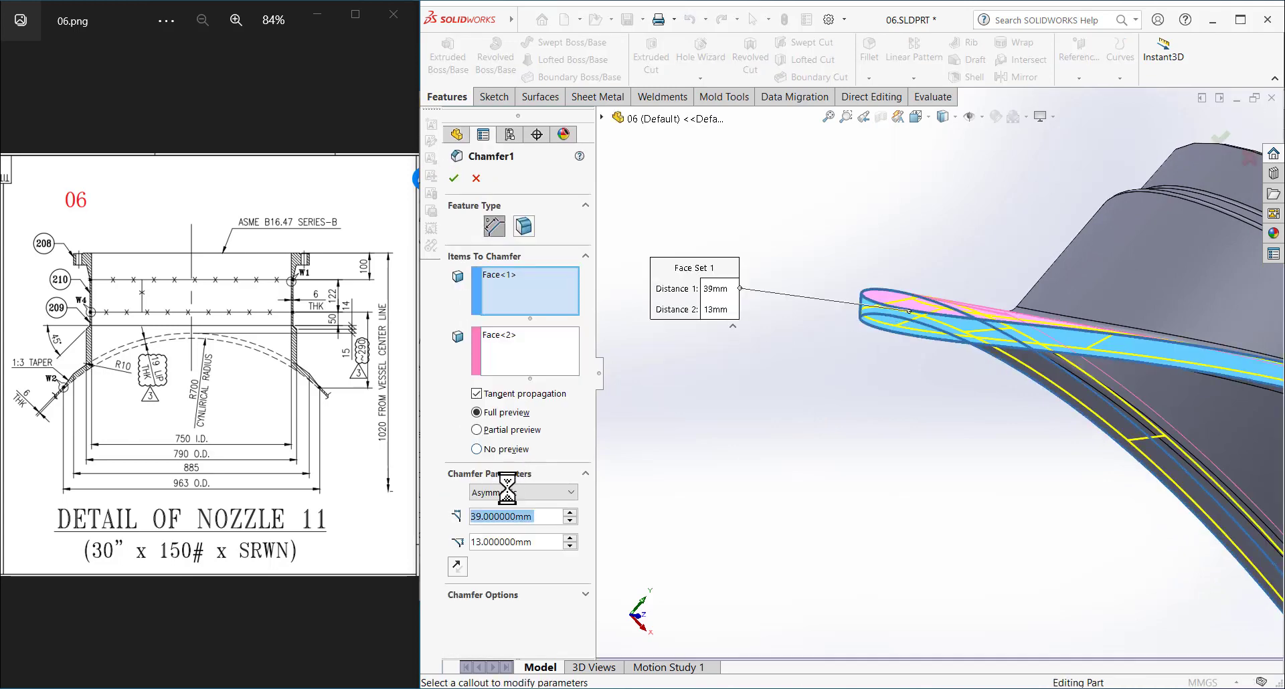
click(541, 542)
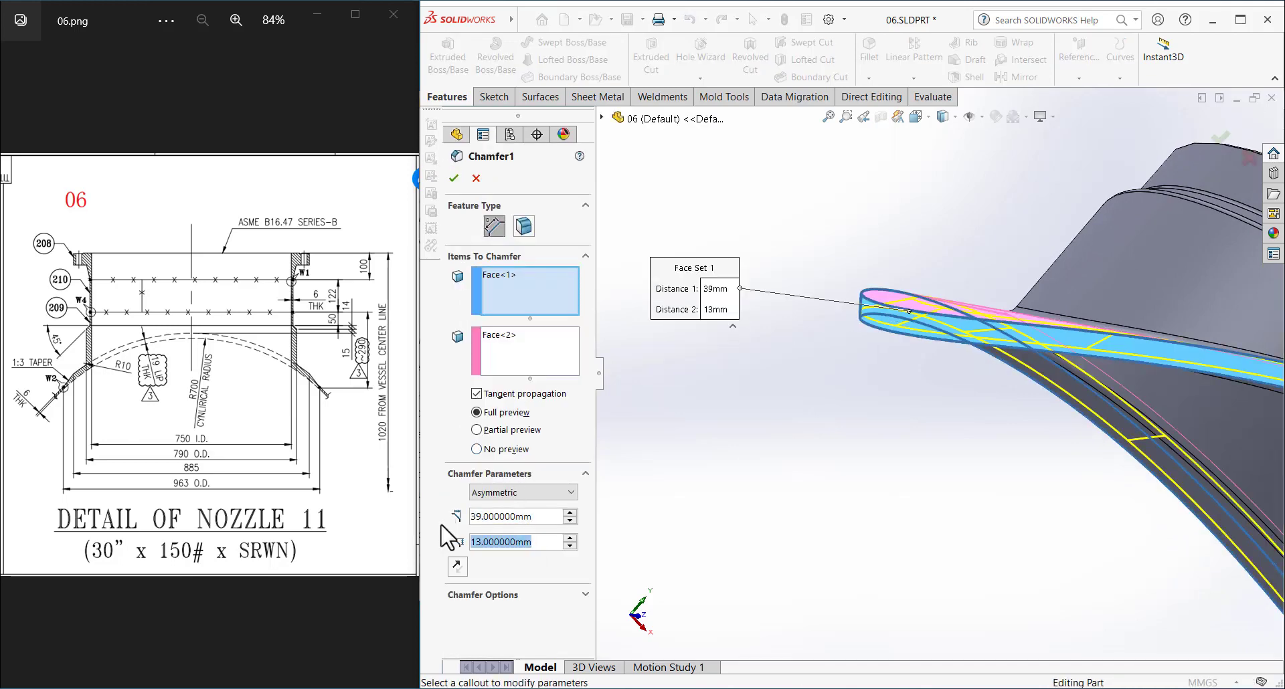
text(12)
key(Return)
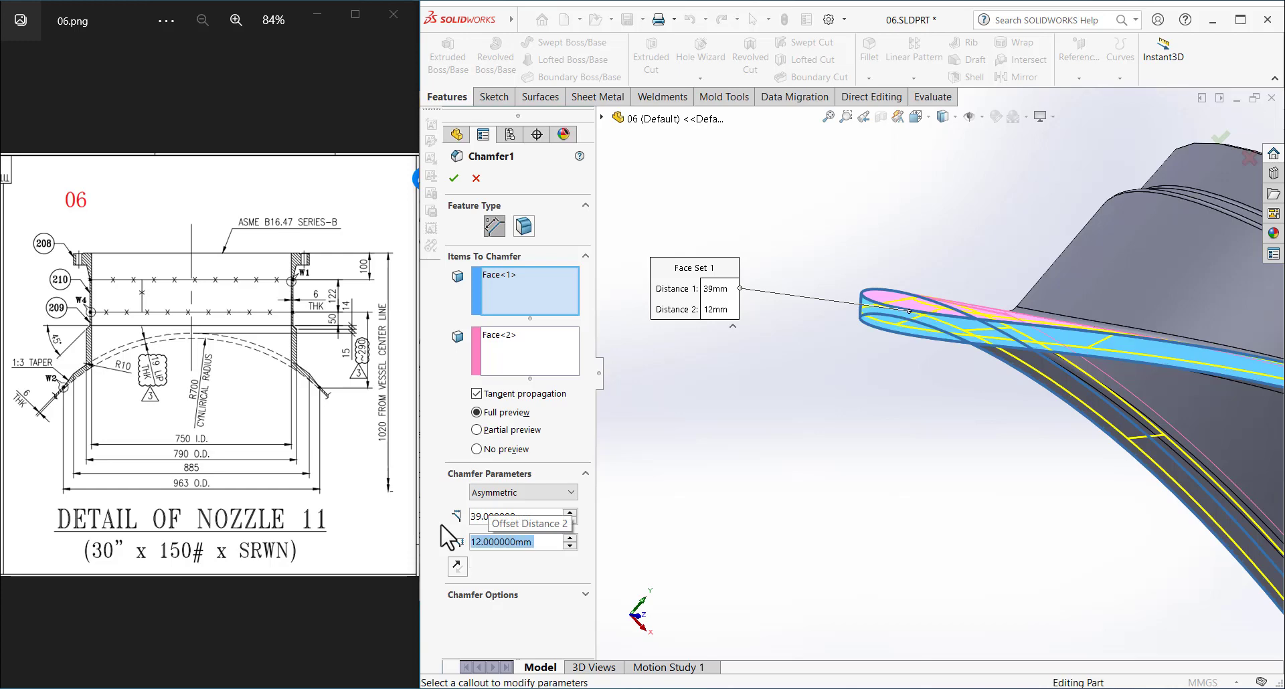
click(454, 178)
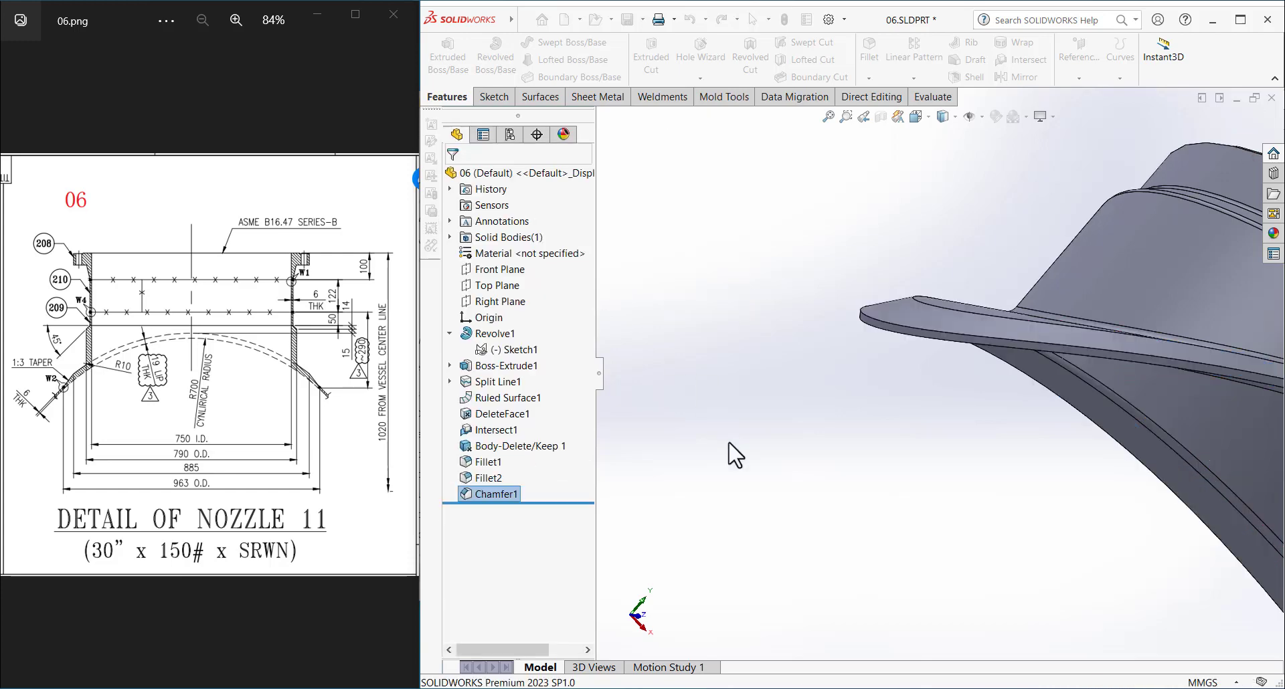
- Chamfer the brim's outer edge with a 4 mm distance at a 37.5° angle
click(890, 346)
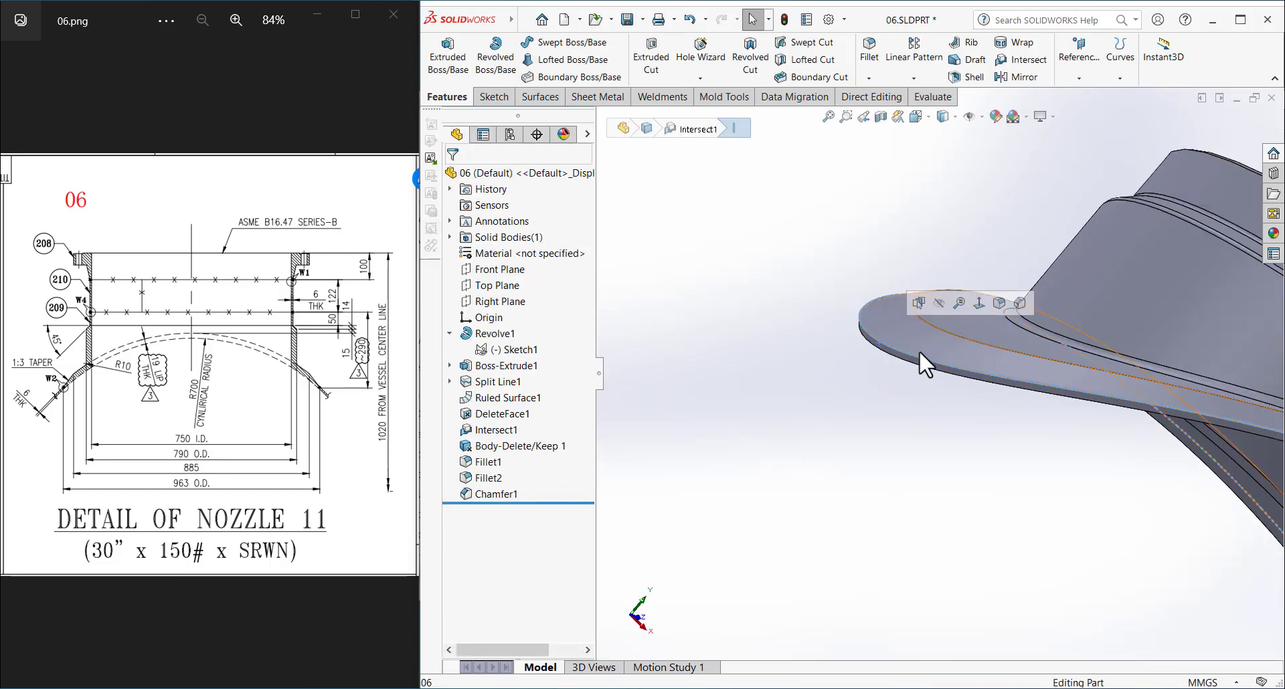
click(1019, 303)
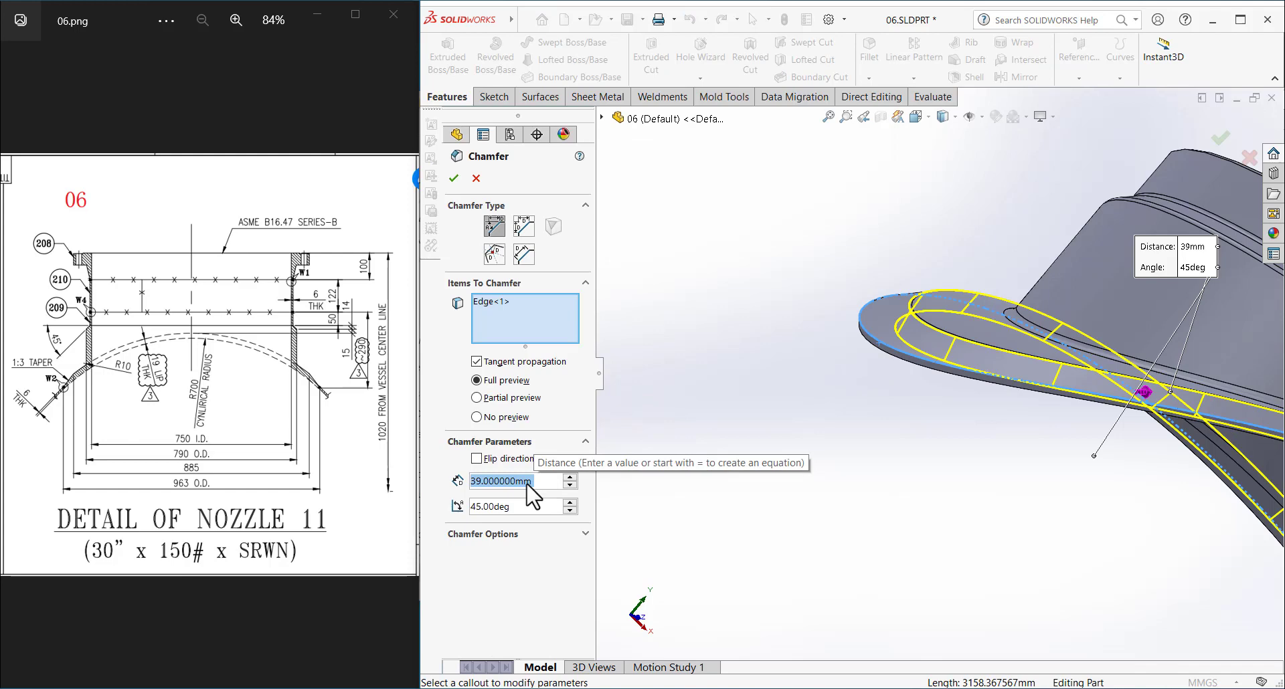
text(4)
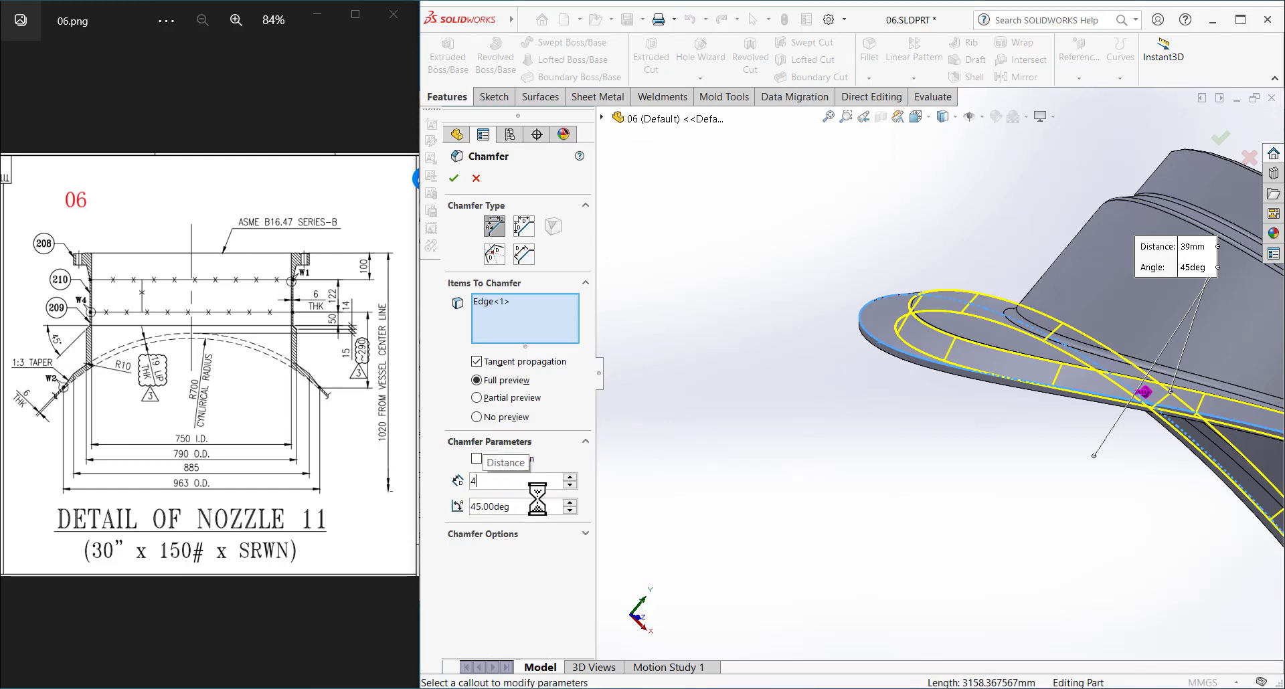
key(Tab)
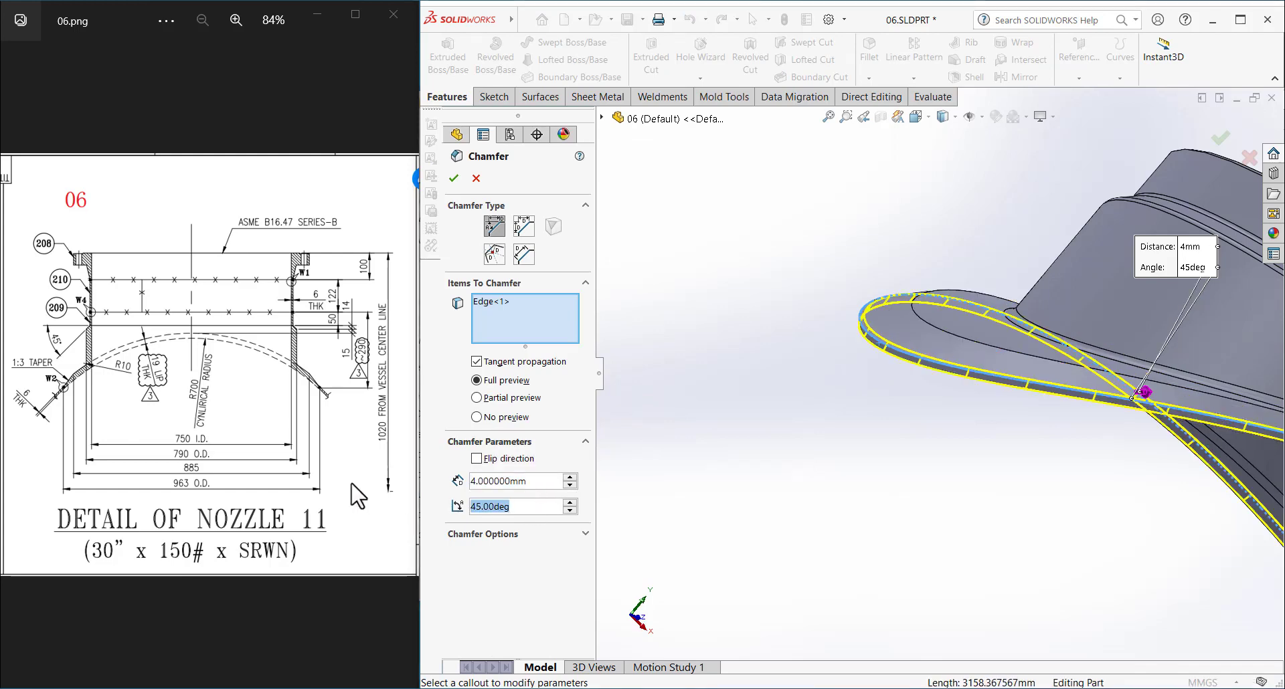
text(37.)
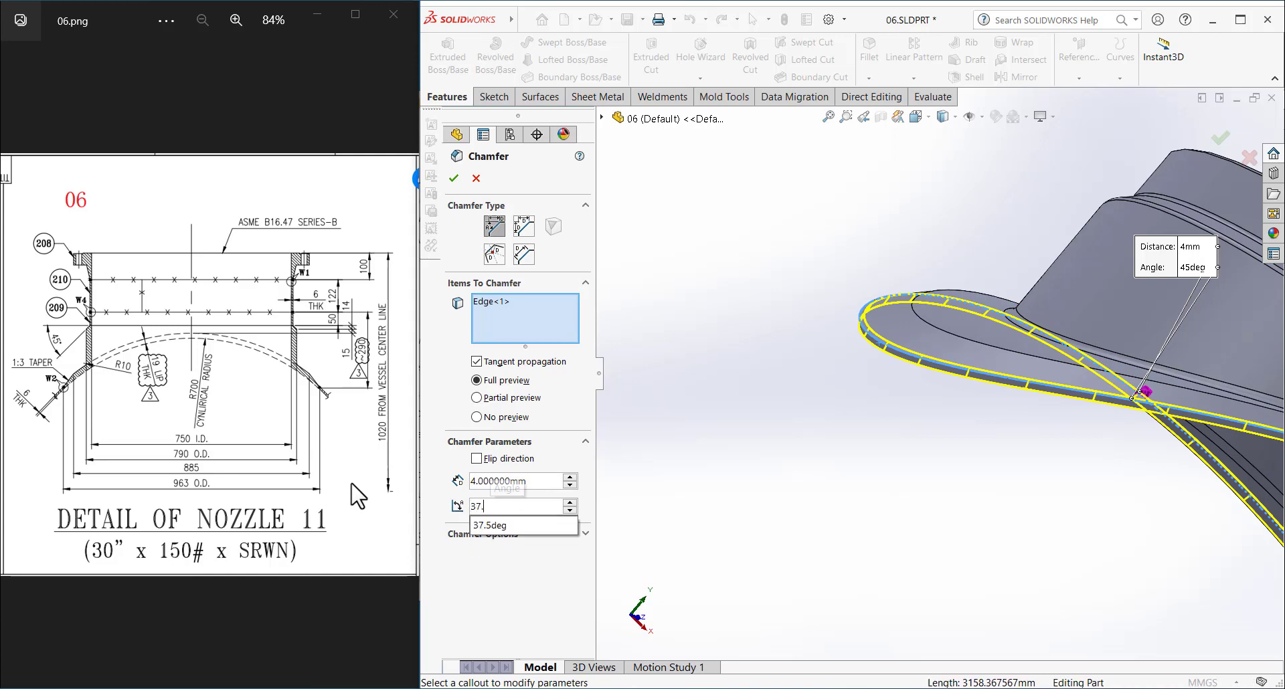
text(5)
key(Return)
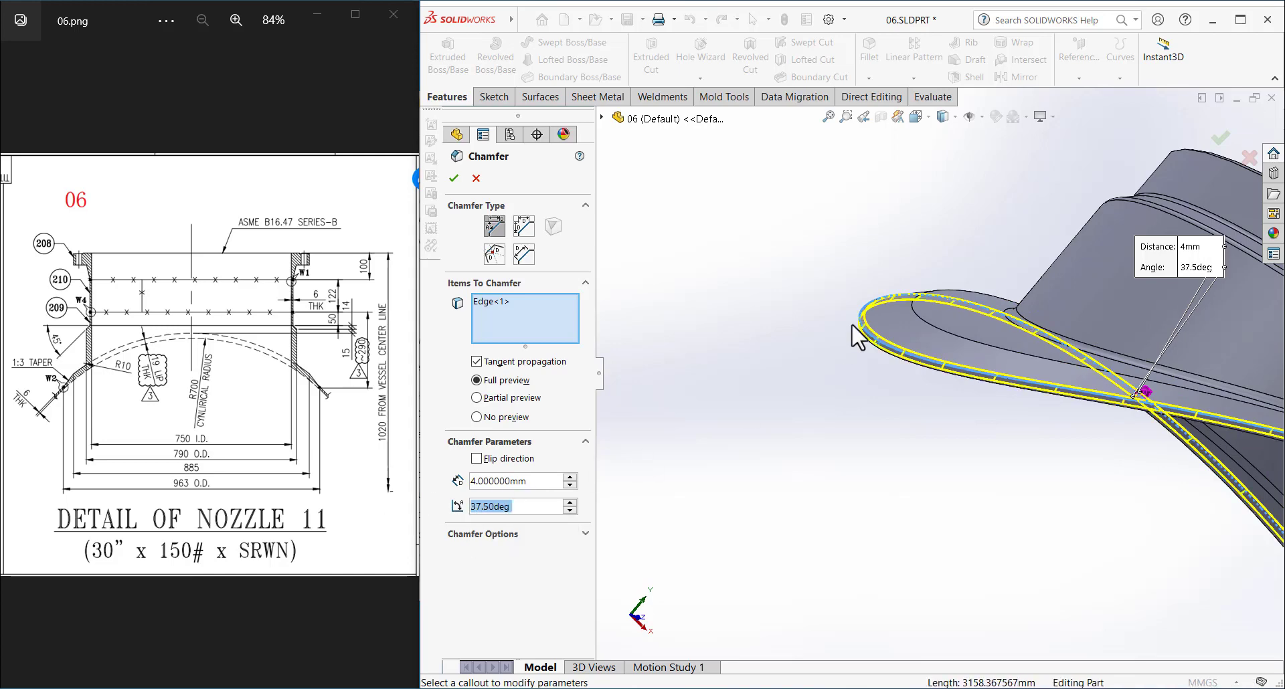
scroll(917, 364, down, 1)
scroll(917, 365, down, 2)
mouse_move(891, 365)
middle_down()
mouse_move(850, 321)
mouse_move(850, 367)
middle_up()
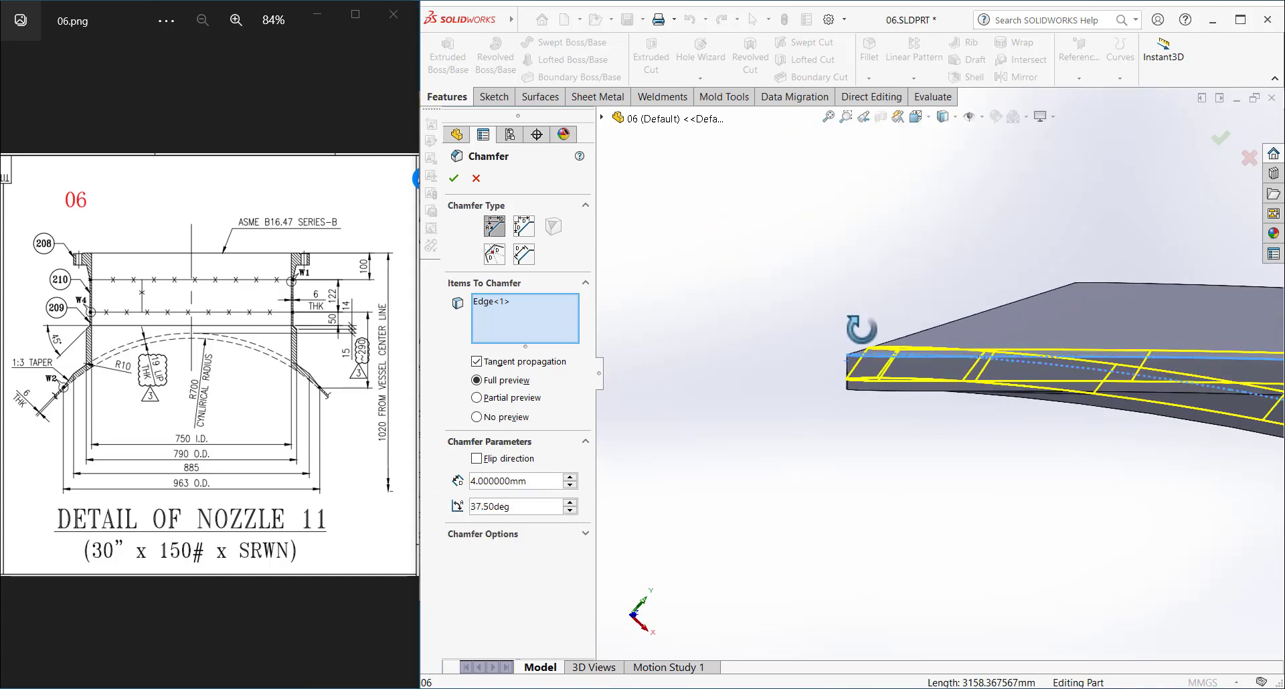
click(454, 178)
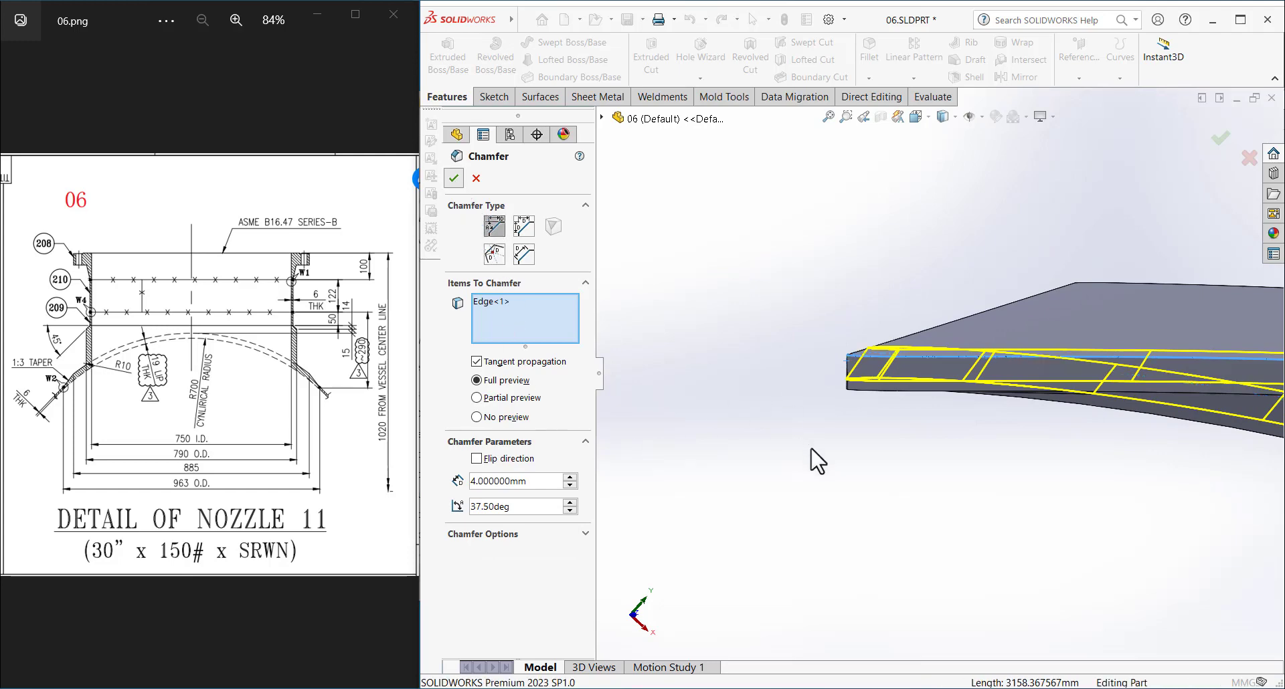
mouse_move(817, 459)
middle_down()
mouse_move(875, 482)
mouse_move(904, 459)
mouse_move(823, 483)
mouse_move(888, 489)
middle_up()
scroll(860, 480, up, 2)
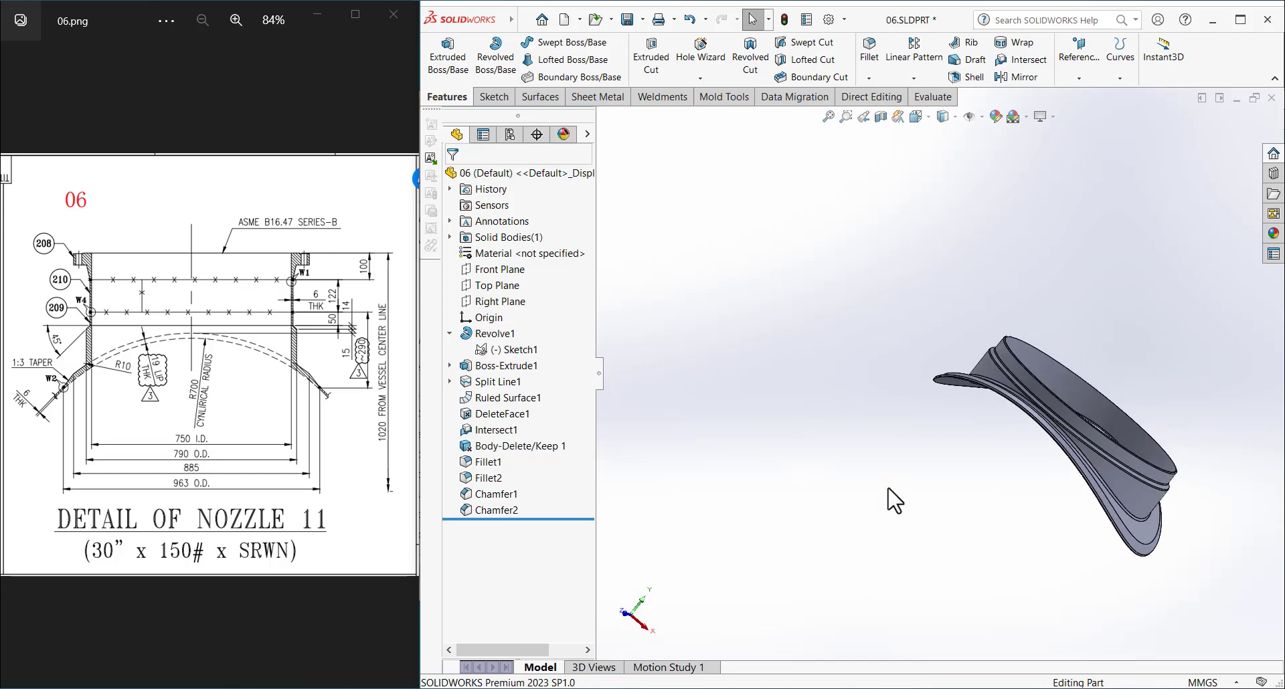
- Save the part and page the image viewer through 09, 11 and 13 to drawing 15.png
key(ctrl+s)
click(401, 366)
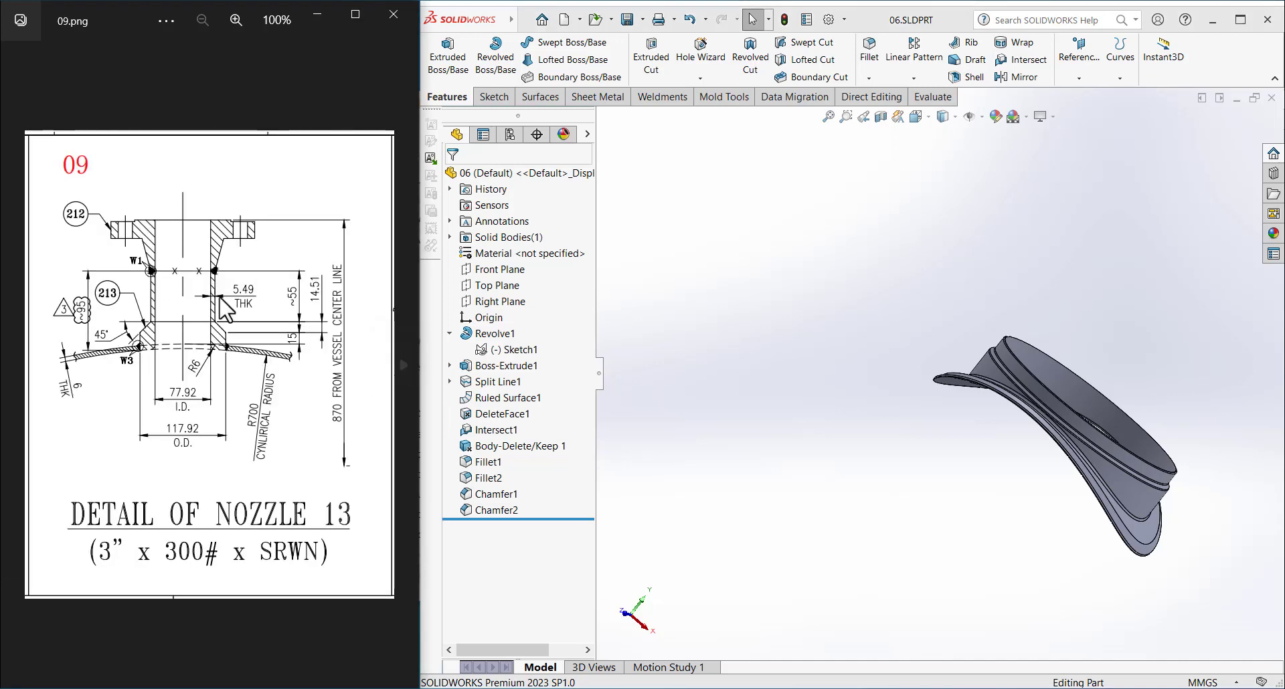
click(807, 431)
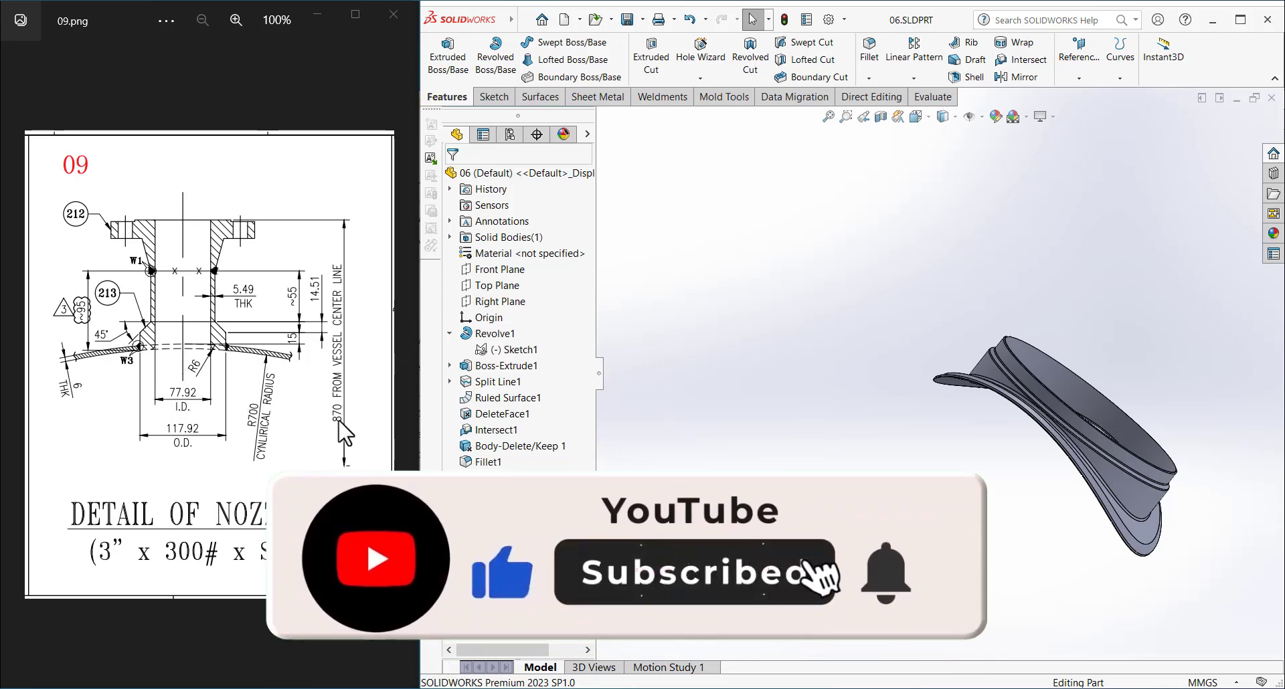
click(404, 361)
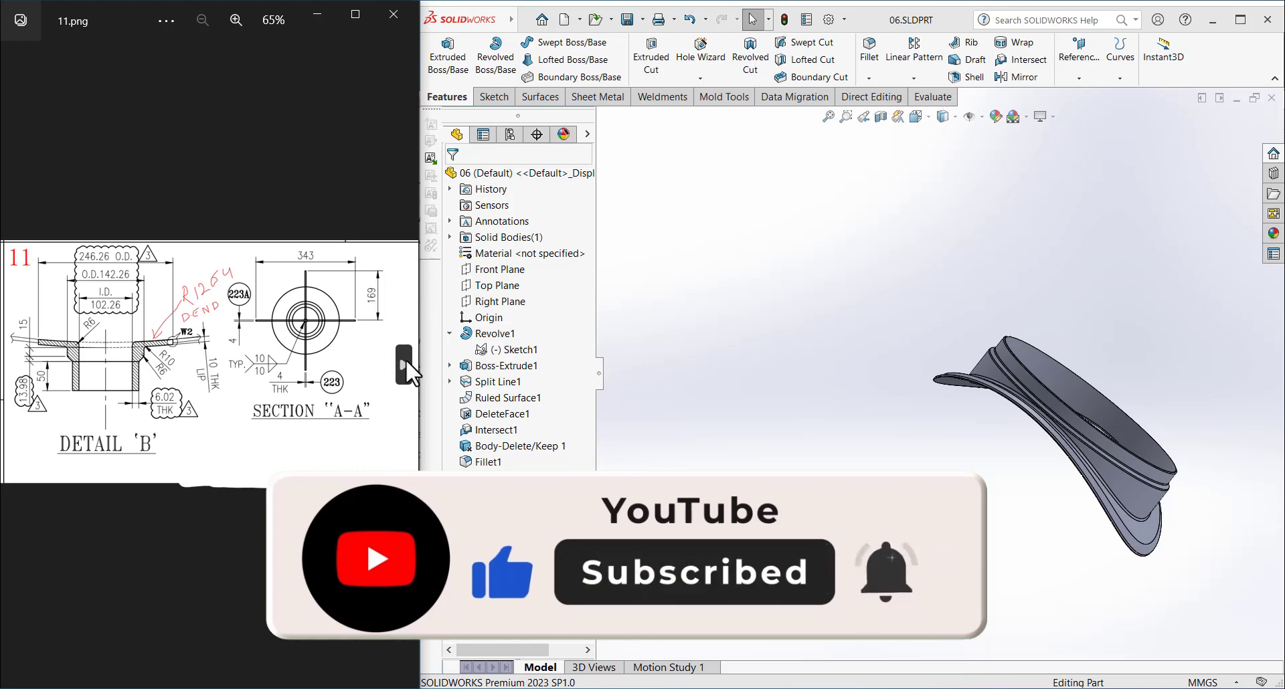
click(406, 361)
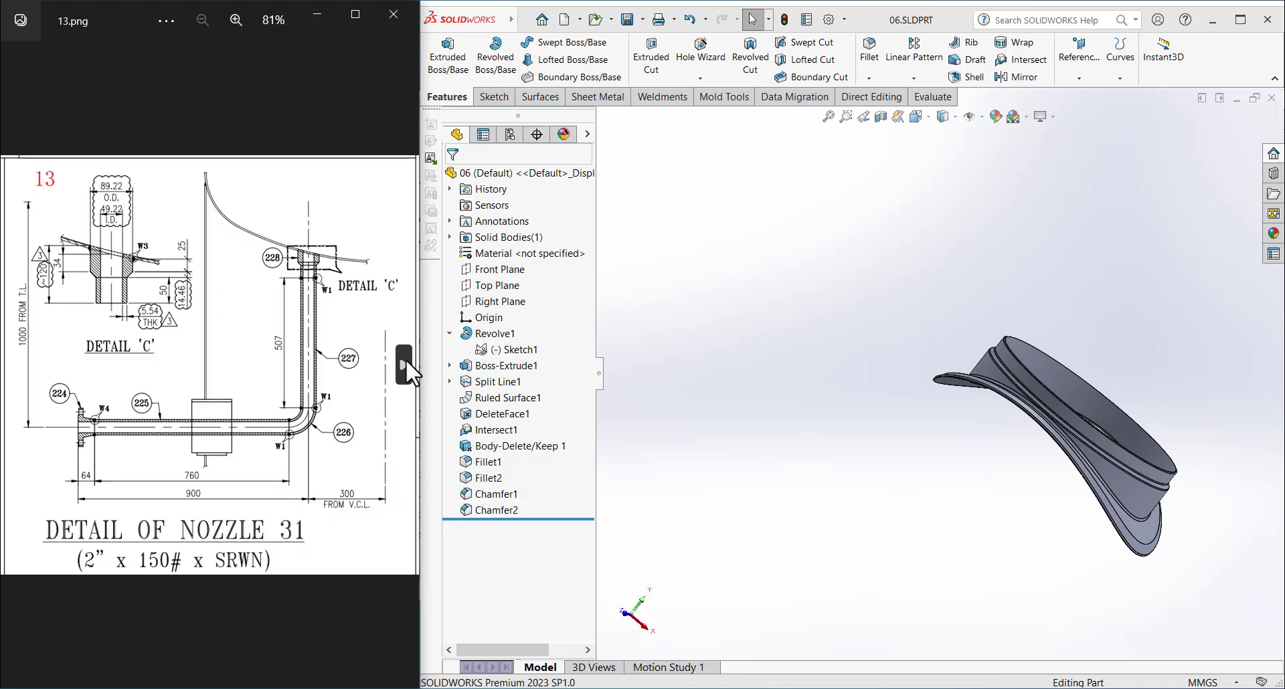
click(405, 359)
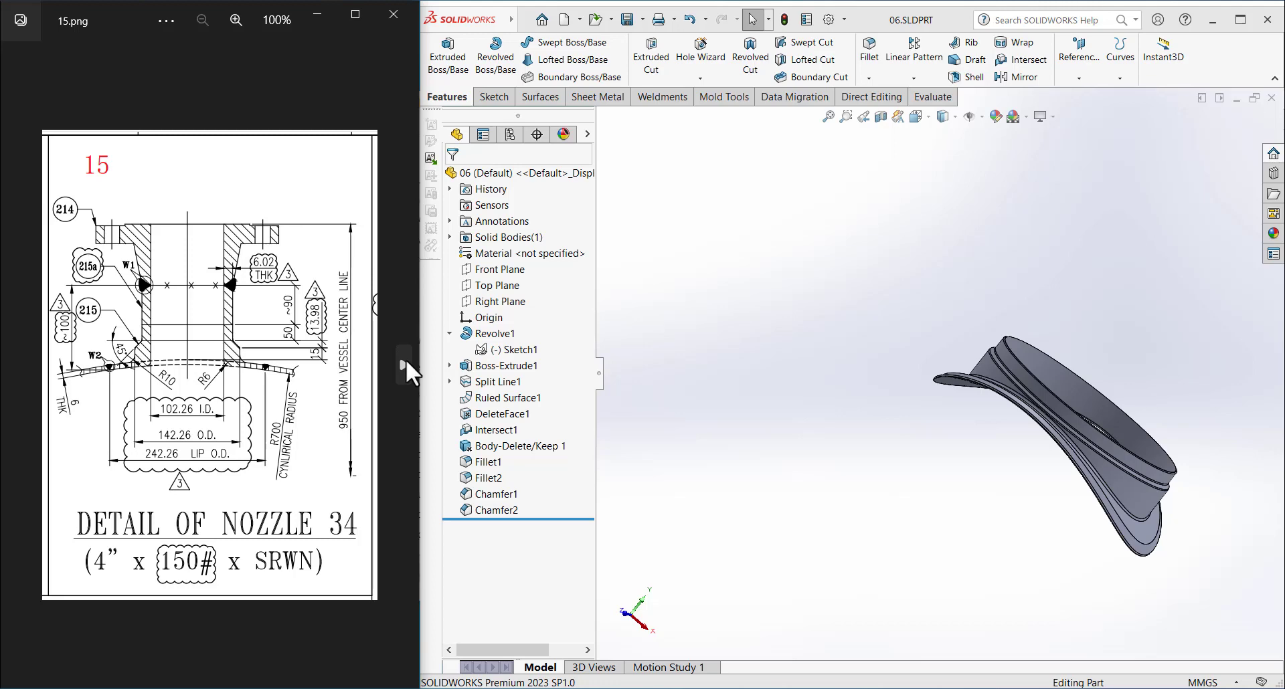
click(657, 383)
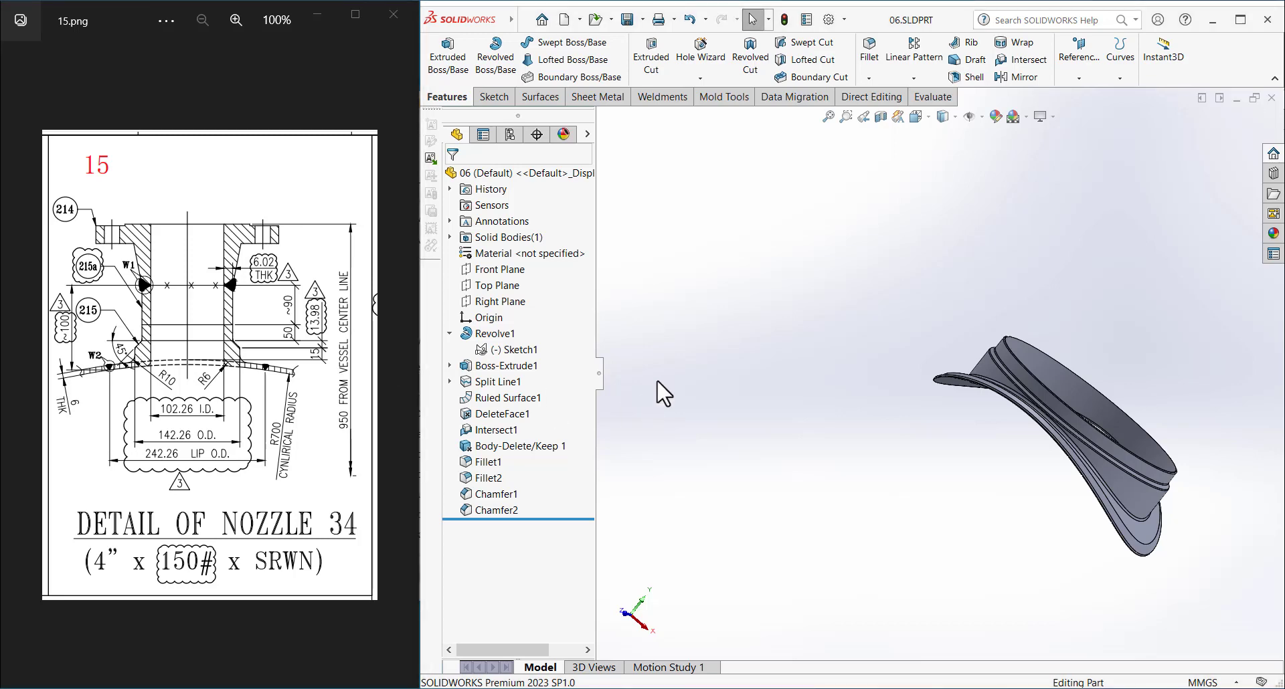
- Save the part under the new name 15.SLDPRT
key(ctrl+shift+s)
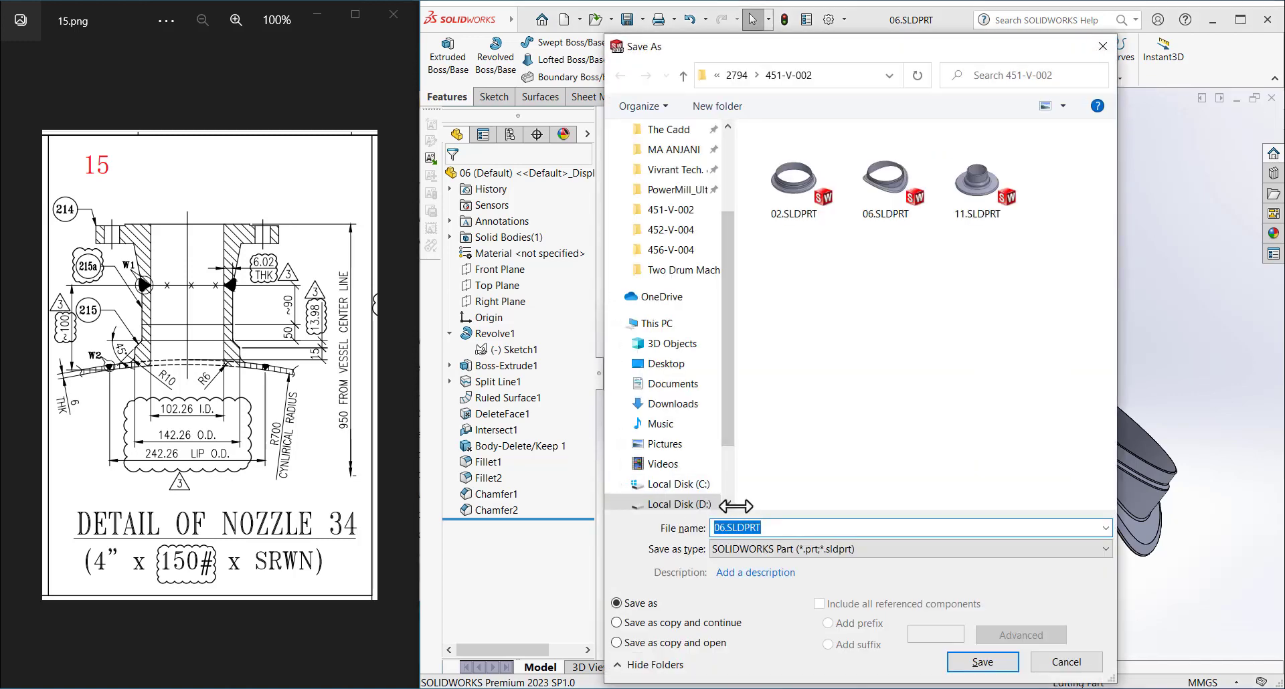
text(15)
key(Return)
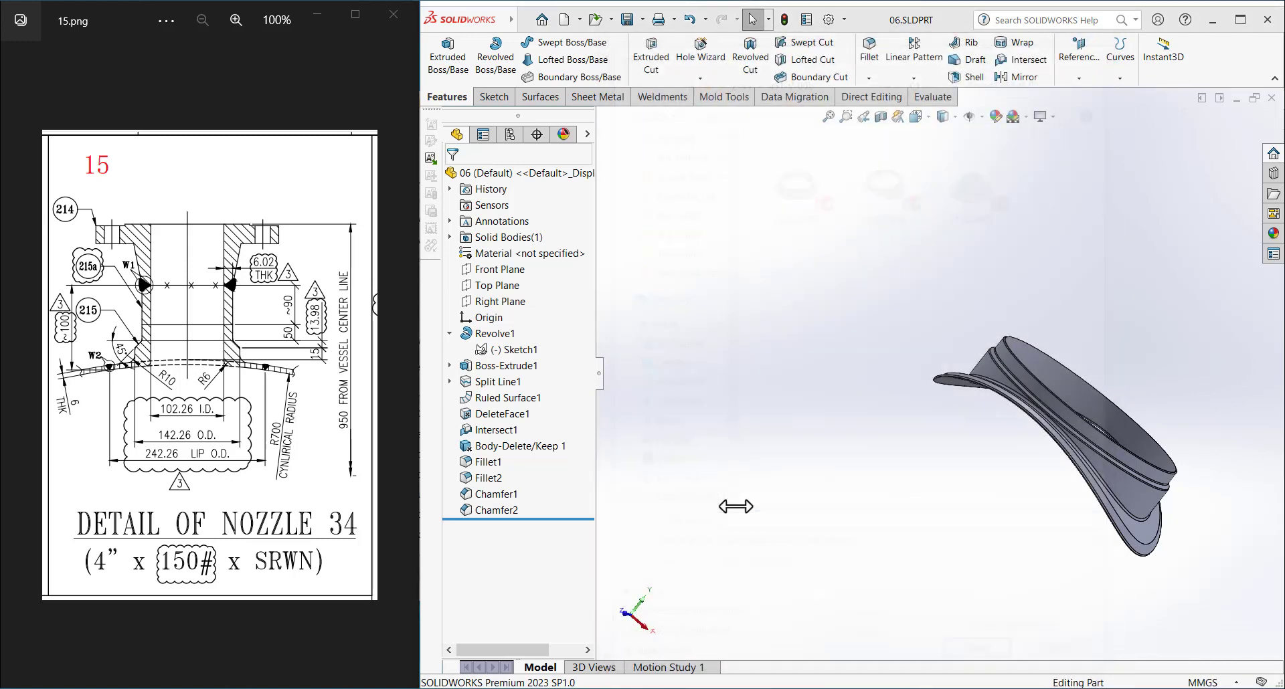
- Edit the revolve's Sketch1 and enter 102.26 for the diameter
click(520, 355)
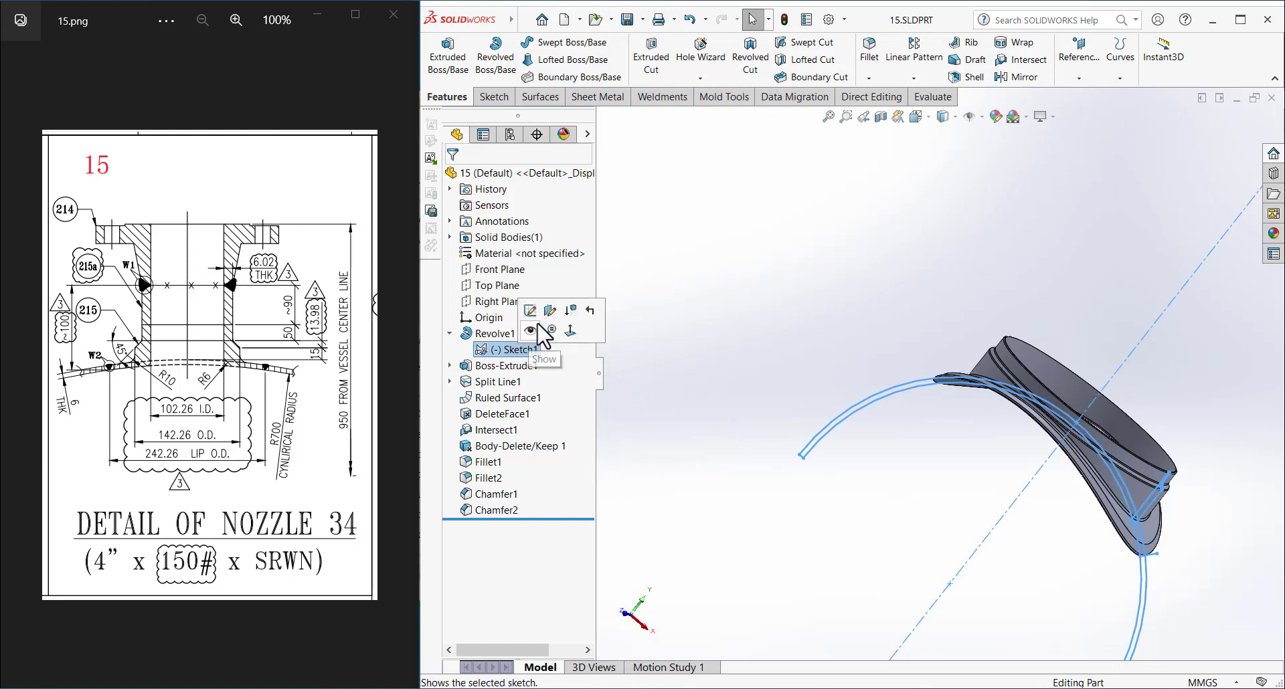
click(546, 306)
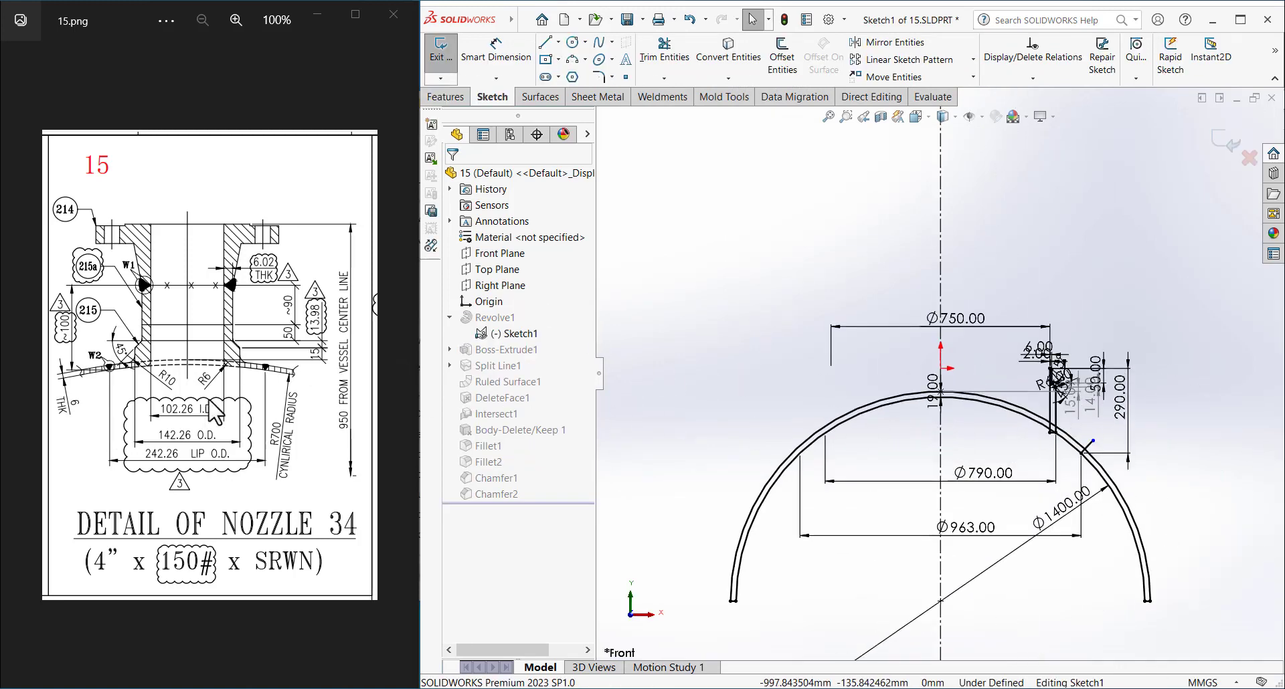
scroll(1003, 340, down, 1)
scroll(1003, 340, down, 1)
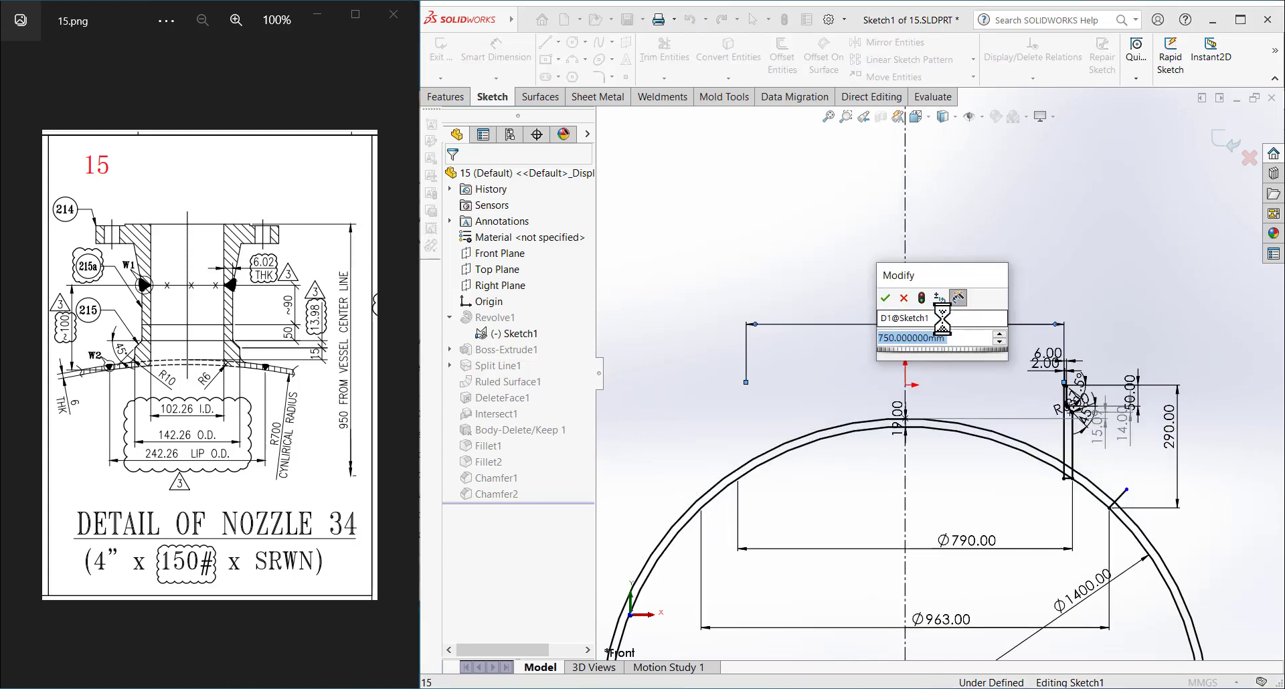
text(102)
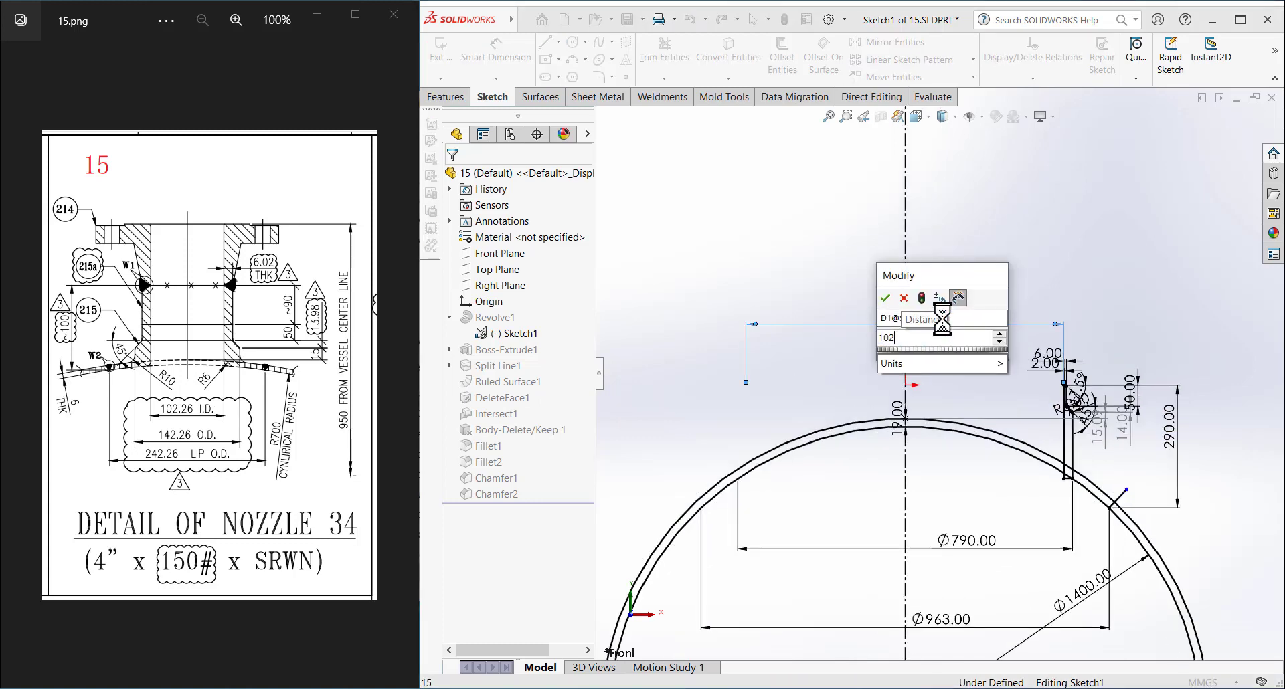
text(.2)
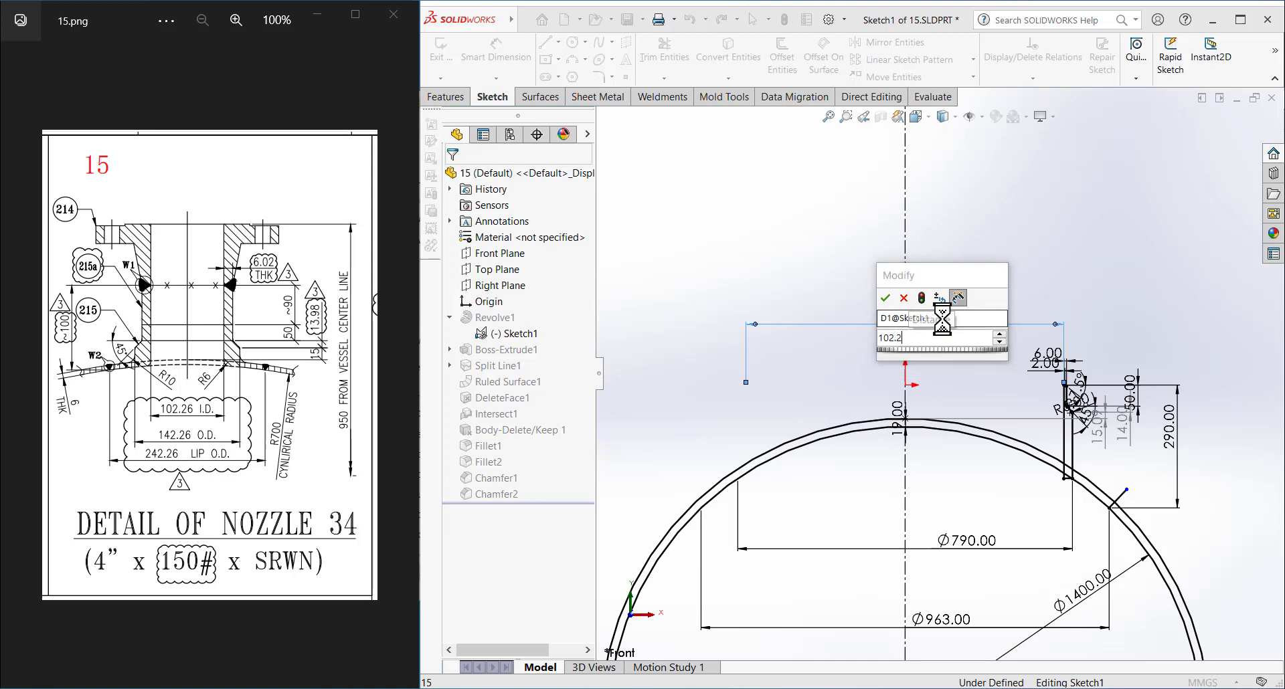
text(6mm)
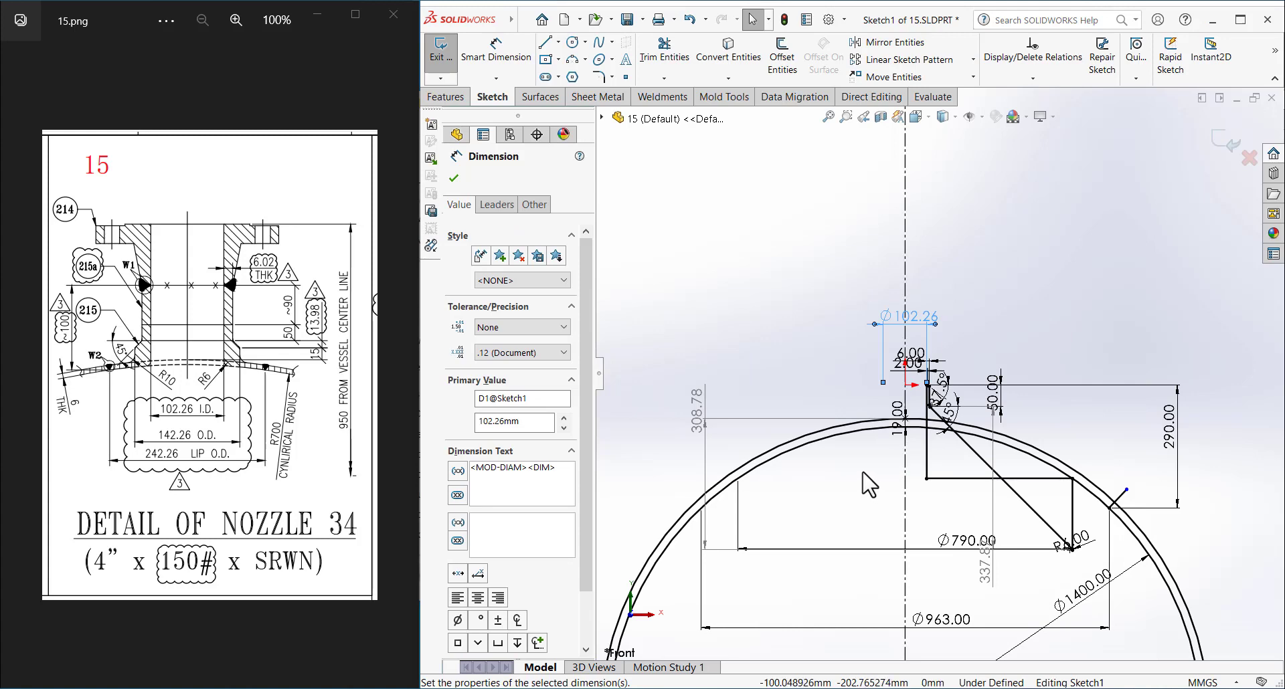
- Move the 19.00 dimension right of the centre line and change it to 6.00
drag(898, 427, 1023, 432)
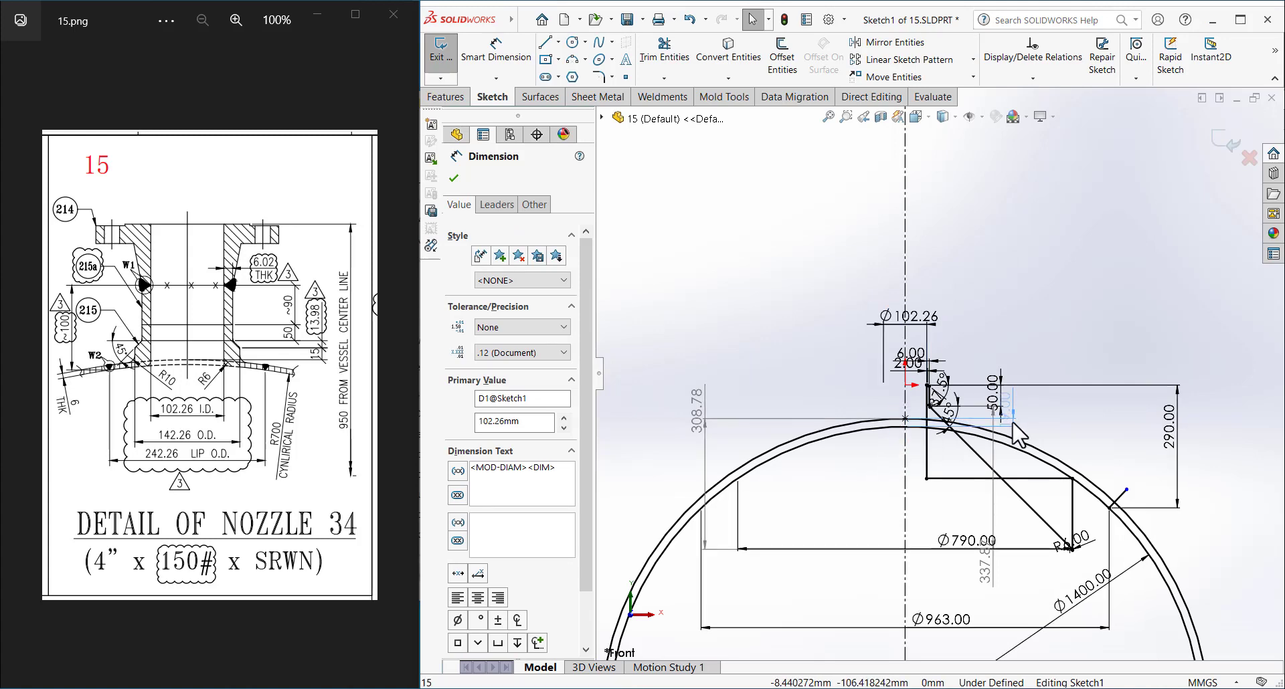
double_click(1017, 420)
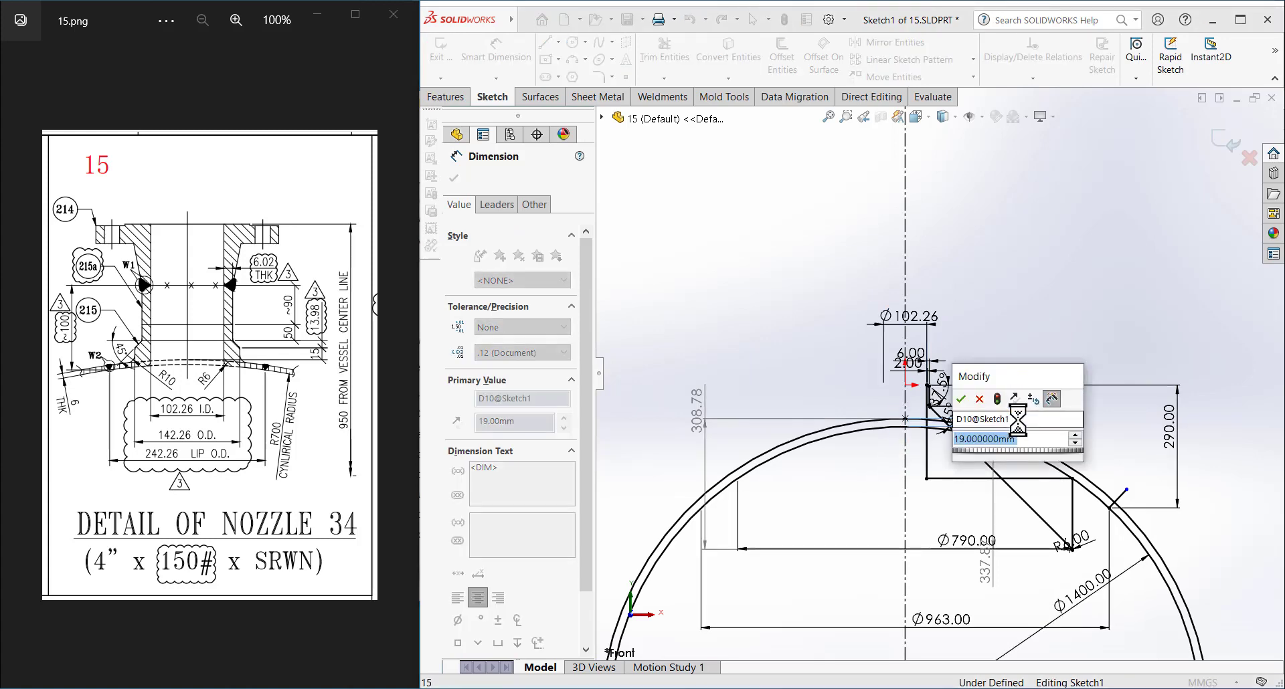
text(6)
key(Return)
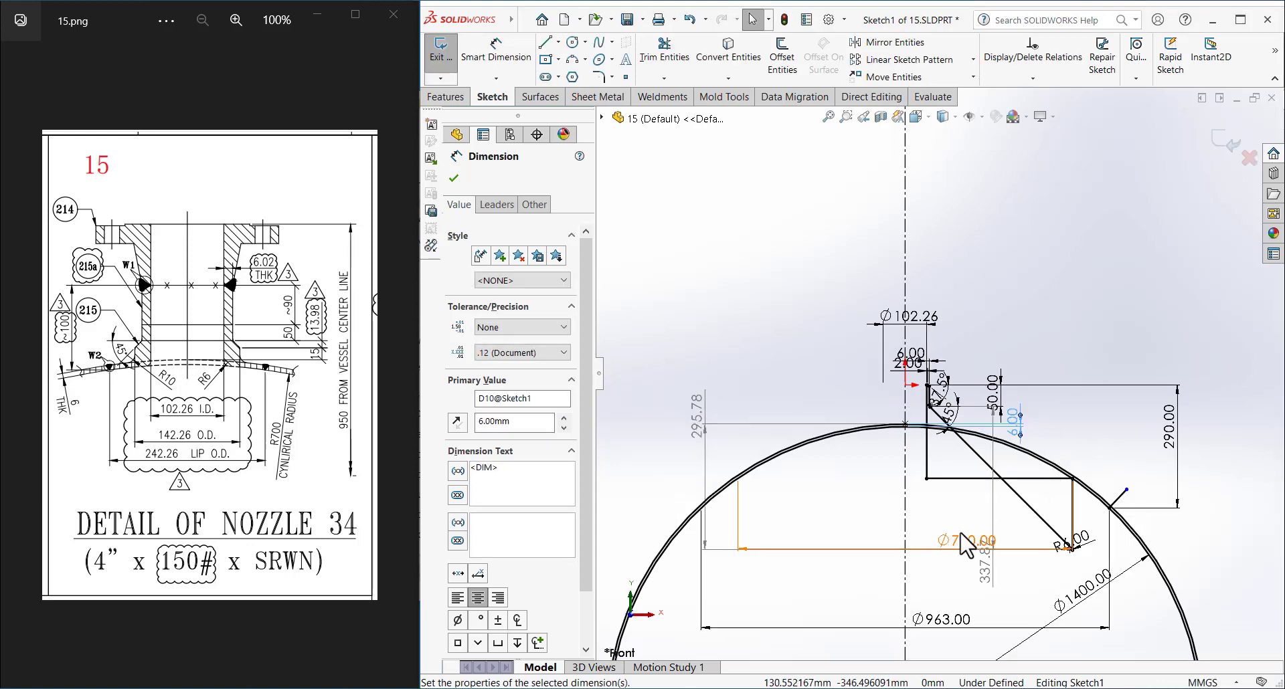
- Change the Ø790 and Ø963 diameters to 142.25 and 242.26
click(941, 540)
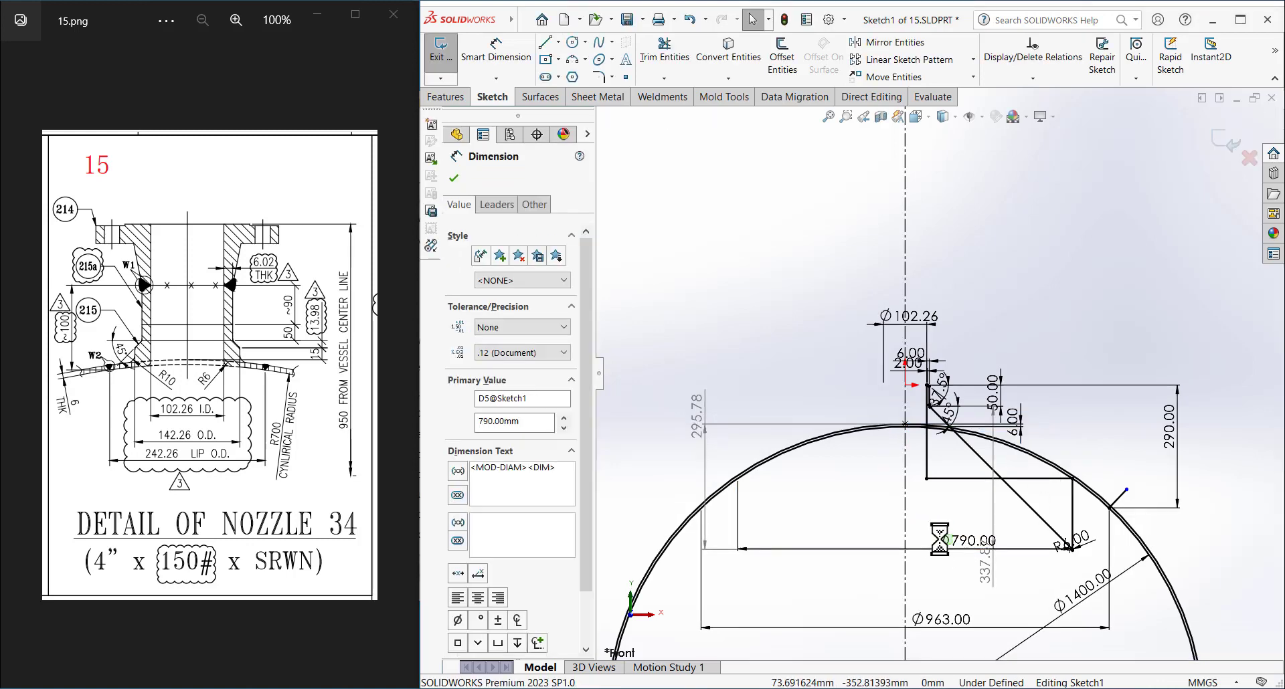
double_click(960, 542)
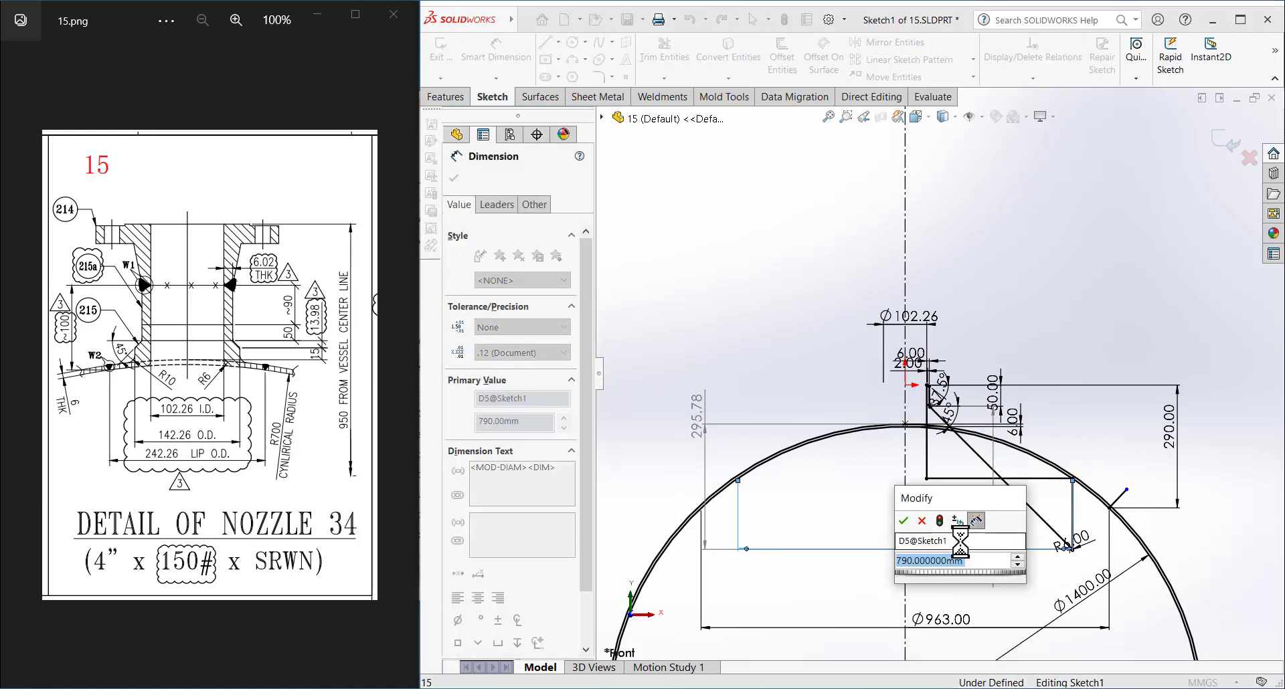
text(14)
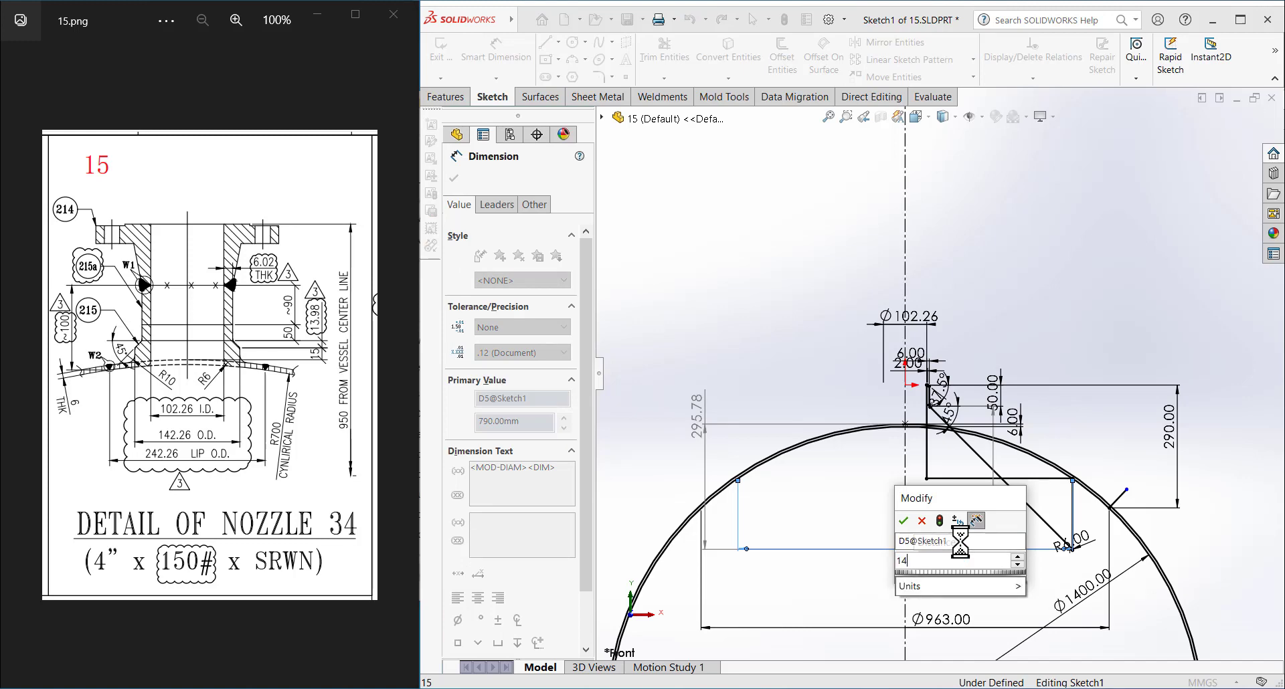
text(2.25)
key(Return)
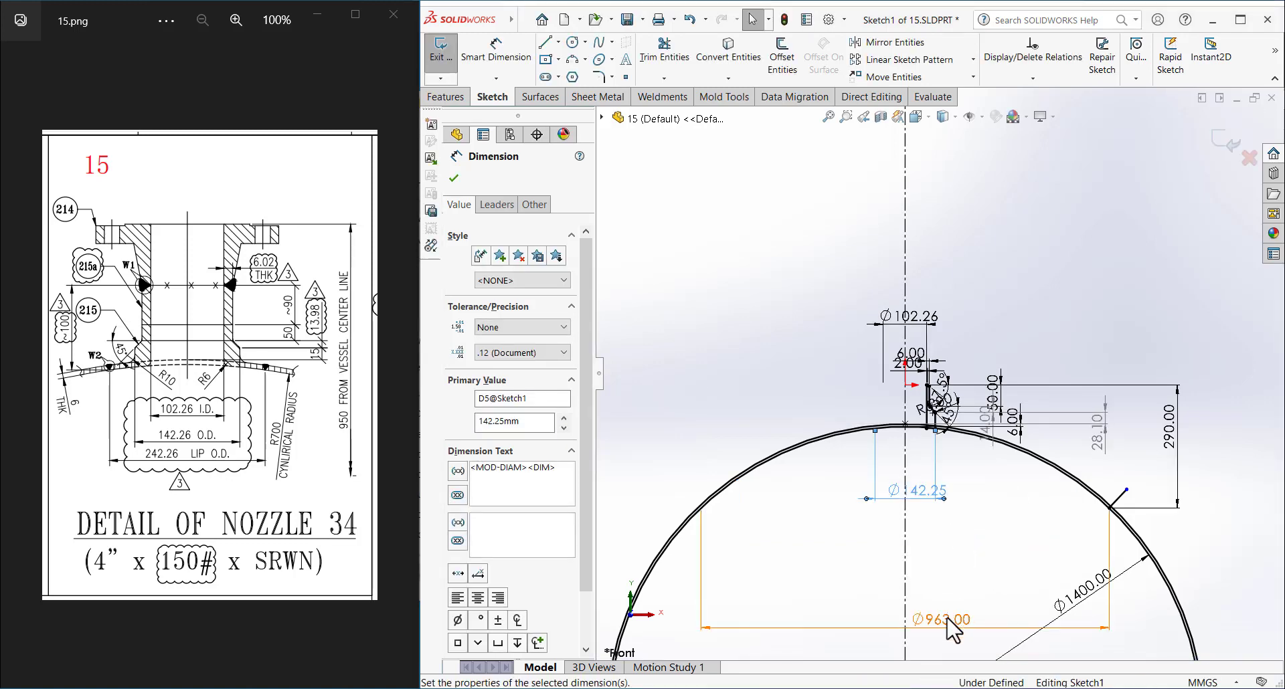
double_click(950, 629)
text(2)
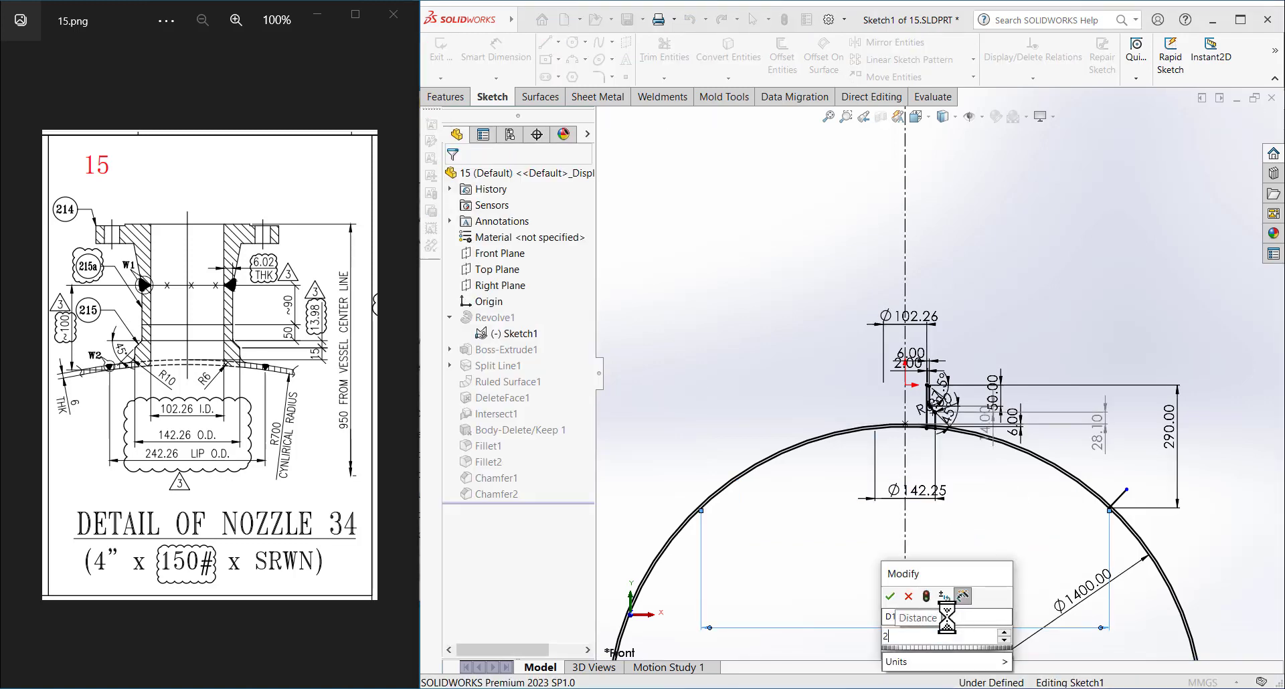
text(42.26)
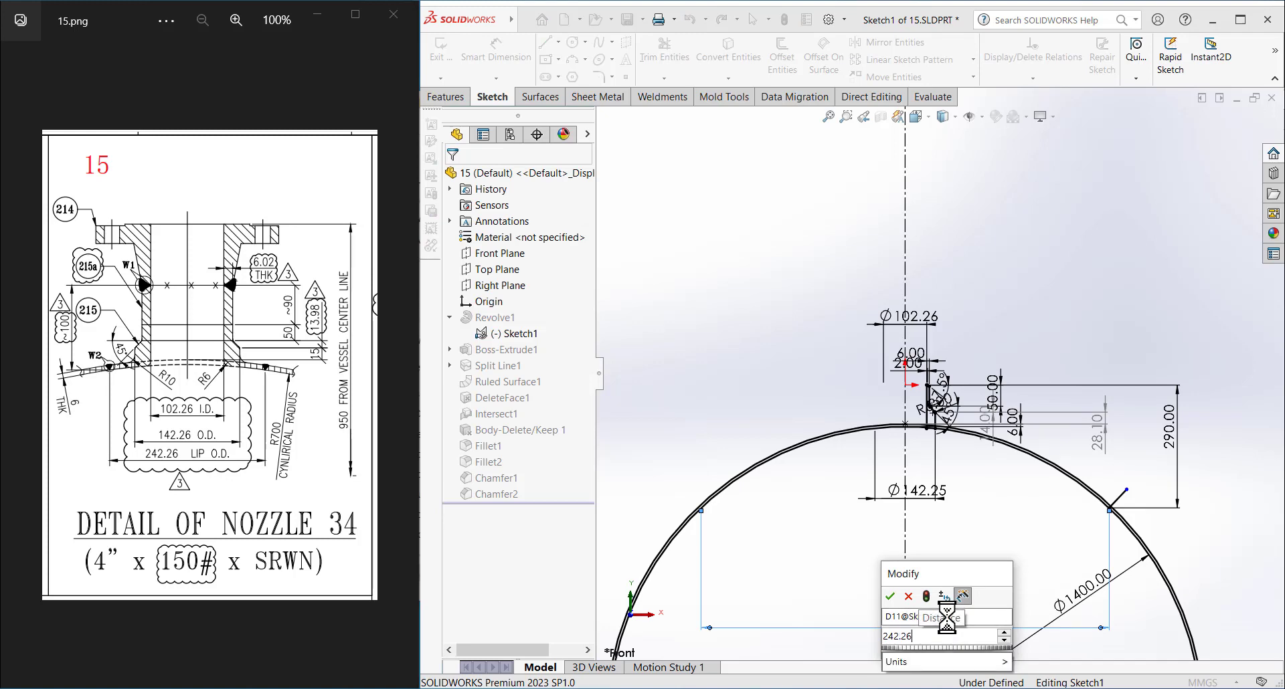
key(Return)
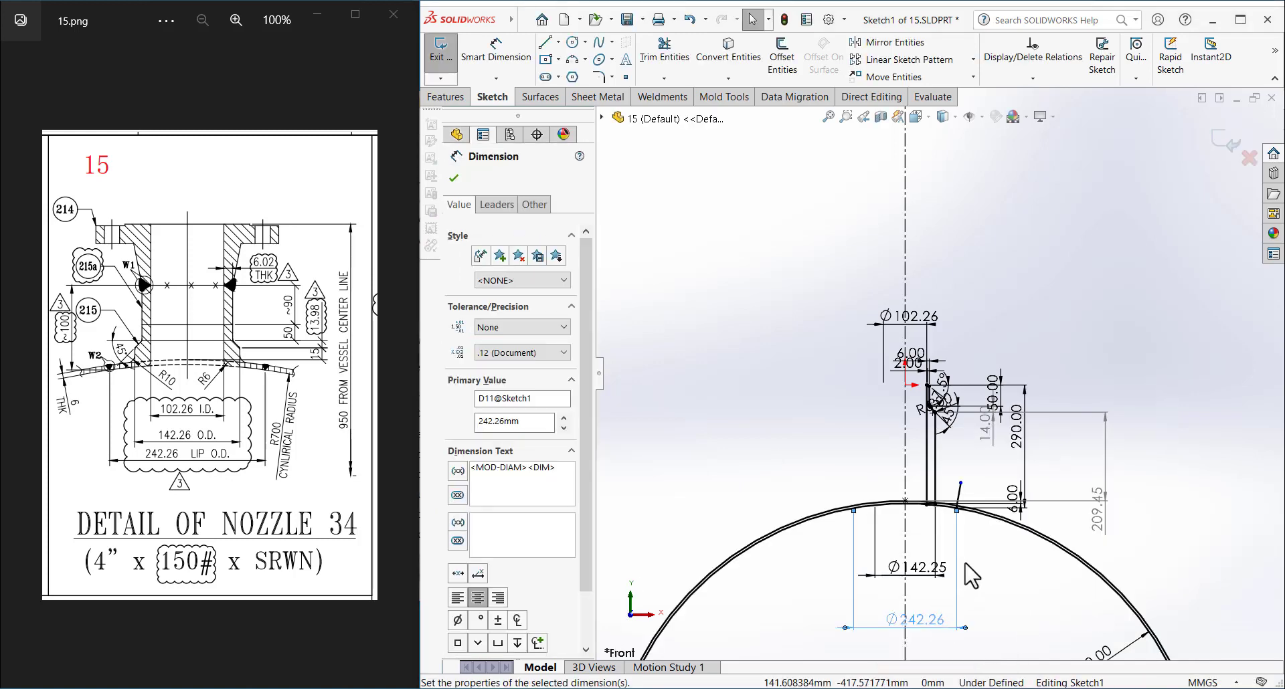
- Display the Ø1400 shell diameter as radius R700.00 instead
scroll(1009, 550, up, 2)
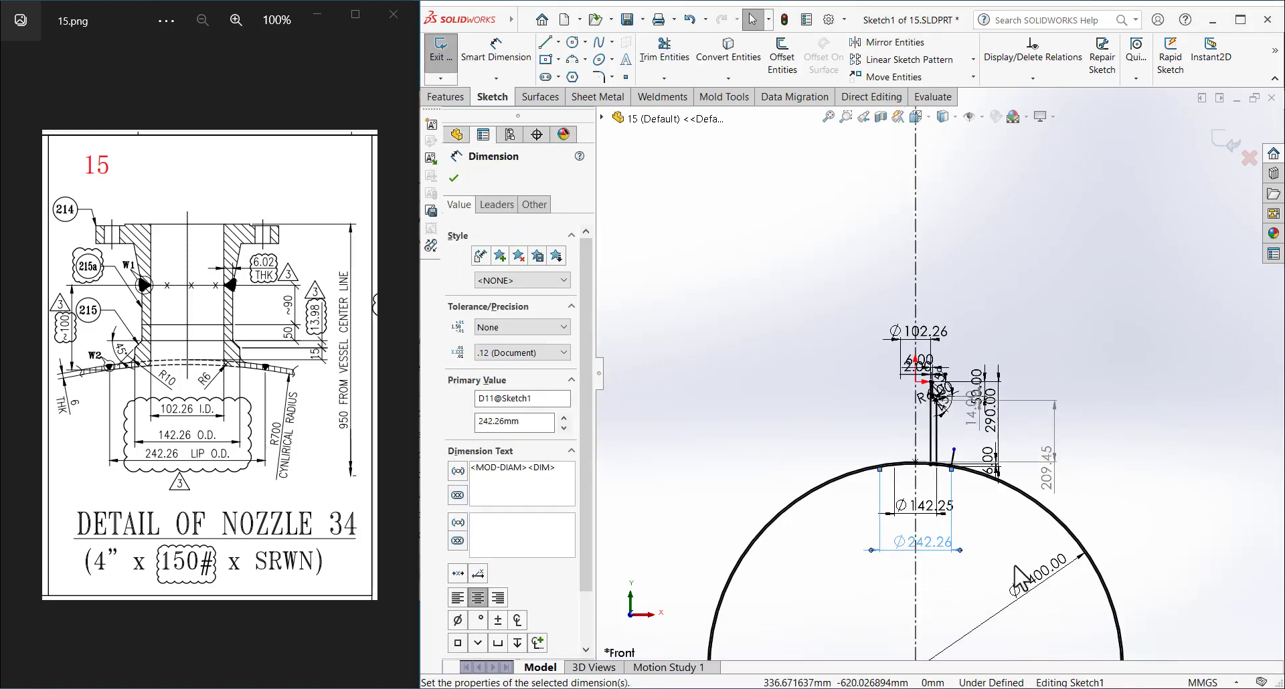
scroll(1014, 576, down, 1)
scroll(1012, 556, down, 1)
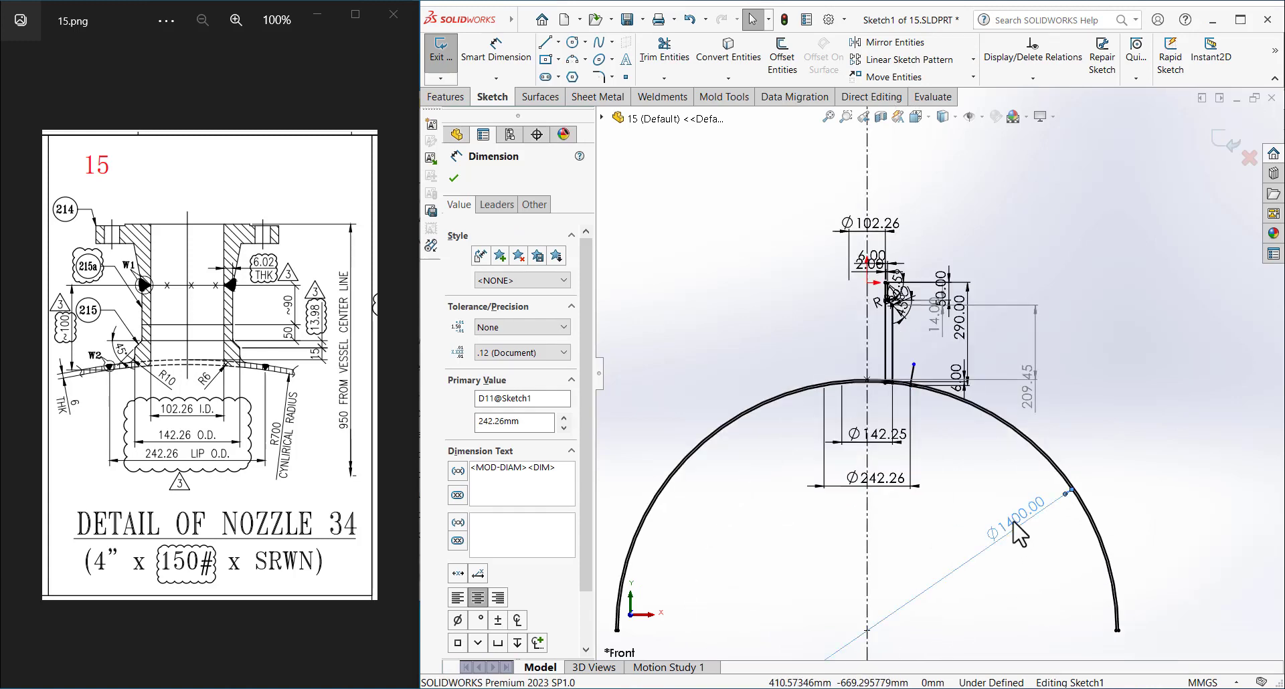
double_click(1012, 524)
click(964, 499)
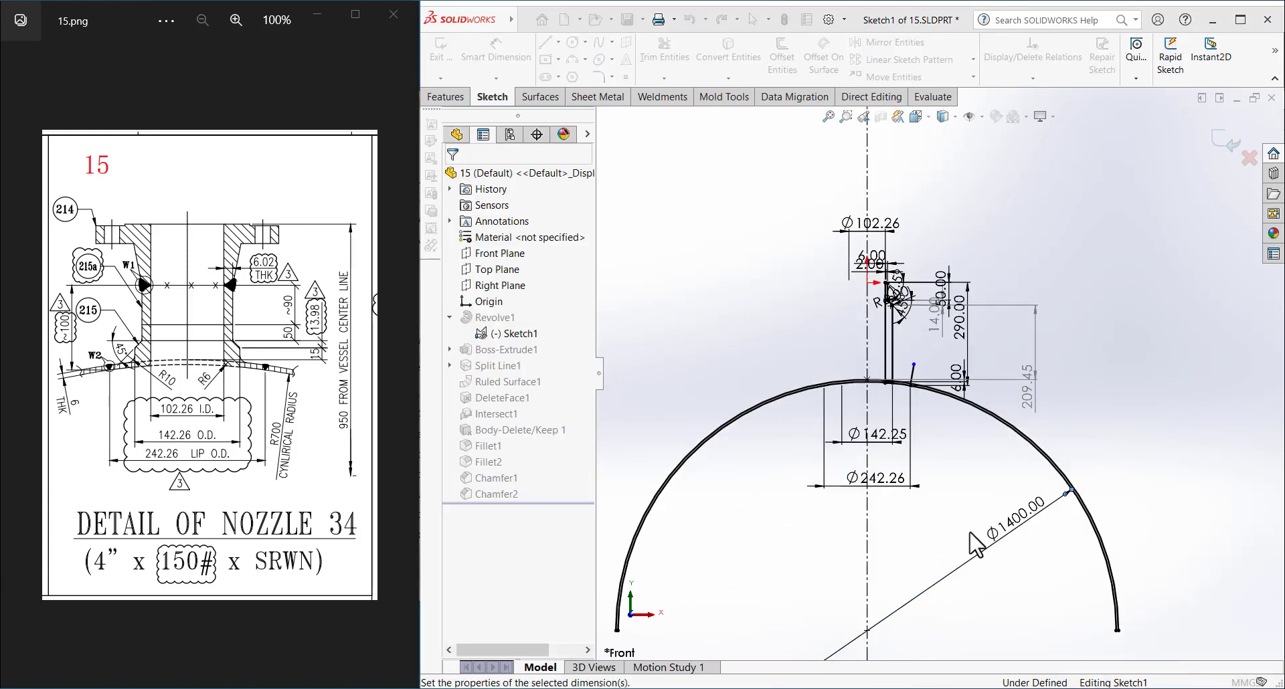
click(1014, 523)
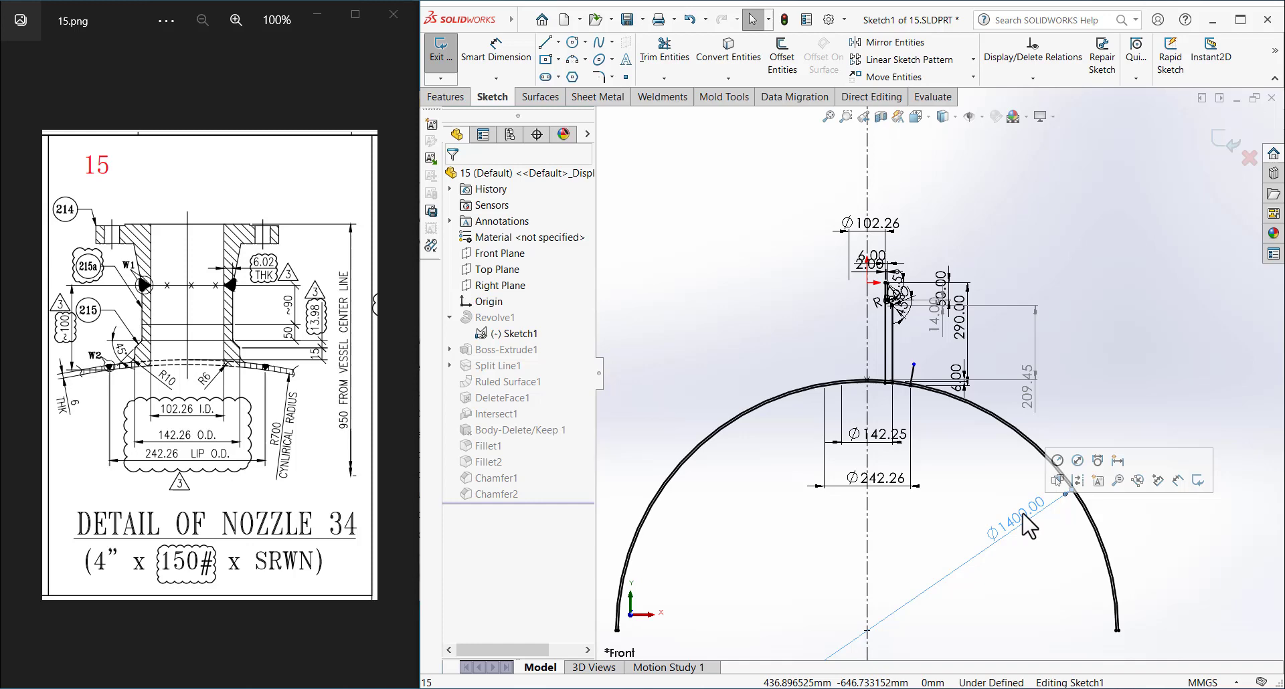
click(1056, 463)
click(964, 488)
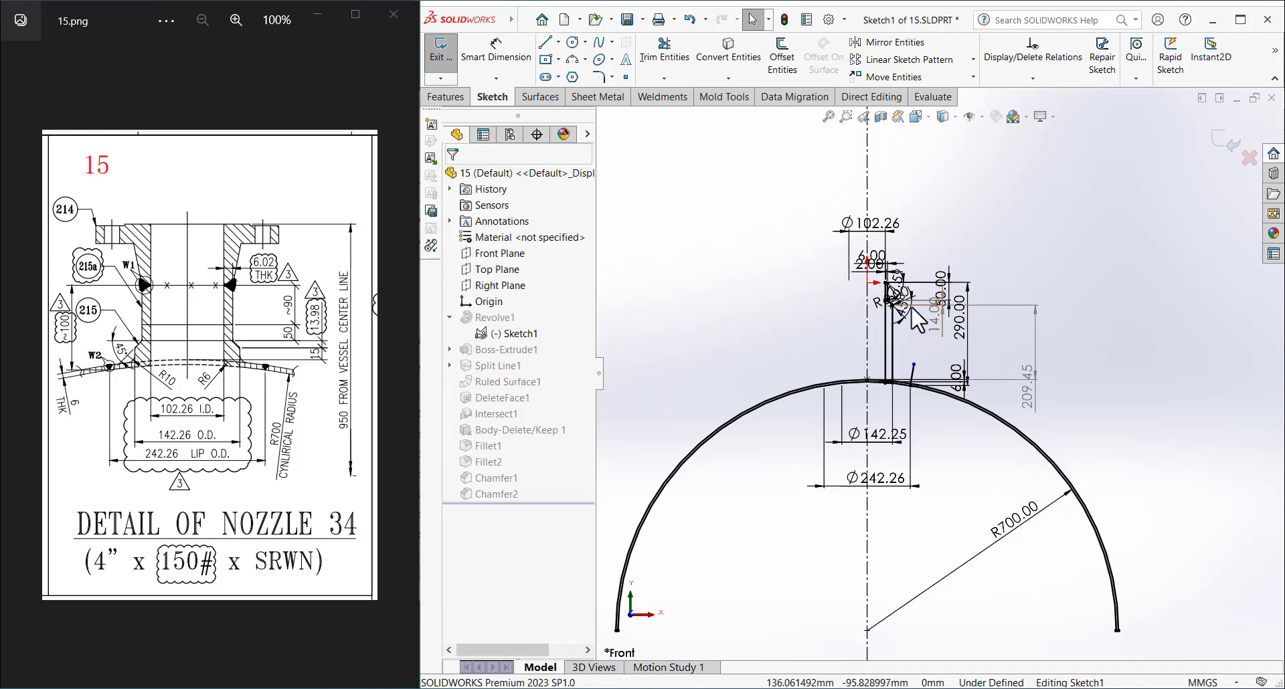
- Move the 209.45 dimension closer to the nozzle and set the 290.00 height to 100.00
scroll(910, 311, down, 5)
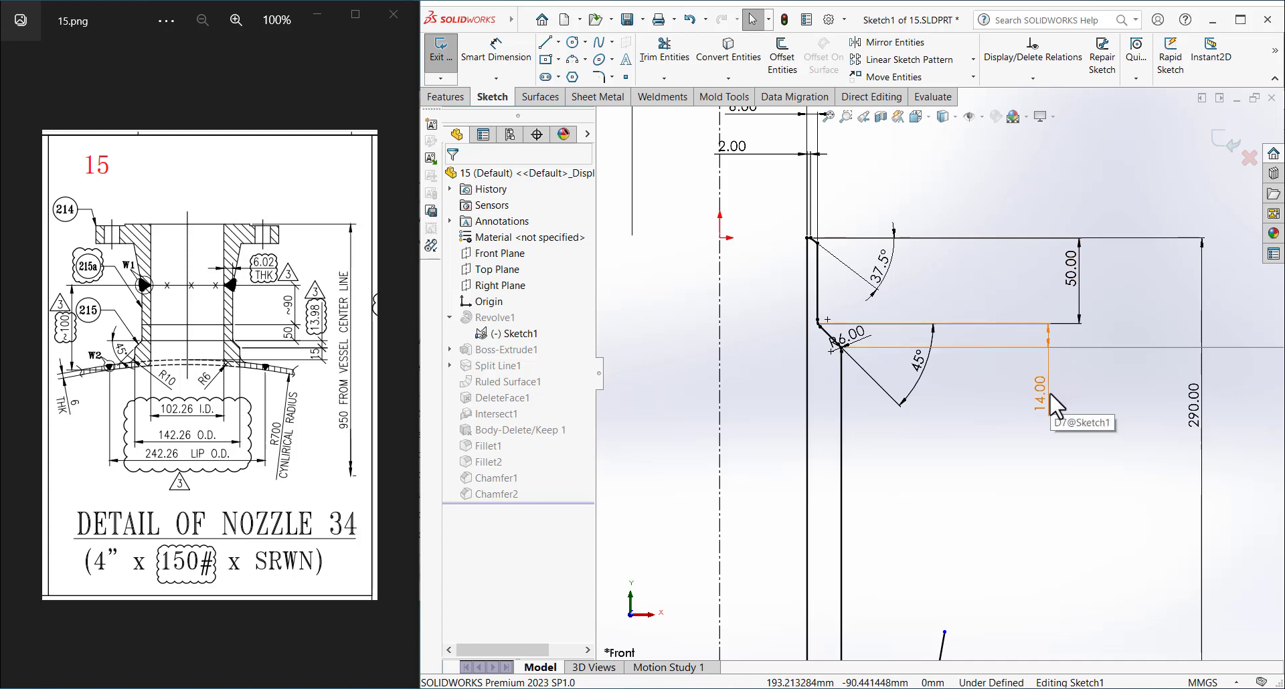
scroll(933, 370, up, 4)
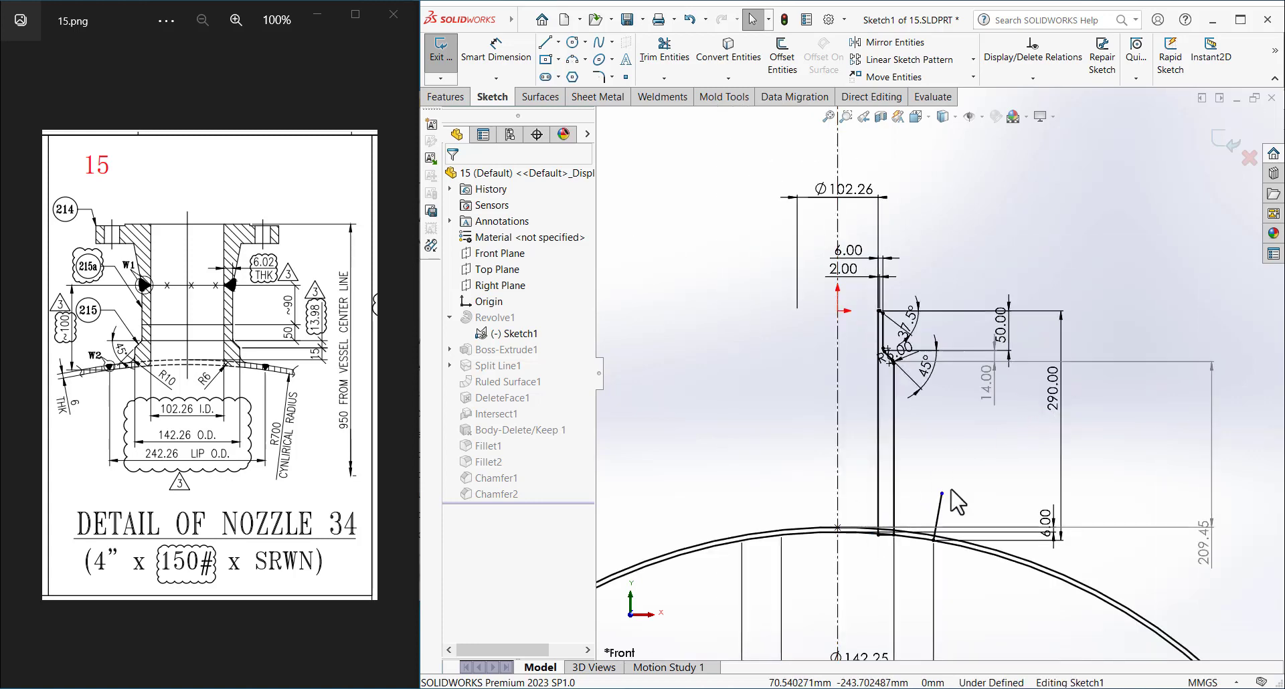
drag(1204, 546, 998, 481)
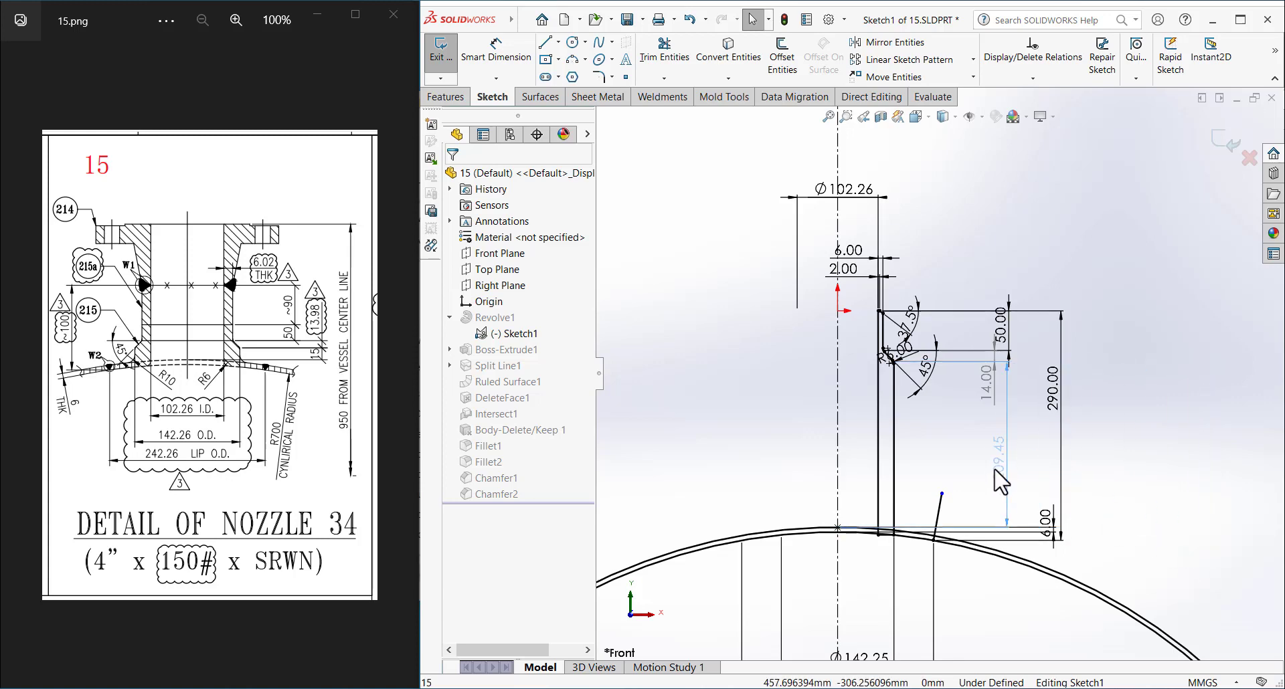
click(1147, 543)
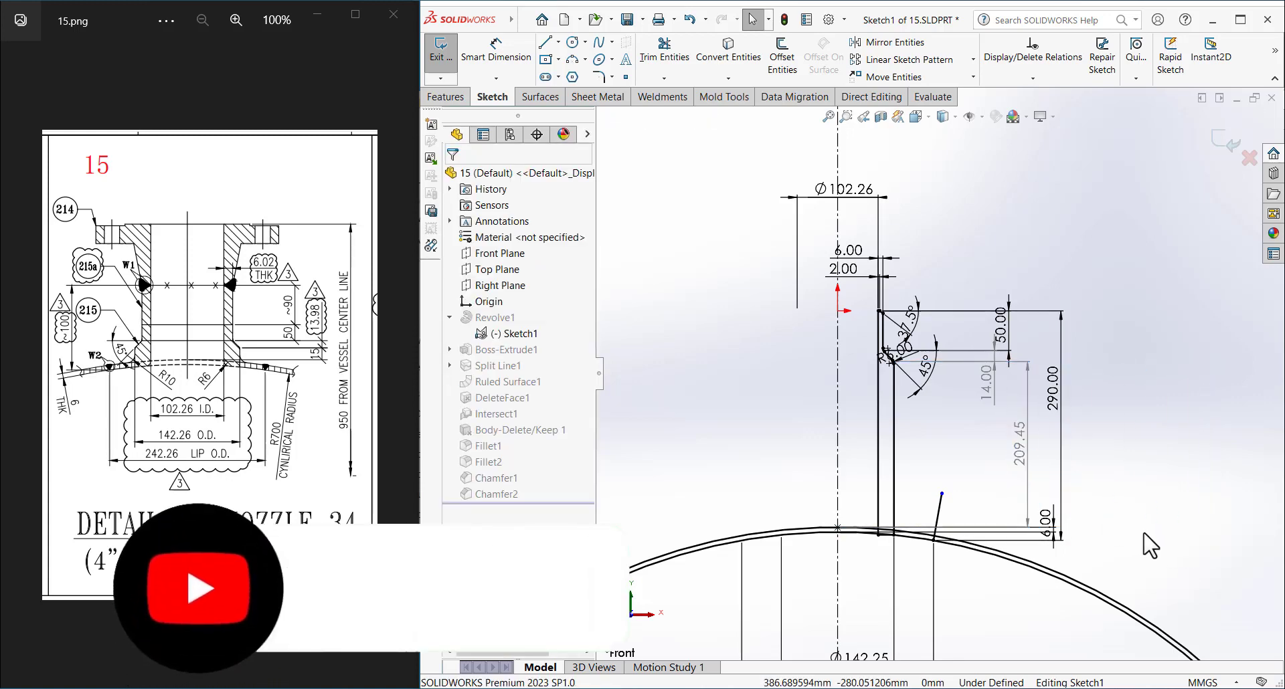
double_click(1056, 396)
text(100)
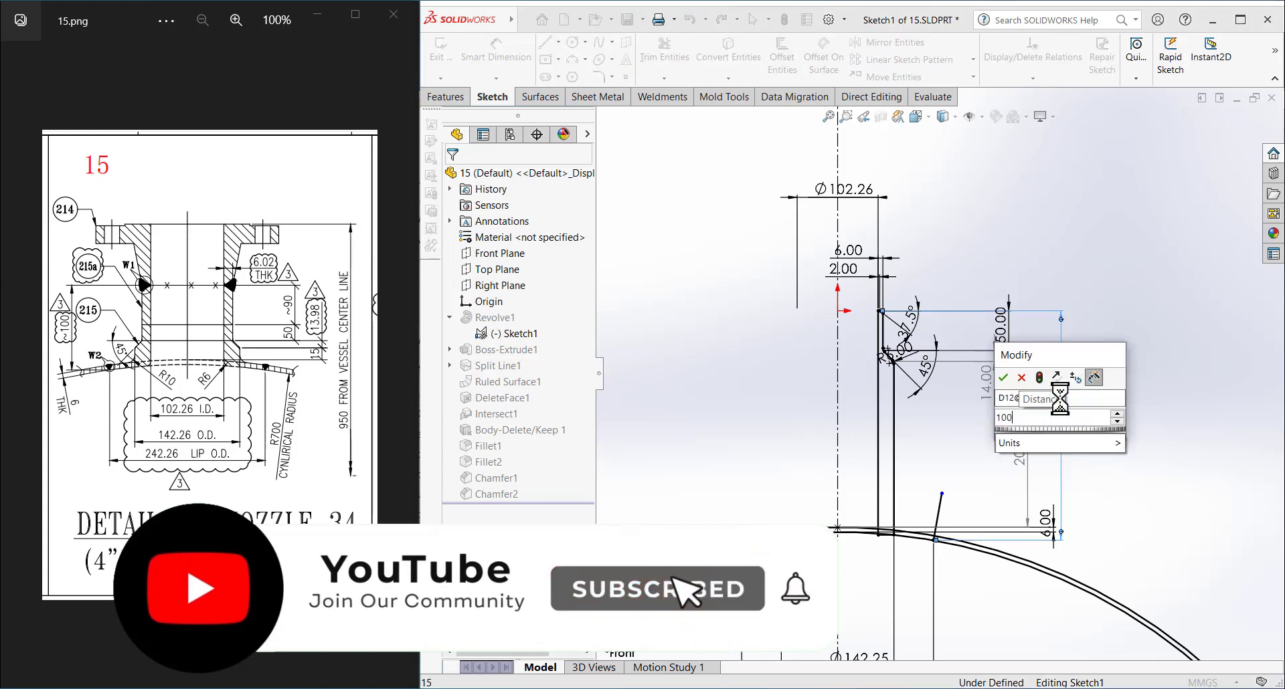
key(Return)
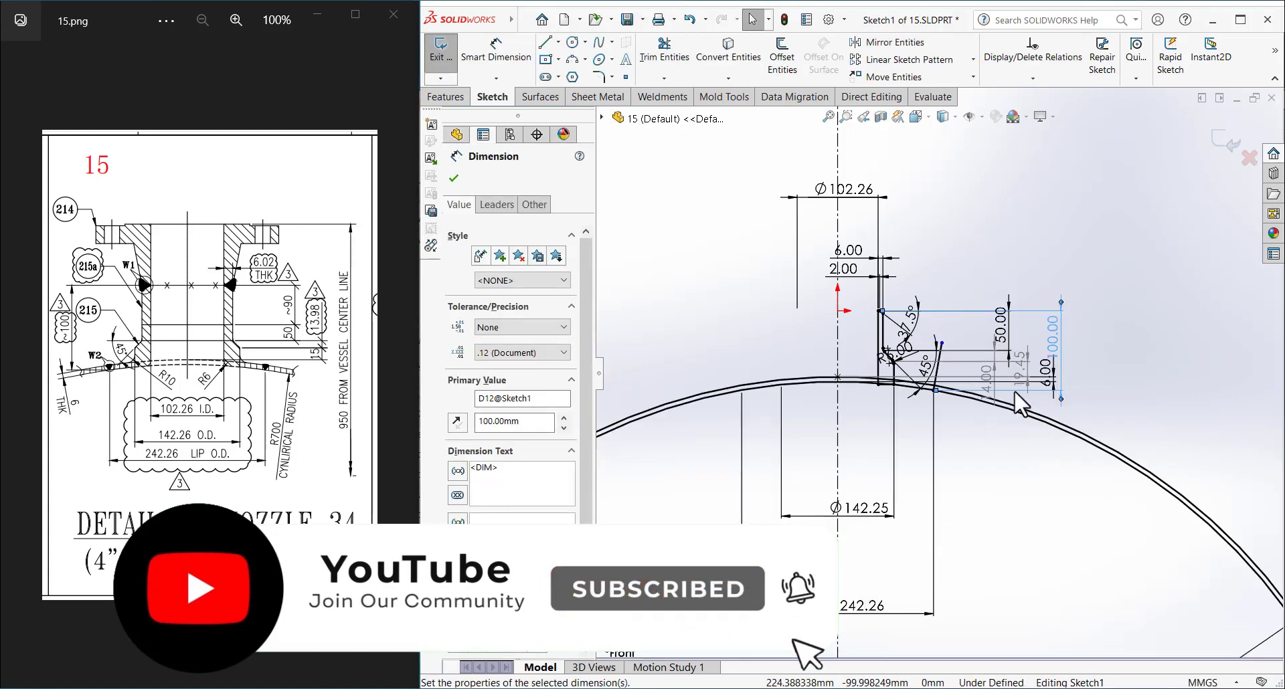
- Reposition the 19.45 and 14.00 dimension labels clear of the profile
scroll(963, 378, down, 3)
scroll(963, 379, down, 1)
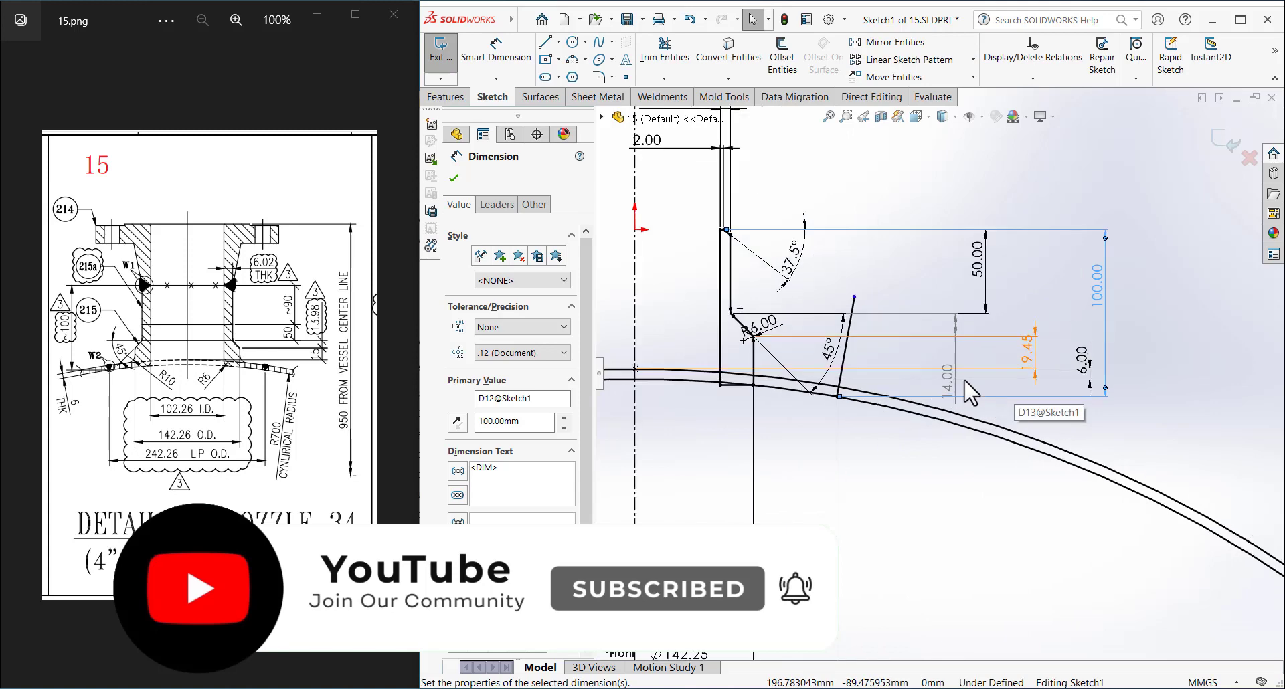
mouse_move(1023, 346)
mouse_down()
mouse_move(1014, 311)
mouse_move(1027, 314)
mouse_up()
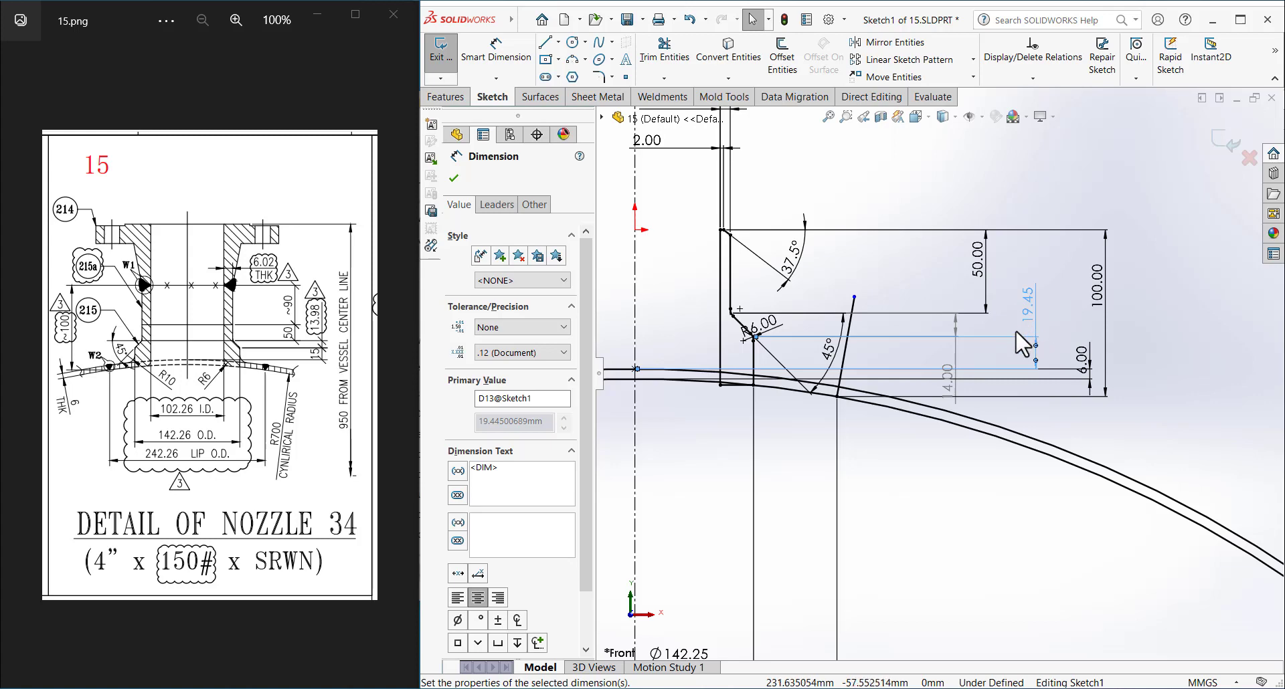
drag(951, 382, 951, 354)
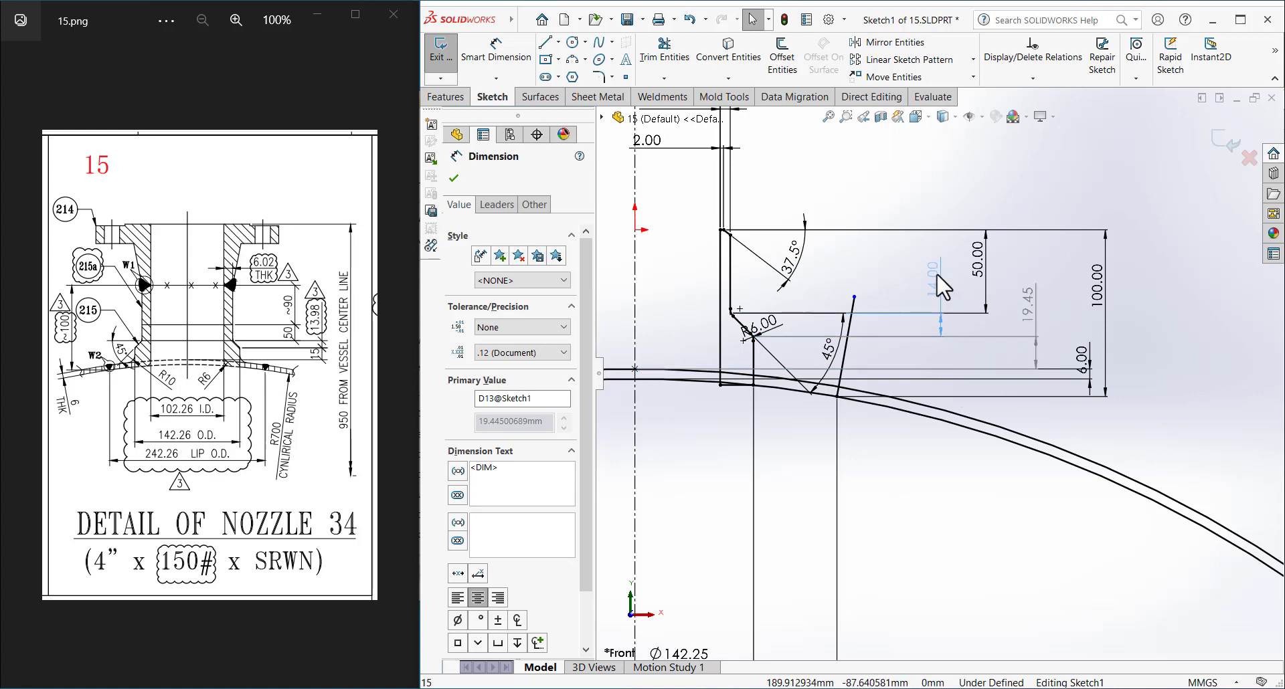
click(937, 276)
scroll(975, 330, up, 3)
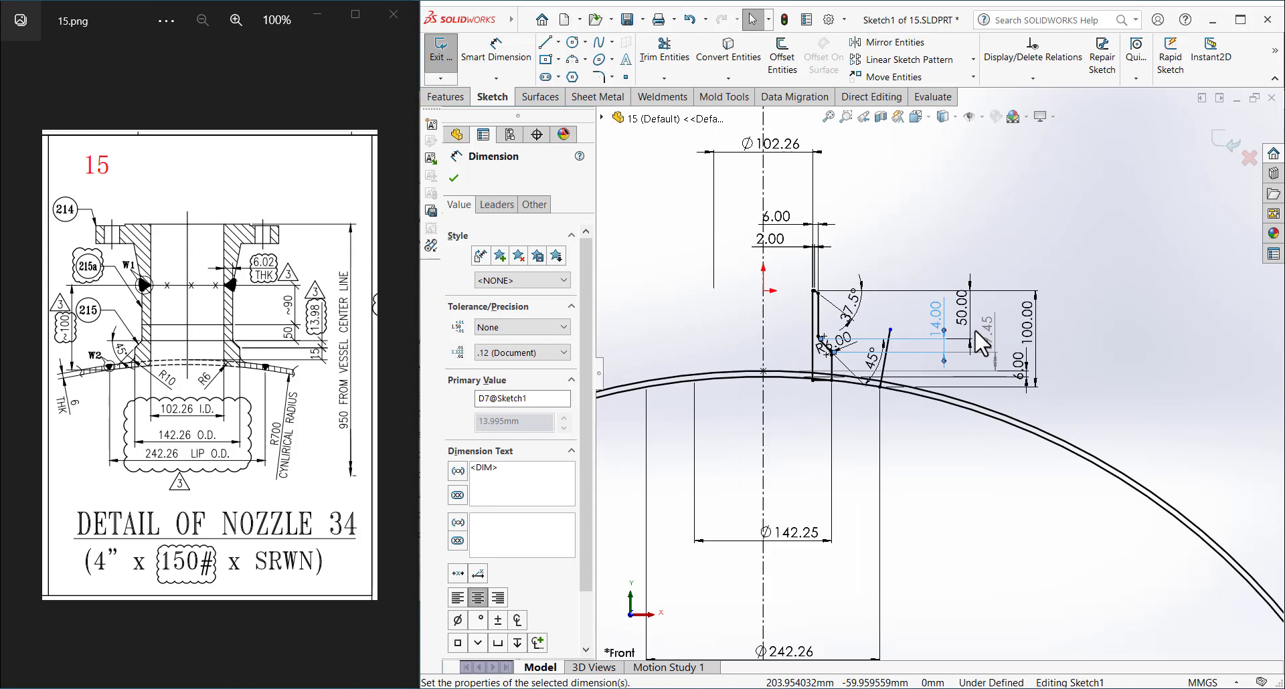
scroll(781, 346, down, 2)
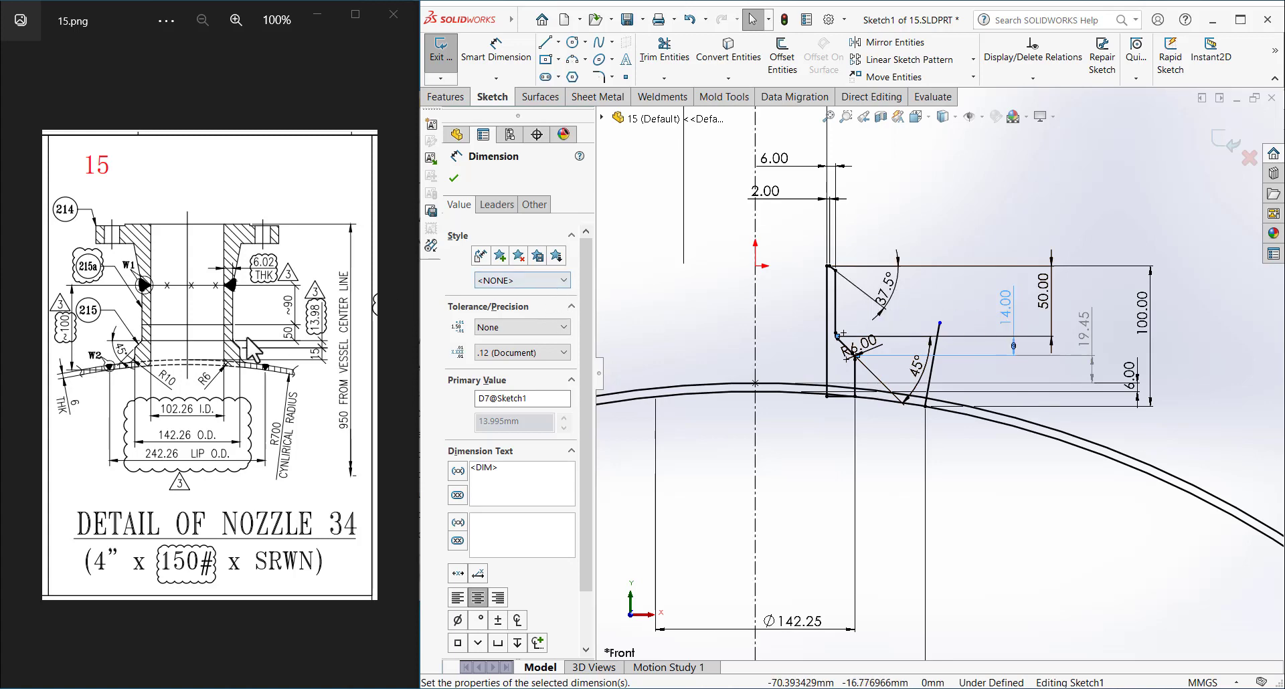
scroll(716, 364, down, 2)
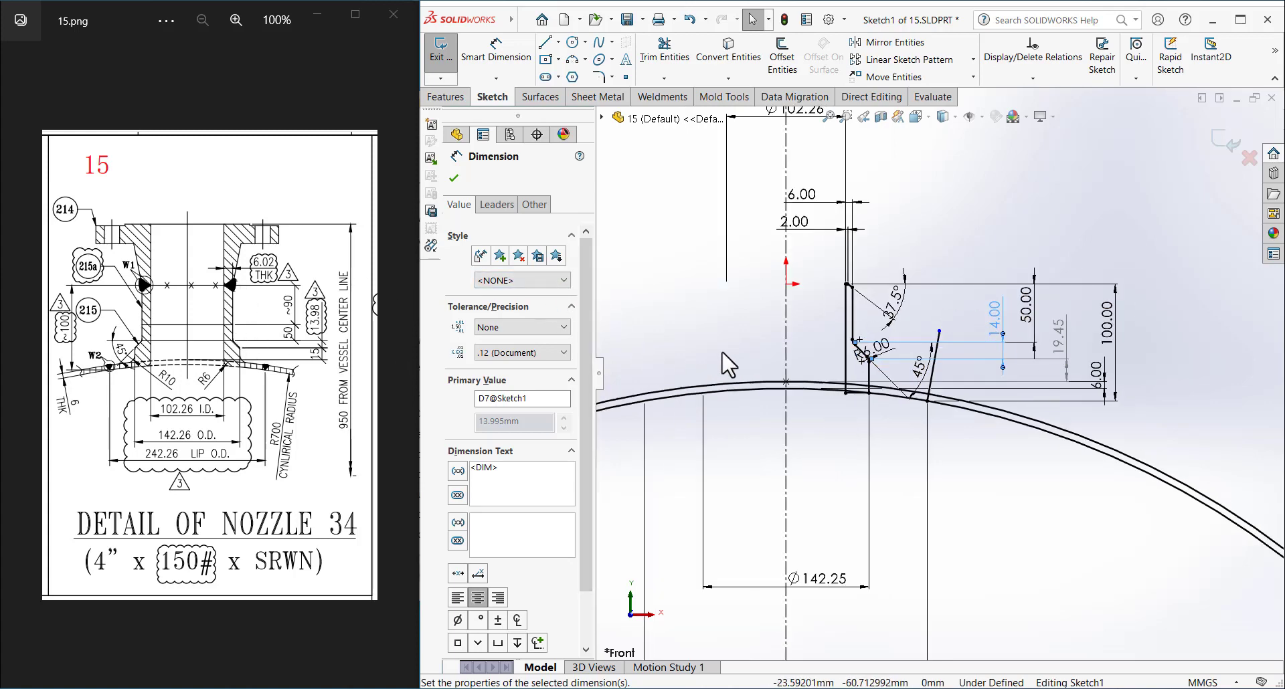
scroll(826, 230, down, 2)
- Set the 6.00 wall thickness dimension to 6.02
scroll(844, 287, down, 2)
double_click(841, 276)
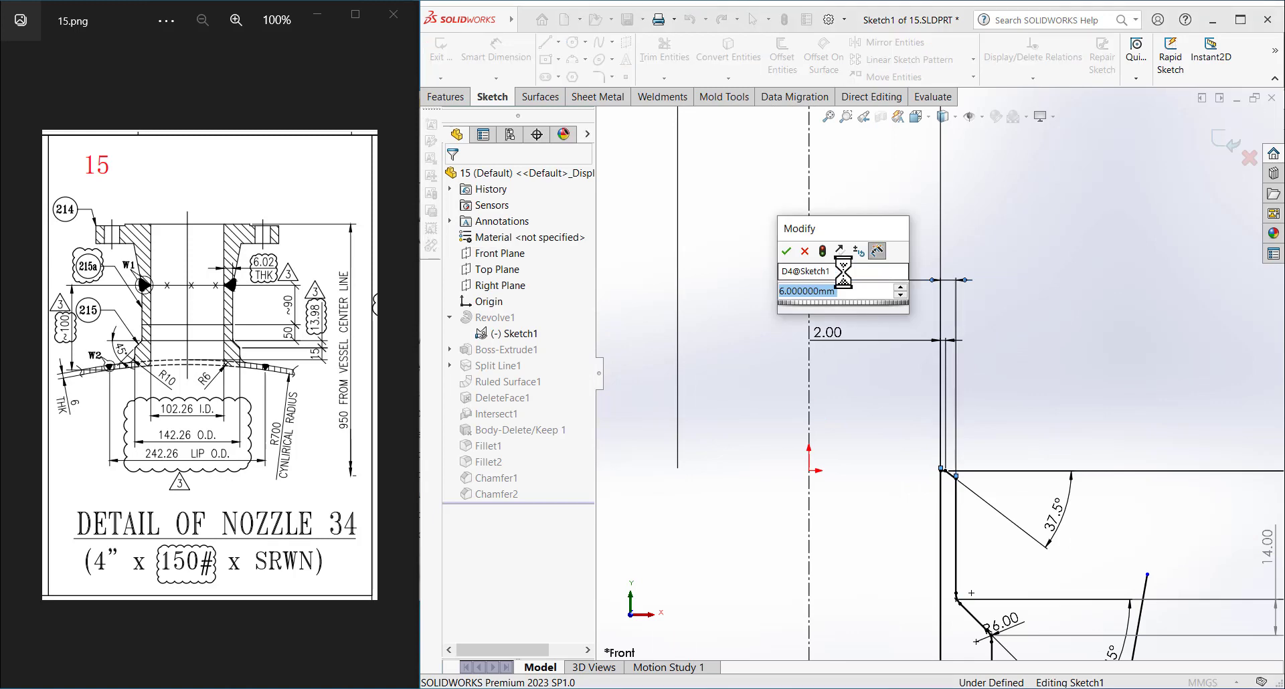
text(6.0)
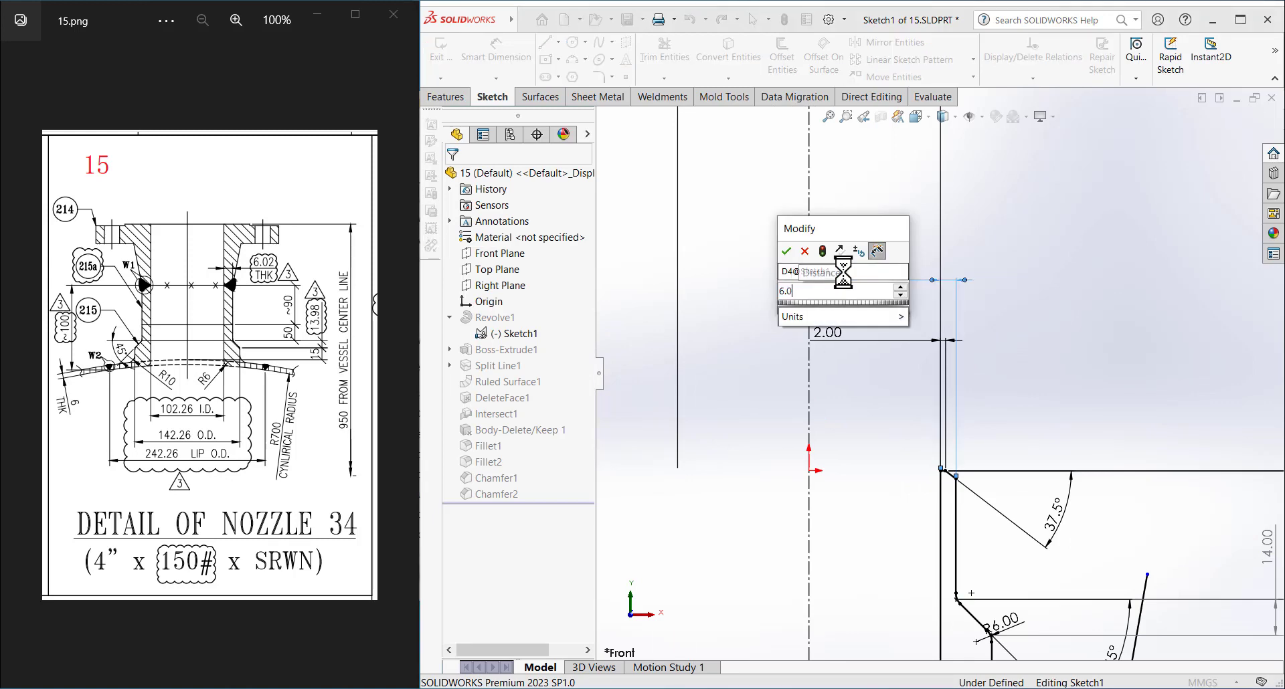
text(2)
key(Return)
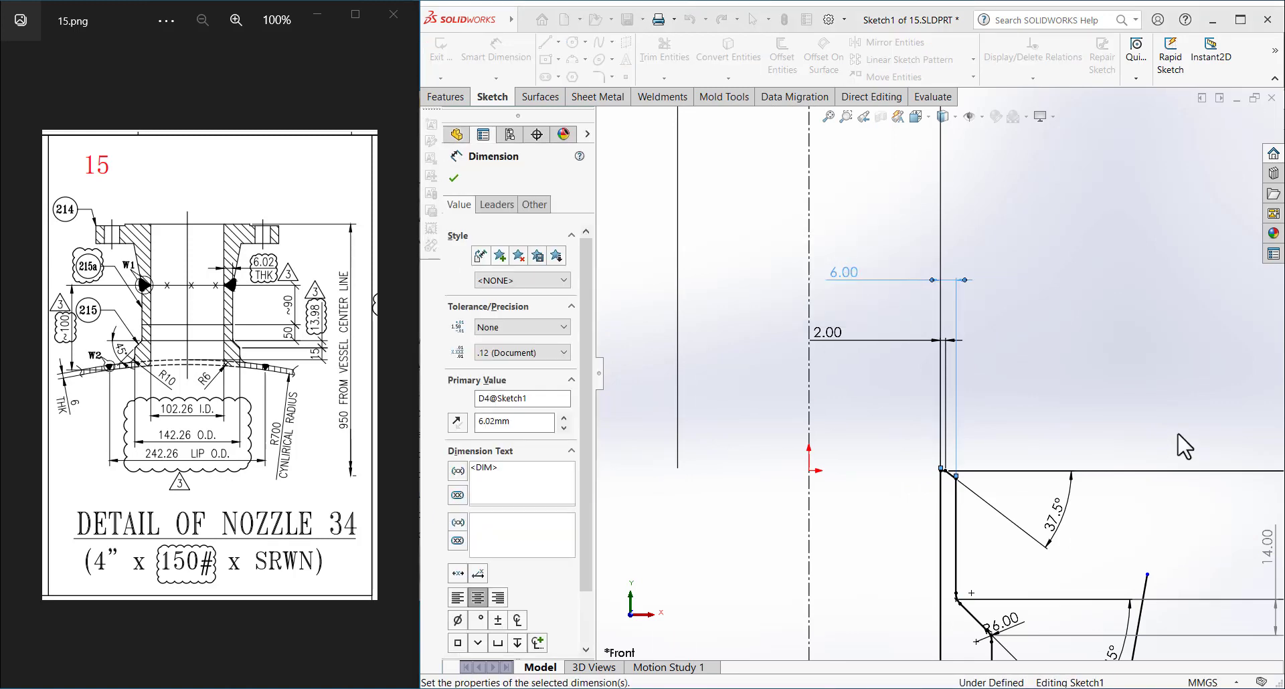
- Fit the sketch in view and check the properties of the resulting 19.47 dimension
key(f)
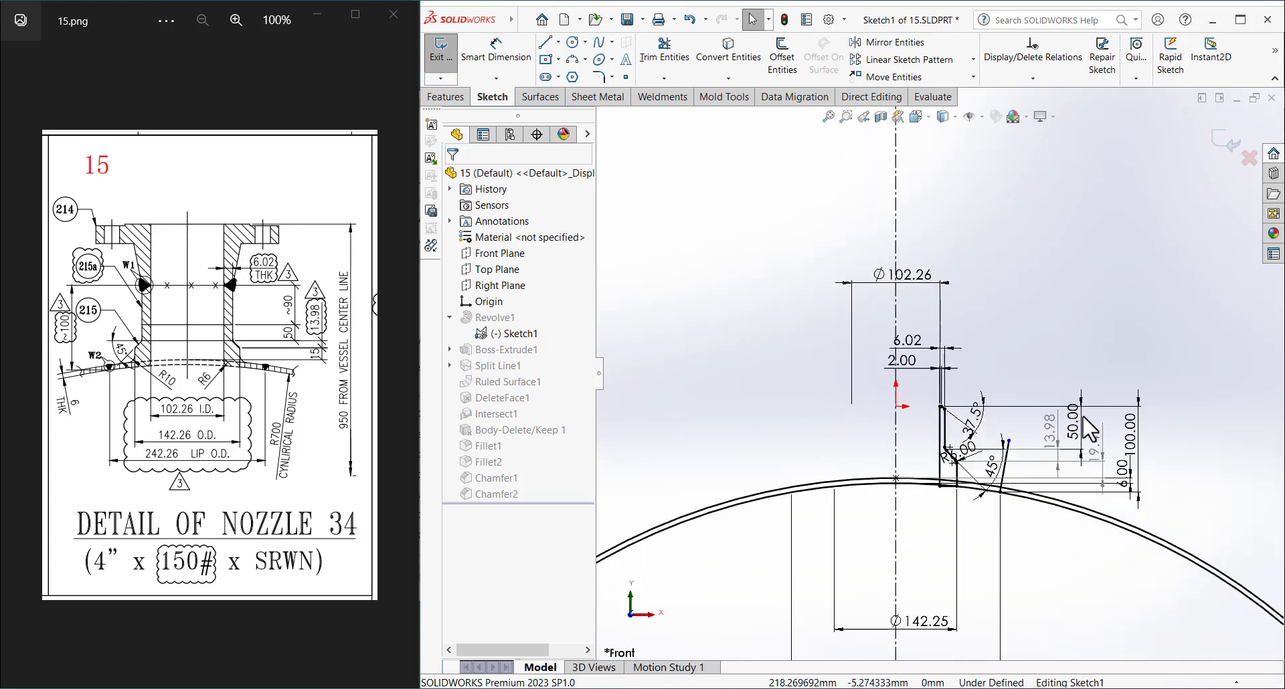
scroll(1089, 495, down, 2)
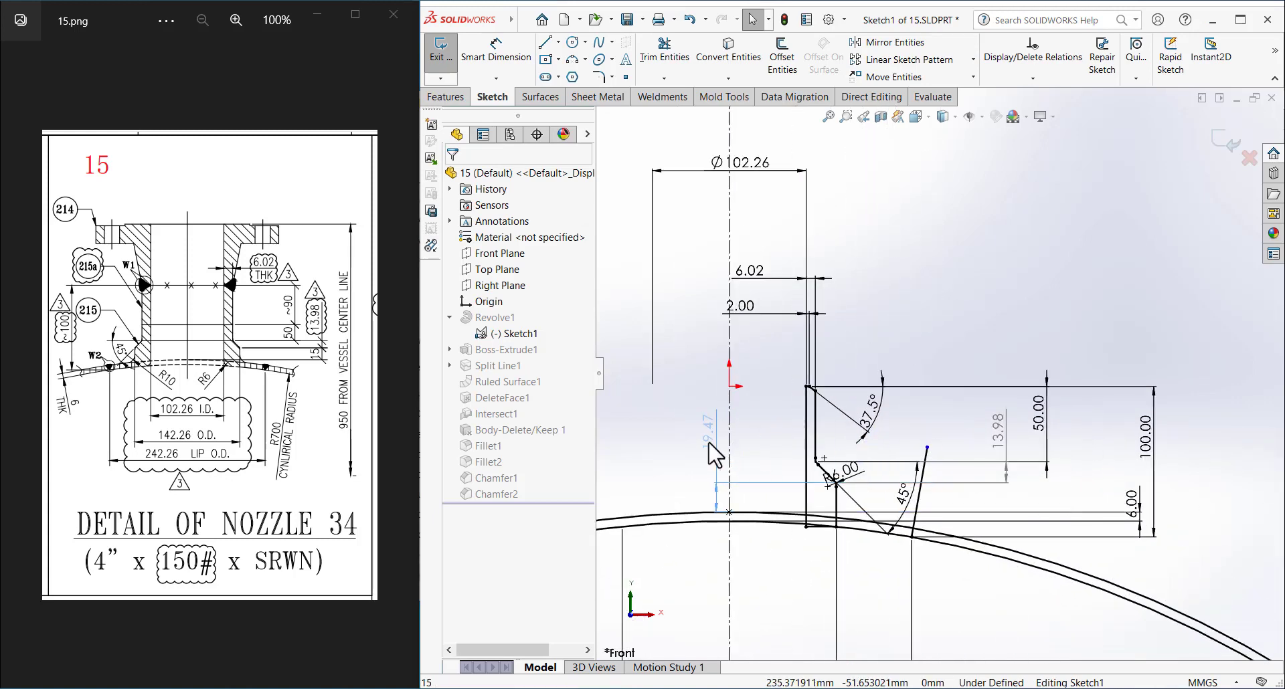
click(1082, 479)
click(1082, 479)
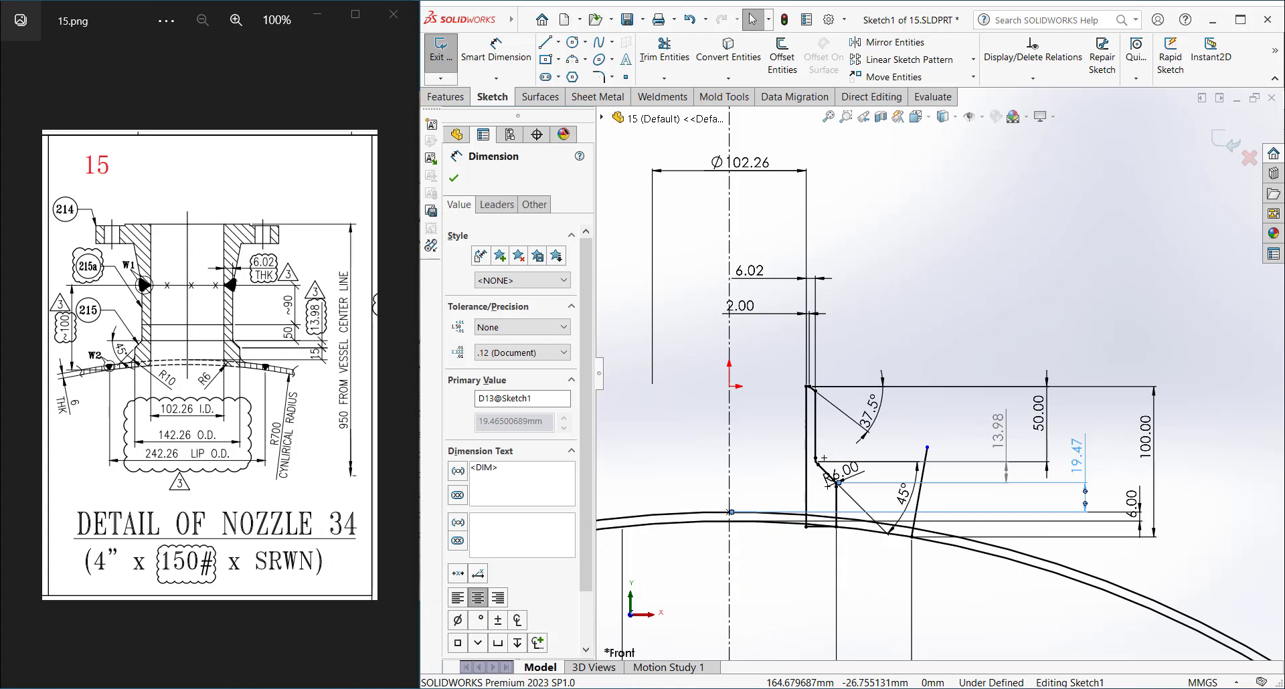
click(1128, 276)
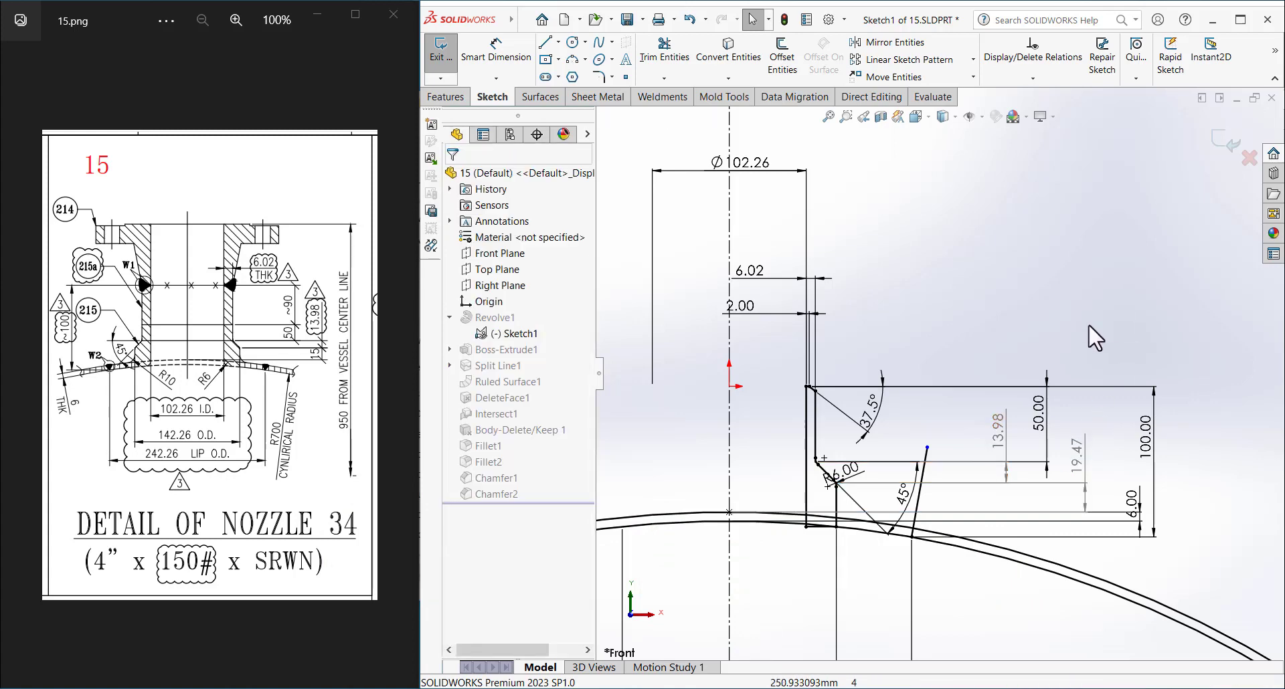
- Exit the sketch, dismiss the error report and delete the failed Chamfer1 and Chamfer2
click(1233, 143)
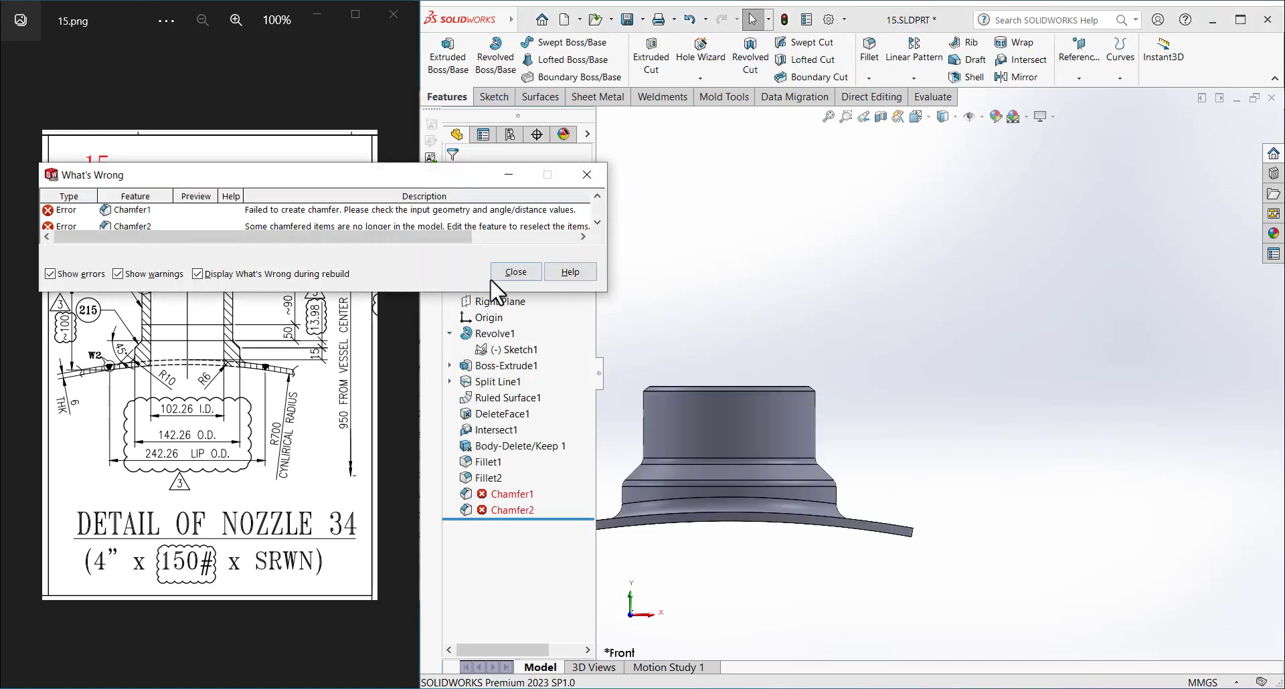
click(516, 272)
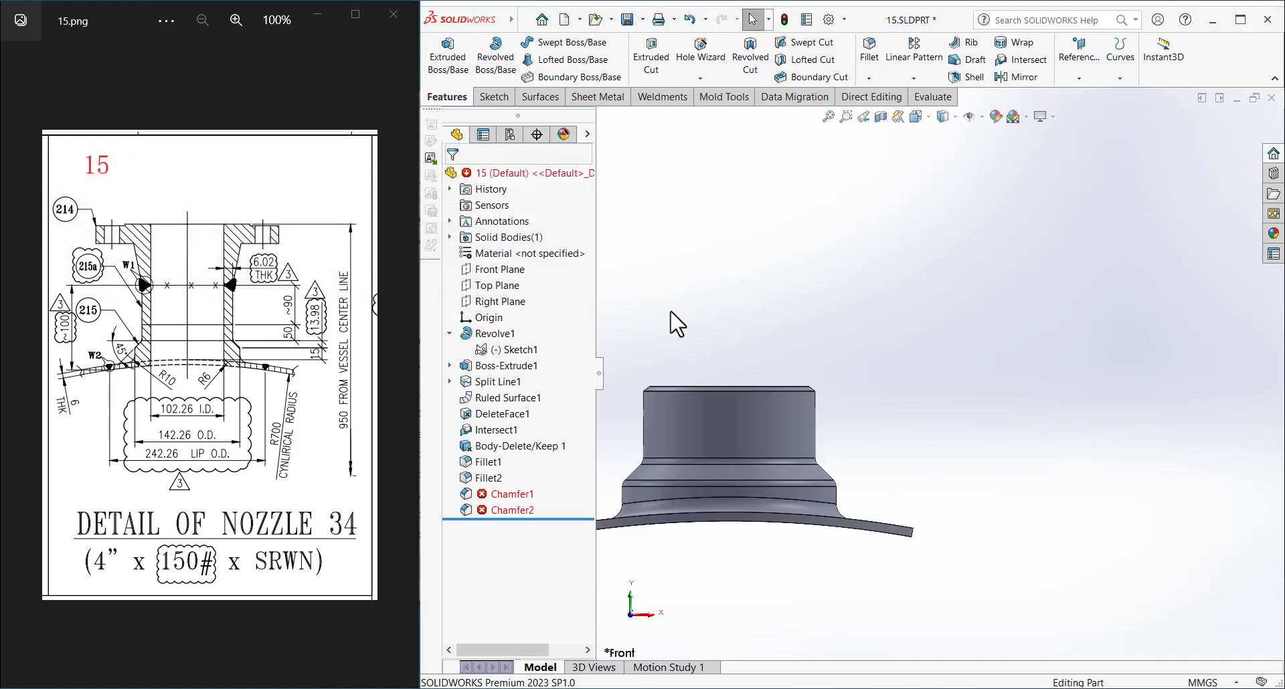
click(514, 495)
ctrl+click(479, 510)
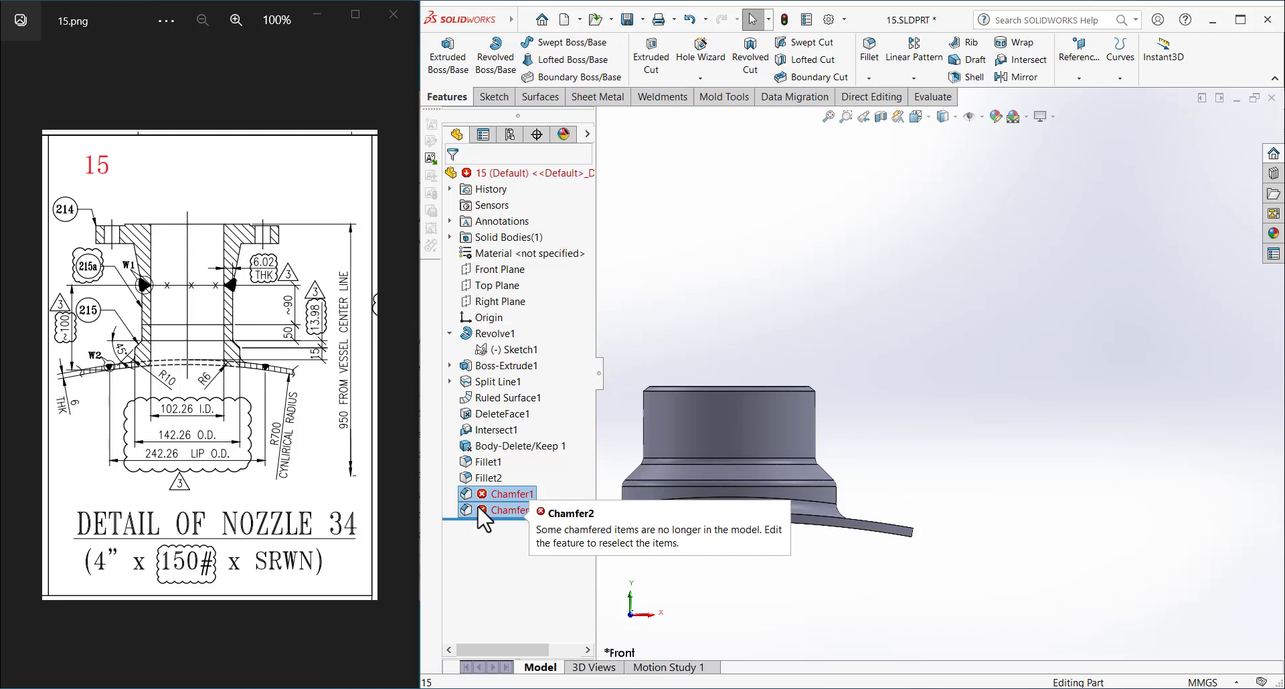
key(Delete)
key(Return)
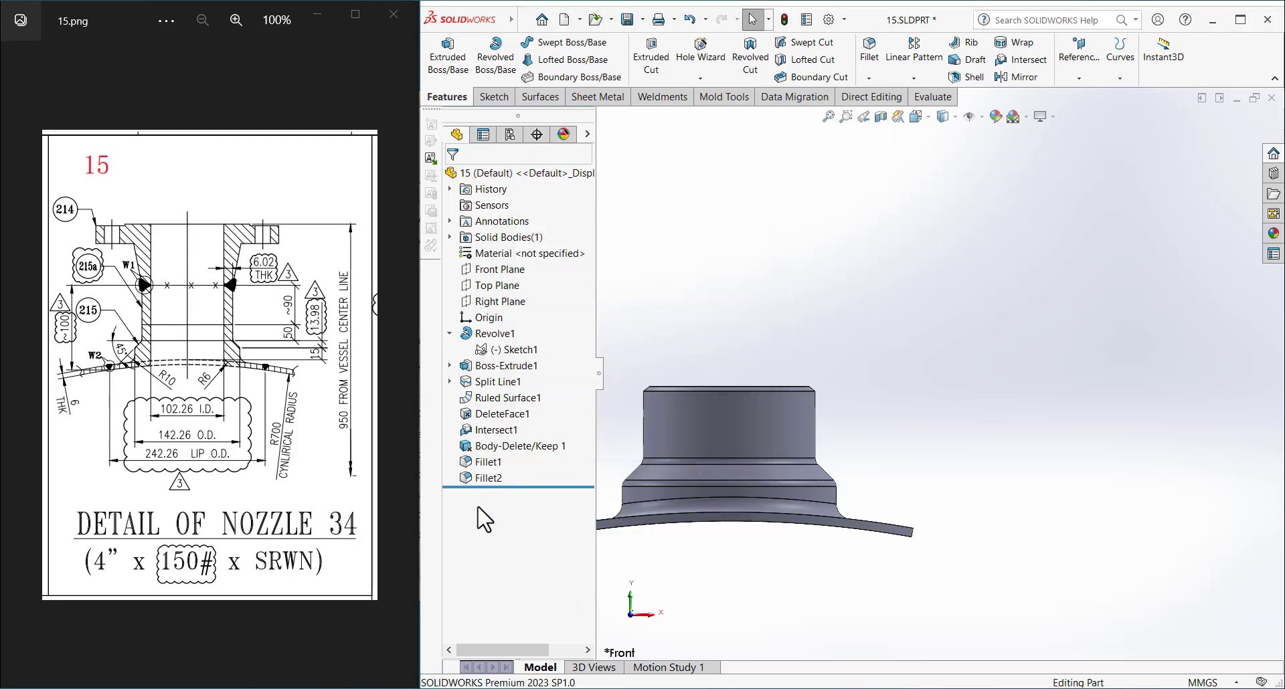
- Add a flipped 4 mm × 37.5° chamfer on the flange's outer edge, save, and show drawing 21
middle_drag(650, 502, 818, 402)
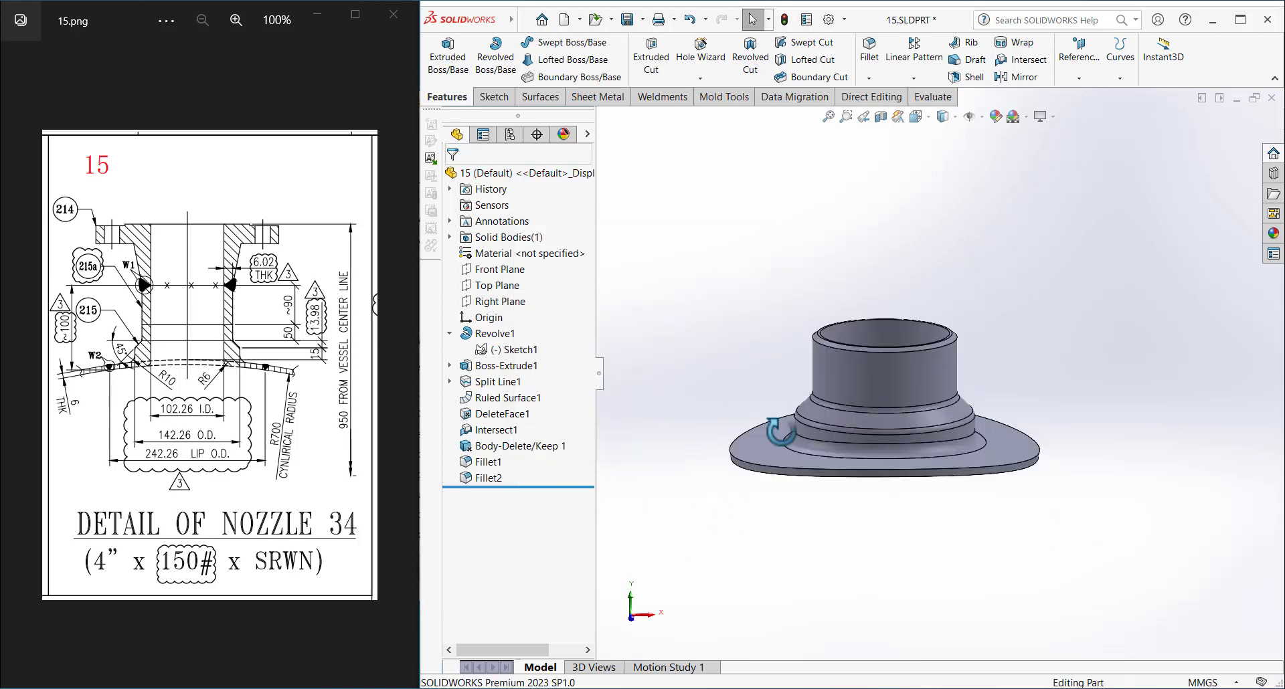
scroll(818, 402, down, 3)
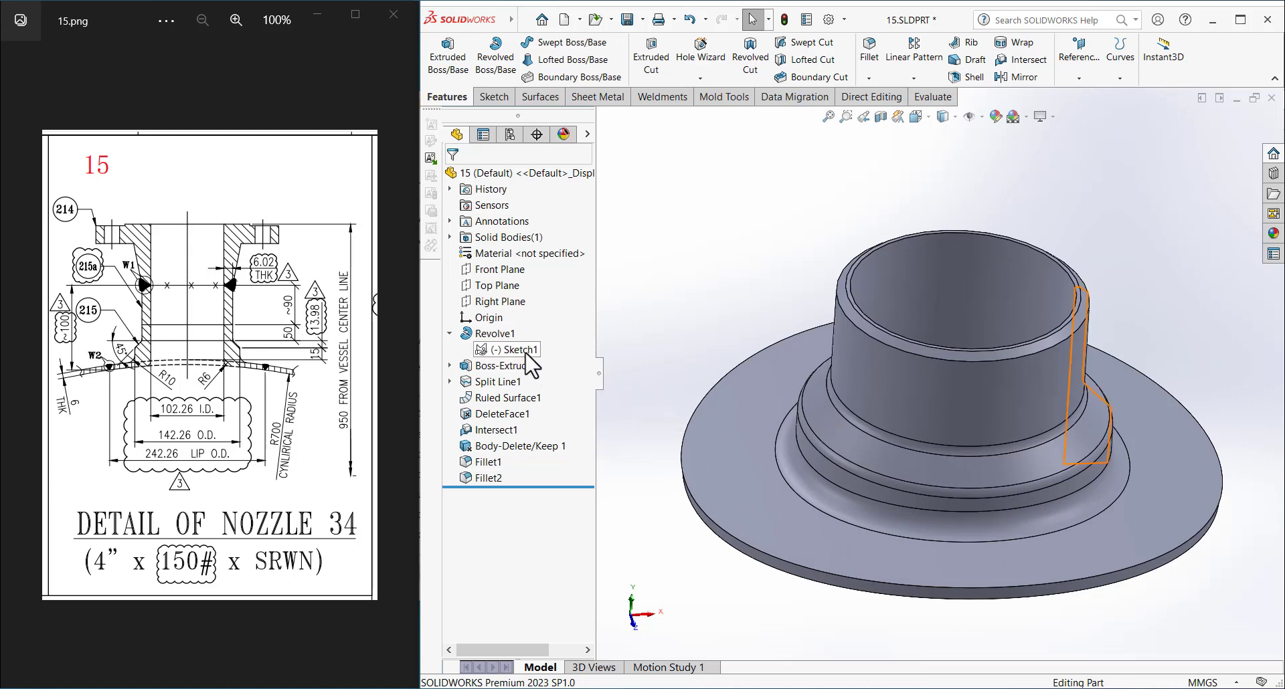
click(869, 78)
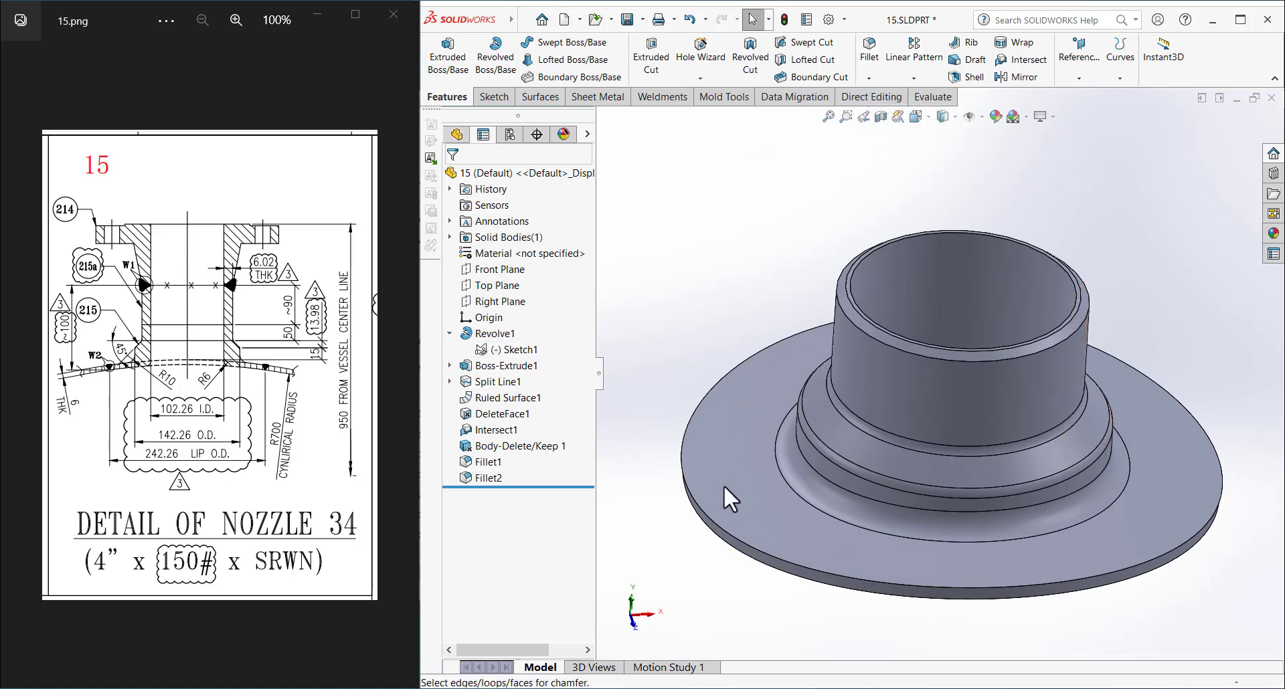
click(708, 516)
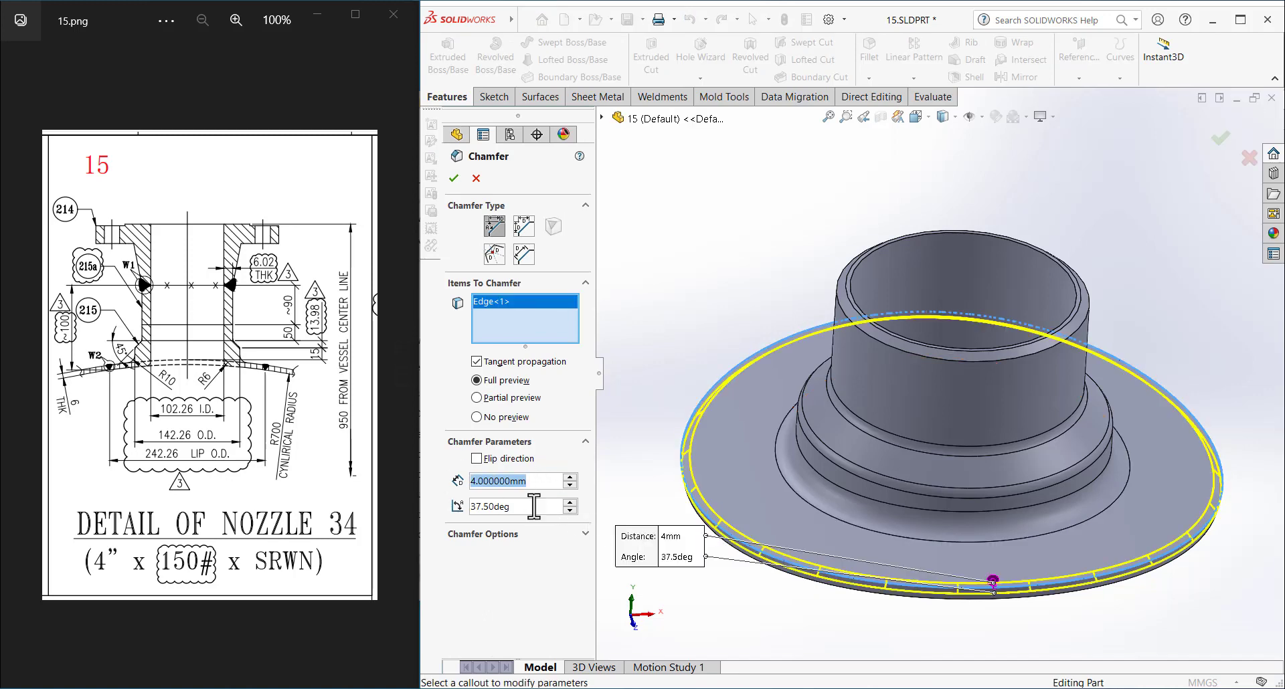
scroll(797, 532, down, 5)
middle_drag(797, 531, 797, 496)
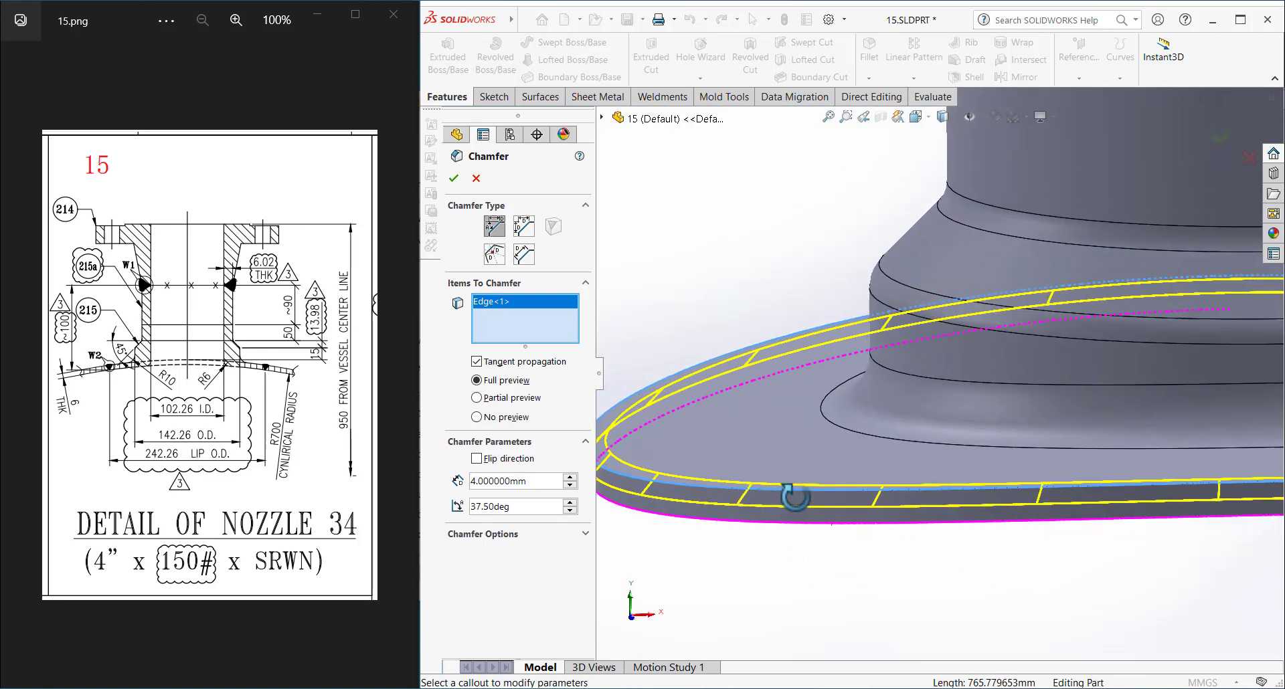
click(511, 461)
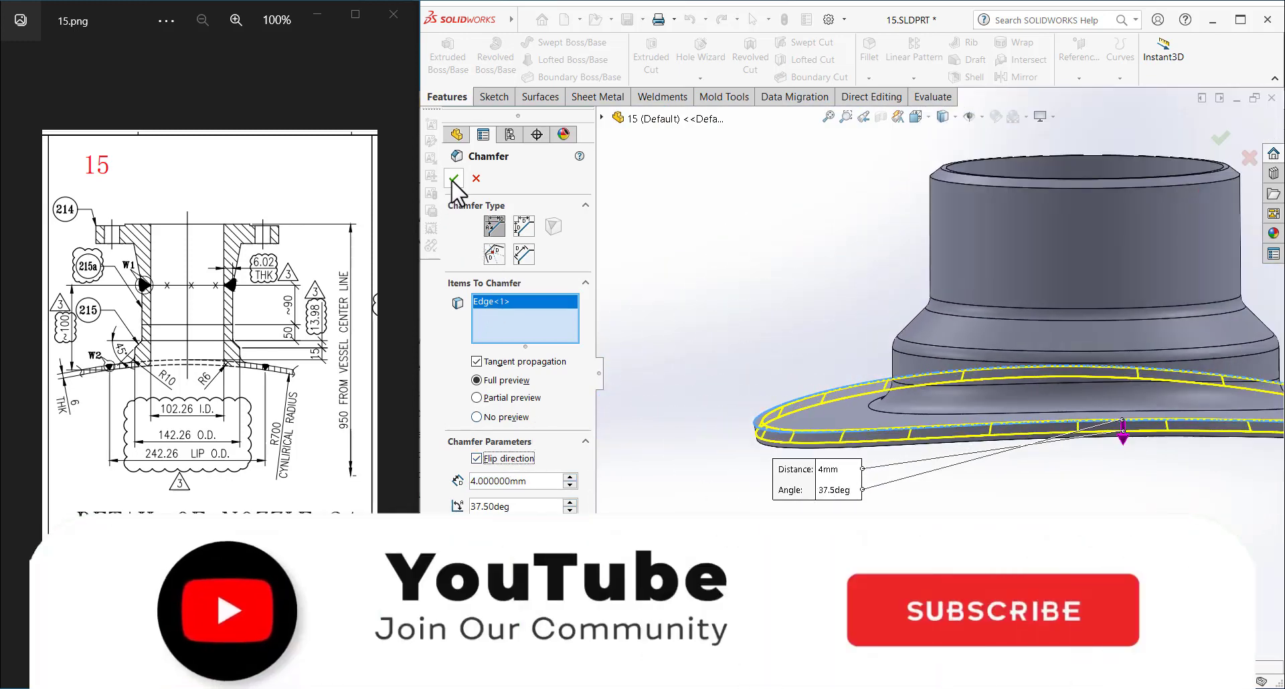
click(453, 179)
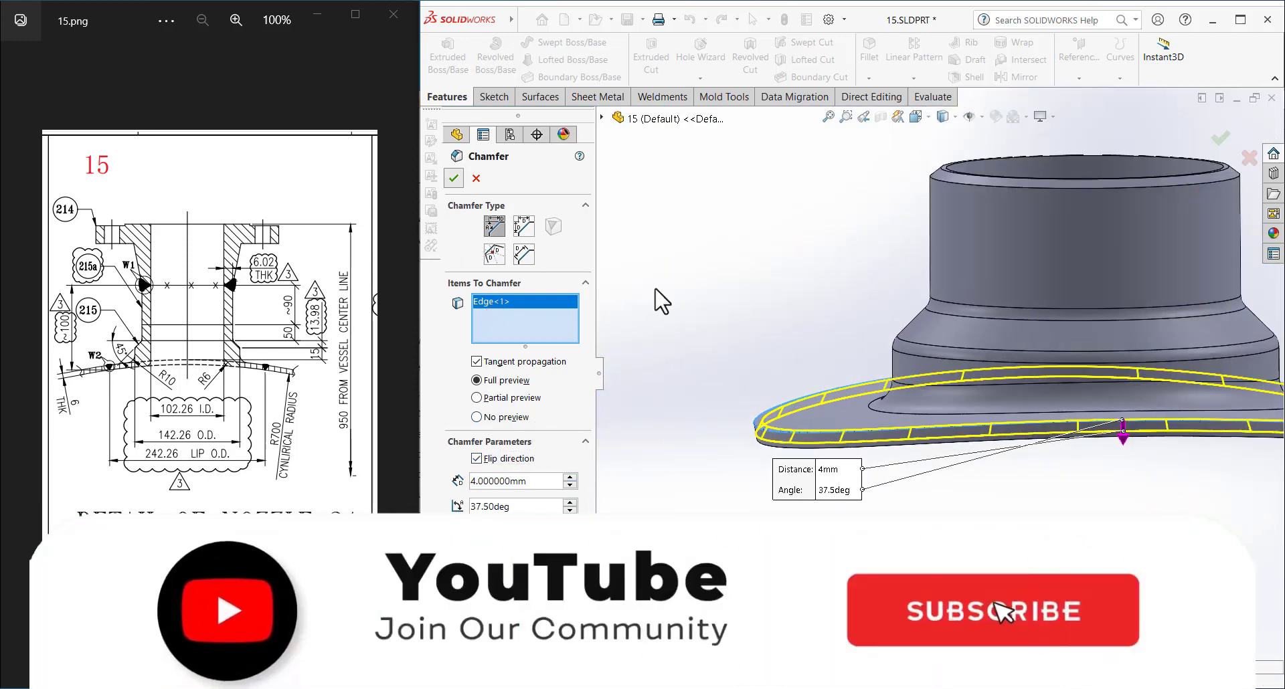
key(ctrl+s)
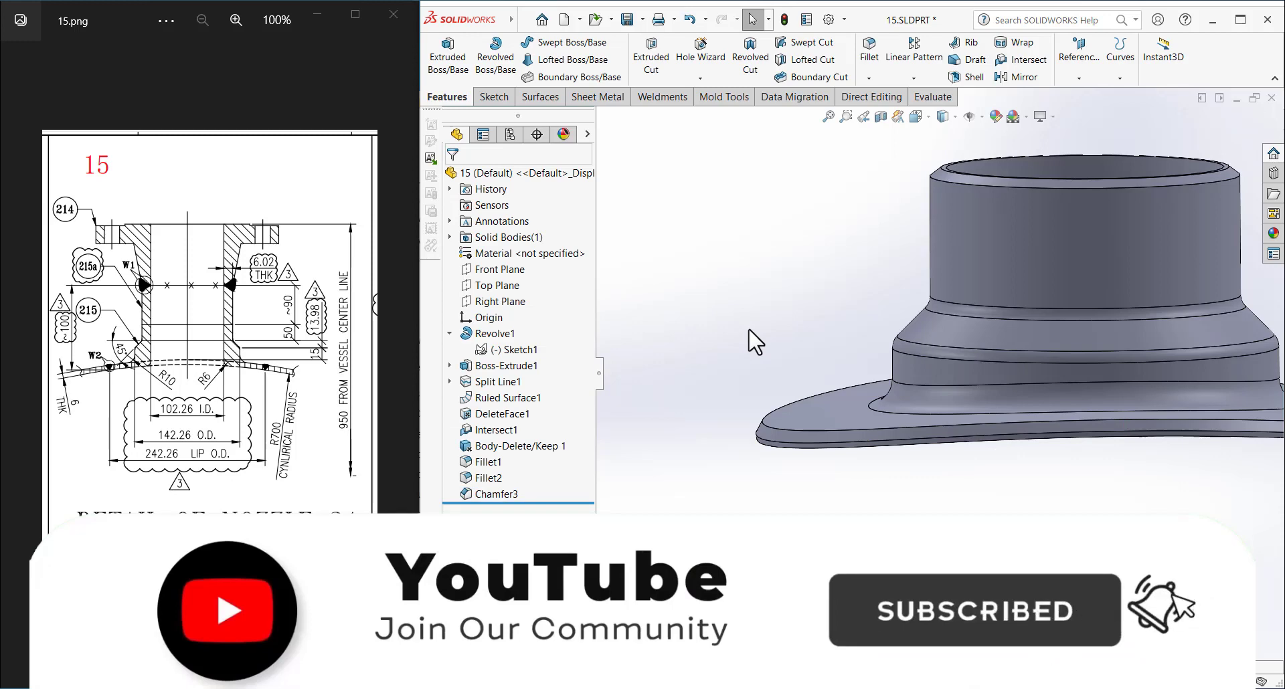
click(402, 368)
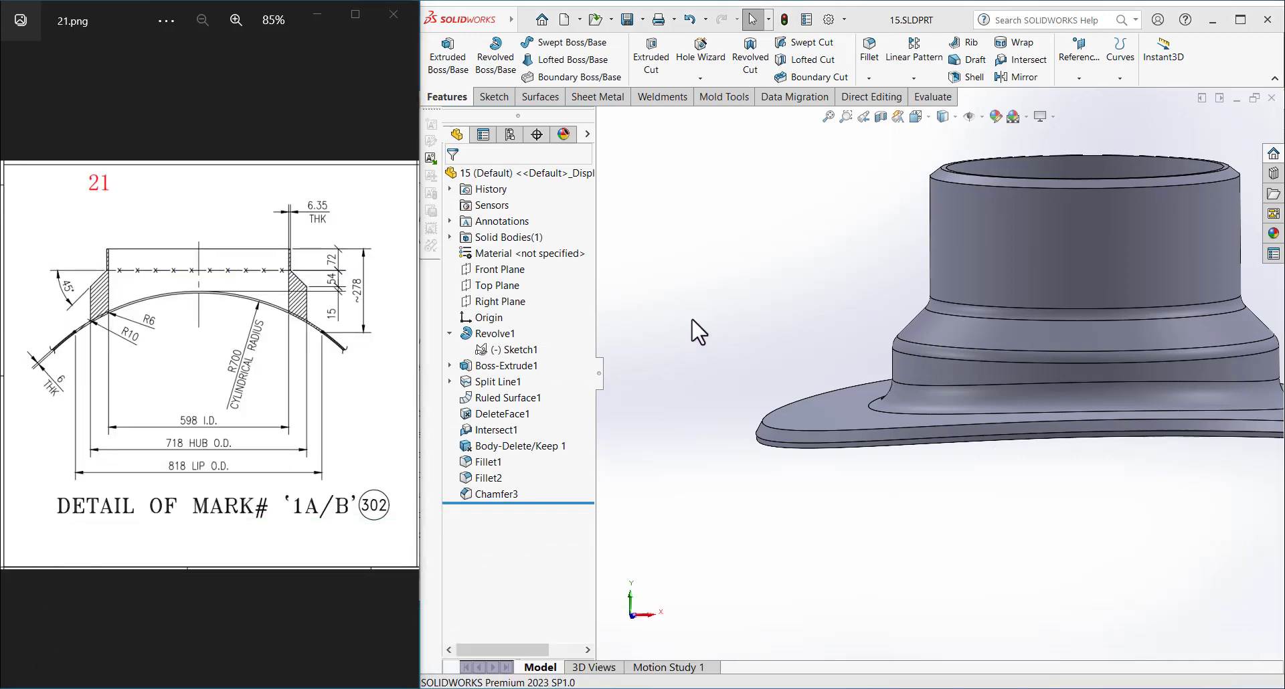
- Close the current part and reopen 06.SLDPRT from the recent documents
click(692, 321)
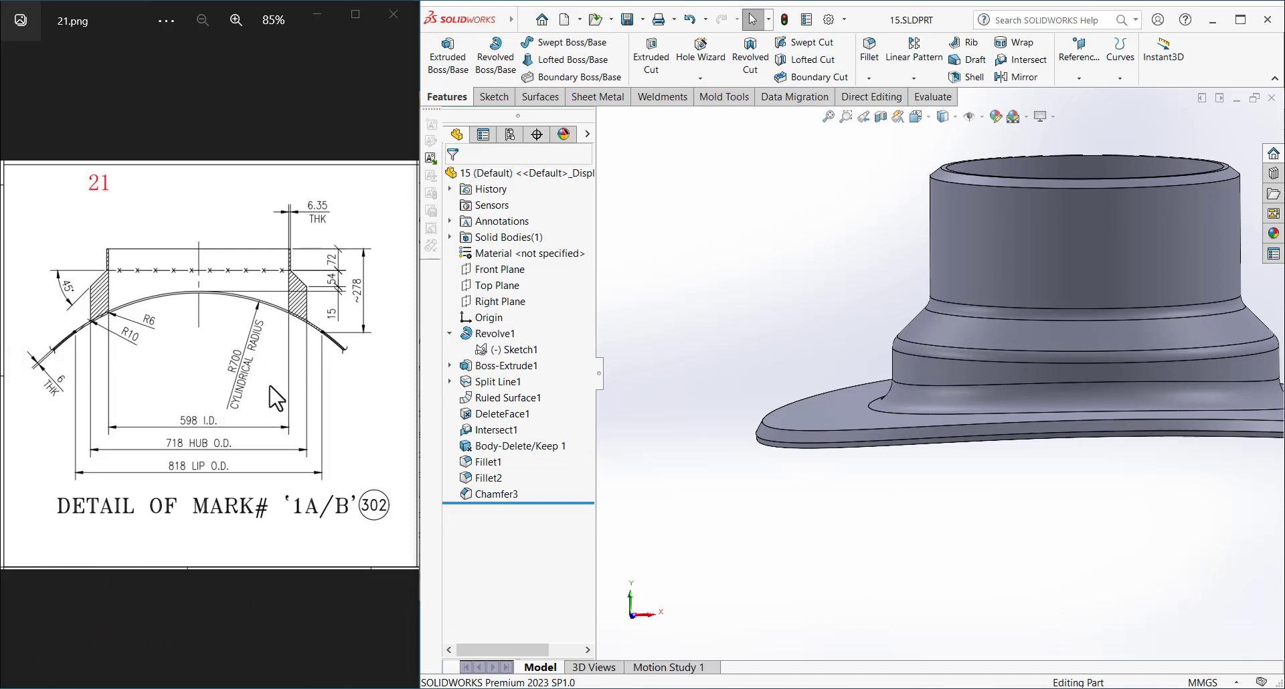
scroll(984, 239, up, 4)
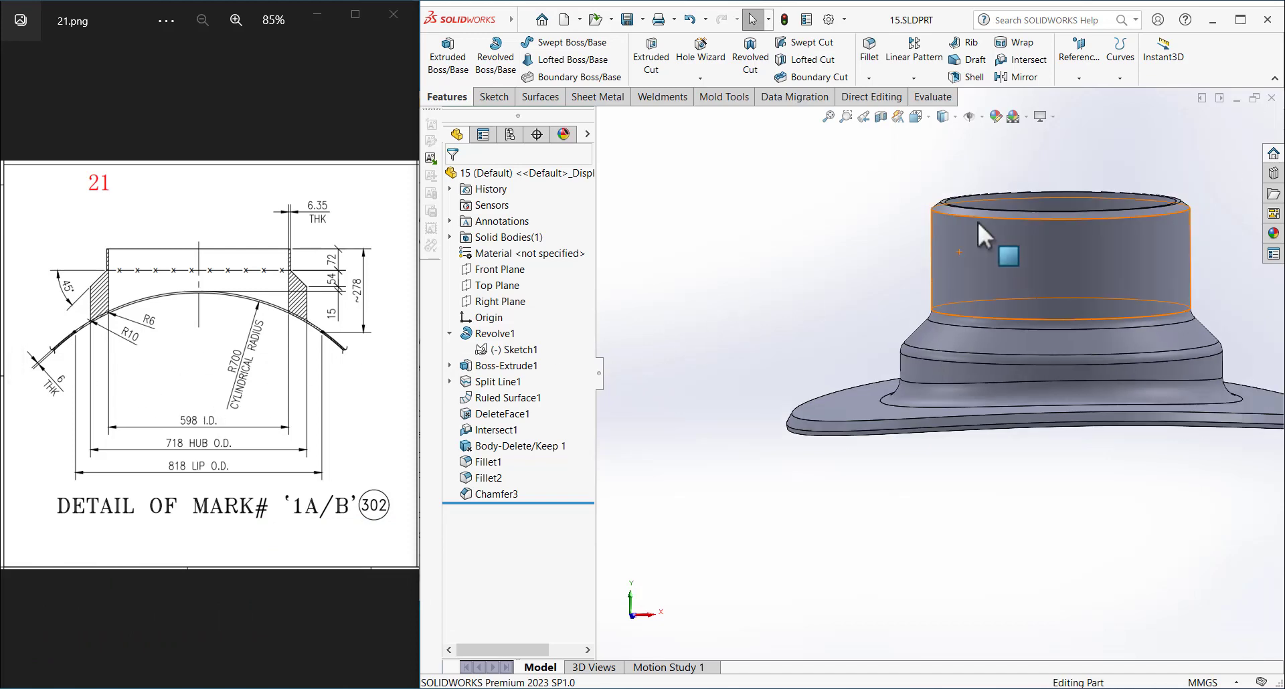
click(1274, 98)
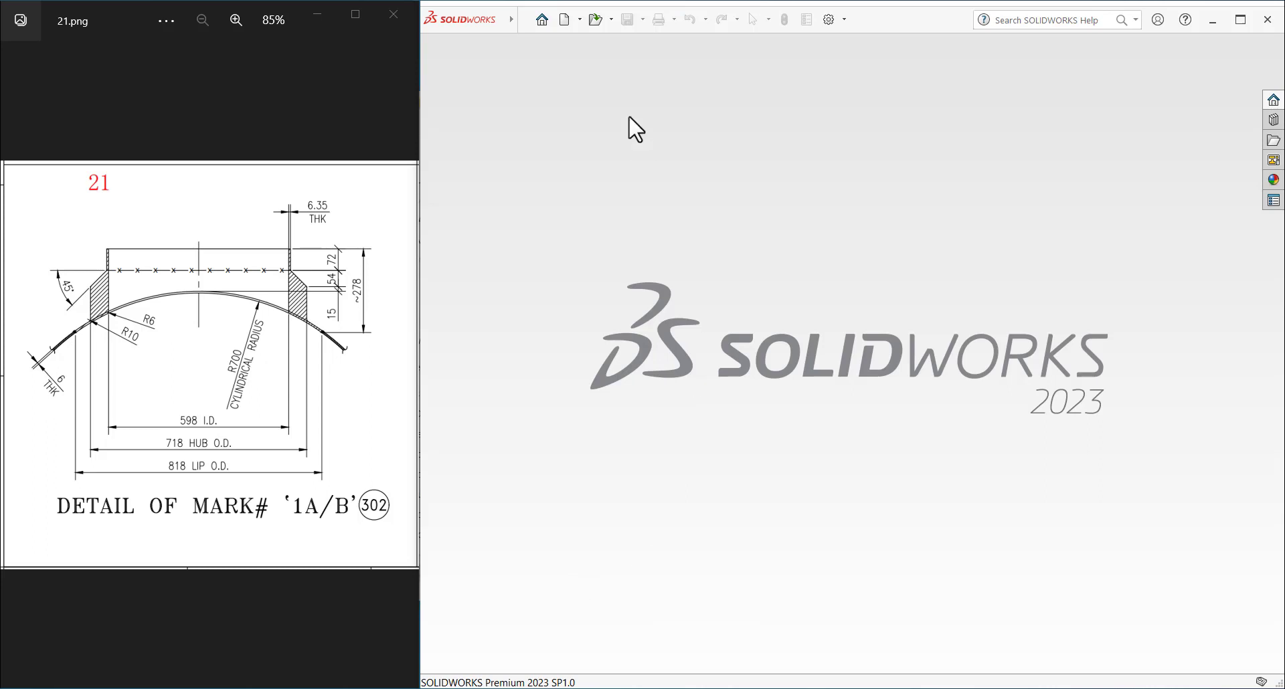
click(611, 20)
click(621, 58)
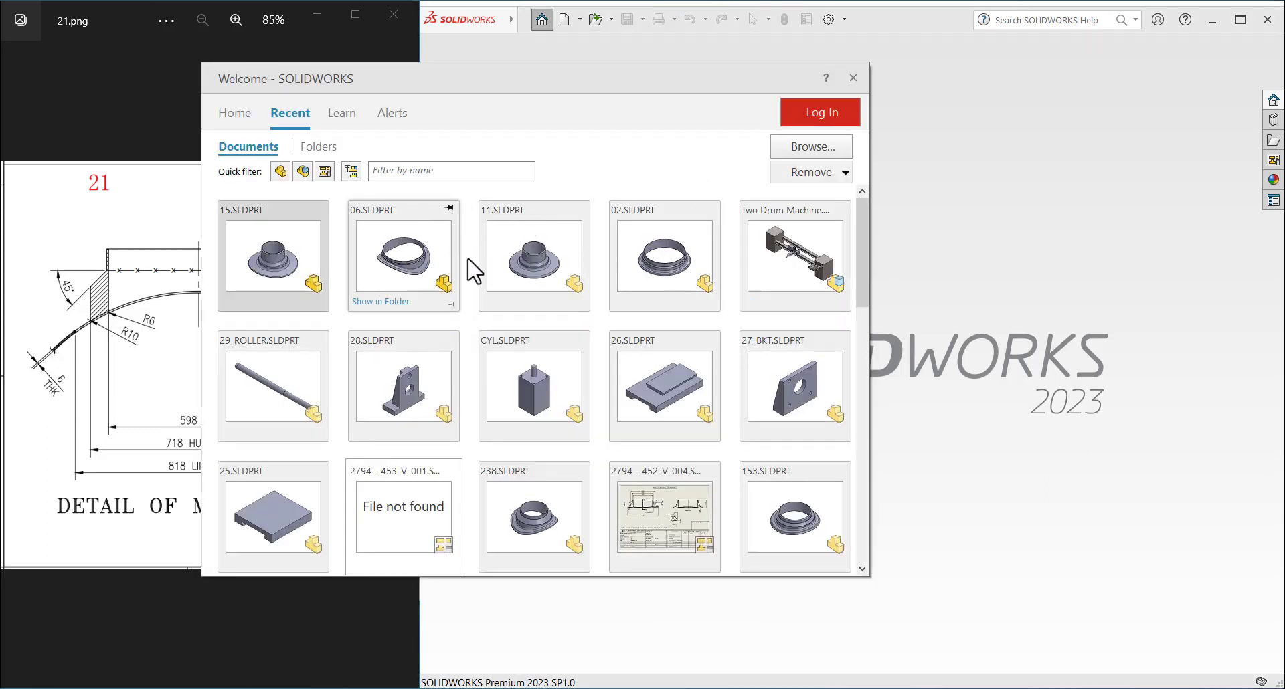
click(405, 255)
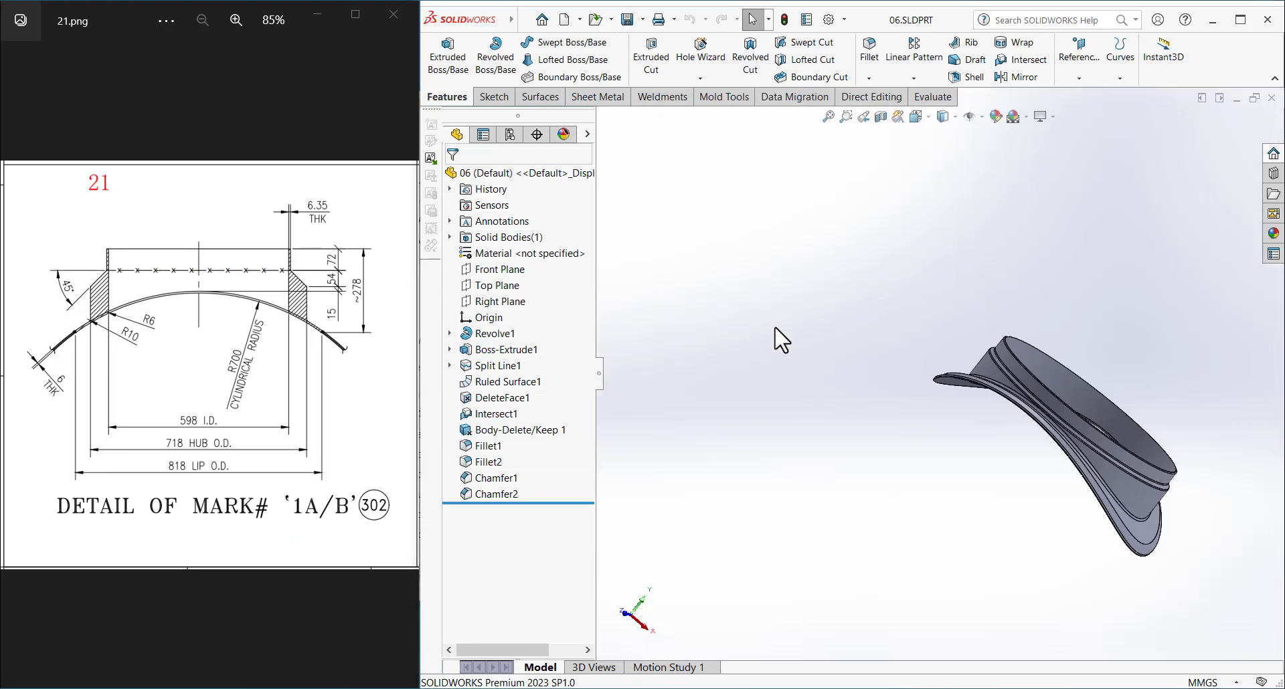
- Save the opened part as part 21
key(ctrl+s)
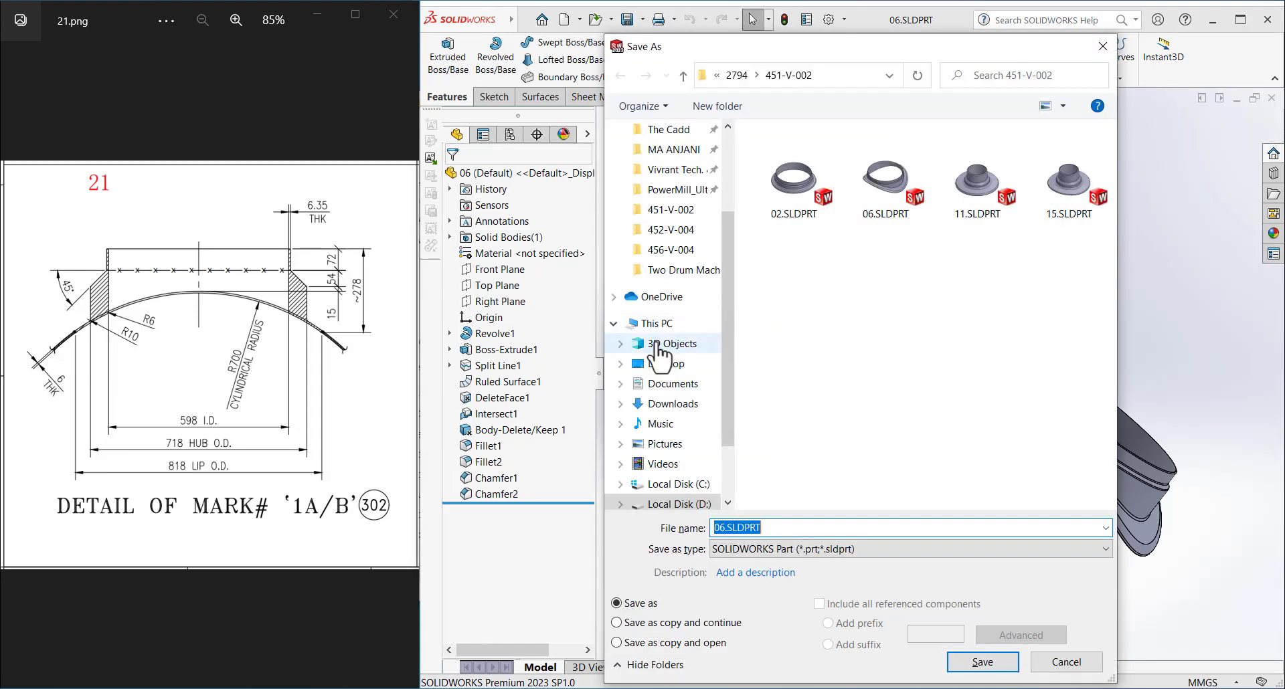
text(21)
key(Return)
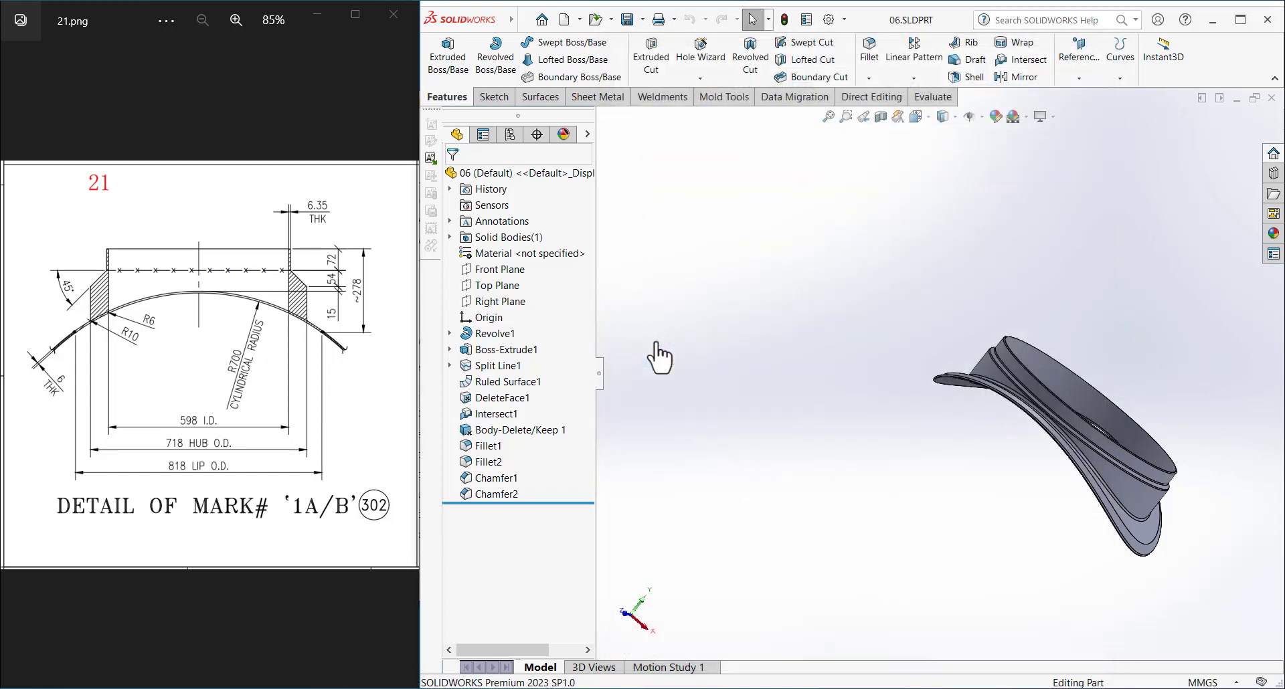
- Edit Revolve1's profile sketch and change the Ø750 diameter to 598
click(499, 334)
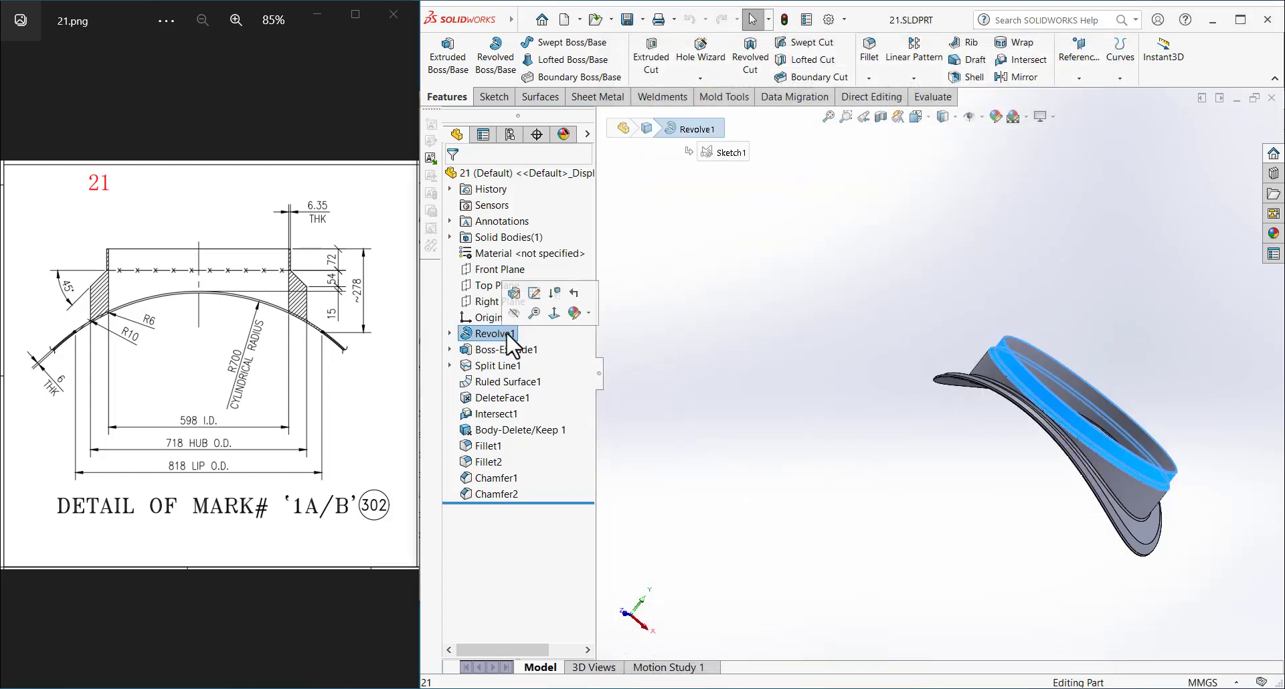
click(534, 293)
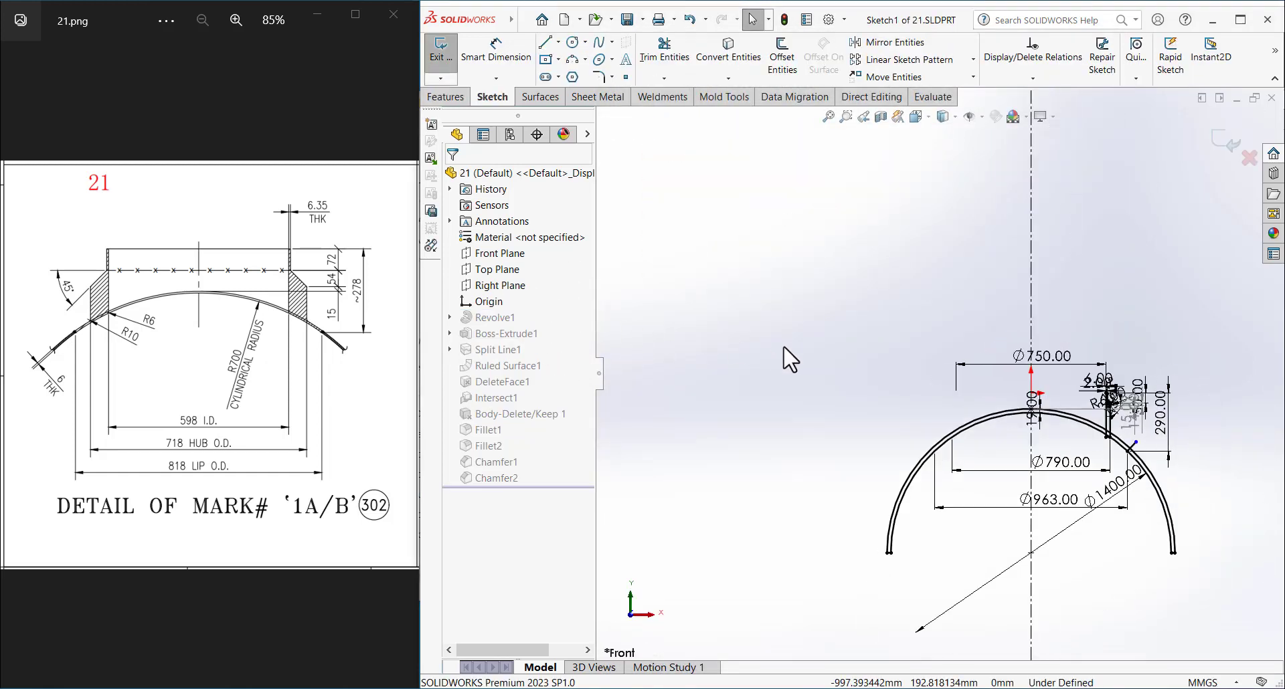
scroll(1004, 442, up, 3)
scroll(1041, 375, up, 2)
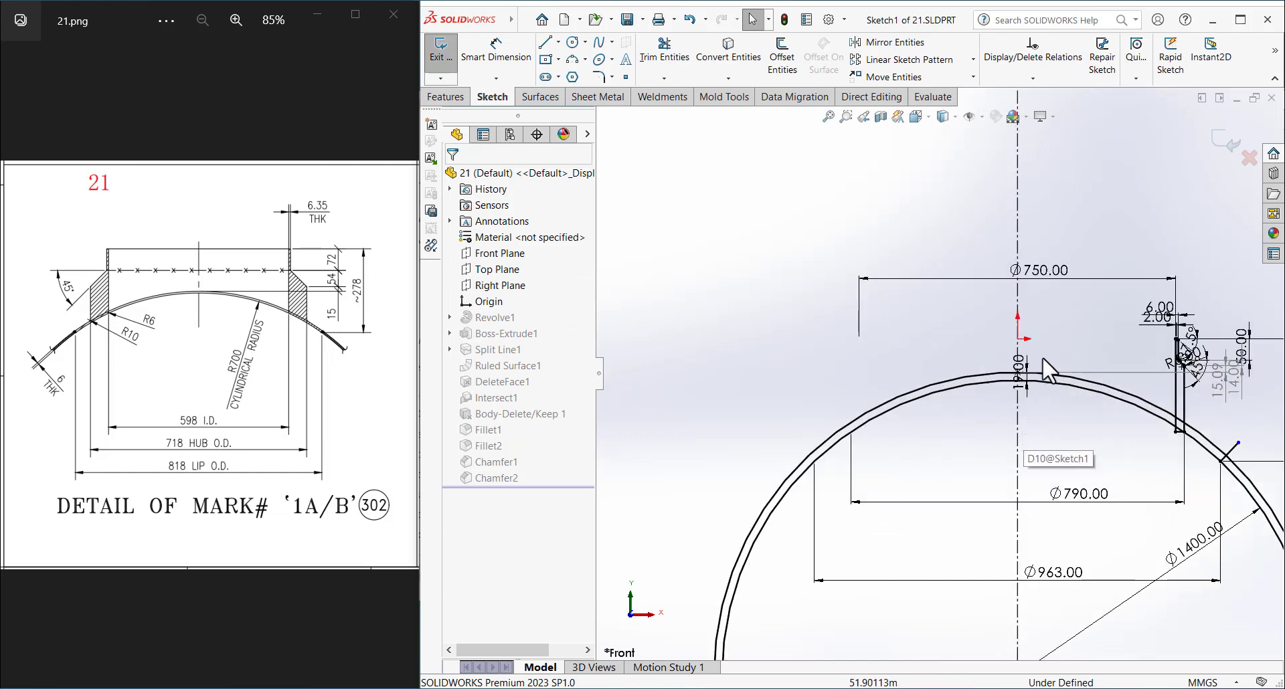
click(1046, 279)
double_click(1044, 276)
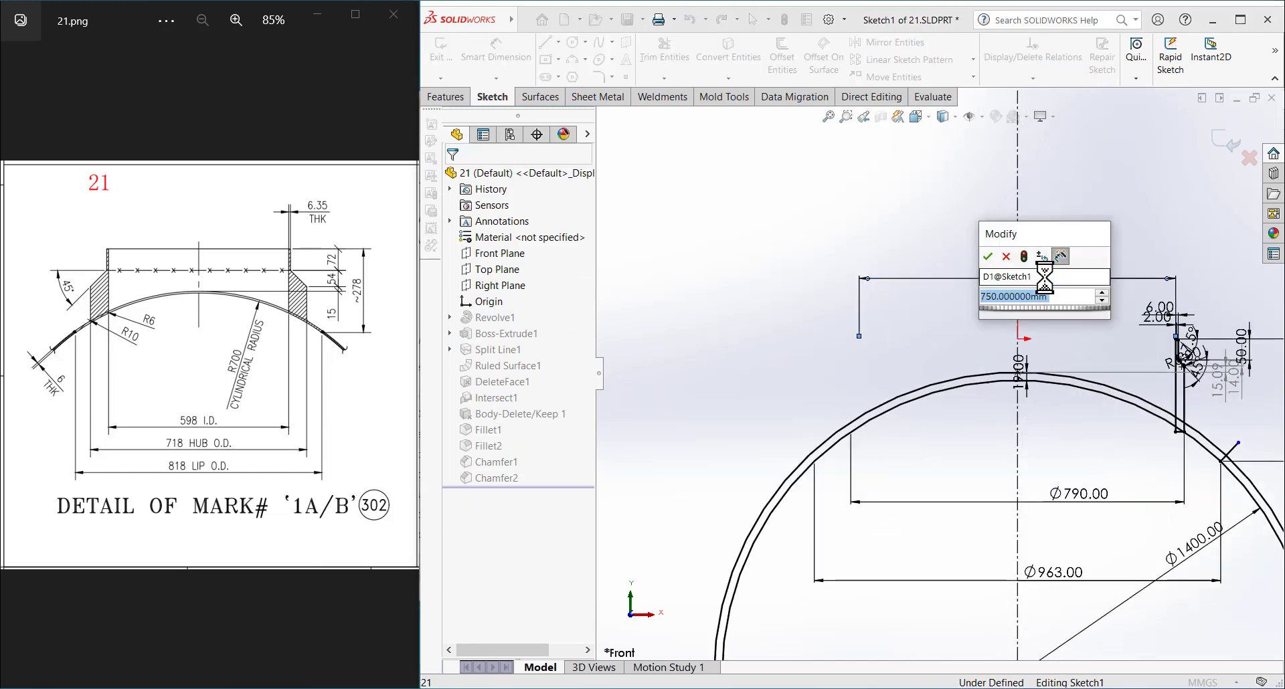
key(Return)
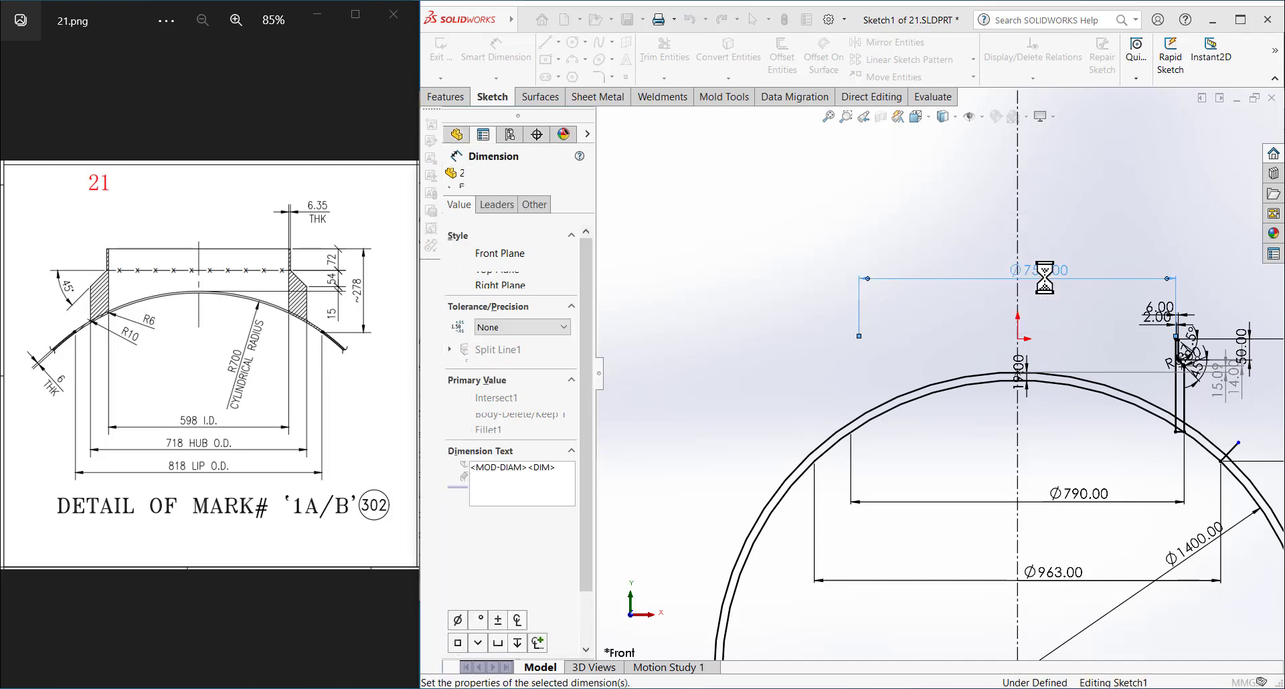
- Change the Ø790 and Ø963 diameters to 718 and 818
double_click(1069, 494)
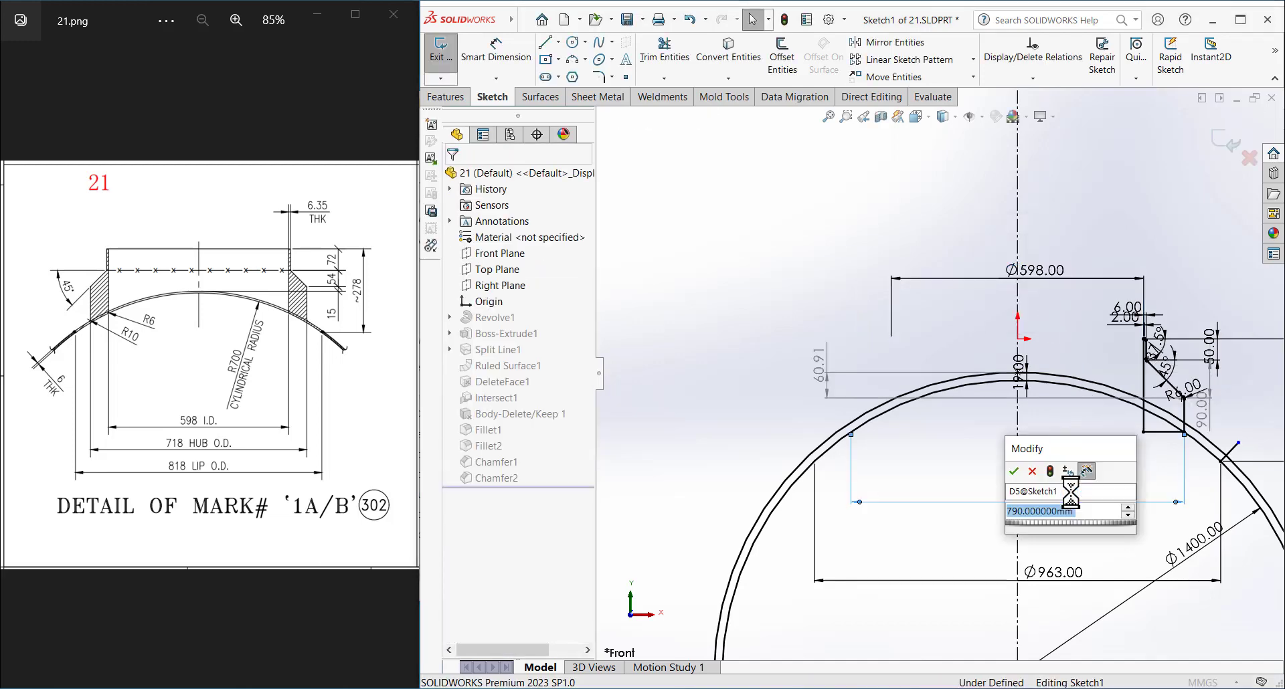
text(7)
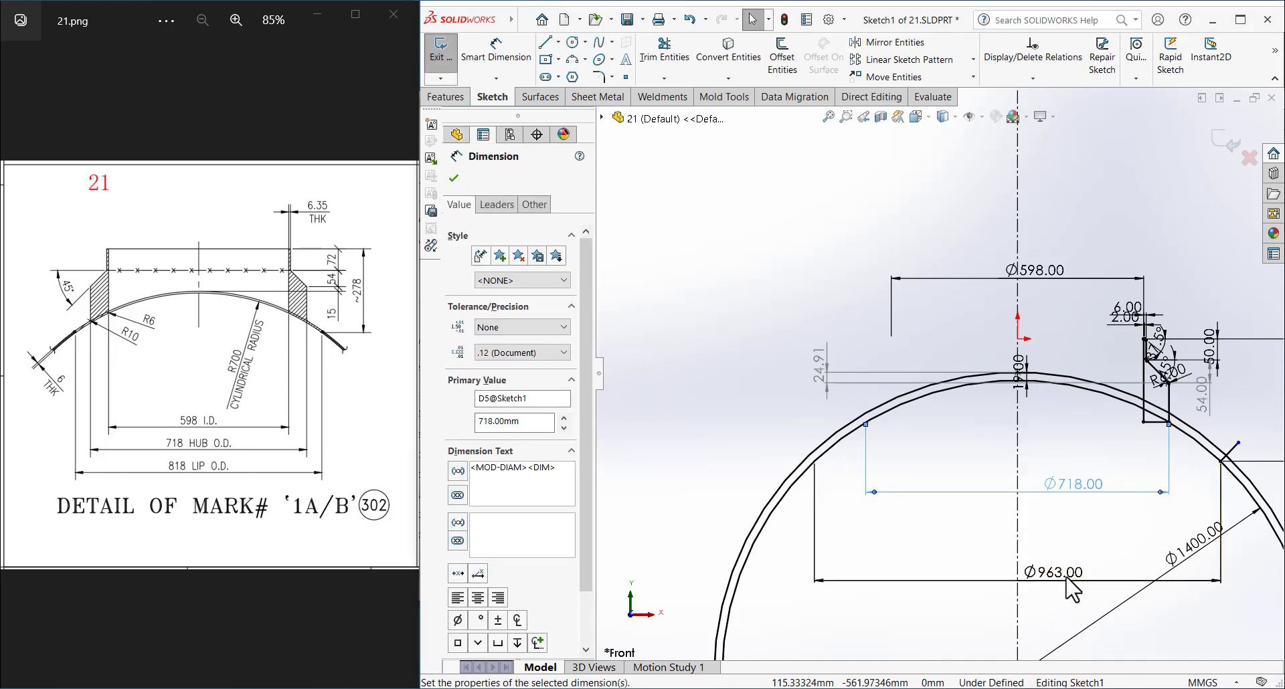
key(Escape)
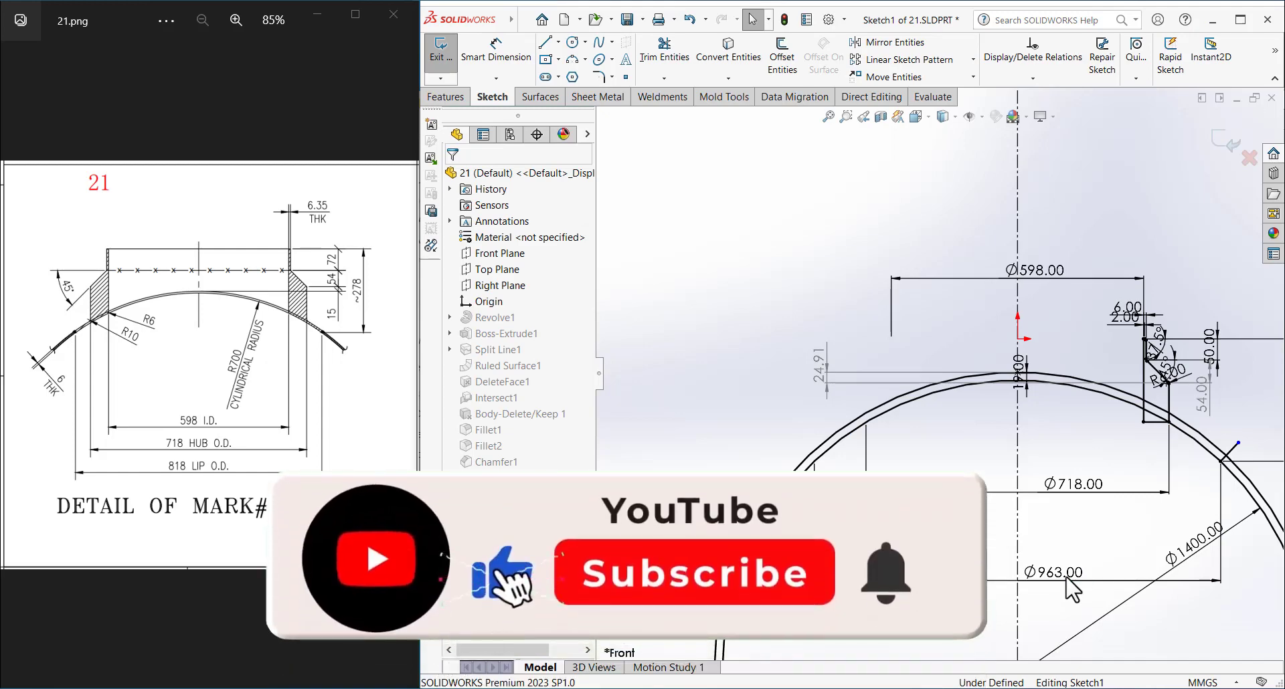
double_click(1042, 586)
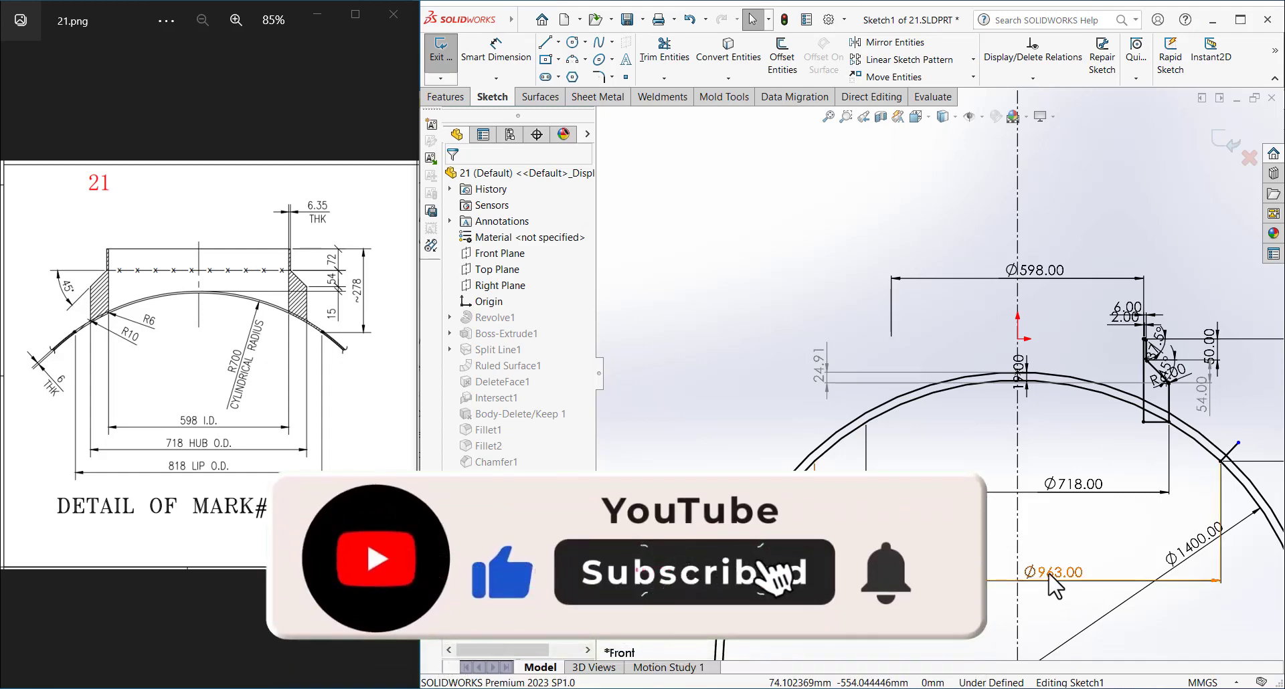
text(318)
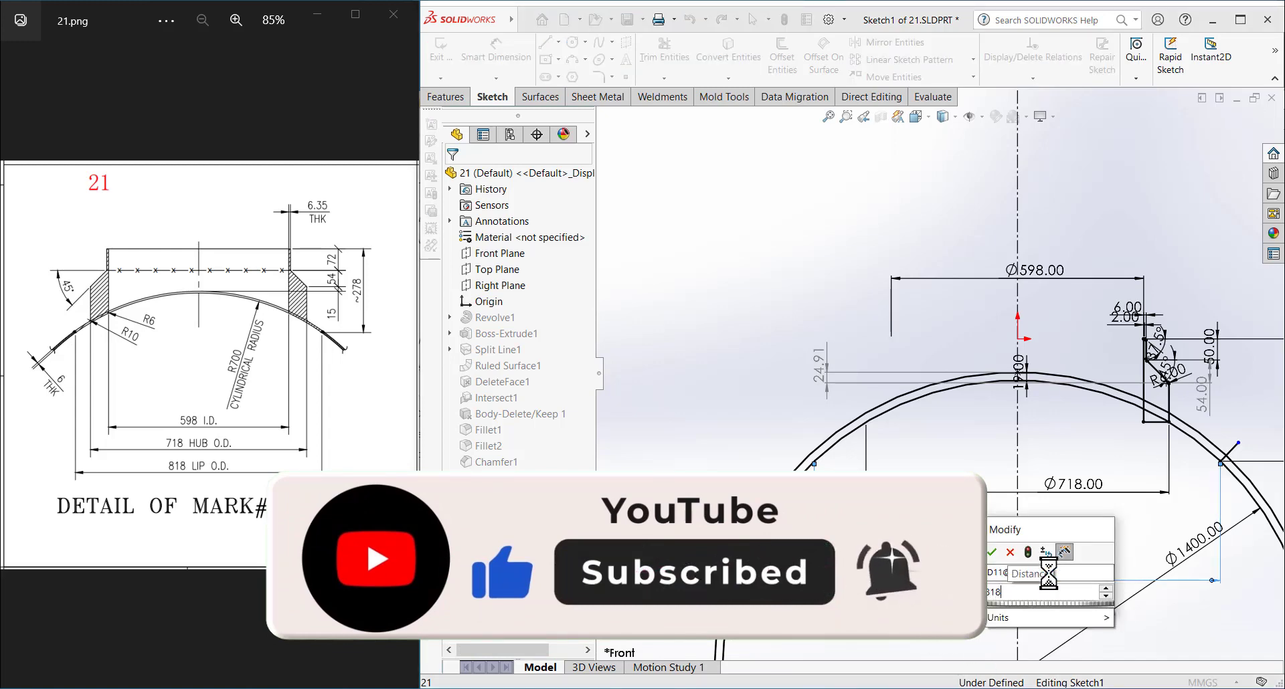
key(Return)
key(Escape)
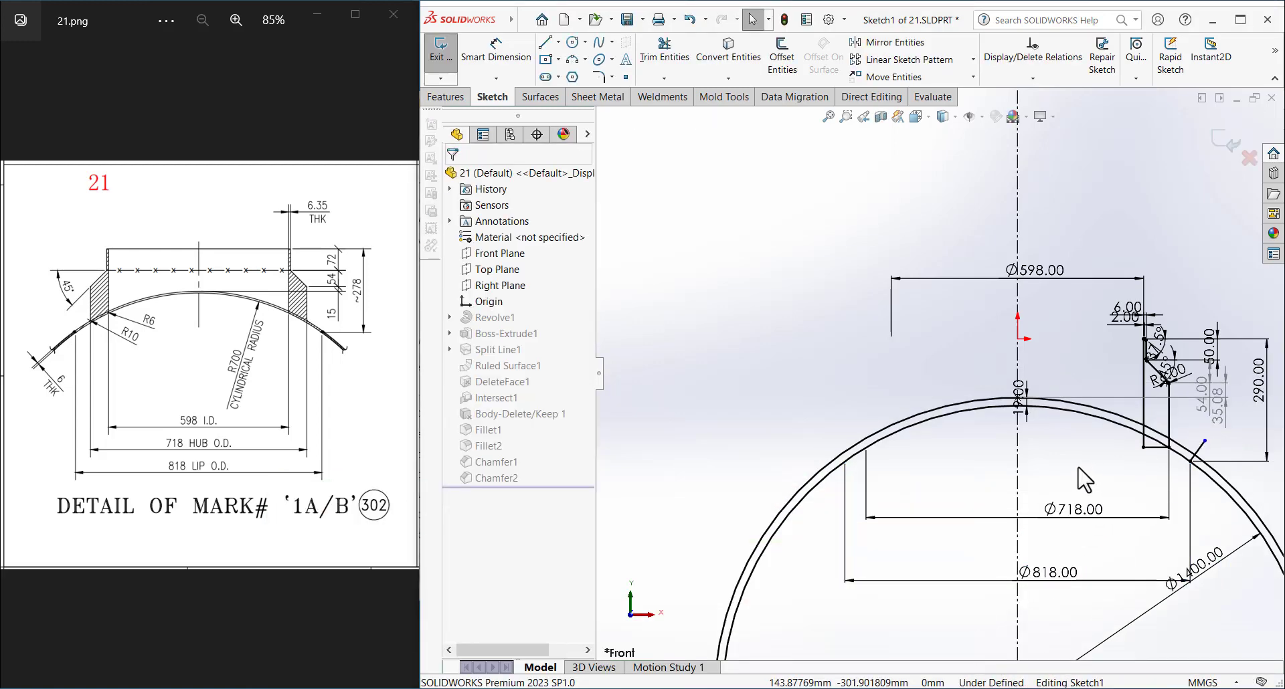
key(f)
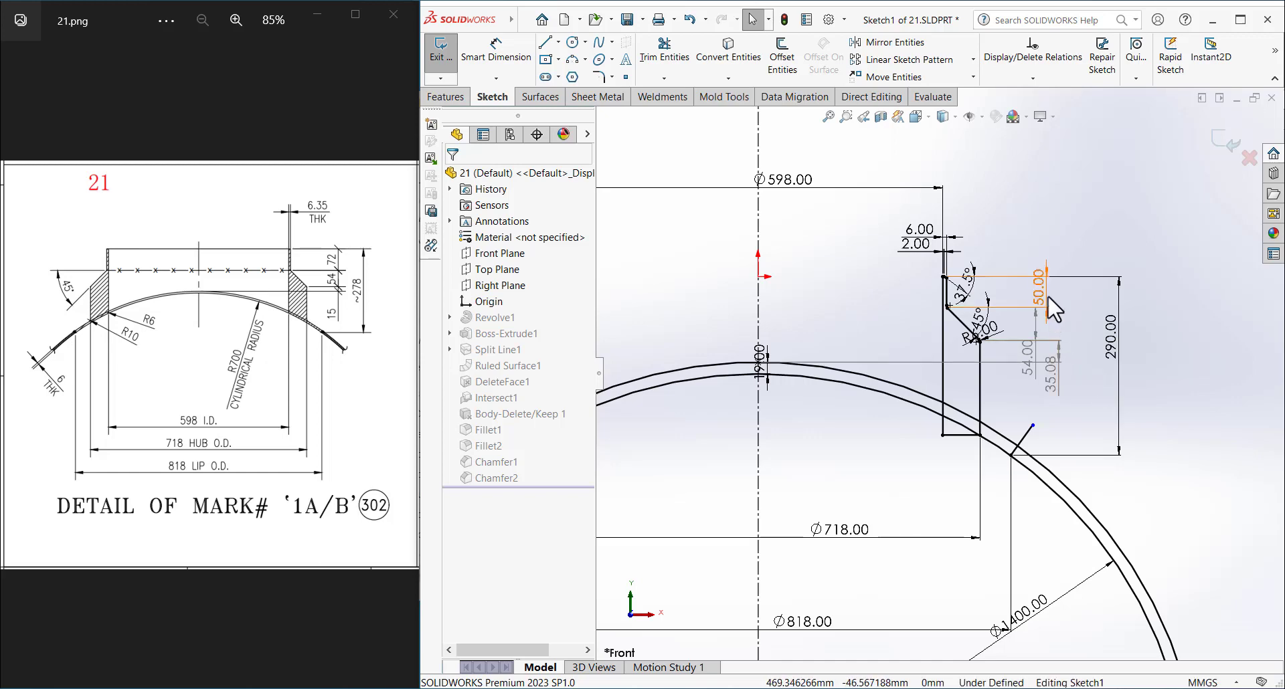
- Change the 50.00 height dimension to 72 and move the 54.00 dimension clear of the others
double_click(1037, 272)
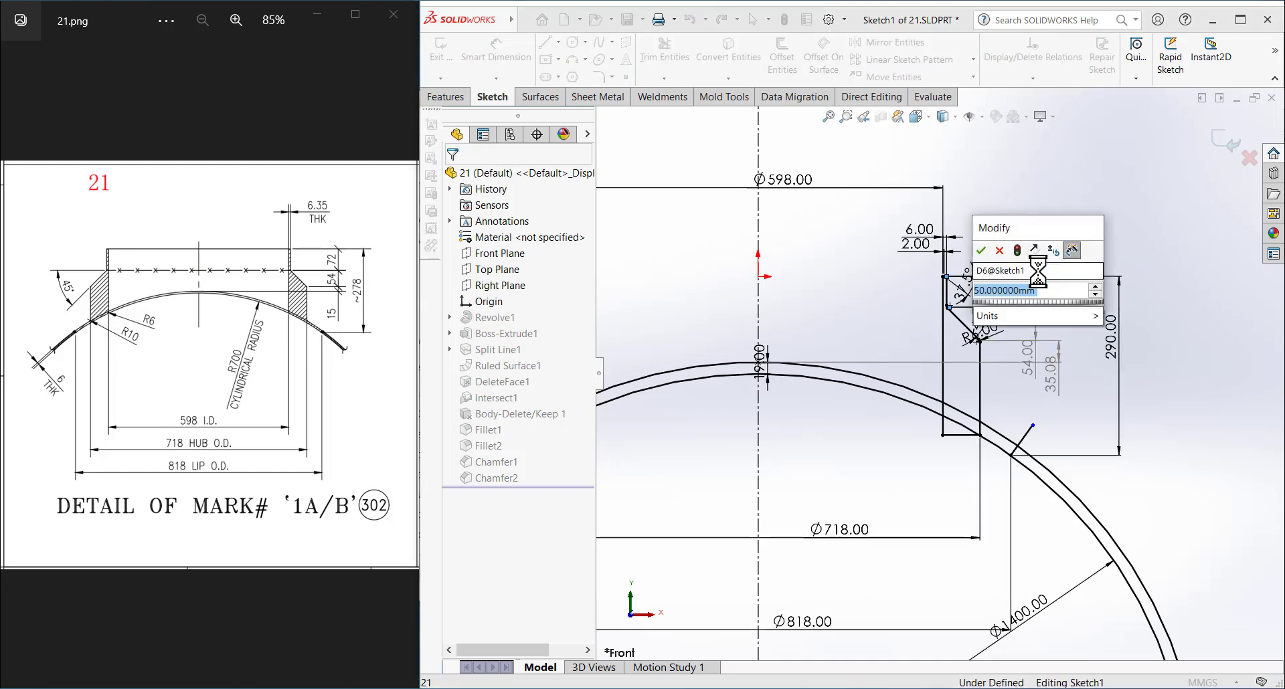
text(72)
key(Return)
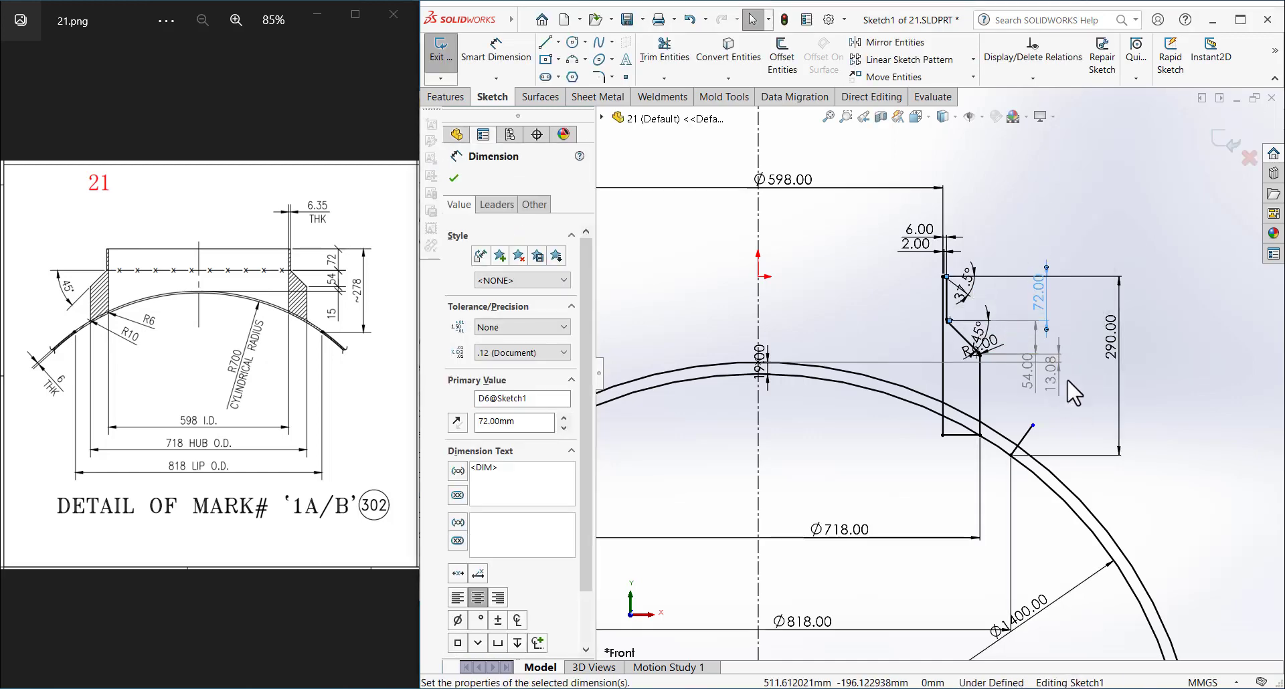
click(1051, 383)
drag(1032, 378, 1044, 351)
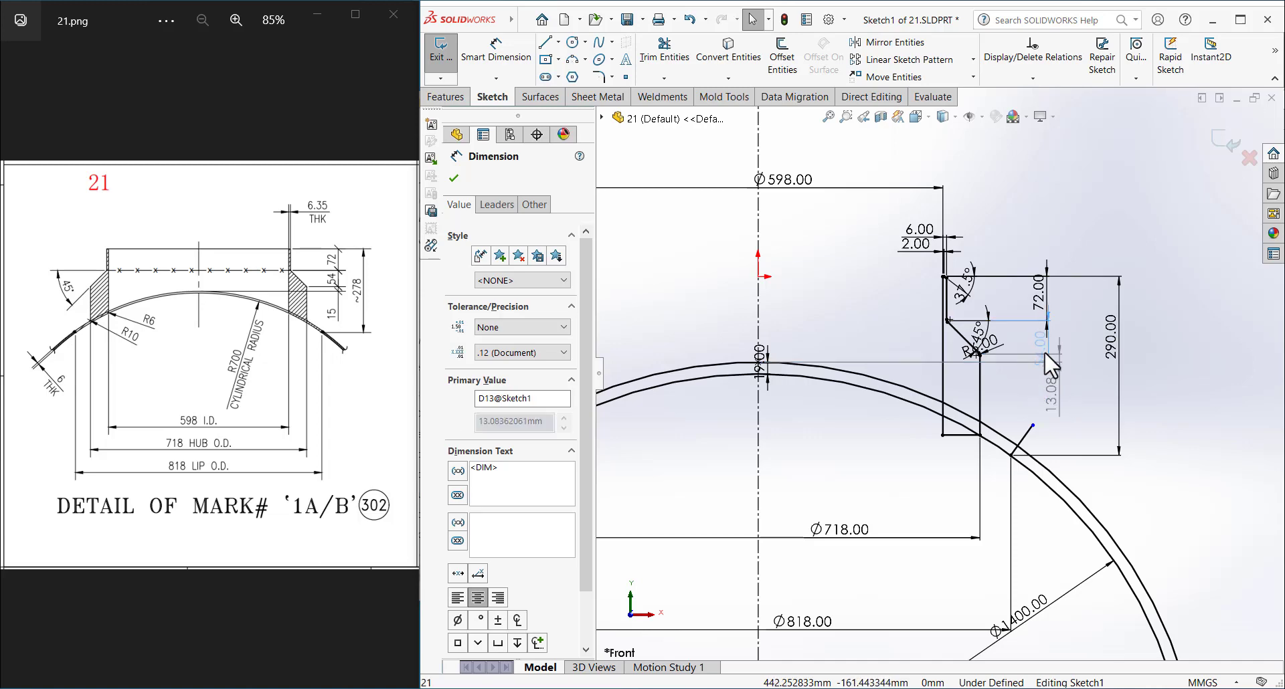
click(1084, 330)
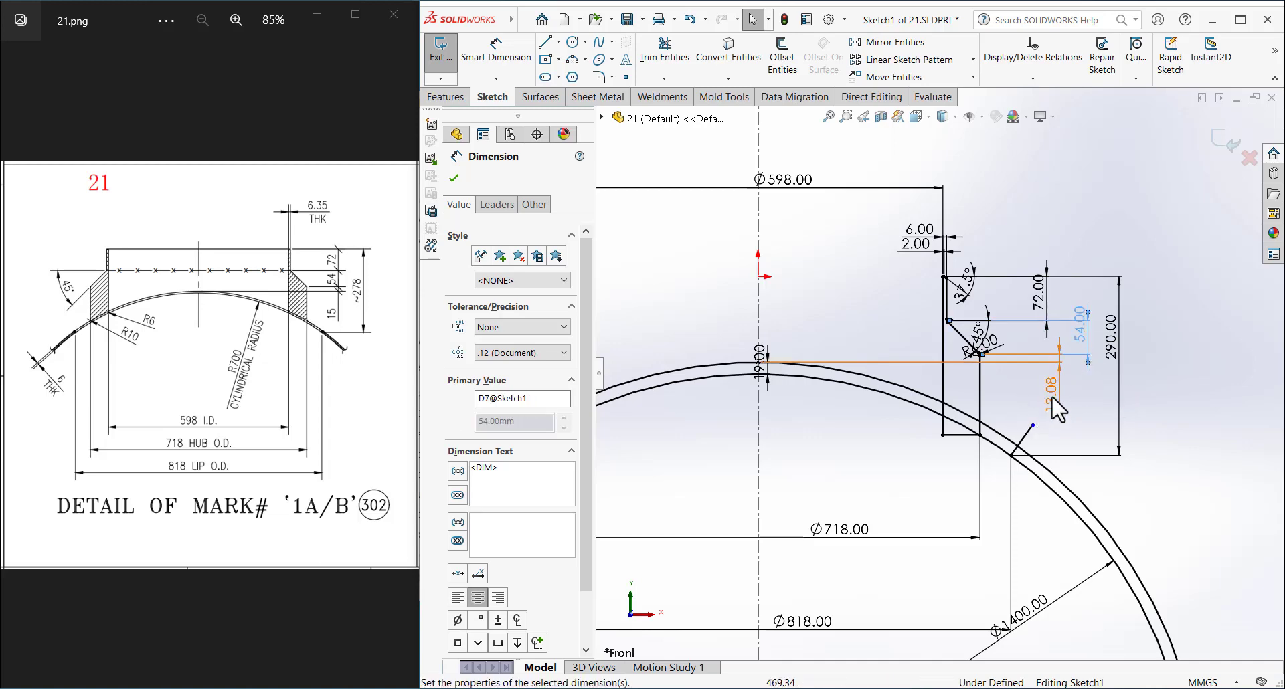
- Set the 290.00 overall height to 278 and the 19.00 arc-top dimension to 6
double_click(1111, 344)
text(278)
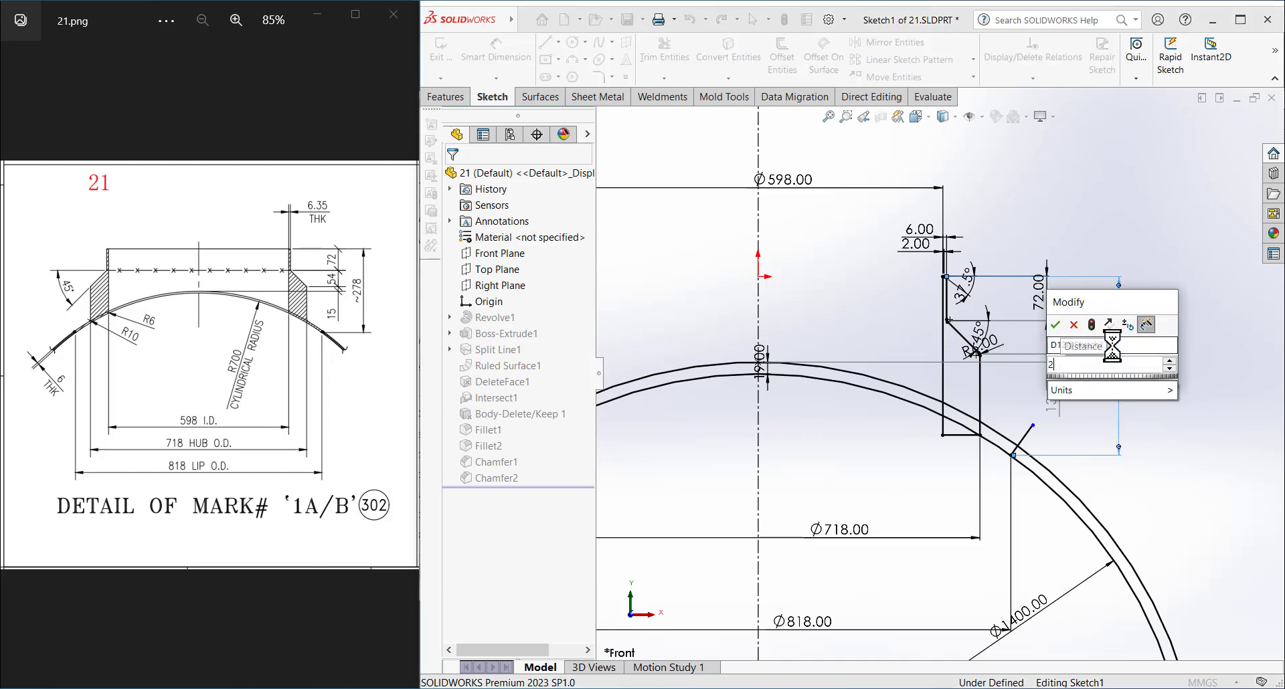
key(Return)
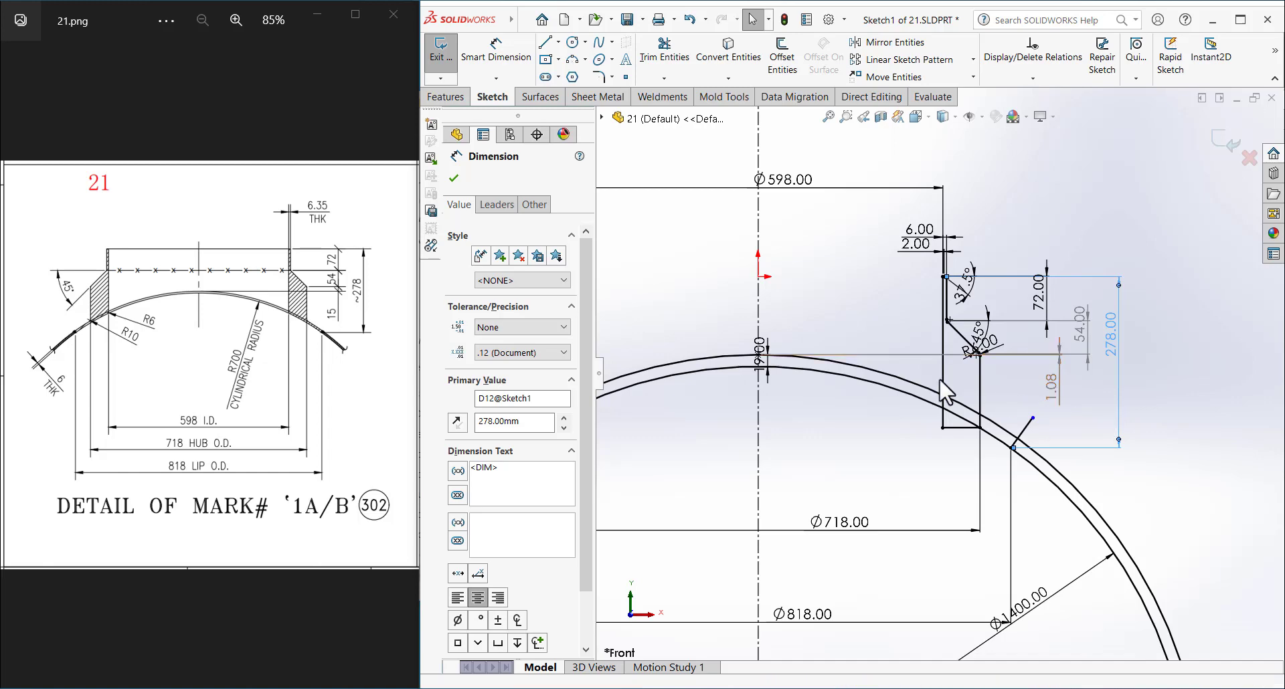
click(778, 340)
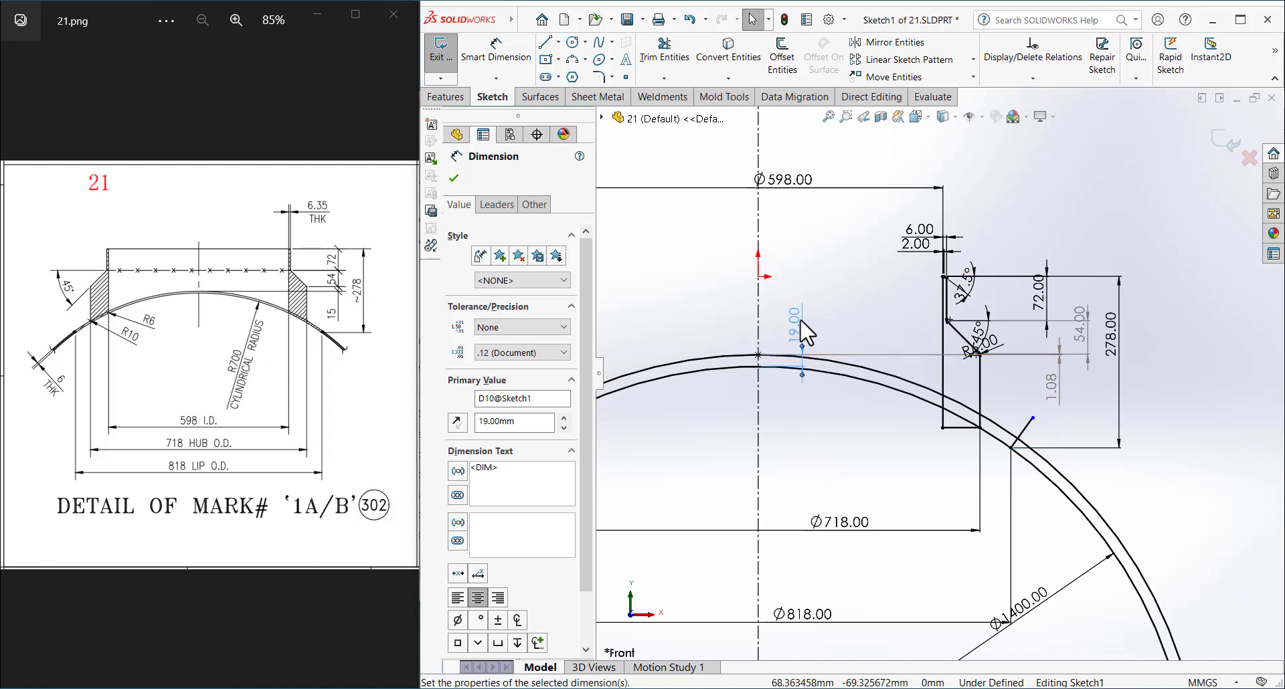
double_click(803, 328)
text(6)
key(Return)
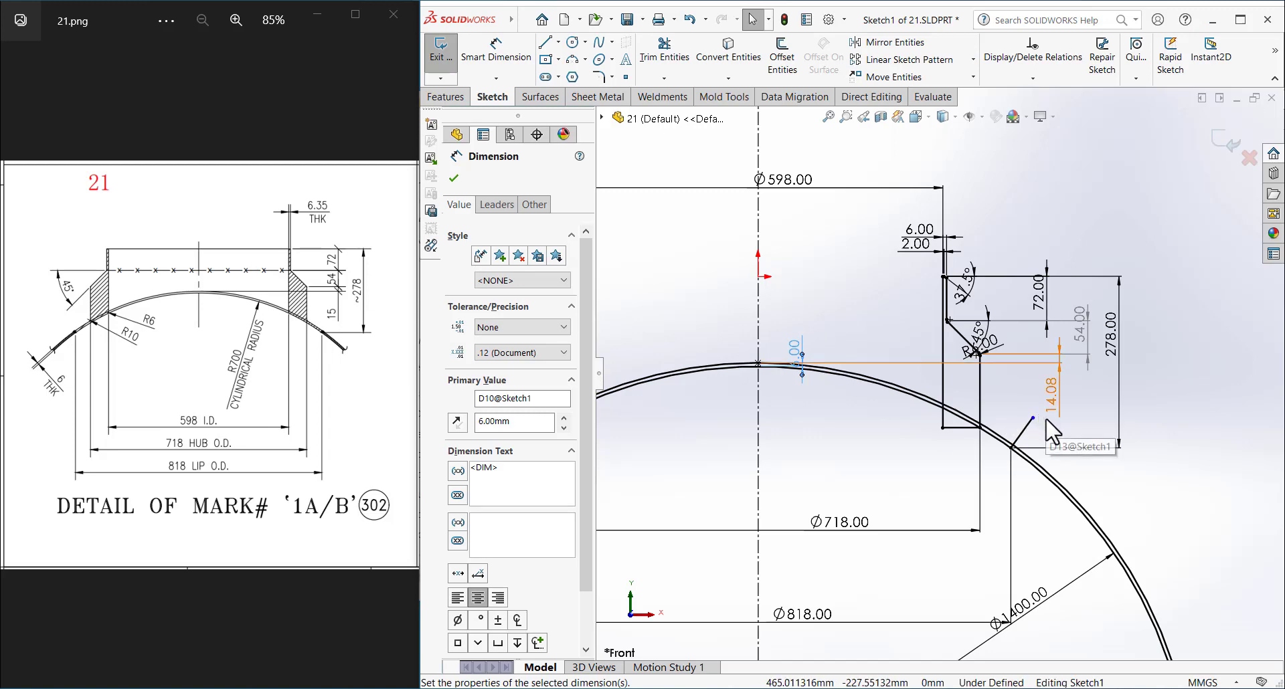
- Re-edit the overall height dimension so it reads 279.00
double_click(1109, 336)
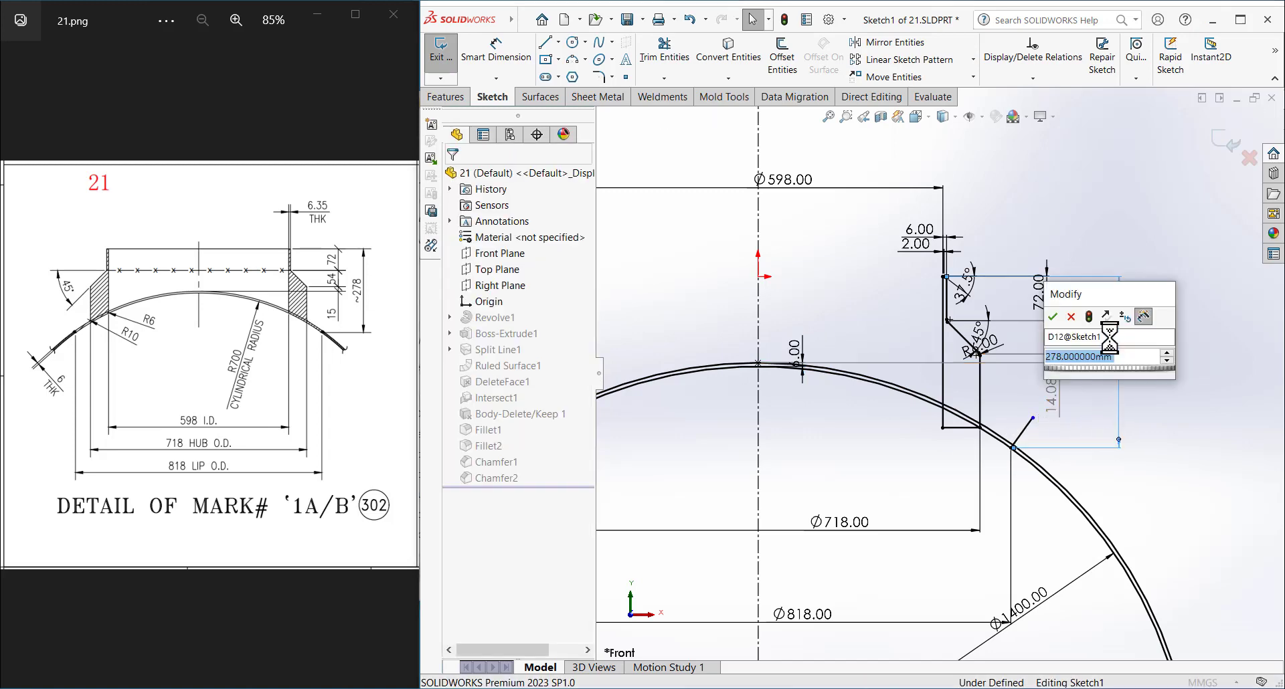
text(2)
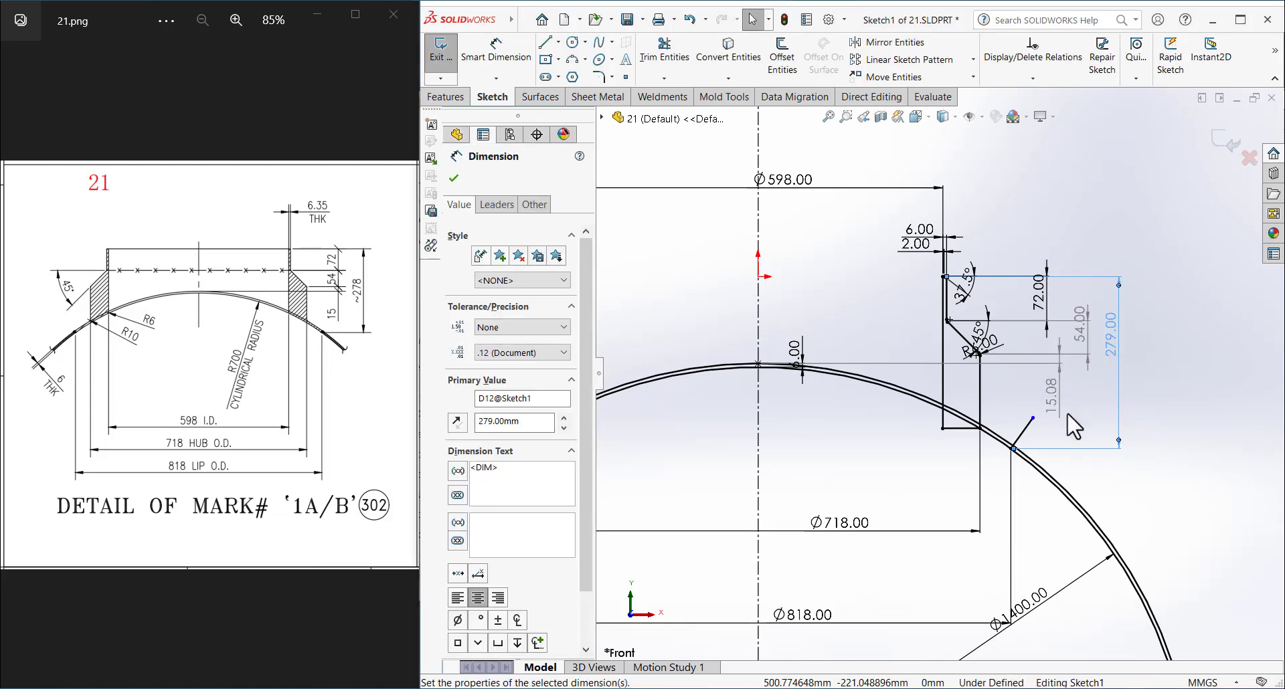
scroll(1074, 484, up, 1)
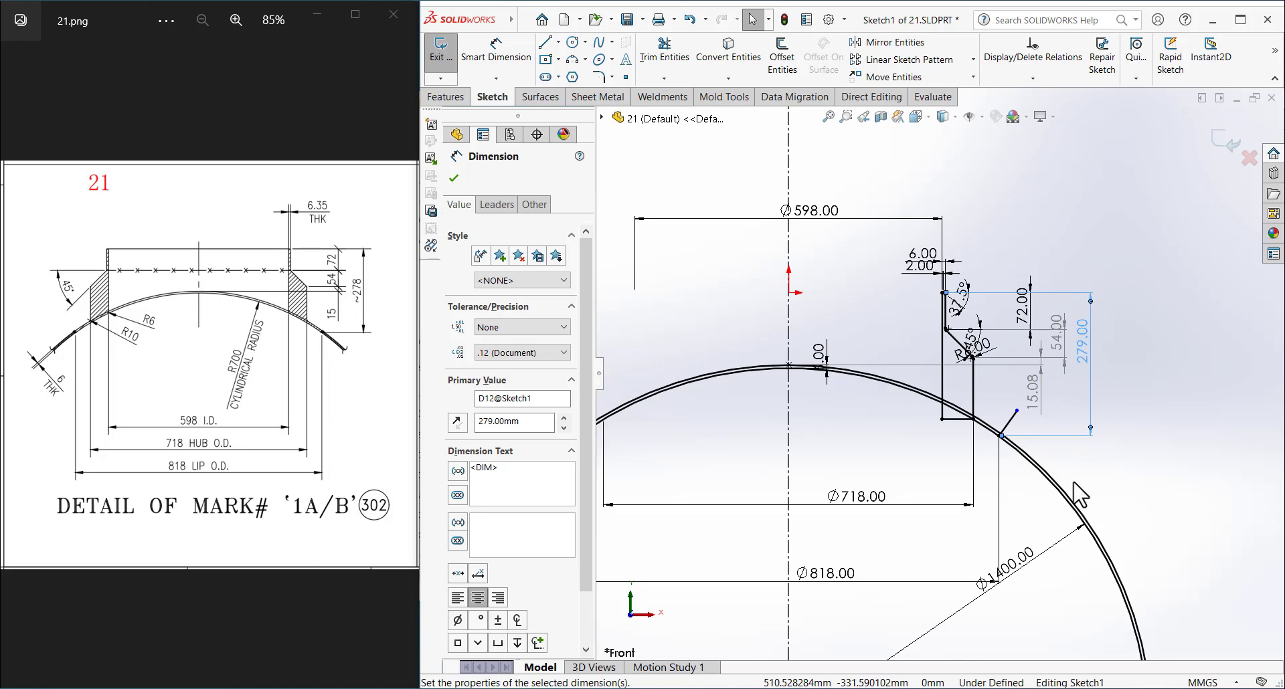
scroll(858, 388, down, 3)
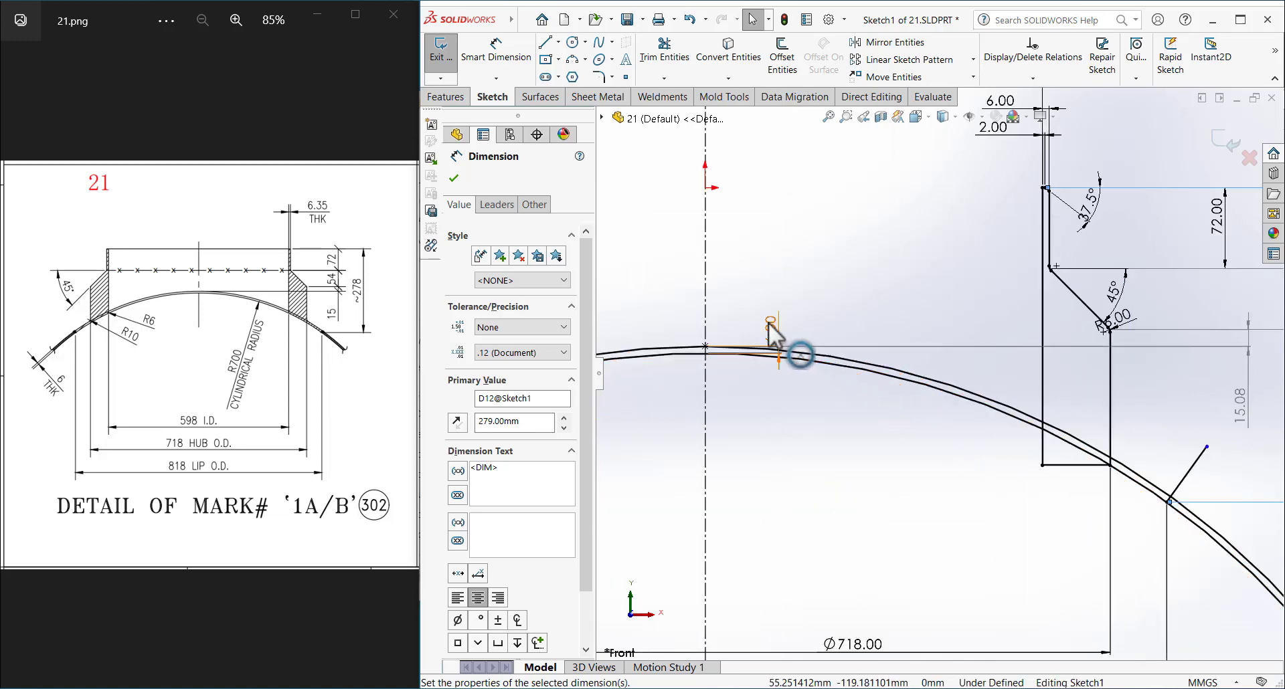
scroll(875, 344, up, 1)
scroll(875, 343, up, 2)
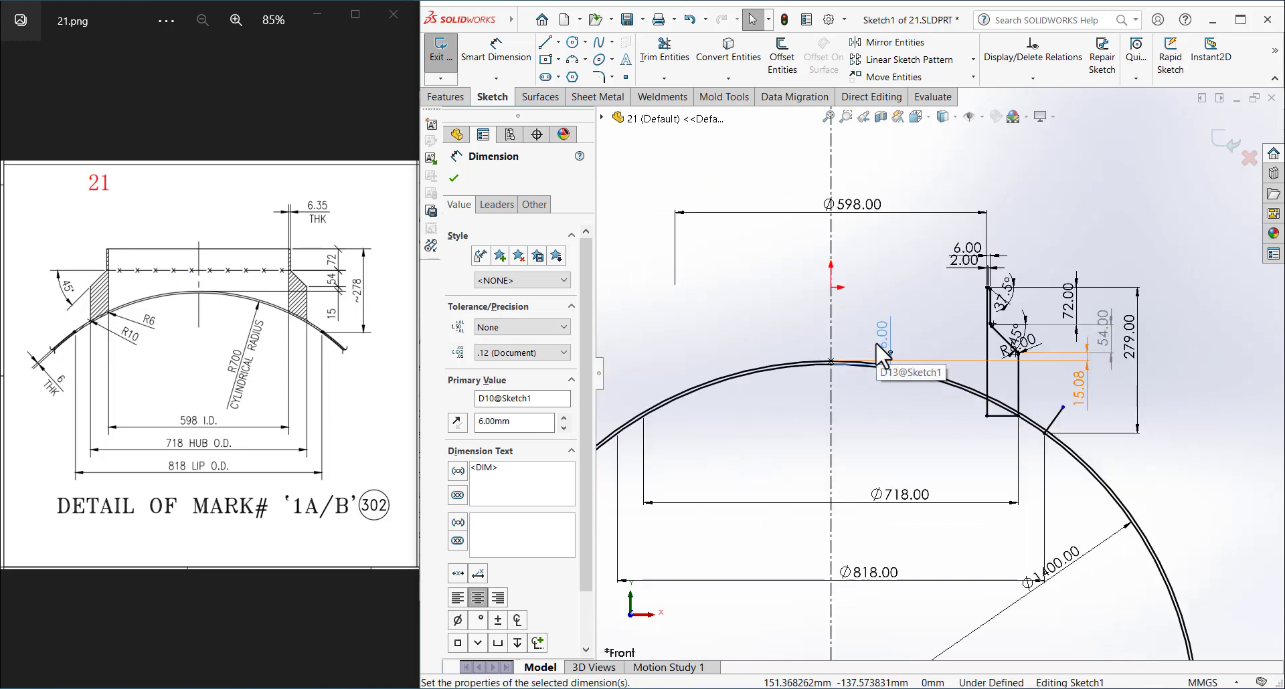
scroll(1004, 254, down, 5)
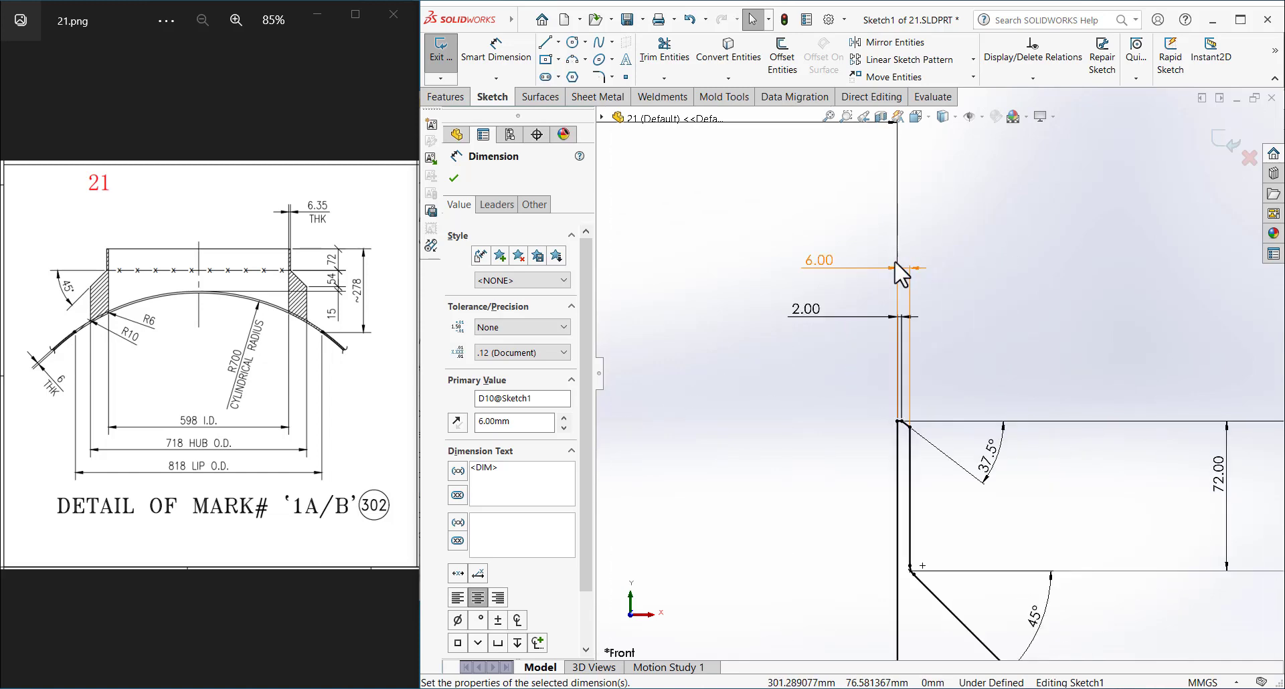
- Change the 6.00 hub wall thickness dimension to 6.35 mm
double_click(817, 262)
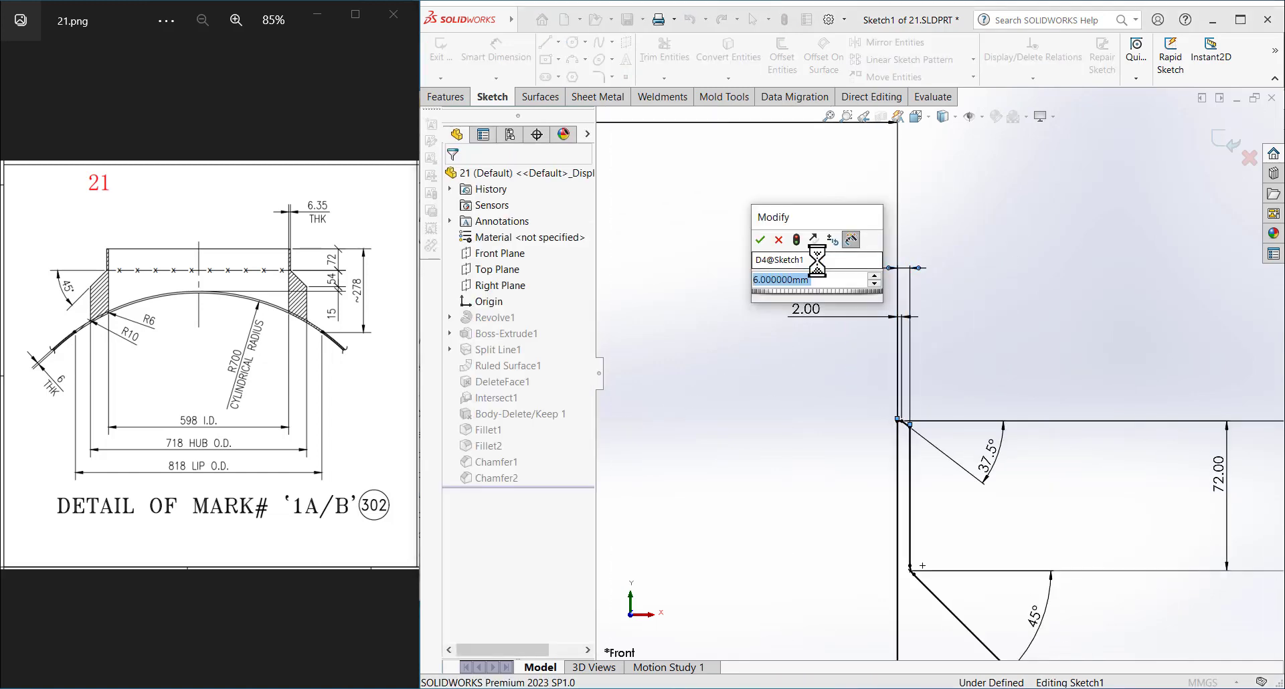
text(6.3)
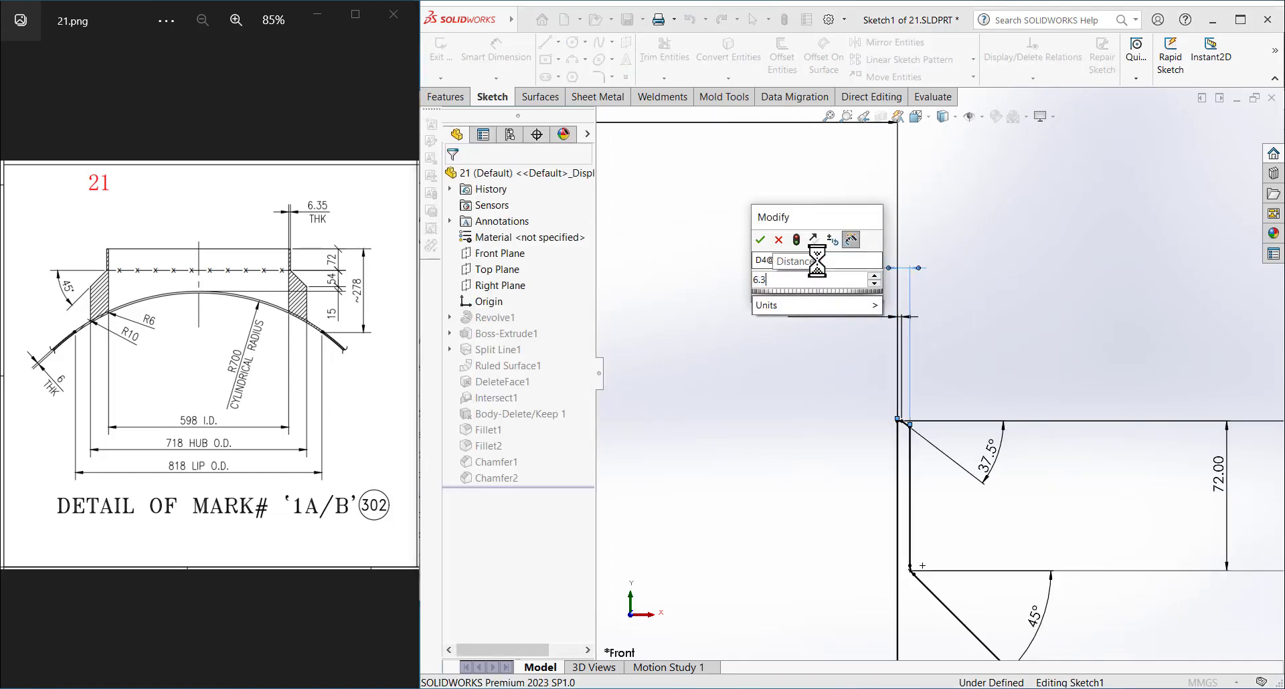
text(5)
key(Return)
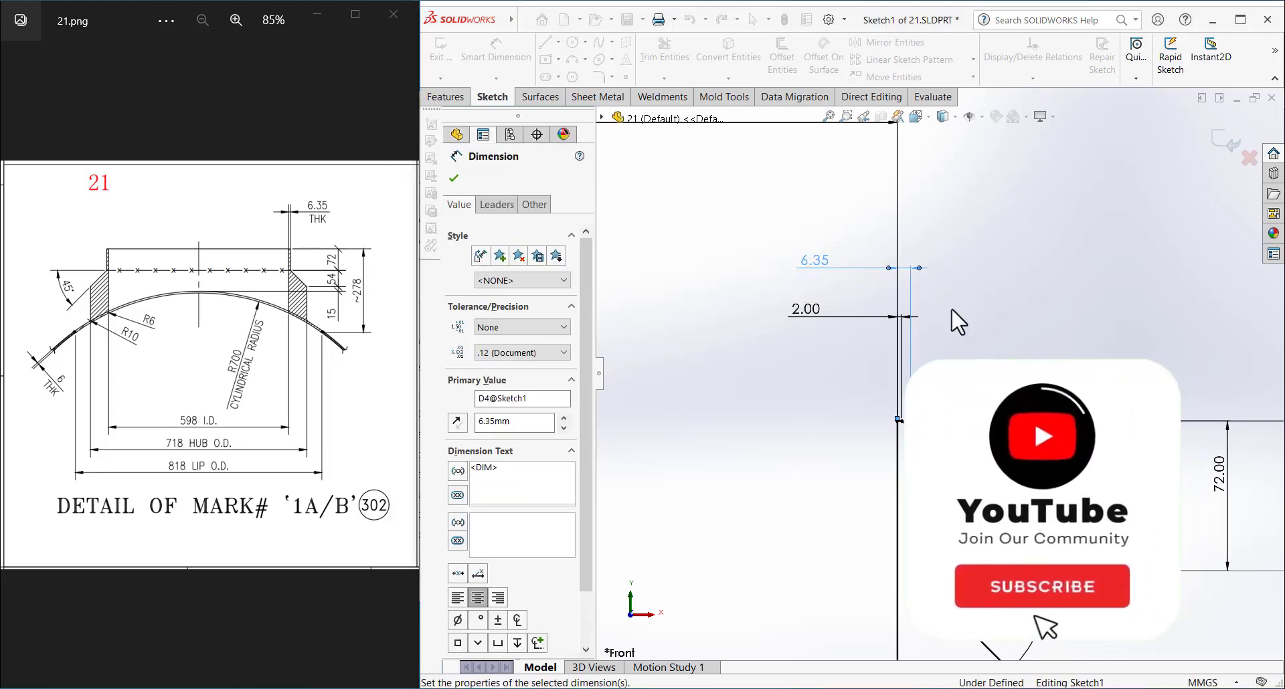
click(959, 322)
- Exit the sketch, dismiss the rebuild errors, and delete the failed Chamfer1 and Chamfer2
key(f)
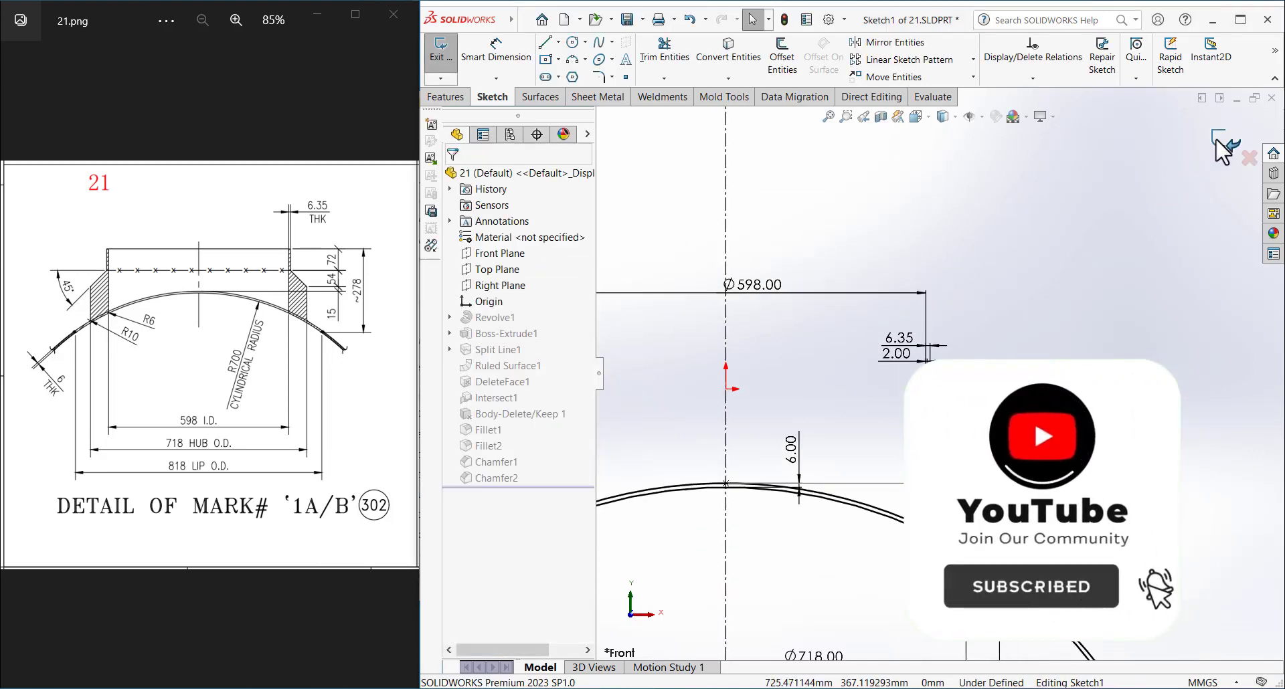
click(1218, 144)
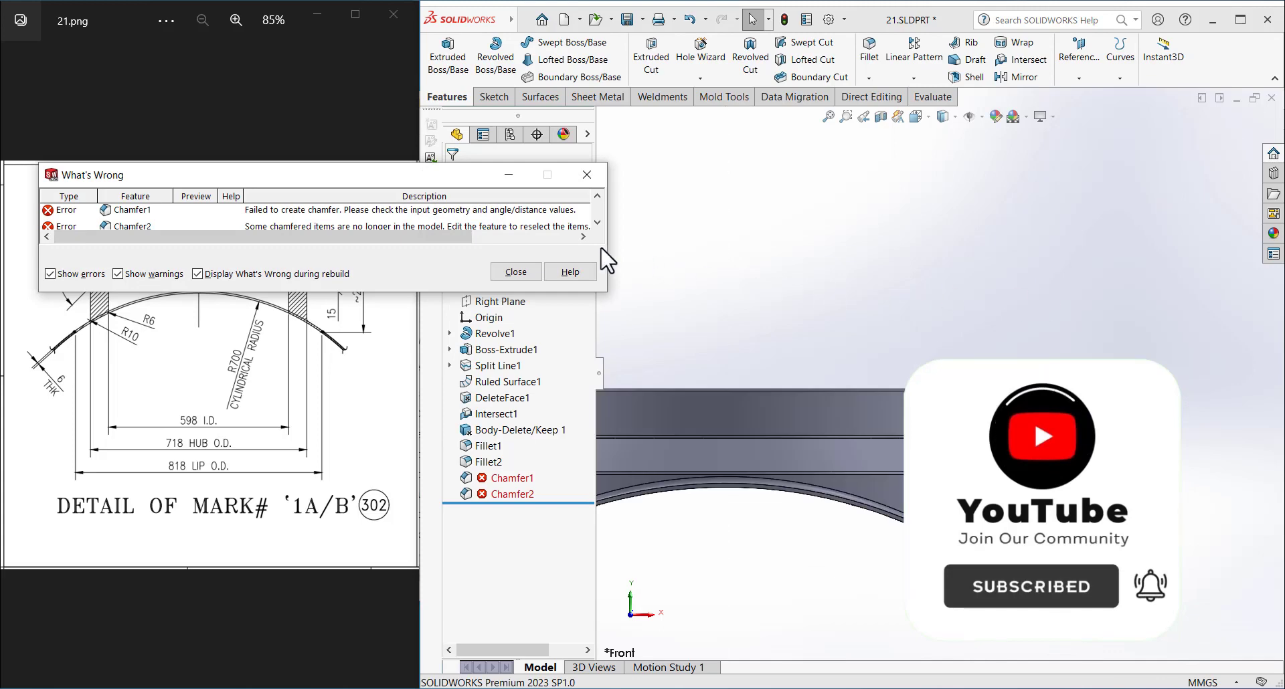
click(515, 272)
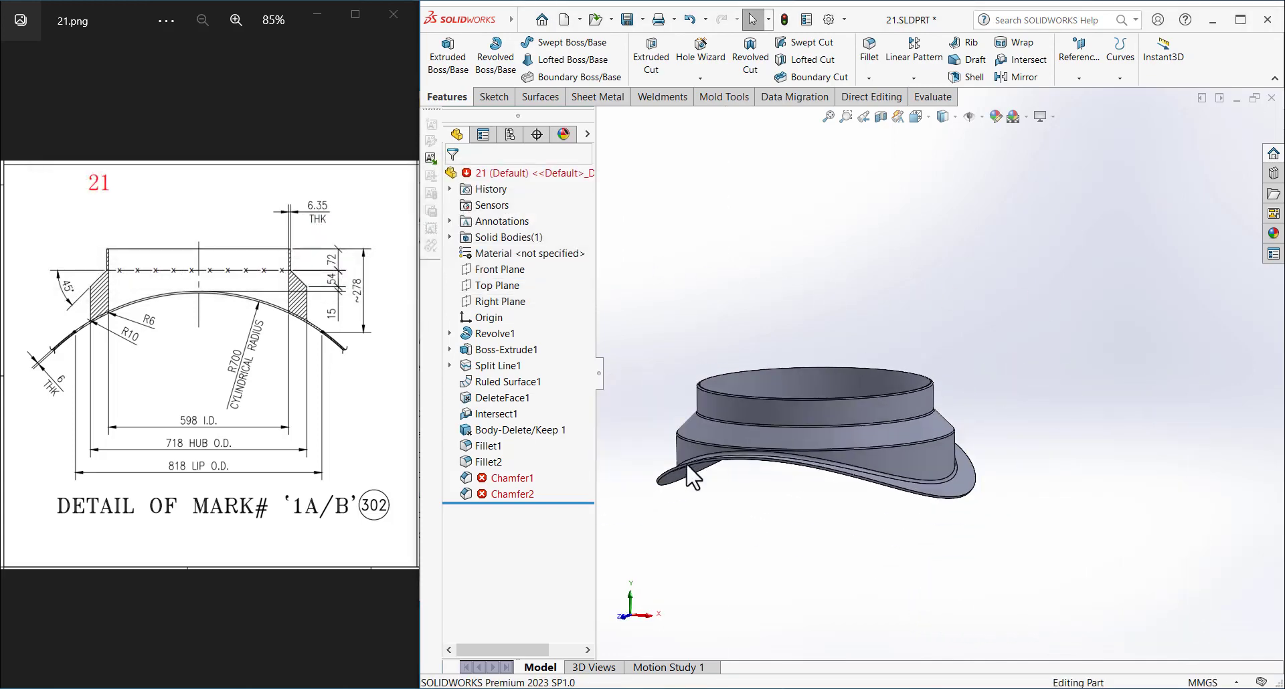
drag(494, 505, 496, 507)
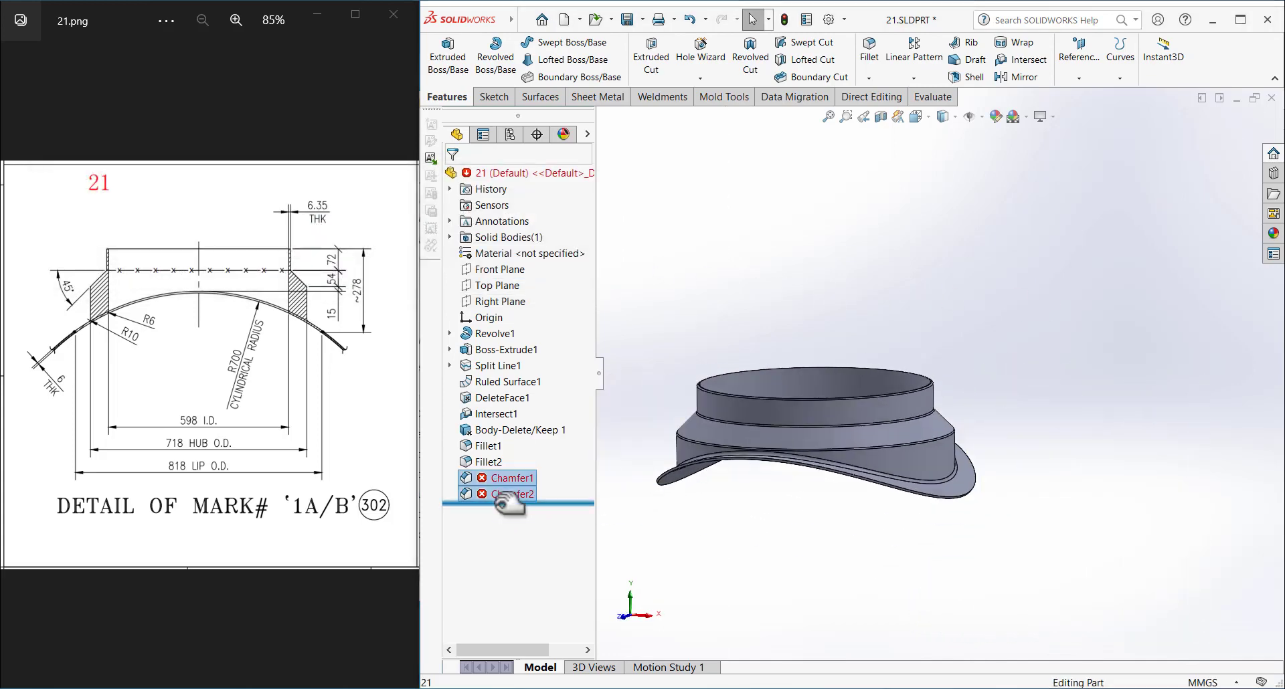
key(Delete)
click(739, 267)
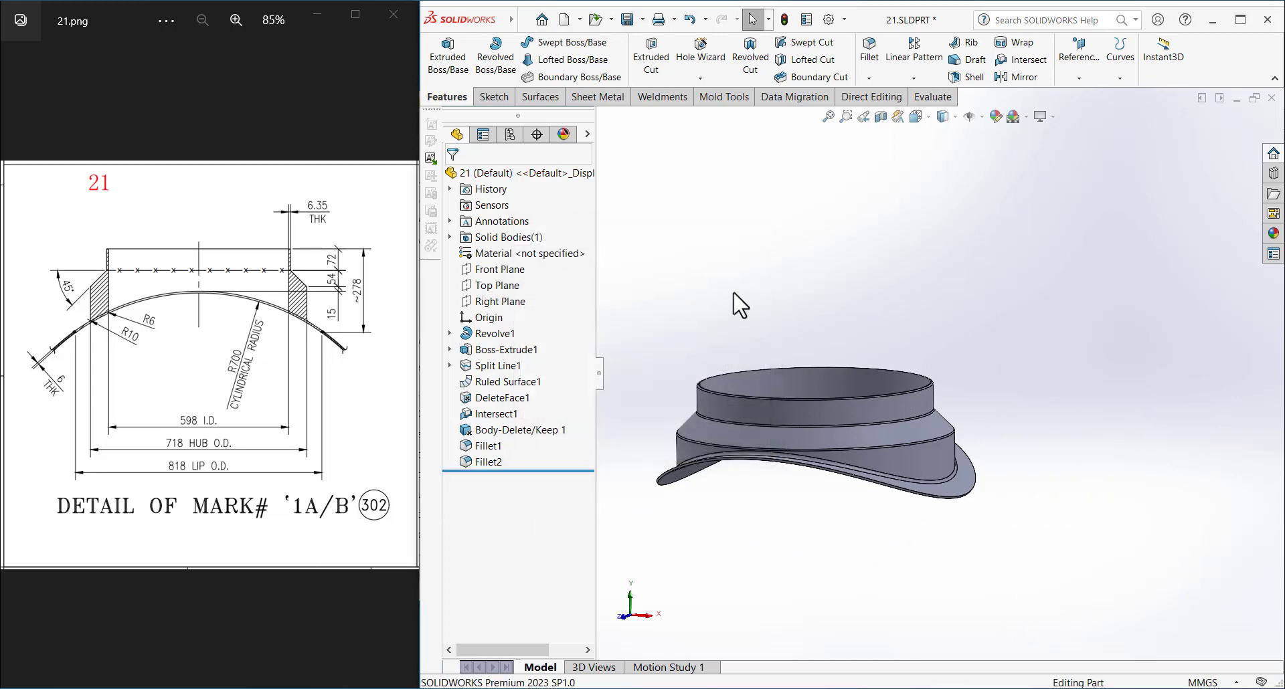
- Add a flipped 4 mm by 37.5° chamfer on the nozzle's bottom lip edge
scroll(711, 493, down, 2)
scroll(739, 519, down, 5)
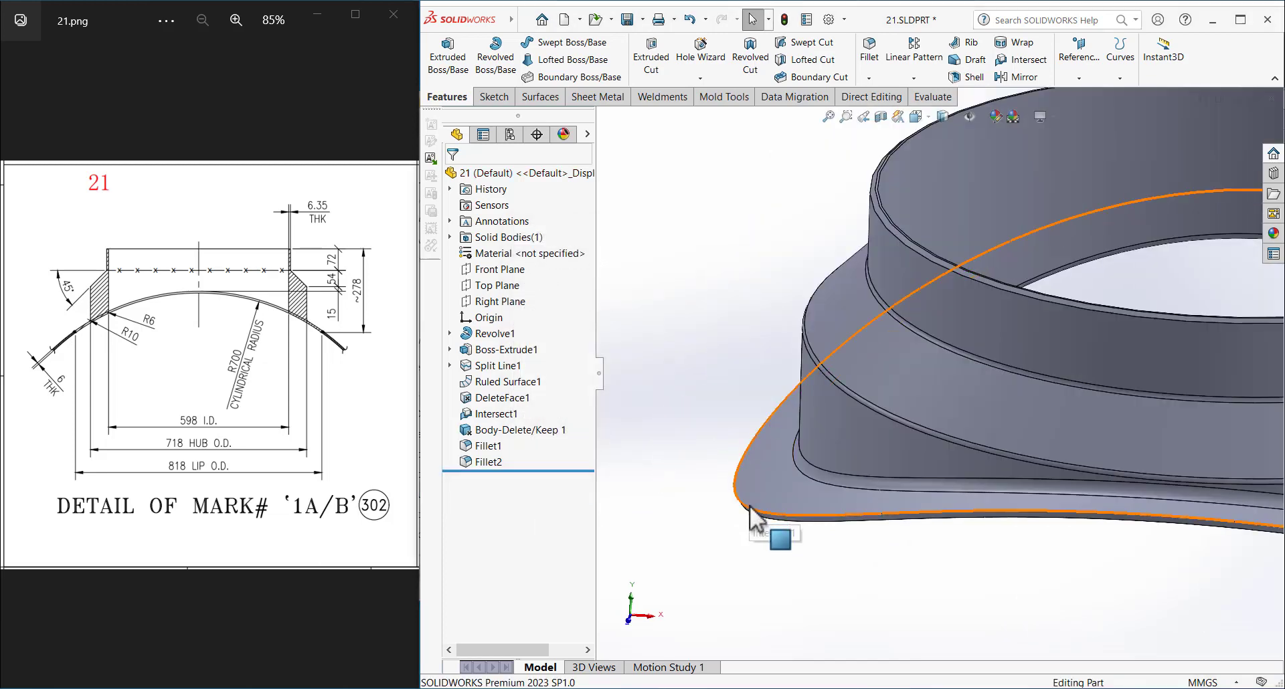
click(749, 515)
click(882, 466)
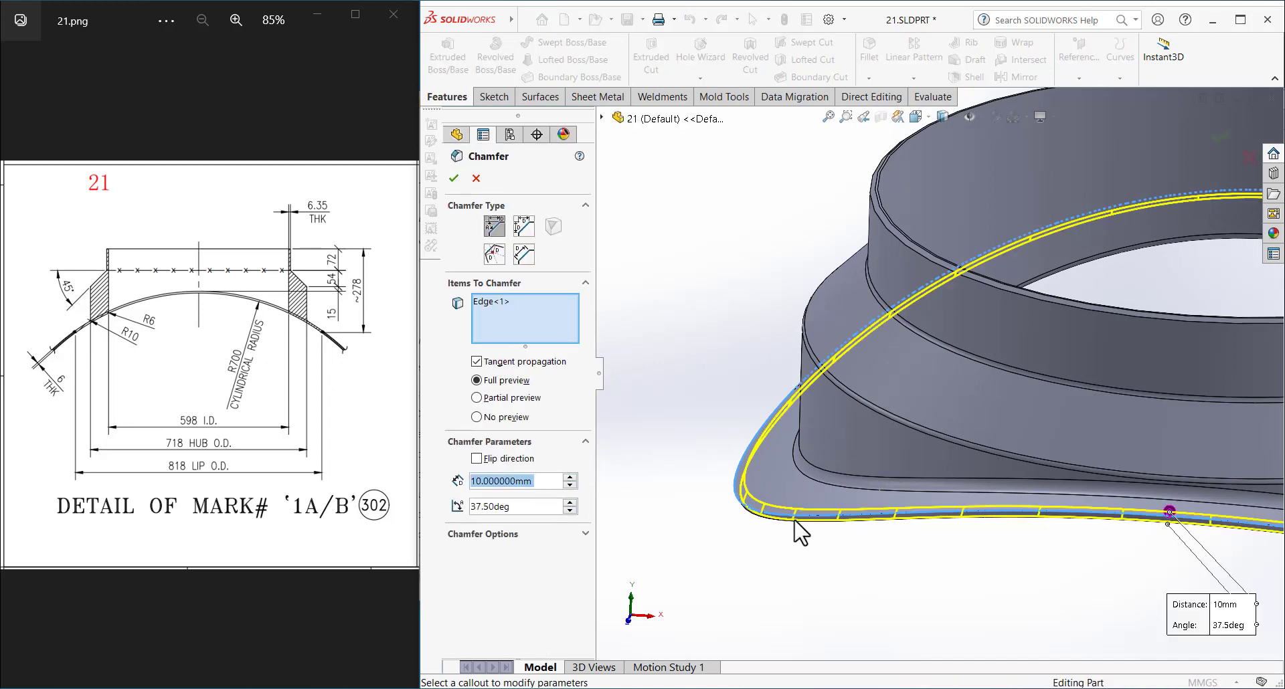
scroll(726, 545, down, 4)
click(548, 481)
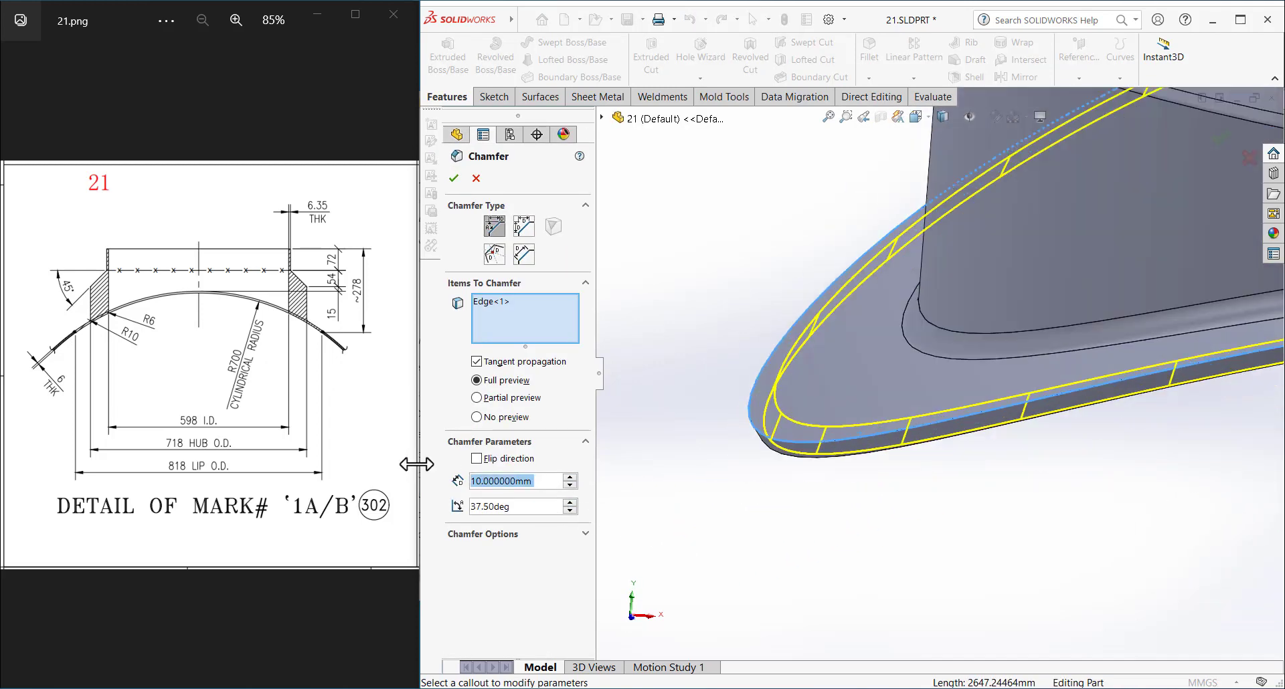
text(4)
key(Return)
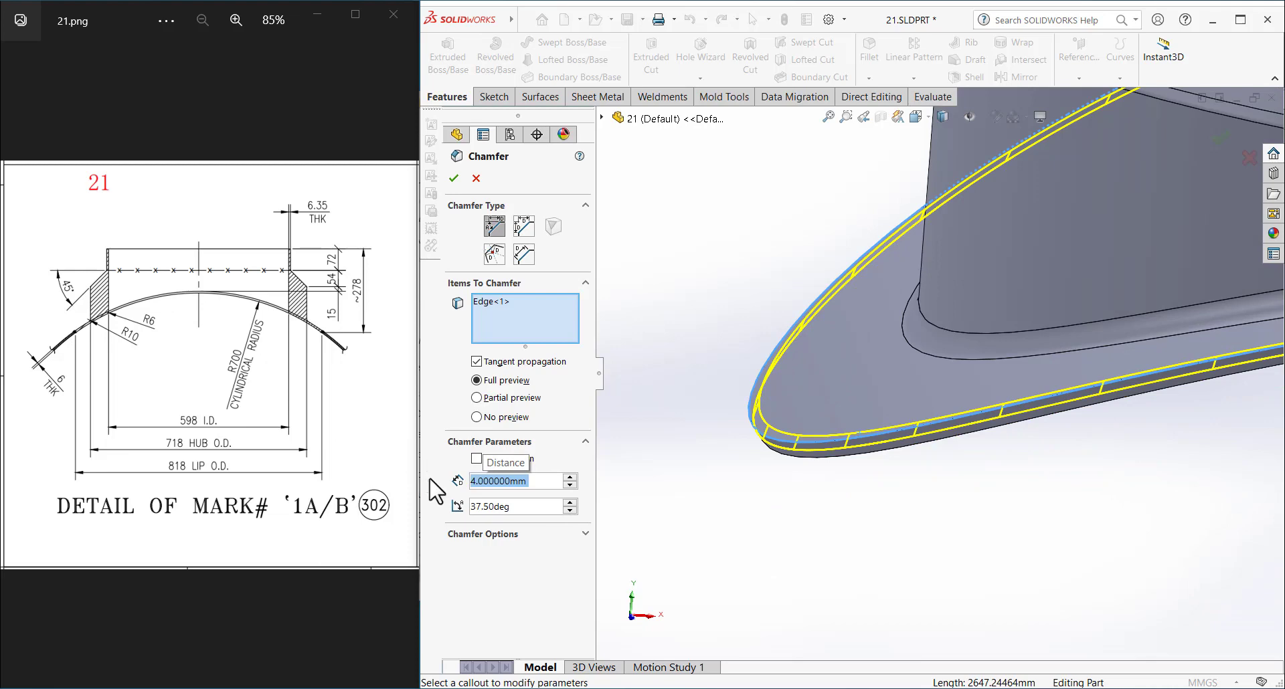
click(476, 459)
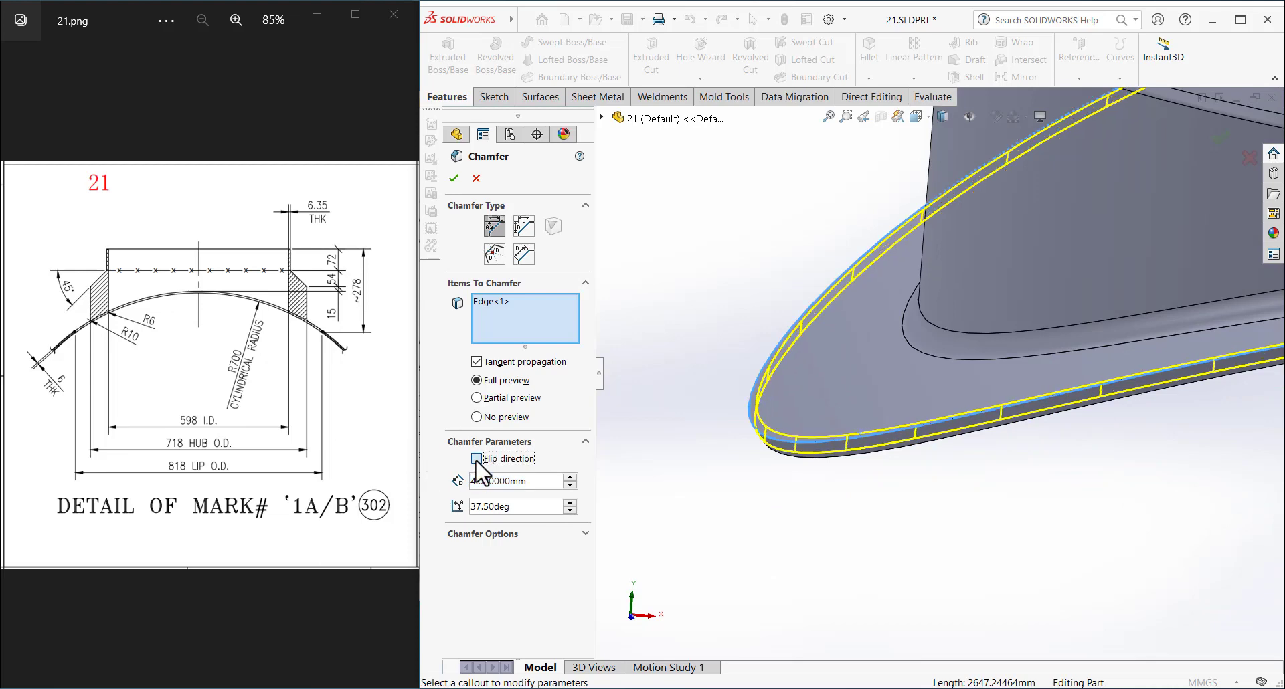
click(460, 188)
key(f)
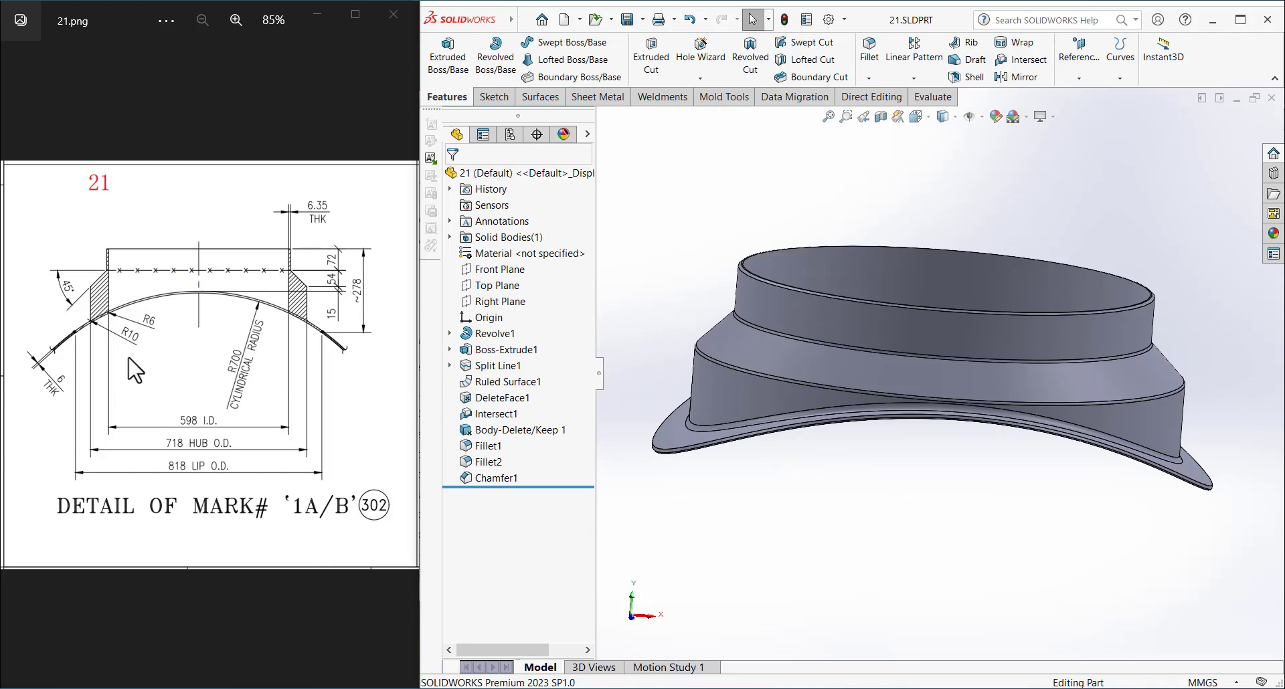
- Browse the reference images from drawing 06 forward to 13.png, then orbit part 21
click(14, 362)
click(14, 362)
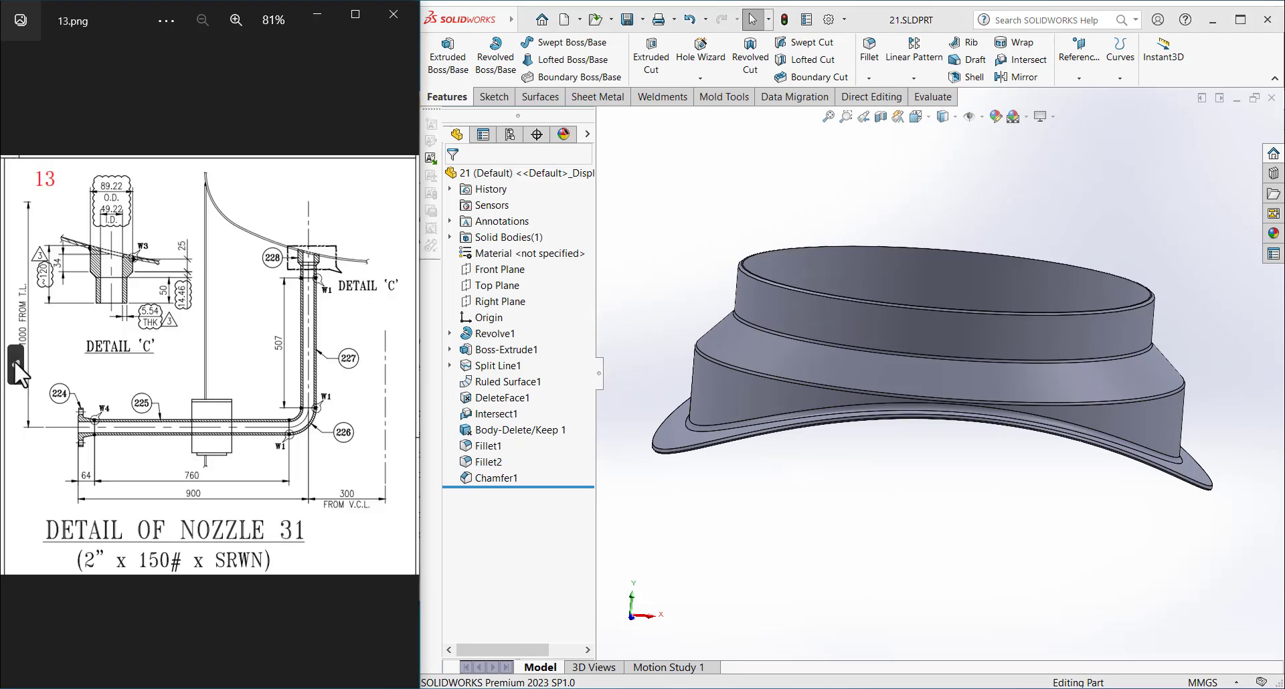
click(14, 360)
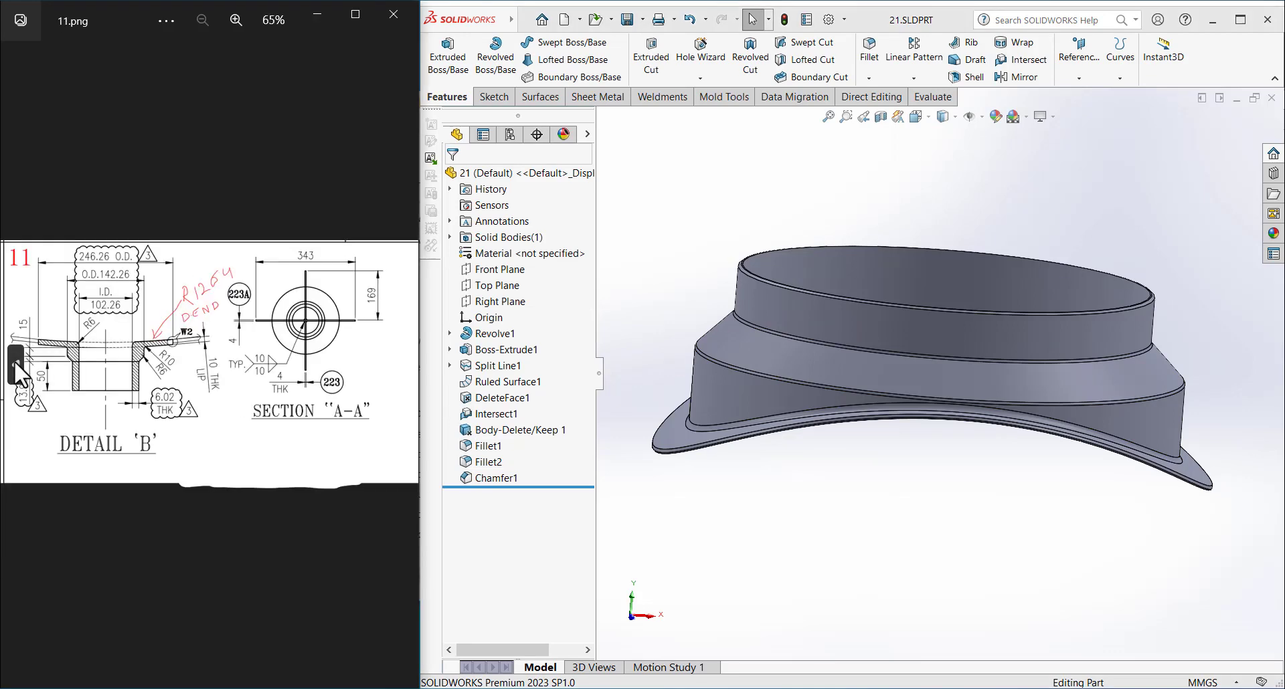
click(14, 360)
click(15, 360)
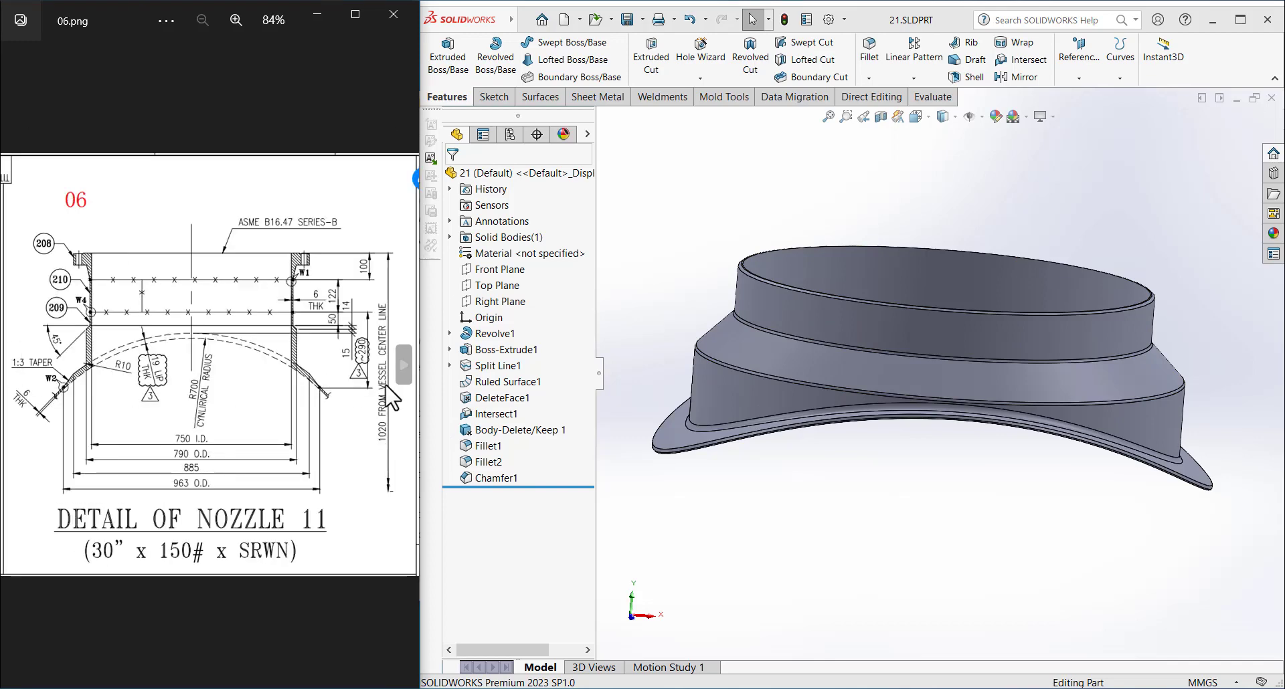
click(408, 363)
click(408, 363)
click(754, 506)
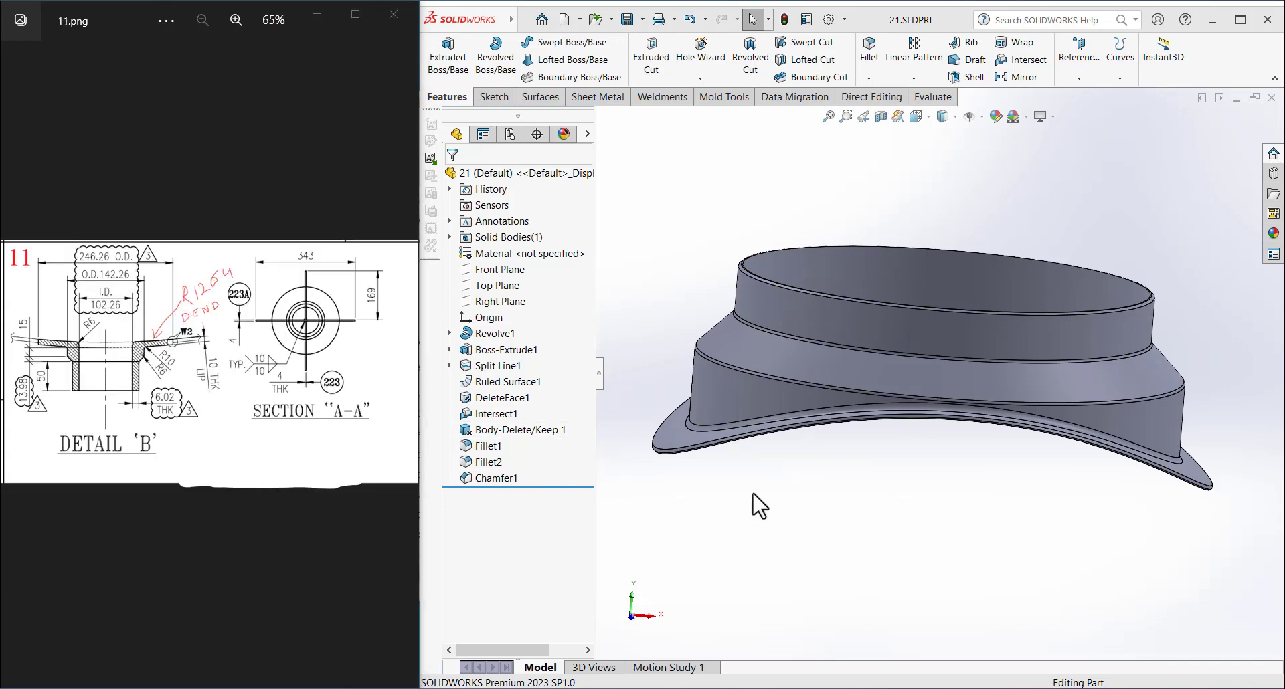
click(400, 368)
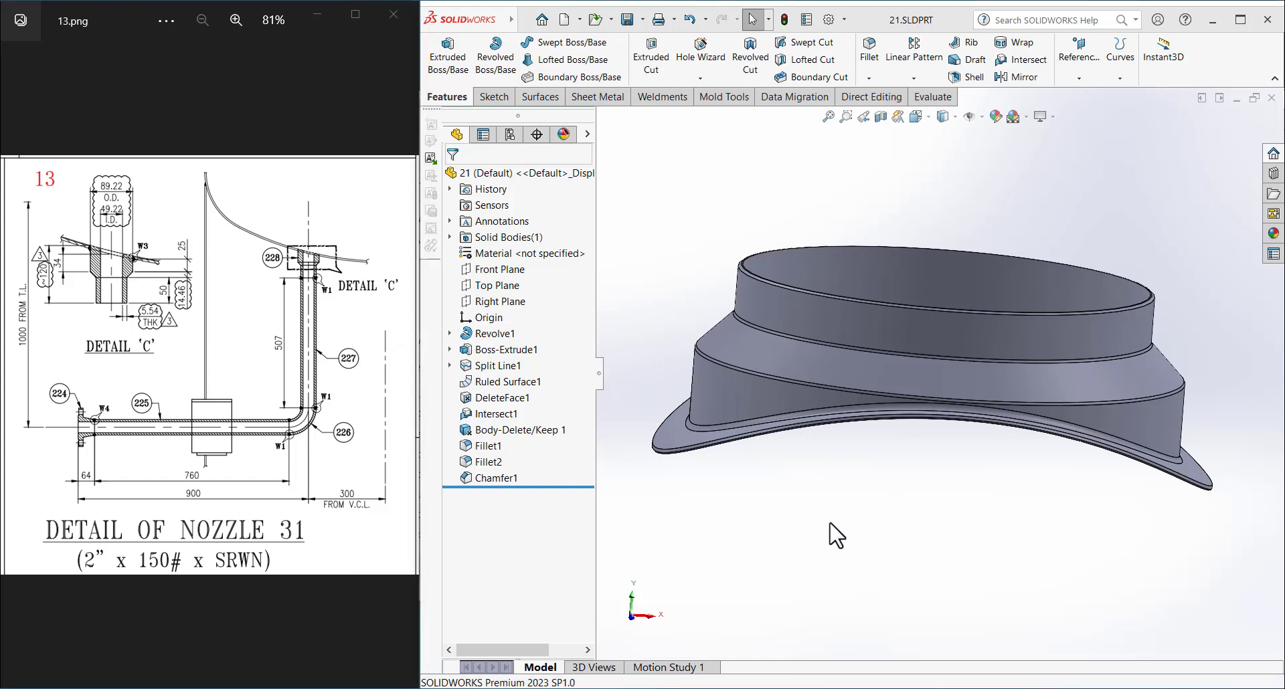
mouse_move(832, 534)
middle_down()
mouse_move(832, 506)
mouse_move(841, 547)
middle_up()
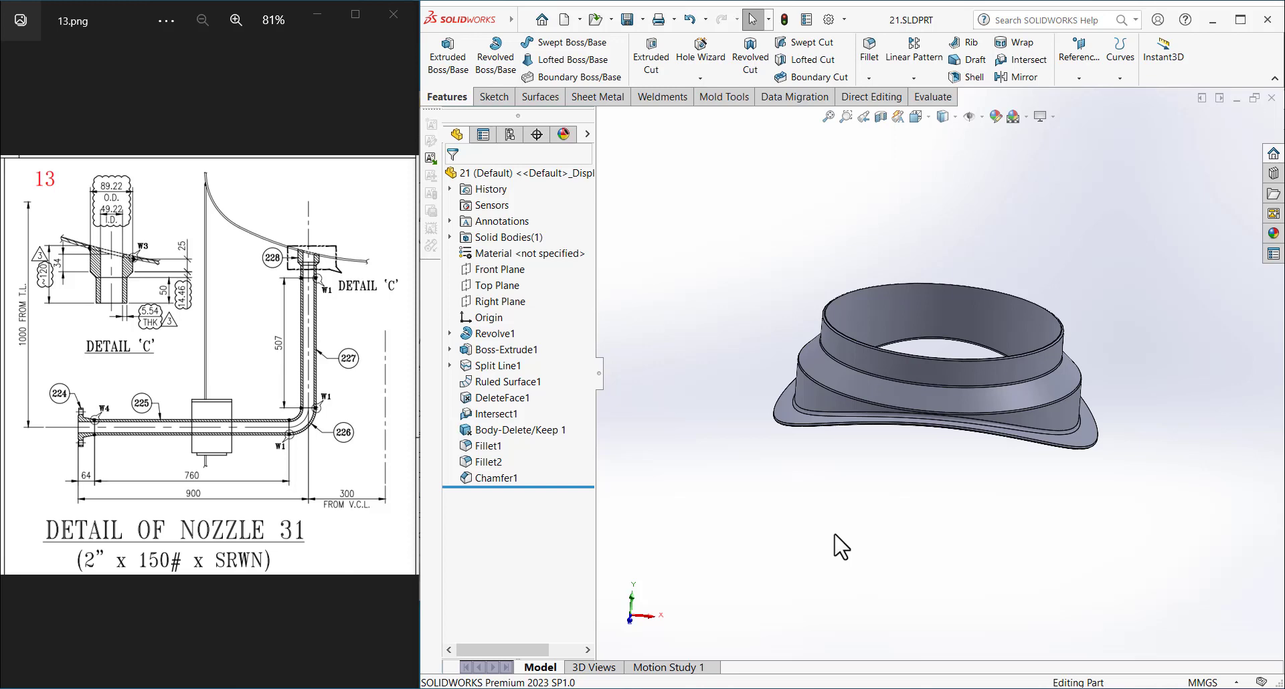
mouse_move(863, 554)
middle_down()
mouse_move(854, 517)
mouse_move(824, 514)
mouse_move(863, 537)
mouse_move(854, 503)
middle_up()
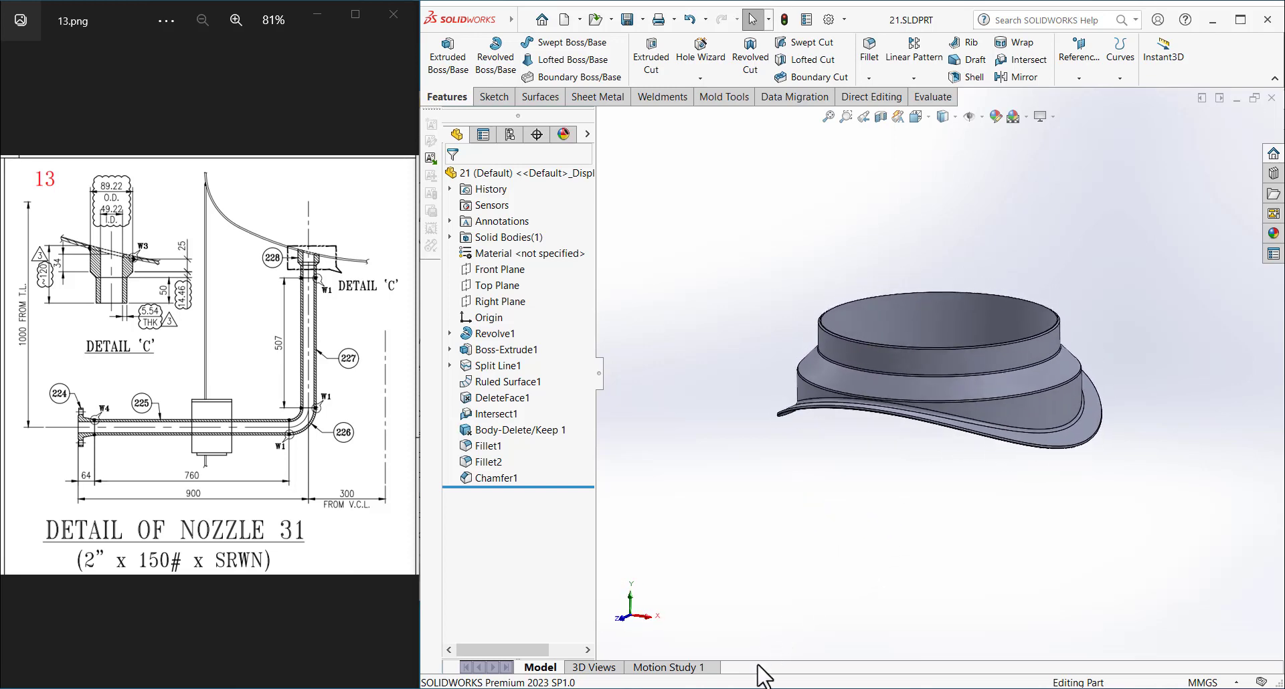